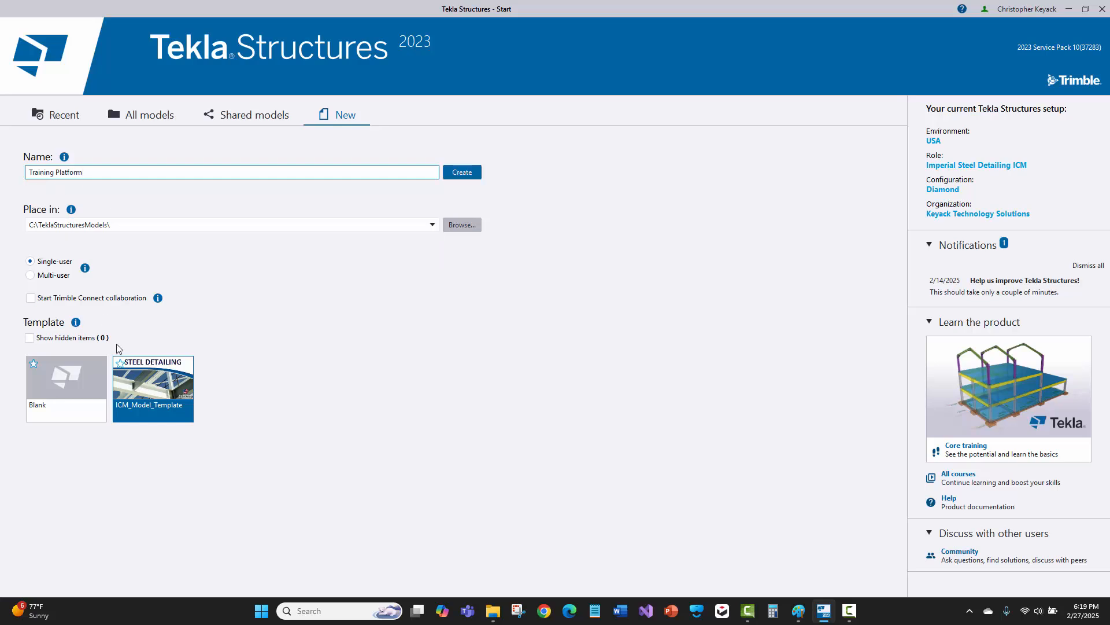
# Step: Create the single-user model Training Platform from ICM_Model_Template without Trimble Connect collaboration and make its 3d view visible
pyautogui.click(31, 298)
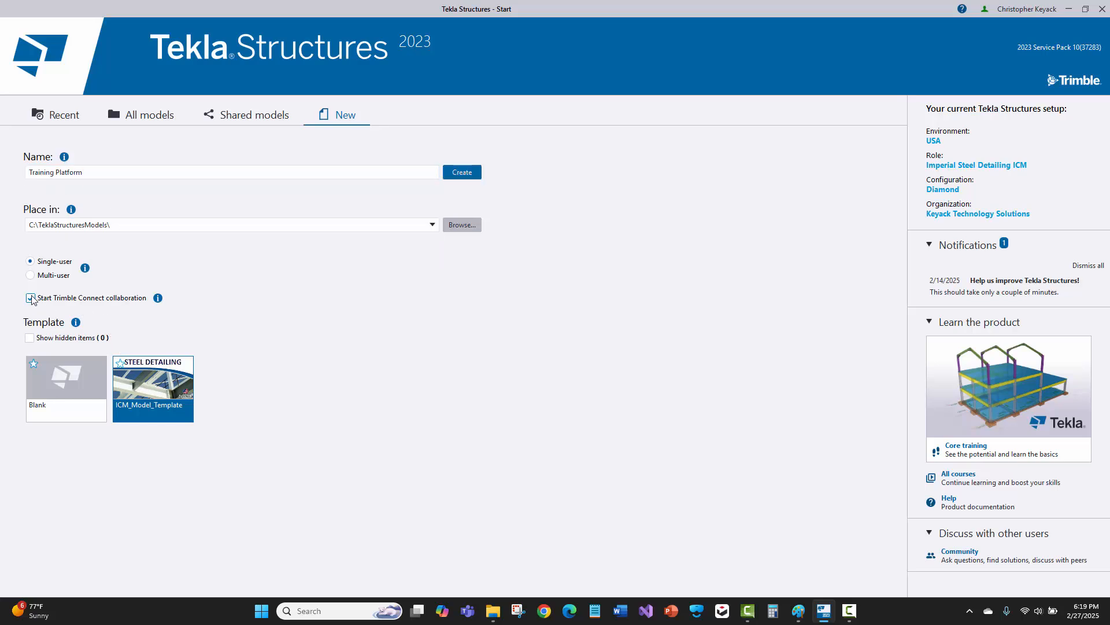
pyautogui.click(31, 298)
pyautogui.click(463, 173)
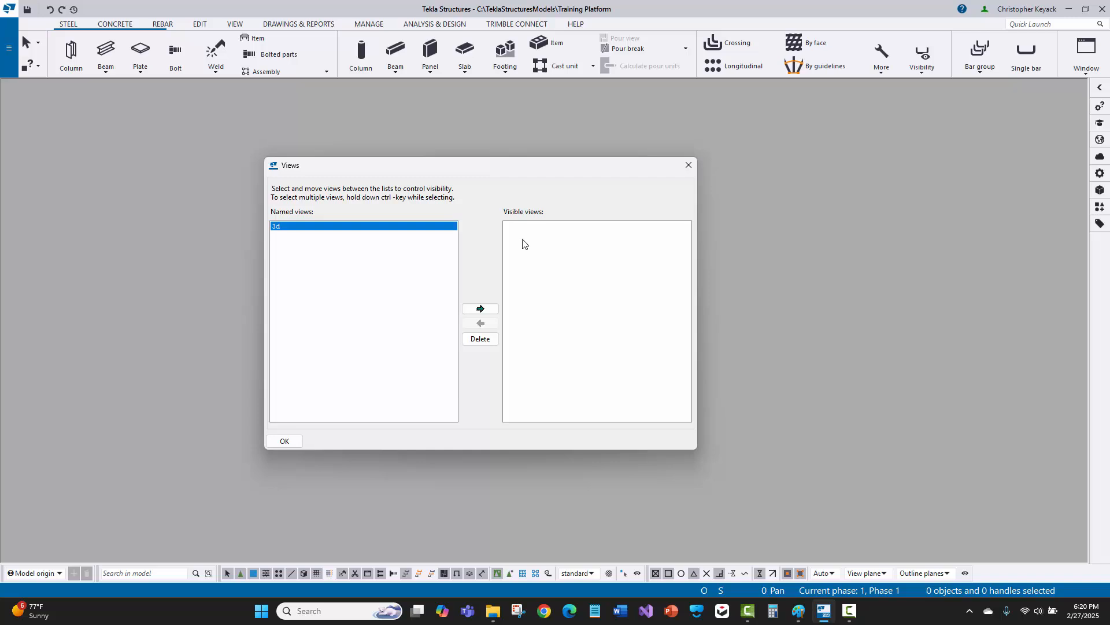
pyautogui.click(480, 308)
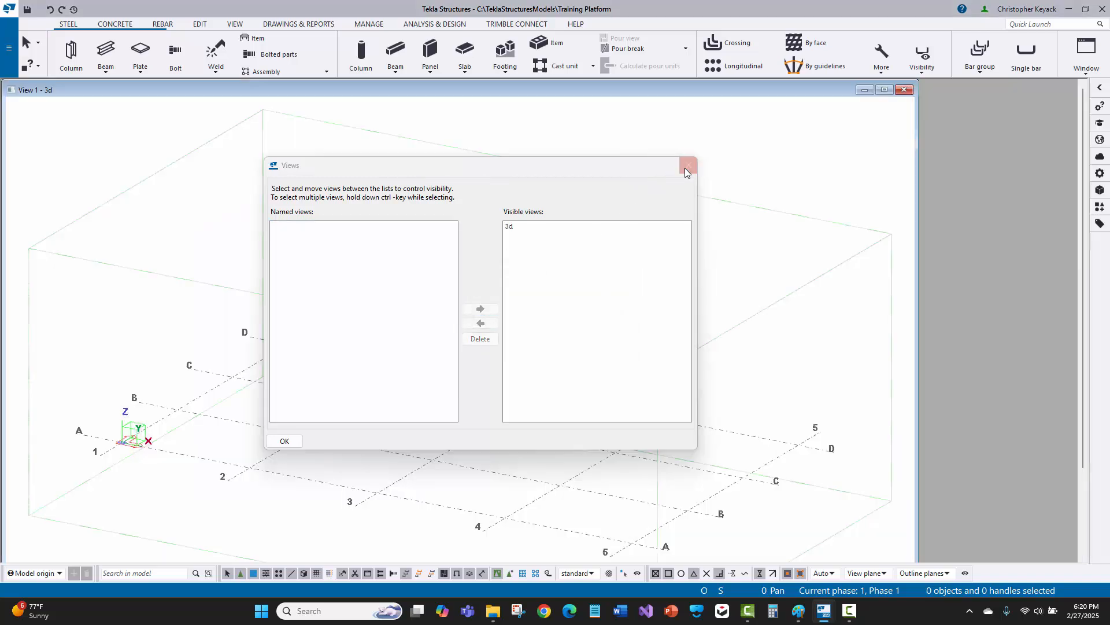
pyautogui.click(689, 165)
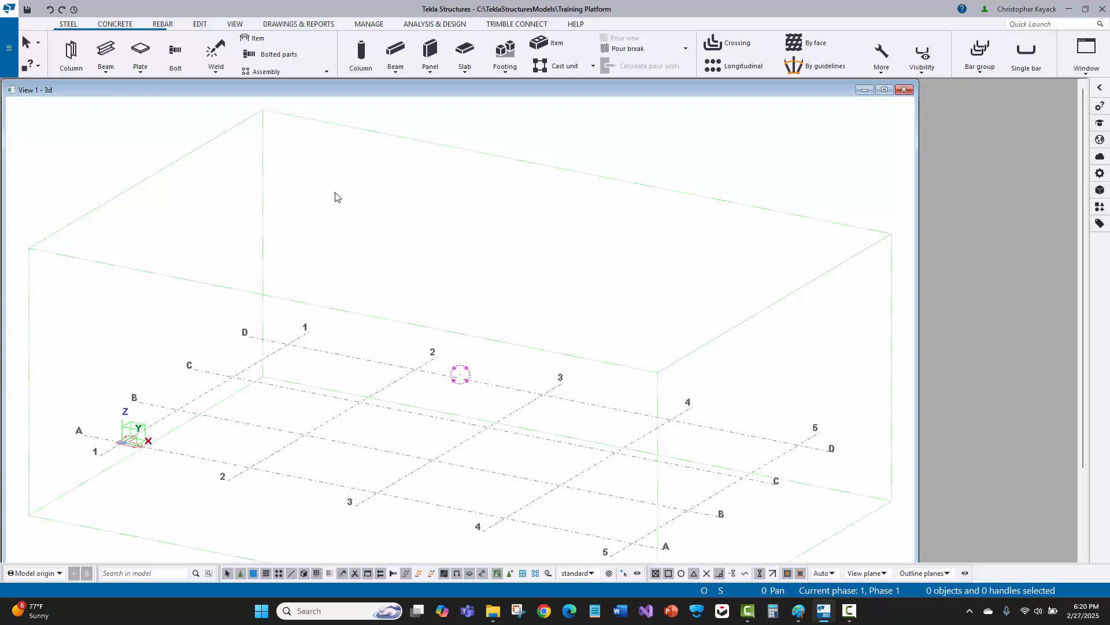
# Step: Begin setting up sharing for the Training Platform model with the description Initial Model
pyautogui.click(7, 55)
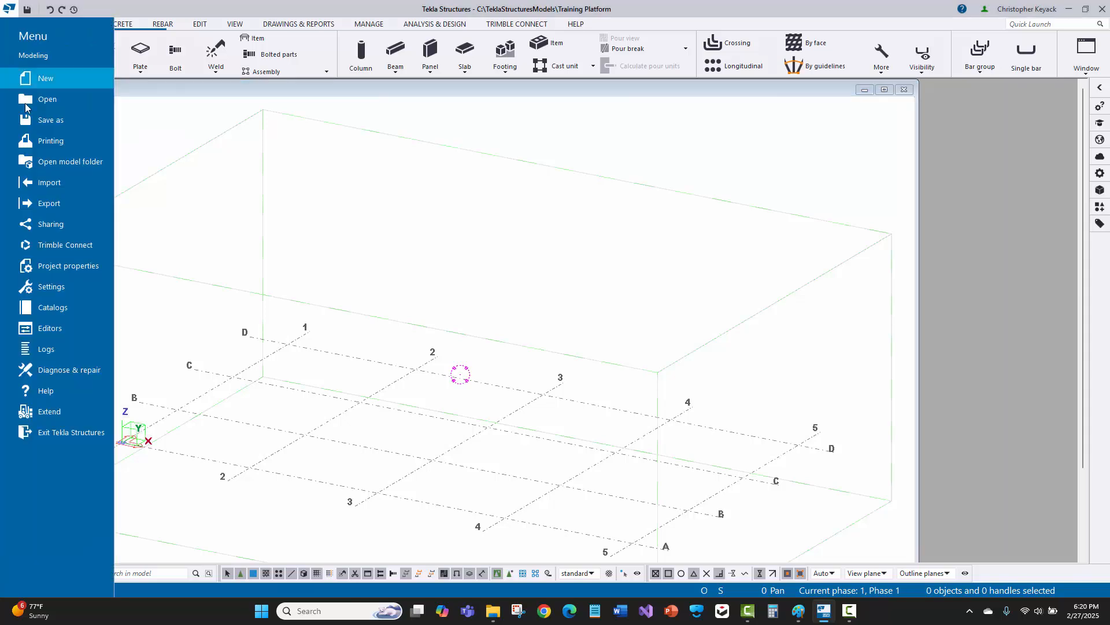
pyautogui.click(52, 223)
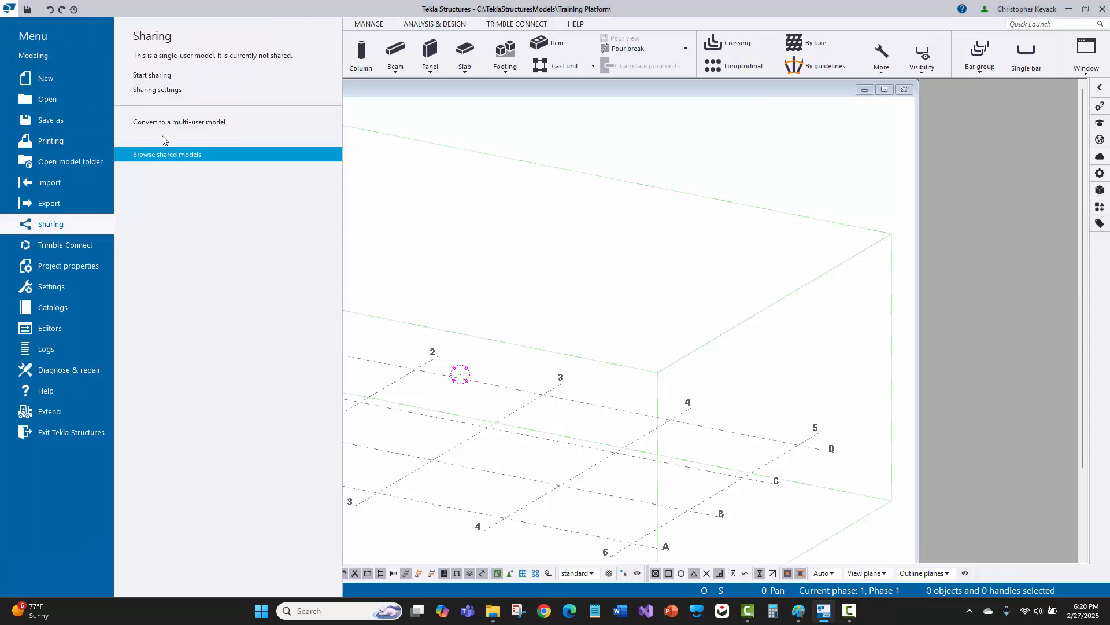
pyautogui.click(162, 81)
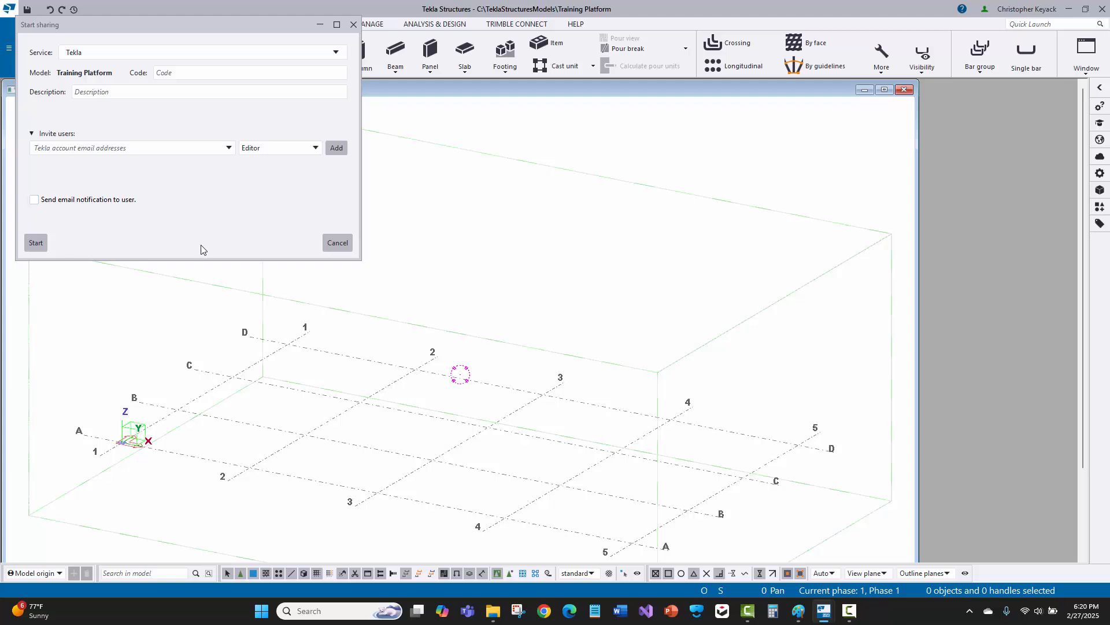
pyautogui.moveTo(165, 25); pyautogui.dragTo(468, 104)
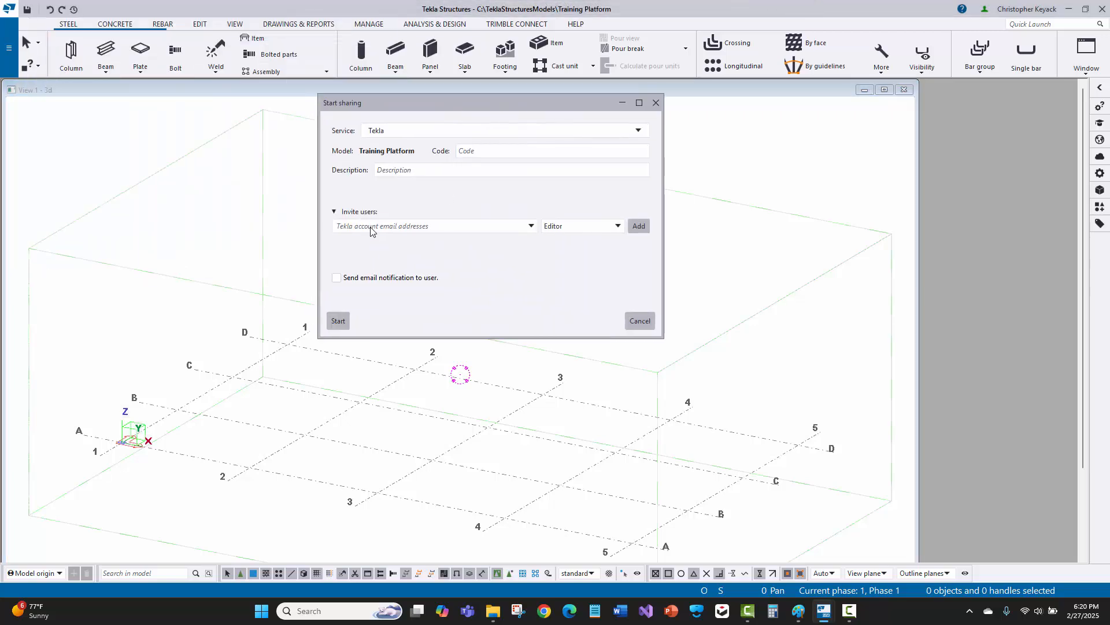
pyautogui.click(388, 172)
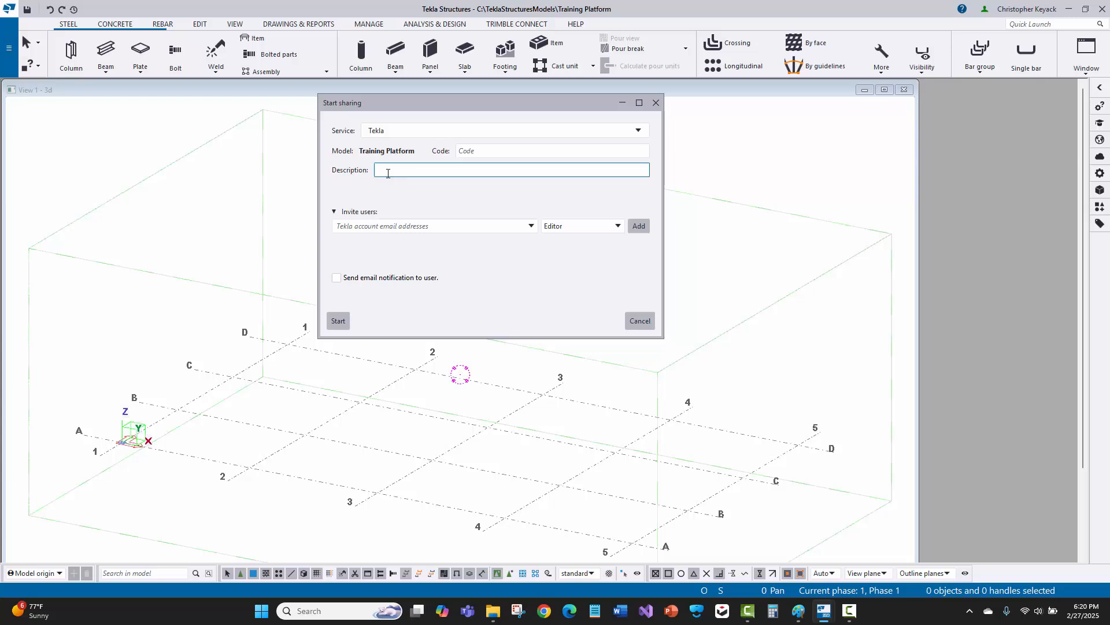
pyautogui.write('Initial Model')
# Step: From the model folder, go to TeklaStructuresModels\ICM and copy the e-mail addresses in Emails for Model Sharing.txt
pyautogui.click(7, 54)
pyautogui.click(66, 170)
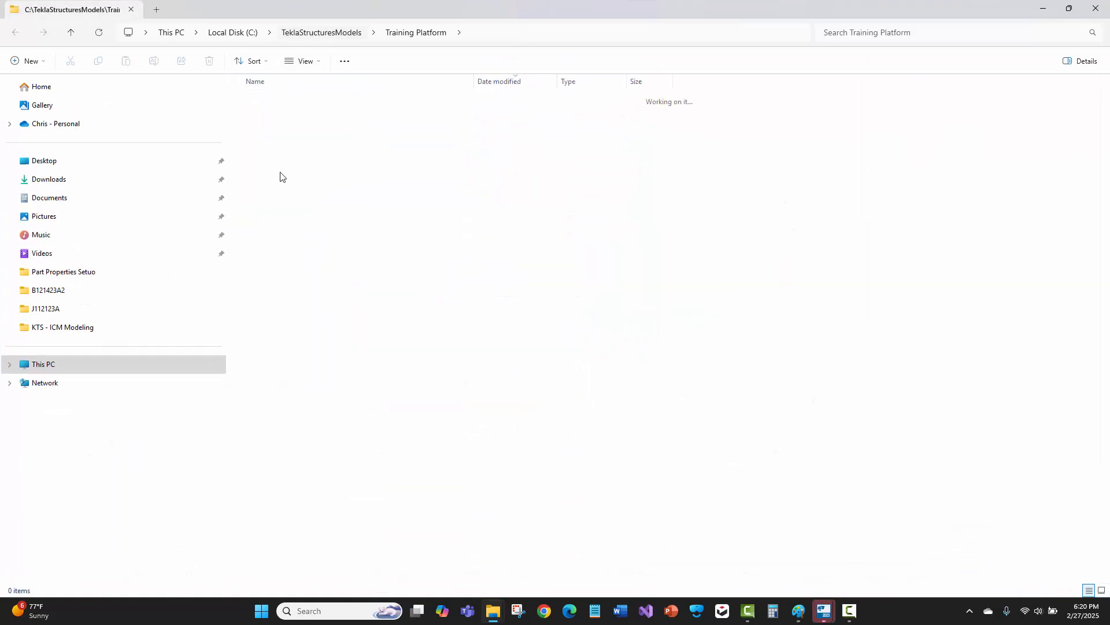
pyautogui.hotkey('alt', 'Up')
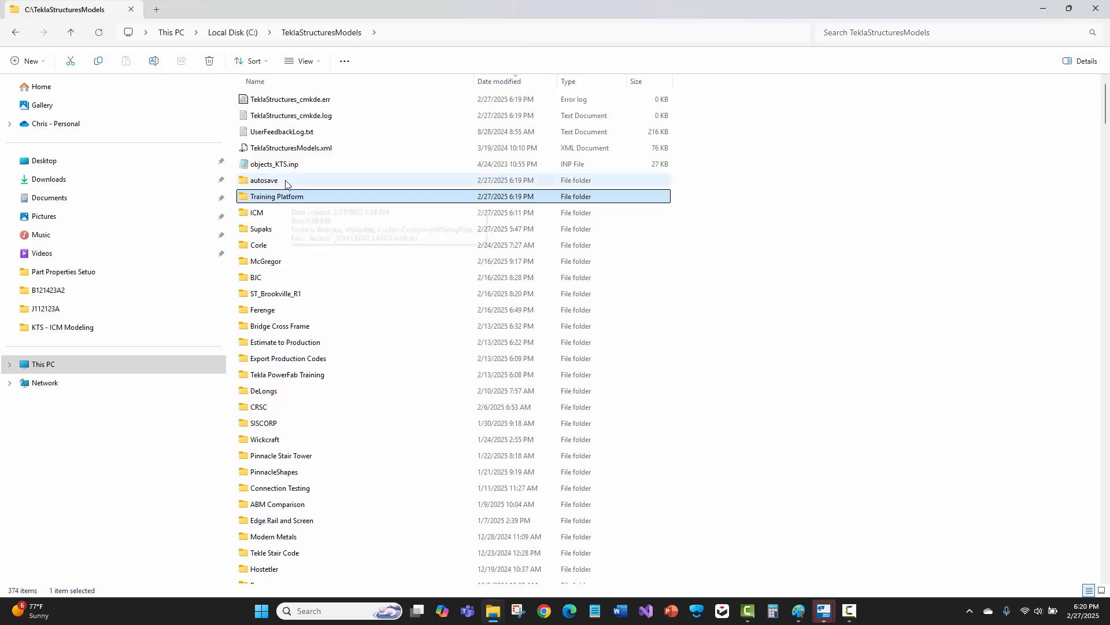
pyautogui.doubleClick(292, 214)
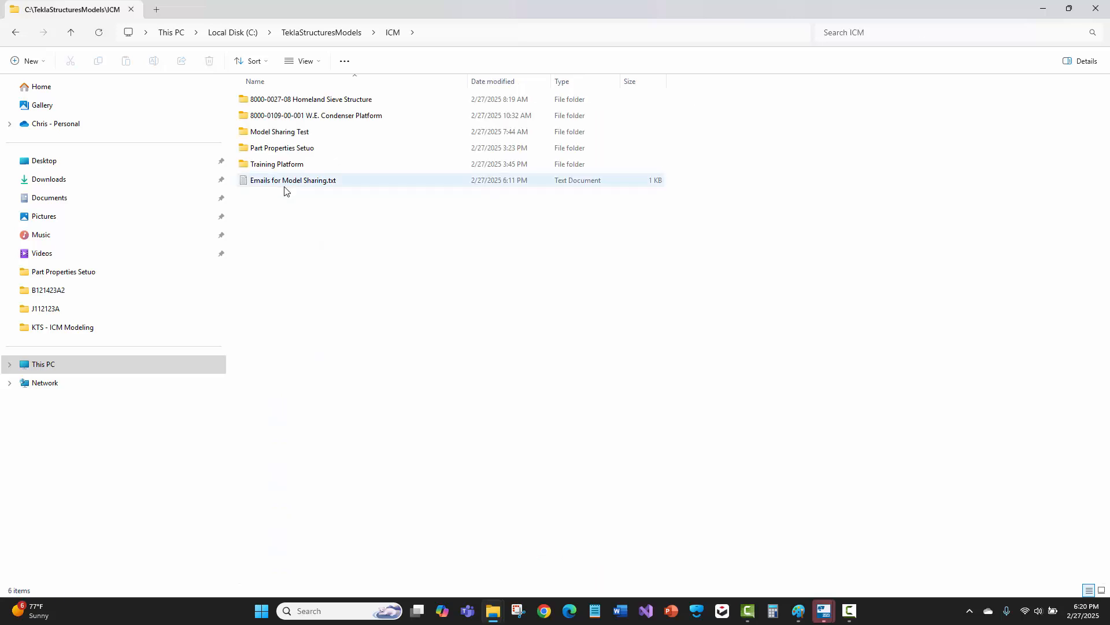
pyautogui.doubleClick(289, 180)
pyautogui.moveTo(451, 150); pyautogui.dragTo(102, 151)
pyautogui.hotkey('ctrl', 'c')
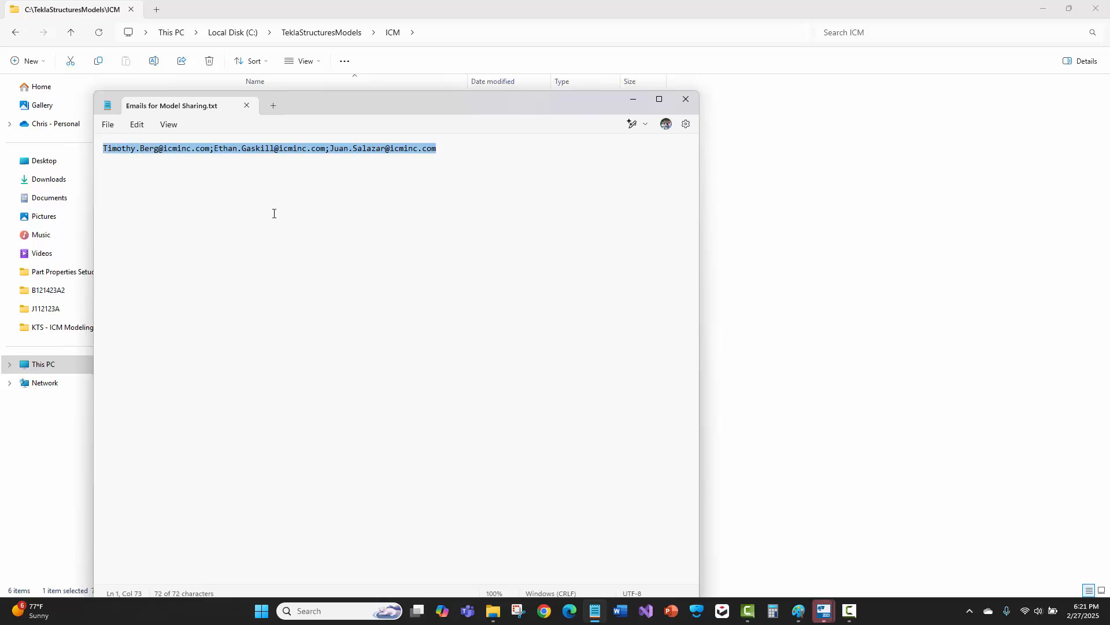
pyautogui.click(684, 99)
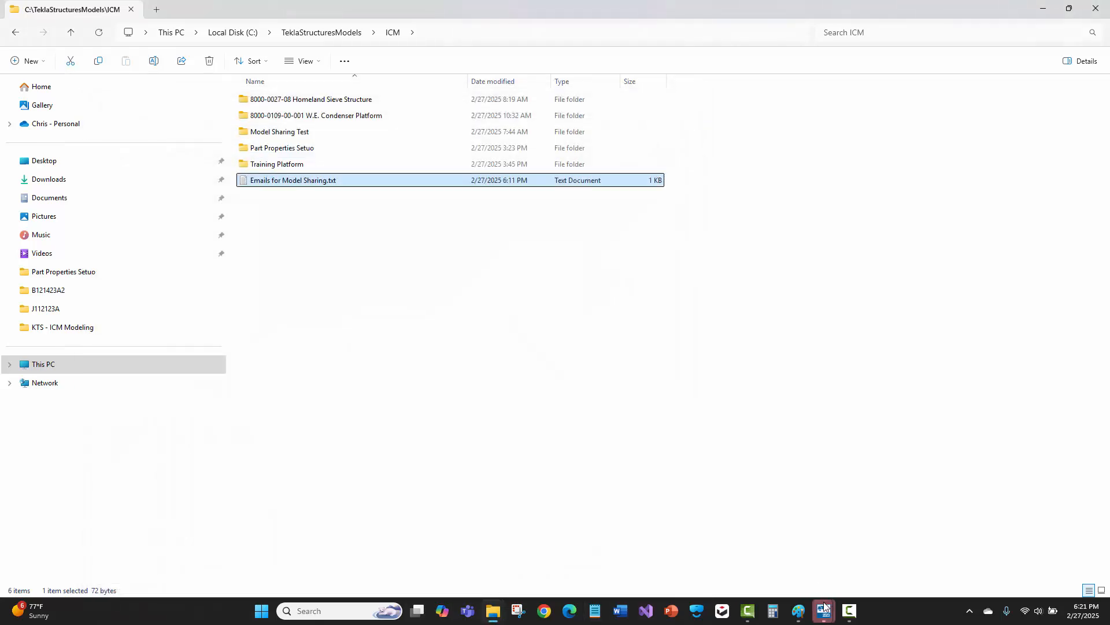
# Step: Back in Tekla Structures, paste the copied e-mail addresses as invited users and add them with the Owner role
pyautogui.moveTo(824, 608)
pyautogui.click(790, 567)
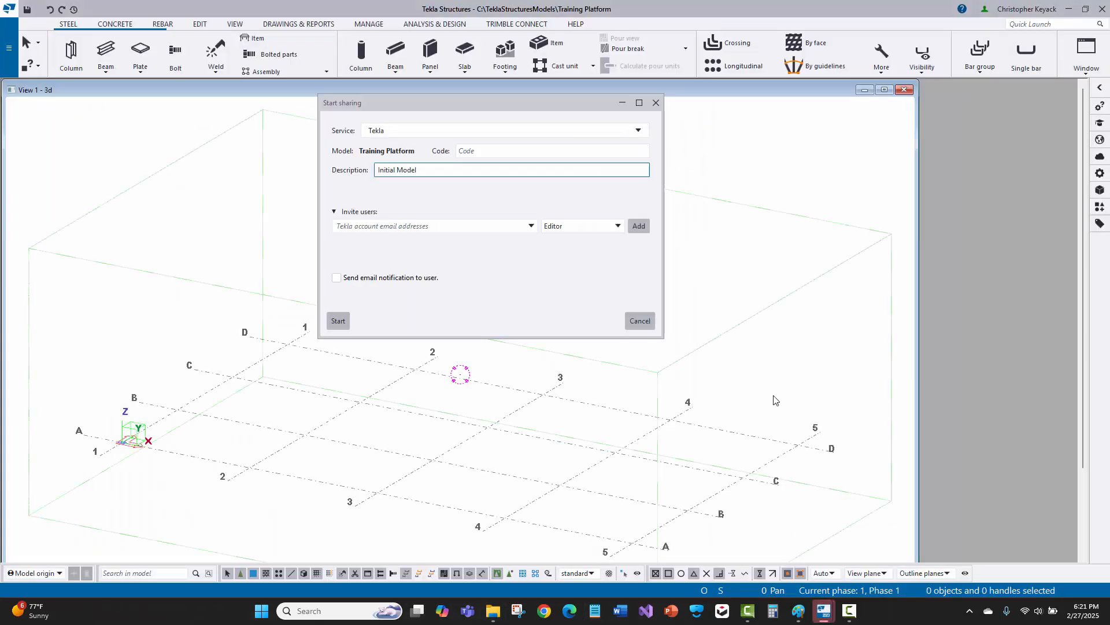
pyautogui.click(376, 226)
pyautogui.hotkey('ctrl', 'v')
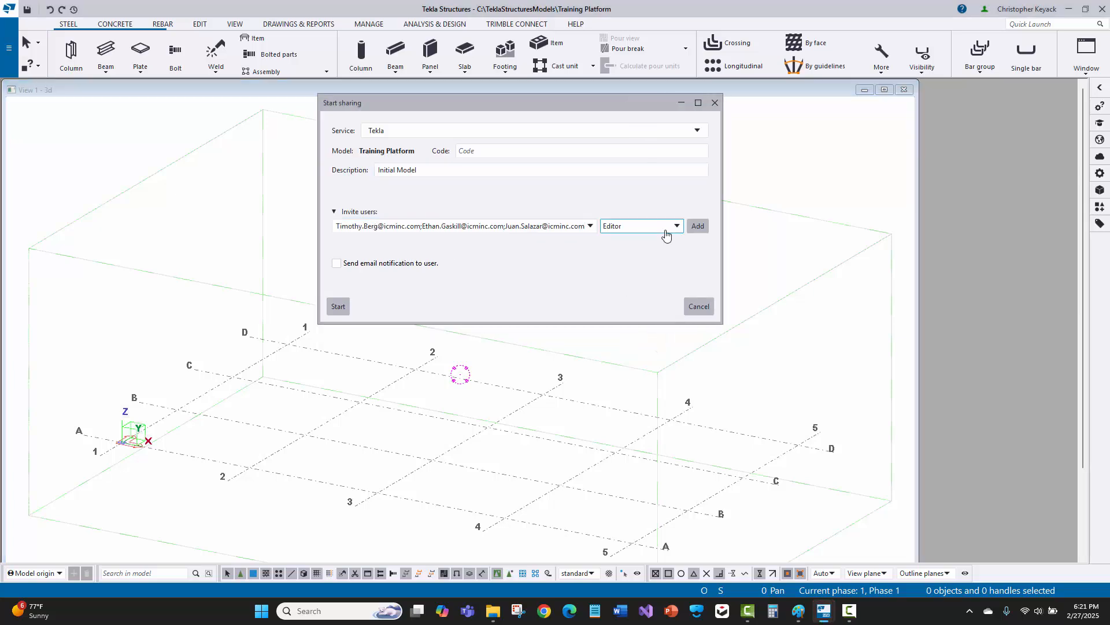
pyautogui.click(637, 231)
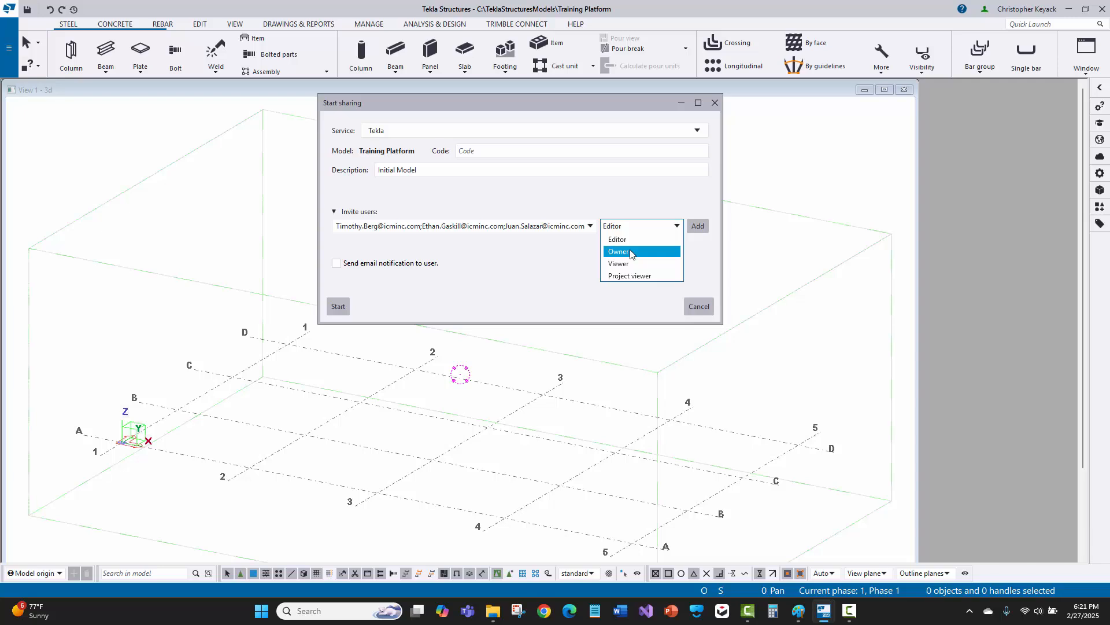
pyautogui.click(632, 252)
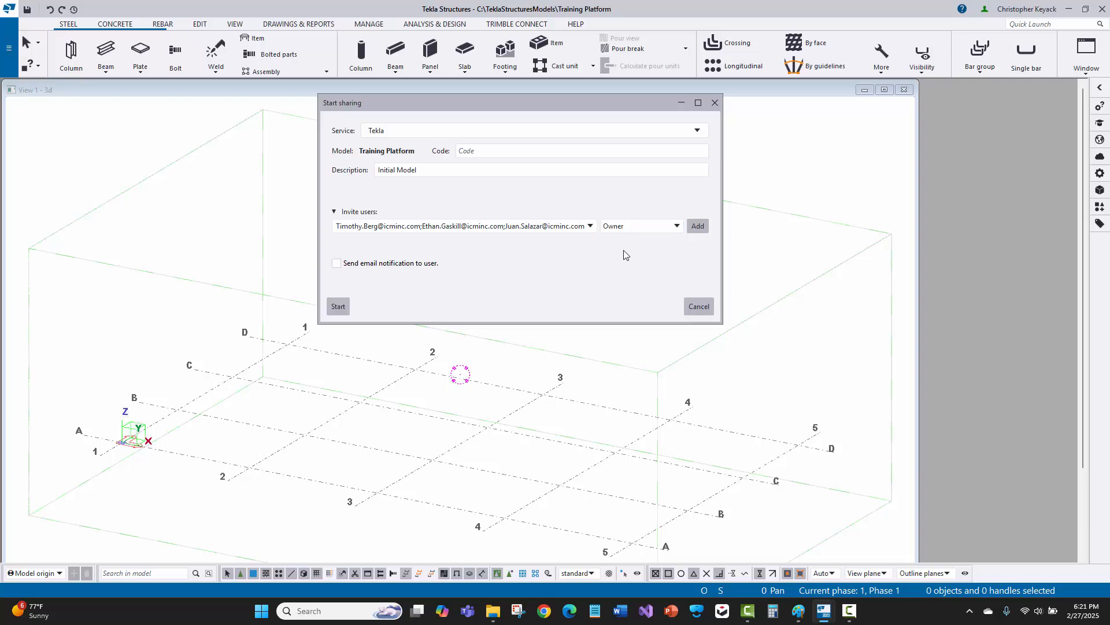
pyautogui.click(697, 225)
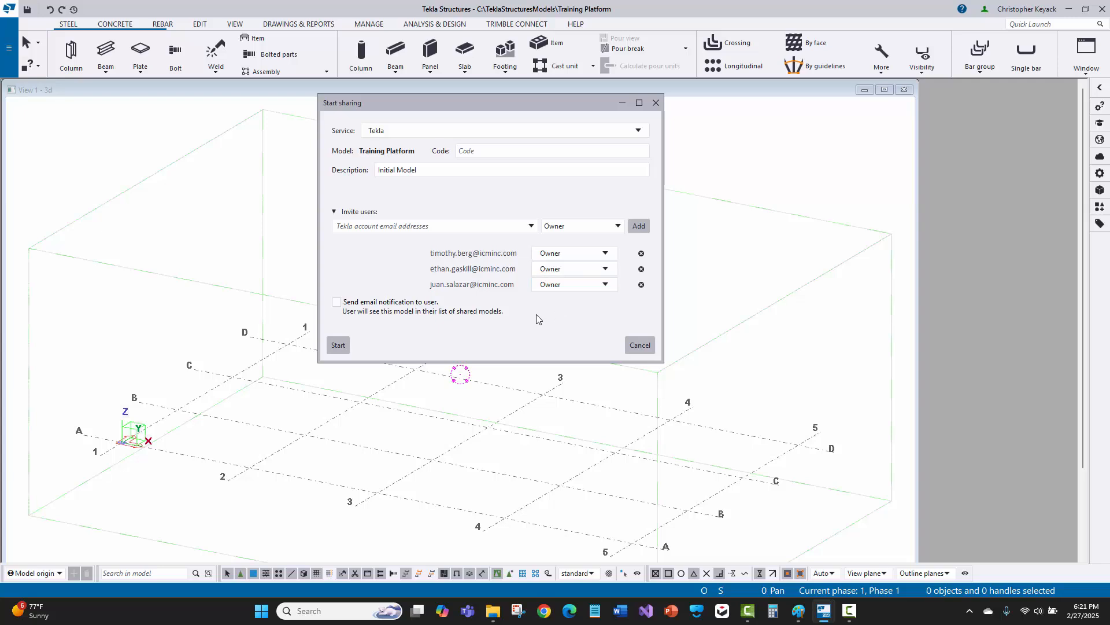
# Step: Start sharing the model without e-mail notifications, and close the sharing dialog and the file browser window
pyautogui.click(338, 303)
pyautogui.click(338, 303)
pyautogui.click(339, 346)
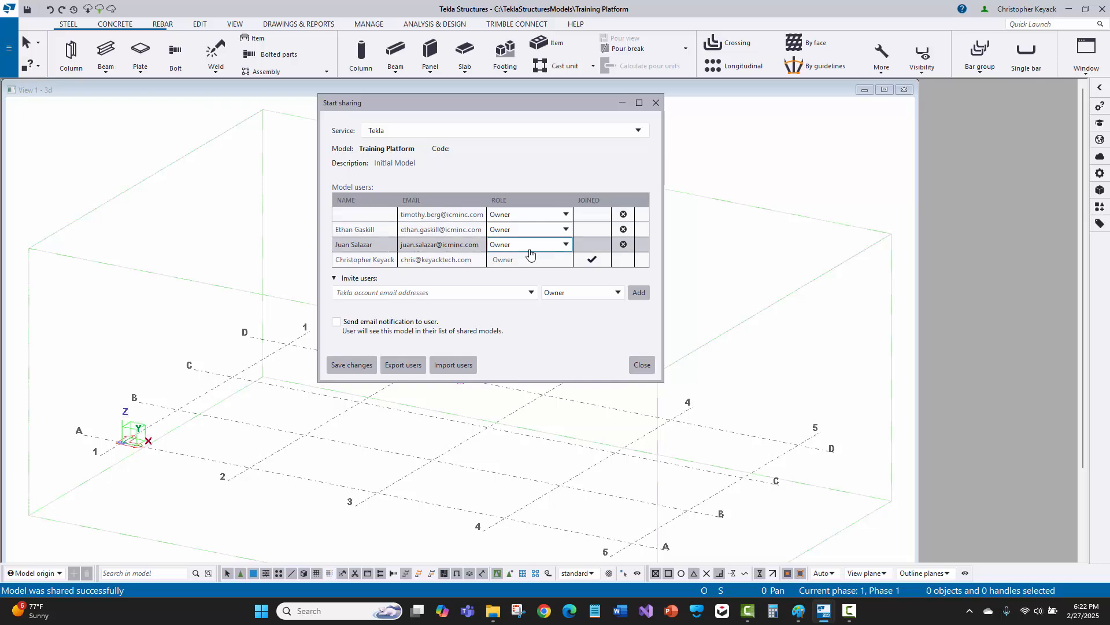
pyautogui.click(641, 364)
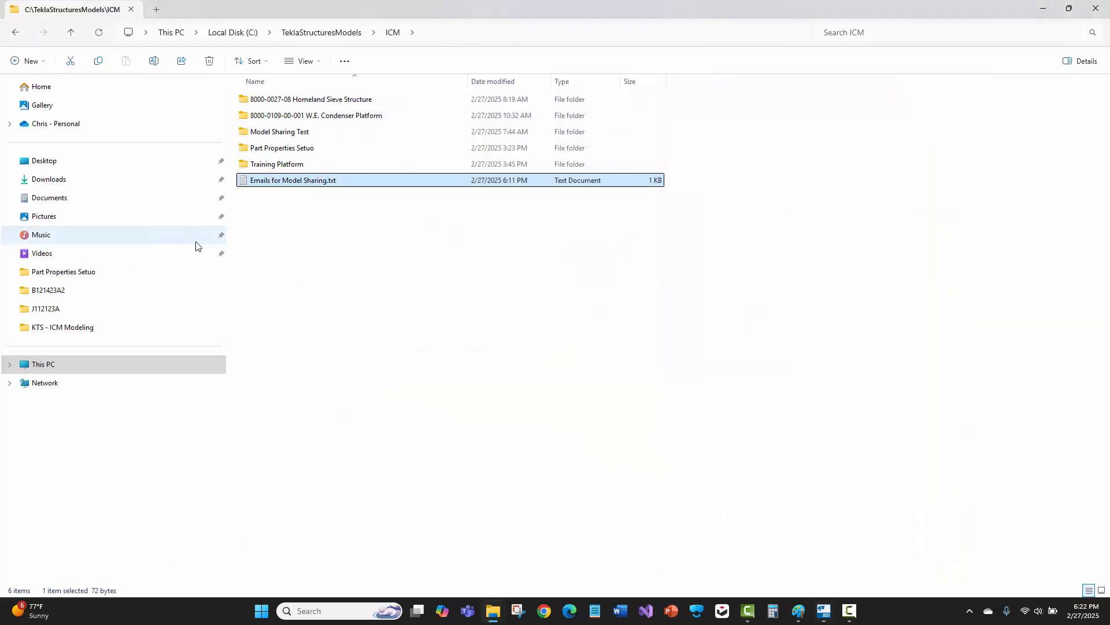
pyautogui.click(1042, 8)
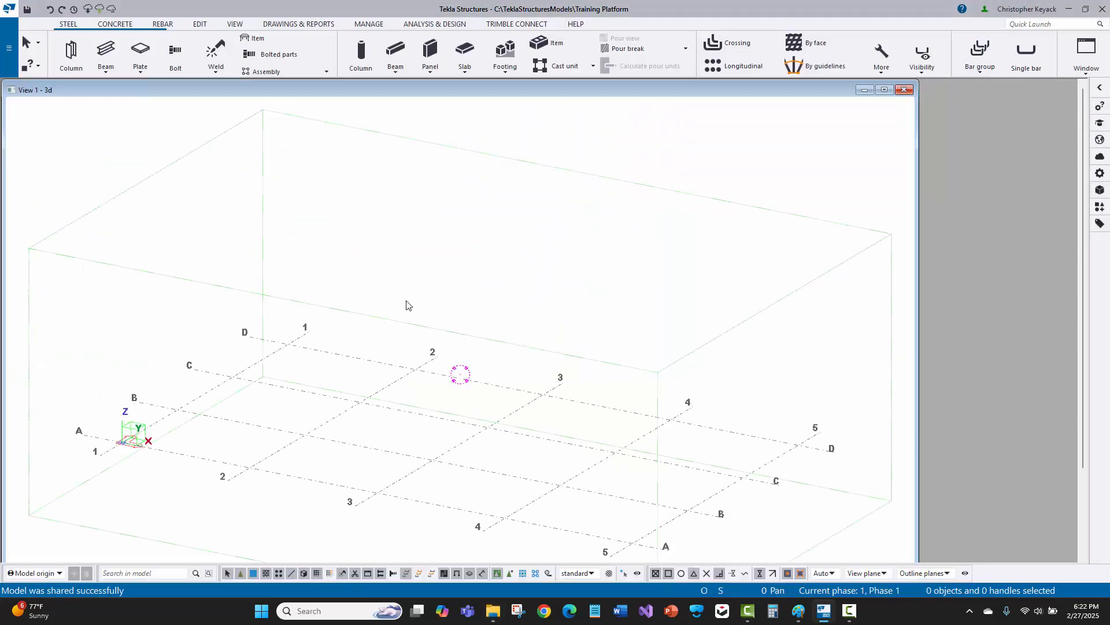
# Step: Maximize the 3d view and set the rectangular grid's X coordinates to 0 20' and Y coordinates to 0 15'
pyautogui.doubleClick(205, 89)
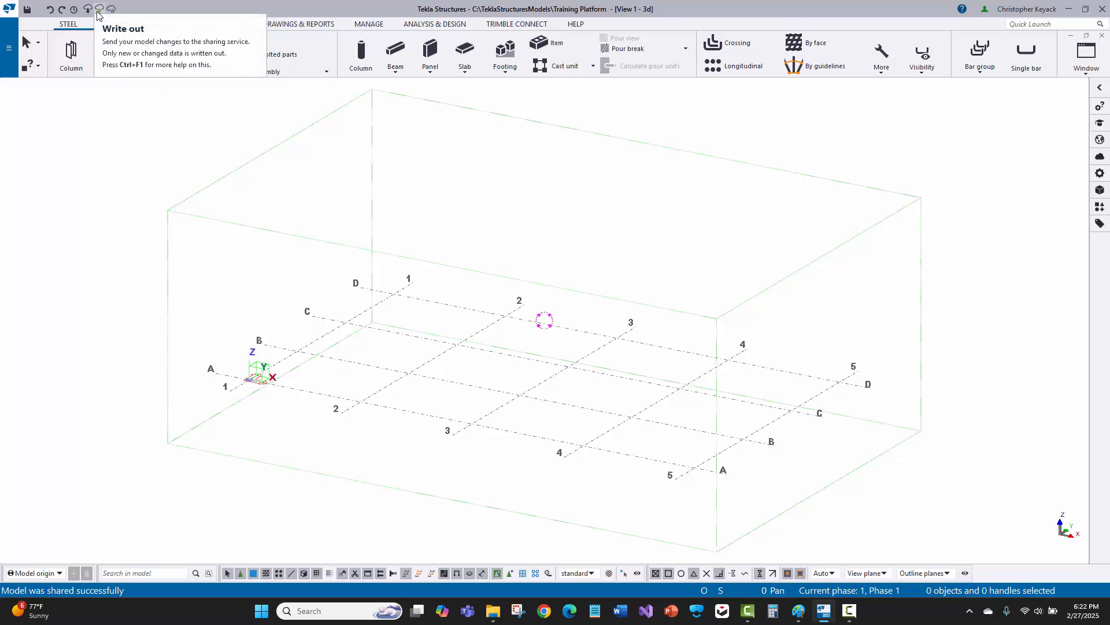
pyautogui.click(105, 120)
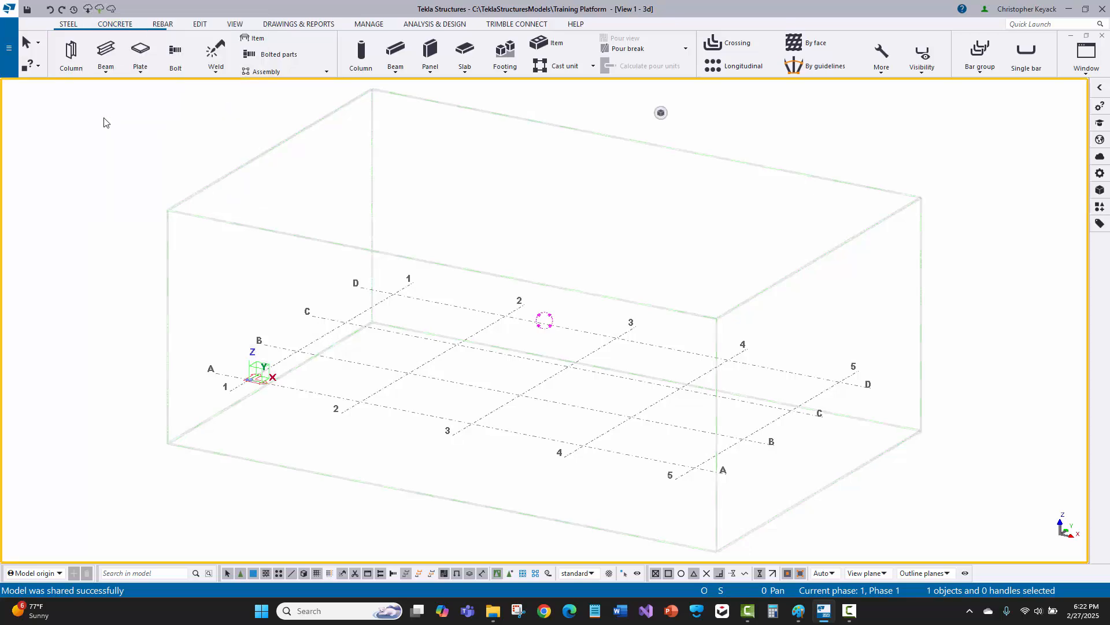
pyautogui.doubleClick(336, 358)
pyautogui.moveTo(950, 153); pyautogui.dragTo(831, 162)
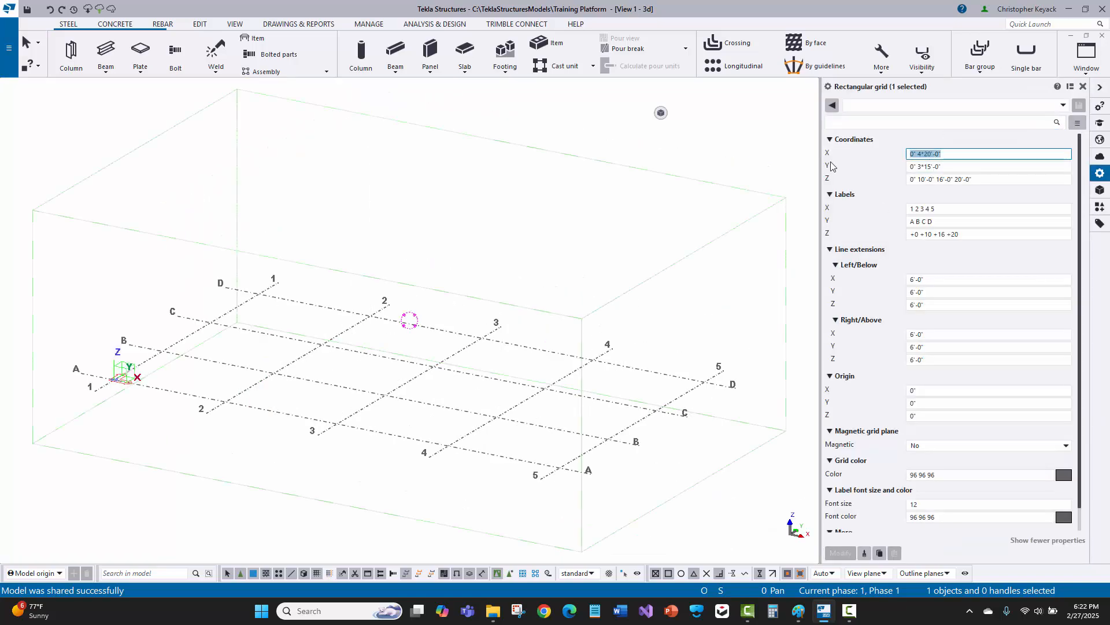
pyautogui.write('0 20')
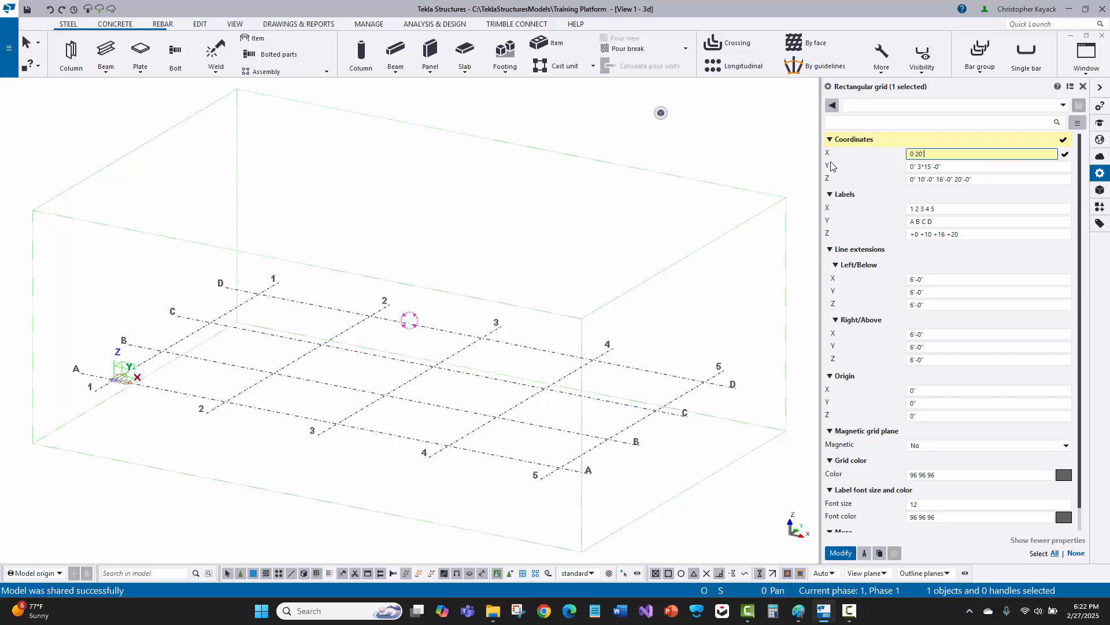
pyautogui.write("'")
pyautogui.press('Tab')
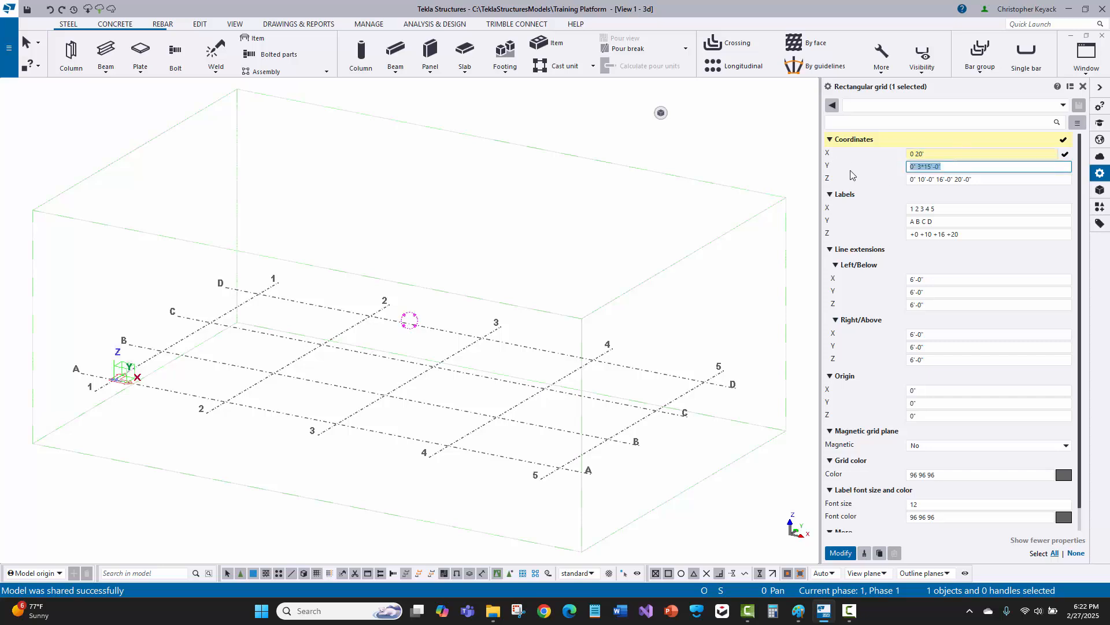
pyautogui.write("0 15'")
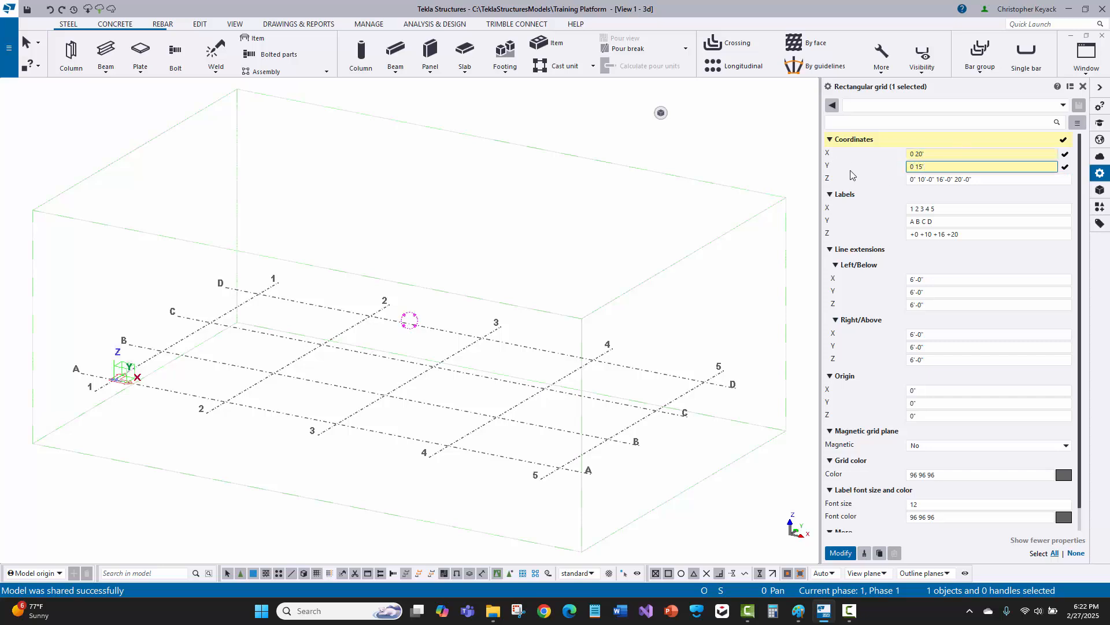
pyautogui.press('Tab')
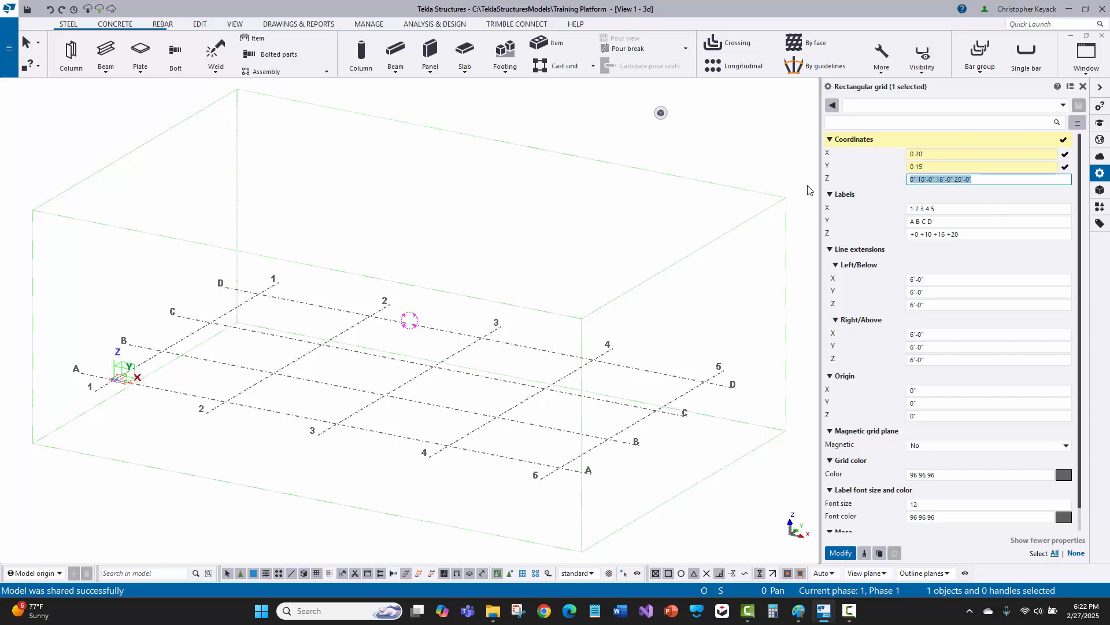
# Step: Set the grid's Z coordinate and Z label to 0 and apply the grid changes
pyautogui.write('0')
pyautogui.click(838, 232)
pyautogui.write('0')
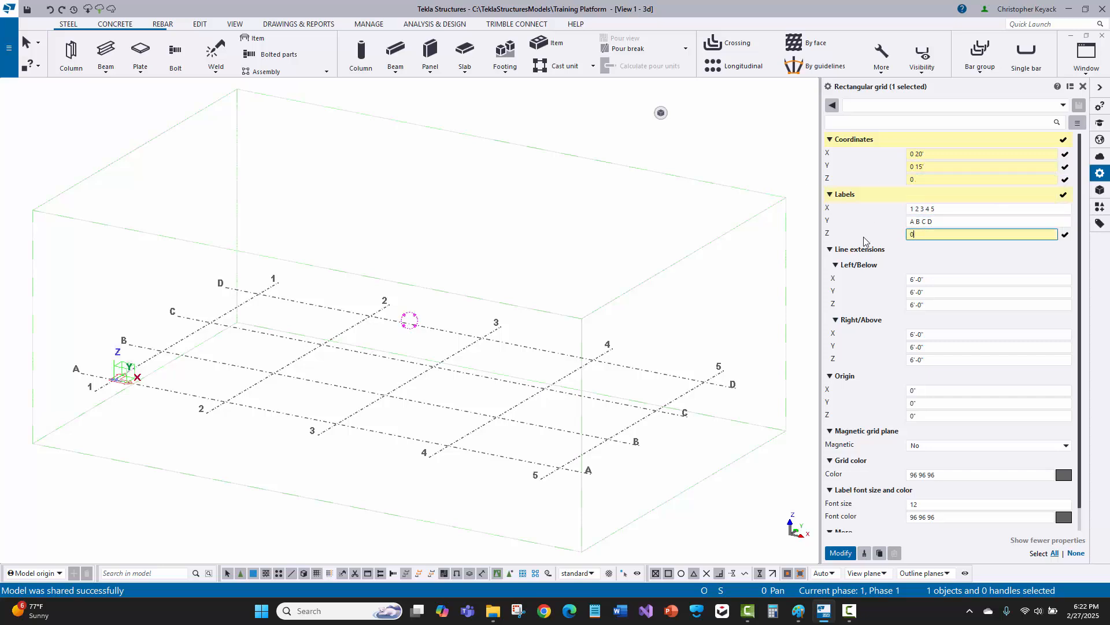
pyautogui.press('Return')
# Step: Fit the 3d view's work area to the modified grid
pyautogui.click(392, 255)
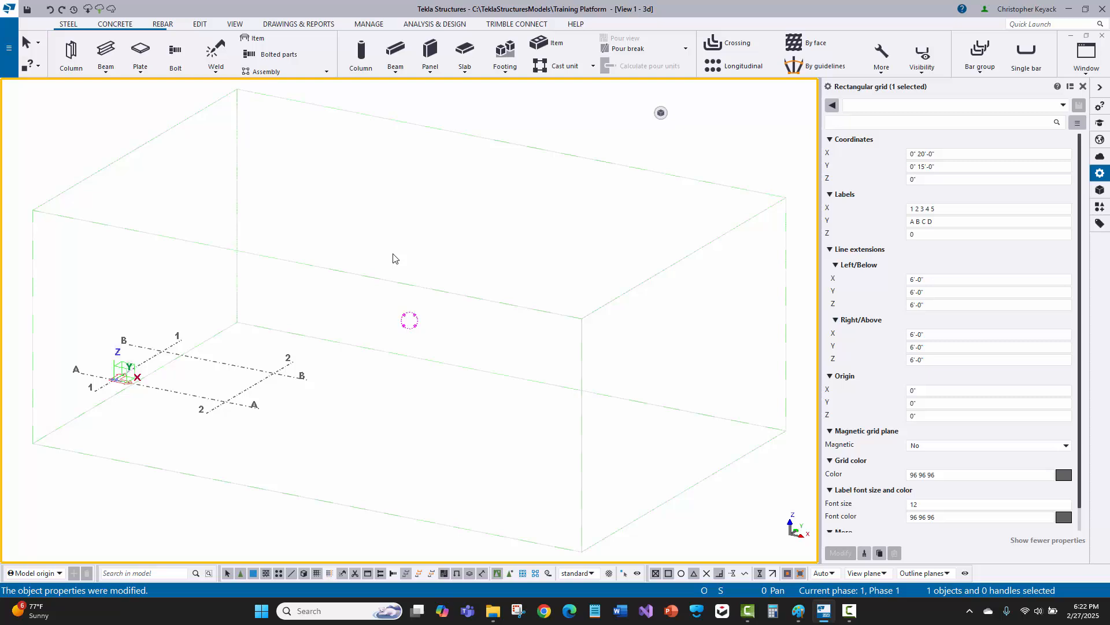
pyautogui.rightClick(384, 223)
pyautogui.click(428, 279)
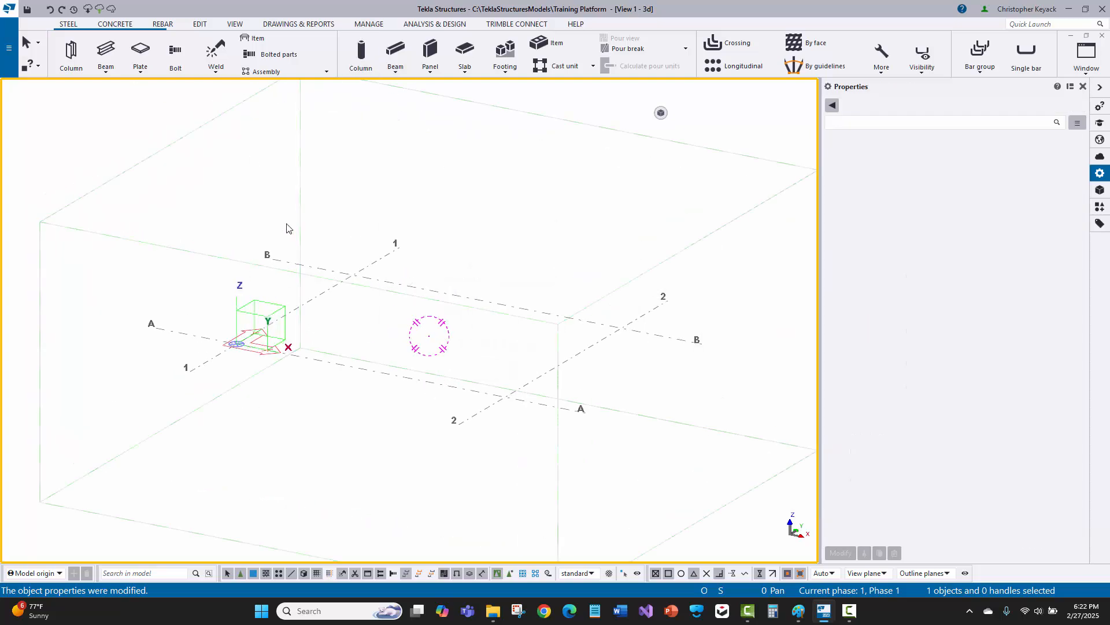
# Step: Save the model and write out the changes to the sharing service with the code Modified the Grid
pyautogui.click(27, 9)
pyautogui.click(100, 11)
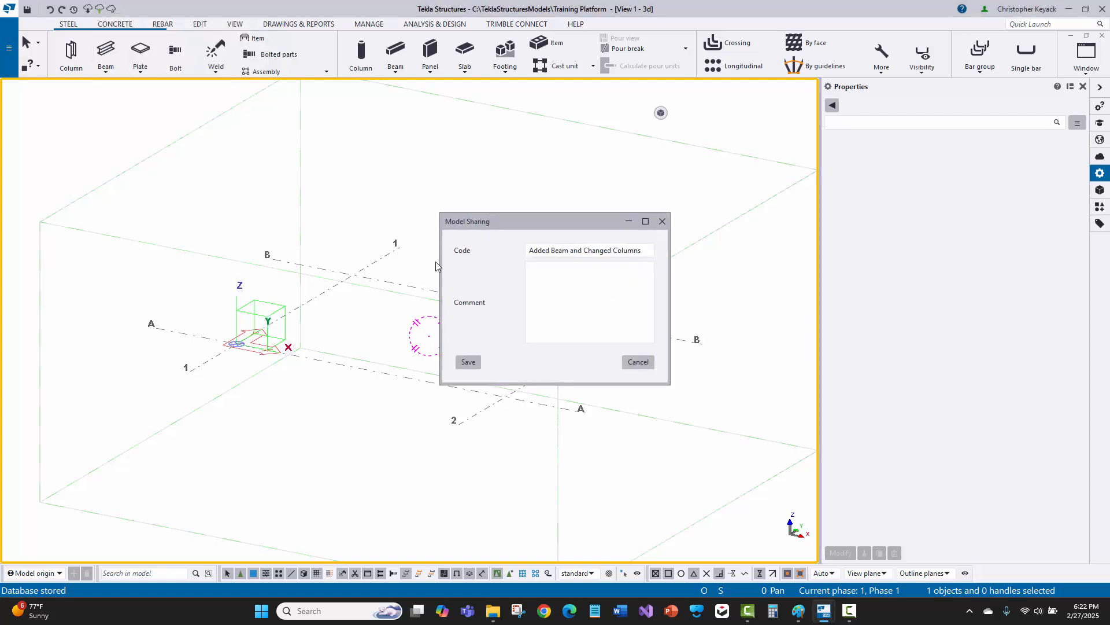
pyautogui.click(644, 250)
pyautogui.moveTo(644, 250); pyautogui.dragTo(444, 251)
pyautogui.write('M')
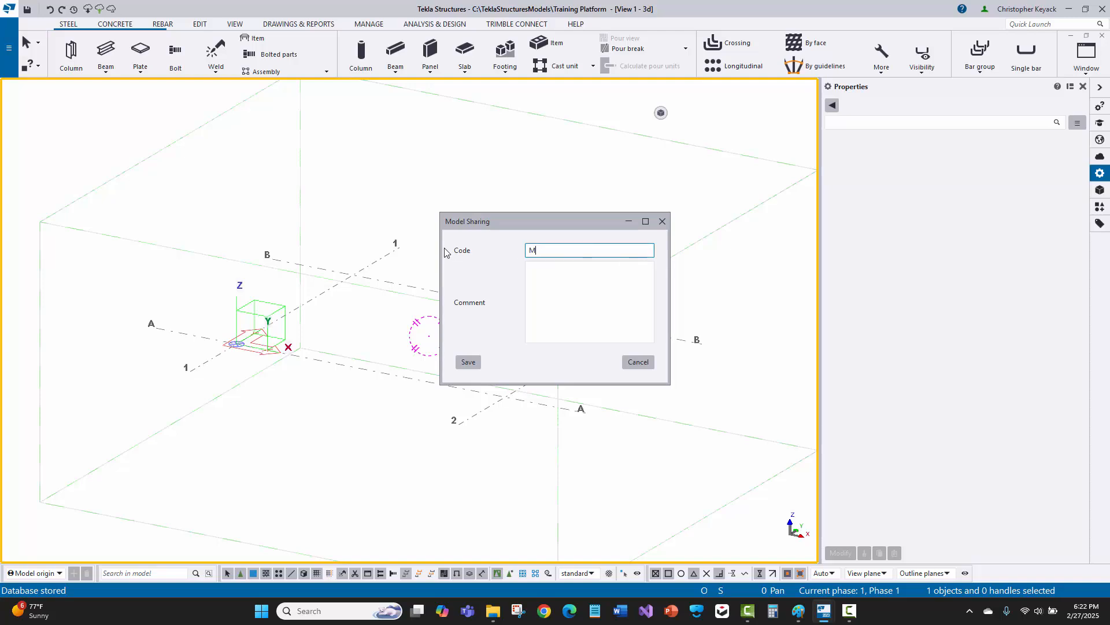
pyautogui.write('odified the Grid')
pyautogui.click(462, 364)
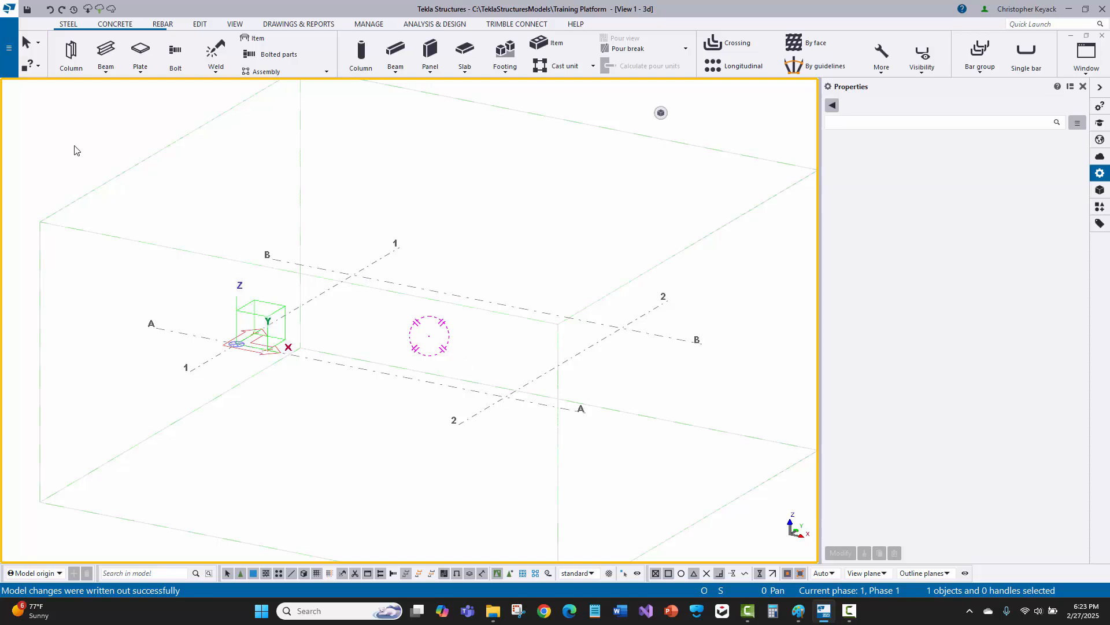
# Step: Save the model, and enter 100' 110' as the rectangular grid's Z coordinates
pyautogui.click(28, 10)
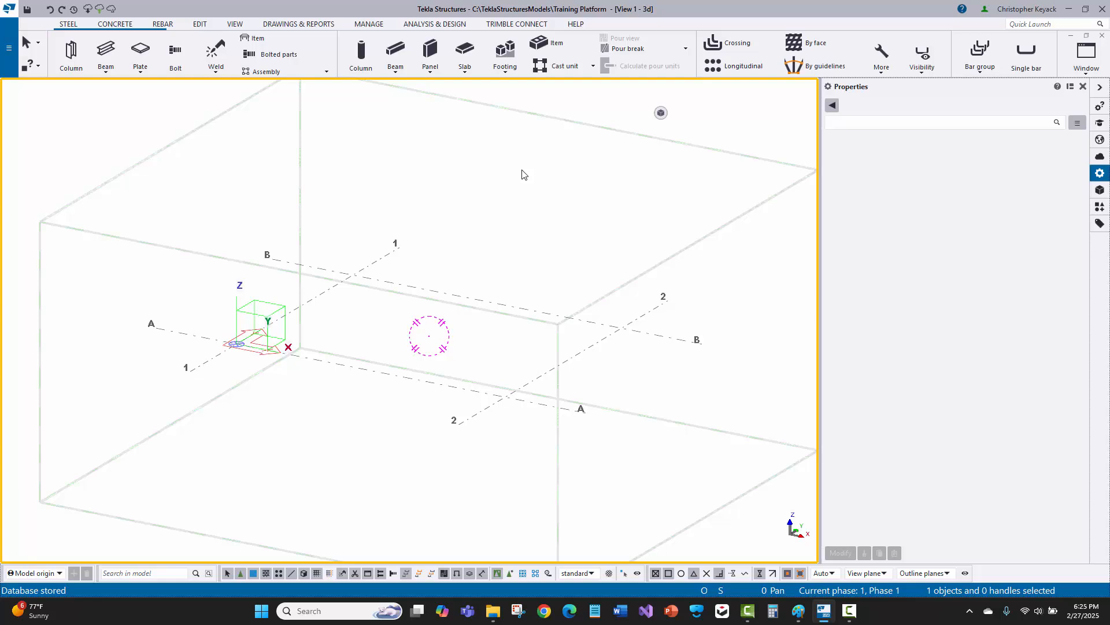
pyautogui.click(512, 305)
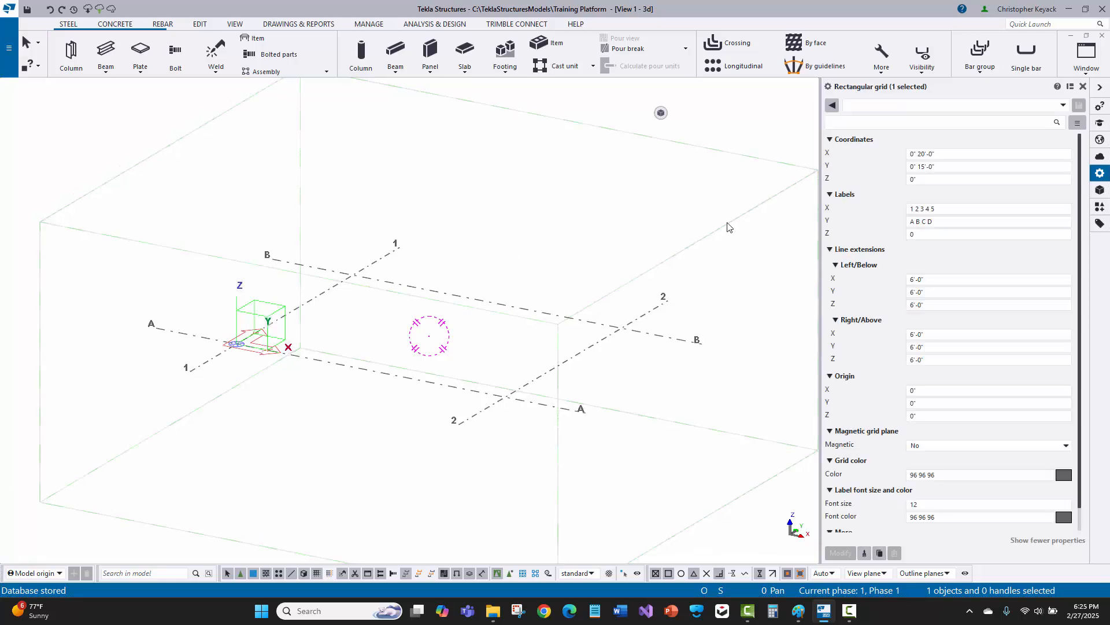
pyautogui.write("100'")
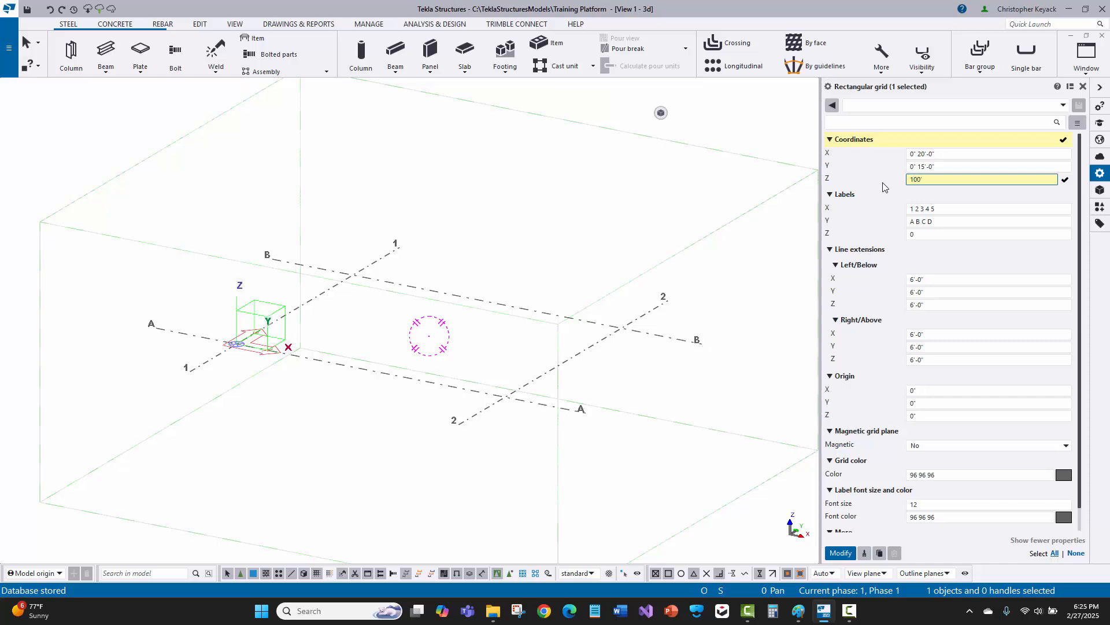
pyautogui.write(' 100')
pyautogui.press('BackSpace')
pyautogui.press('BackSpace')
pyautogui.press('BackSpace')
pyautogui.write("'")
# Step: Set the grid's Z labels to SLAB T/PLATFORM and apply the grid changes
pyautogui.moveTo(932, 233); pyautogui.dragTo(881, 238)
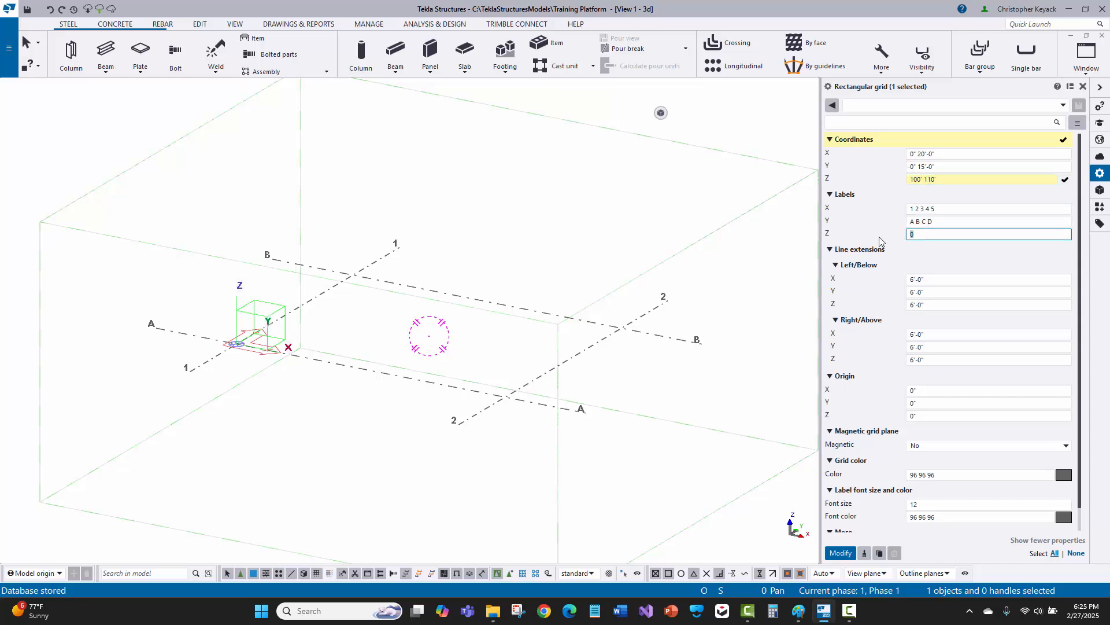
pyautogui.write('SLAB')
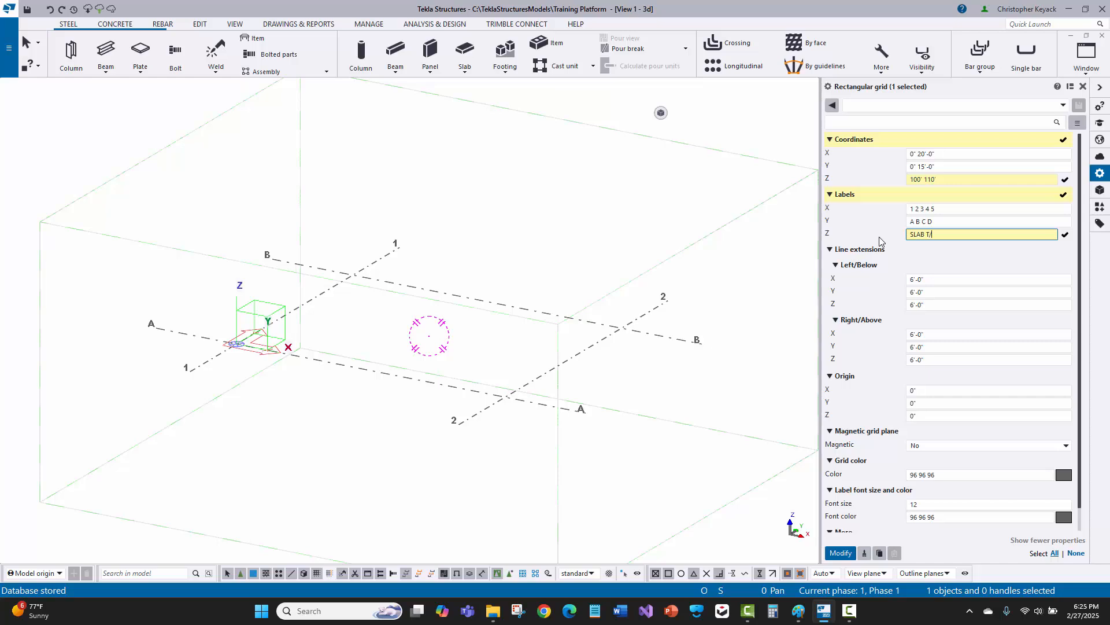
pyautogui.write('T/PLATFORM')
pyautogui.click(841, 552)
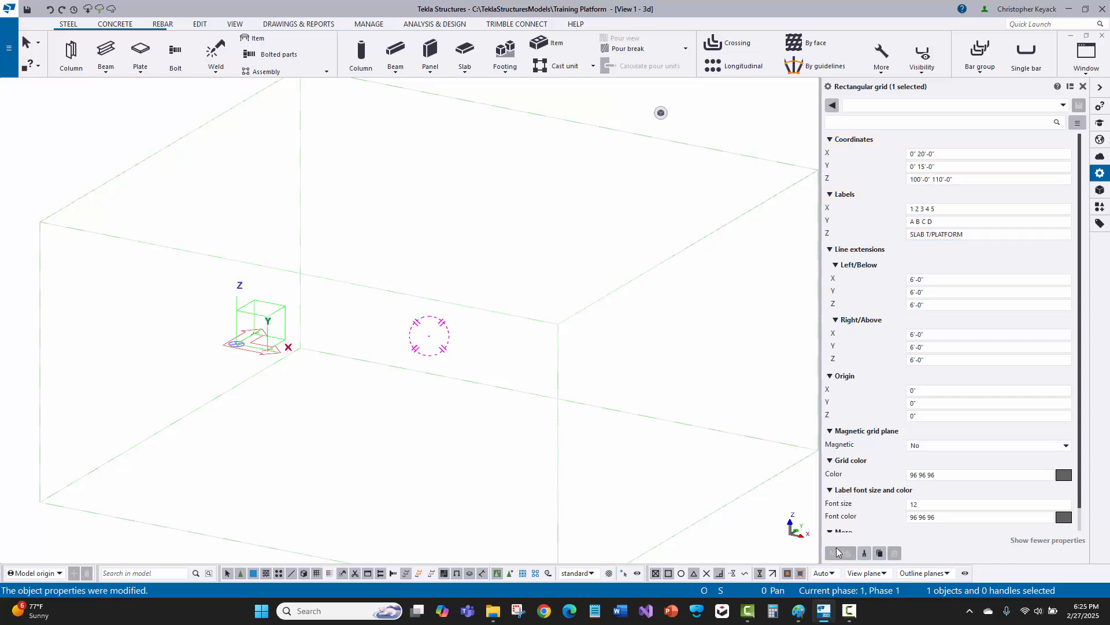
# Step: Move the 3d view's plane linearly by 100' in Z, confirm the view move and end the Move command
pyautogui.click(413, 185)
pyautogui.scroll(-4, 401, 270)
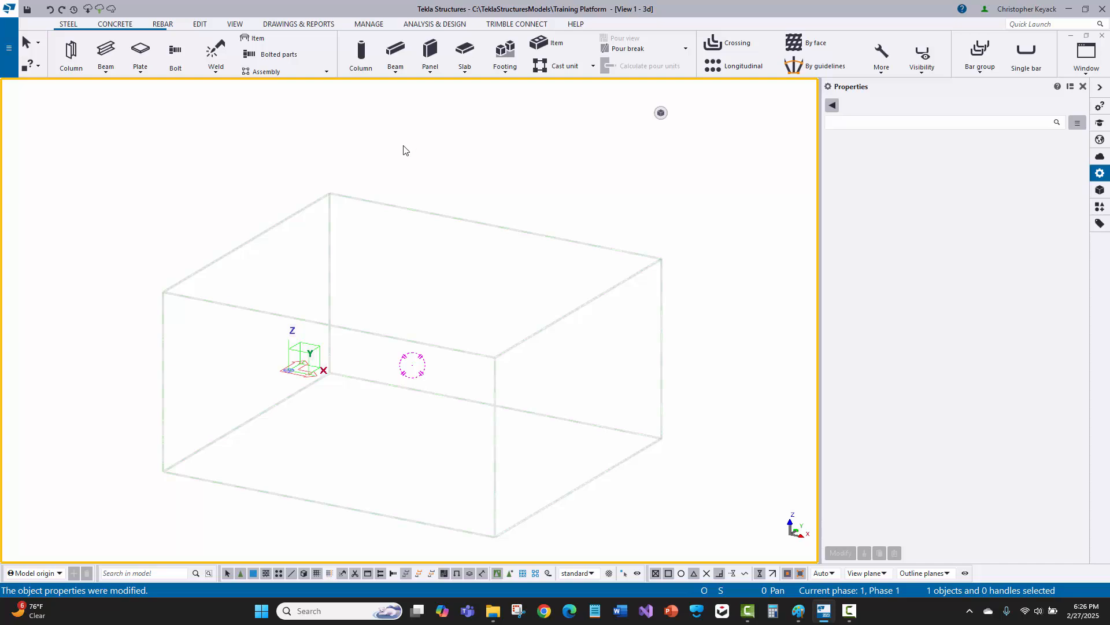
pyautogui.rightClick(396, 167)
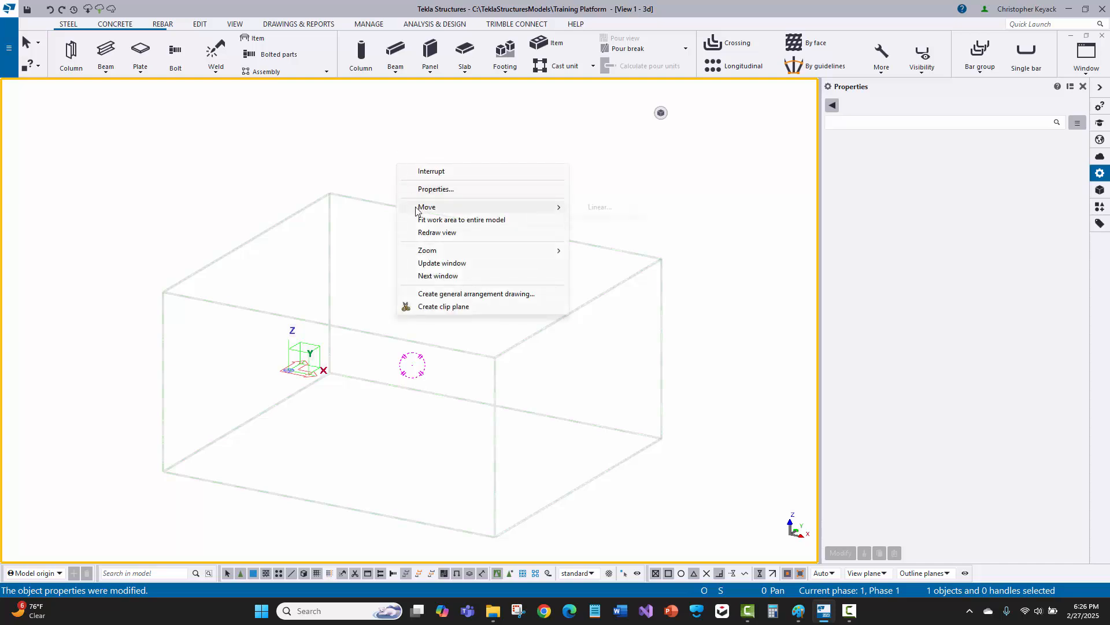
pyautogui.click(585, 207)
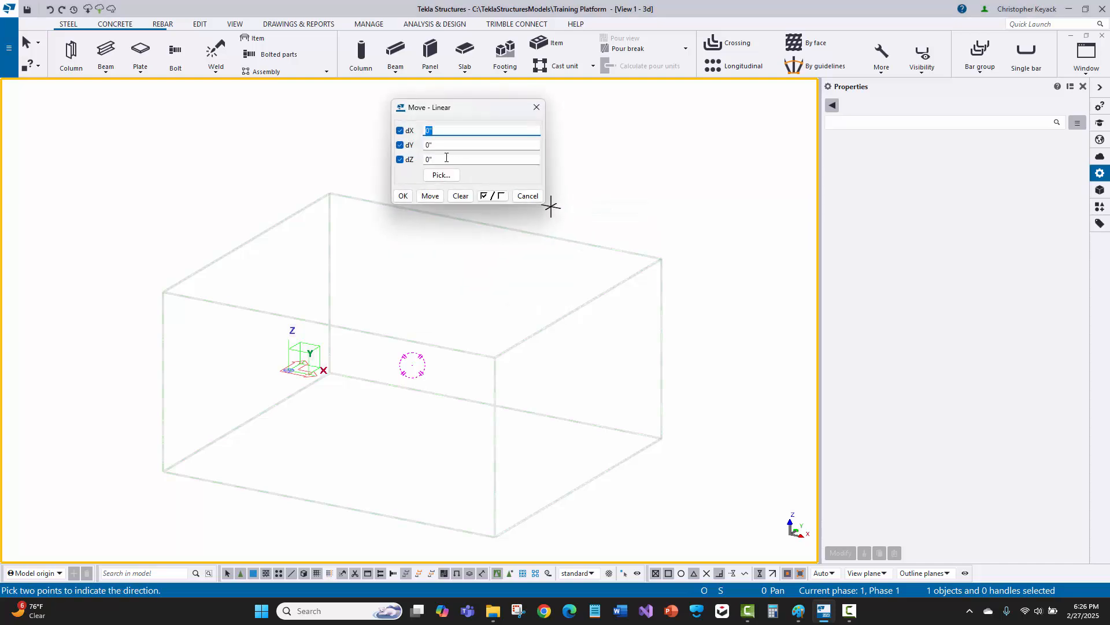
pyautogui.moveTo(446, 158); pyautogui.dragTo(384, 157)
pyautogui.write('100')
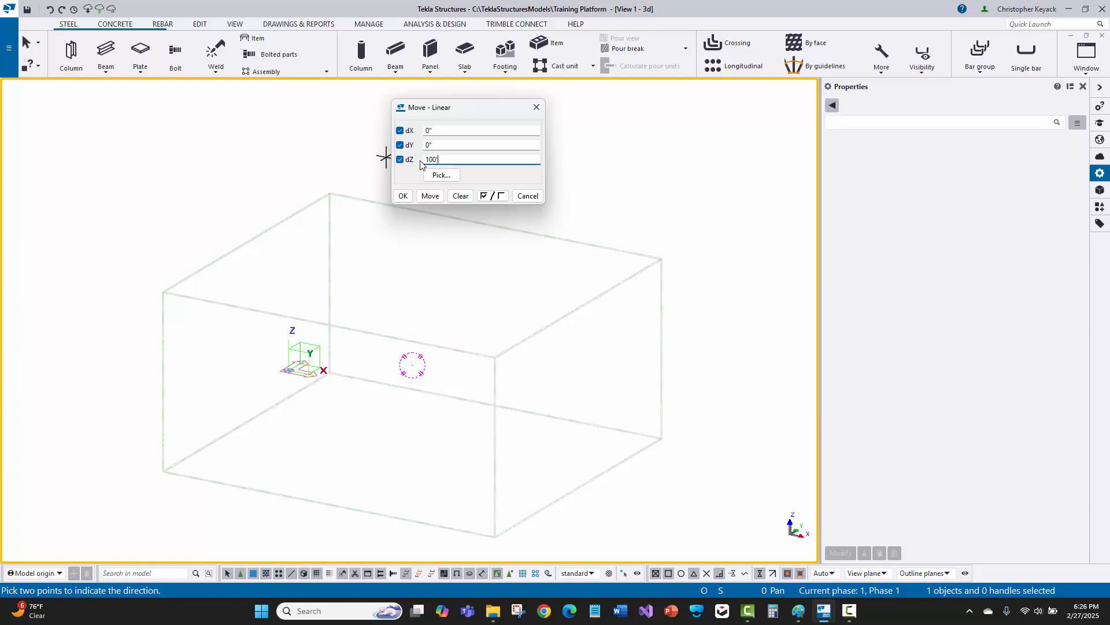
pyautogui.click(430, 196)
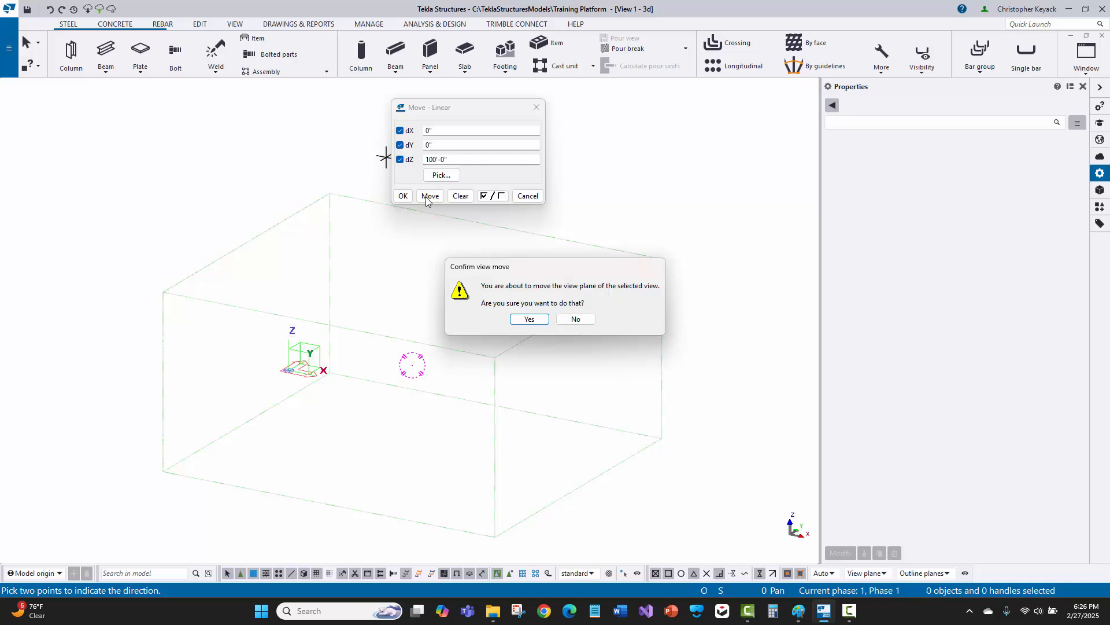
pyautogui.click(525, 319)
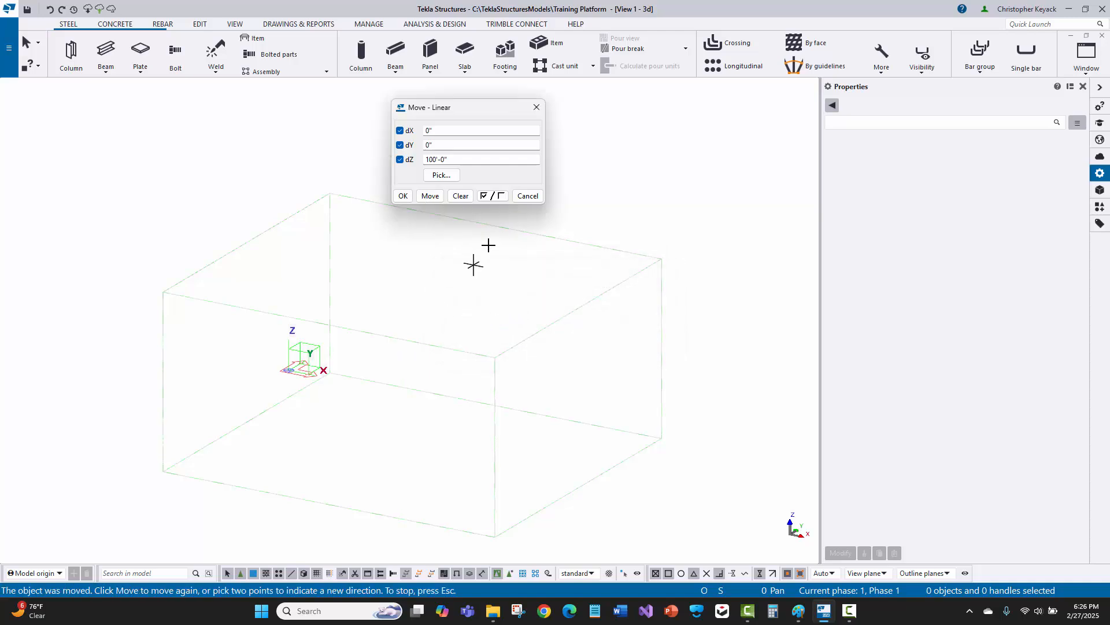
pyautogui.click(536, 107)
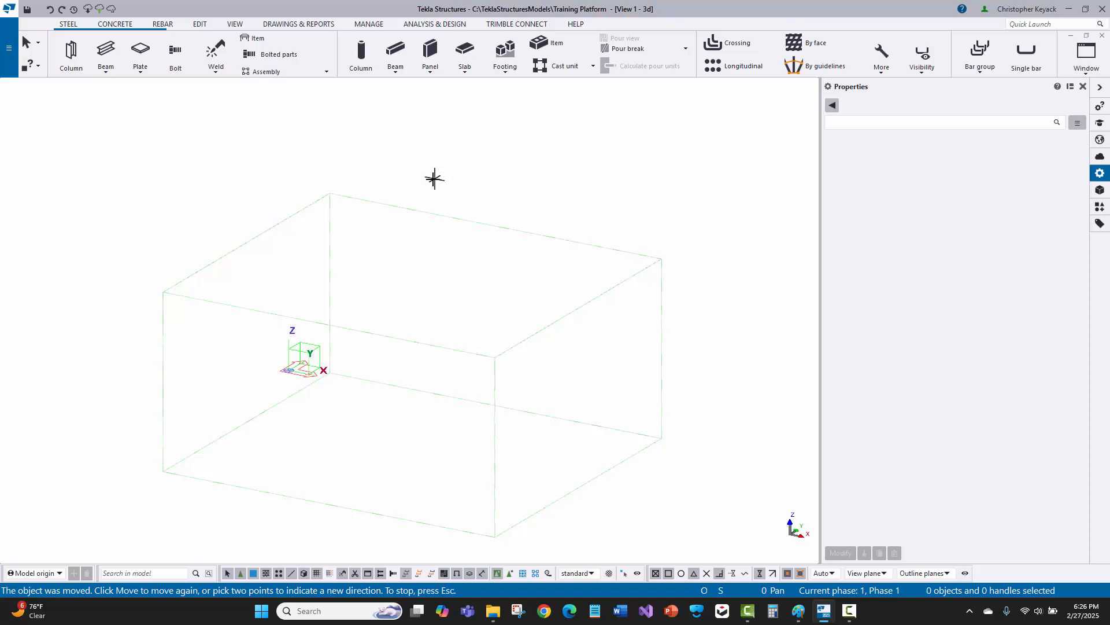
pyautogui.rightClick(432, 179)
pyautogui.click(457, 187)
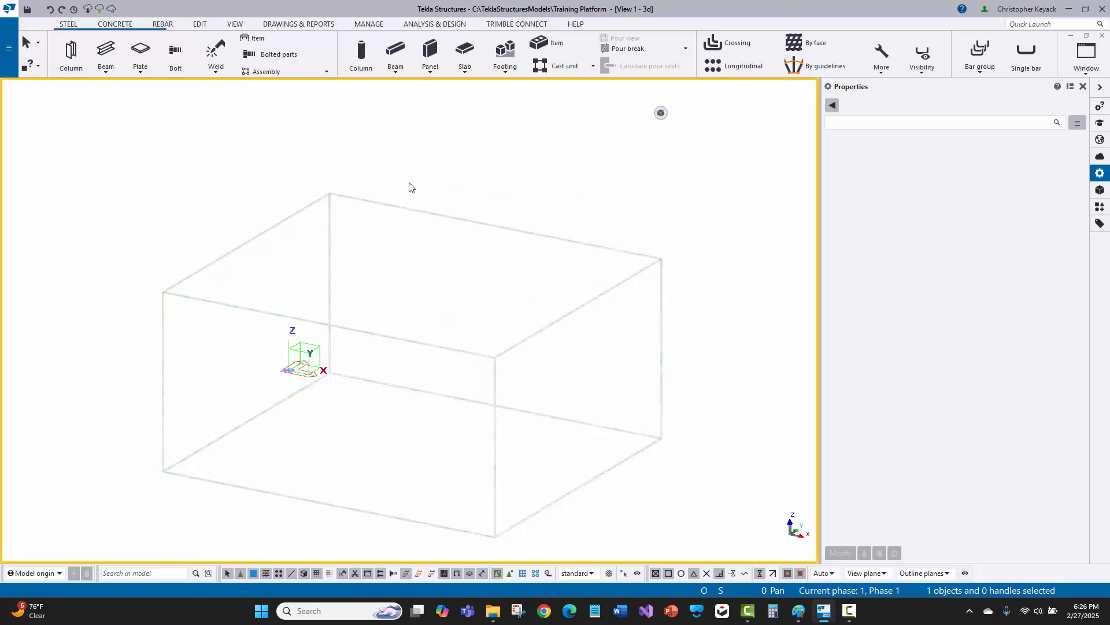
# Step: Fit the 3d view's work area to the entire model
pyautogui.rightClick(409, 186)
pyautogui.click(428, 238)
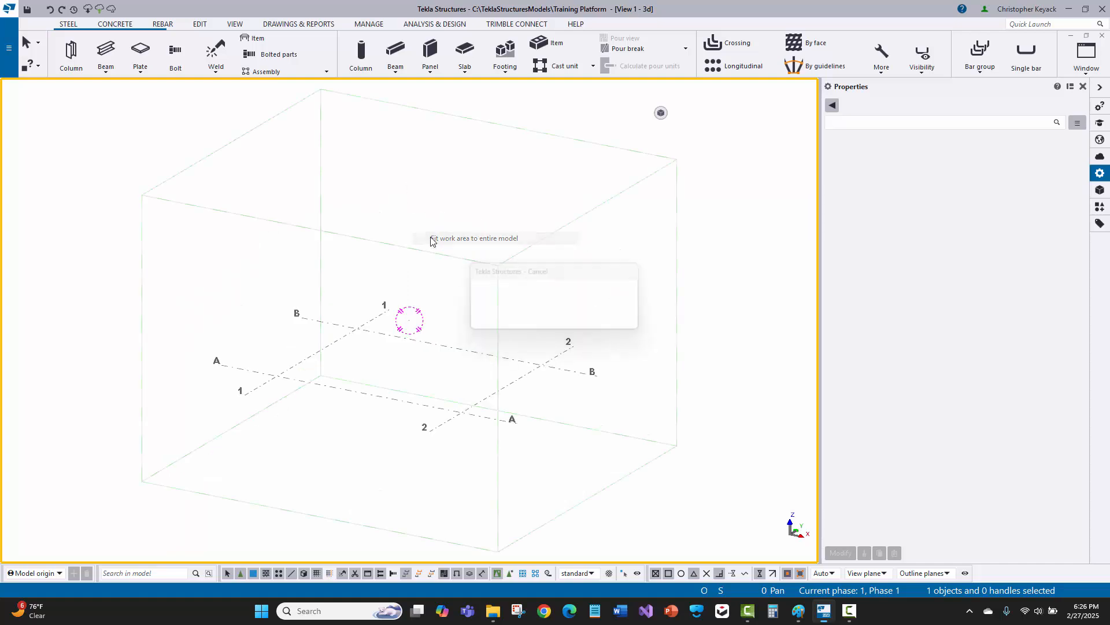
pyautogui.scroll(-10, 427, 241)
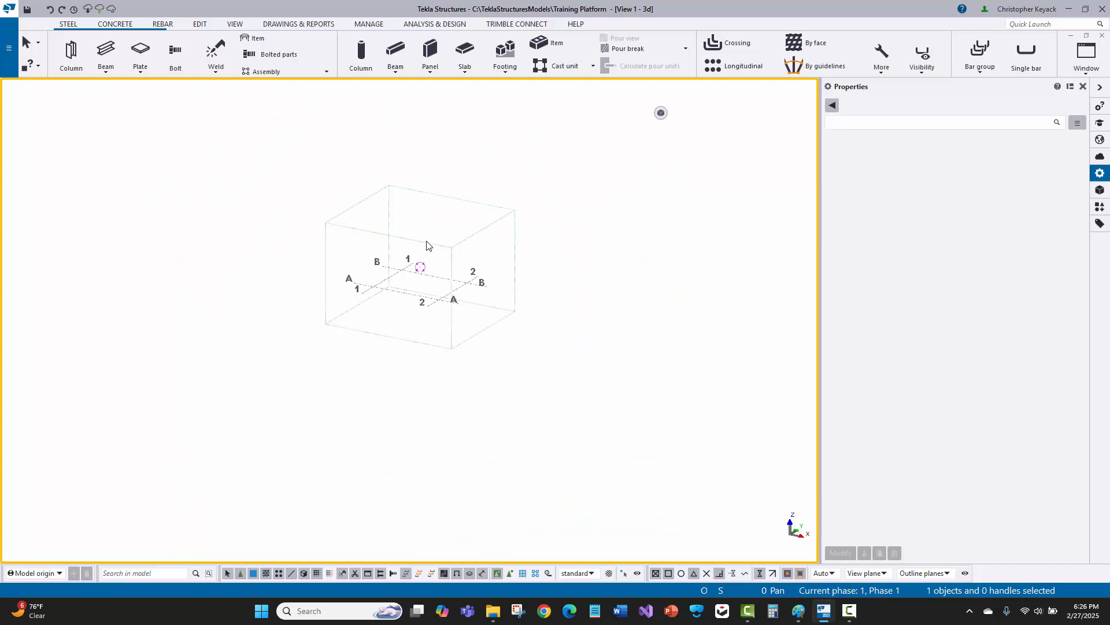
# Step: Examine the raised grid's position relative to the model origin and check its coordinates and labels
pyautogui.scroll(5, 396, 191)
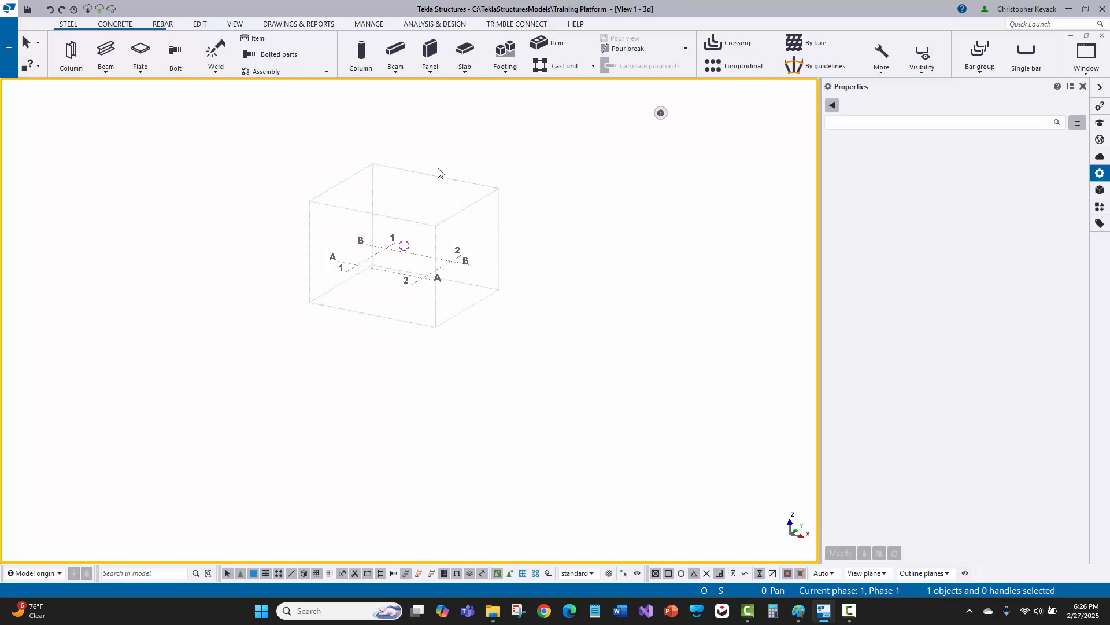
pyautogui.scroll(-1, 389, 276)
pyautogui.moveTo(370, 343); pyautogui.dragTo(381, 262, button='middle')
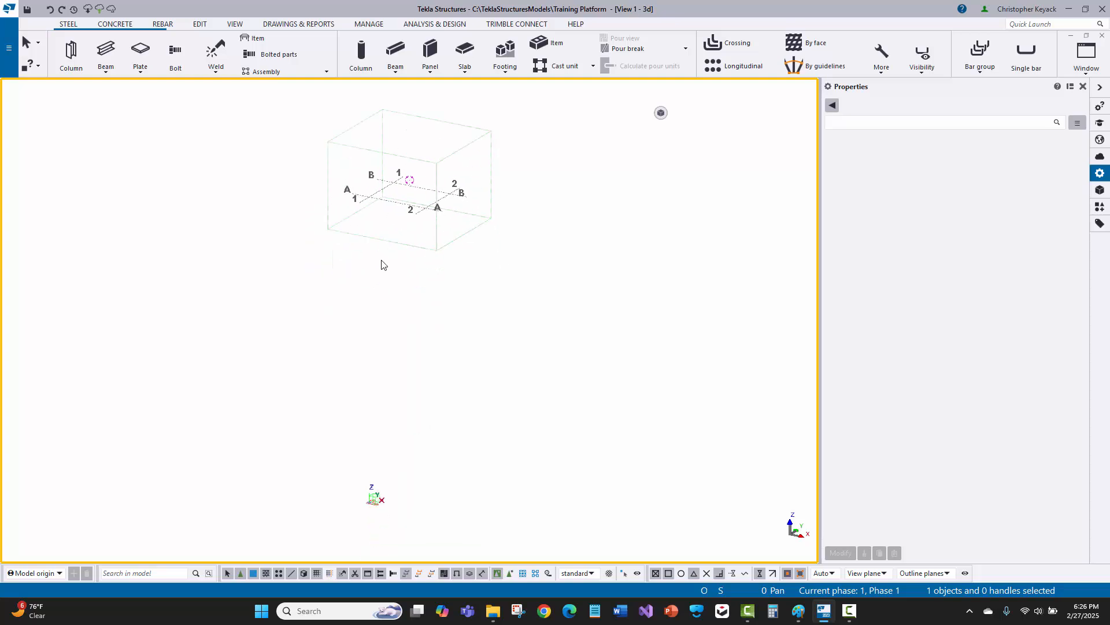
pyautogui.scroll(-1, 386, 276)
pyautogui.scroll(1, 403, 184)
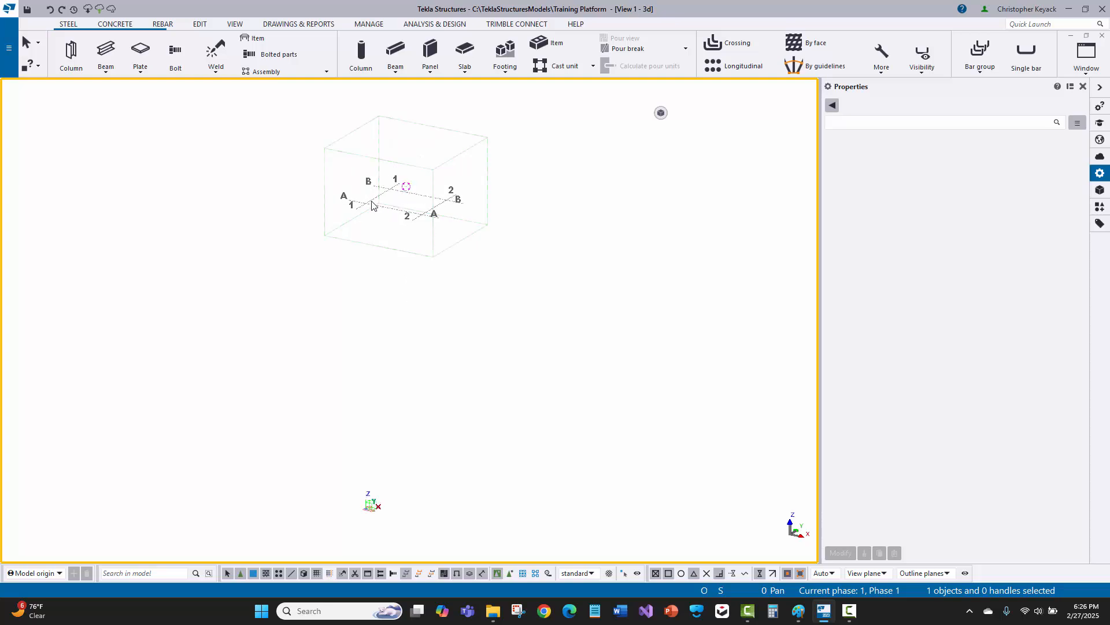
pyautogui.click(372, 202)
pyautogui.click(578, 219)
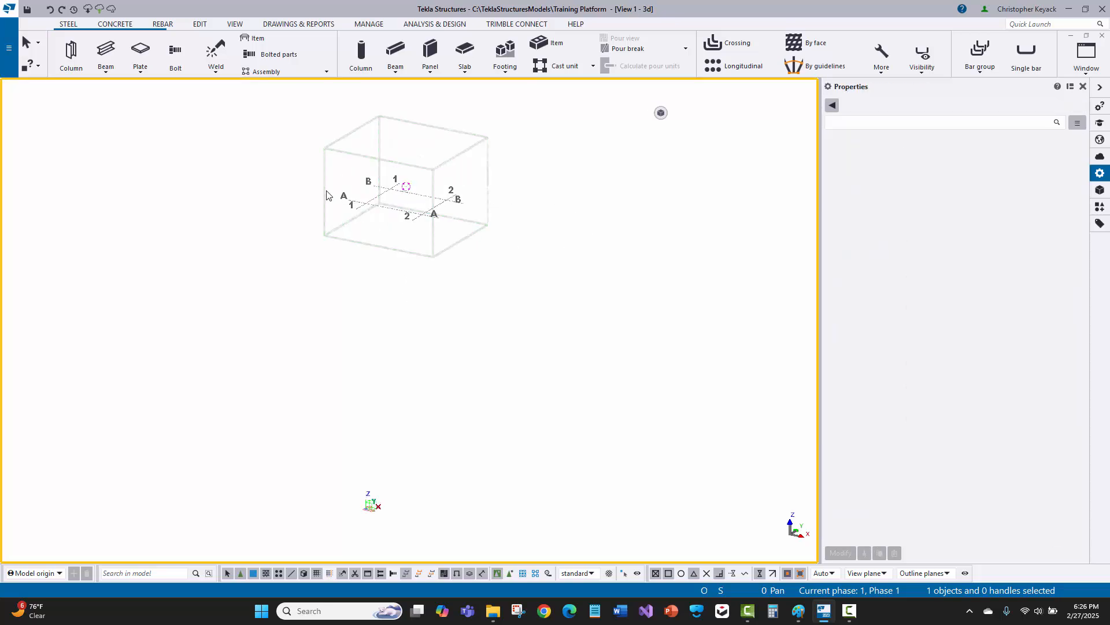
pyautogui.scroll(1, 370, 187)
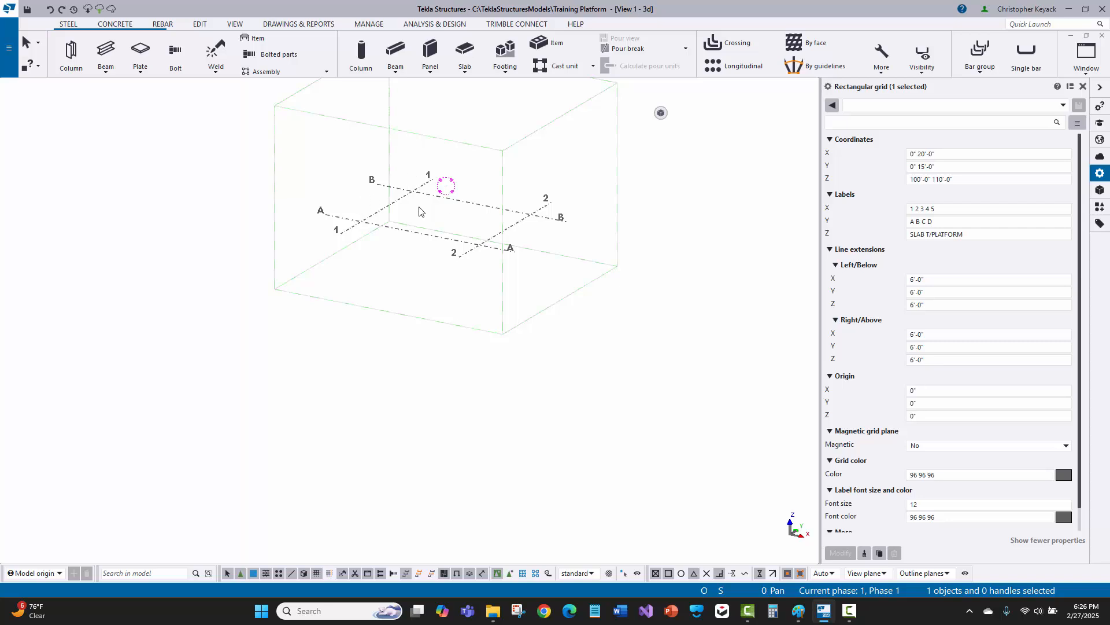
pyautogui.scroll(-2, 418, 206)
pyautogui.scroll(-3, 360, 219)
pyautogui.scroll(2, 387, 486)
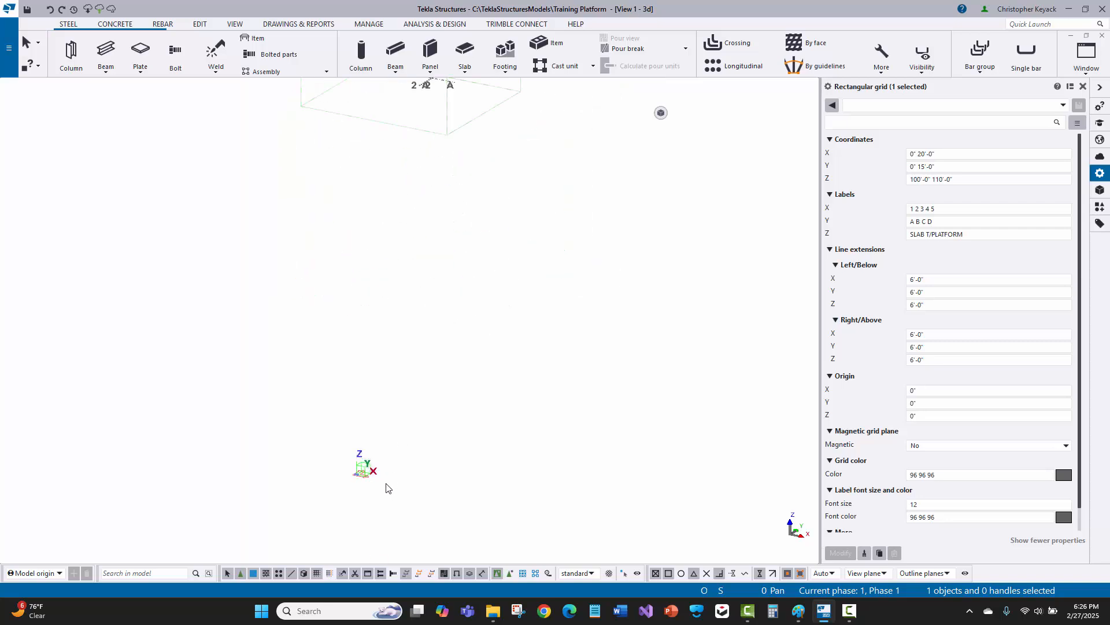
pyautogui.moveTo(387, 465); pyautogui.dragTo(362, 498, button='middle')
pyautogui.scroll(-2, 363, 498)
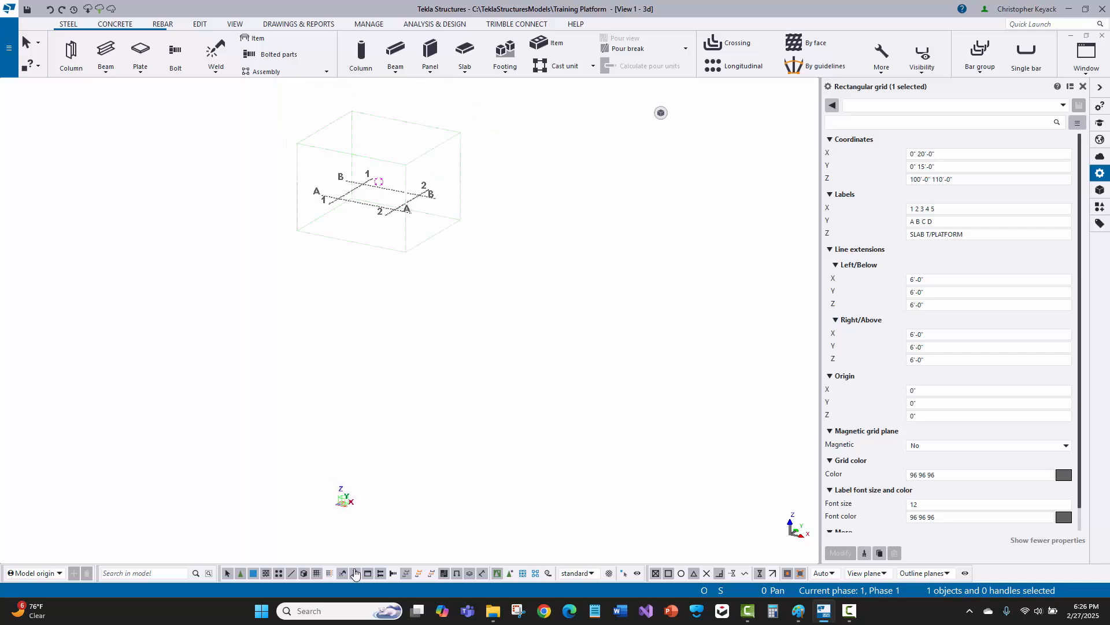
pyautogui.scroll(1, 332, 513)
pyautogui.scroll(3, 353, 496)
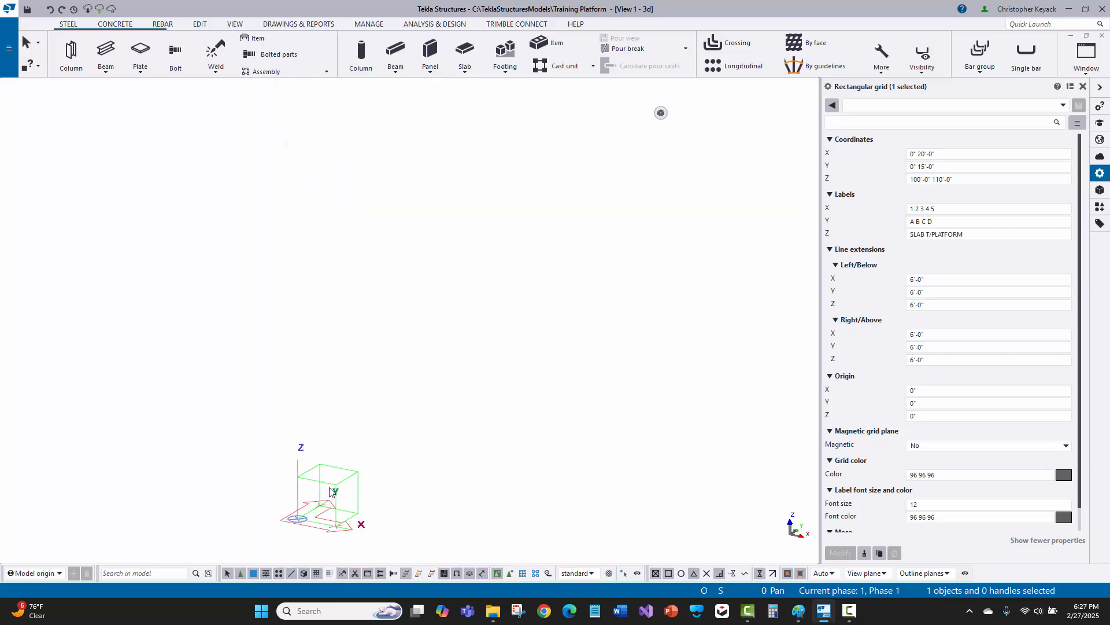
pyautogui.scroll(-2, 324, 494)
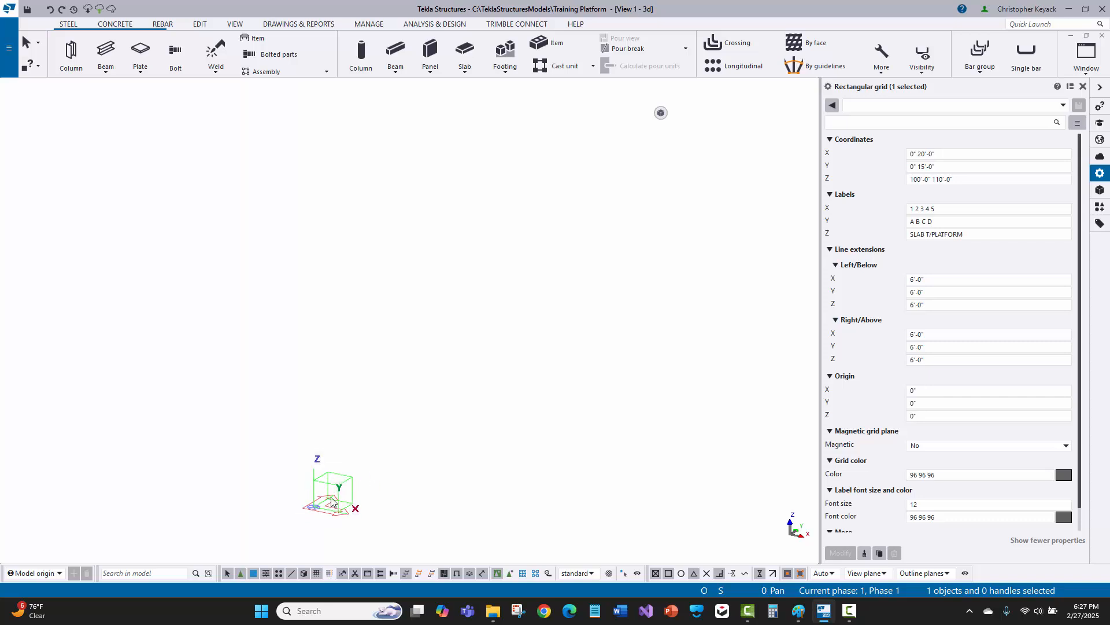
pyautogui.scroll(-3, 332, 498)
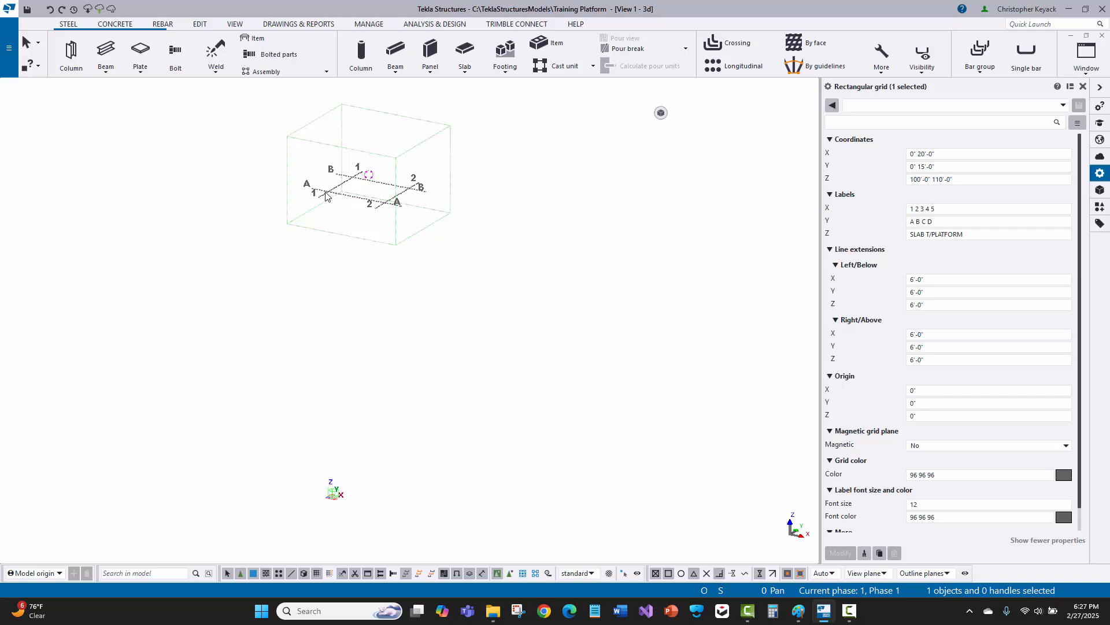
pyautogui.click(318, 277)
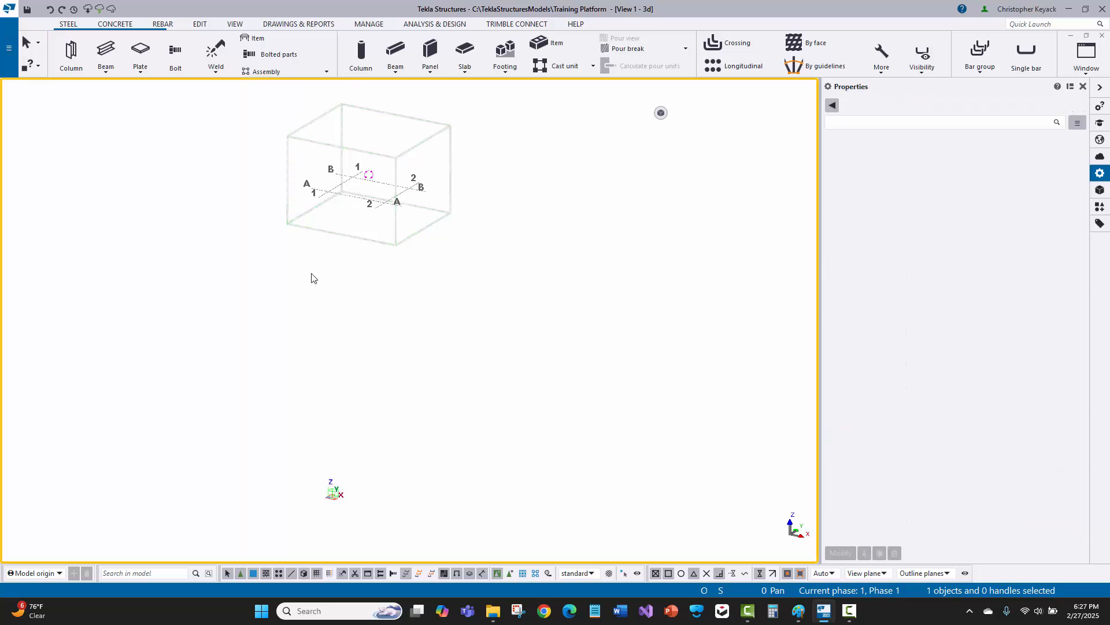
pyautogui.moveTo(361, 287); pyautogui.dragTo(401, 289, button='middle')
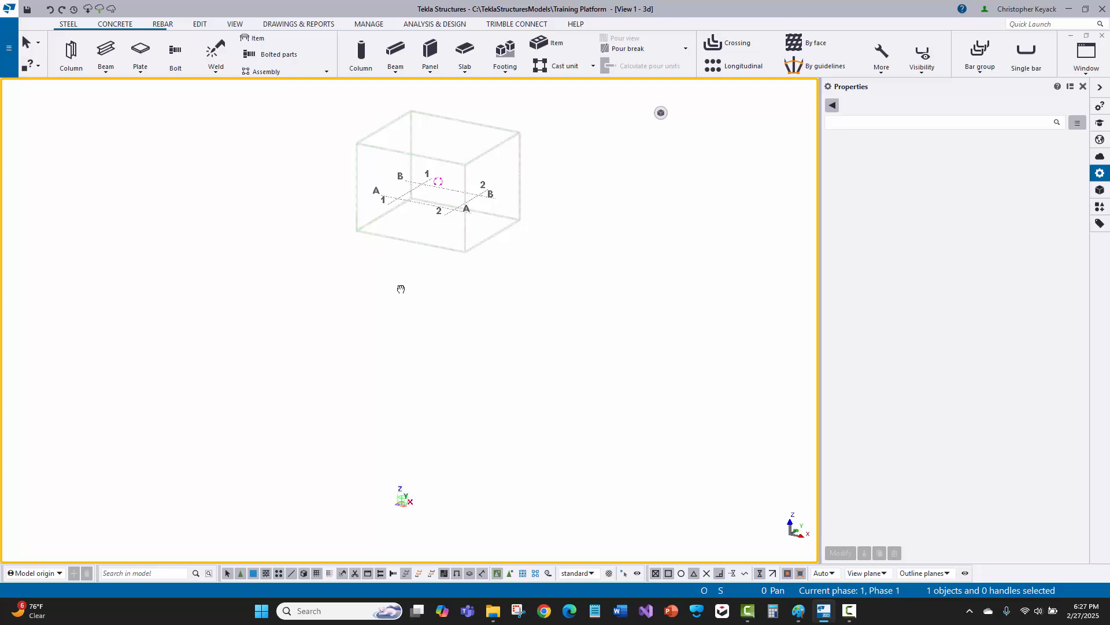
pyautogui.scroll(5, 350, 198)
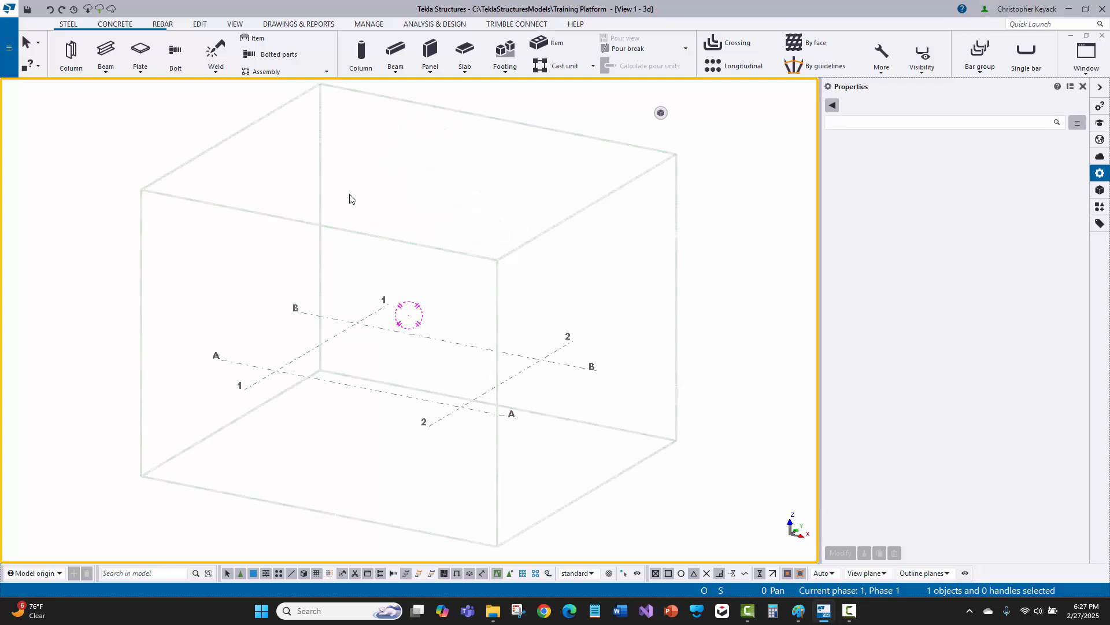
# Step: Open the 3d view's properties and load the saved Plan View settings
pyautogui.click(234, 24)
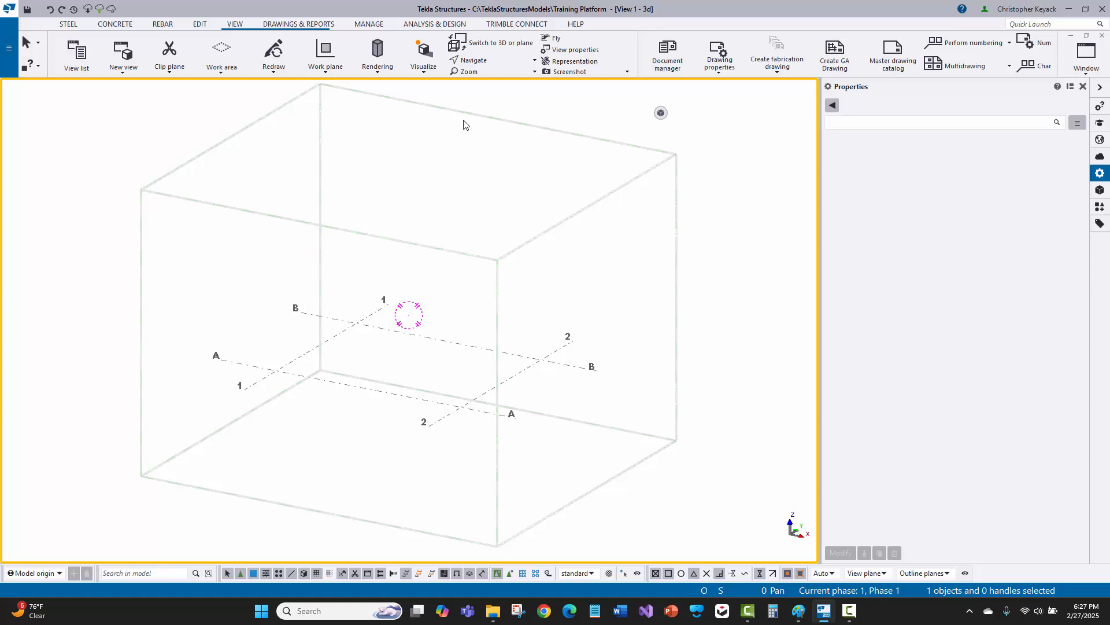
pyautogui.click(583, 50)
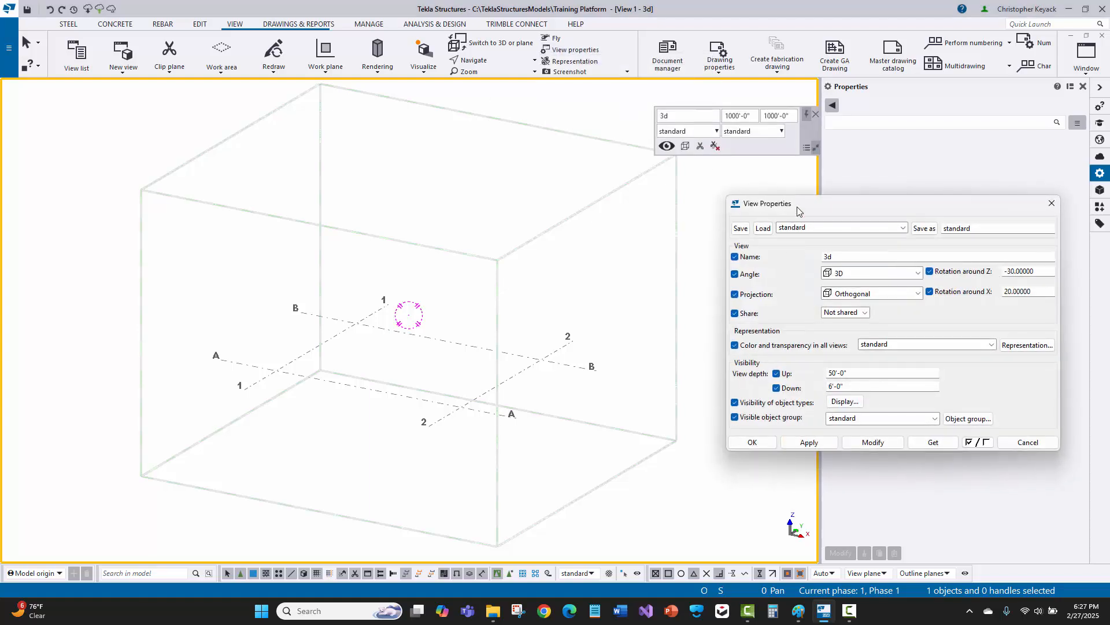
pyautogui.moveTo(798, 210); pyautogui.dragTo(562, 98)
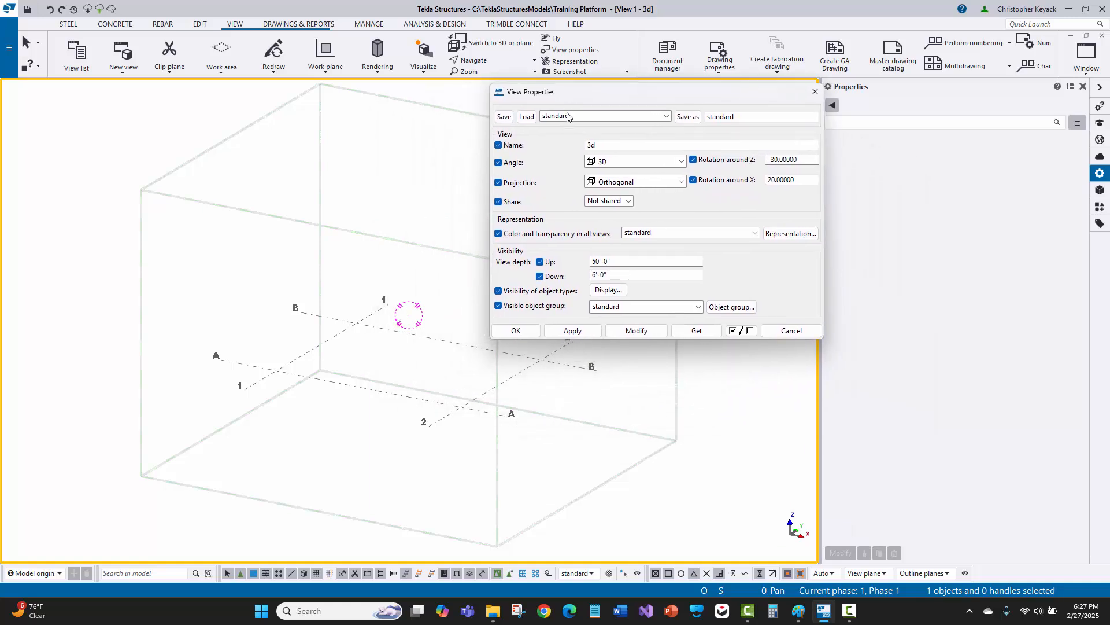
pyautogui.click(567, 117)
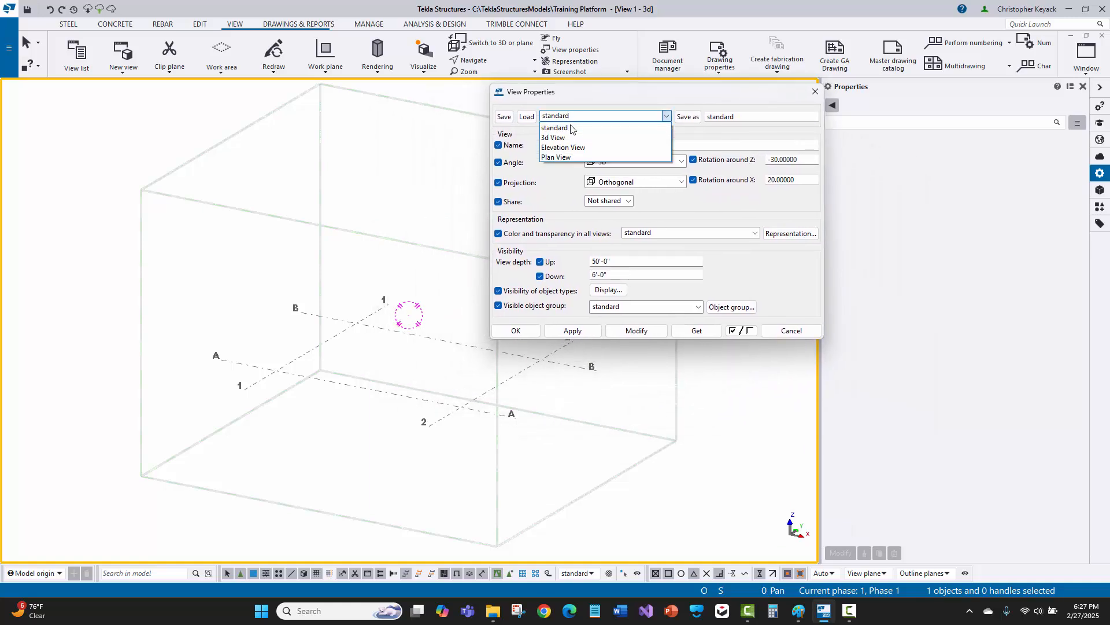
pyautogui.click(565, 157)
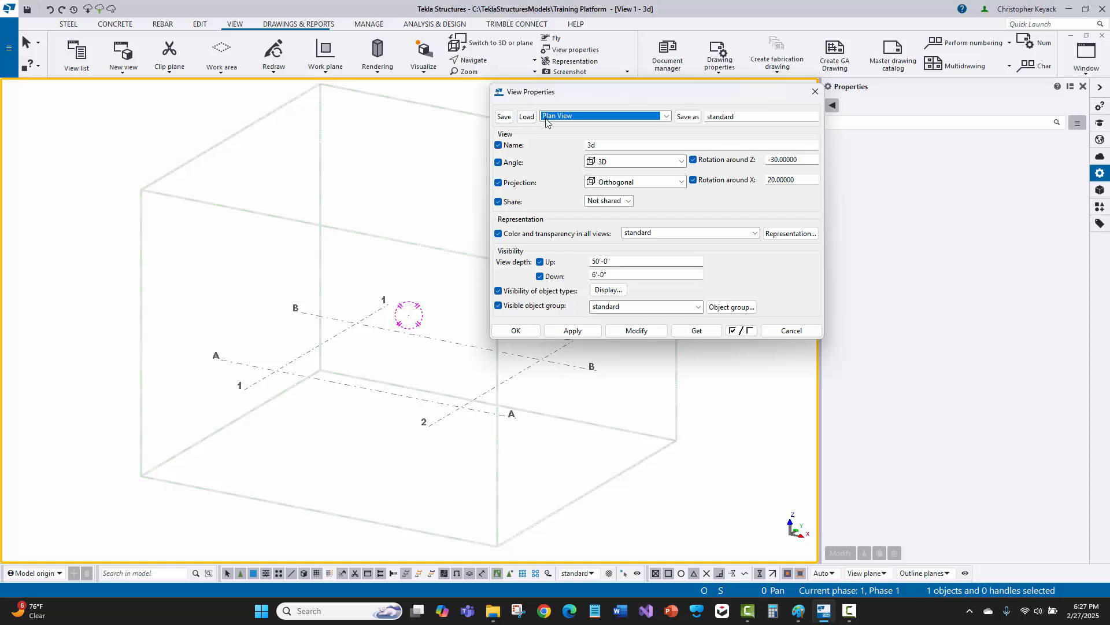
pyautogui.click(526, 117)
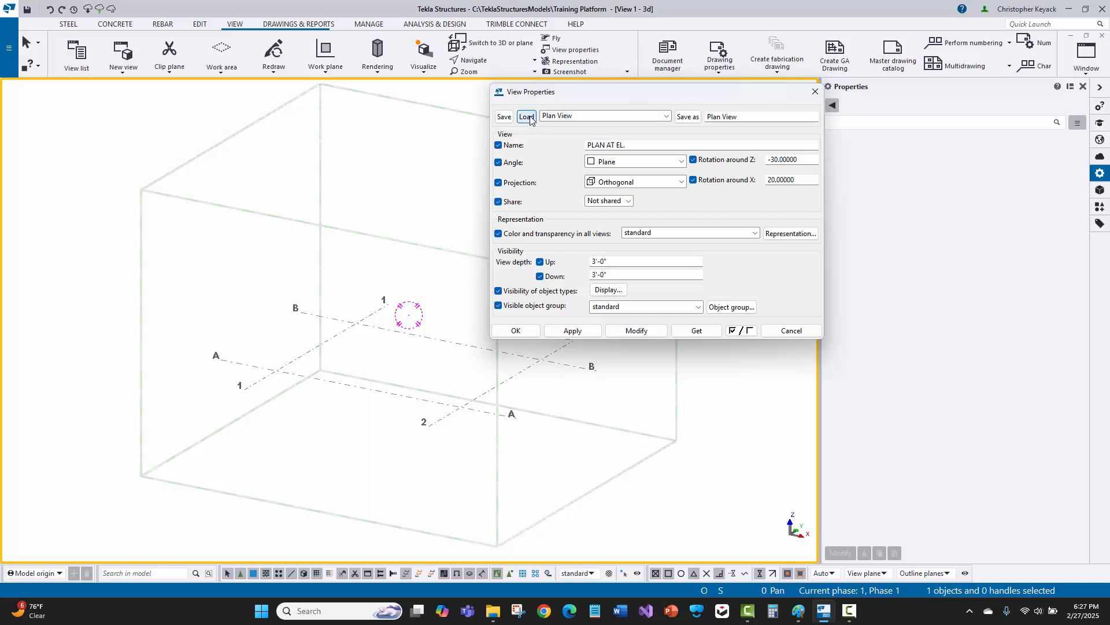
# Step: Change the view name in the loaded plan settings to FLOOR PLAN and apply the properties
pyautogui.click(634, 145)
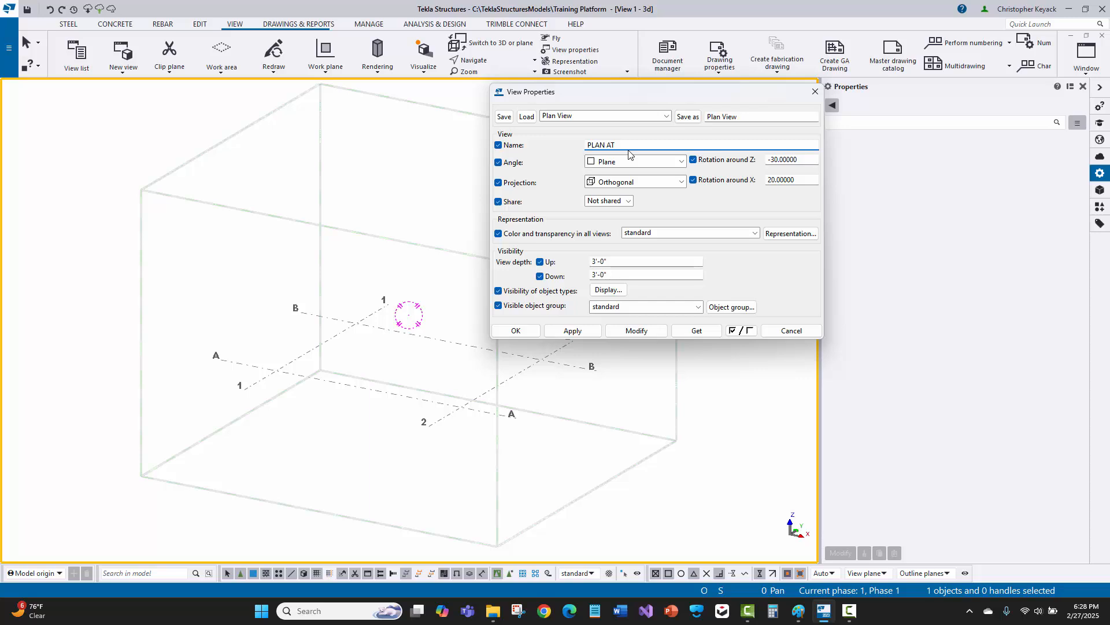
pyautogui.press('BackSpace')
pyautogui.press('BackSpace')
pyautogui.press('BackSpace')
pyautogui.press('BackSpace')
pyautogui.press('BackSpace')
pyautogui.press('BackSpace')
pyautogui.click(574, 330)
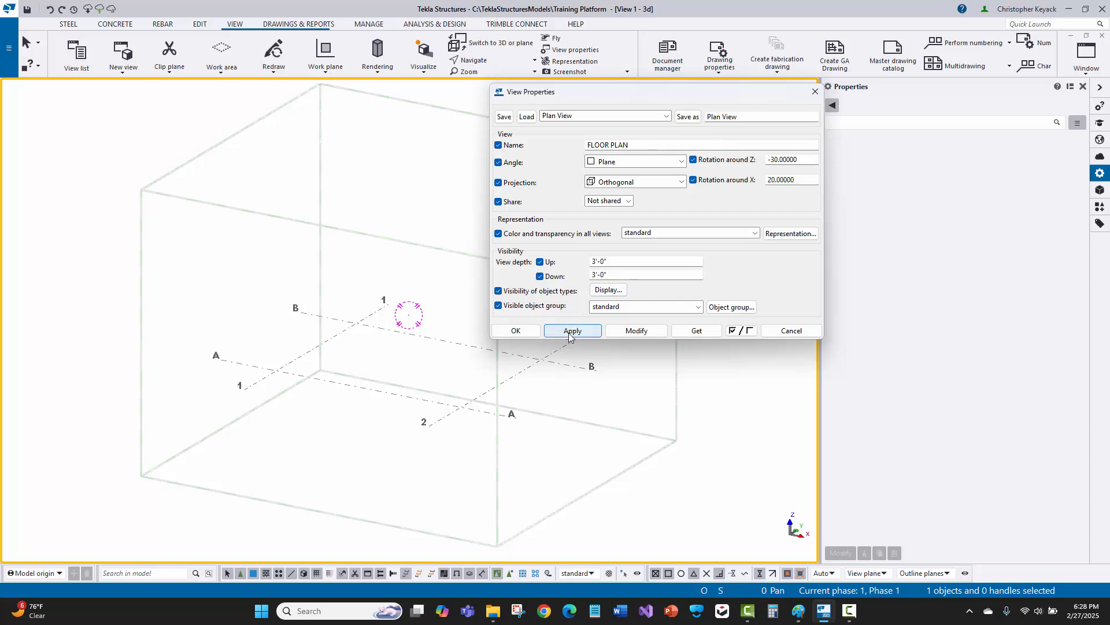
# Step: Create a basic view on the XY plane at coordinate 100'-0"
pyautogui.click(122, 58)
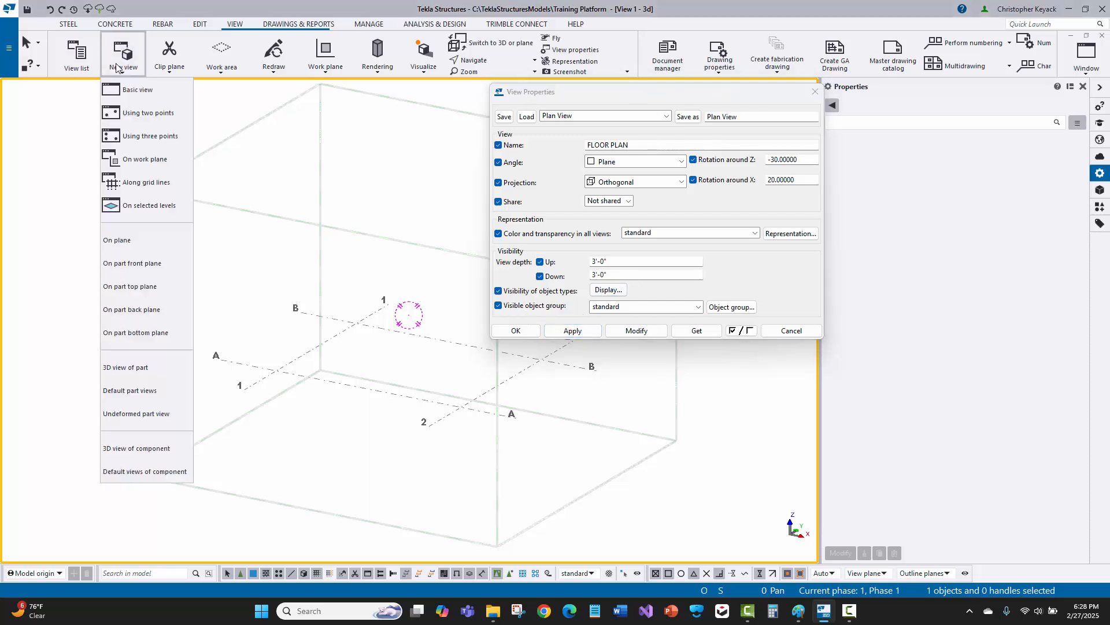
pyautogui.click(139, 90)
pyautogui.moveTo(645, 104); pyautogui.dragTo(390, 106)
pyautogui.press('Tab')
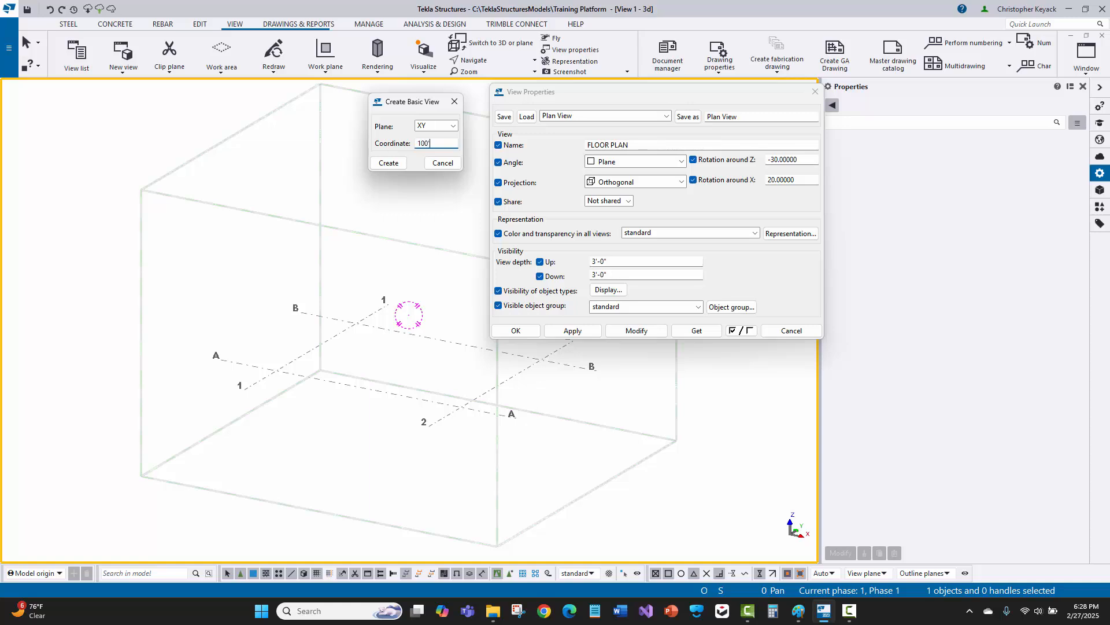
pyautogui.click(588, 329)
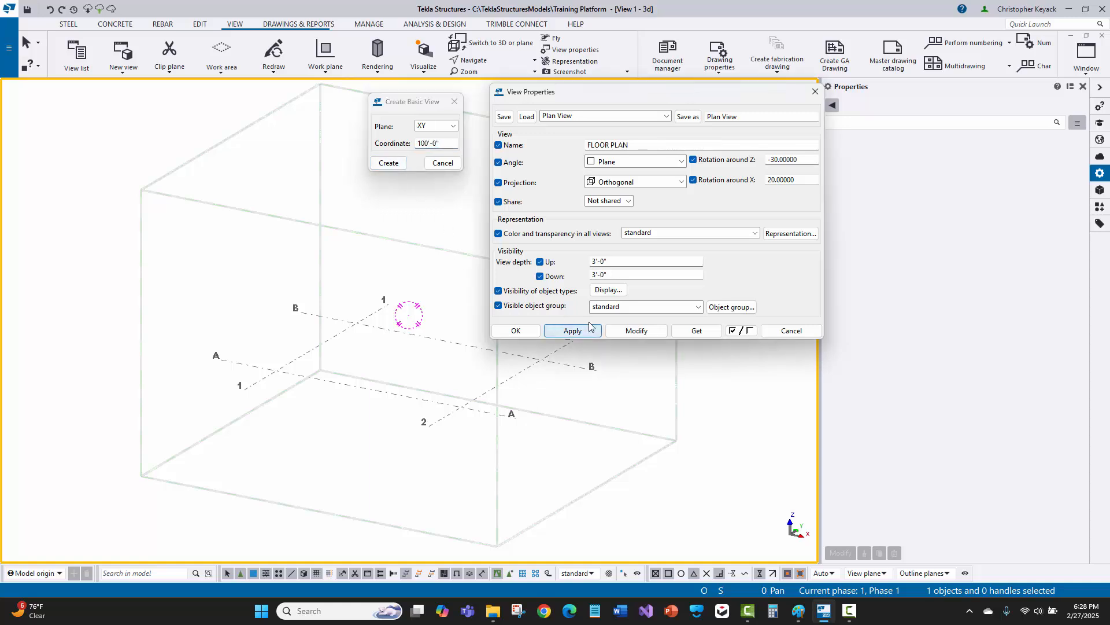
pyautogui.moveTo(448, 144); pyautogui.dragTo(409, 144)
pyautogui.click(452, 144)
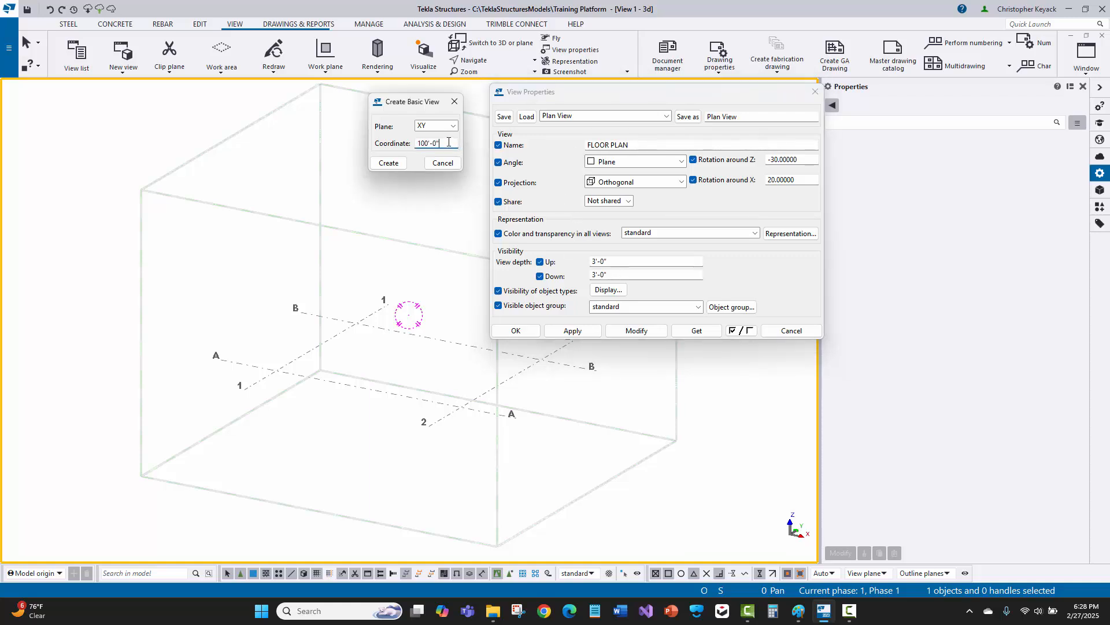
pyautogui.click(390, 164)
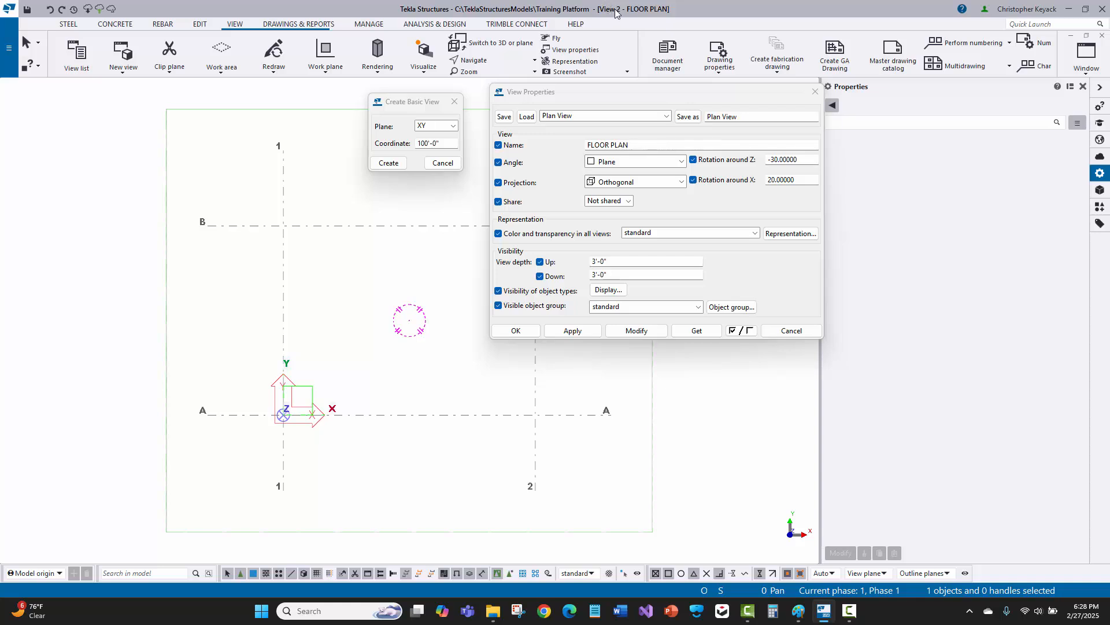
# Step: Restore the maximized view windows to floating size and close the FLOOR PLAN view window
pyautogui.click(1085, 37)
pyautogui.moveTo(282, 113); pyautogui.dragTo(141, 262)
pyautogui.click(469, 260)
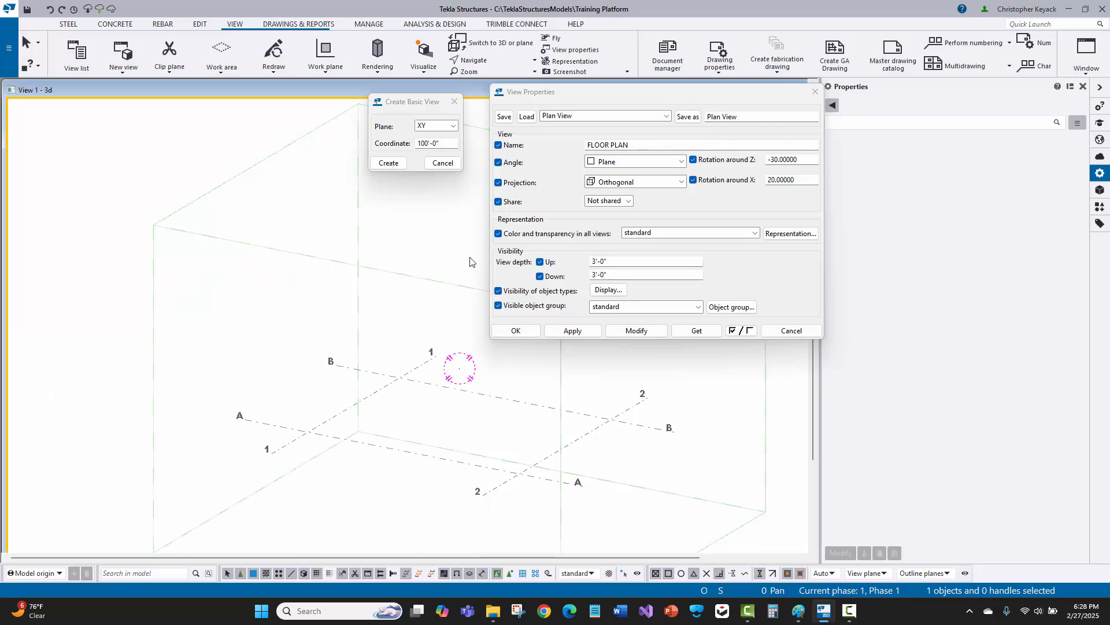
# Step: Change the view name in the plan settings to PLATFORM PLAN and apply the properties
pyautogui.click(648, 145)
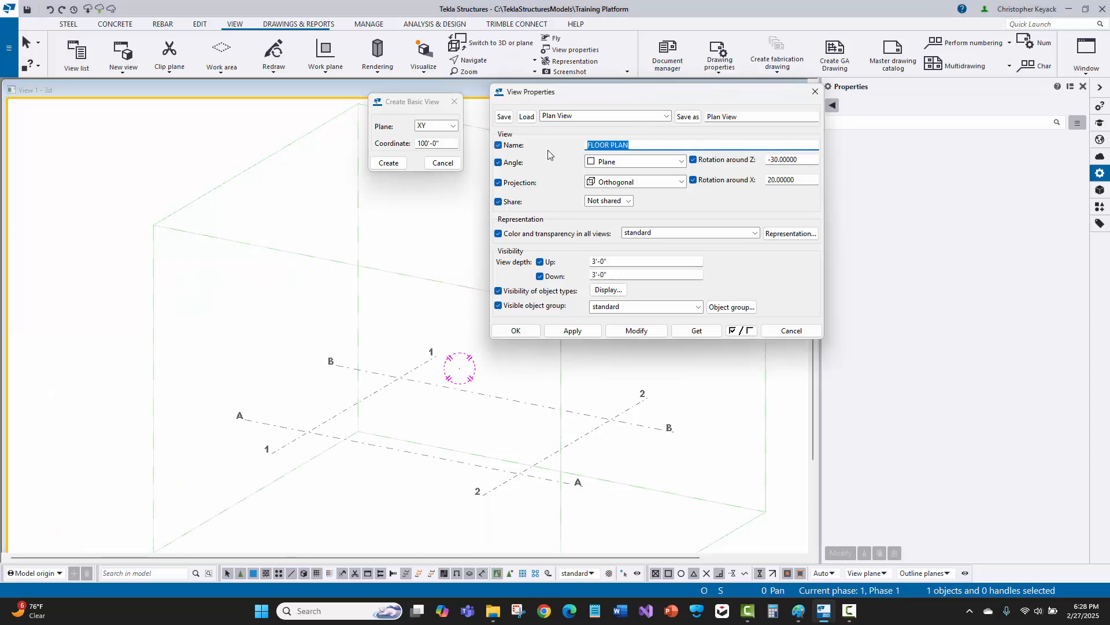
pyautogui.write('T/')
pyautogui.click(573, 330)
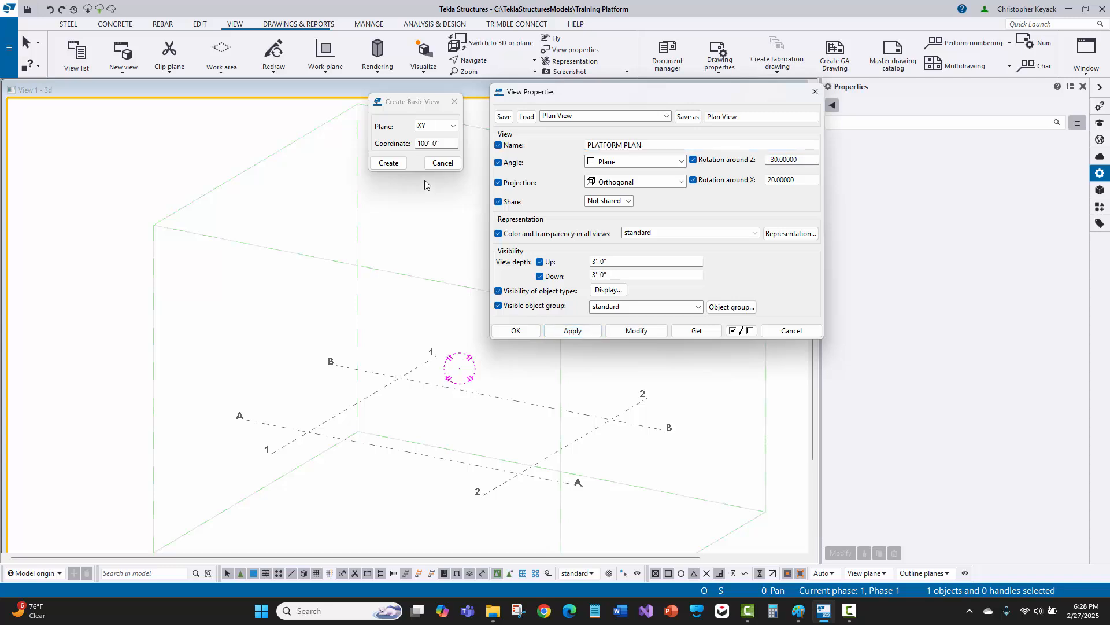
# Step: Set the basic view's coordinate to 110'-0" and create the PLATFORM PLAN view
pyautogui.click(424, 145)
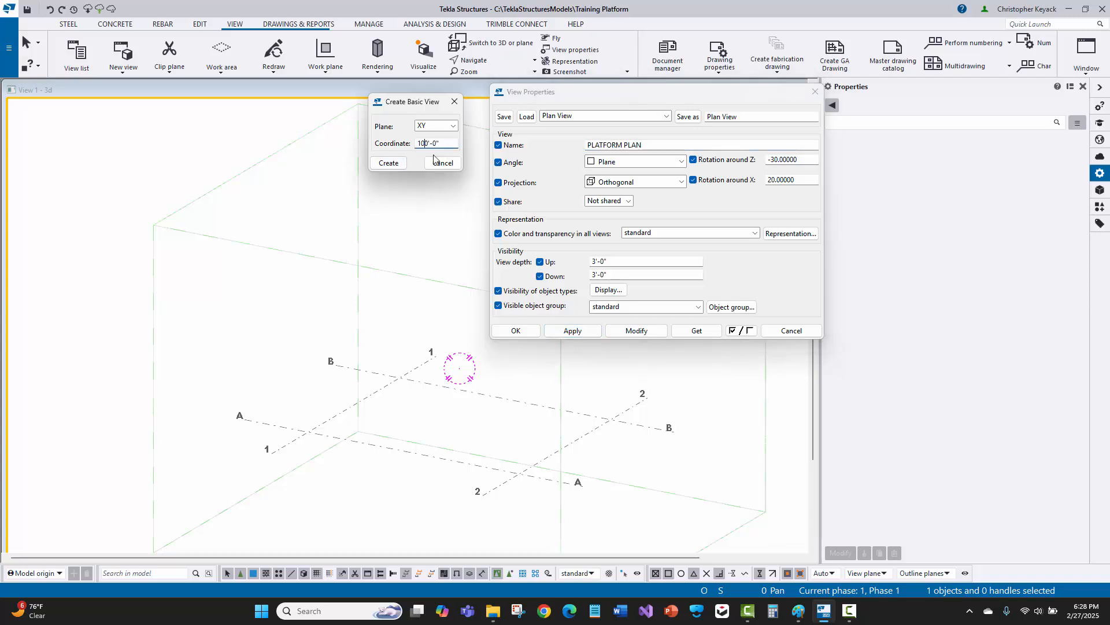
pyautogui.press('BackSpace')
pyautogui.write('1')
pyautogui.click(573, 330)
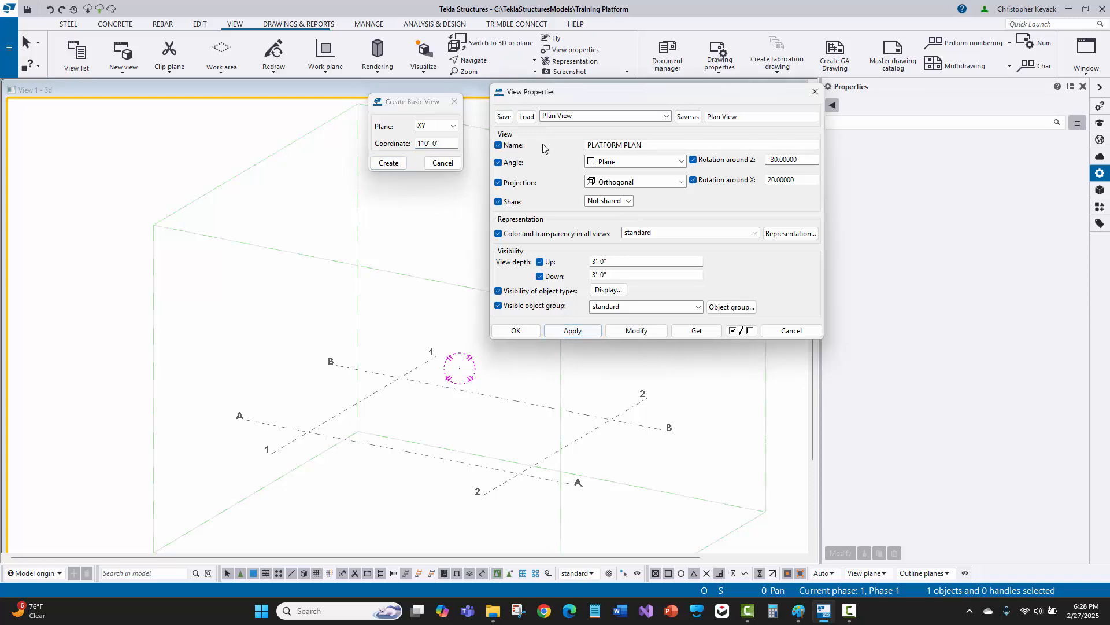
pyautogui.click(569, 331)
pyautogui.click(388, 163)
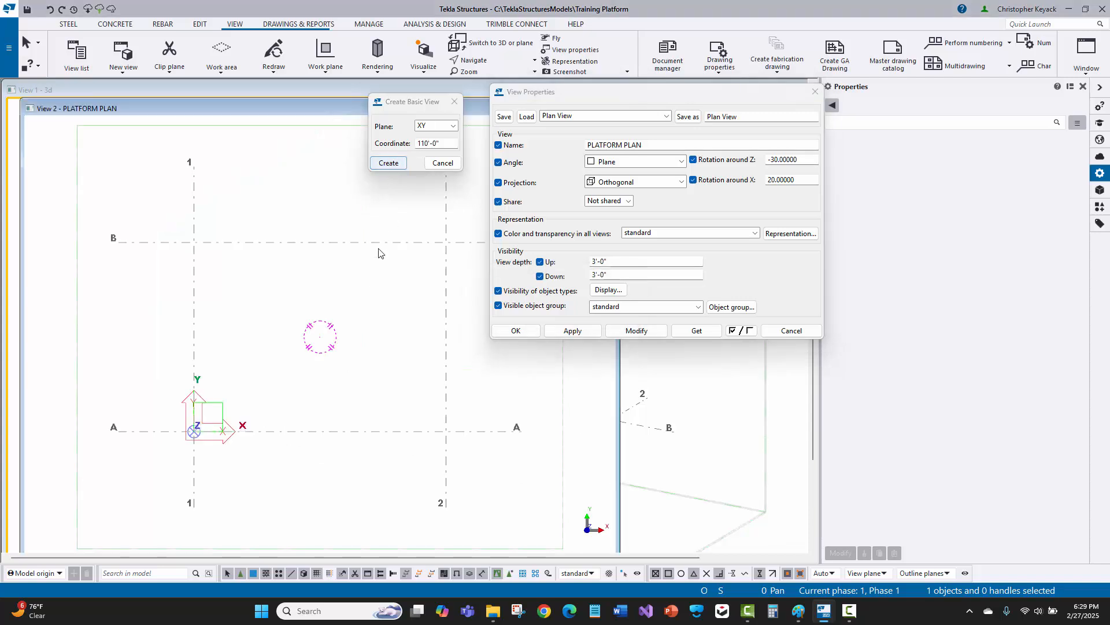
# Step: Close the Create Basic View dialog and the PLATFORM PLAN view window to return to the 3d view
pyautogui.moveTo(85, 116); pyautogui.dragTo(100, 157)
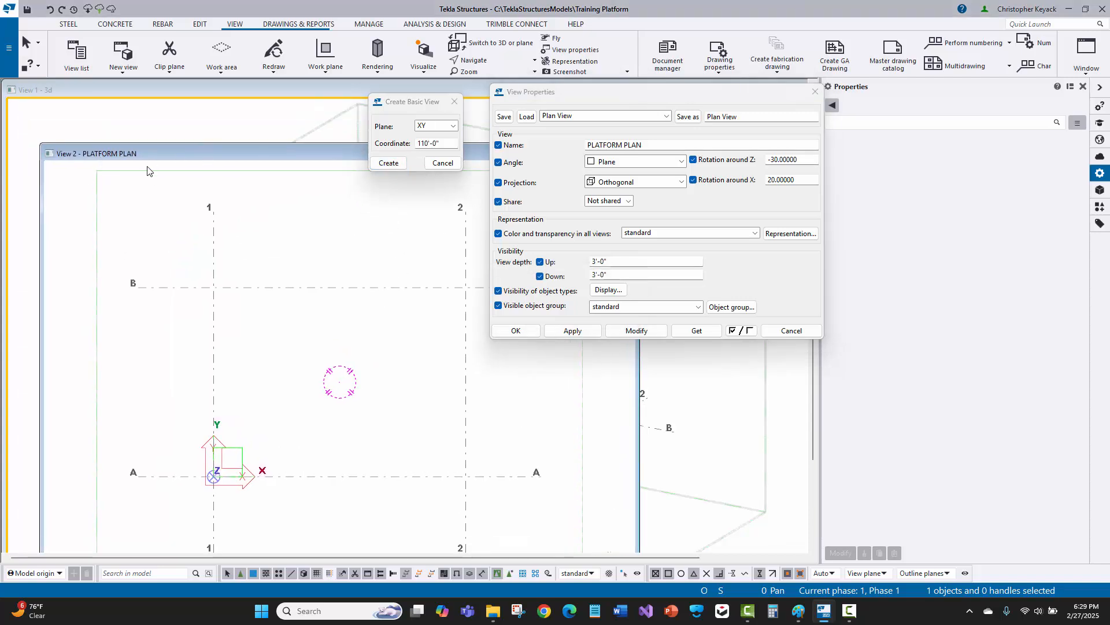
pyautogui.click(181, 220)
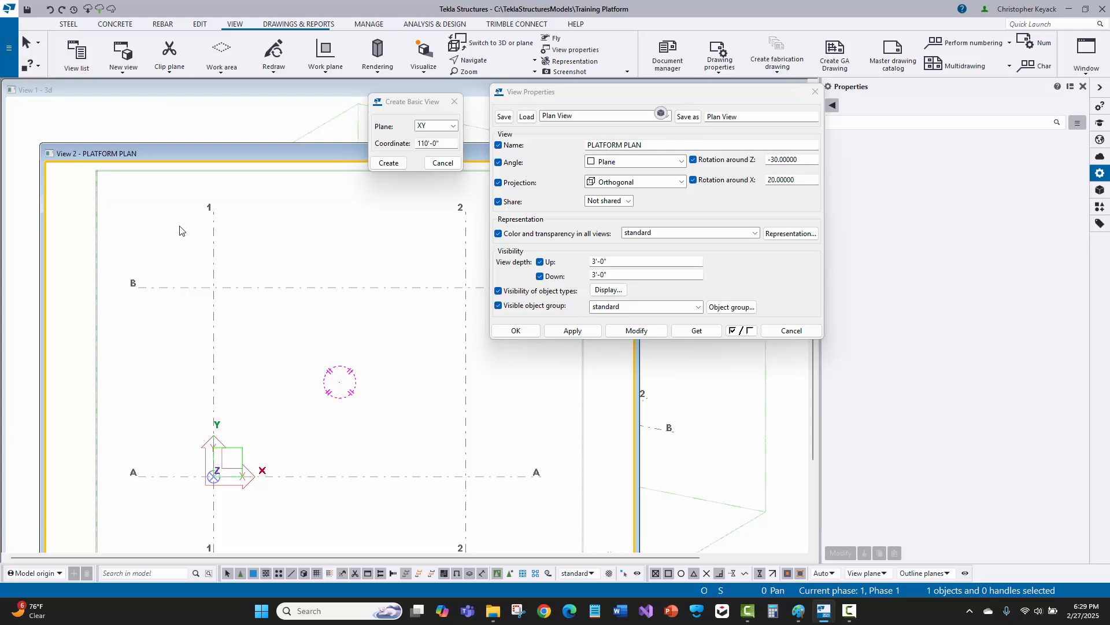
pyautogui.click(455, 102)
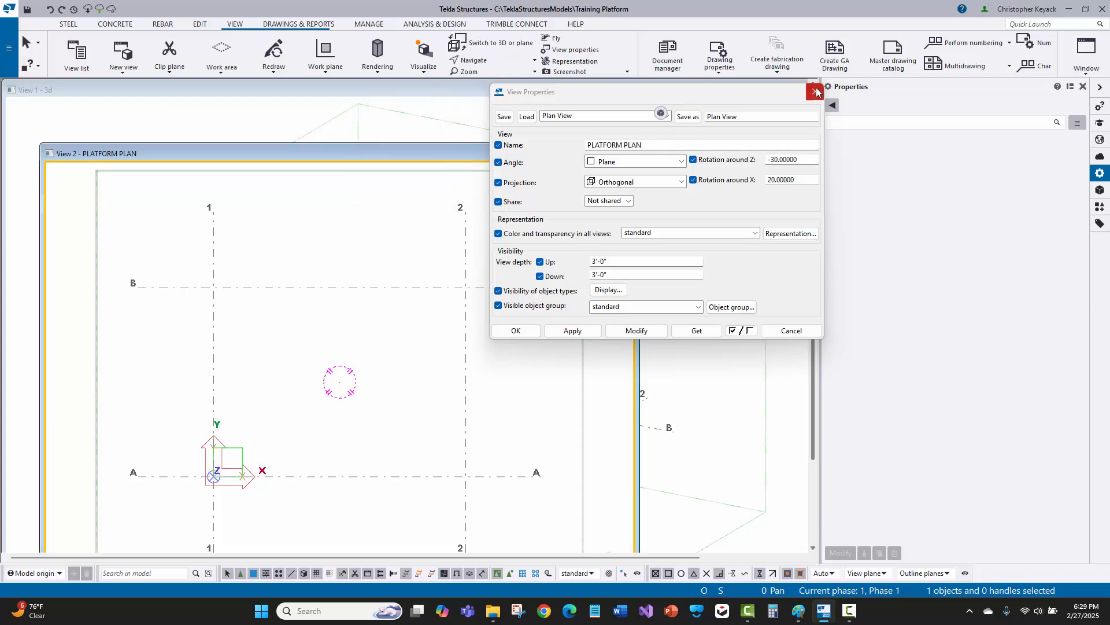
pyautogui.moveTo(414, 153); pyautogui.dragTo(210, 144)
pyautogui.click(423, 146)
pyautogui.moveTo(376, 280); pyautogui.dragTo(185, 226, button='middle')
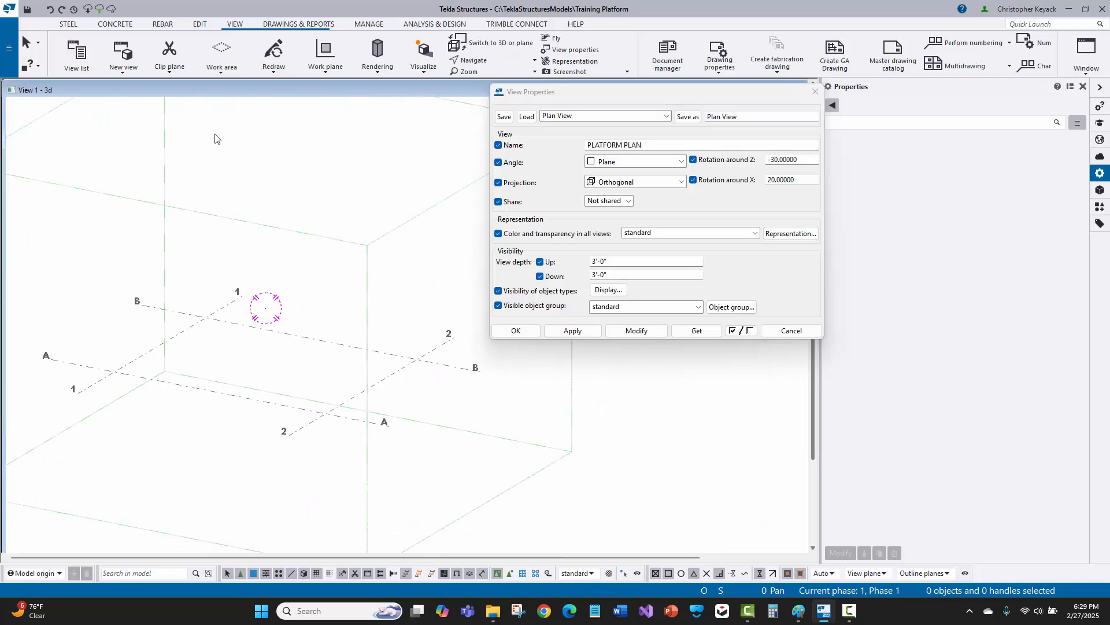
# Step: Load the saved Elevation View settings, name the view ELEVATION ON GRID A, and apply the properties
pyautogui.click(576, 116)
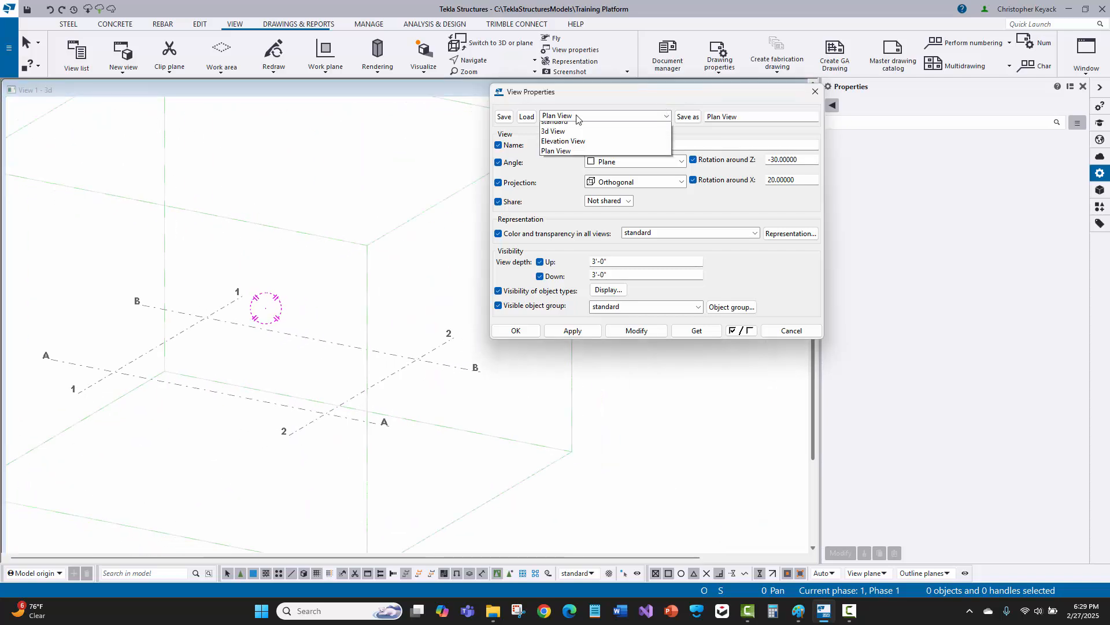
pyautogui.click(575, 148)
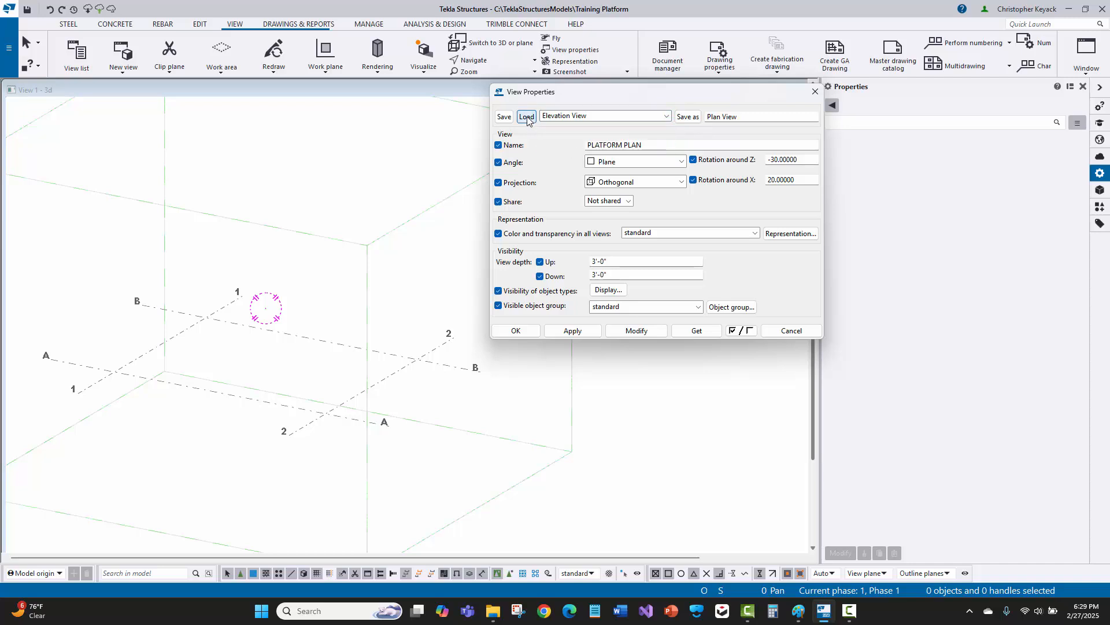
pyautogui.click(526, 117)
pyautogui.click(659, 145)
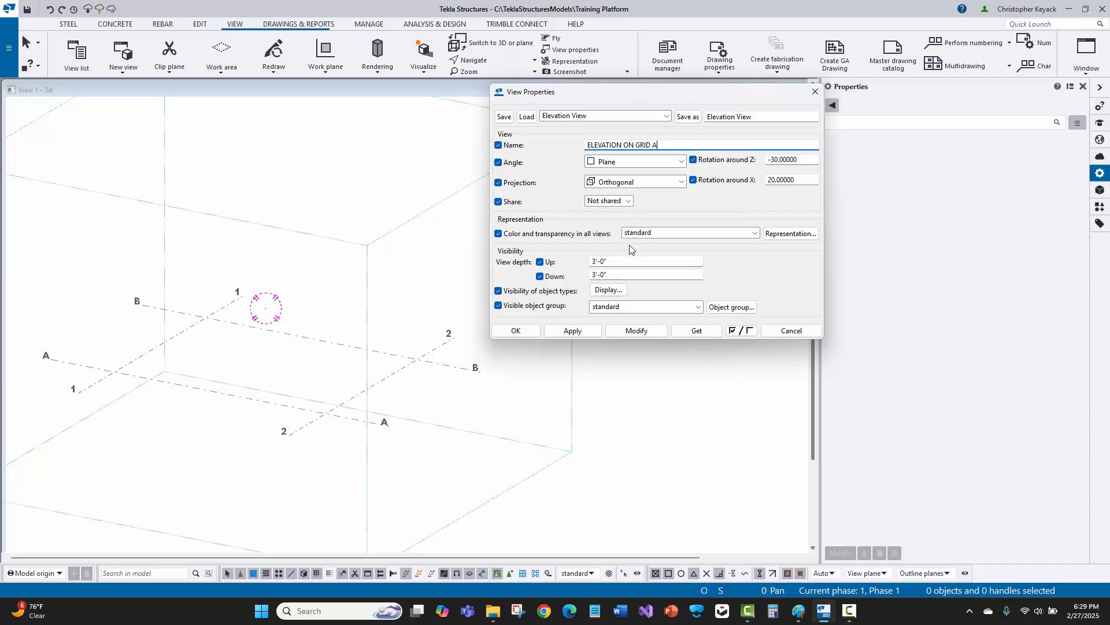
pyautogui.click(585, 330)
# Step: Create a two-point view along grid A, from its intersection with grid 1 to its intersection with grid 2, and end the command
pyautogui.click(123, 55)
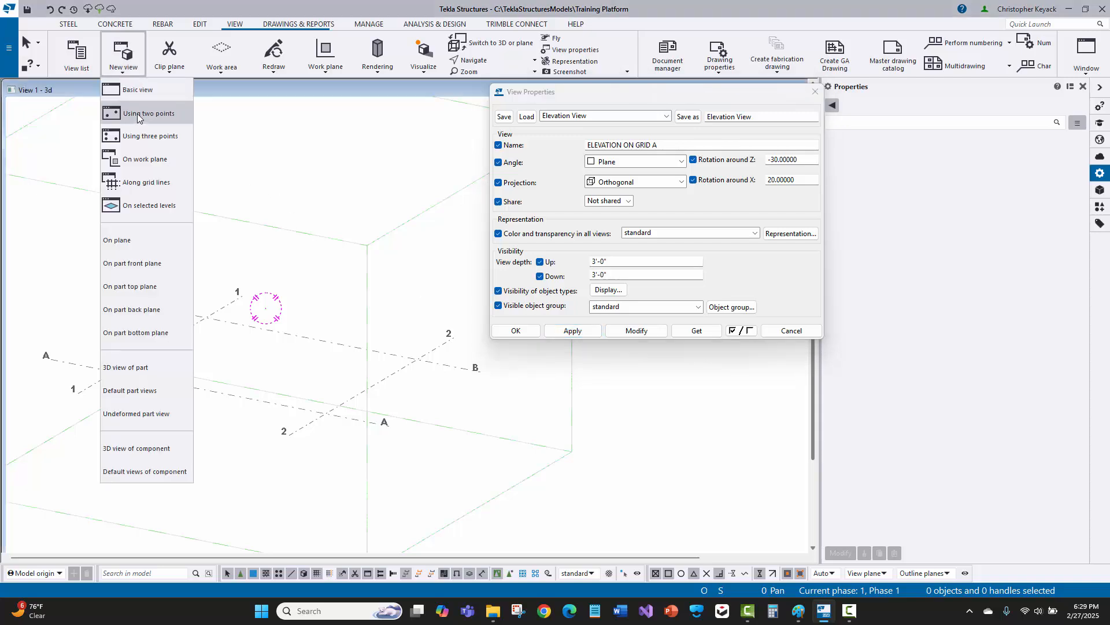
pyautogui.click(137, 115)
pyautogui.click(115, 372)
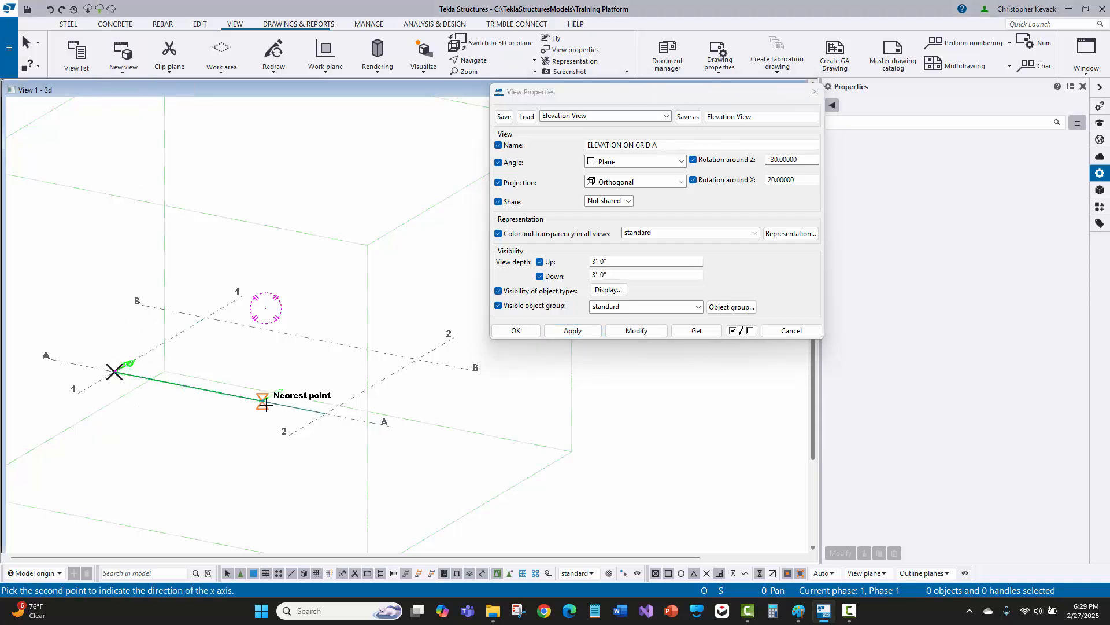
pyautogui.scroll(3, 177, 413)
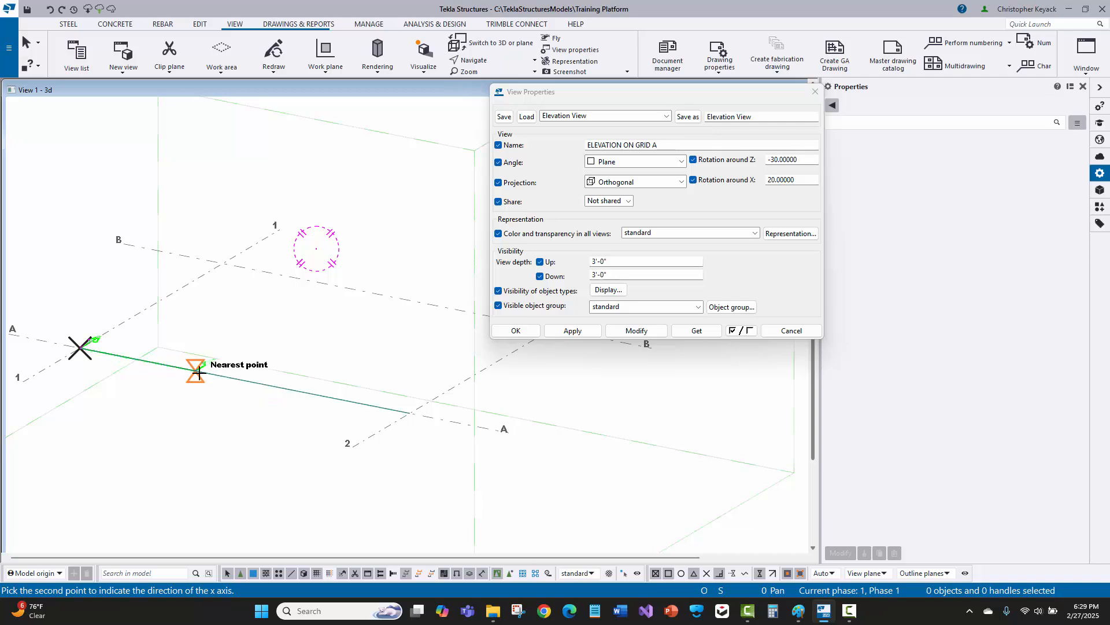
pyautogui.scroll(2, 117, 353)
pyautogui.scroll(-2, 124, 352)
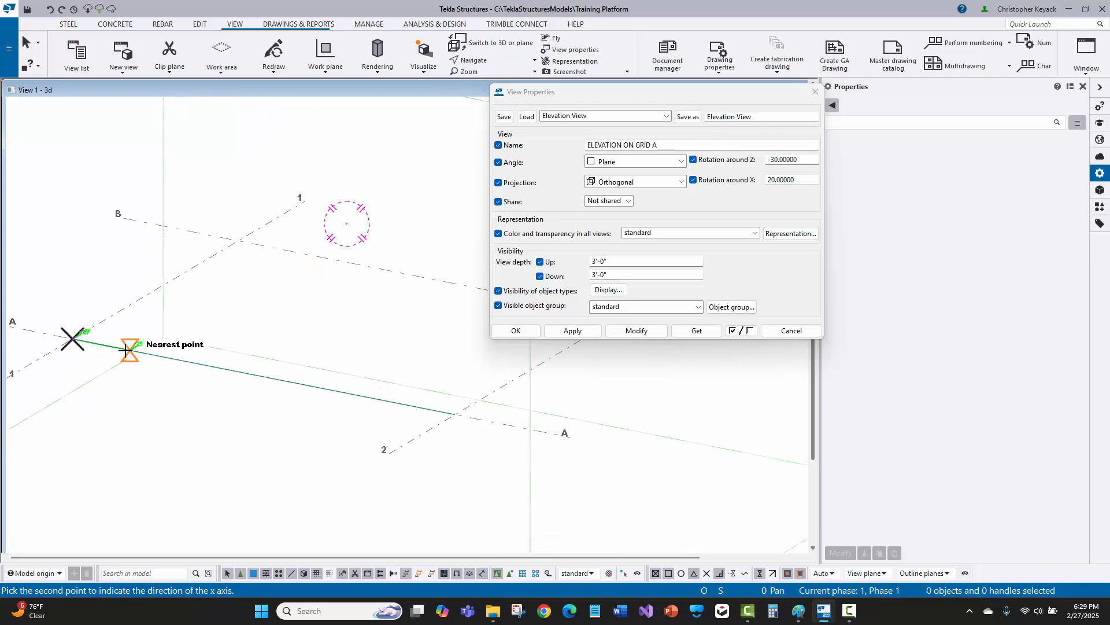
pyautogui.moveTo(129, 350); pyautogui.dragTo(180, 345, button='middle')
pyautogui.scroll(1, 176, 340)
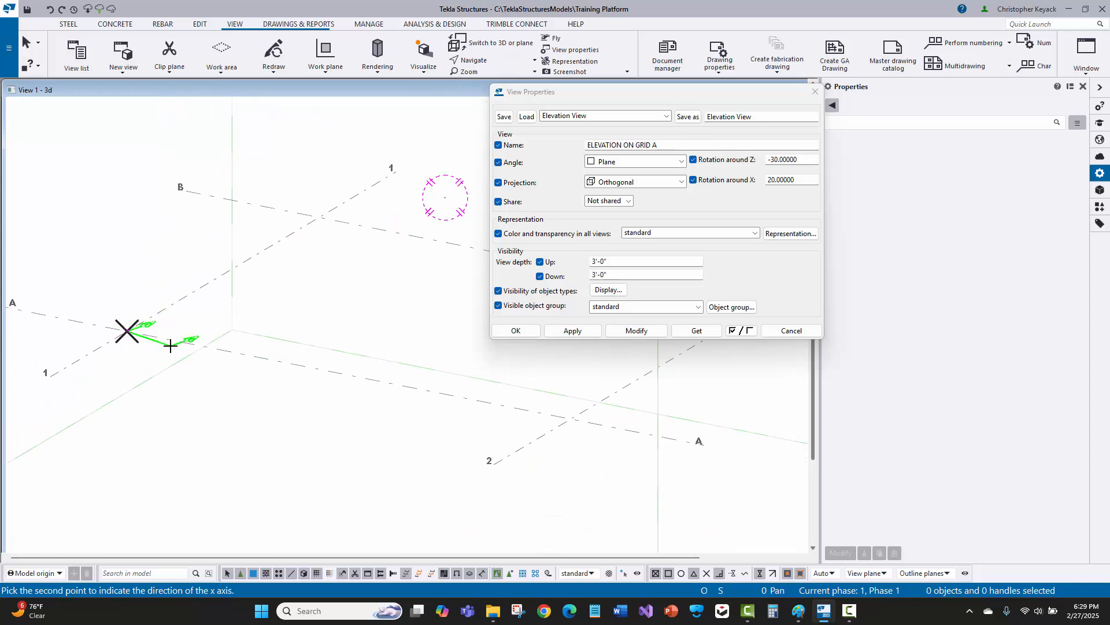
pyautogui.scroll(2, 189, 345)
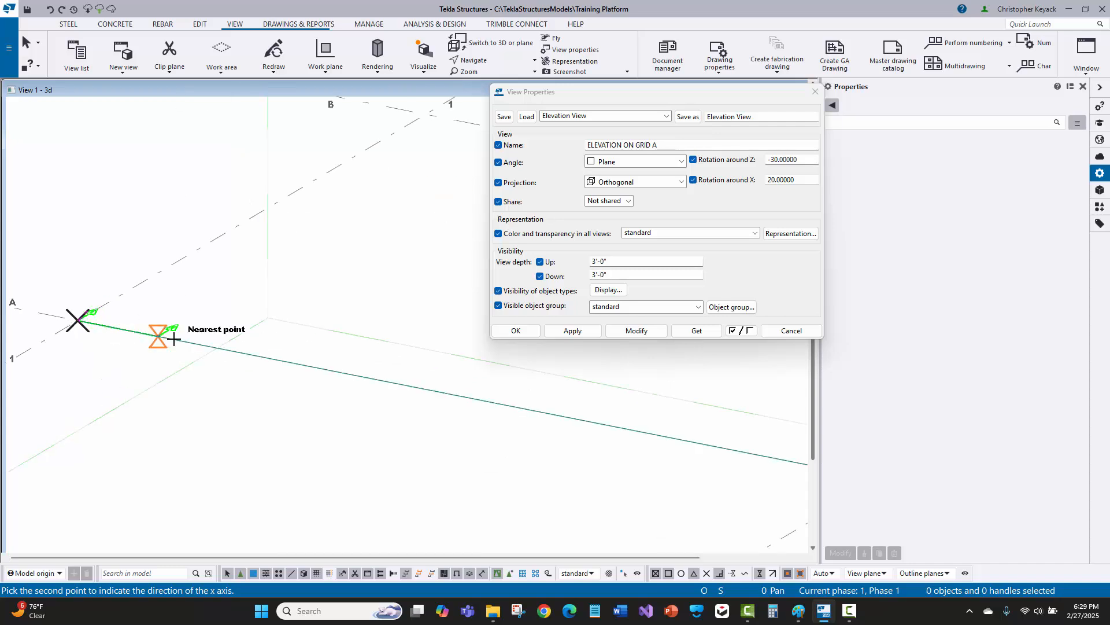
pyautogui.moveTo(174, 339); pyautogui.dragTo(279, 344, button='middle')
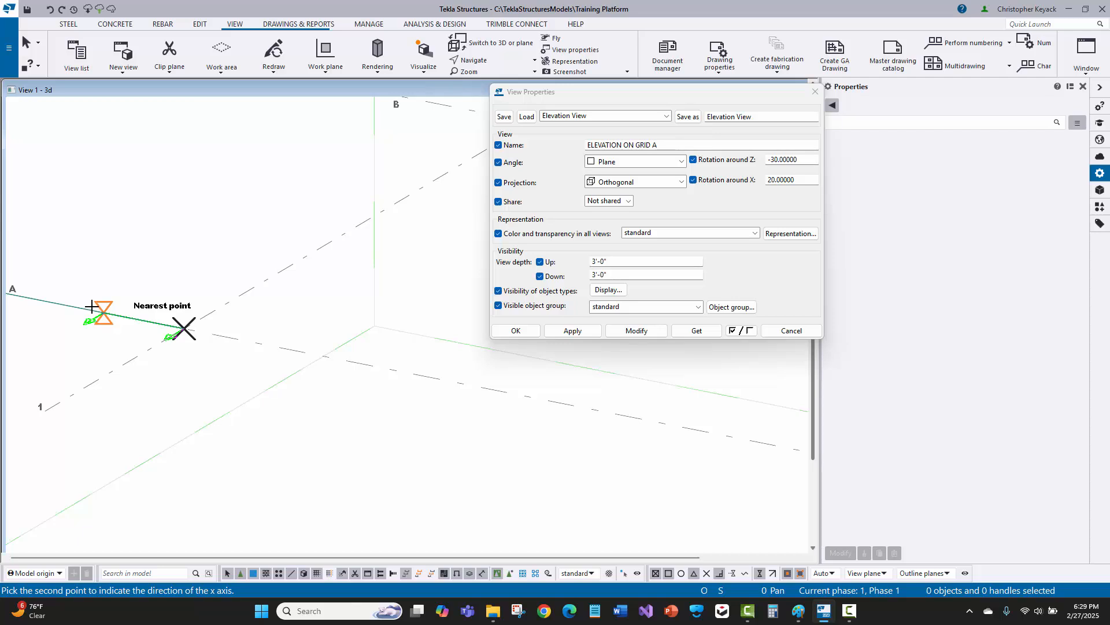
pyautogui.scroll(-3, 94, 307)
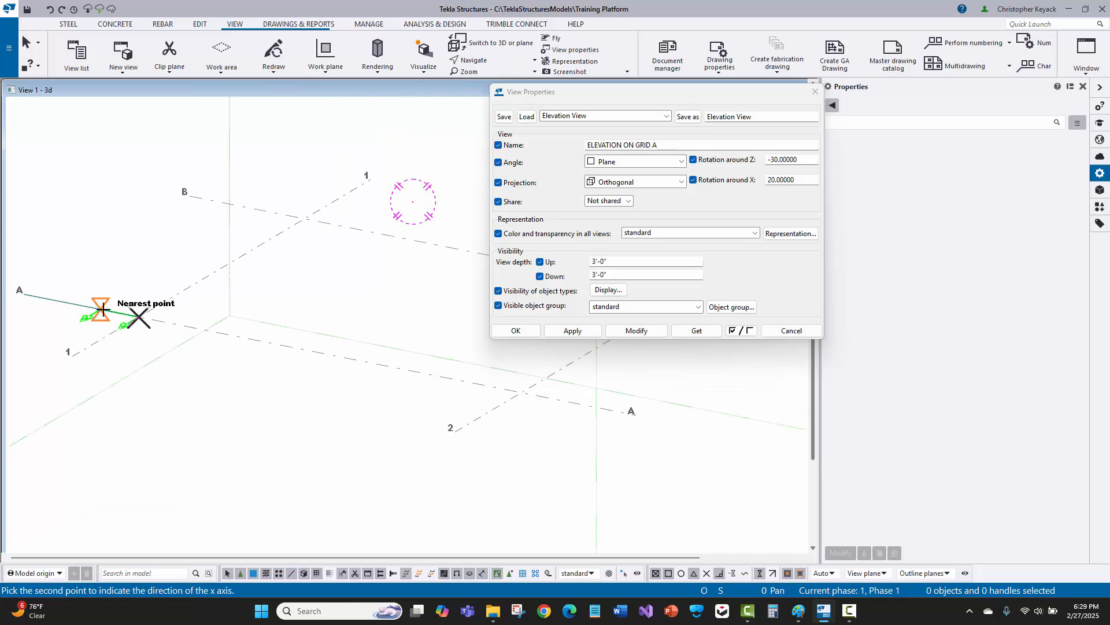
pyautogui.moveTo(329, 347); pyautogui.dragTo(296, 370, button='middle')
pyautogui.scroll(-1, 296, 371)
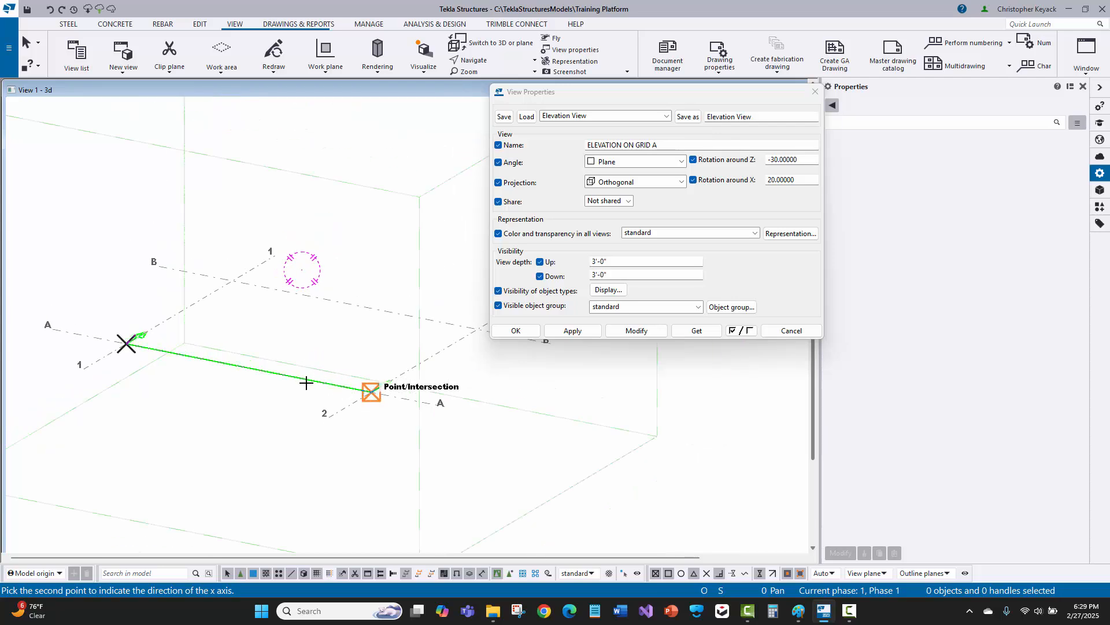
pyautogui.click(372, 386)
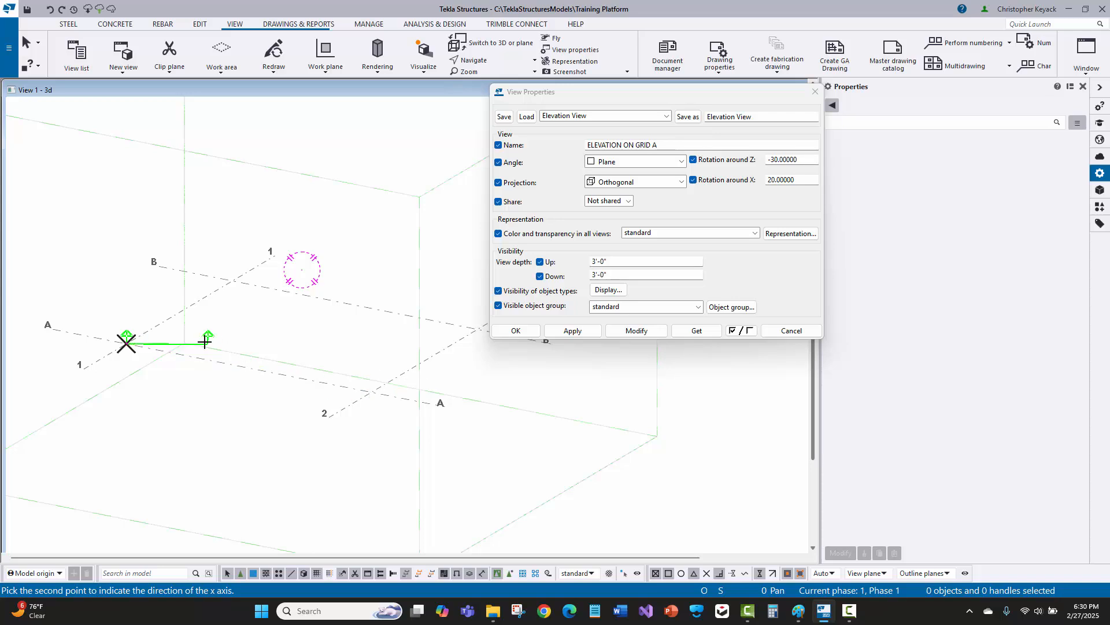
pyautogui.click(372, 391)
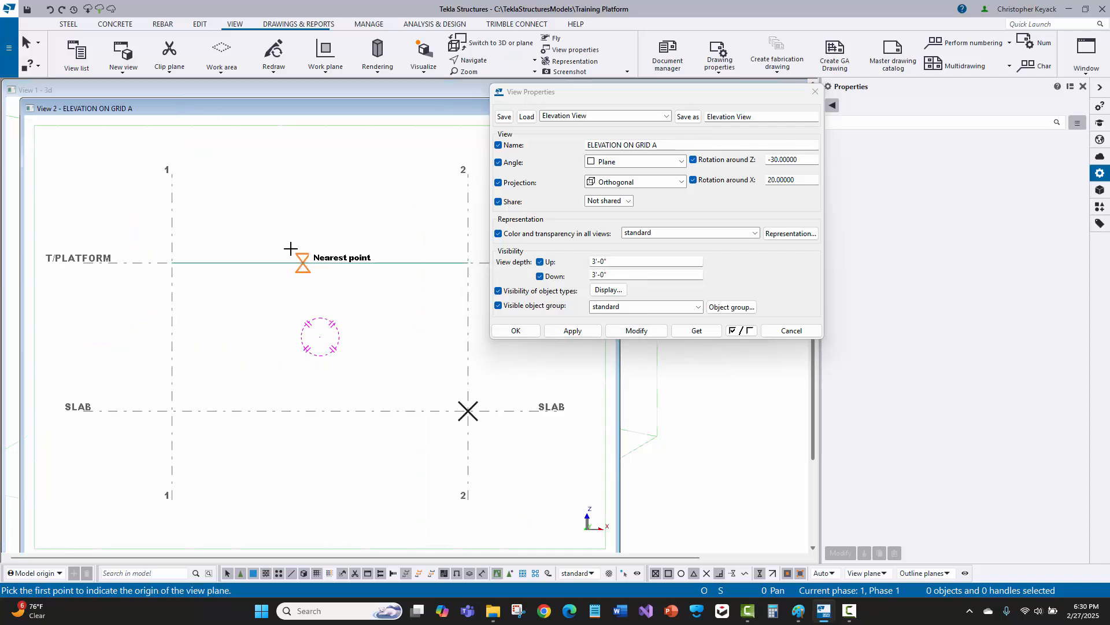
pyautogui.rightClick(263, 203)
pyautogui.click(285, 212)
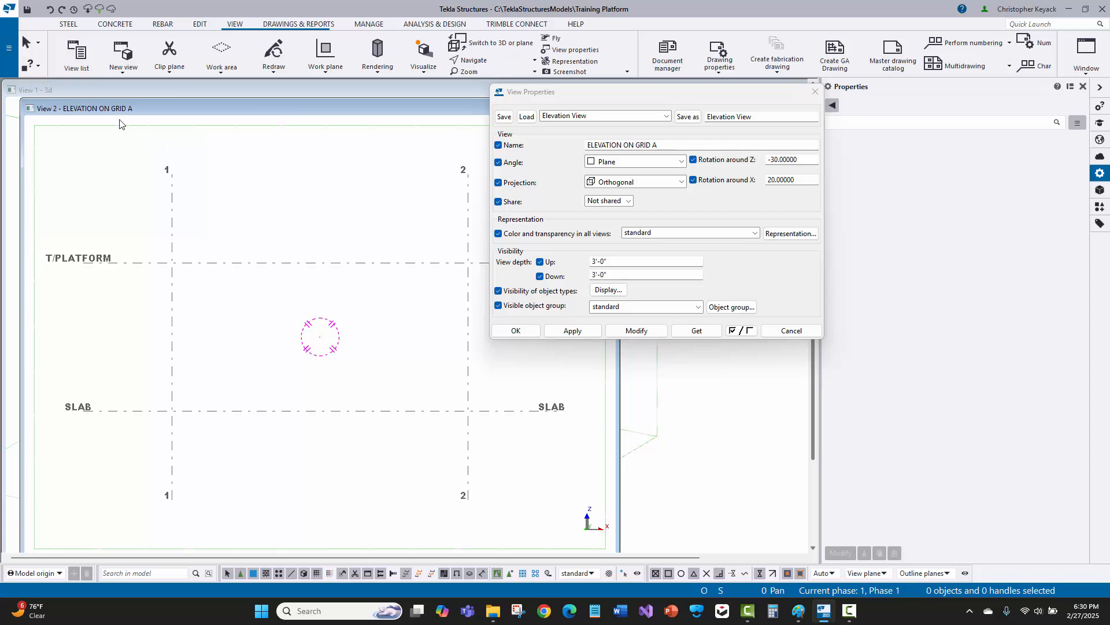
# Step: Close the ELEVATION ON GRID A view window and confirm the view properties to return to the 3d view
pyautogui.click(73, 264)
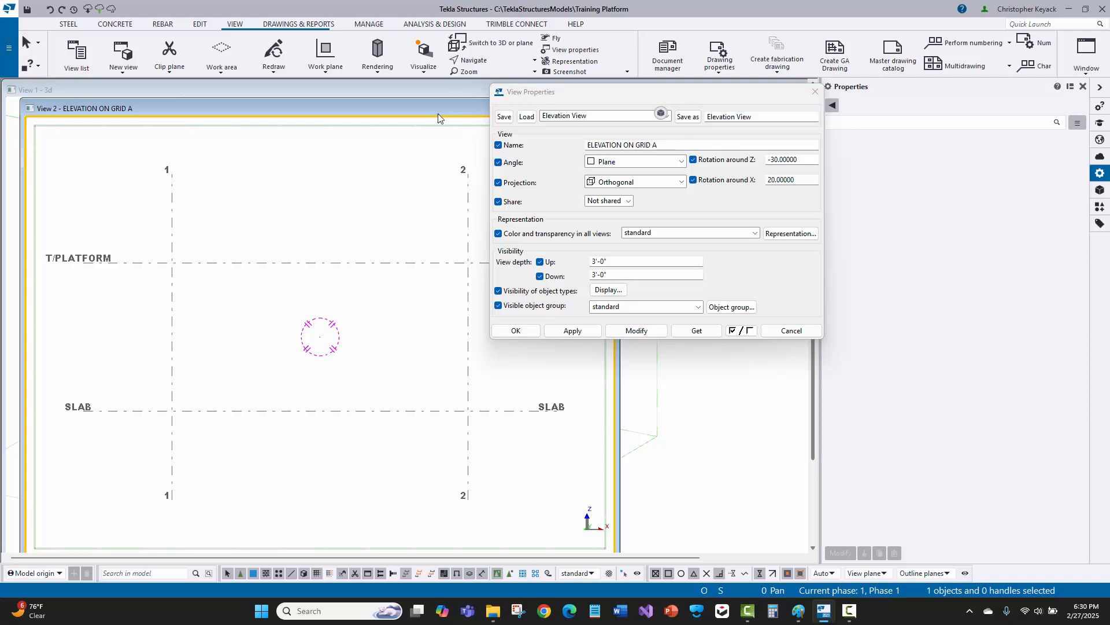
pyautogui.moveTo(480, 109); pyautogui.dragTo(238, 202)
pyautogui.click(363, 202)
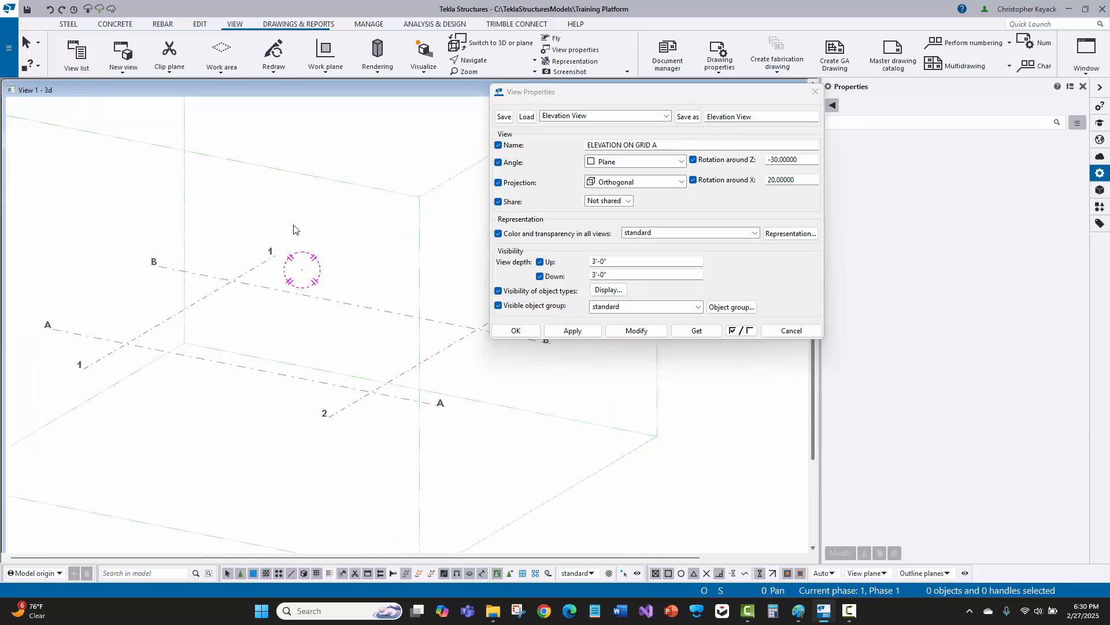
pyautogui.click(516, 330)
pyautogui.moveTo(209, 187); pyautogui.dragTo(313, 263, button='middle')
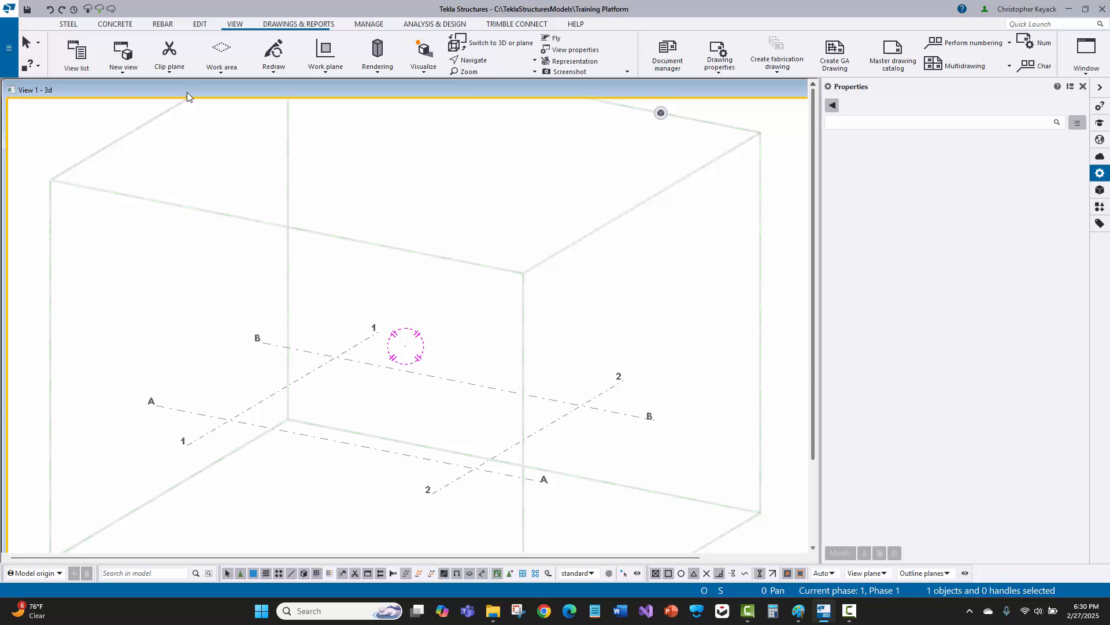
# Step: Delete the named views ELEVATION ON GRID A, FLOOR PLAN and PLATFORM PLAN from the view list
pyautogui.click(79, 55)
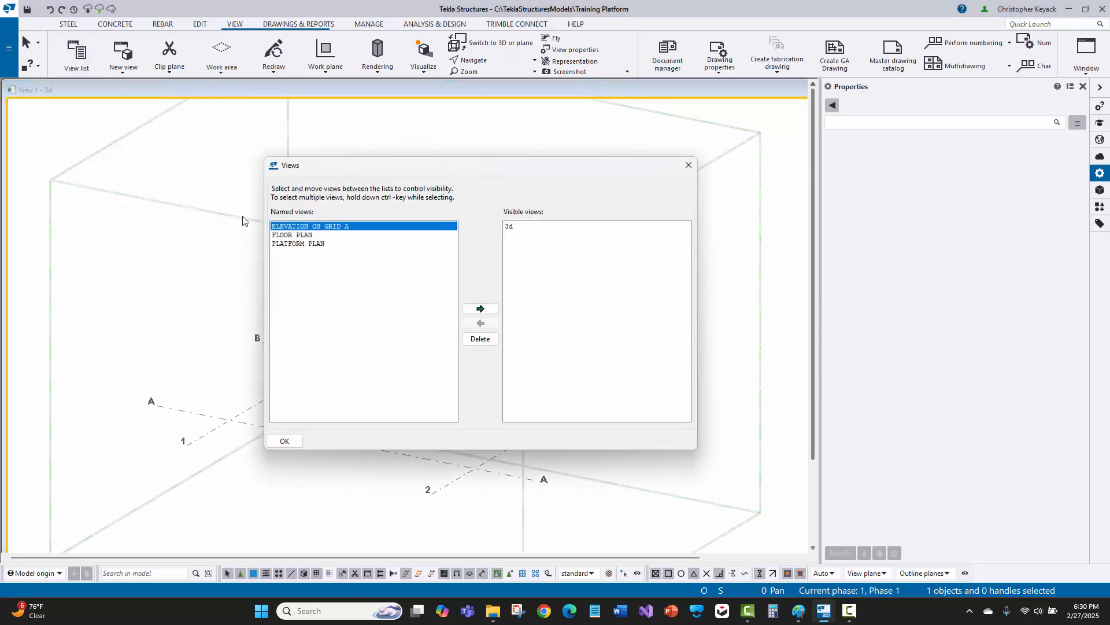
pyautogui.keyDown('shift'); pyautogui.click(320, 244); pyautogui.keyUp('shift')
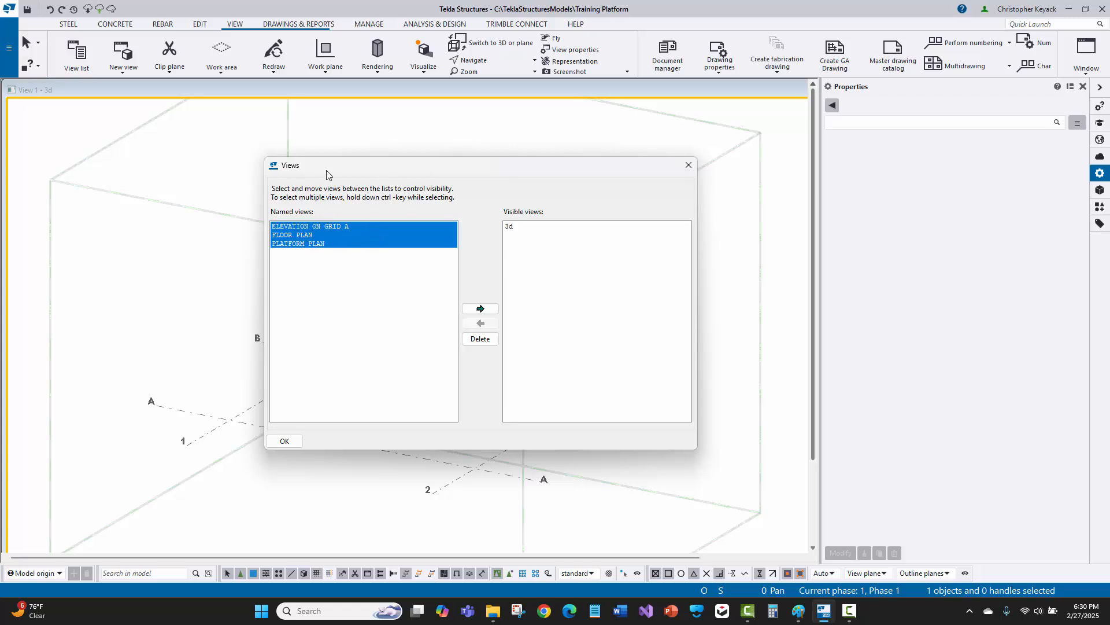
pyautogui.moveTo(326, 170)
pyautogui.mouseDown()
pyautogui.moveTo(503, 281)
pyautogui.moveTo(414, 199)
pyautogui.moveTo(342, 182)
pyautogui.mouseUp()
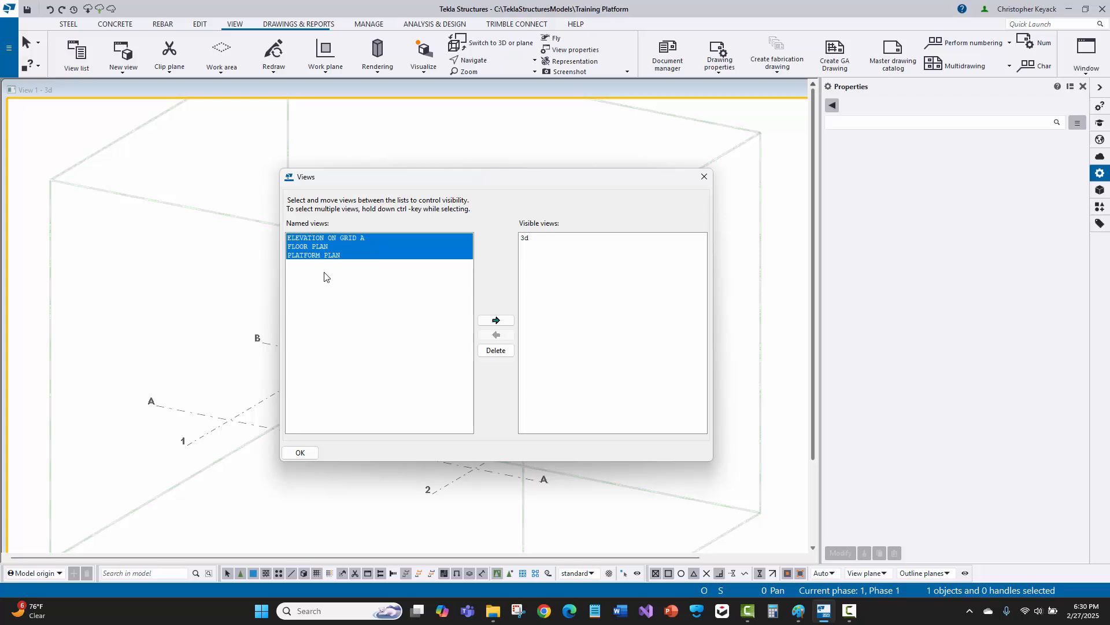
pyautogui.click(496, 350)
pyautogui.click(529, 316)
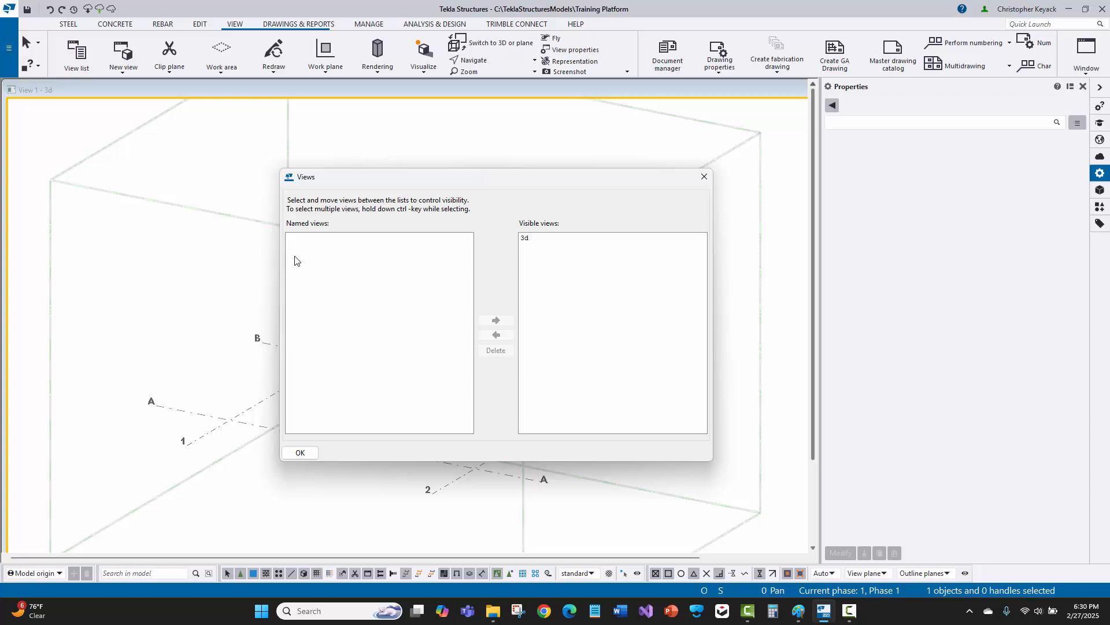
pyautogui.moveTo(312, 176); pyautogui.dragTo(320, 214)
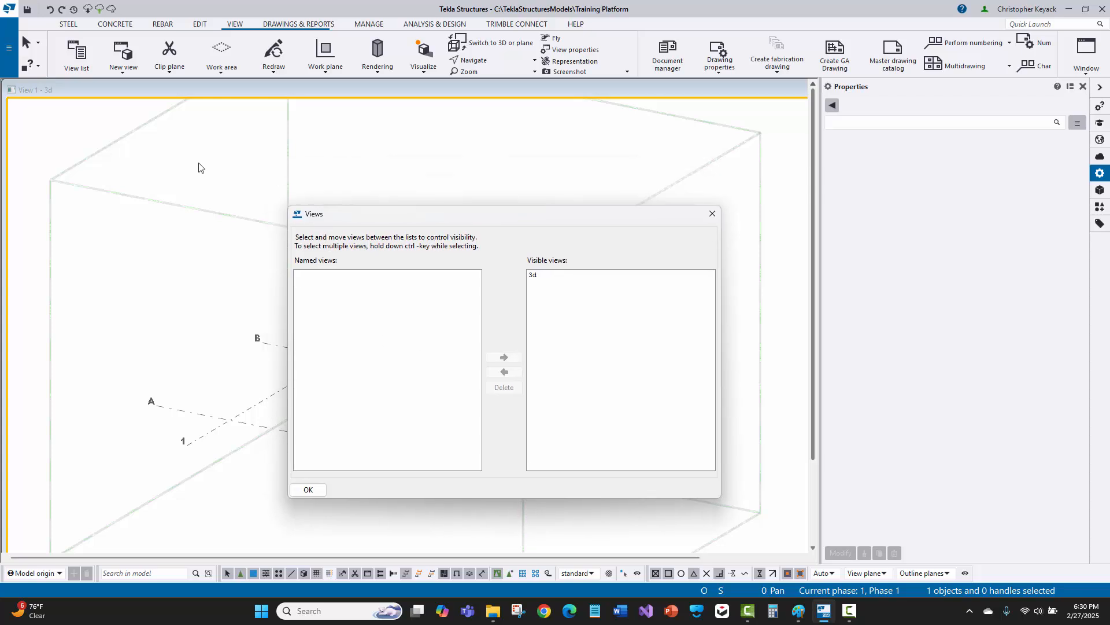
pyautogui.click(440, 146)
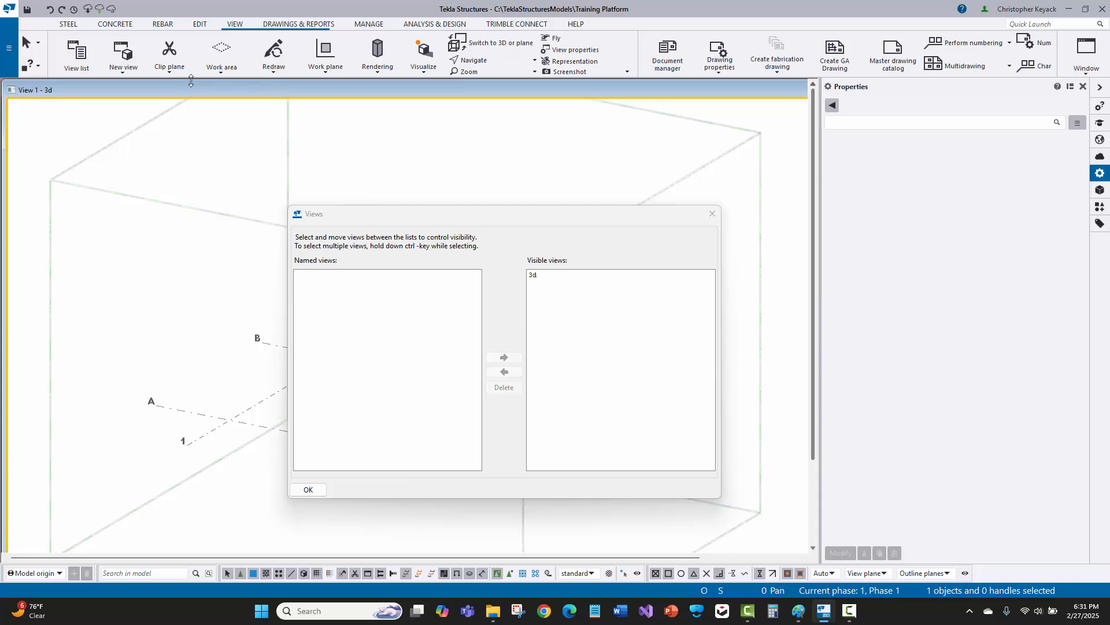
pyautogui.click(138, 72)
pyautogui.click(145, 92)
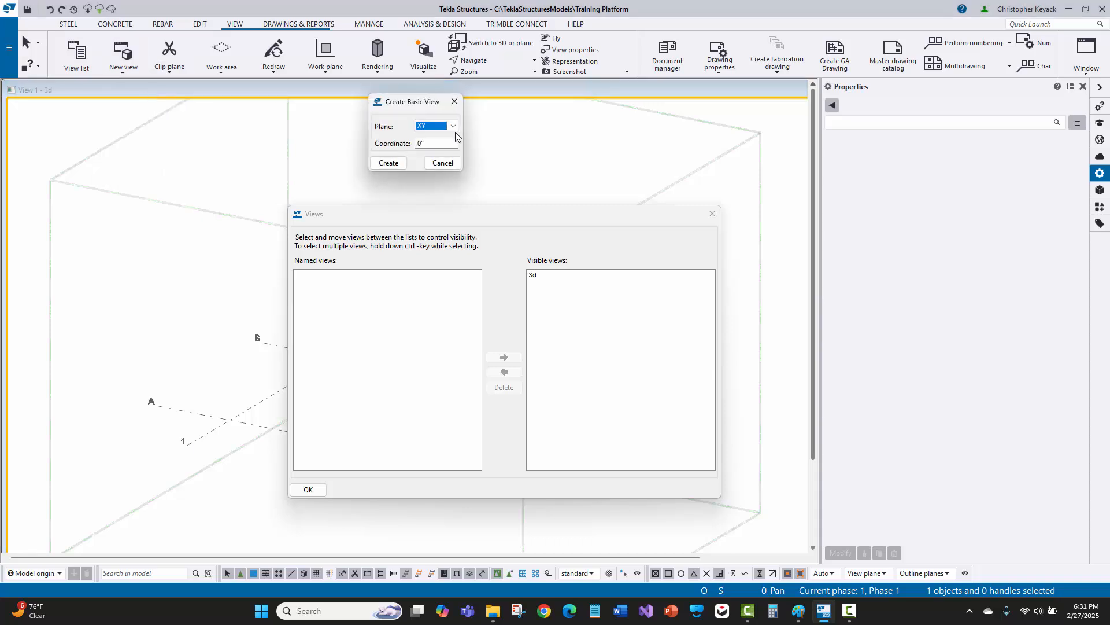
pyautogui.click(572, 50)
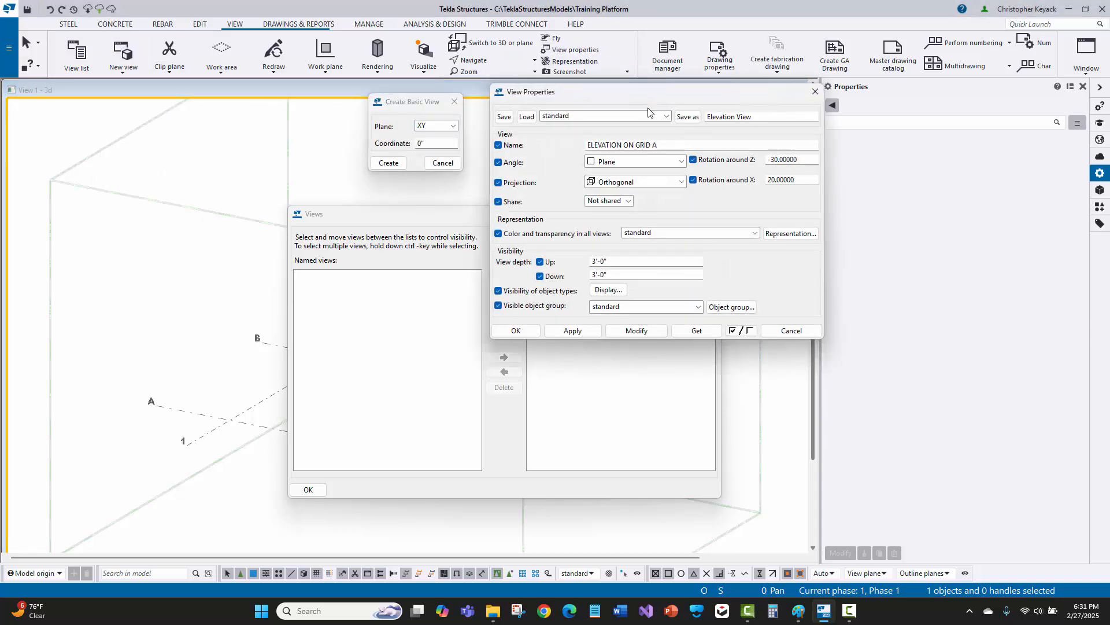
pyautogui.click(619, 120)
pyautogui.click(567, 132)
pyautogui.click(526, 117)
pyautogui.click(527, 331)
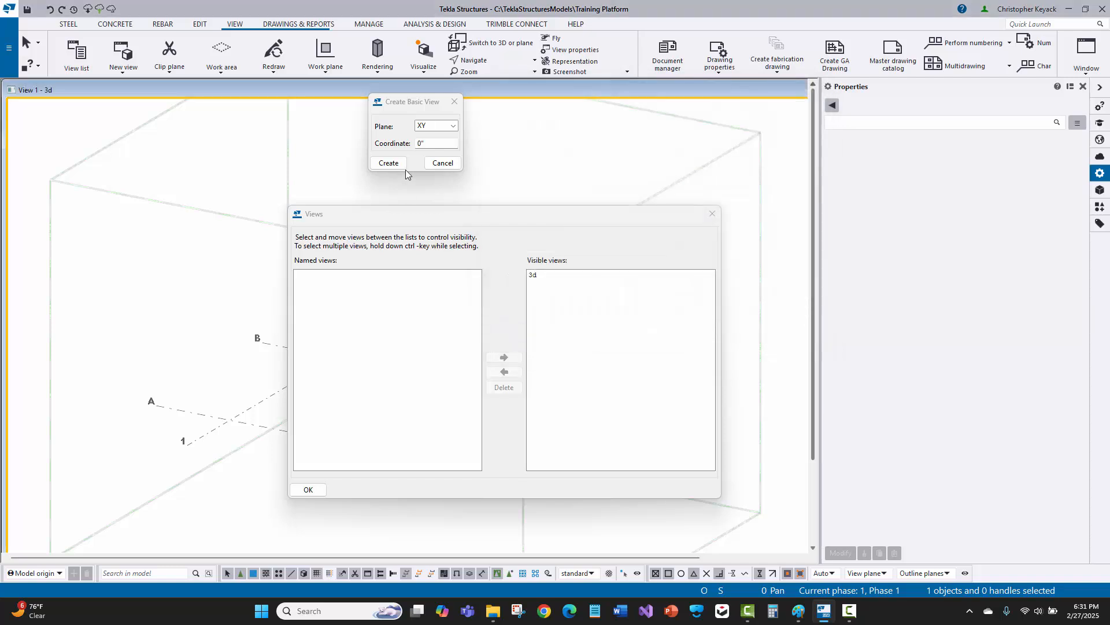
pyautogui.doubleClick(425, 143)
pyautogui.write('10')
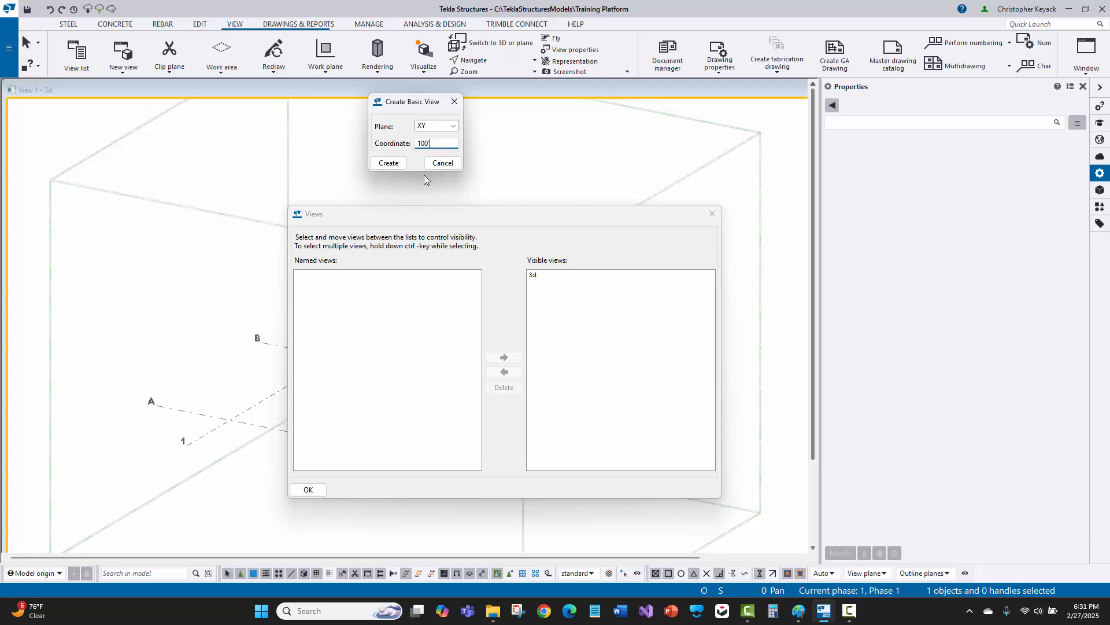
pyautogui.write("0'")
pyautogui.click(455, 101)
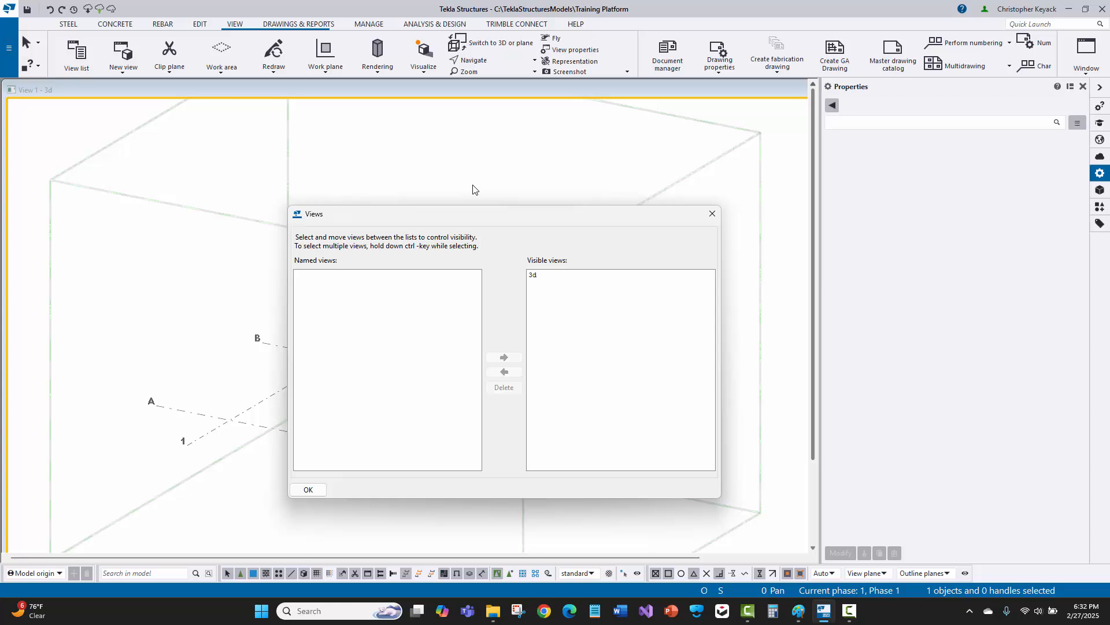
pyautogui.click(712, 214)
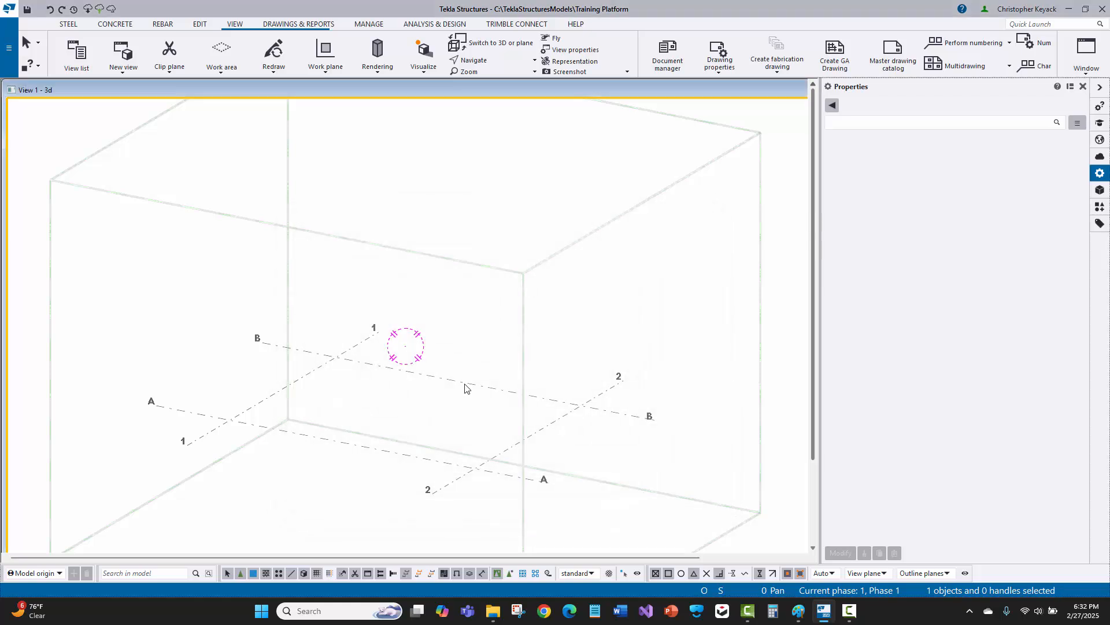
# Step: Open the view creation along grid lines for the rectangular grid and set the XY view name prefix to PLAN AT
pyautogui.click(466, 387)
pyautogui.rightClick(469, 387)
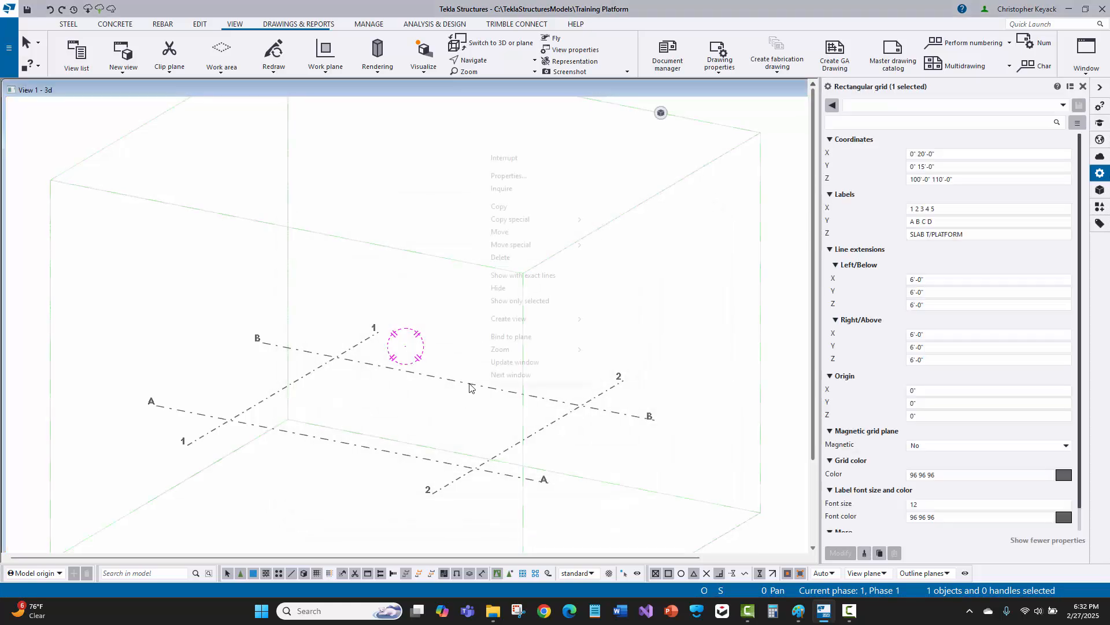
pyautogui.moveTo(518, 322)
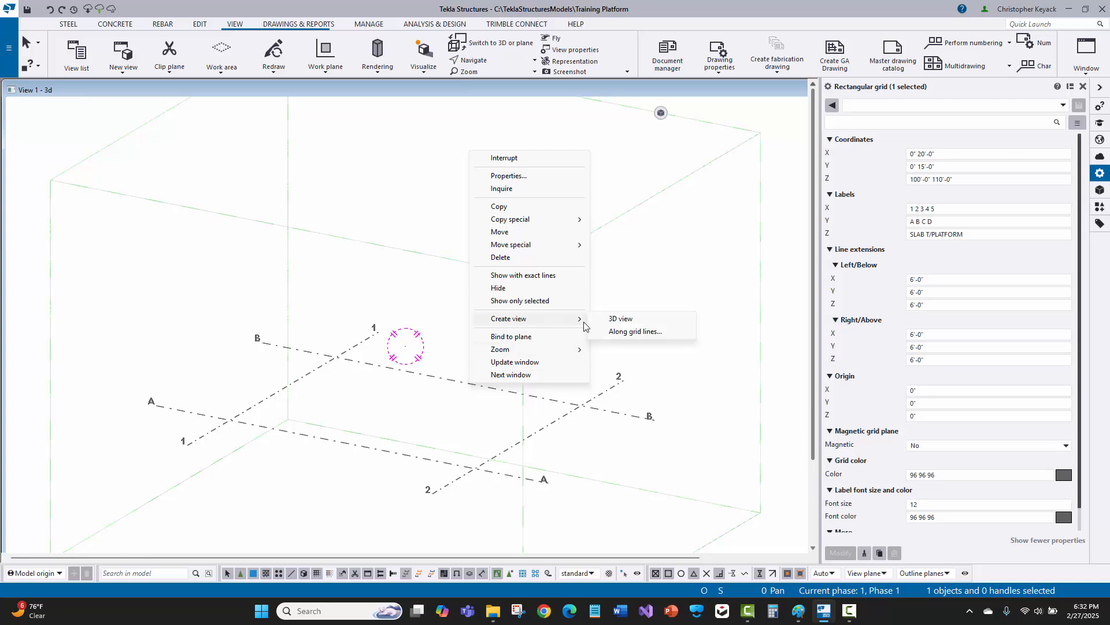
pyautogui.click(614, 332)
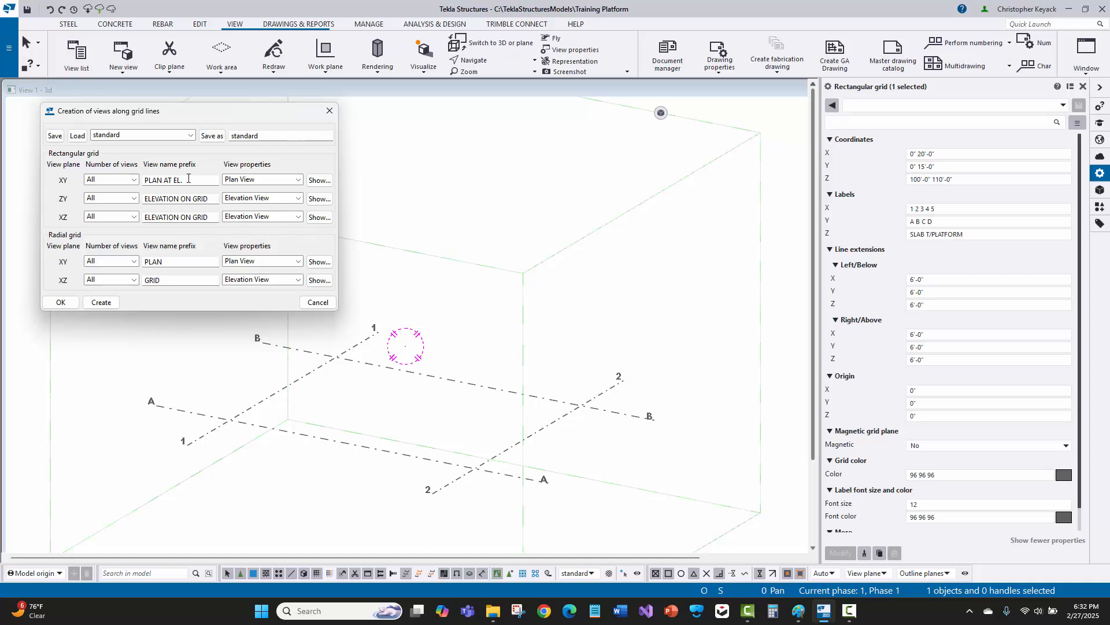
pyautogui.moveTo(190, 180); pyautogui.dragTo(115, 188)
pyautogui.click(190, 180)
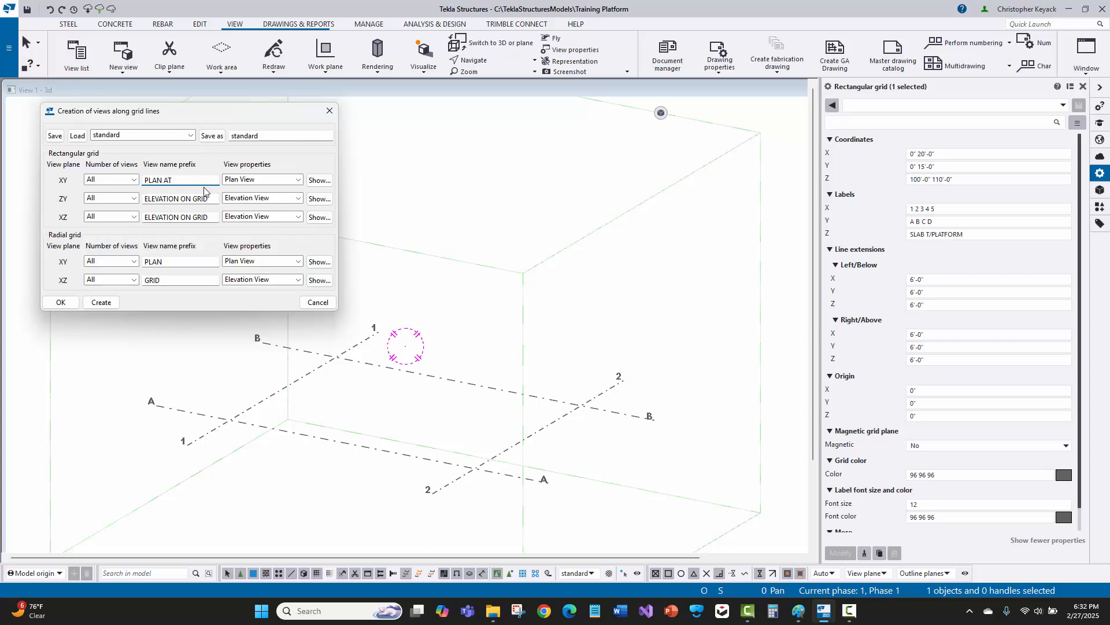
# Step: Create all XY, ZY and XZ views along the grid lines, keeping the ELEVATION ON GRID prefix for the elevations, and accept the settings
pyautogui.click(216, 202)
pyautogui.click(214, 215)
pyautogui.click(109, 303)
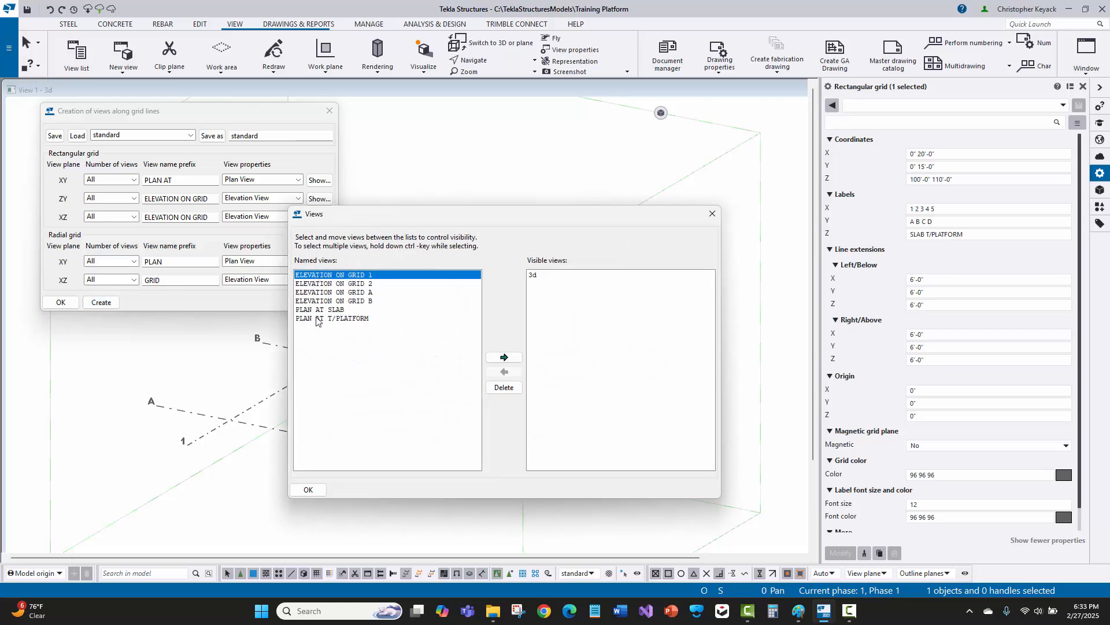
pyautogui.click(62, 302)
# Step: Move the Views dialog clear of the grid and switch the 3d view to its plane orientation
pyautogui.moveTo(368, 219); pyautogui.dragTo(601, 221)
pyautogui.scroll(-2, 252, 239)
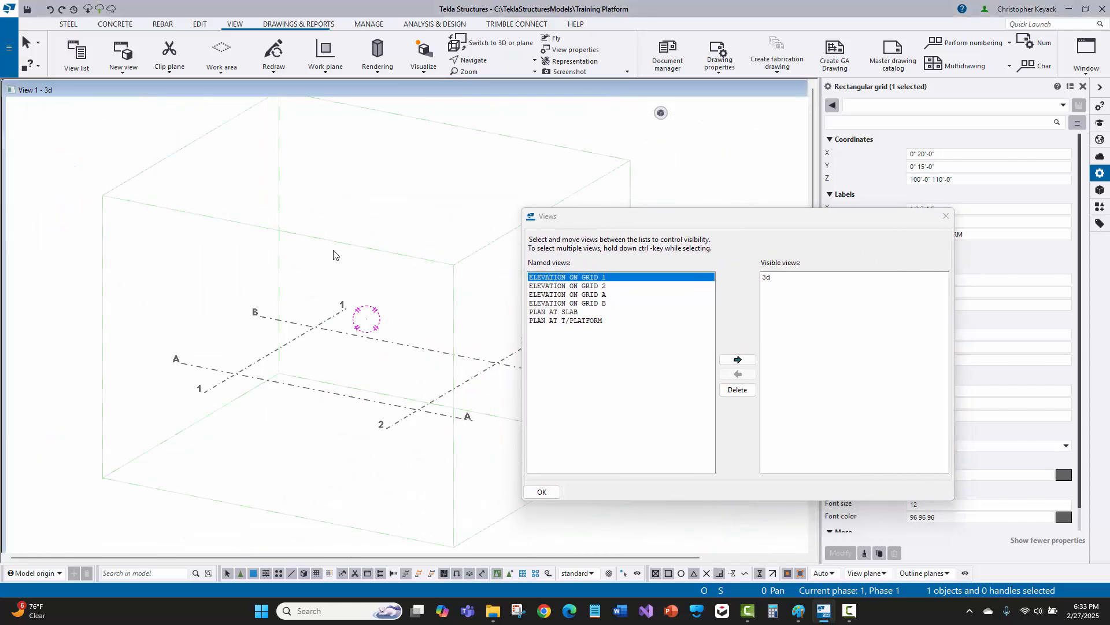
pyautogui.click(333, 250)
pyautogui.hotkey('ctrl', 'p')
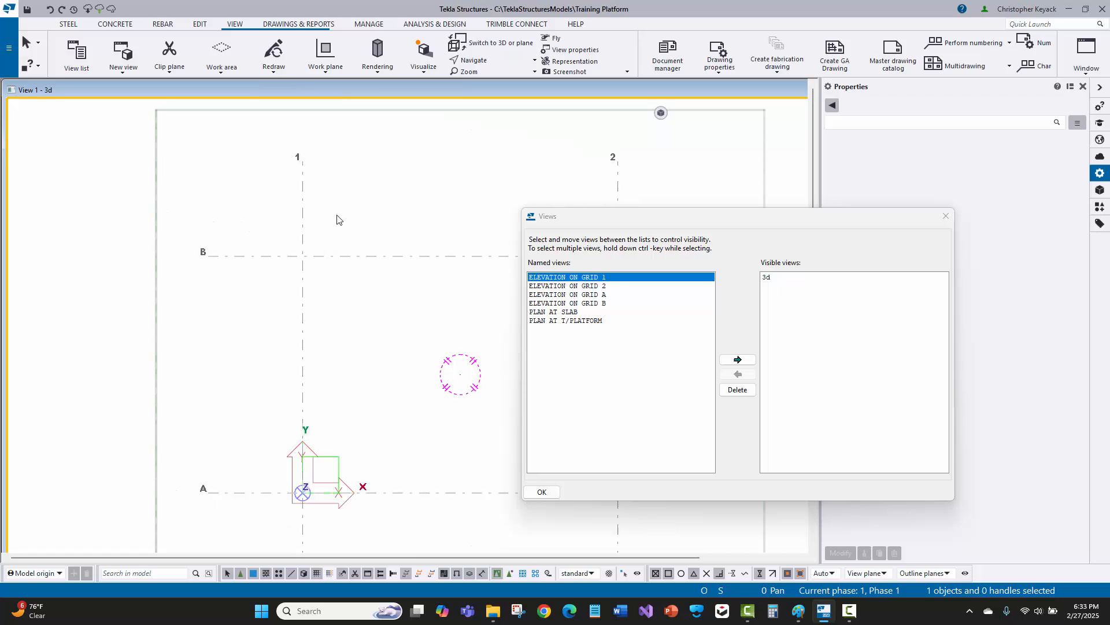
pyautogui.moveTo(338, 215); pyautogui.dragTo(203, 190, button='middle')
pyautogui.click(123, 64)
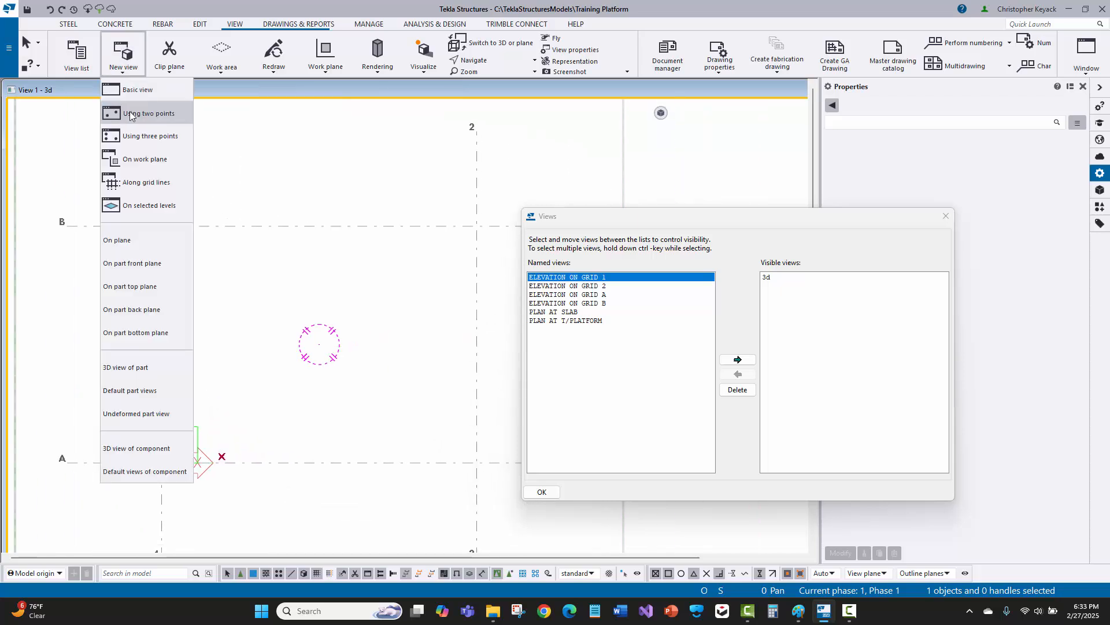
pyautogui.click(136, 113)
pyautogui.moveTo(356, 389); pyautogui.dragTo(300, 380, button='middle')
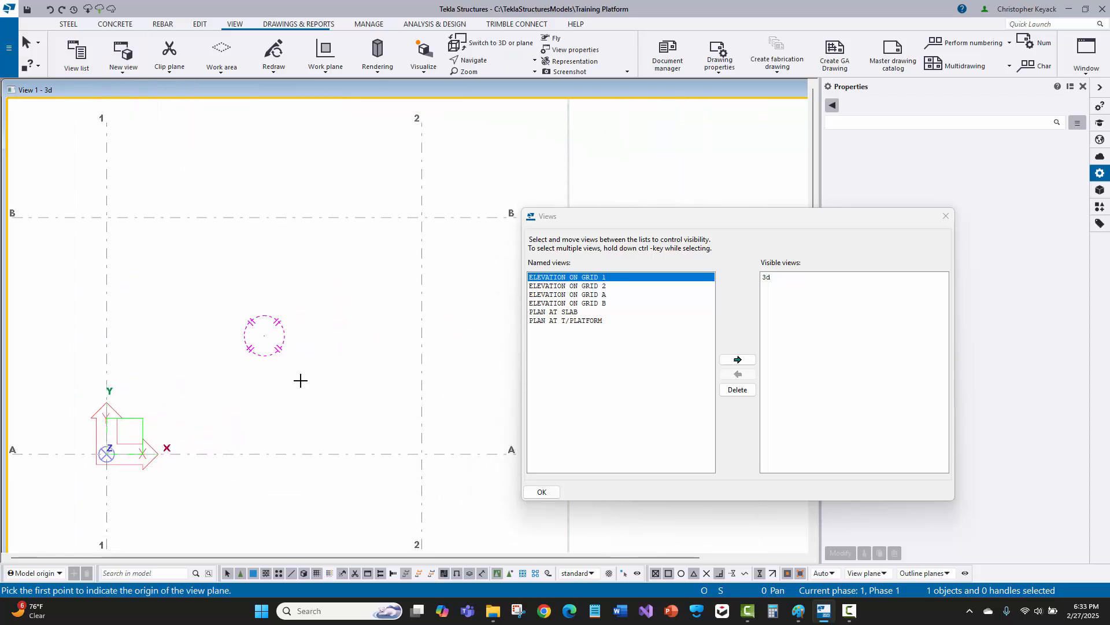
pyautogui.click(421, 453)
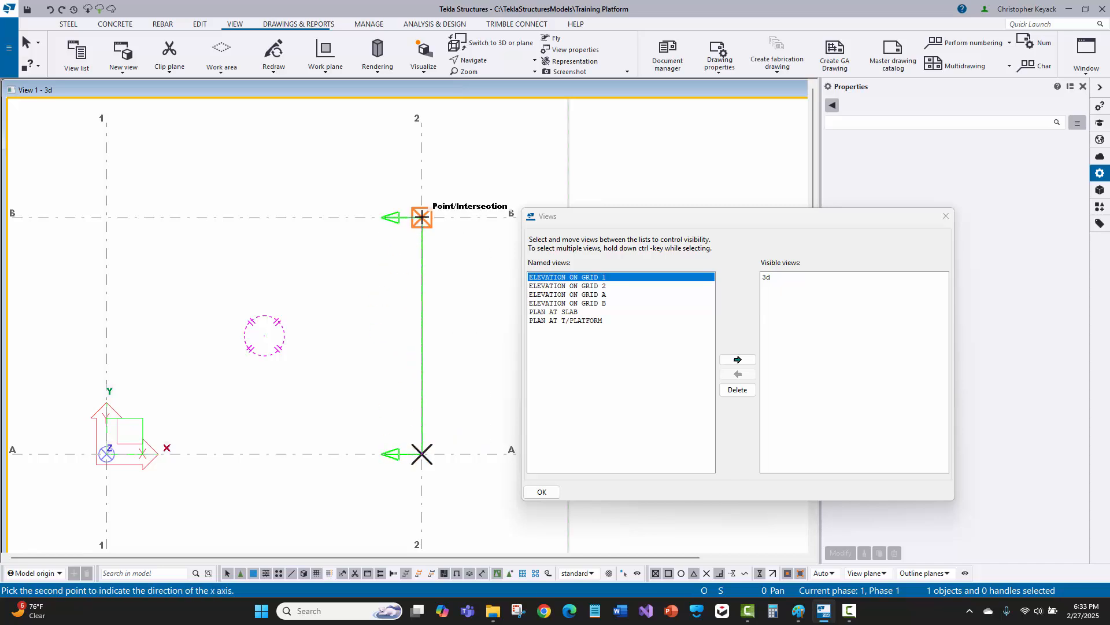
pyautogui.click(421, 217)
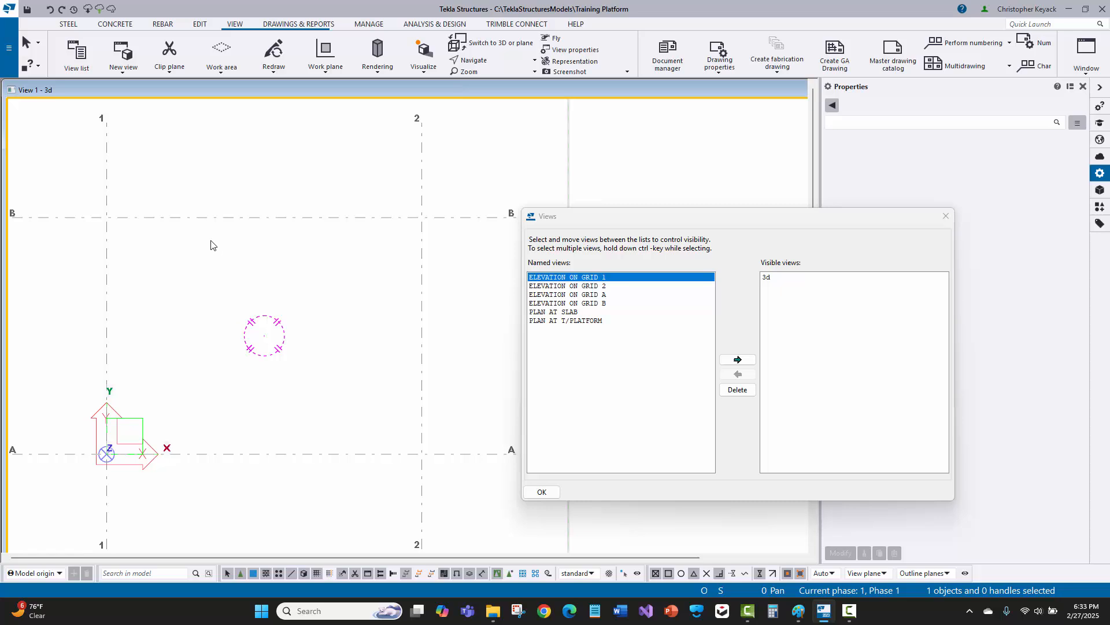
pyautogui.click(123, 55)
pyautogui.click(124, 119)
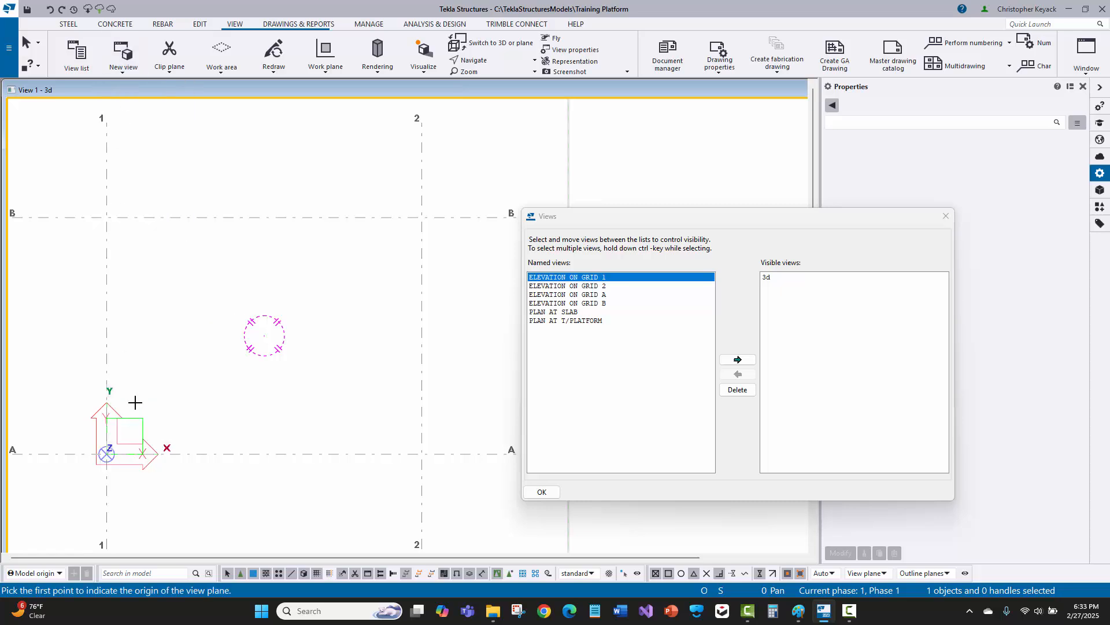
pyautogui.click(107, 453)
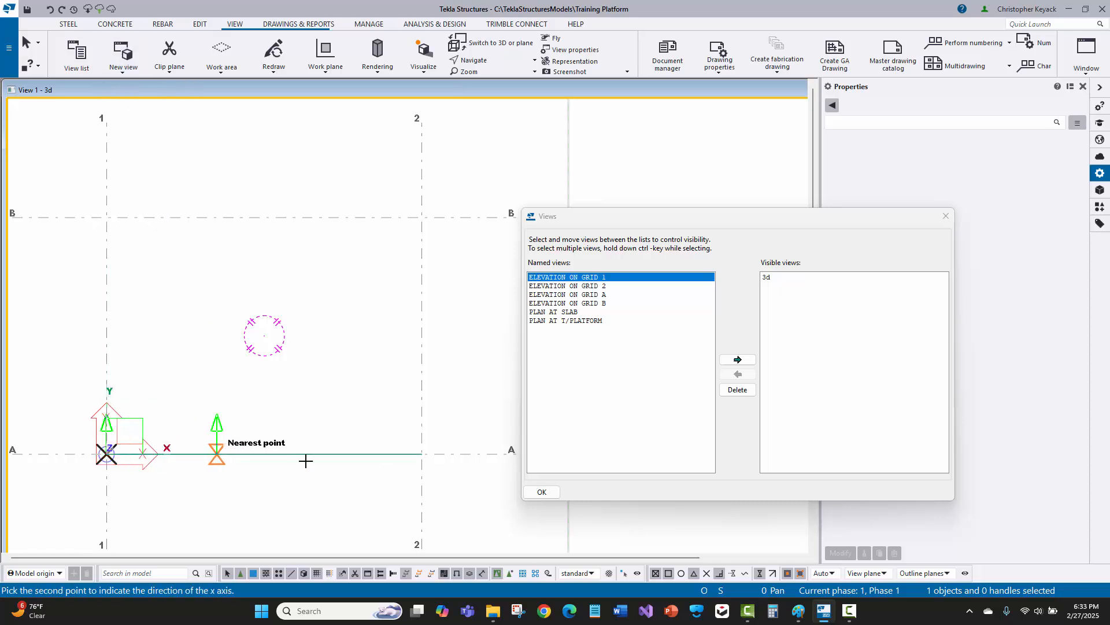
pyautogui.click(426, 455)
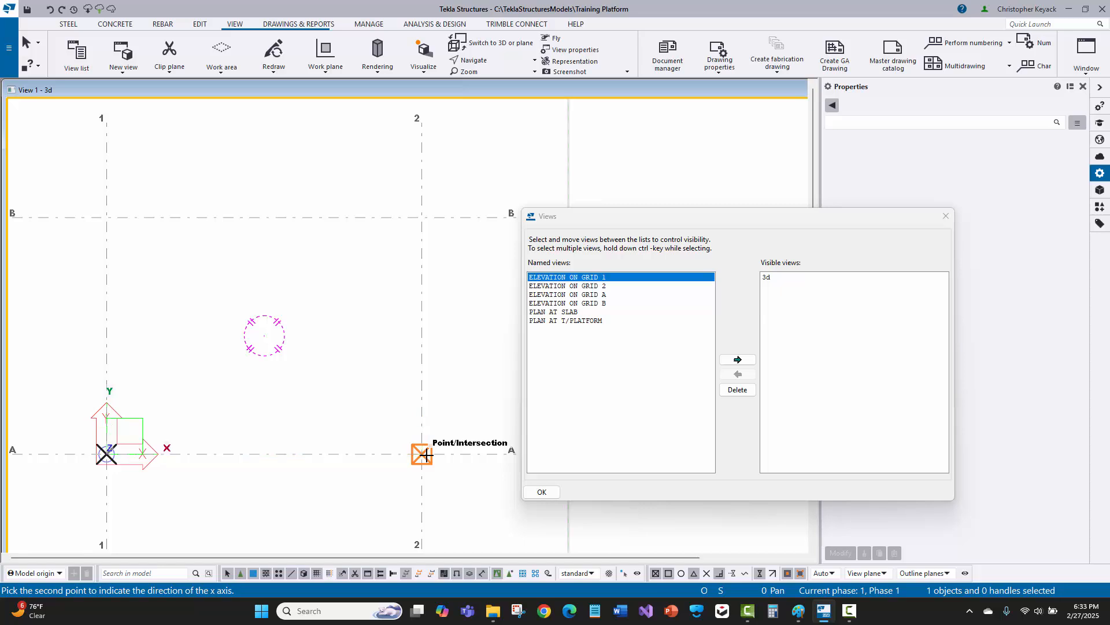
# Step: Open the named view ELEVATION ON GRID 1 and move its window aside to uncover the 3d view
pyautogui.doubleClick(565, 280)
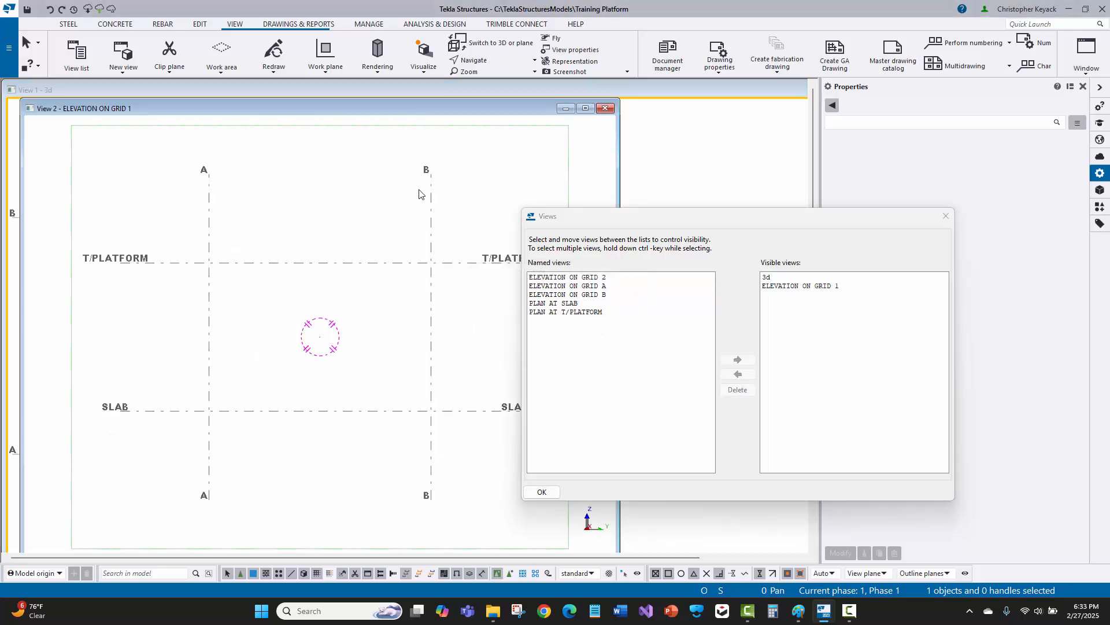
pyautogui.moveTo(379, 107); pyautogui.dragTo(752, 167)
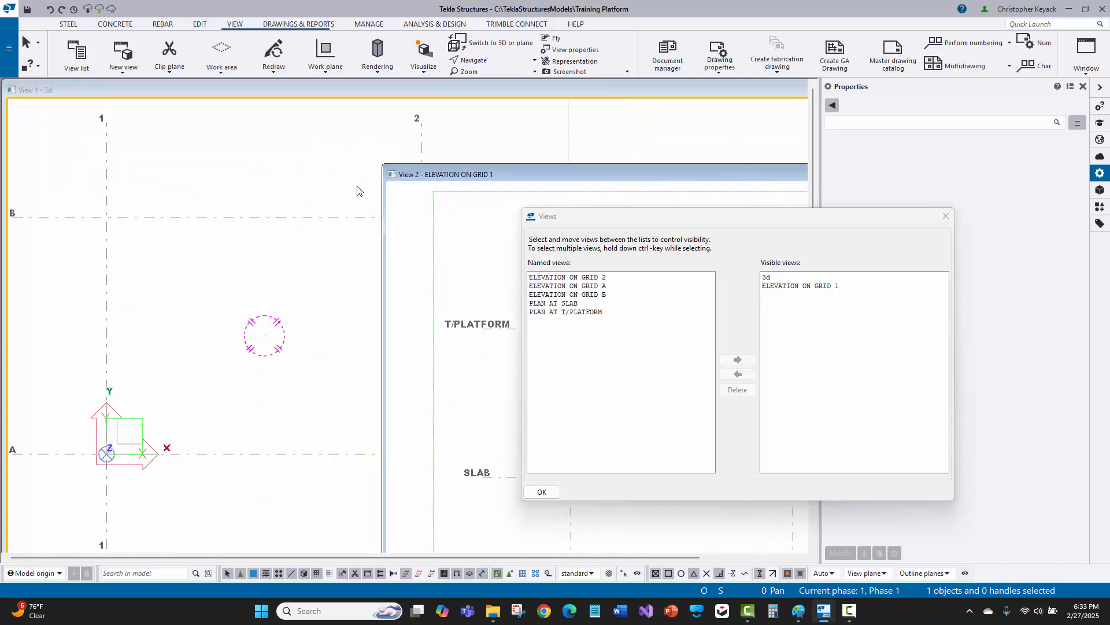
pyautogui.click(132, 68)
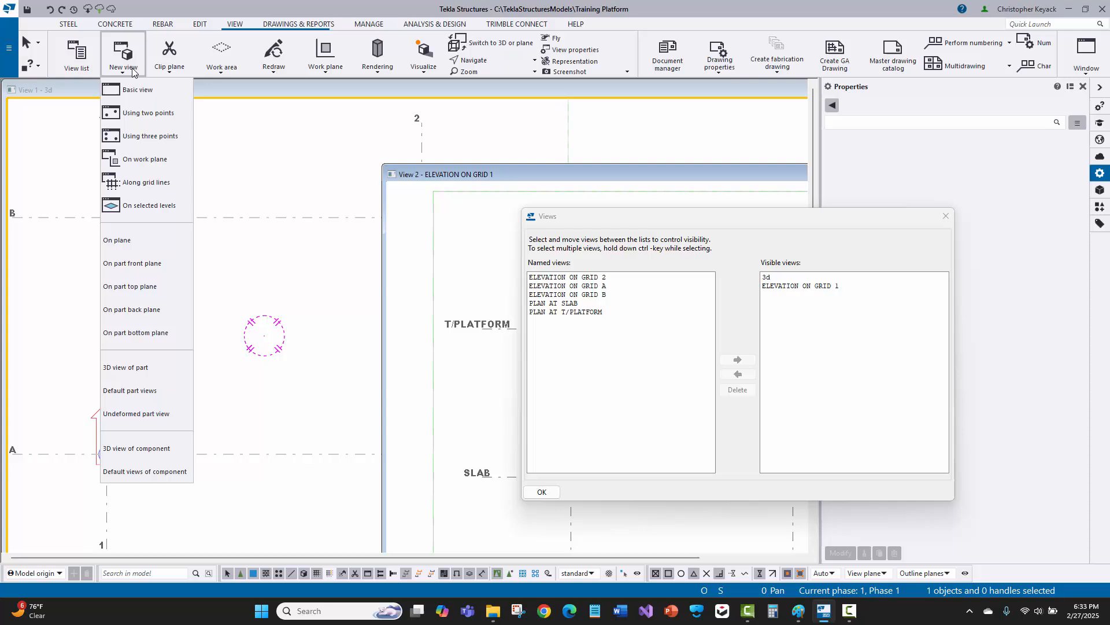
pyautogui.click(148, 113)
pyautogui.click(106, 453)
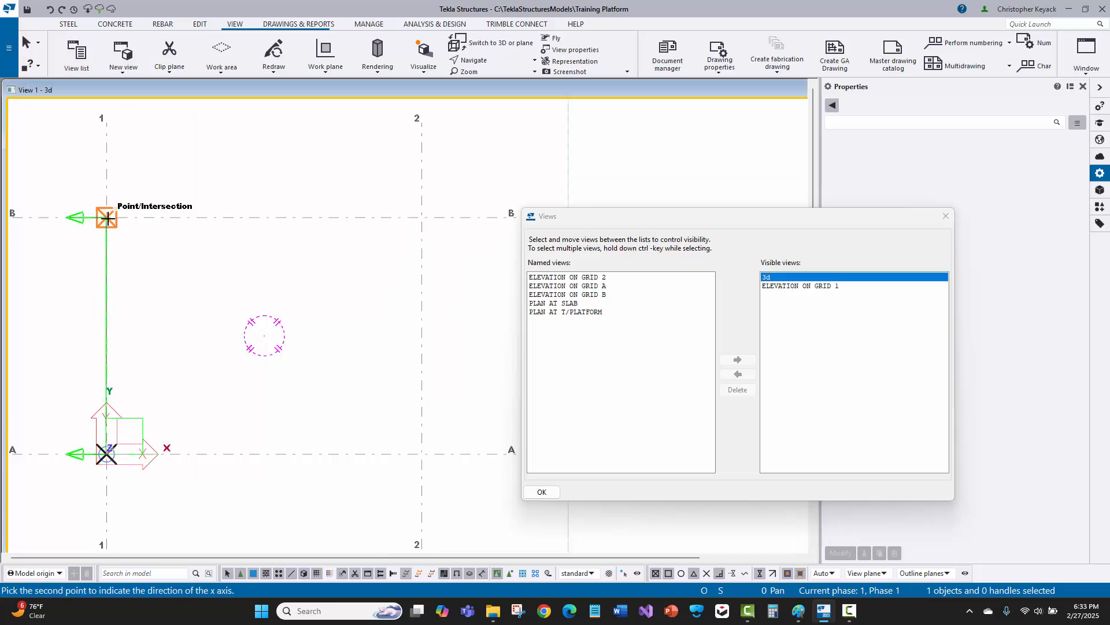
pyautogui.click(106, 217)
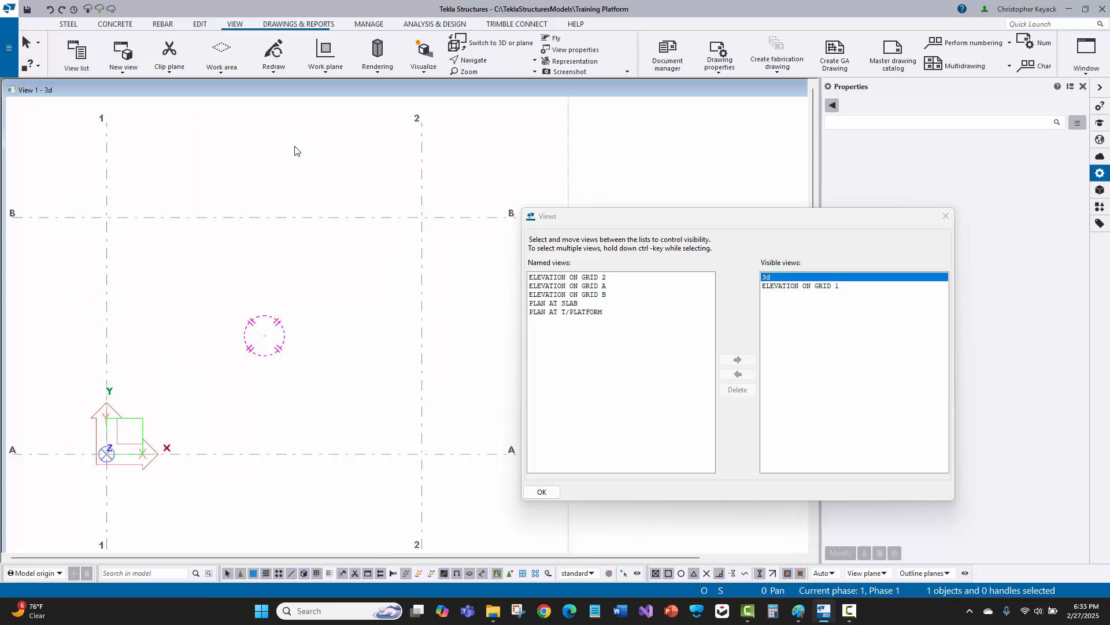
# Step: Tile the 3d and ELEVATION ON GRID 1 views vertically and return the 3d view to an angled orientation
pyautogui.moveTo(601, 221); pyautogui.dragTo(550, 220)
pyautogui.click(1087, 55)
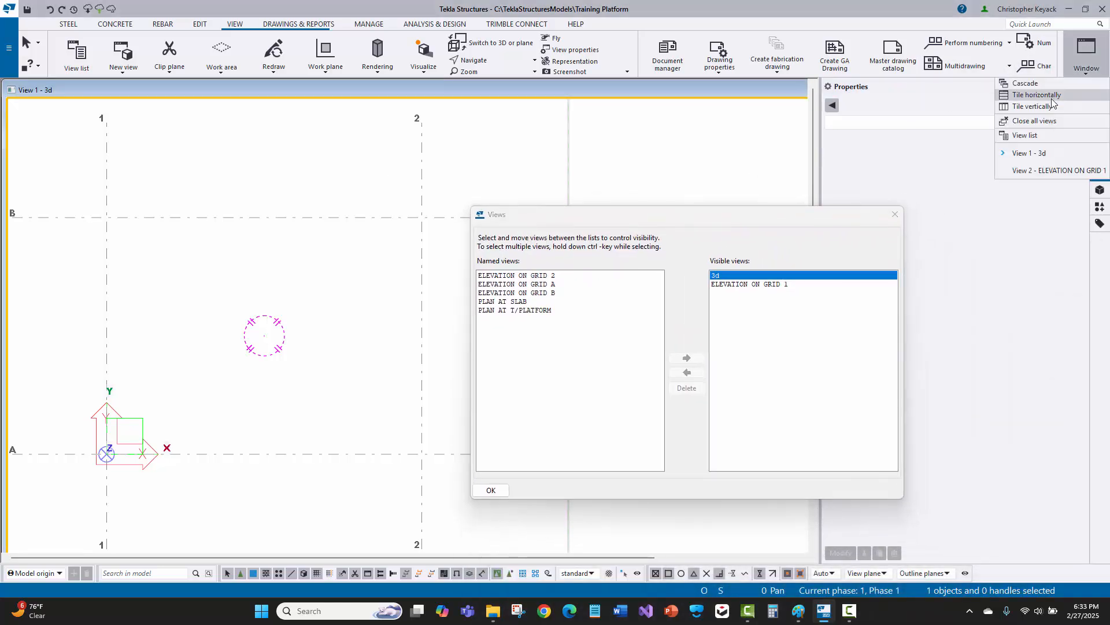
pyautogui.click(1047, 108)
pyautogui.moveTo(478, 216); pyautogui.dragTo(583, 234)
pyautogui.moveTo(188, 258); pyautogui.dragTo(237, 259, button='middle')
pyautogui.scroll(-2, 238, 259)
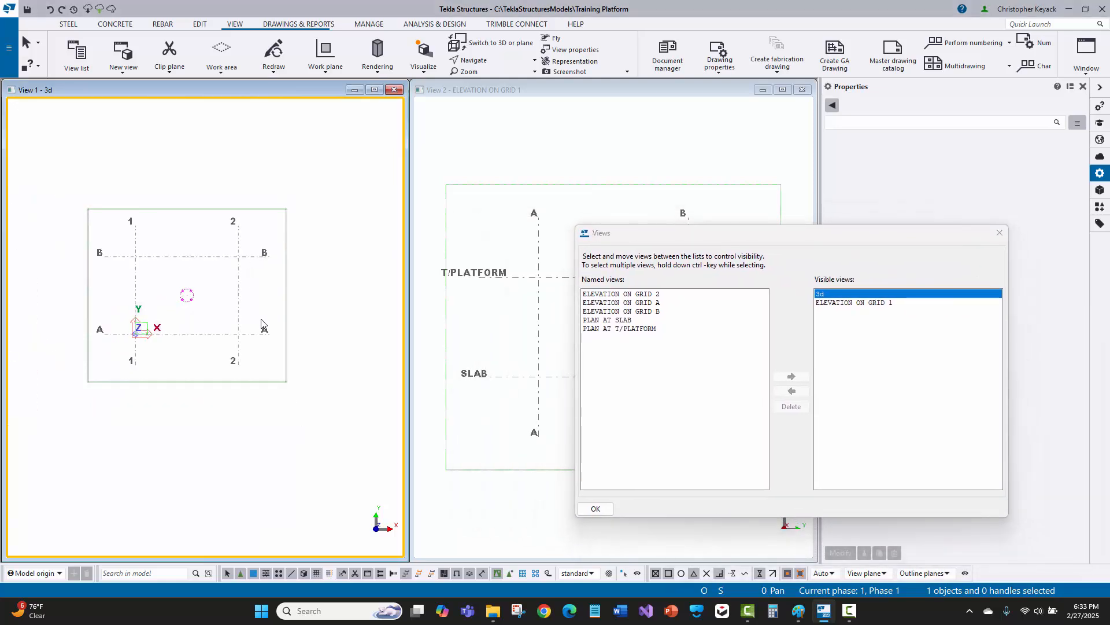
pyautogui.keyDown('ctrl'); pyautogui.moveTo(253, 341); pyautogui.dragTo(318, 265, button='middle'); pyautogui.keyUp('ctrl')
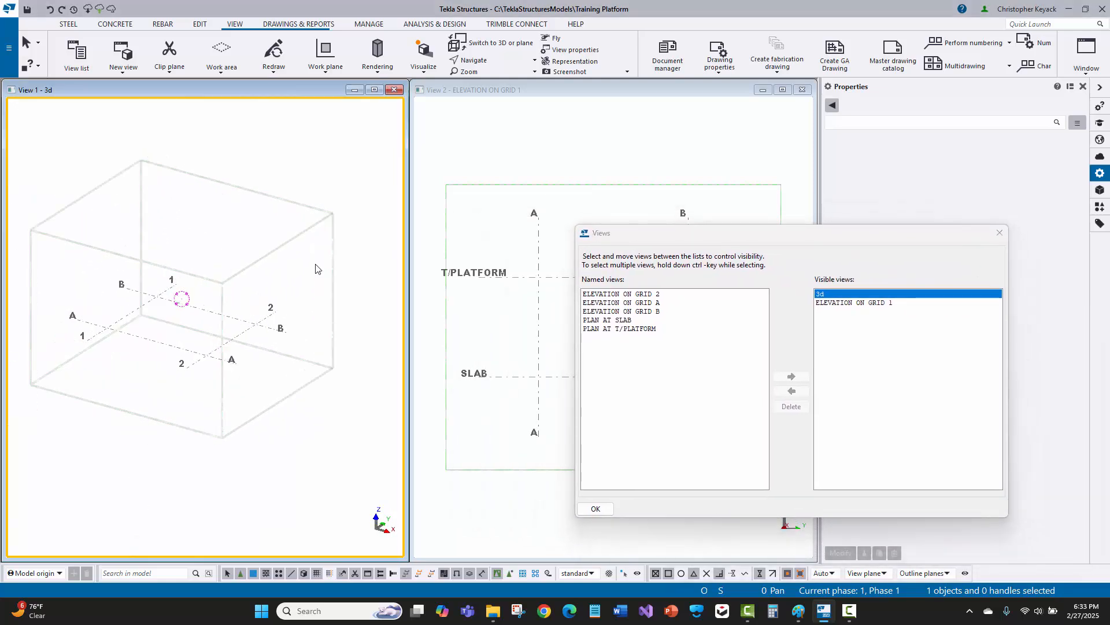
# Step: Tile the view windows vertically and write out the shared model changes with the code "Created Views"
pyautogui.click(1081, 58)
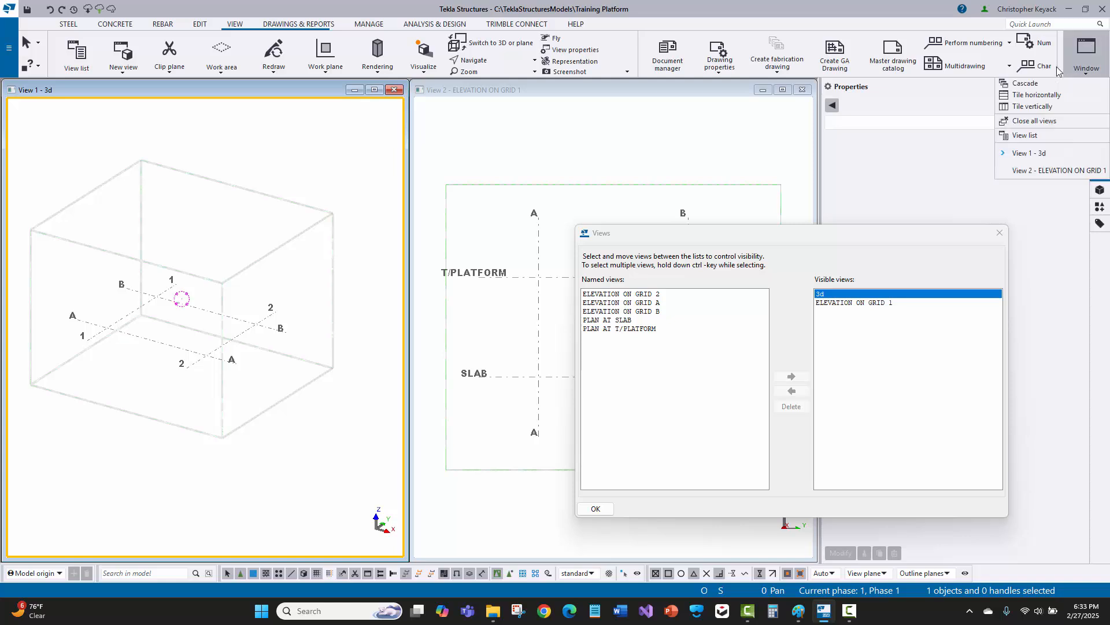
pyautogui.click(1034, 107)
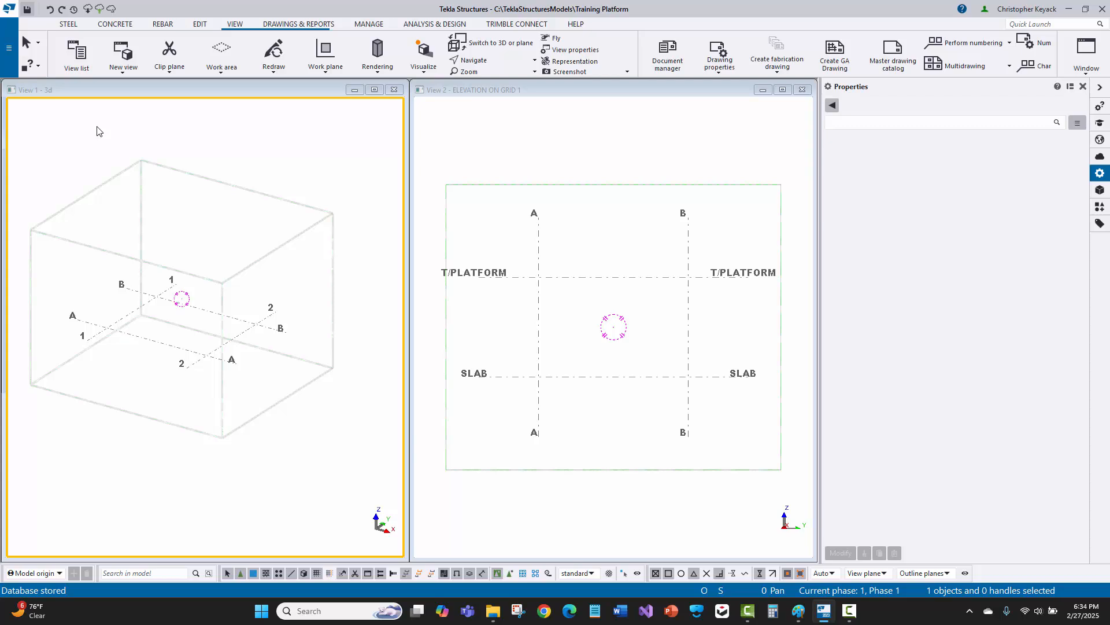
pyautogui.click(100, 8)
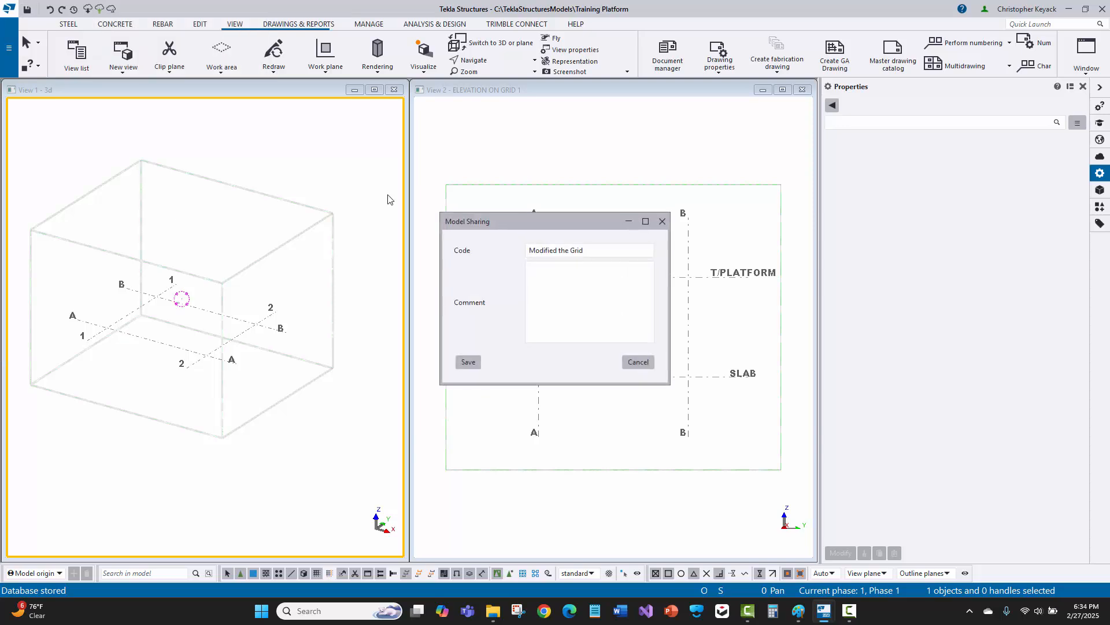
pyautogui.moveTo(586, 249); pyautogui.dragTo(495, 247)
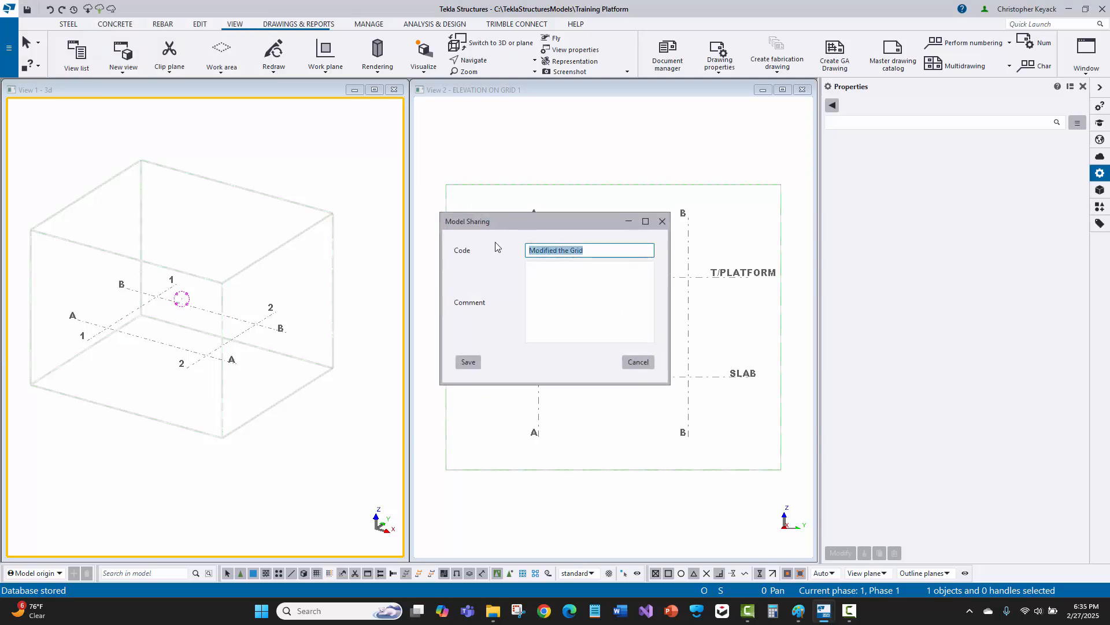
pyautogui.write('Created Views')
pyautogui.click(469, 362)
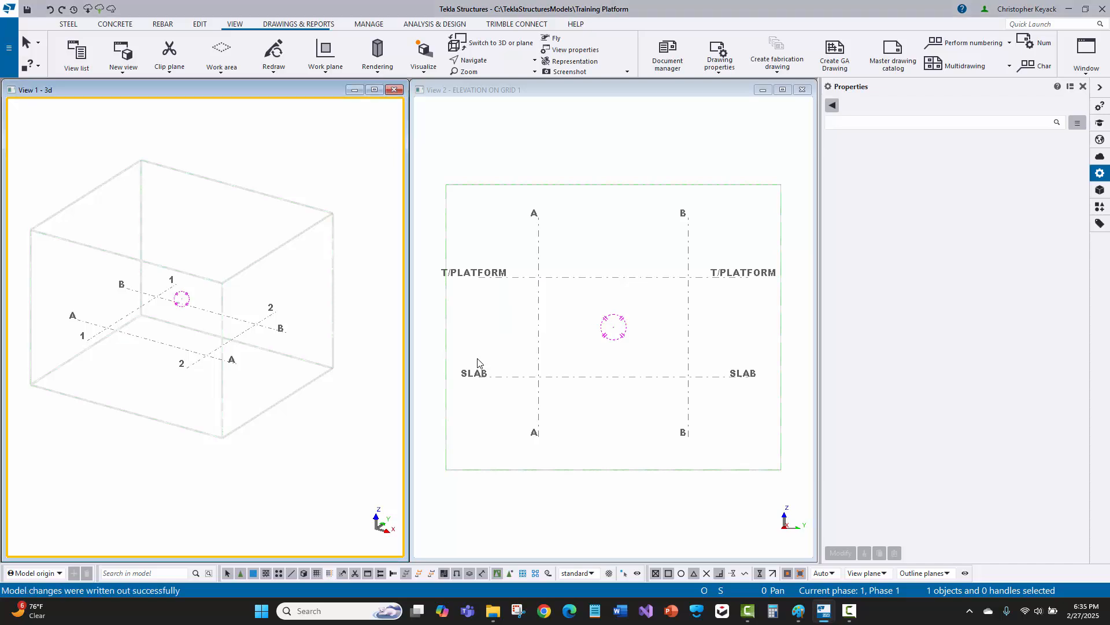
# Step: Open the view list and set the ELEVATION ON GRID 1 view's sharing to Shared in its view properties
pyautogui.click(77, 55)
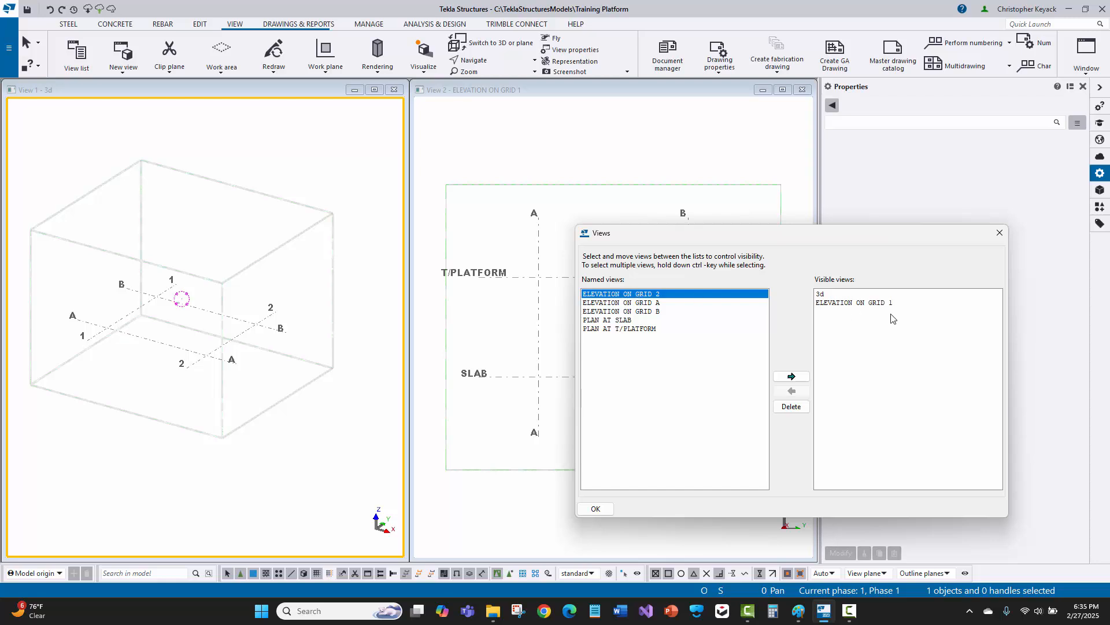
pyautogui.click(868, 303)
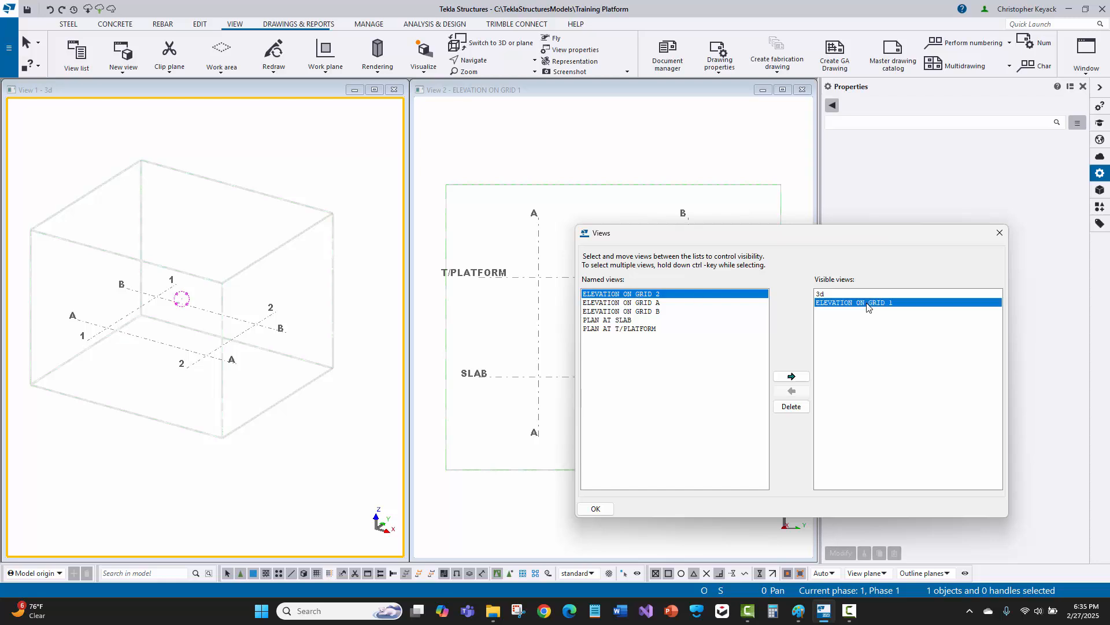
pyautogui.doubleClick(501, 164)
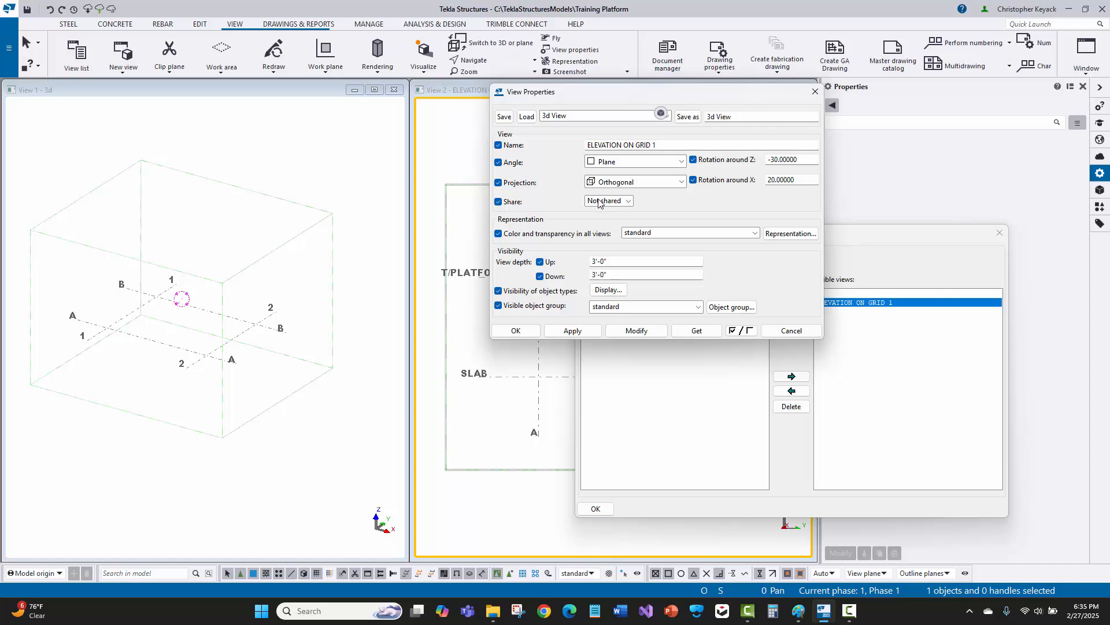
pyautogui.moveTo(602, 93); pyautogui.dragTo(249, 138)
pyautogui.click(254, 243)
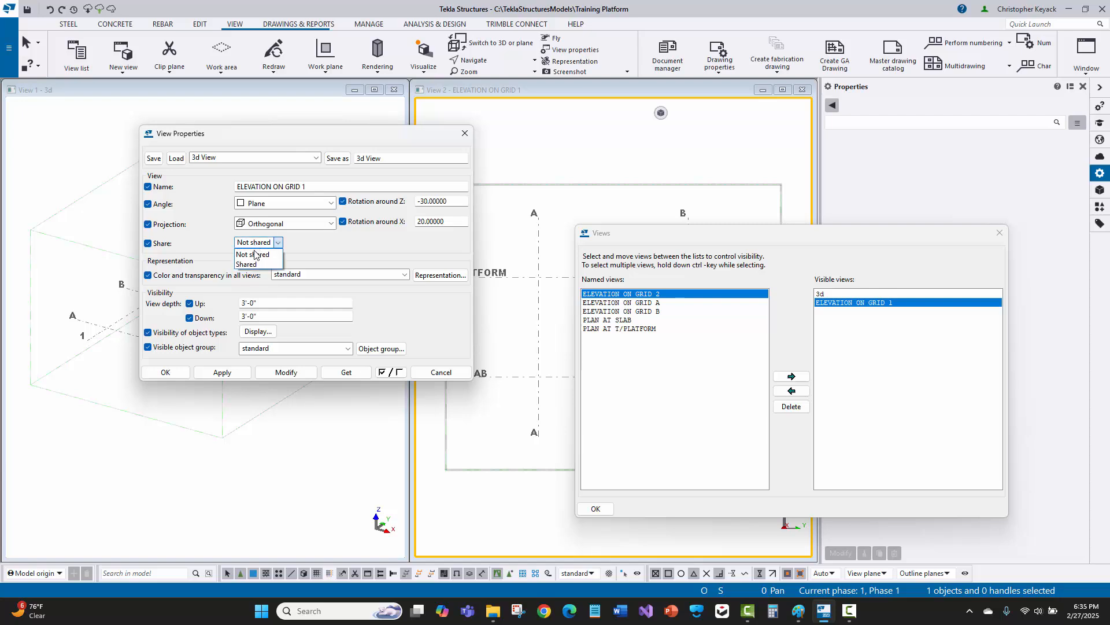
pyautogui.click(253, 262)
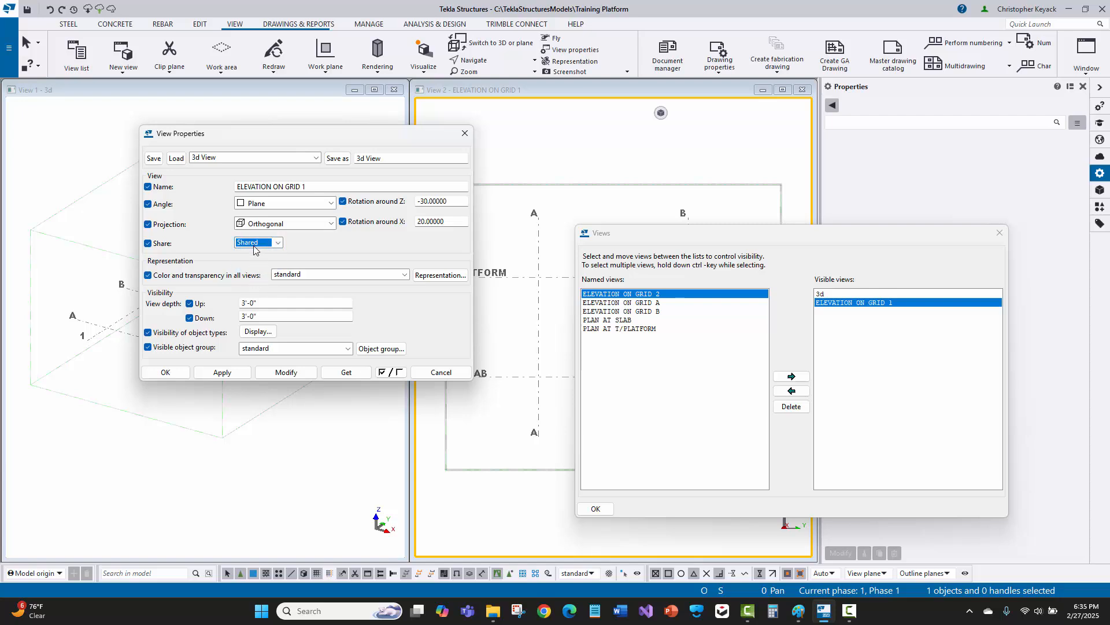
pyautogui.click(286, 372)
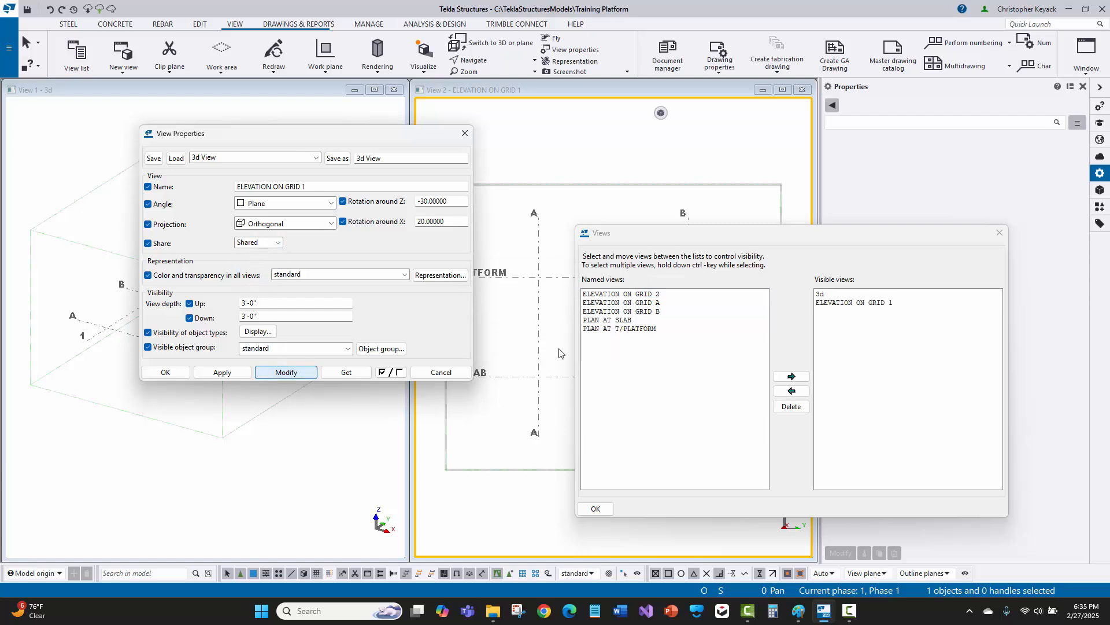
# Step: Open the ELEVATION ON GRID 2 view and change its sharing option to Shared
pyautogui.doubleClick(613, 293)
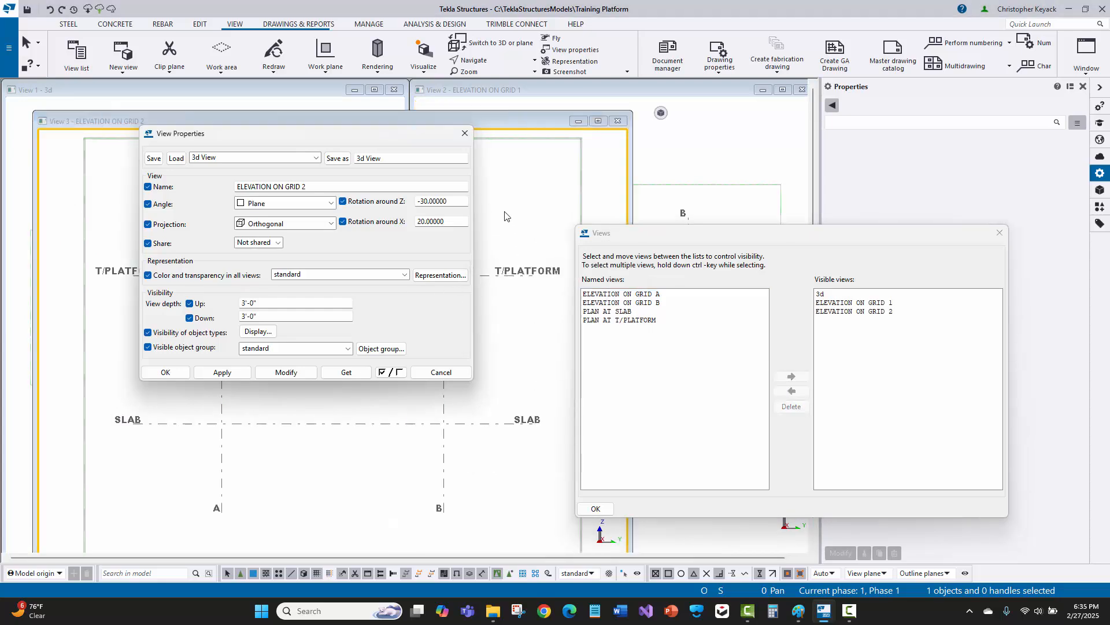
pyautogui.click(272, 243)
pyautogui.click(256, 263)
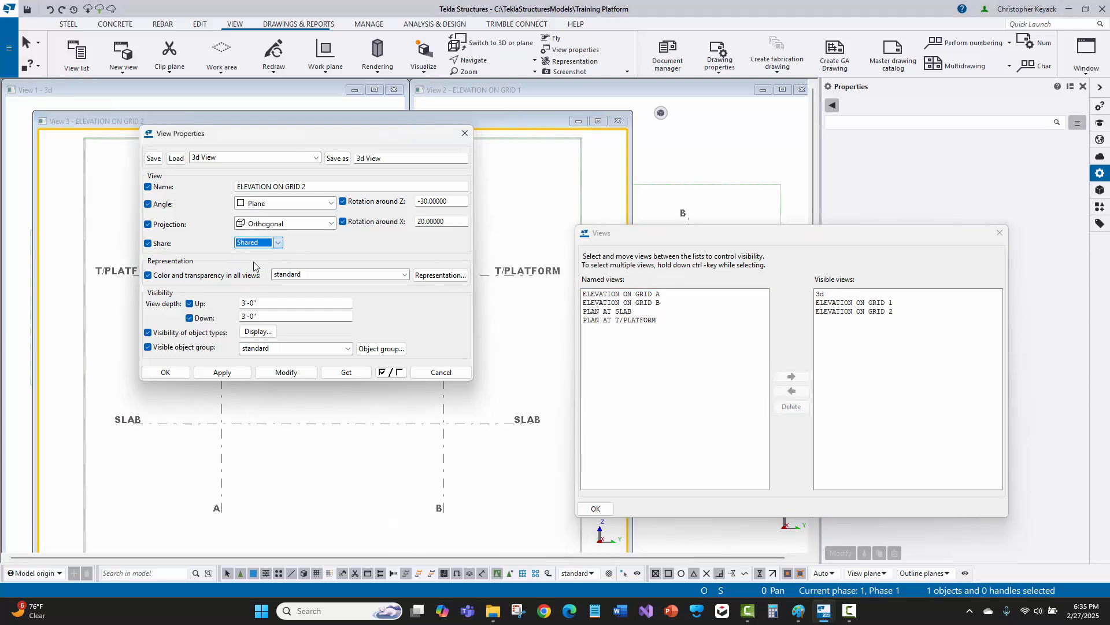
pyautogui.click(286, 372)
# Step: Open the ELEVATION ON GRID A view and change its sharing option to Shared
pyautogui.doubleClick(647, 294)
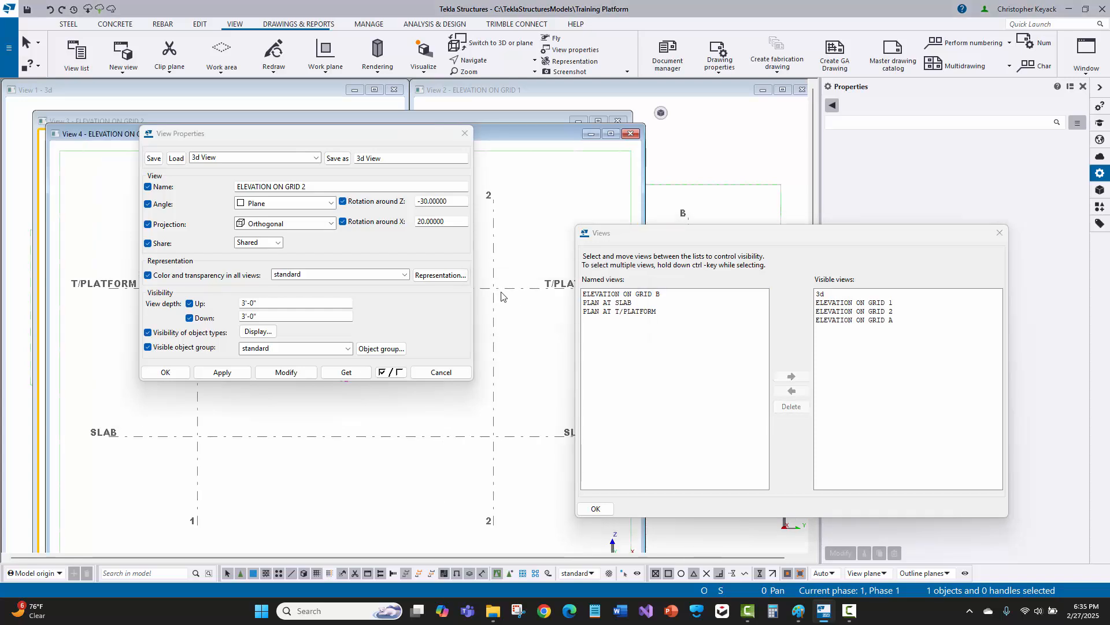
pyautogui.click(554, 255)
pyautogui.click(272, 244)
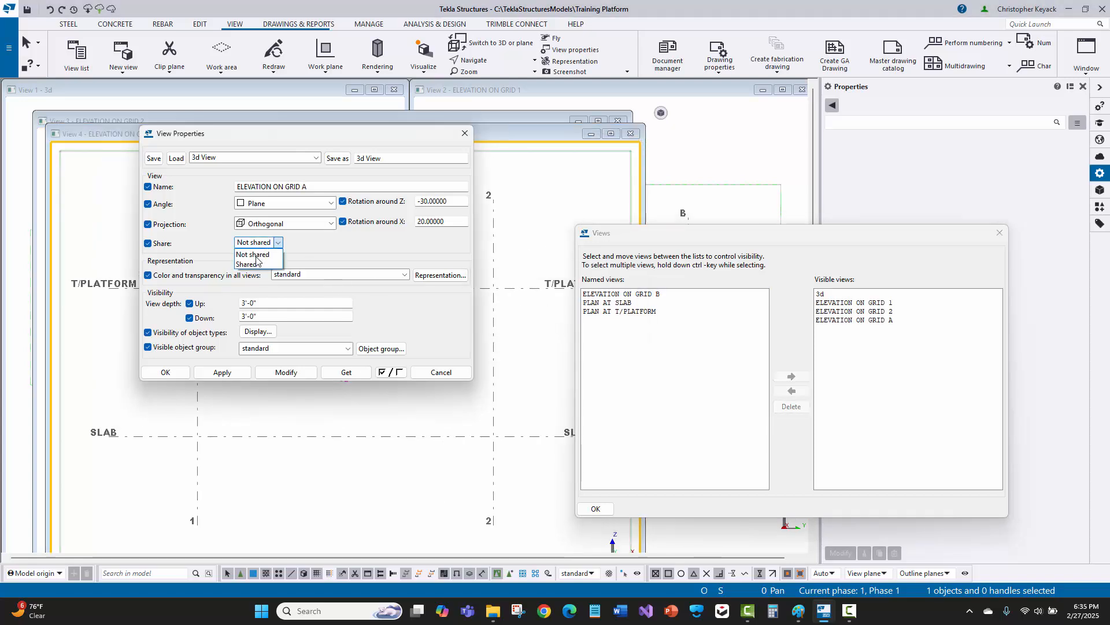
pyautogui.click(257, 263)
pyautogui.click(286, 372)
# Step: Open the ELEVATION ON GRID B view and change its sharing option to Shared
pyautogui.click(635, 294)
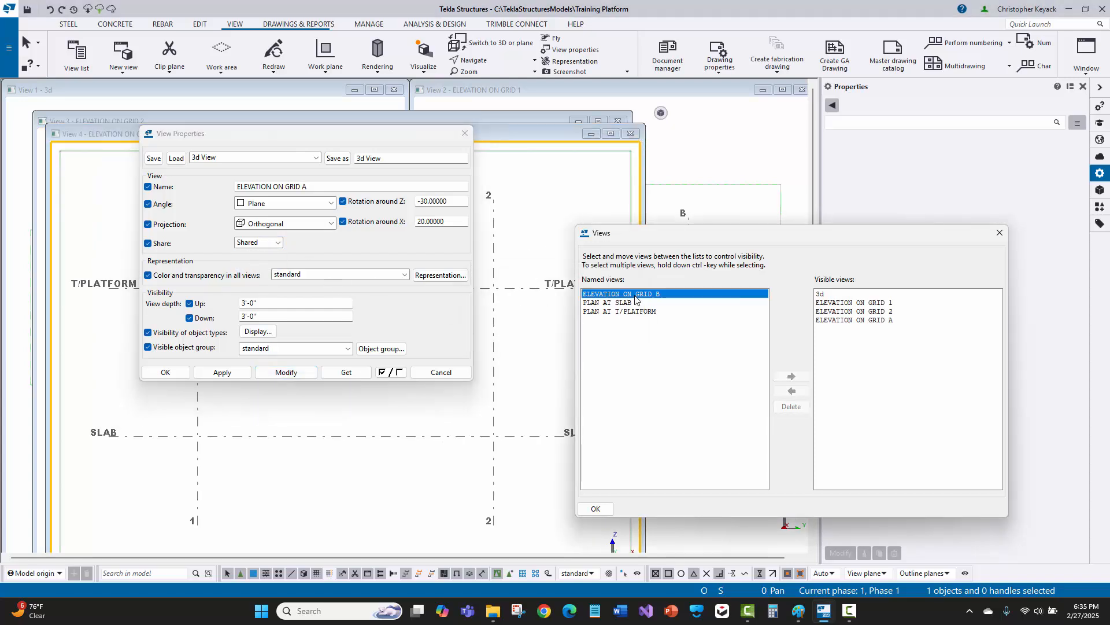
pyautogui.doubleClick(635, 294)
pyautogui.click(257, 243)
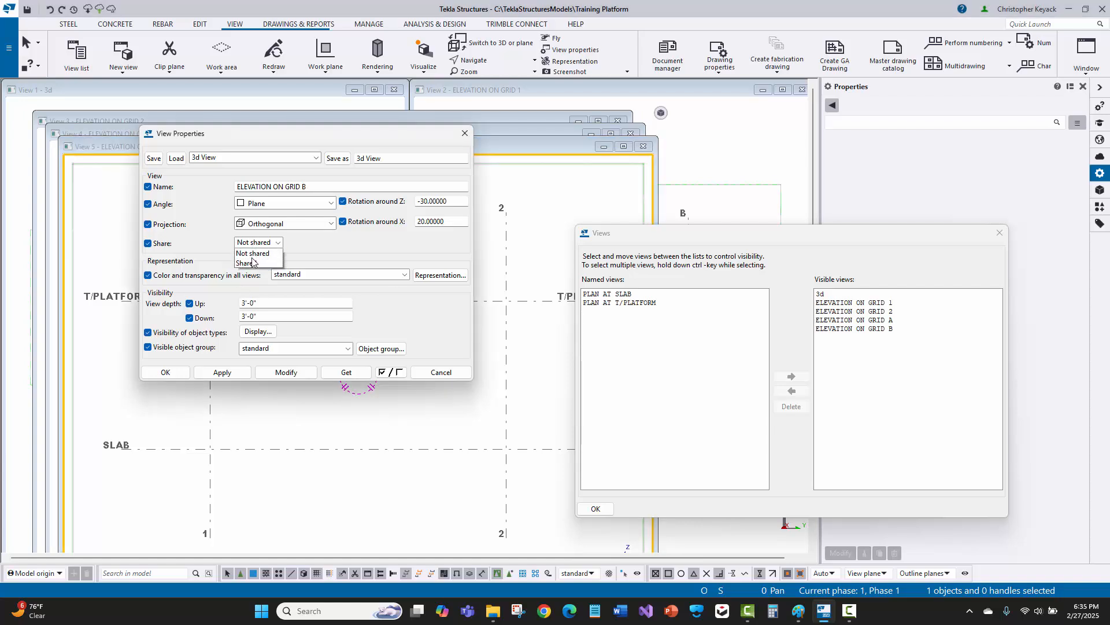
pyautogui.click(252, 263)
pyautogui.click(285, 371)
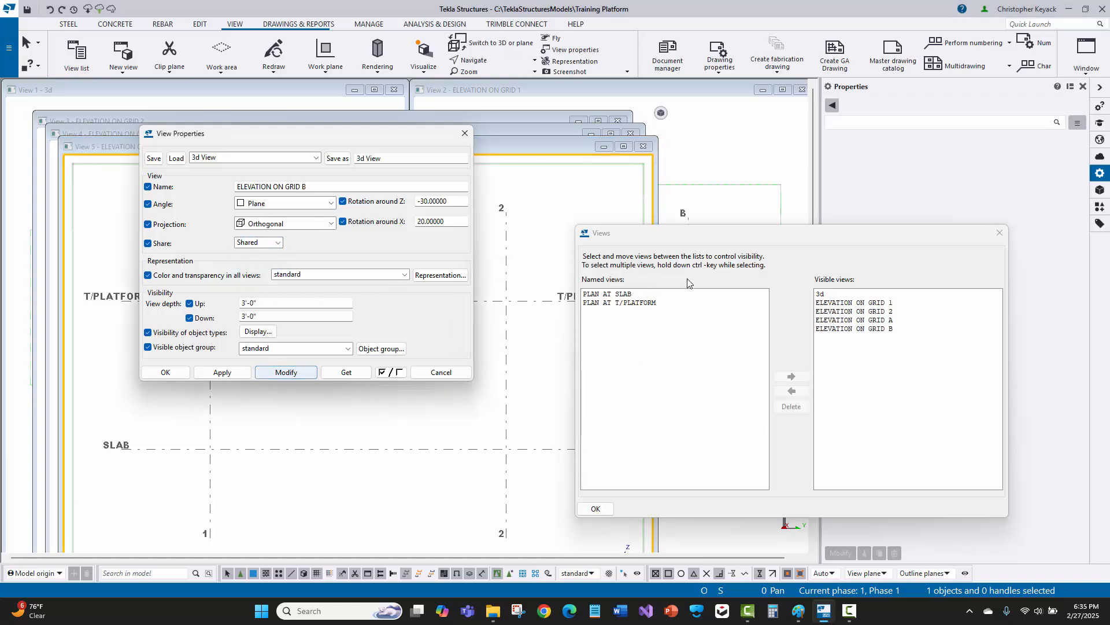
# Step: Open the PLAN AT SLAB view and change its sharing option to Shared
pyautogui.doubleClick(611, 293)
pyautogui.click(260, 243)
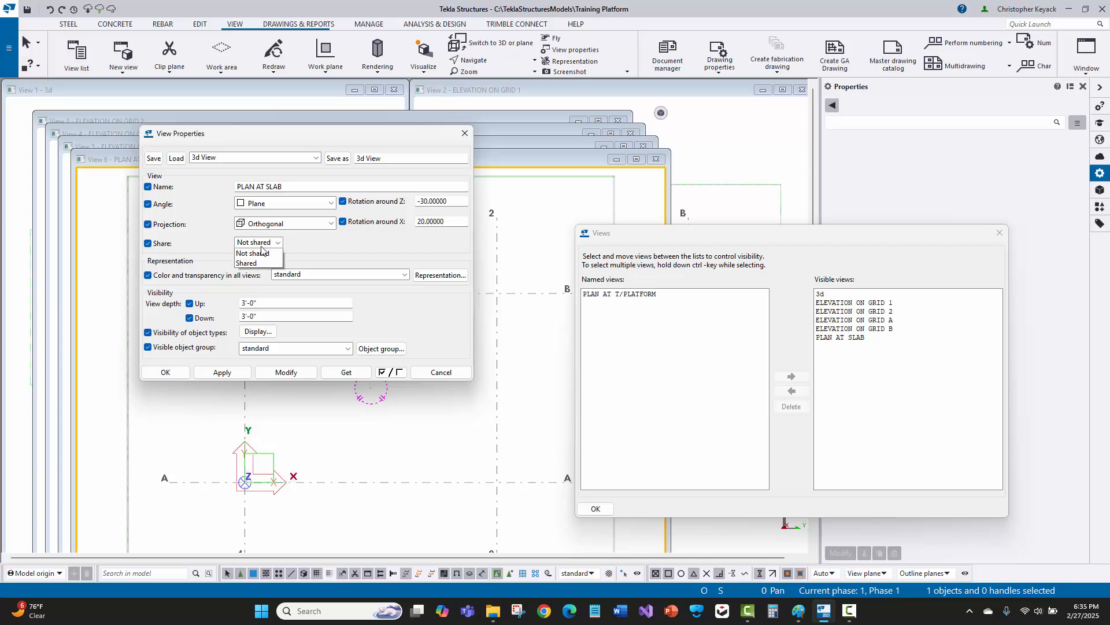
pyautogui.click(252, 263)
pyautogui.click(285, 372)
# Step: Open the PLAN AT T/PLATFORM view, set its sharing to Shared and close the view properties
pyautogui.click(617, 295)
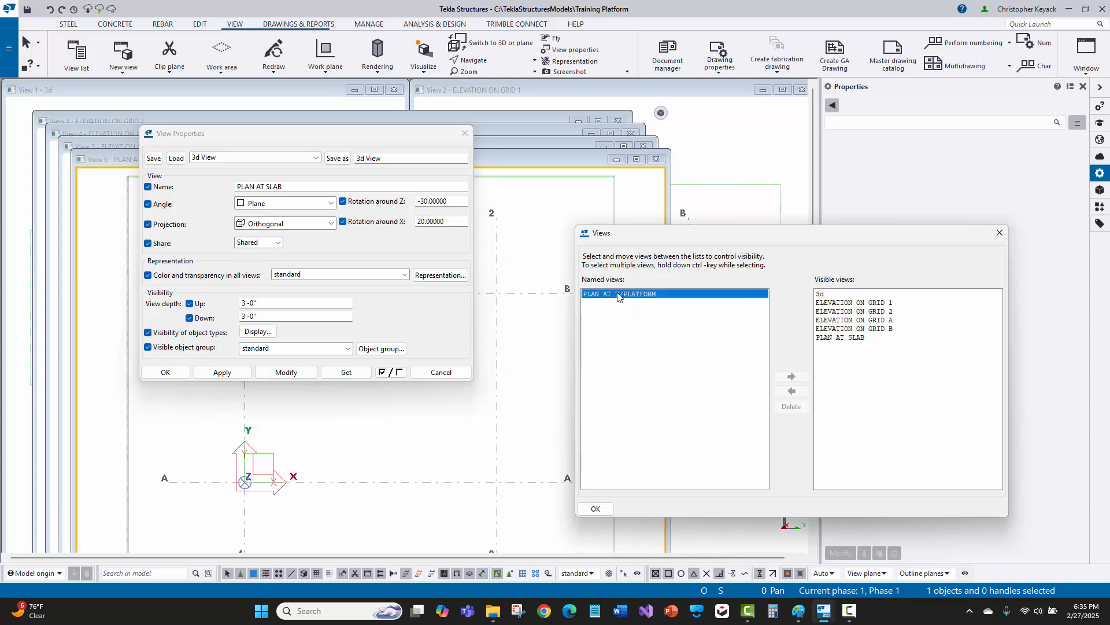
pyautogui.doubleClick(617, 295)
pyautogui.click(260, 243)
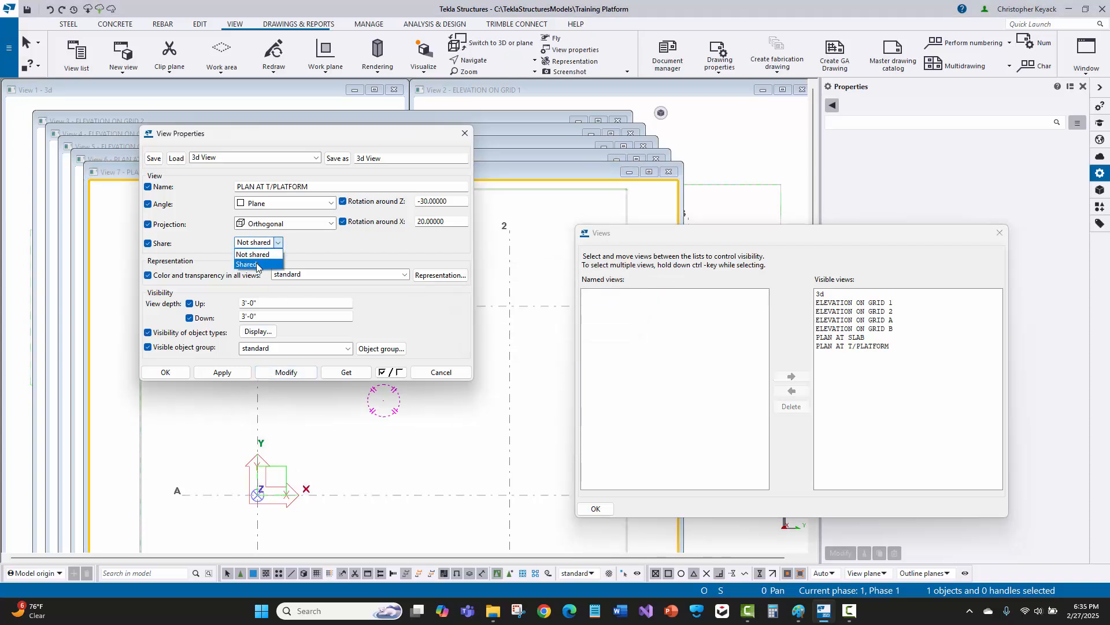
pyautogui.click(253, 265)
pyautogui.click(286, 372)
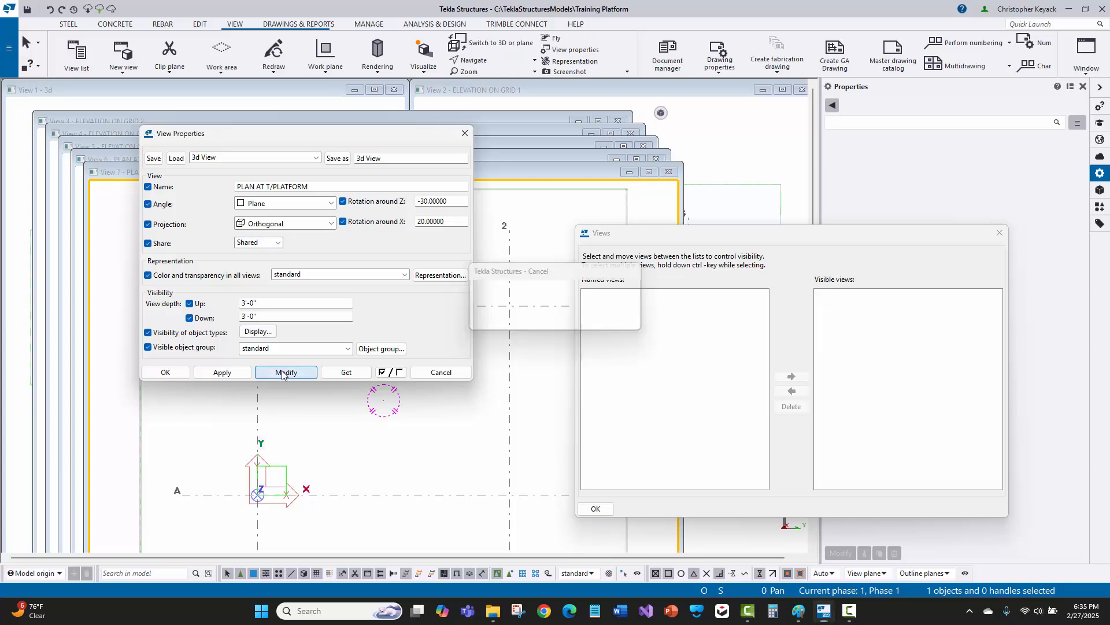
pyautogui.click(156, 375)
# Step: Close both plan views and the elevations on grids B, A and 2, keeping only 3d and ELEVATION ON GRID 1 open
pyautogui.click(668, 172)
pyautogui.click(656, 158)
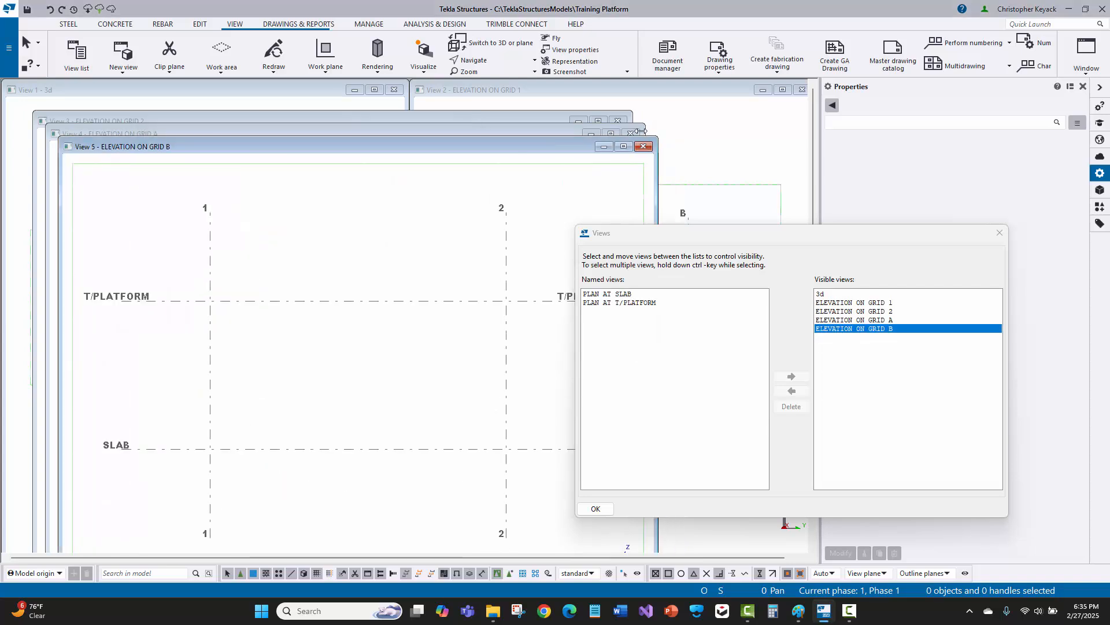
pyautogui.click(643, 147)
pyautogui.click(631, 133)
pyautogui.click(618, 120)
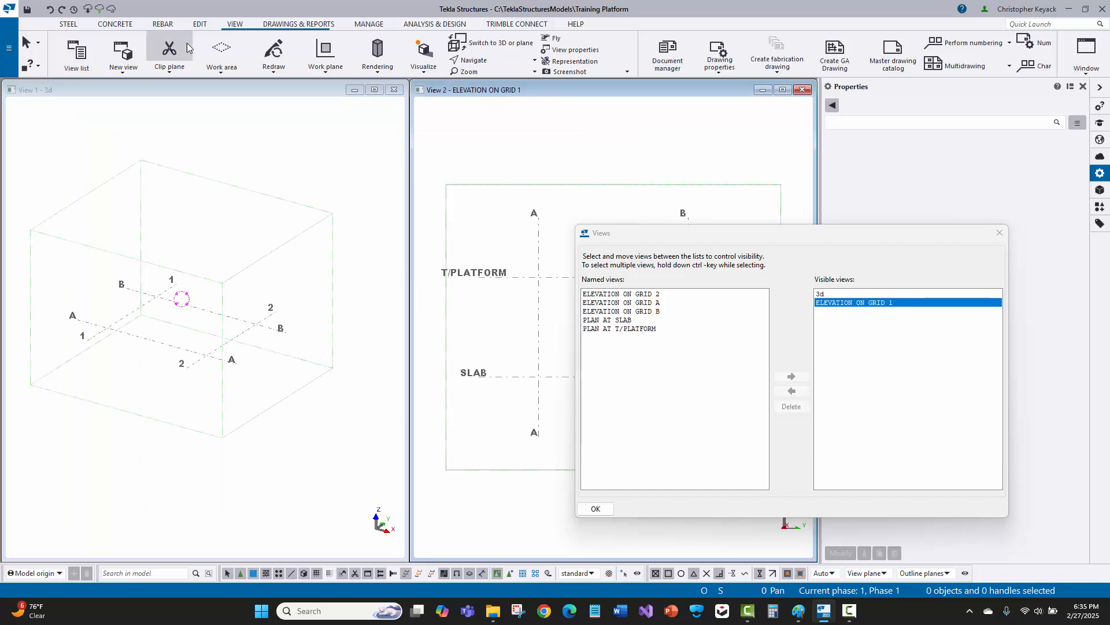
# Step: Write out the shared model changes again, replacing the code with one that starts "Adjusted Gri"
pyautogui.click(100, 11)
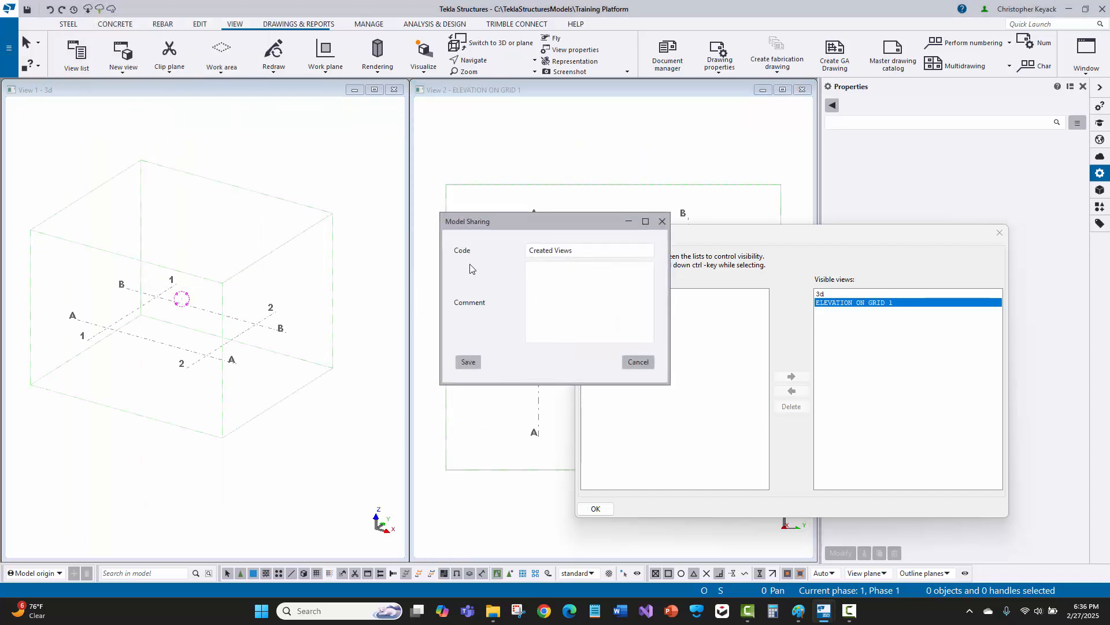
pyautogui.click(583, 251)
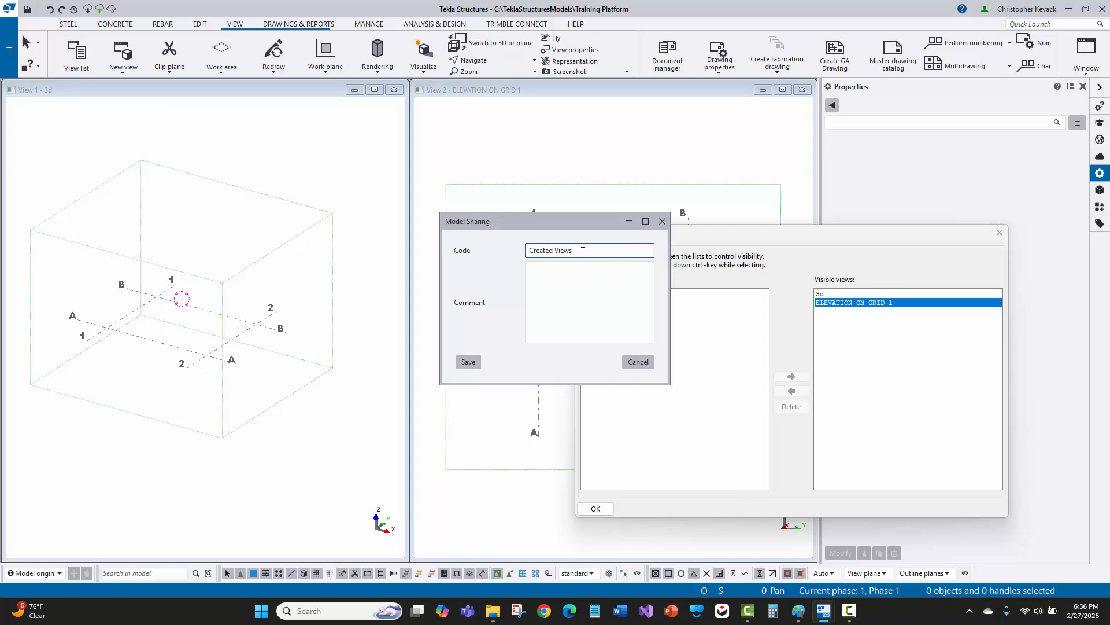
pyautogui.press('BackSpace')
pyautogui.press('BackSpace')
pyautogui.press('BackSpace')
pyautogui.press('BackSpace')
pyautogui.press('BackSpace')
pyautogui.press('BackSpace')
pyautogui.press('BackSpace')
pyautogui.press('BackSpace')
pyautogui.write('Adjusted Gri')
pyautogui.click(468, 361)
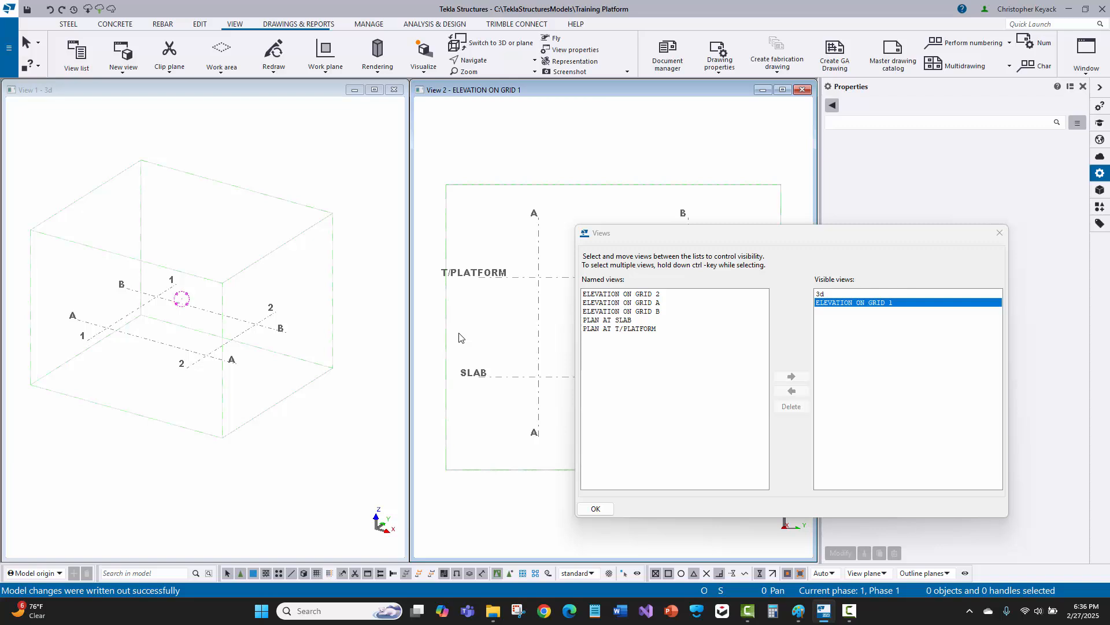
# Step: Close the view list, activate the 3d view and start a steel column with the saved properties +ICM_Column W
pyautogui.click(999, 233)
pyautogui.click(279, 181)
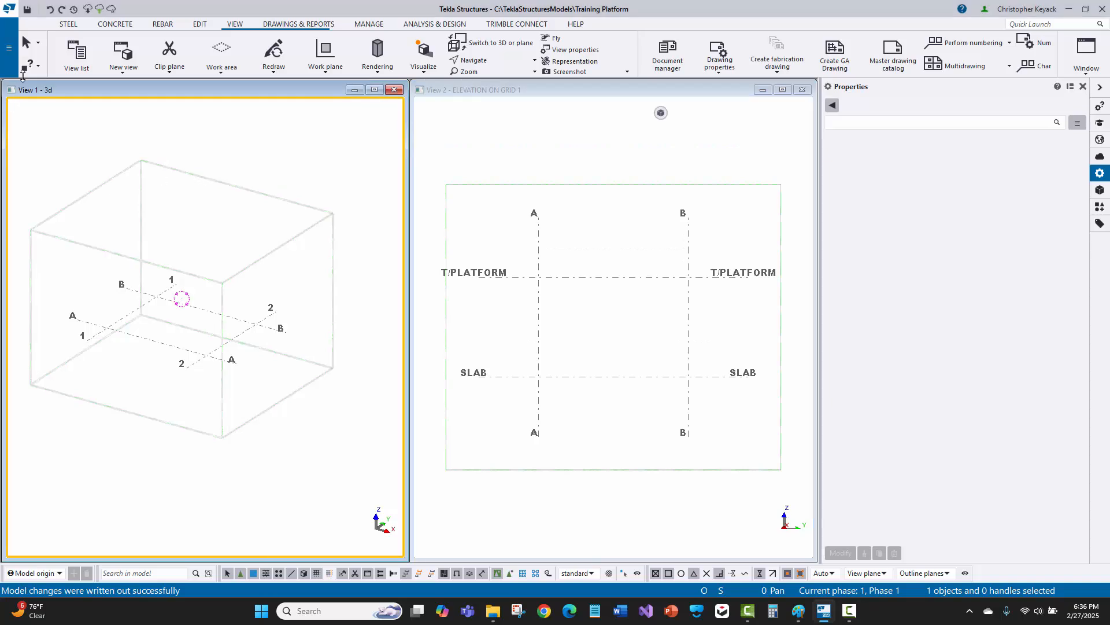
pyautogui.click(69, 24)
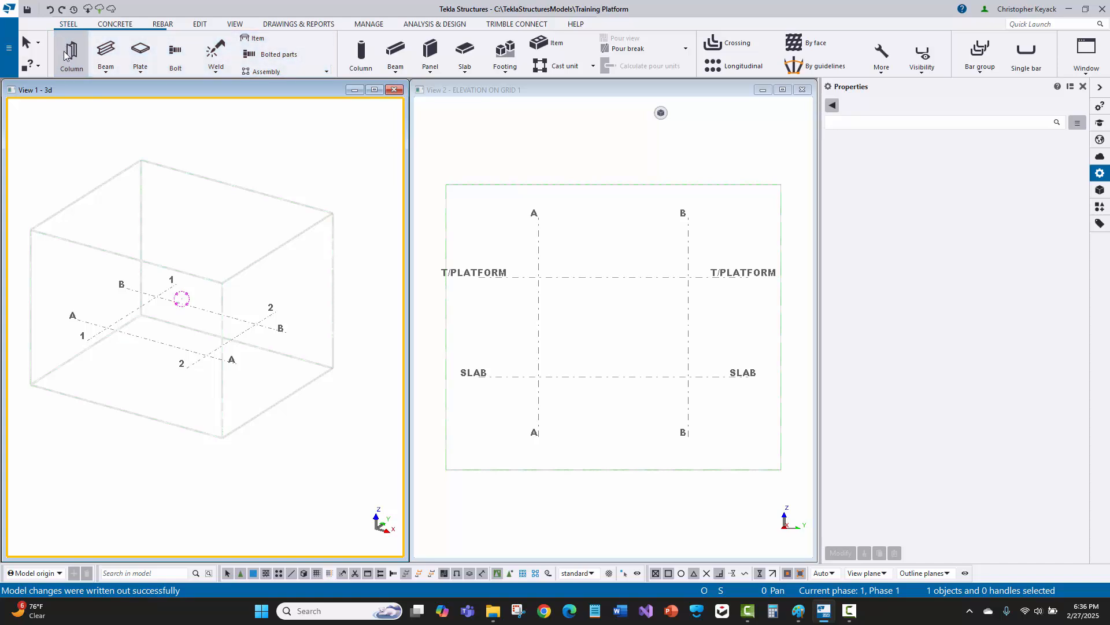
pyautogui.click(67, 55)
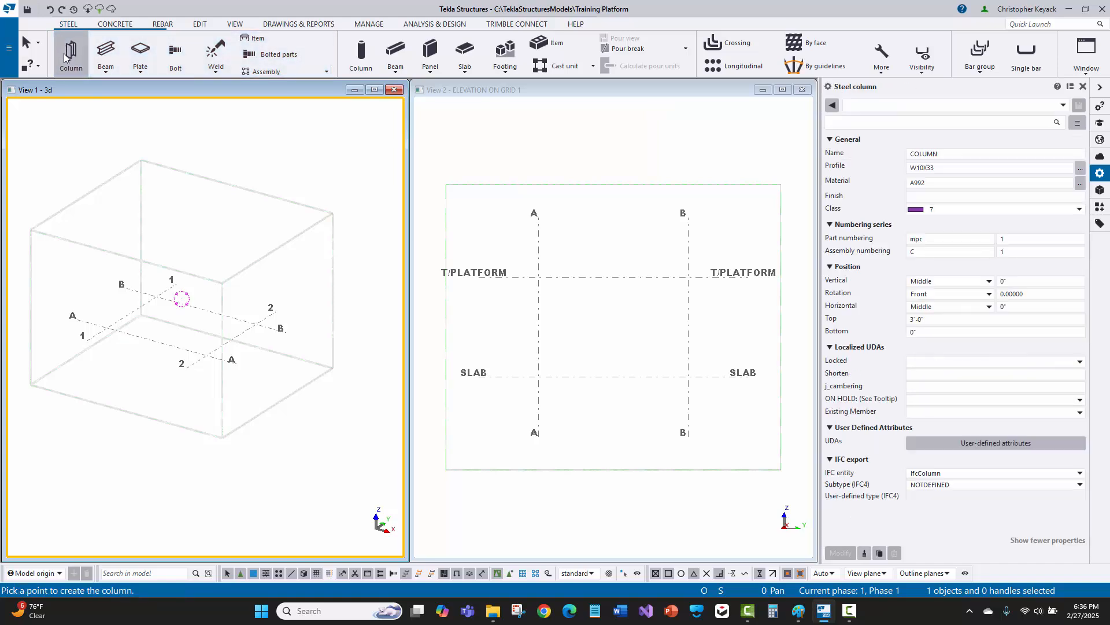
pyautogui.click(877, 110)
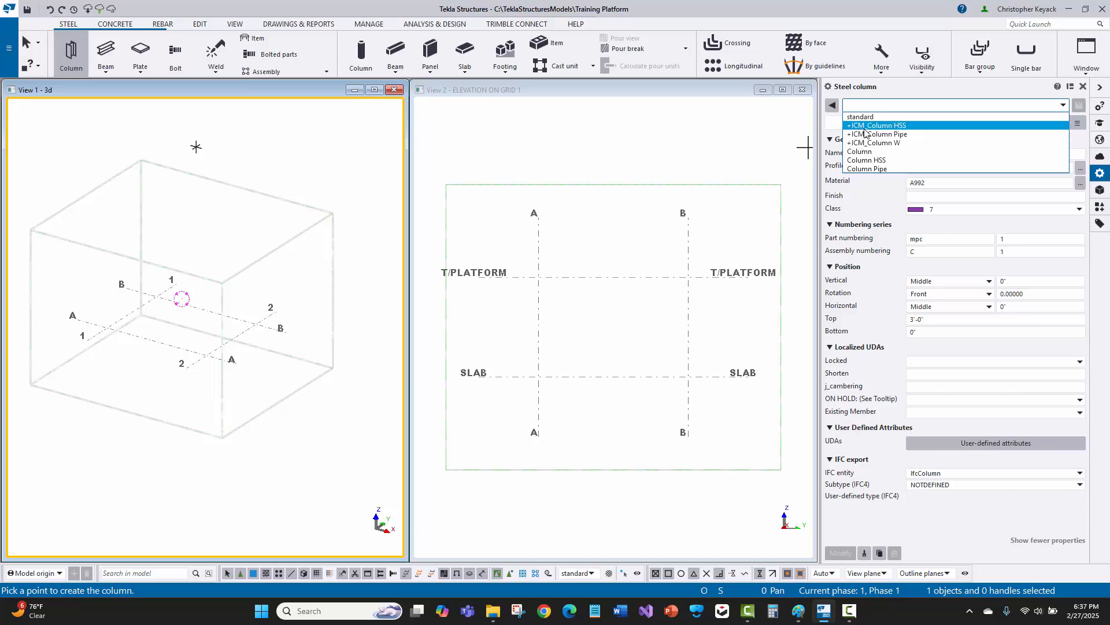
pyautogui.click(906, 143)
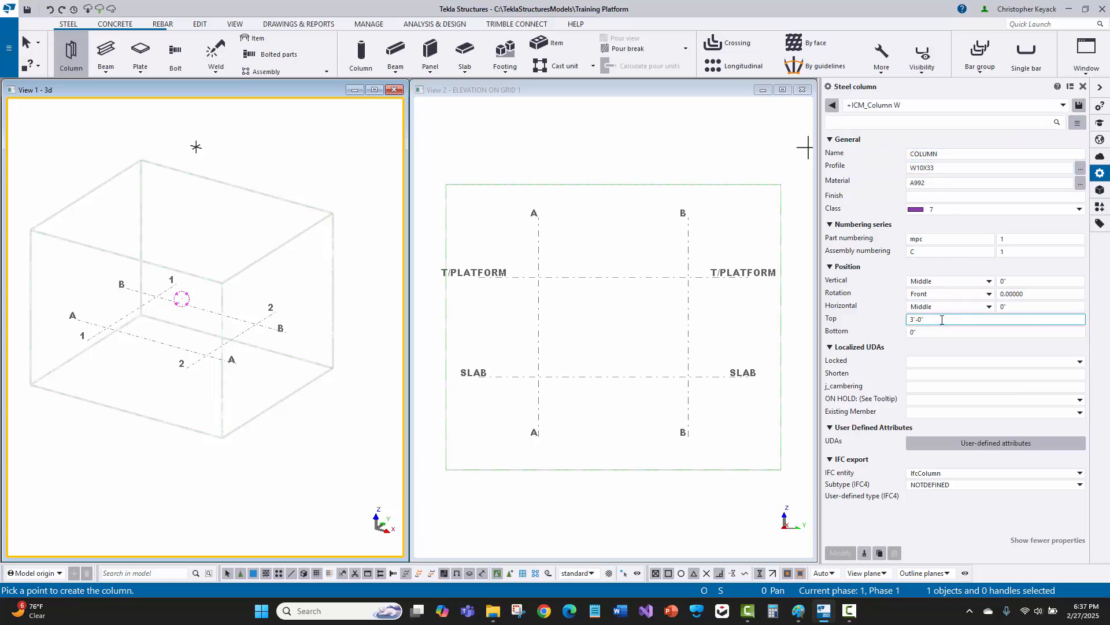
# Step: Set the W column's bottom level to 100' and top level to 110', and save them to the +ICM_Column W properties
pyautogui.press('Tab')
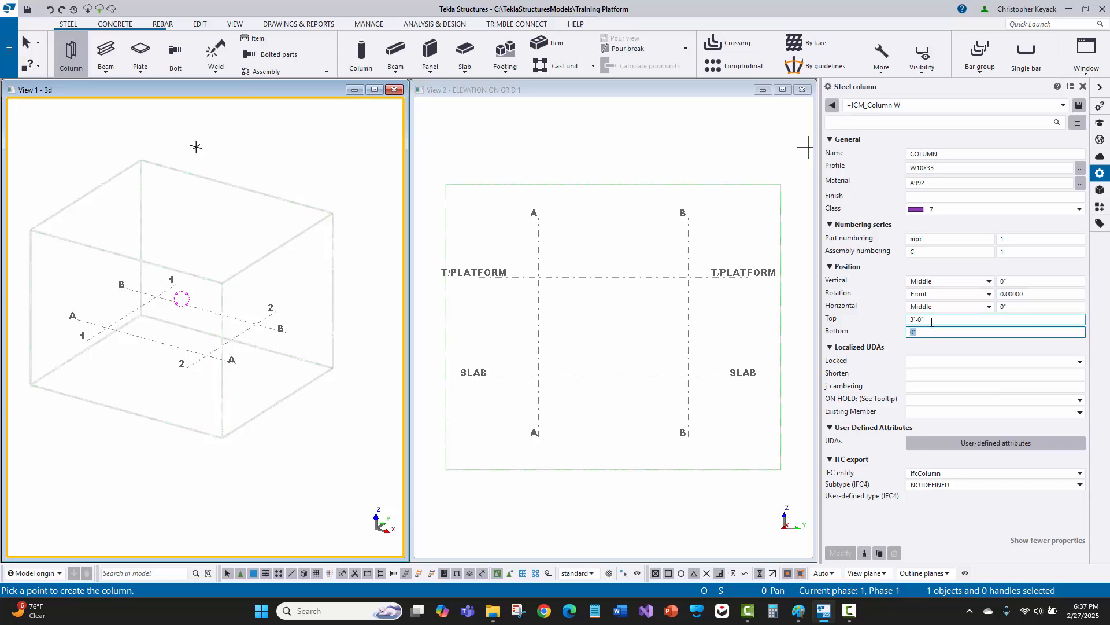
pyautogui.click(933, 320)
pyautogui.press('Tab')
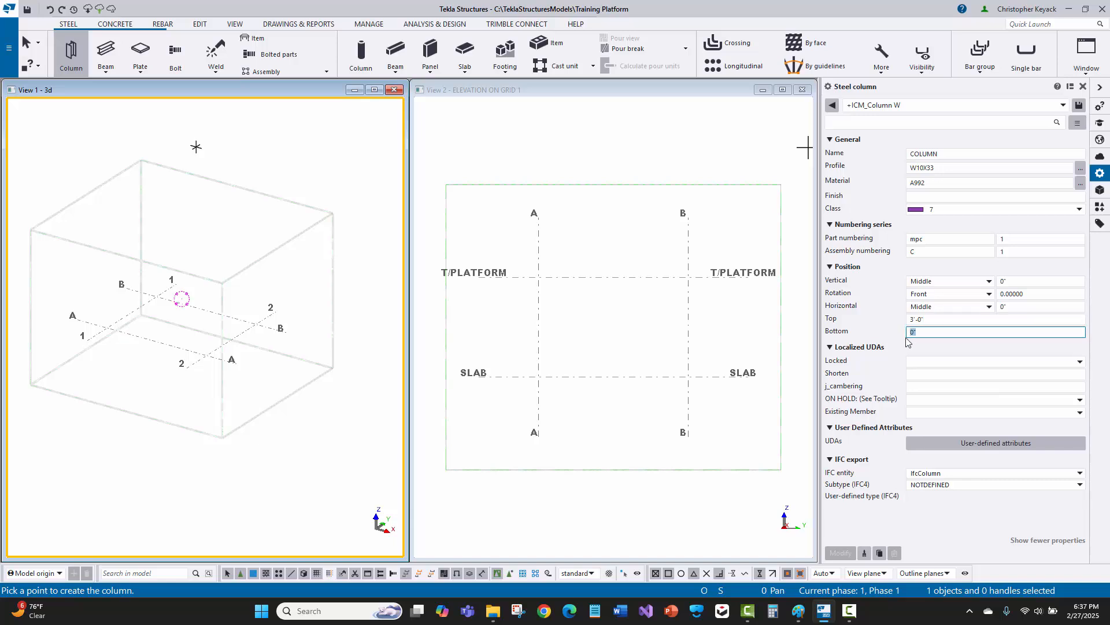
pyautogui.write("100'")
pyautogui.hotkey('shift', 'Tab')
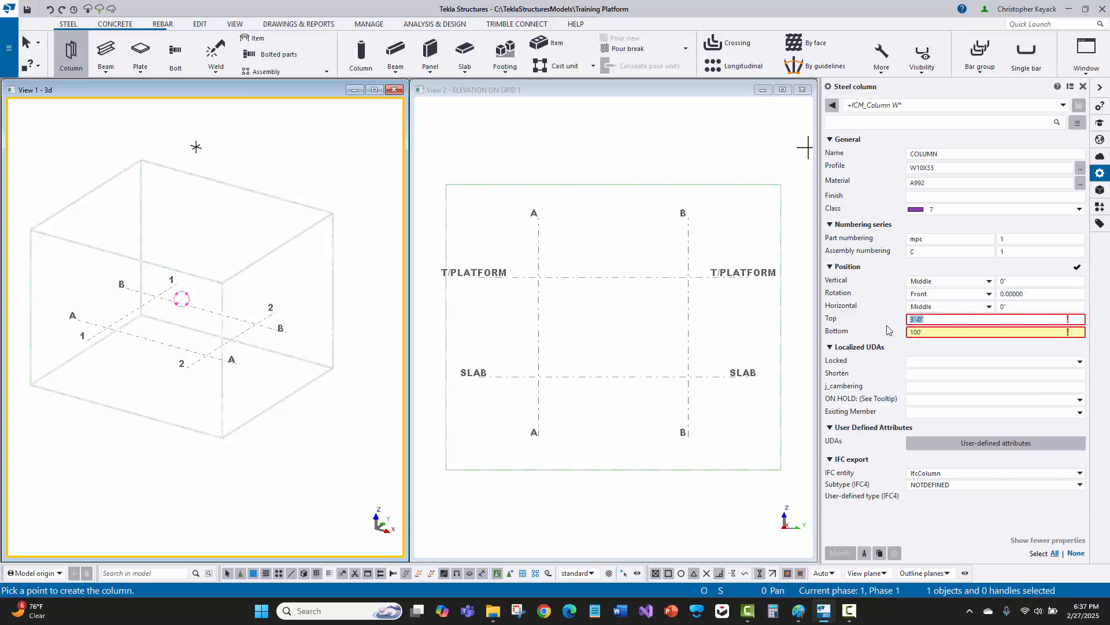
pyautogui.write("110'")
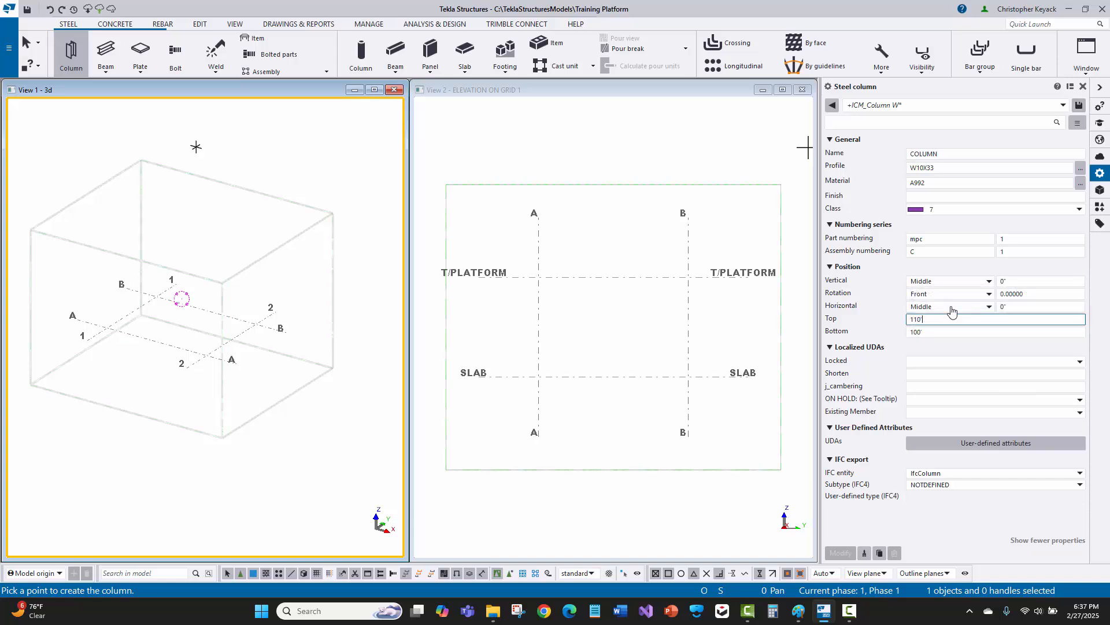
pyautogui.click(1079, 105)
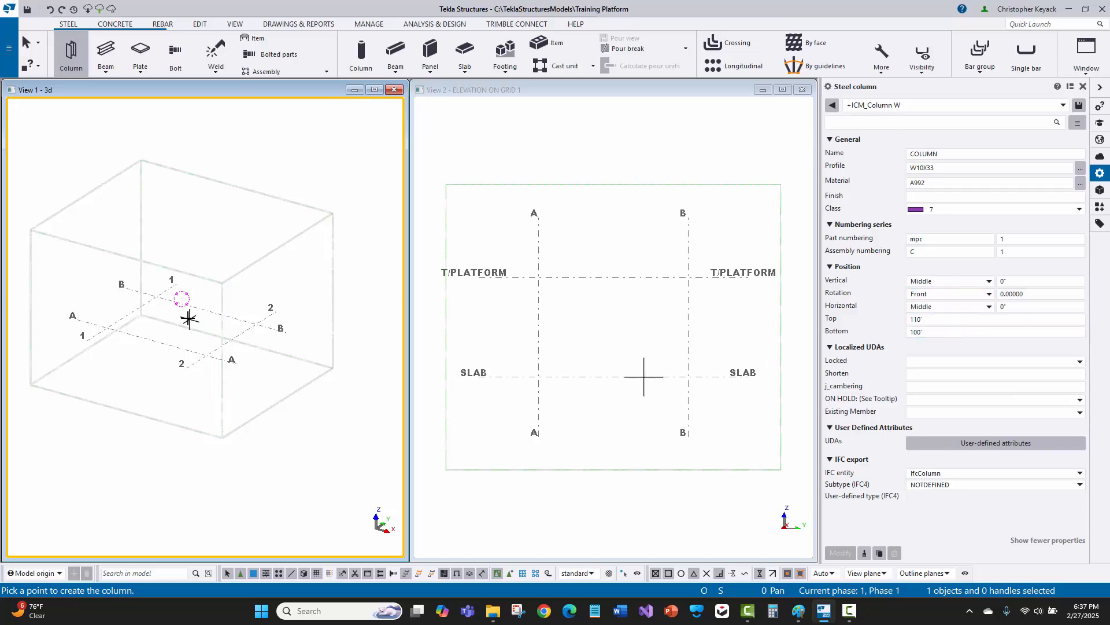
# Step: Load the +ICM_Column HSS properties, set top to 110' and bottom to 100', and save them under the same name
pyautogui.click(925, 111)
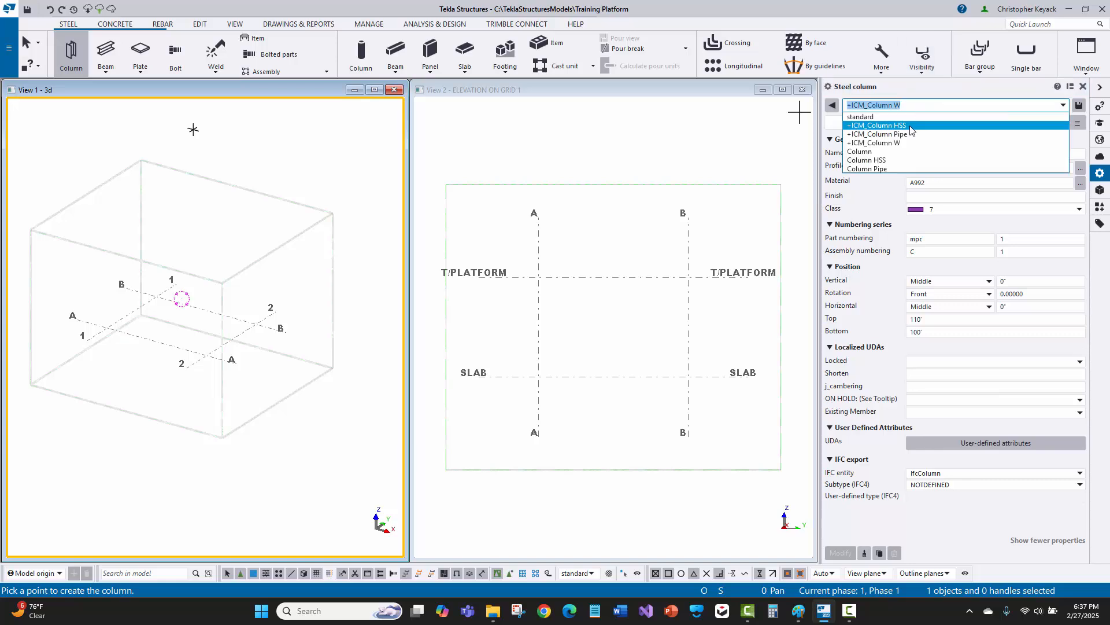
pyautogui.click(911, 126)
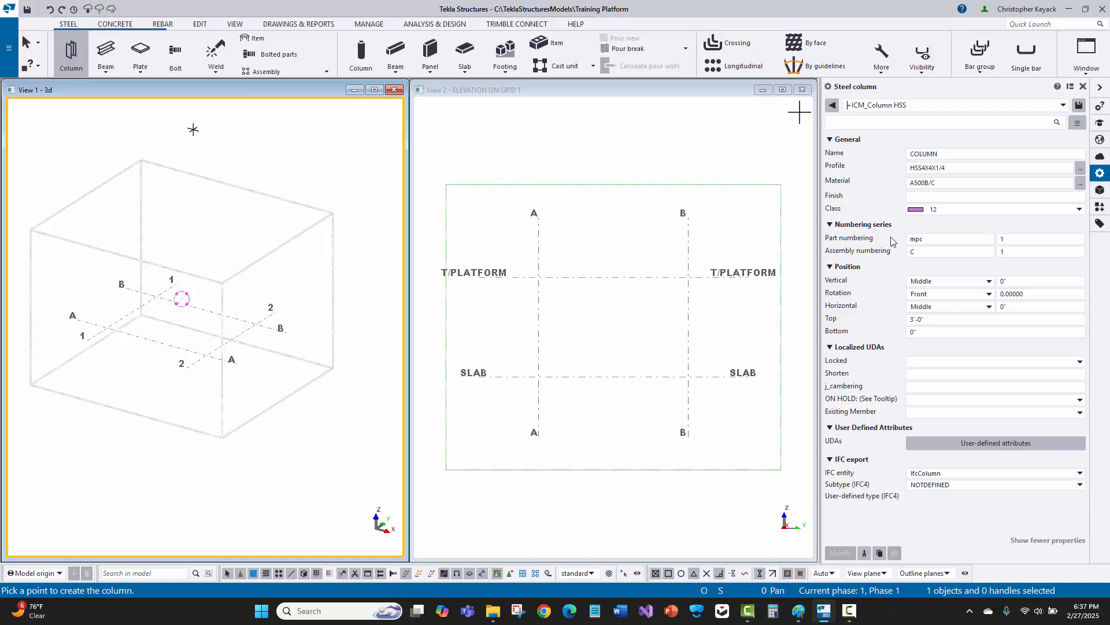
pyautogui.moveTo(928, 322); pyautogui.dragTo(895, 321)
pyautogui.write('1')
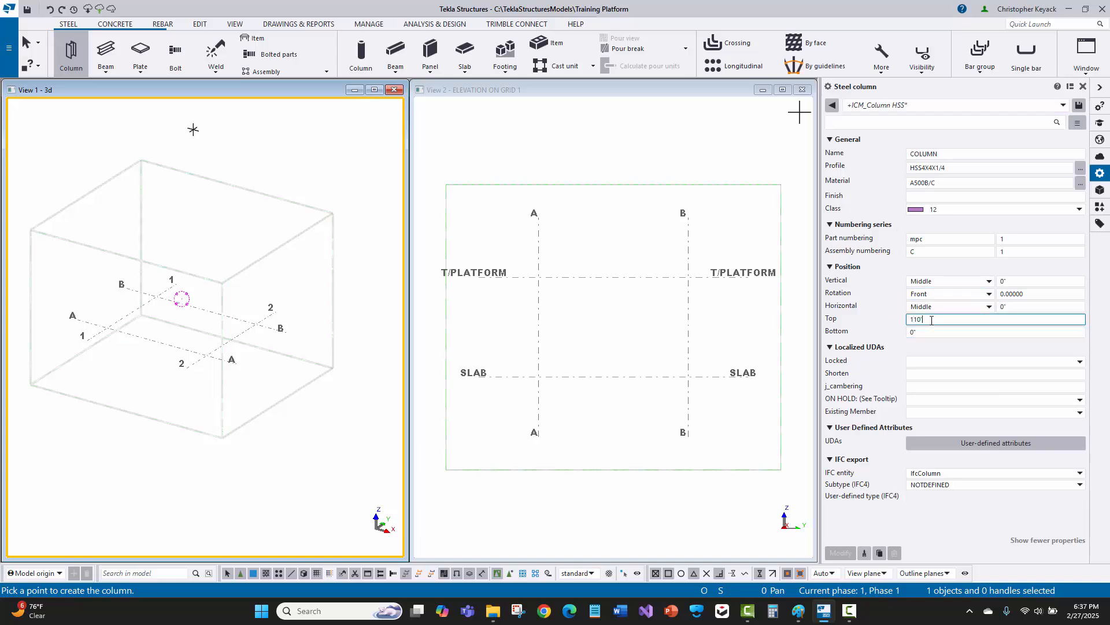
pyautogui.write("10'")
pyautogui.press('Tab')
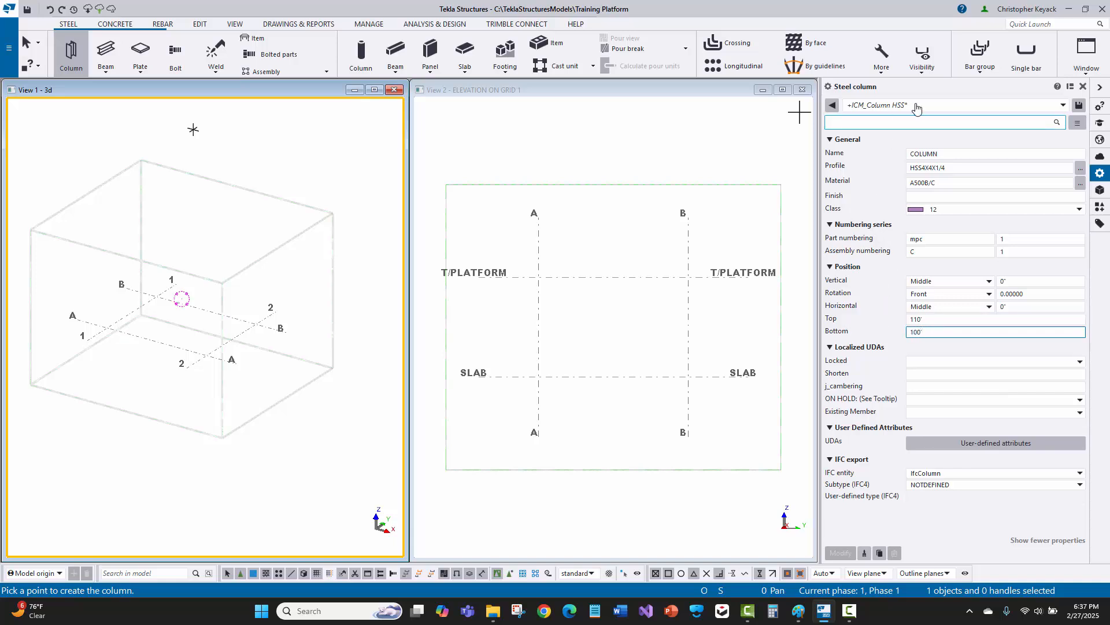
pyautogui.click(1079, 104)
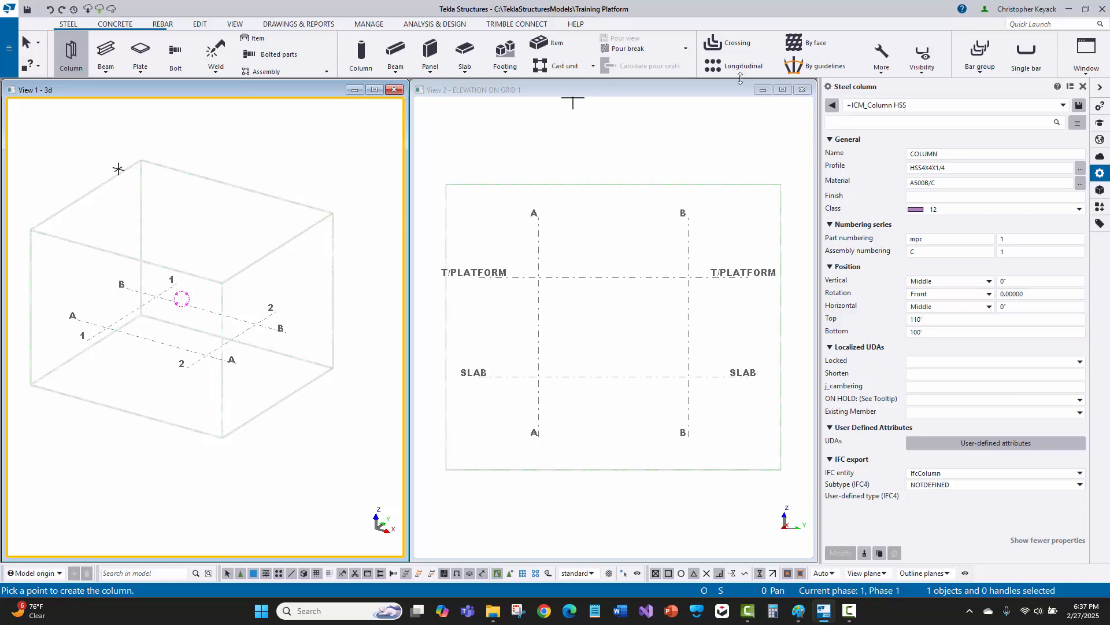
# Step: Close the ELEVATION ON GRID 1 view and maximize the 3d view
pyautogui.click(803, 90)
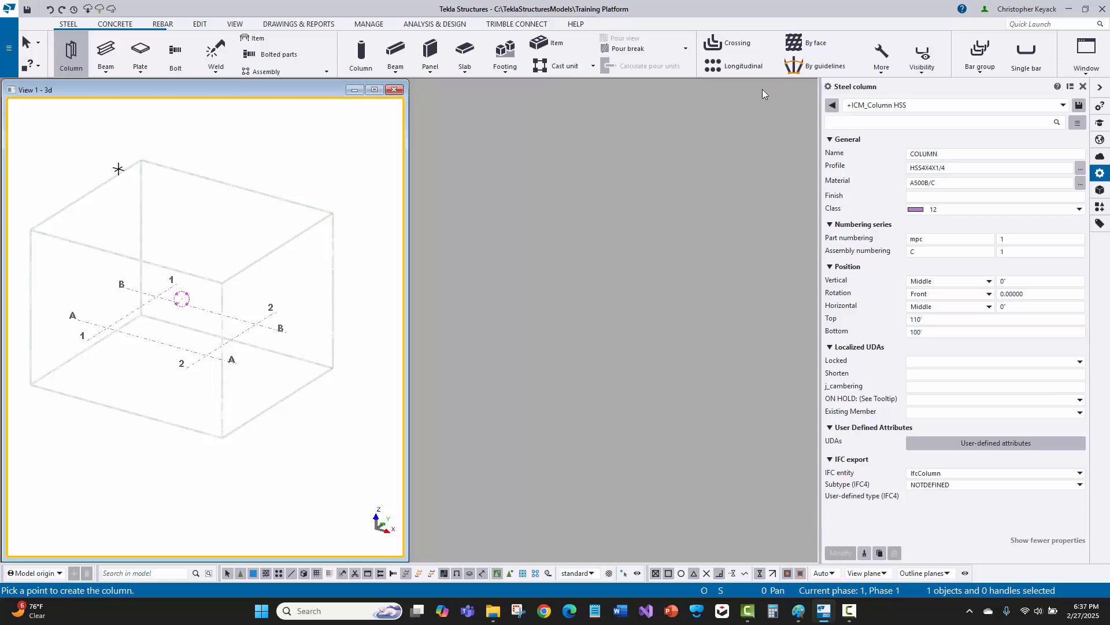
pyautogui.click(375, 90)
pyautogui.scroll(1, 326, 301)
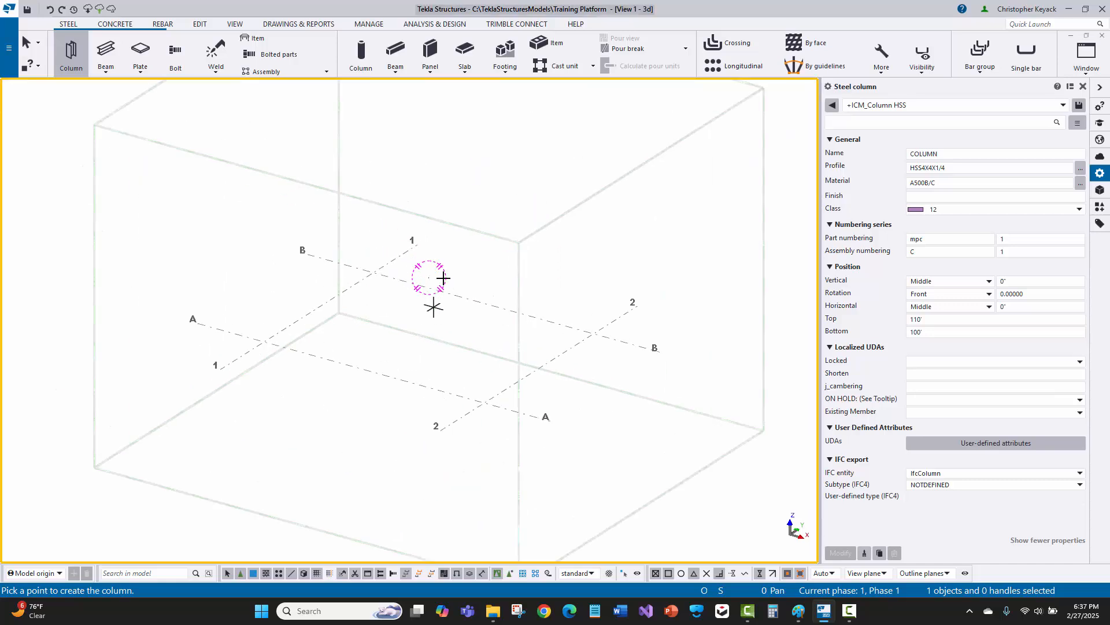
pyautogui.scroll(1, 443, 295)
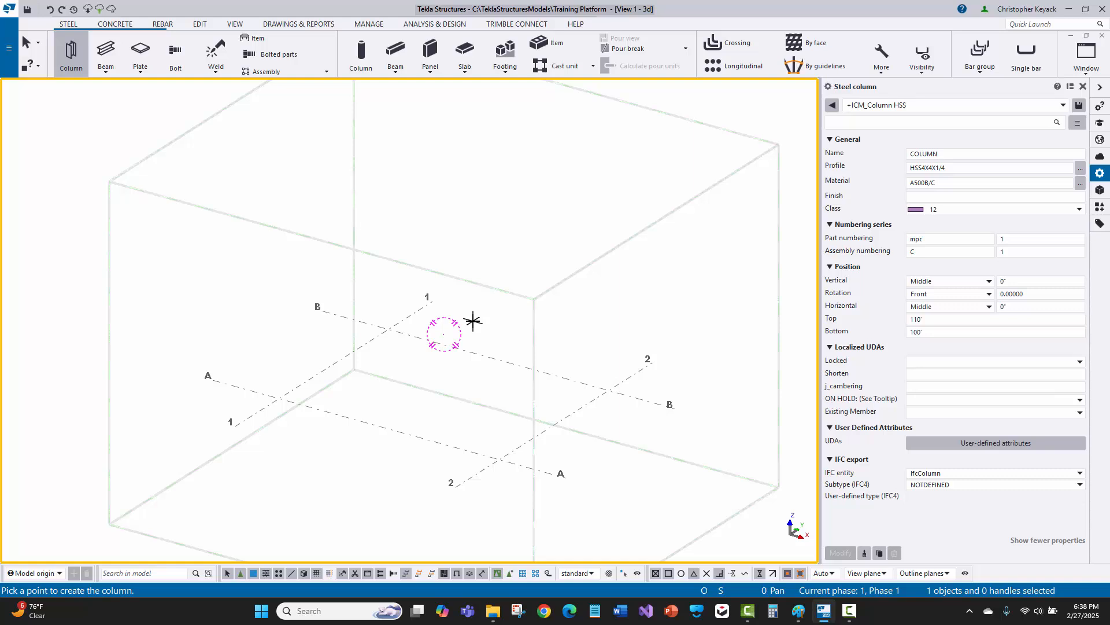
# Step: Place an HSS4X4X1/4 column at the intersection of grids A and 2, and end the column command
pyautogui.hotkey('ctrl', 'p')
pyautogui.scroll(-2, 449, 238)
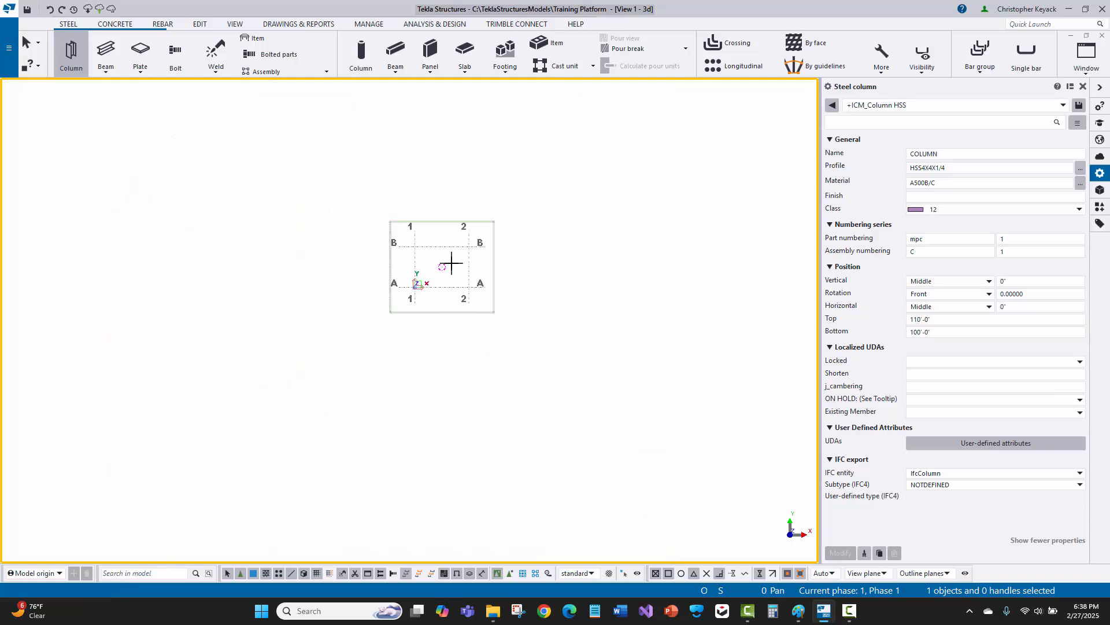
pyautogui.scroll(1, 466, 259)
pyautogui.scroll(2, 443, 258)
pyautogui.hotkey('ctrl', 'p')
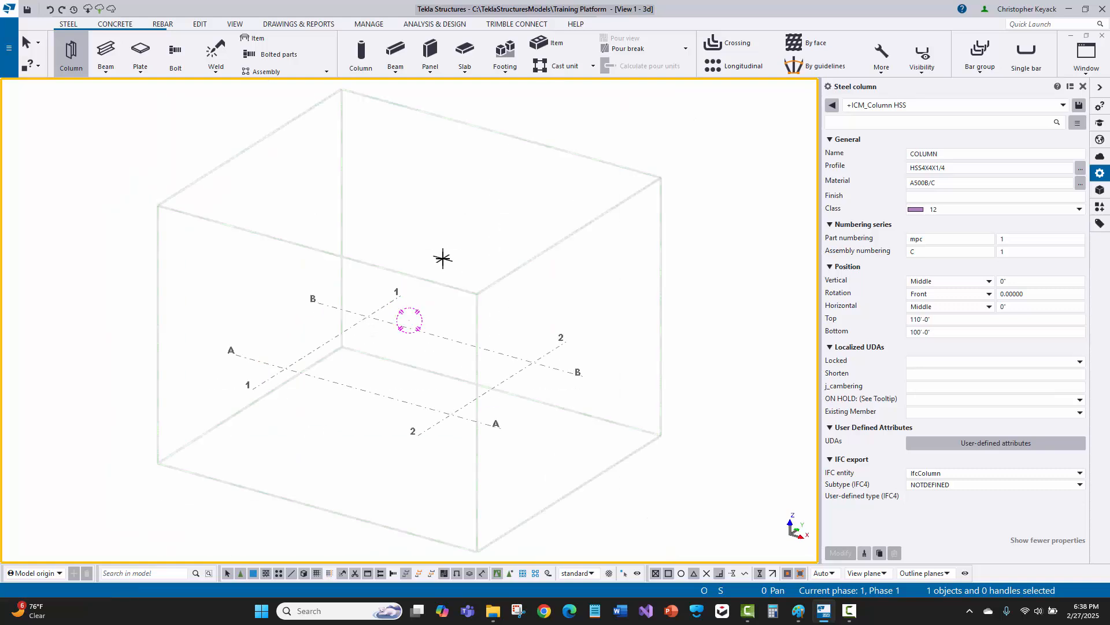
pyautogui.scroll(3, 394, 412)
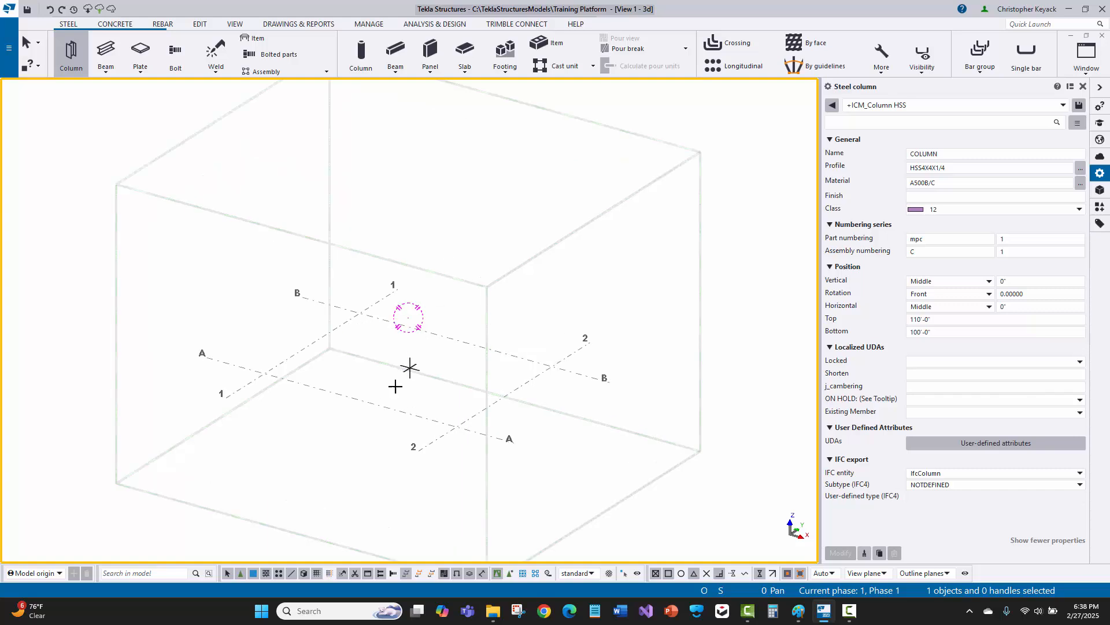
pyautogui.click(477, 431)
pyautogui.scroll(1, 422, 362)
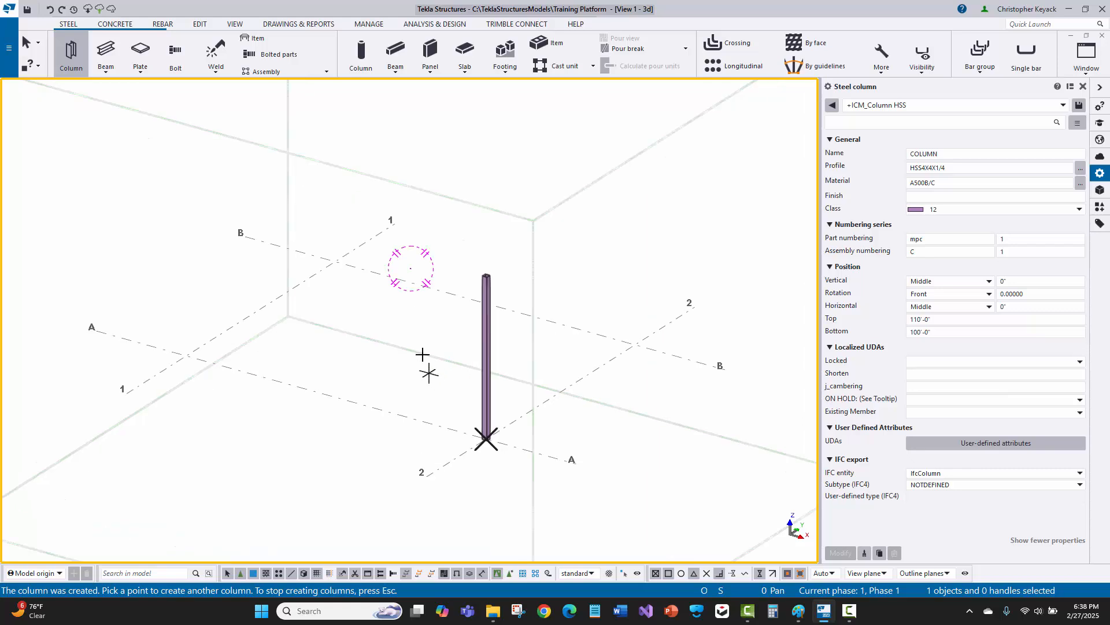
pyautogui.rightClick(415, 319)
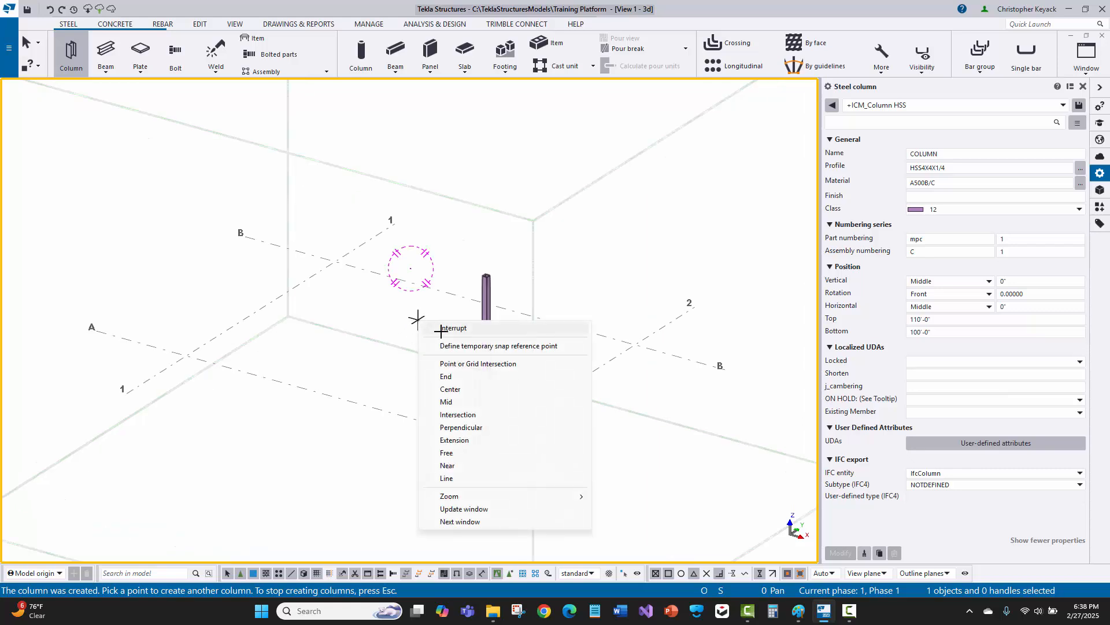
pyautogui.click(439, 328)
# Step: Select the new HSS column to check its length and profile, and clear the selection
pyautogui.scroll(2, 553, 379)
pyautogui.click(464, 394)
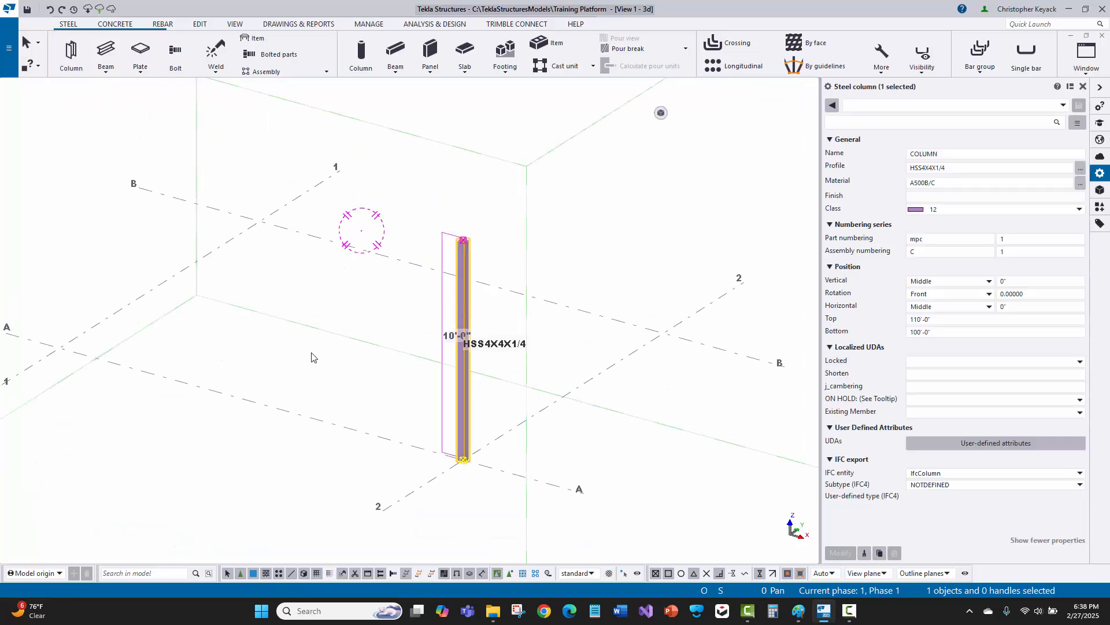
pyautogui.moveTo(312, 360); pyautogui.dragTo(369, 358, button='middle')
pyautogui.click(371, 356)
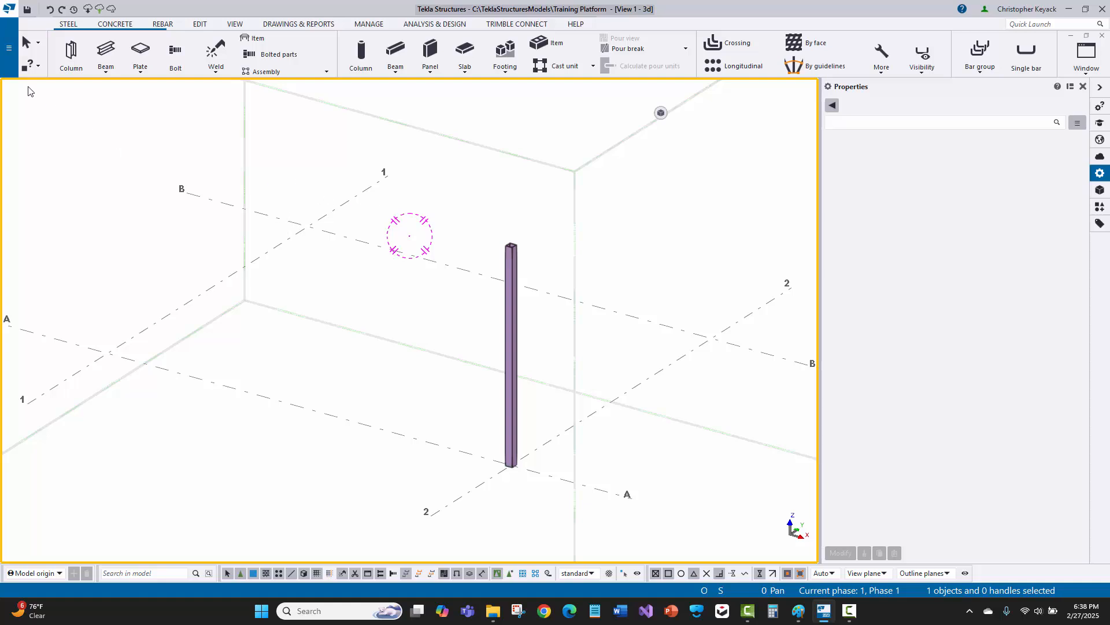
# Step: Set the project number to 25001 and the project name to TRAINING PLATFORM in the project properties, and apply the changes
pyautogui.click(8, 48)
pyautogui.click(56, 266)
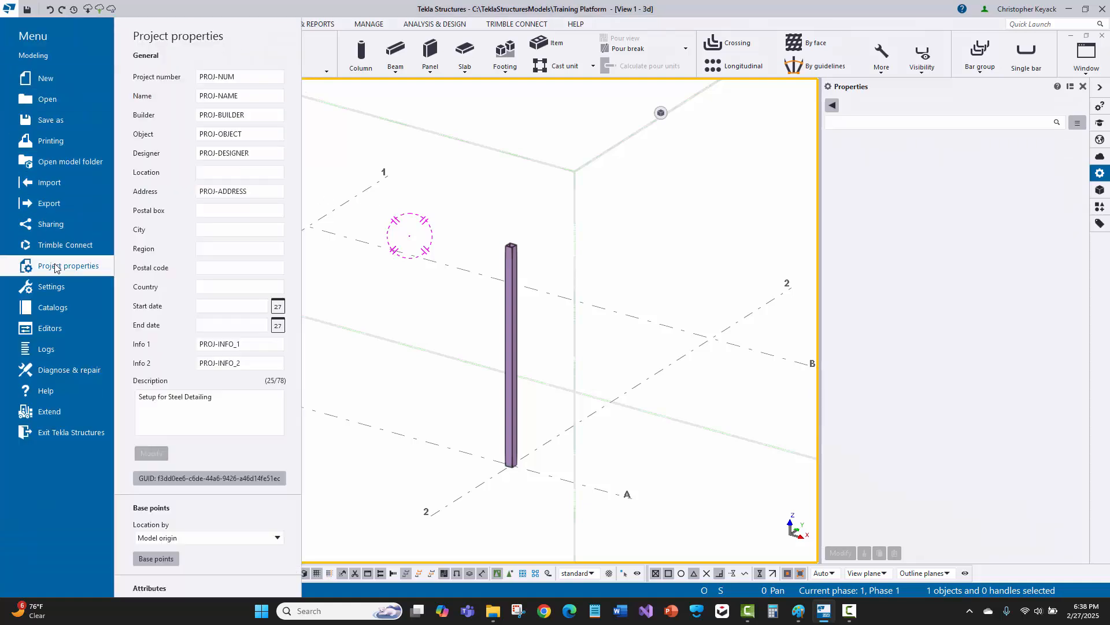
pyautogui.moveTo(243, 77); pyautogui.dragTo(161, 72)
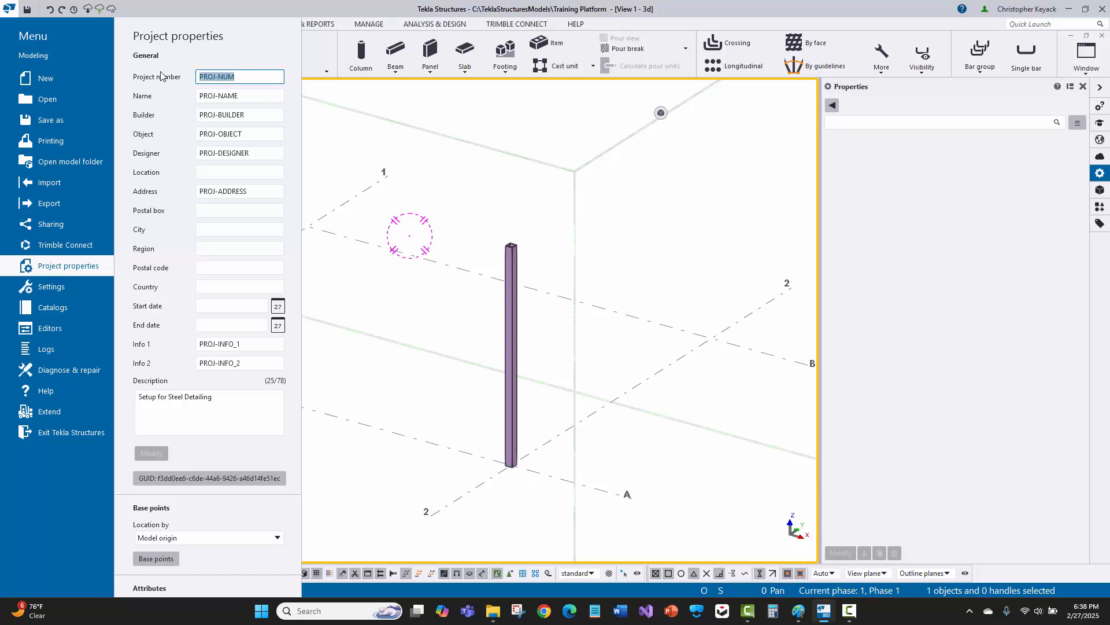
pyautogui.write('2500')
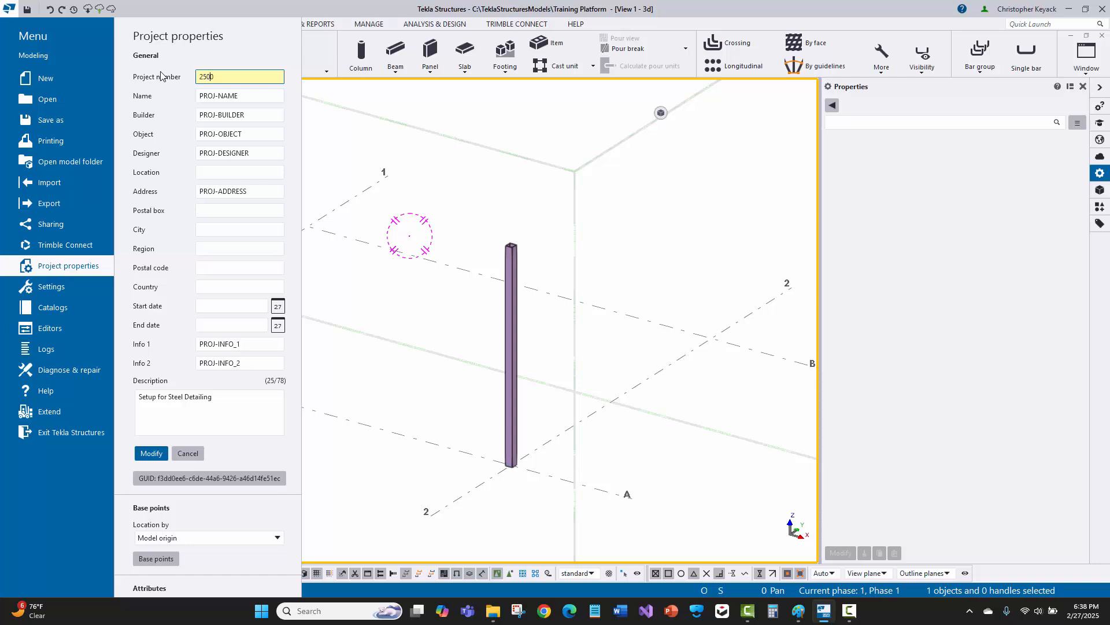
pyautogui.write('1')
pyautogui.moveTo(245, 96); pyautogui.dragTo(157, 92)
pyautogui.press('BackSpace')
pyautogui.press('BackSpace')
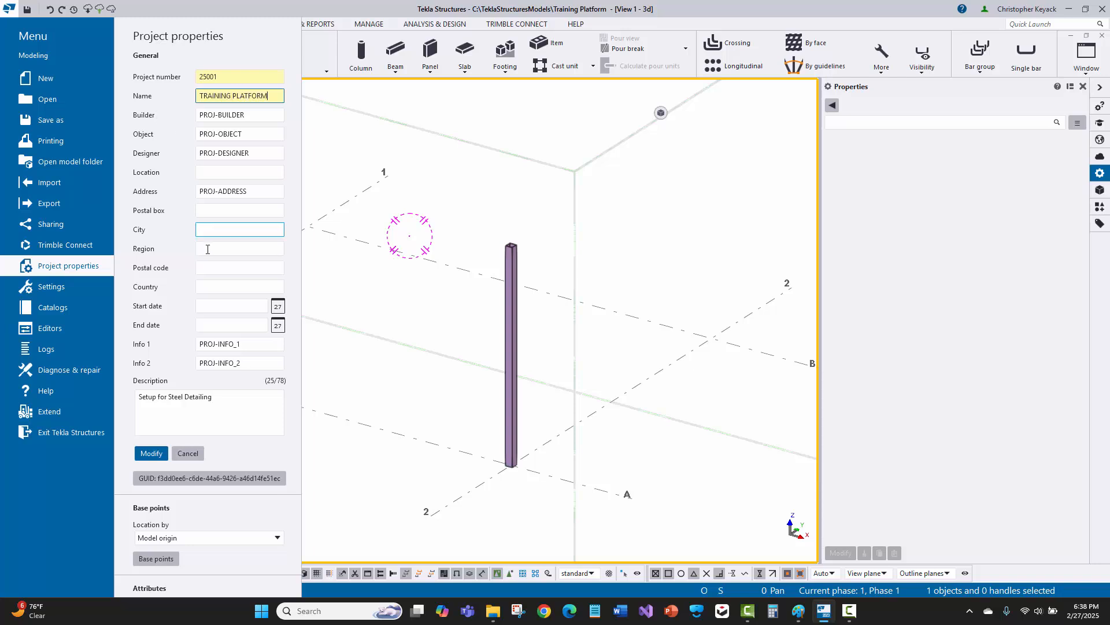
pyautogui.click(150, 454)
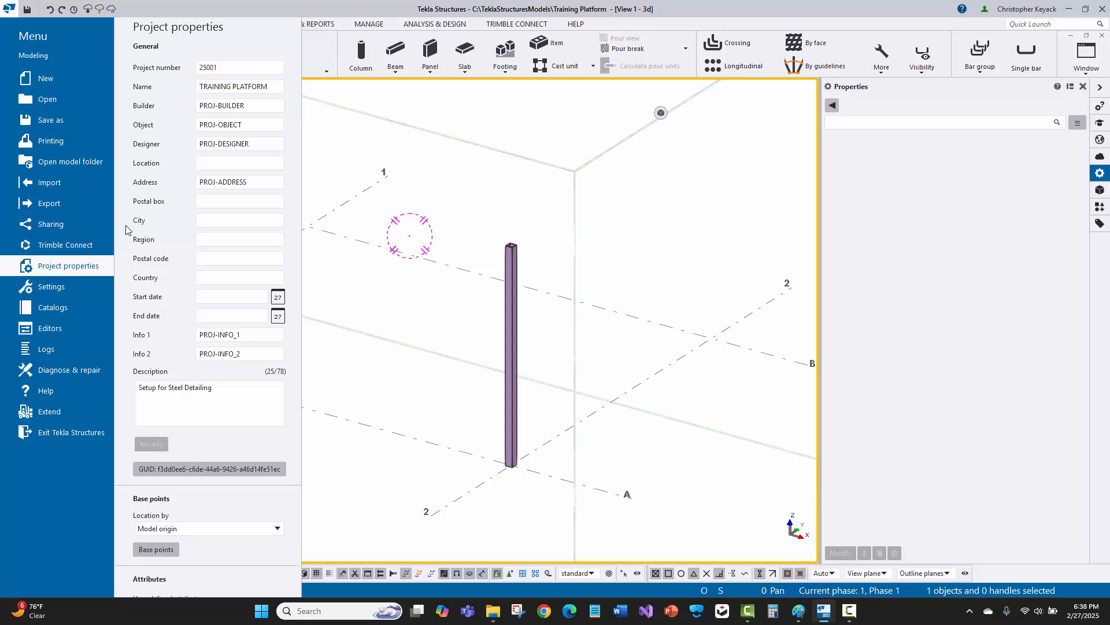
# Step: Review the project north direction in the orientation mark options against the model in plan, and confirm the options
pyautogui.click(60, 289)
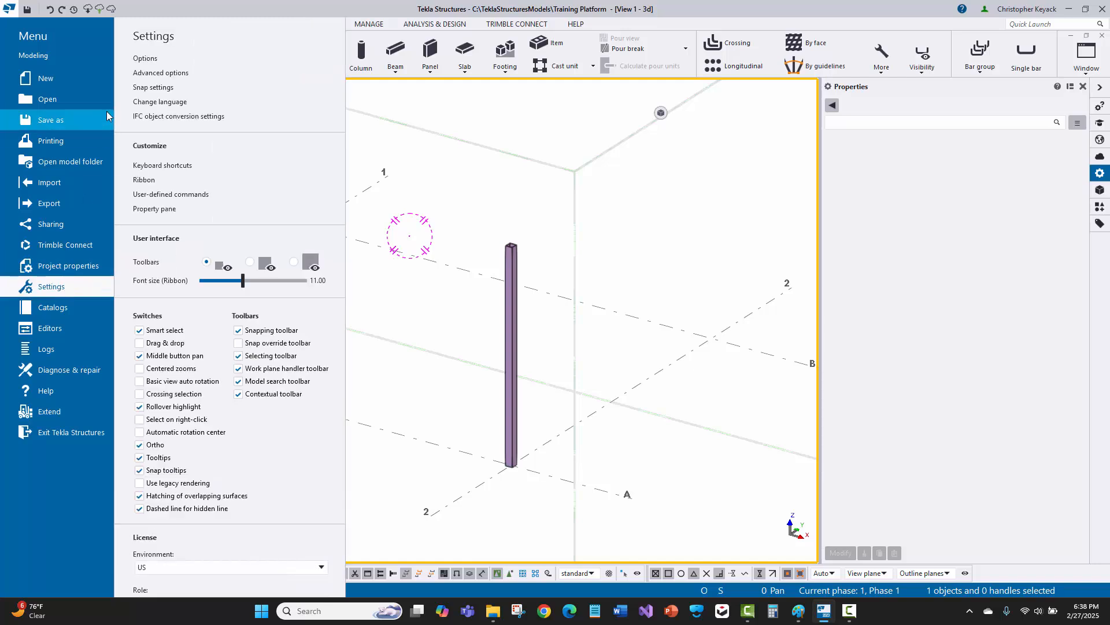
pyautogui.click(143, 58)
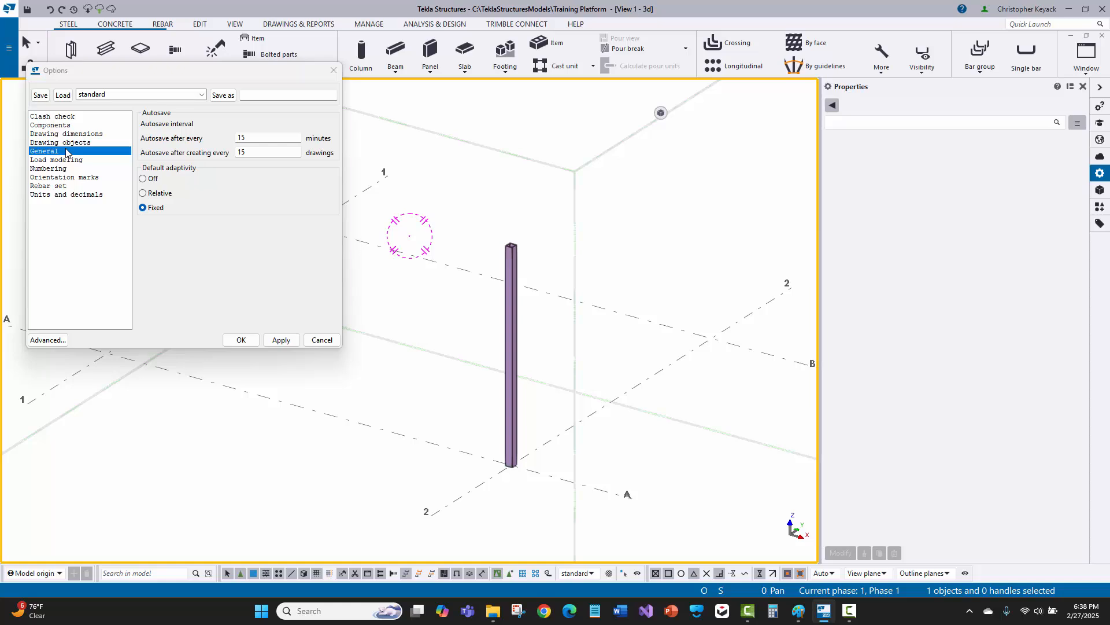
pyautogui.click(70, 178)
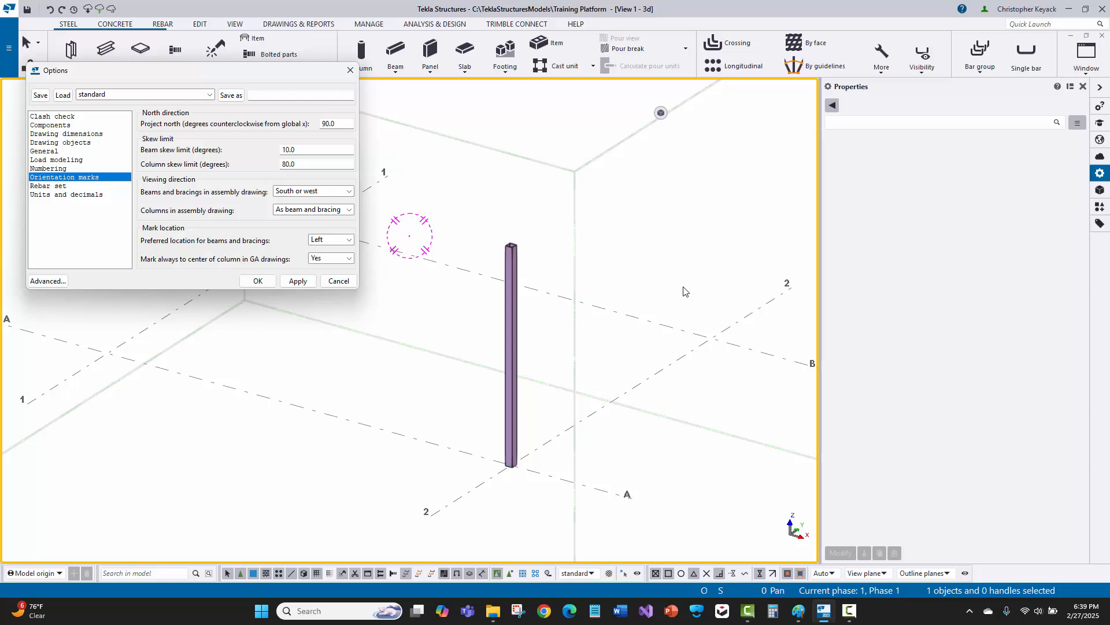
pyautogui.doubleClick(327, 124)
pyautogui.click(334, 124)
pyautogui.moveTo(668, 252); pyautogui.dragTo(682, 269, button='middle')
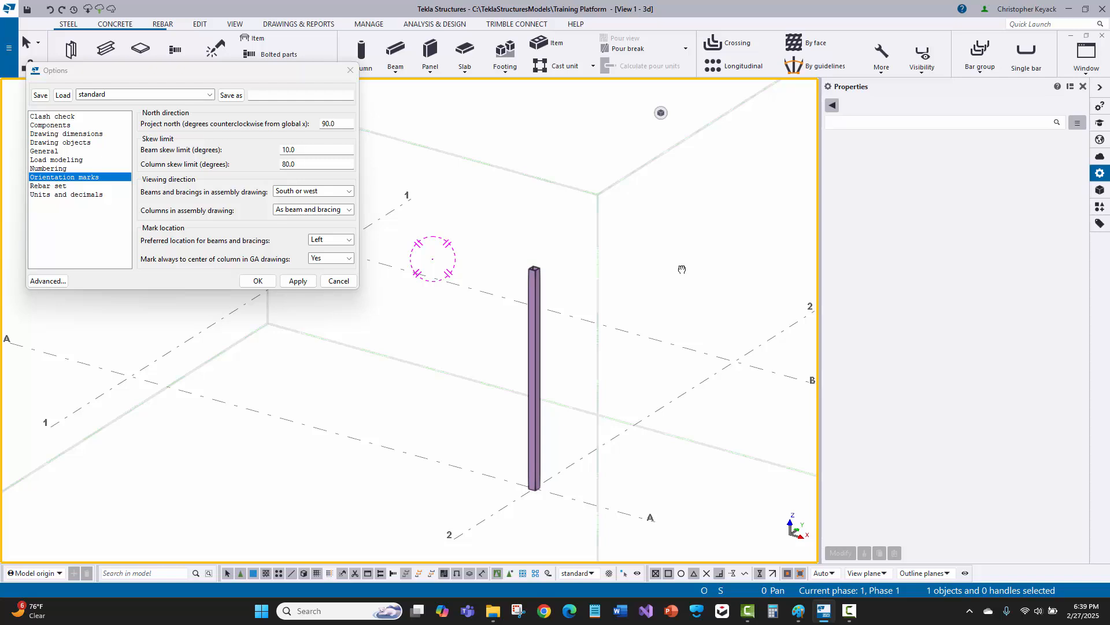
pyautogui.hotkey('ctrl', 'p')
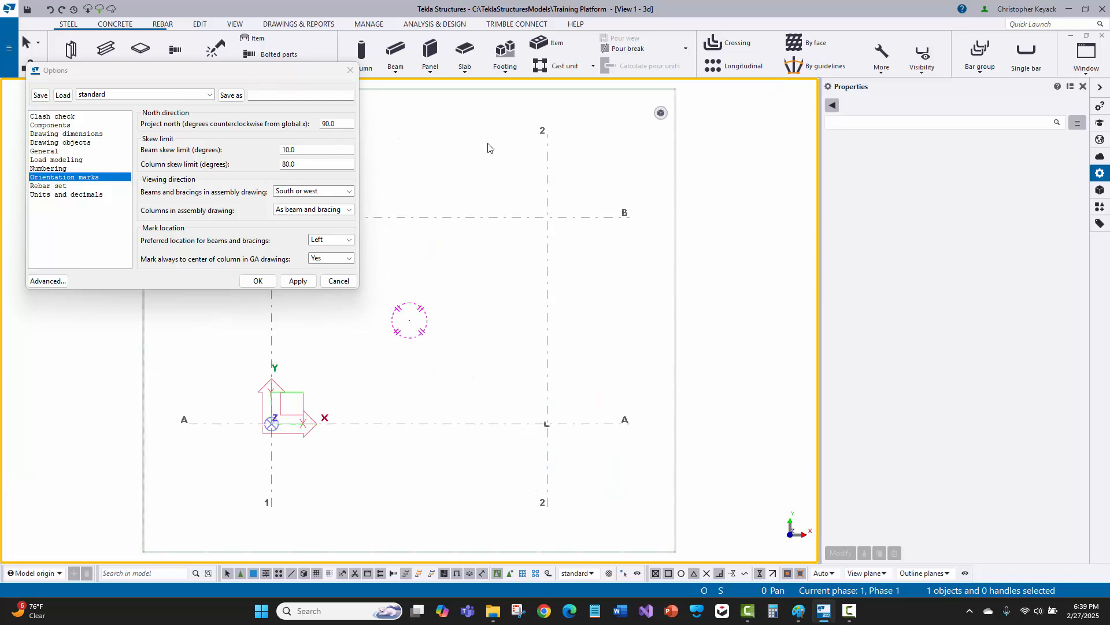
pyautogui.click(294, 283)
pyautogui.click(257, 281)
# Step: Select the HSS4X4X1/4 column at grids A and 2 and change its rotation to Top
pyautogui.scroll(2, 532, 427)
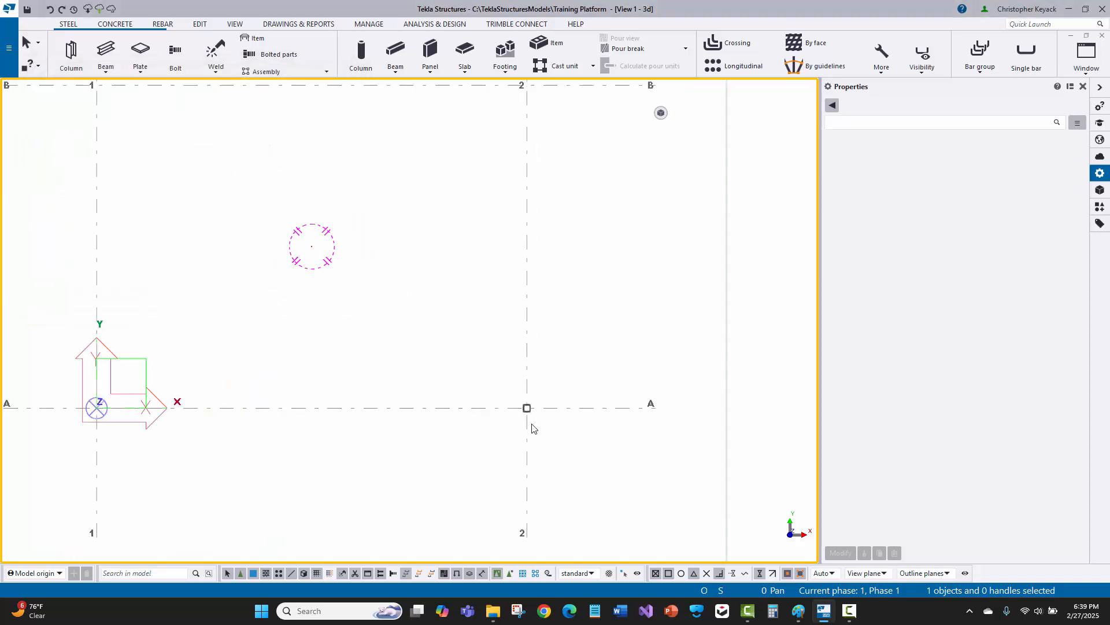
pyautogui.scroll(3, 532, 428)
pyautogui.click(543, 412)
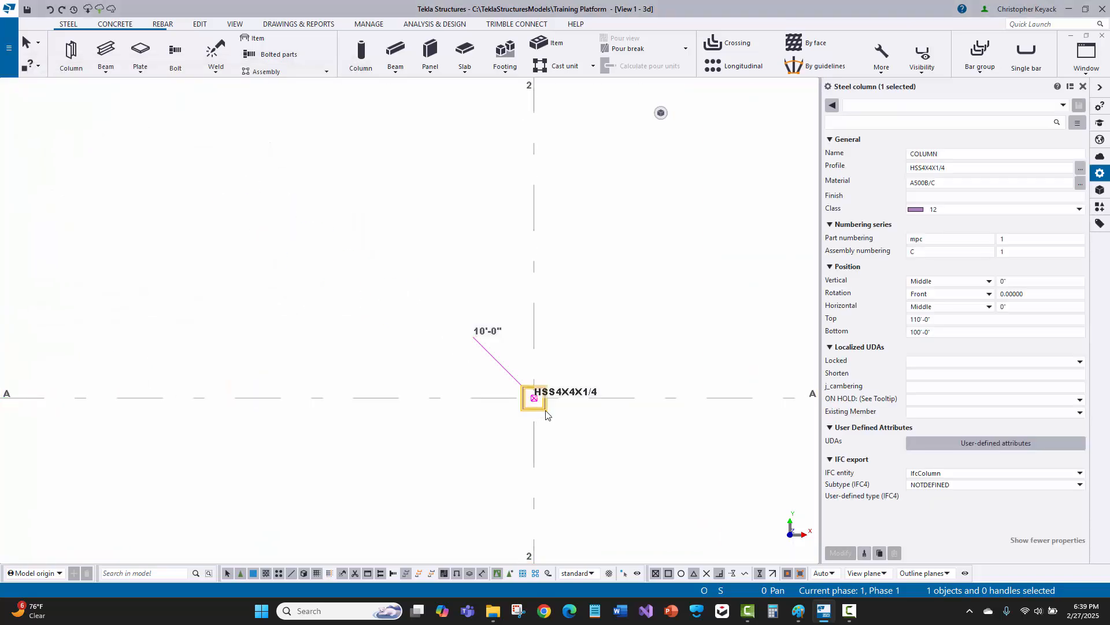
pyautogui.click(914, 296)
pyautogui.click(932, 297)
pyautogui.scroll(2, 548, 417)
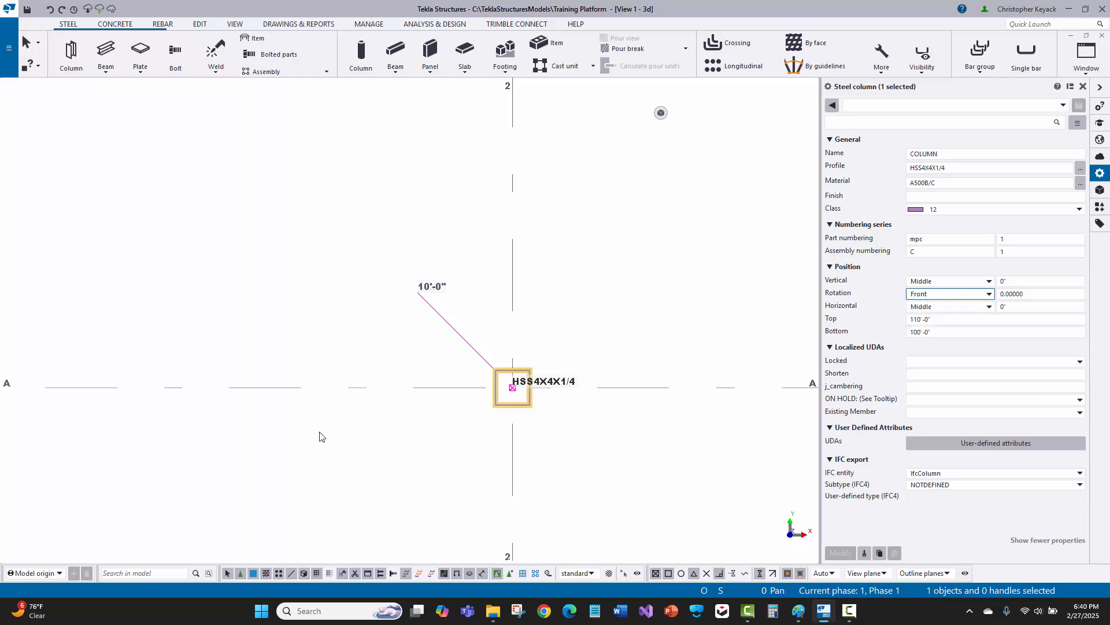
pyautogui.scroll(1, 533, 398)
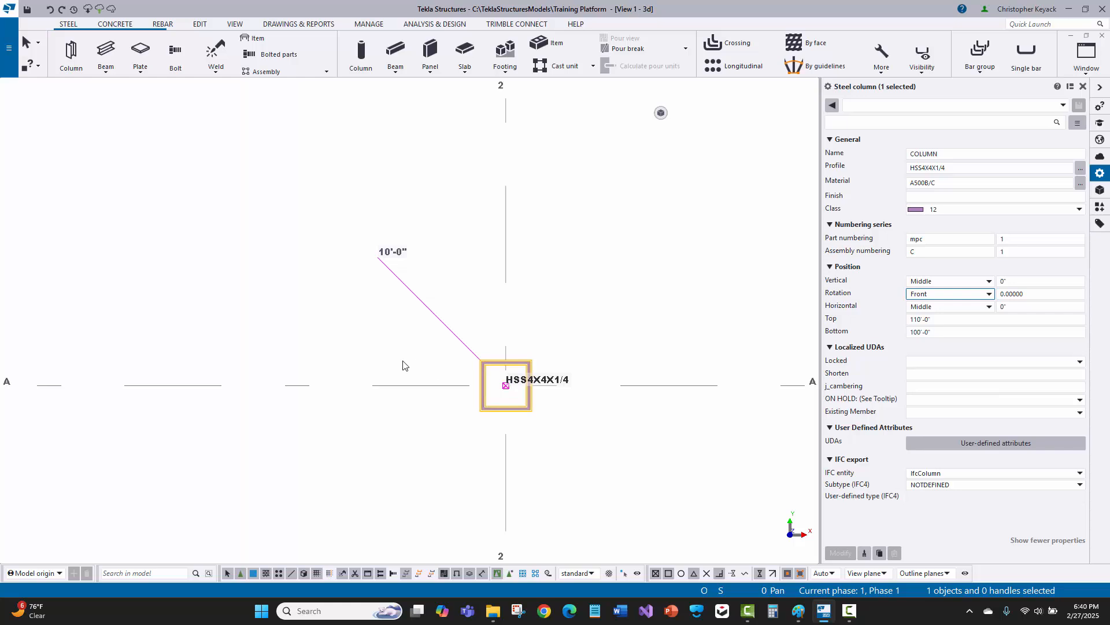
pyautogui.click(932, 295)
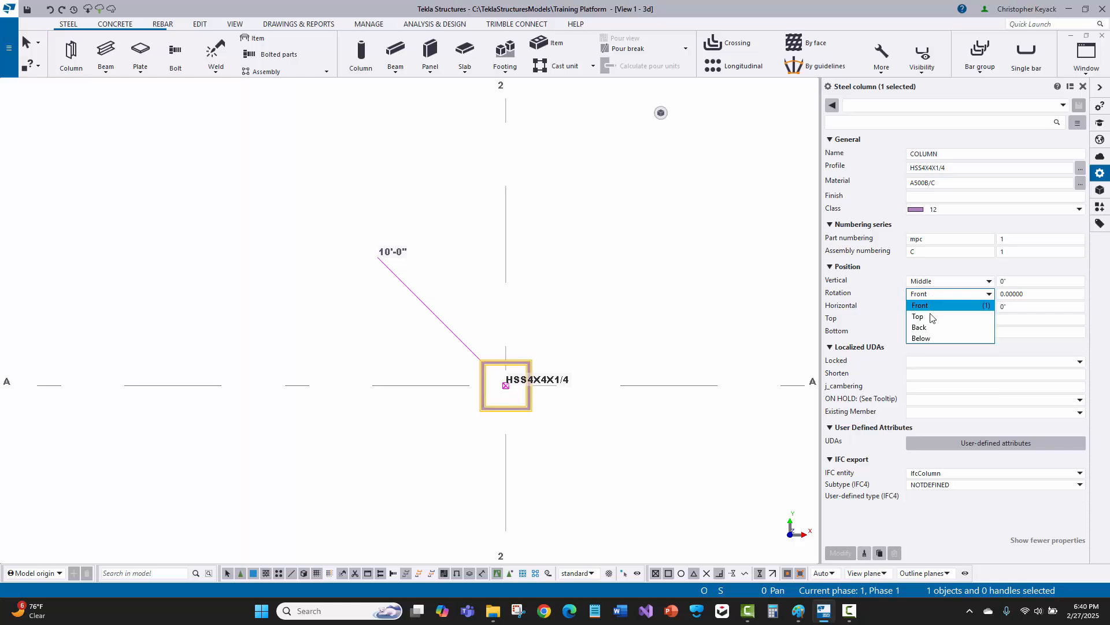
pyautogui.click(930, 317)
pyautogui.click(840, 553)
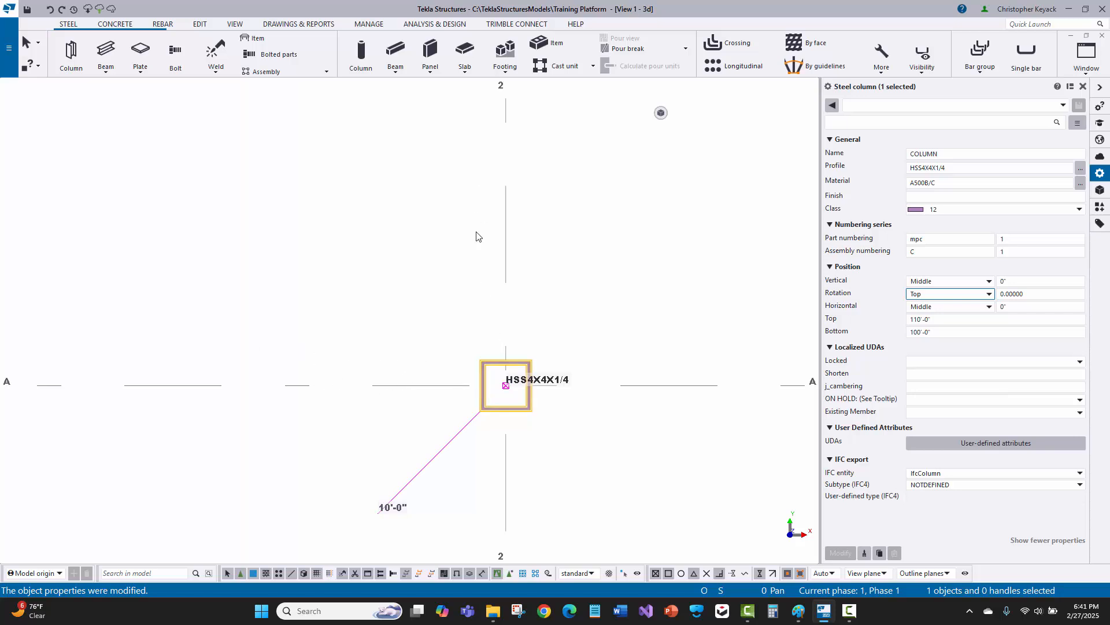
# Step: Clear the column selection and start a new steel column with the +ICM_Column W saved properties loaded
pyautogui.scroll(-3, 399, 229)
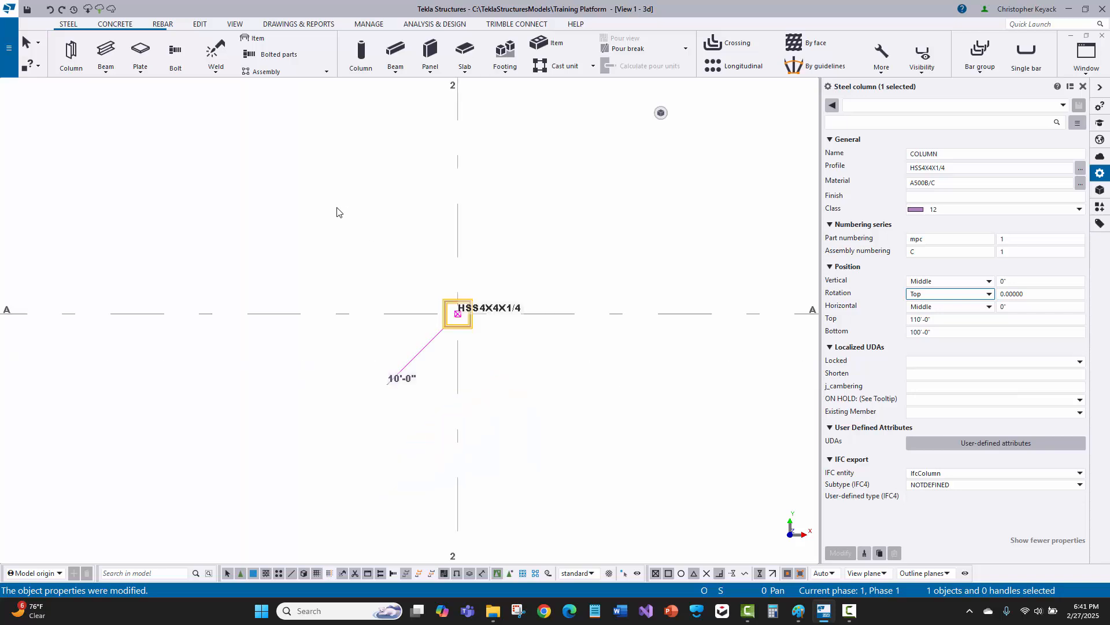
pyautogui.moveTo(337, 211); pyautogui.dragTo(531, 371, button='middle')
pyautogui.scroll(-2, 476, 368)
pyautogui.scroll(-2, 503, 353)
pyautogui.scroll(-3, 480, 352)
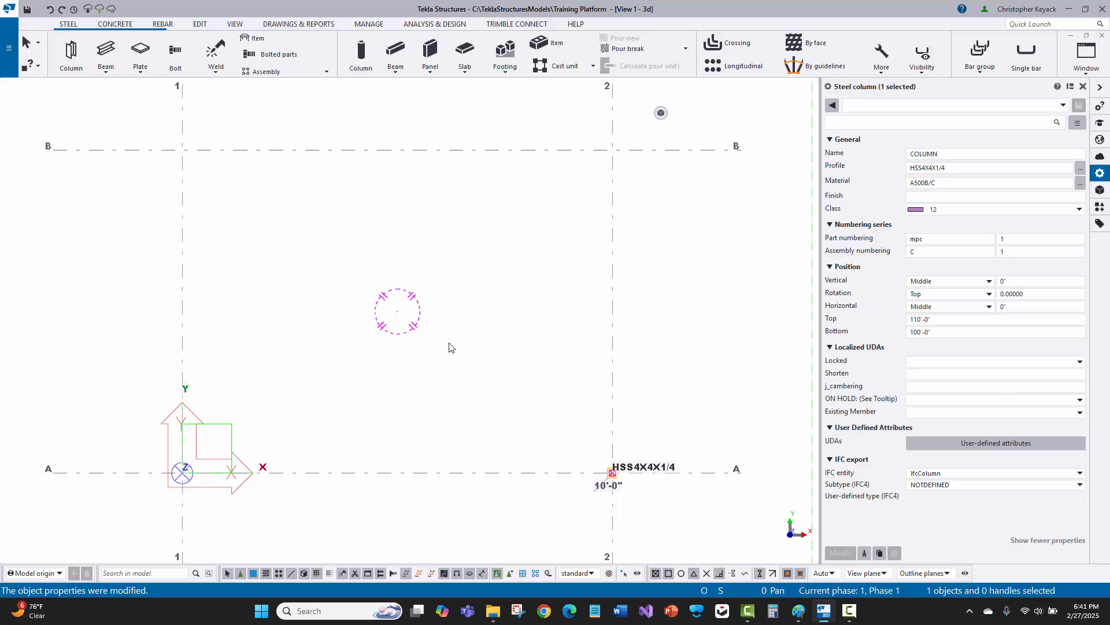
pyautogui.click(478, 317)
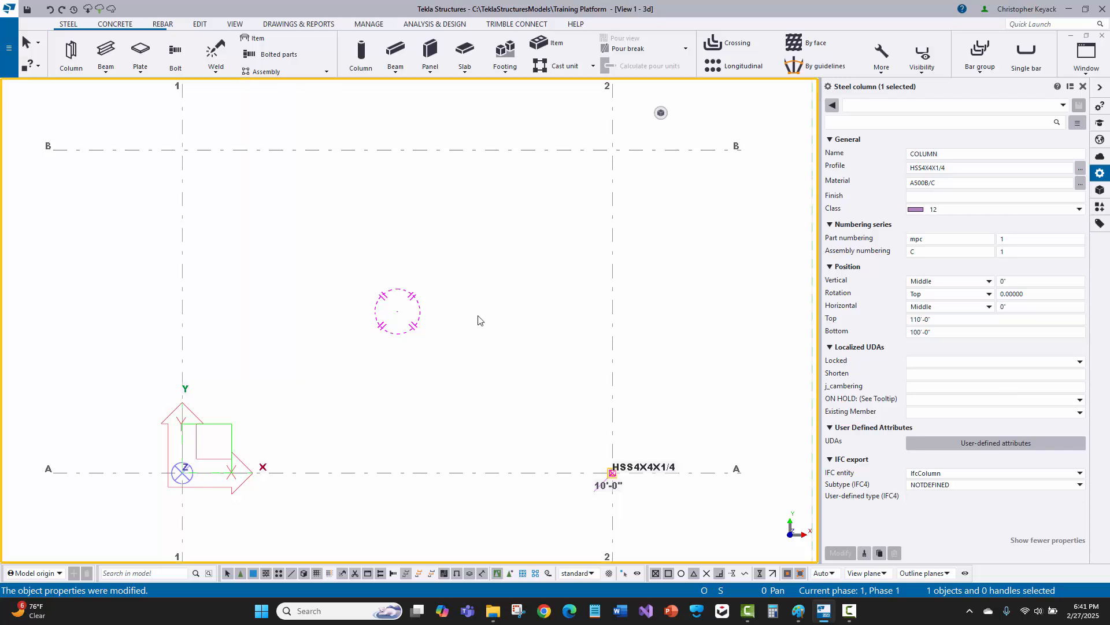
pyautogui.click(71, 47)
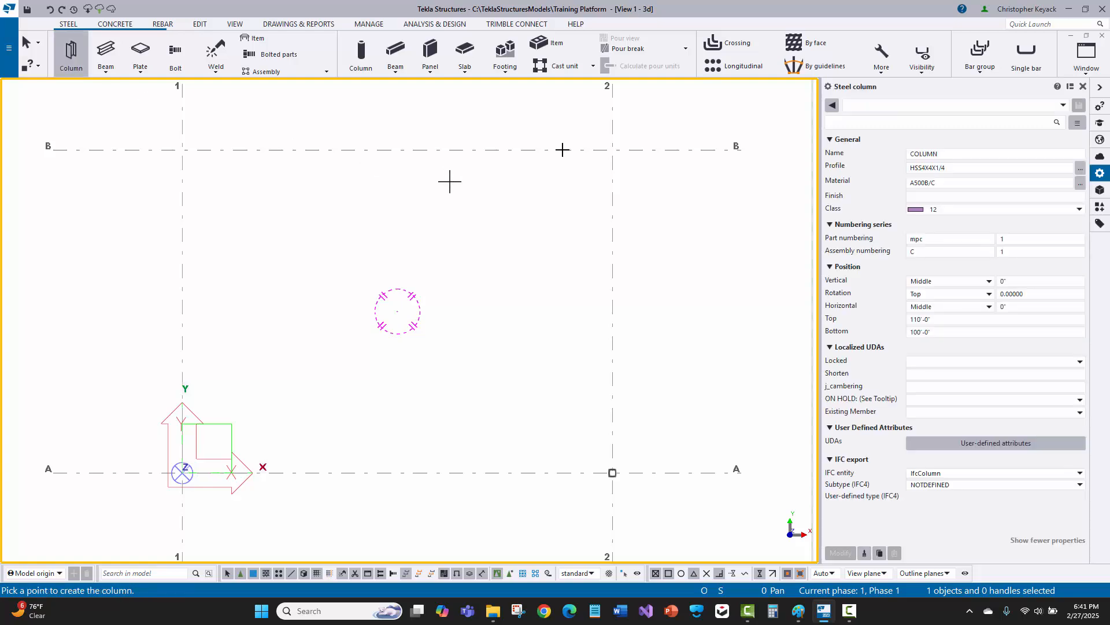
pyautogui.click(902, 105)
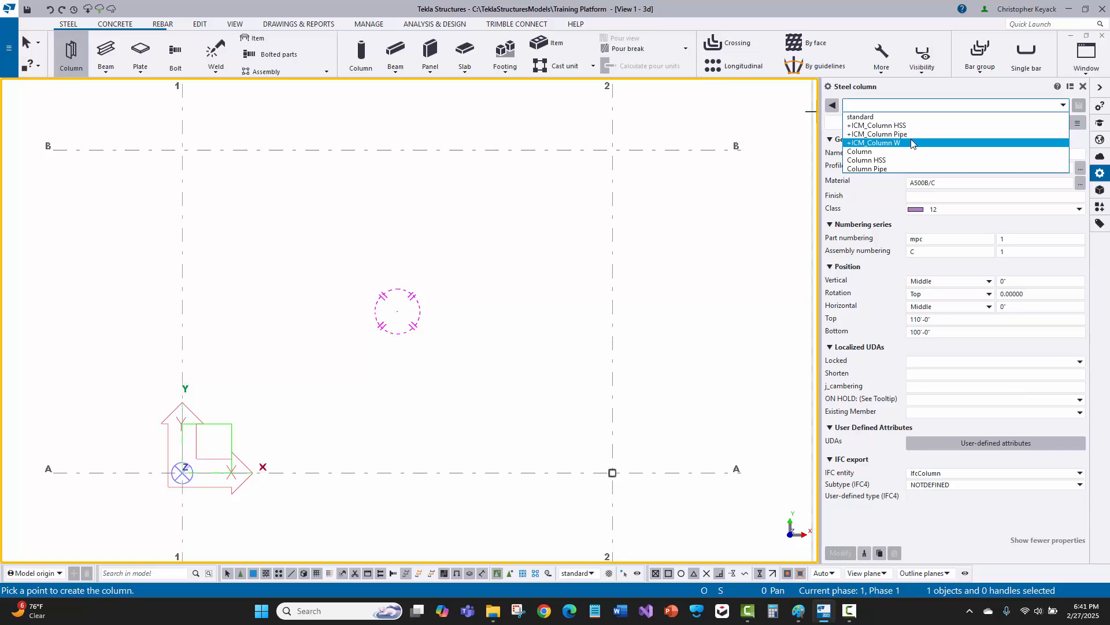
pyautogui.click(907, 125)
pyautogui.click(928, 167)
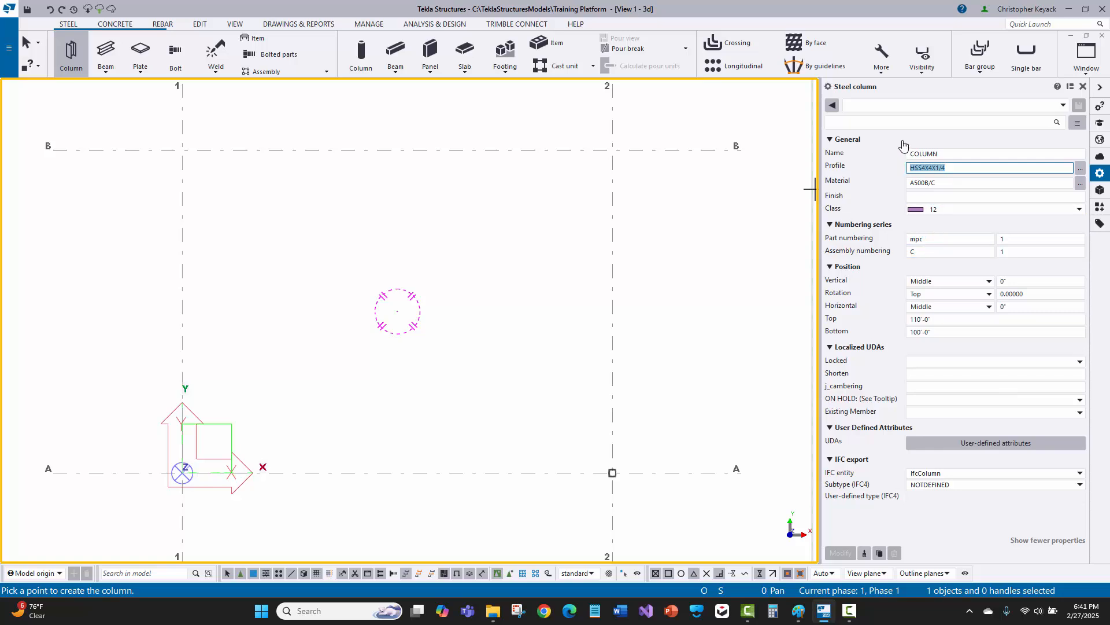
pyautogui.click(887, 107)
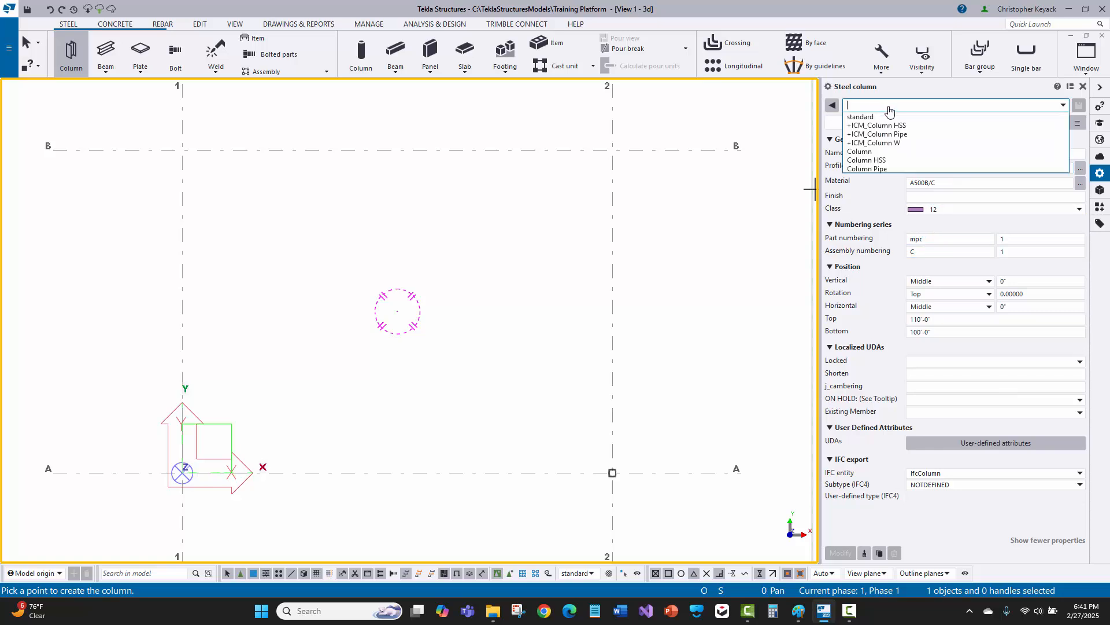
pyautogui.click(907, 143)
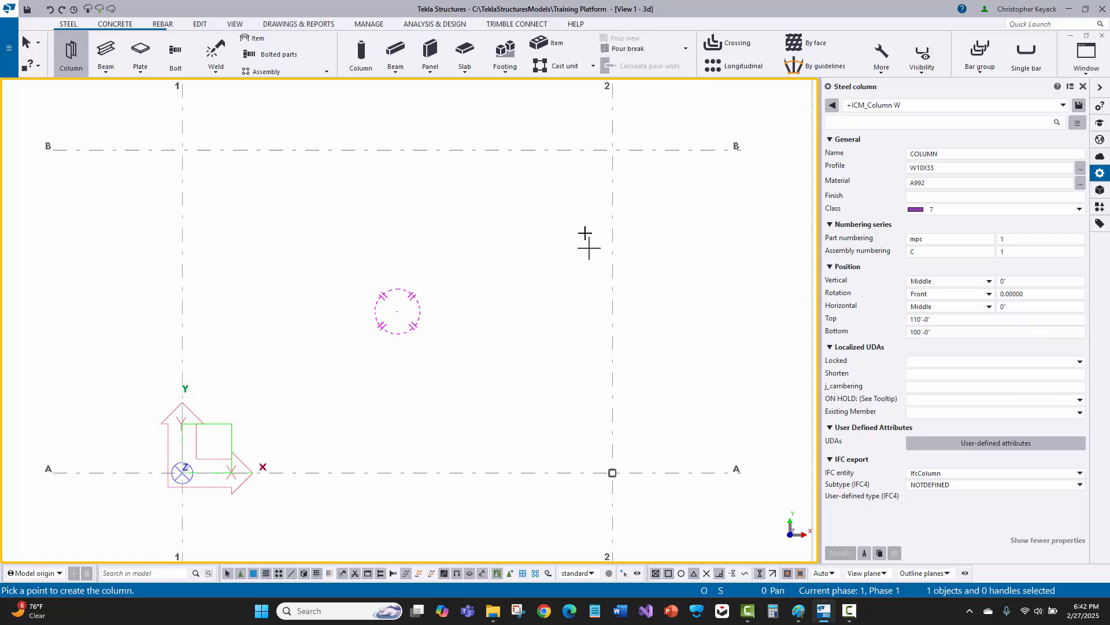
# Step: Place W10X33 columns at grid intersections B-1 and B-2, and end the column command
pyautogui.click(182, 149)
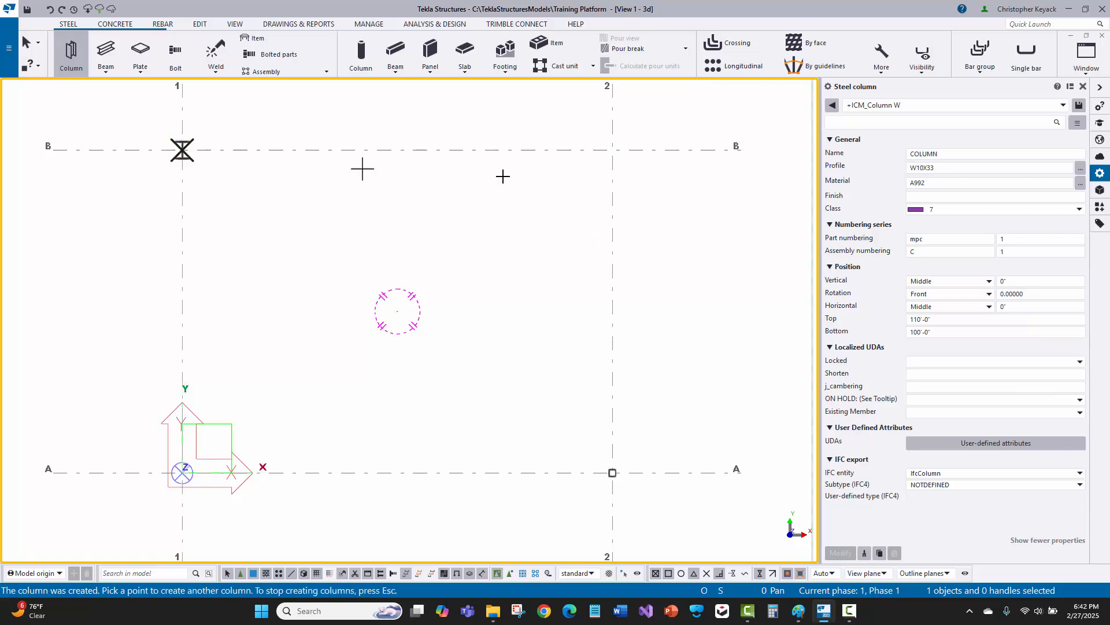
pyautogui.click(613, 149)
pyautogui.scroll(2, 532, 184)
pyautogui.rightClick(532, 184)
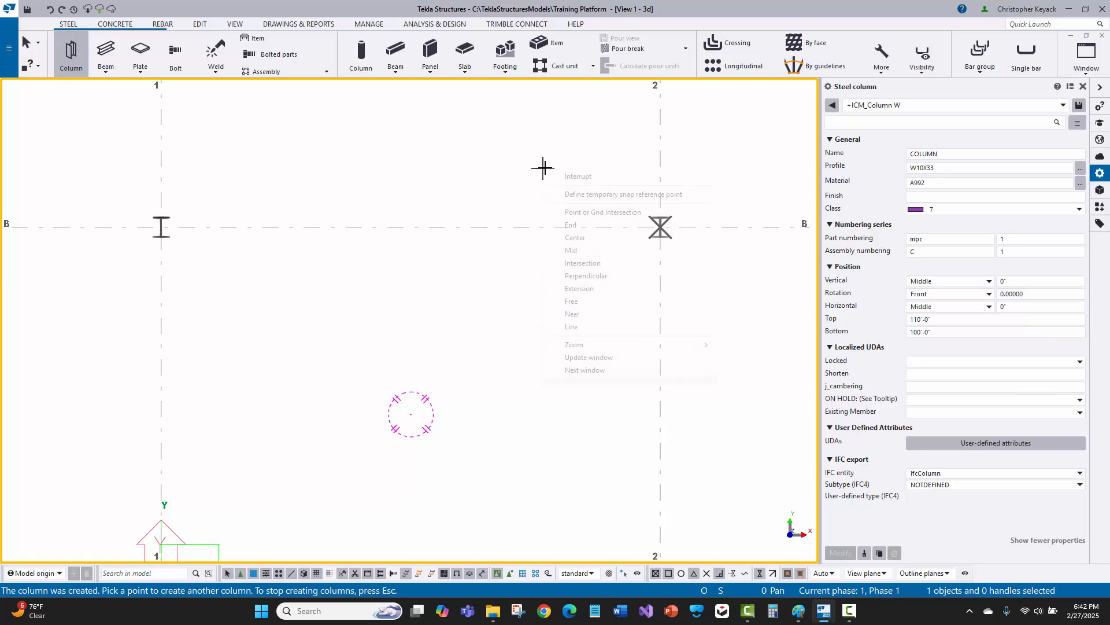
pyautogui.click(552, 172)
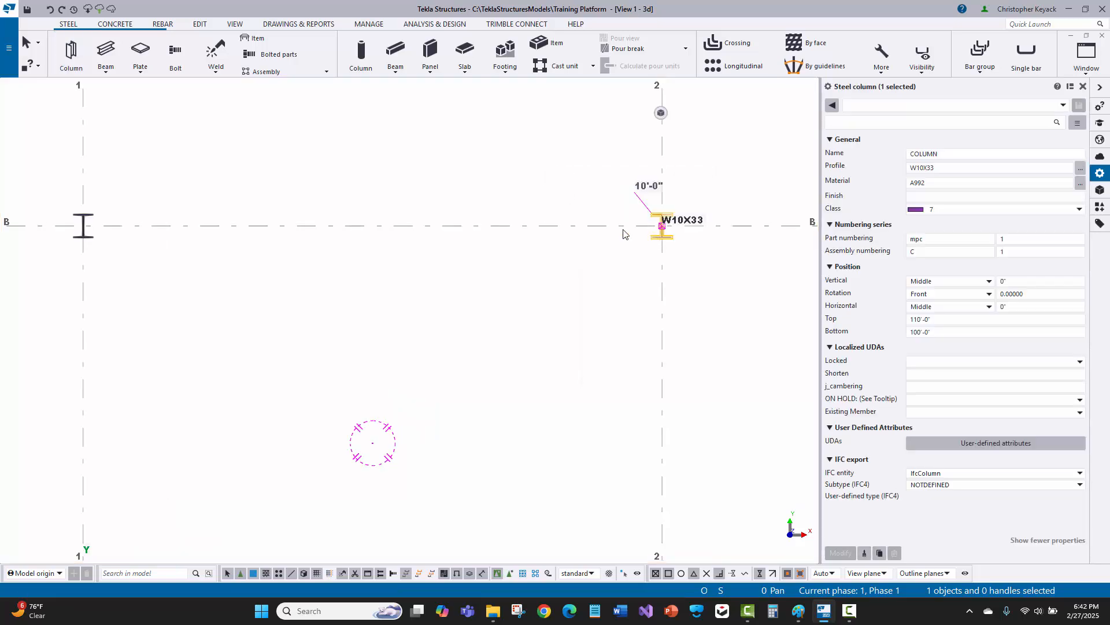
# Step: Select both W10X33 columns on grid B, examine their flange orientation against the Rotation property, and clear the selection
pyautogui.keyDown('ctrl'); pyautogui.click(94, 234); pyautogui.keyUp('ctrl')
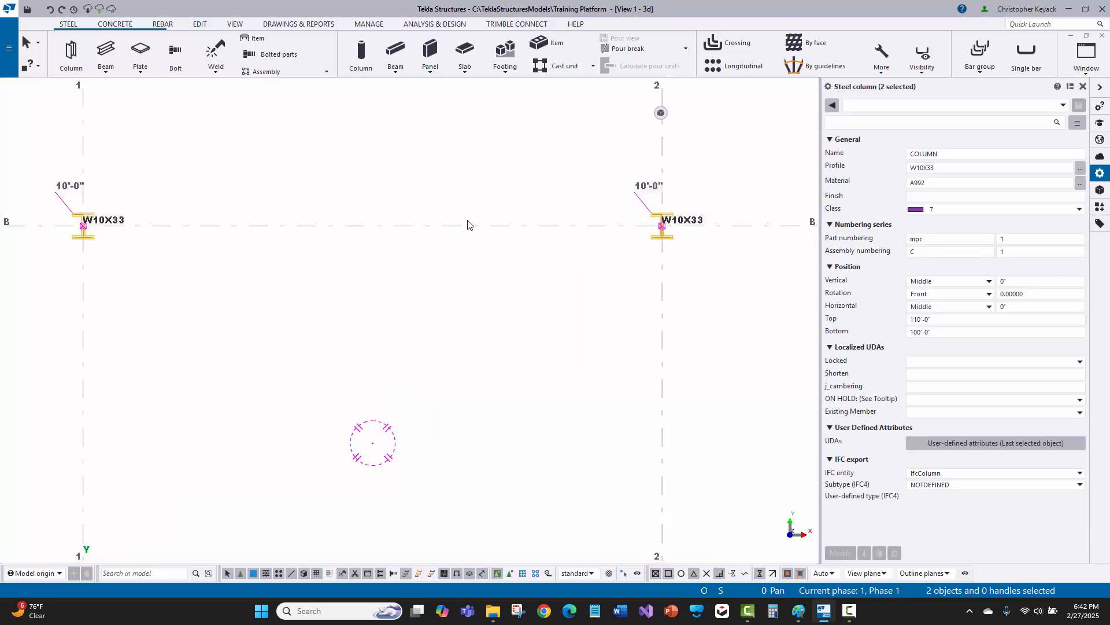
pyautogui.scroll(1, 621, 209)
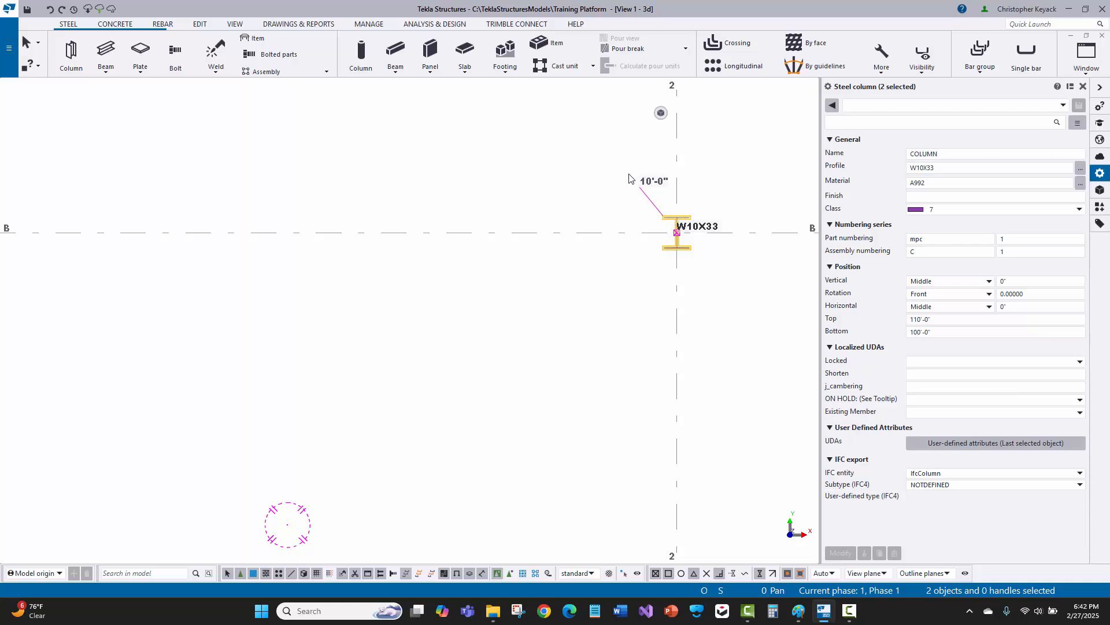
pyautogui.scroll(2, 640, 179)
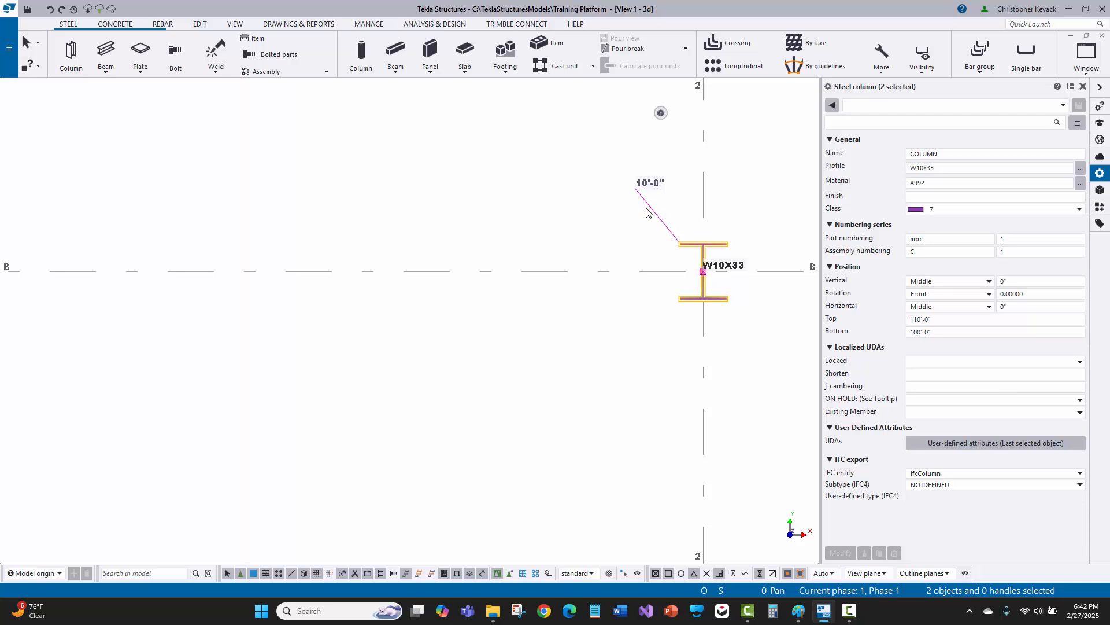
pyautogui.scroll(-1, 808, 286)
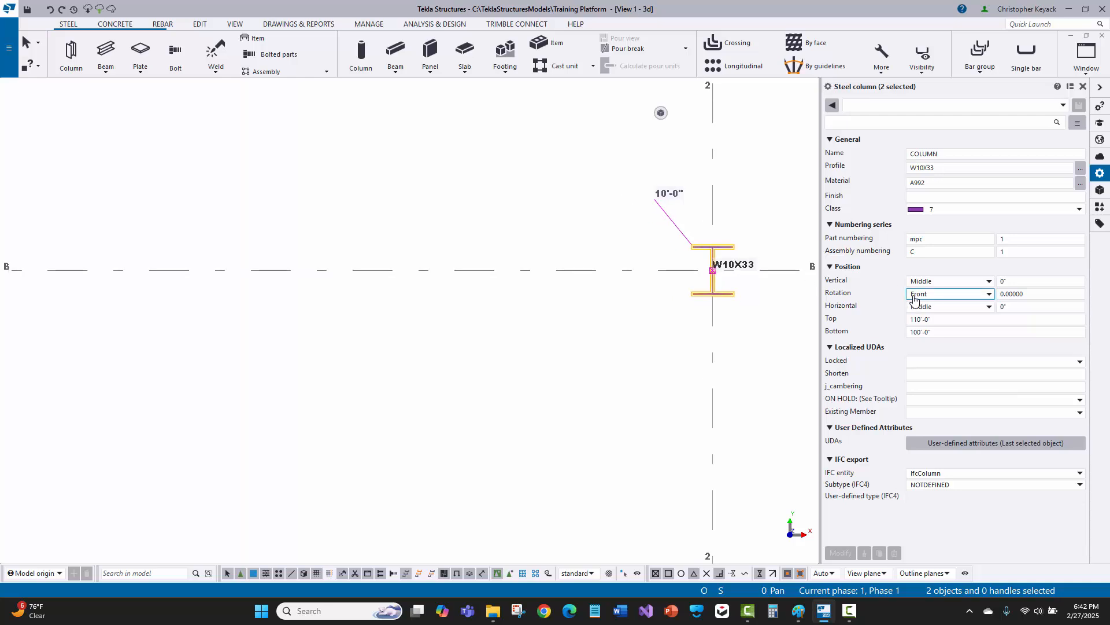
pyautogui.scroll(2, 694, 264)
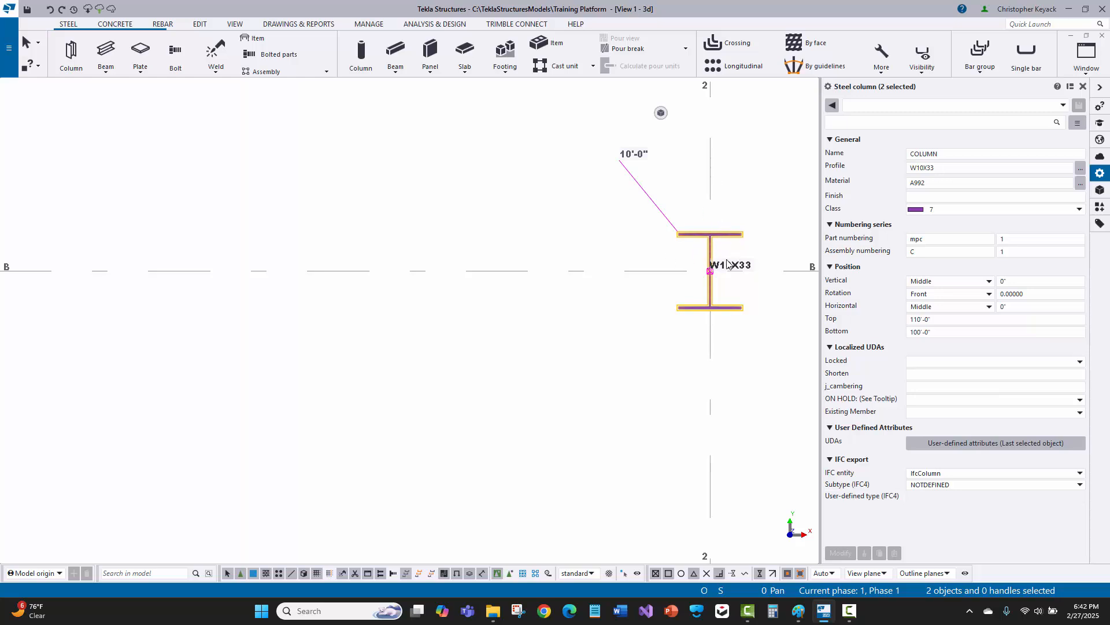
pyautogui.scroll(-1, 698, 265)
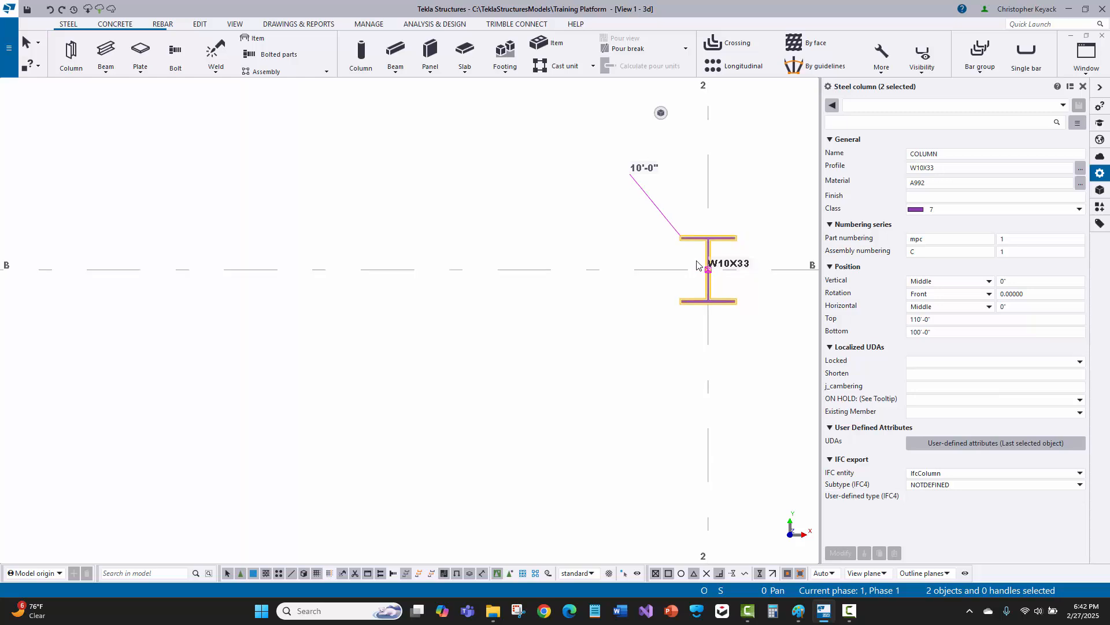
pyautogui.scroll(1, 690, 264)
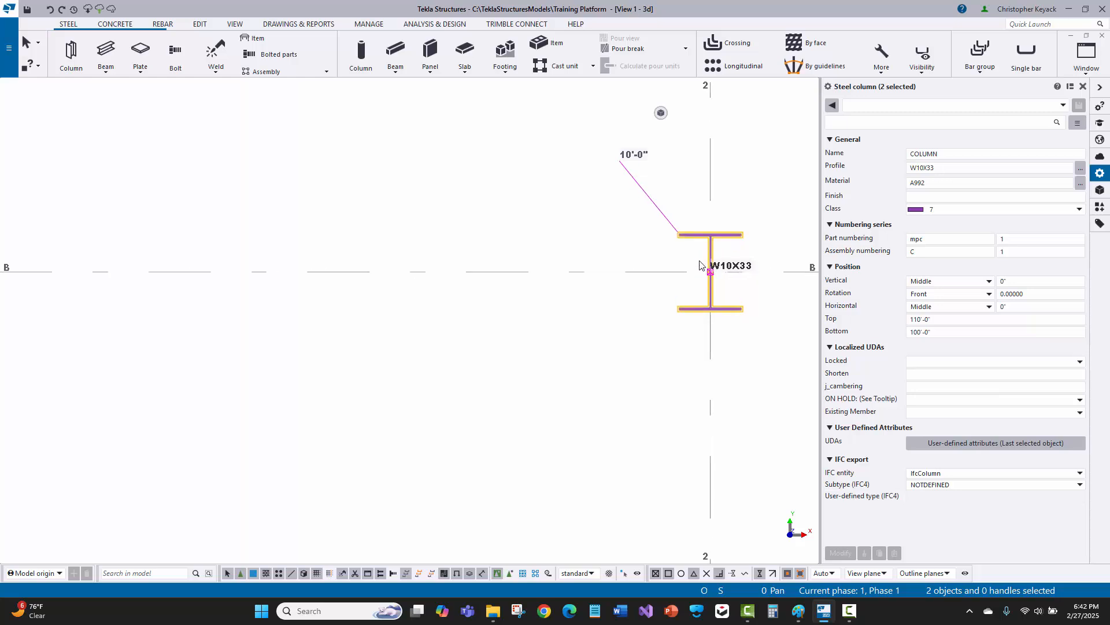
pyautogui.scroll(1, 701, 248)
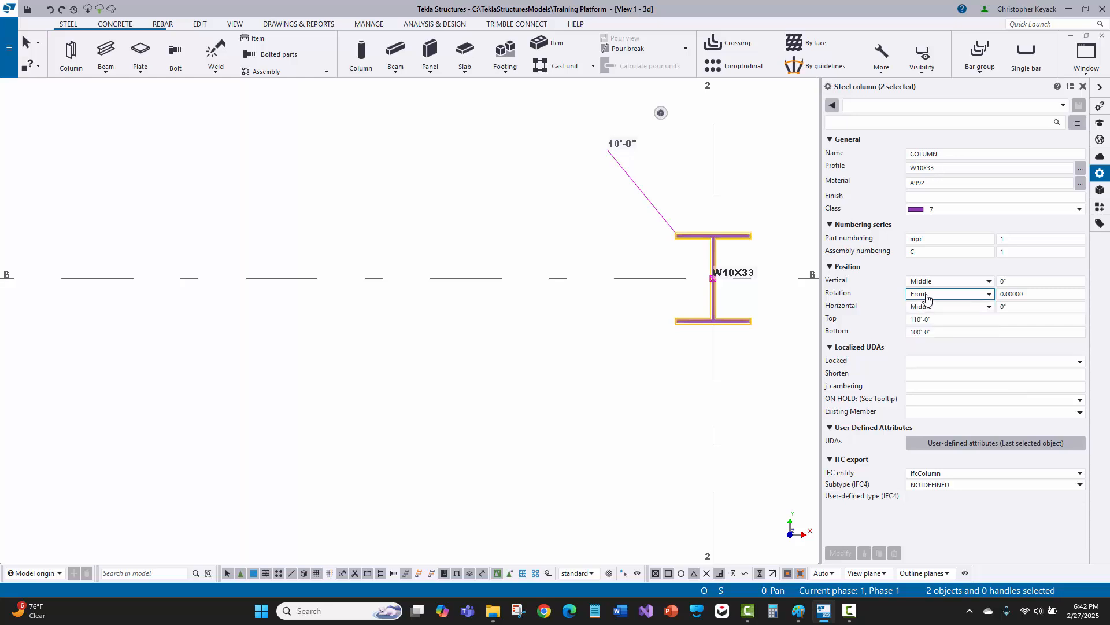
pyautogui.scroll(-3, 728, 444)
pyautogui.scroll(-2, 564, 455)
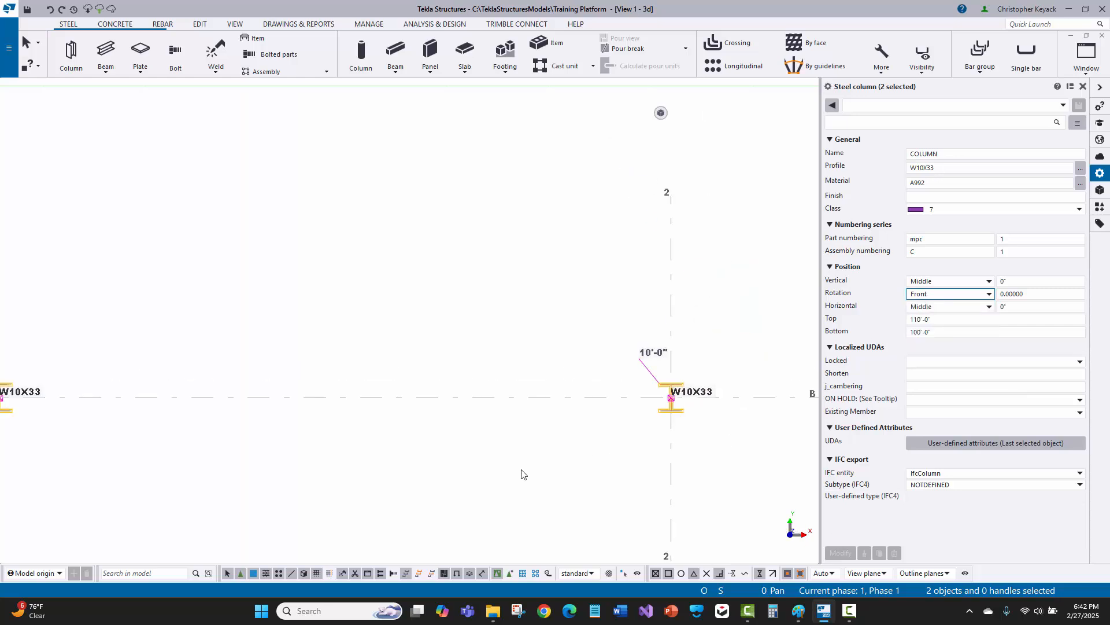
pyautogui.moveTo(521, 472); pyautogui.dragTo(579, 366, button='middle')
pyautogui.click(481, 242)
pyautogui.moveTo(397, 323); pyautogui.dragTo(440, 301, button='middle')
pyautogui.scroll(-1, 162, 342)
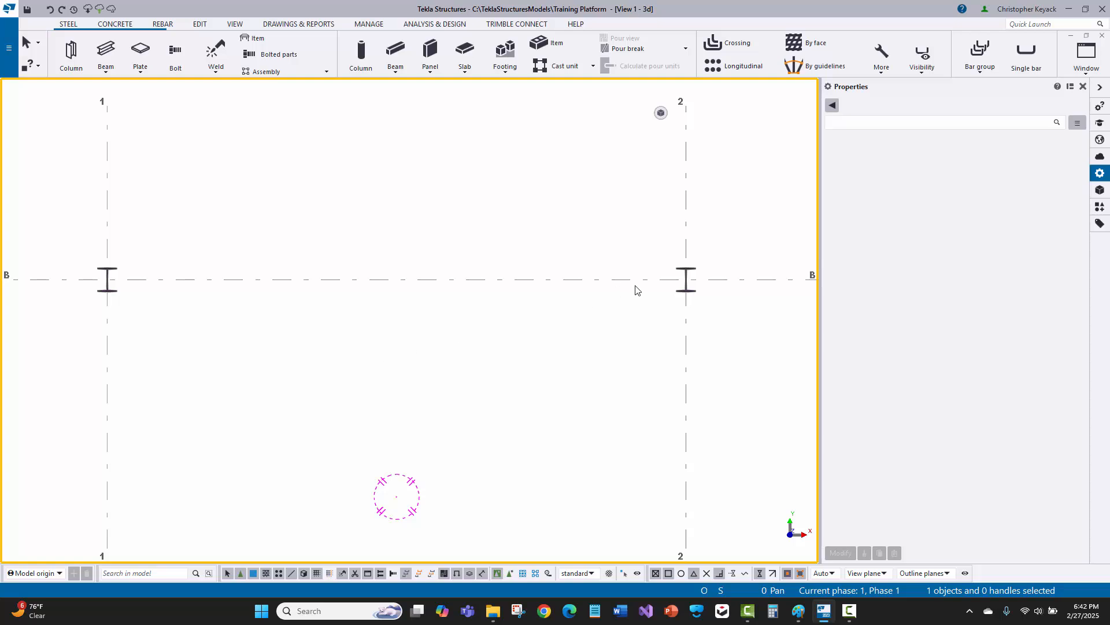
# Step: Set the rotation of the W10X33 column at grids B and 2 to Top and apply the change
pyautogui.scroll(2, 674, 288)
pyautogui.click(683, 295)
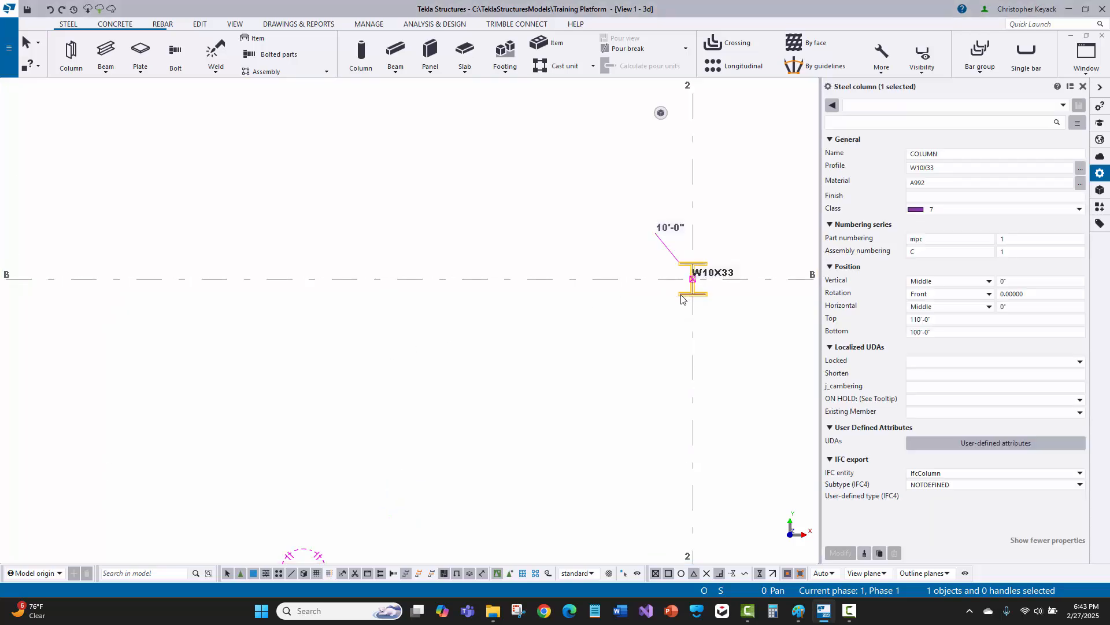
pyautogui.click(926, 293)
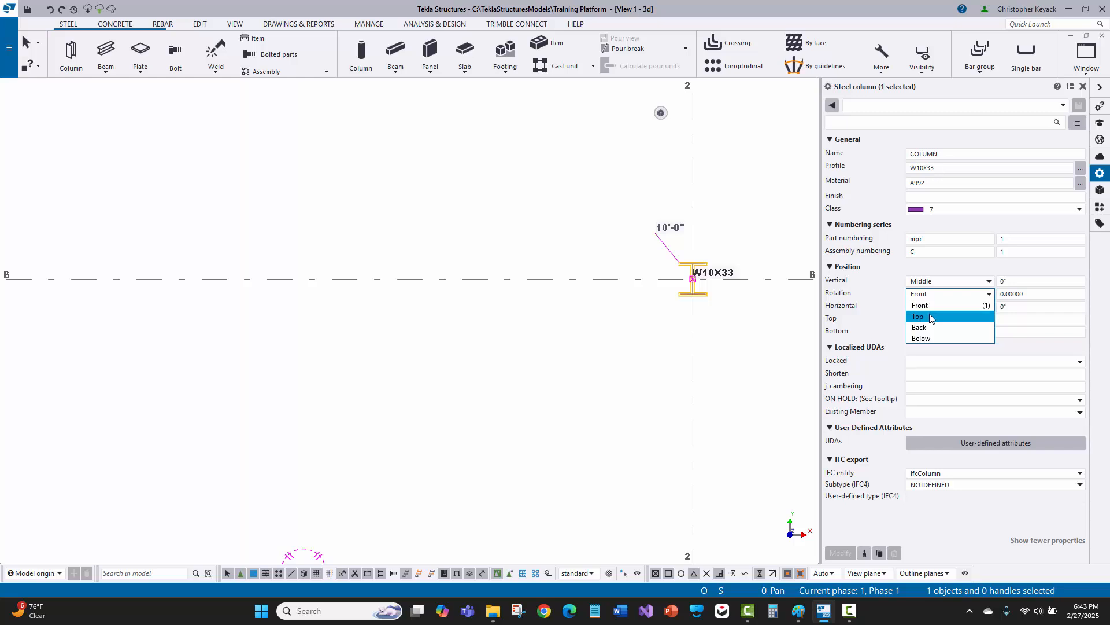
pyautogui.click(920, 313)
pyautogui.click(841, 552)
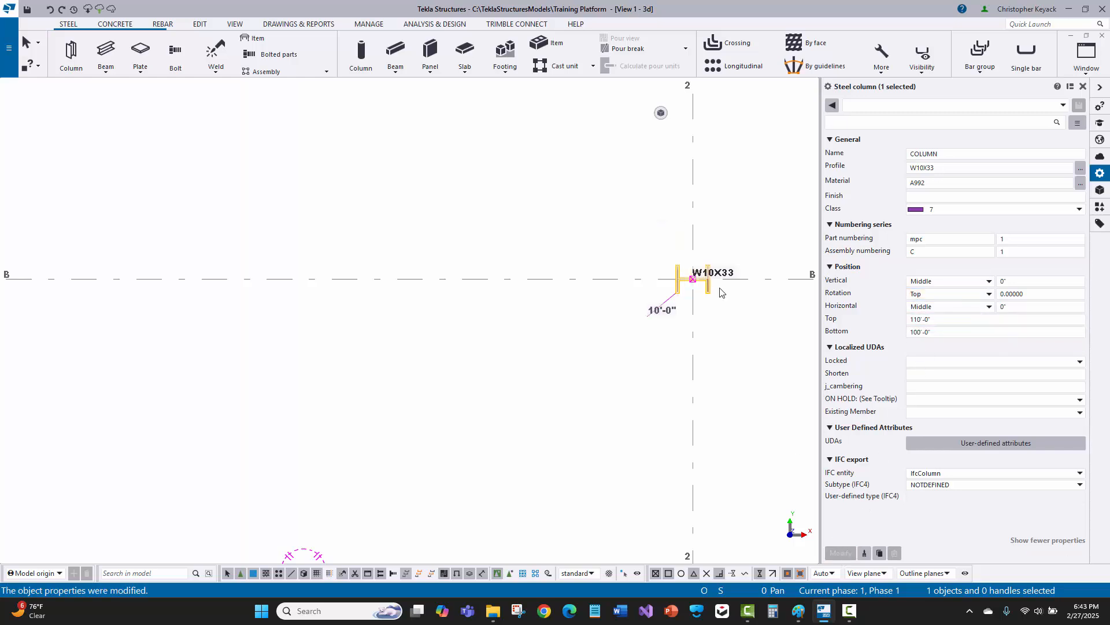
# Step: Select the W10X33 column at grids B and 1 and compare its orientation with the column at B-2
pyautogui.scroll(1, 724, 325)
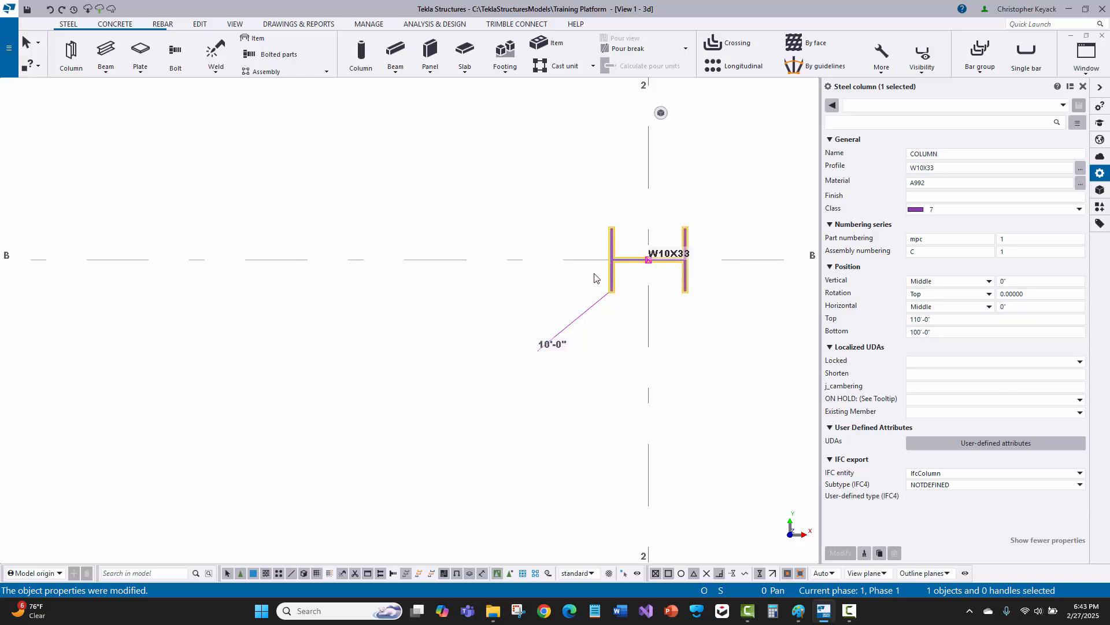
pyautogui.scroll(-3, 594, 275)
pyautogui.moveTo(209, 269); pyautogui.dragTo(345, 237, button='middle')
pyautogui.click(177, 246)
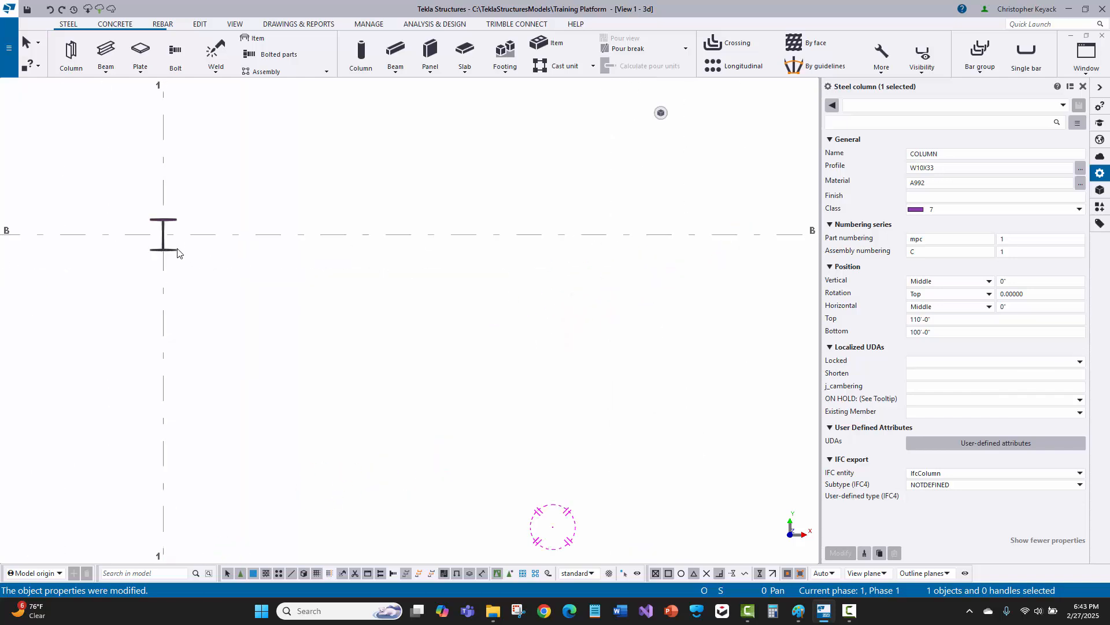
pyautogui.scroll(3, 145, 244)
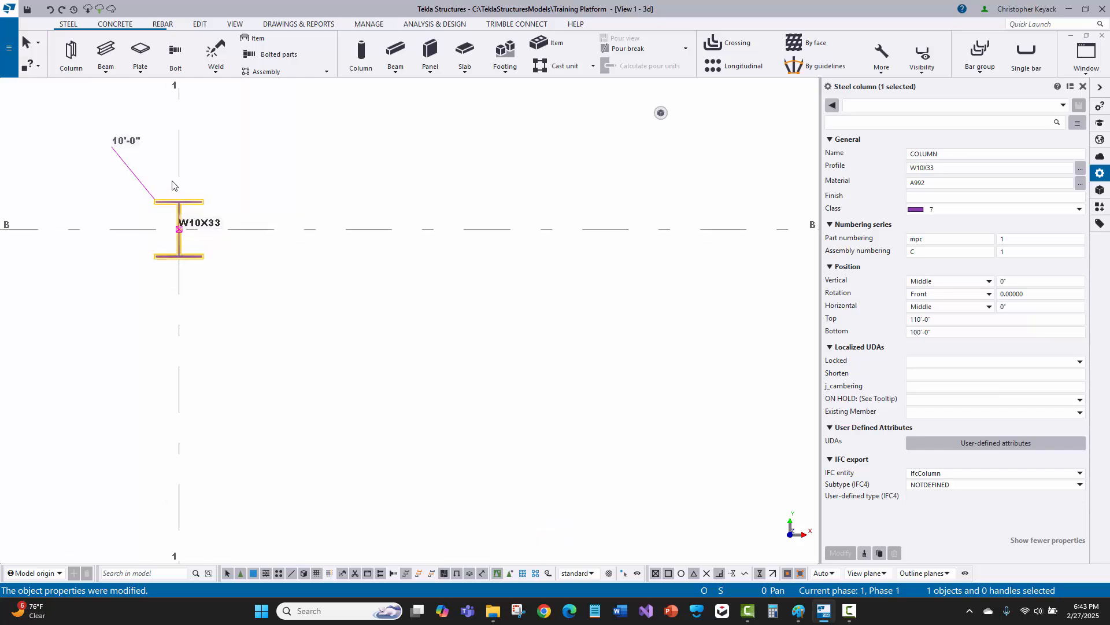
pyautogui.scroll(-4, 197, 188)
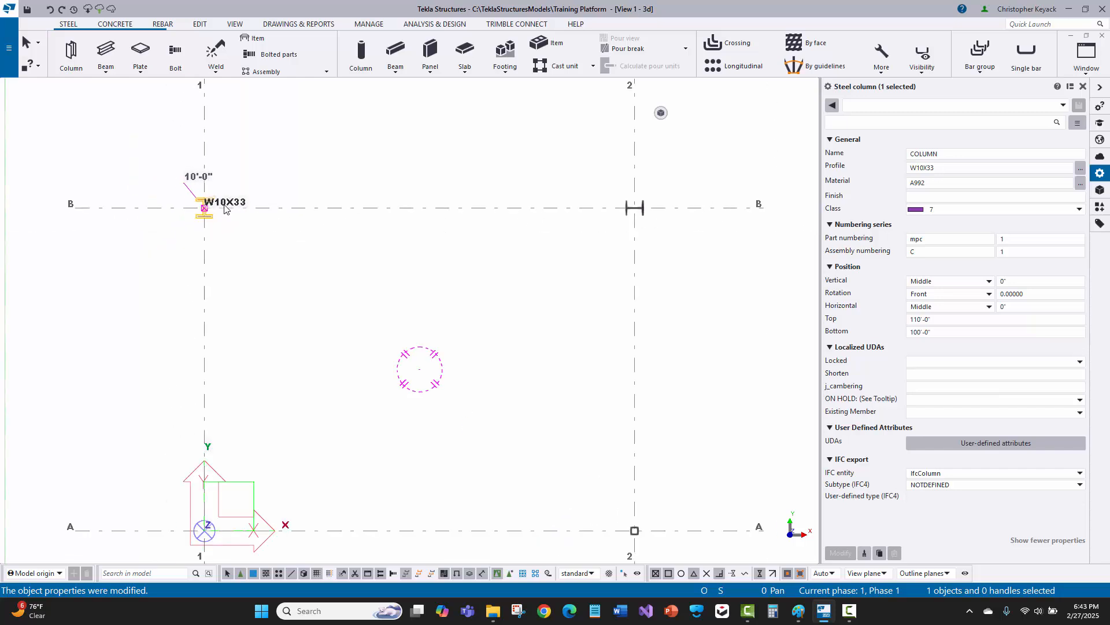
pyautogui.moveTo(275, 267); pyautogui.dragTo(287, 218, button='middle')
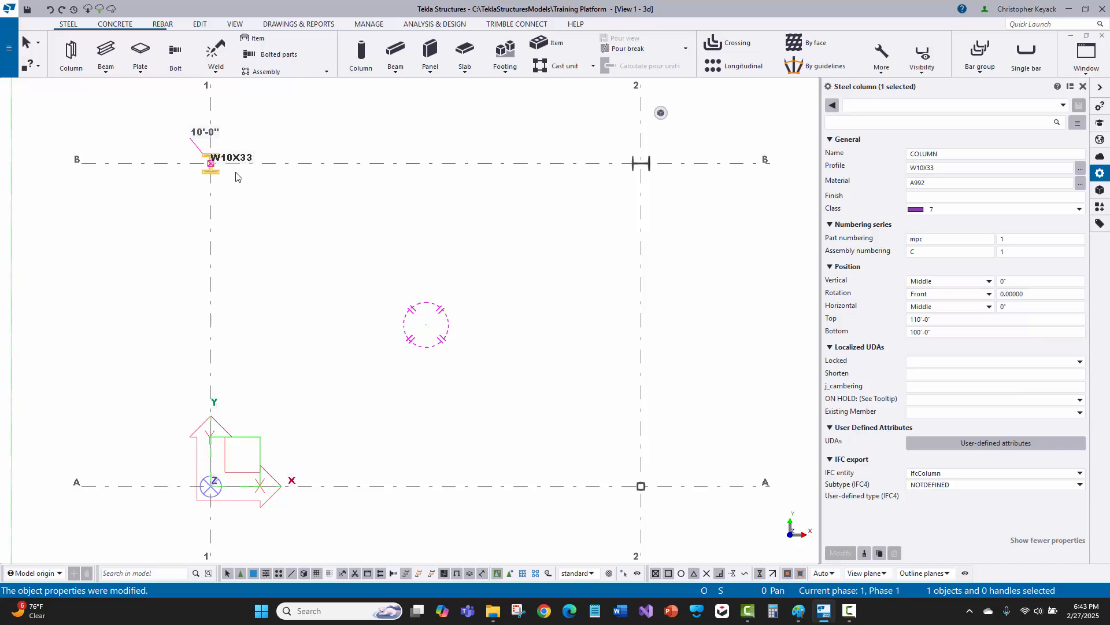
# Step: Check the W10X33 column at grids B and 2, clear the selection, and switch the view back to 3D
pyautogui.click(638, 171)
pyautogui.click(503, 210)
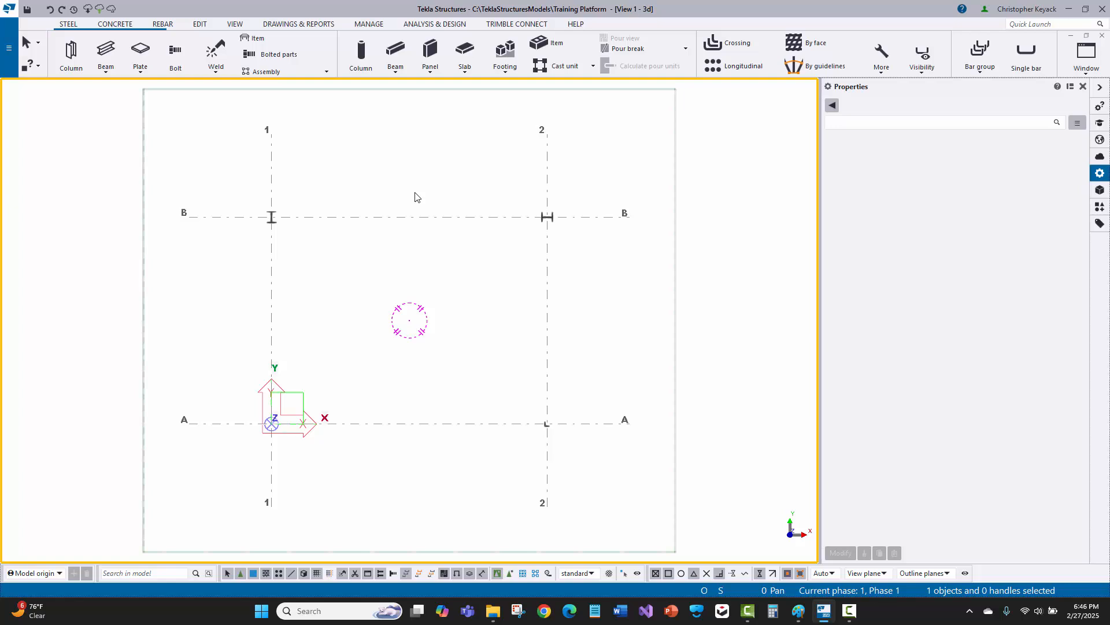
pyautogui.hotkey('ctrl', 'p')
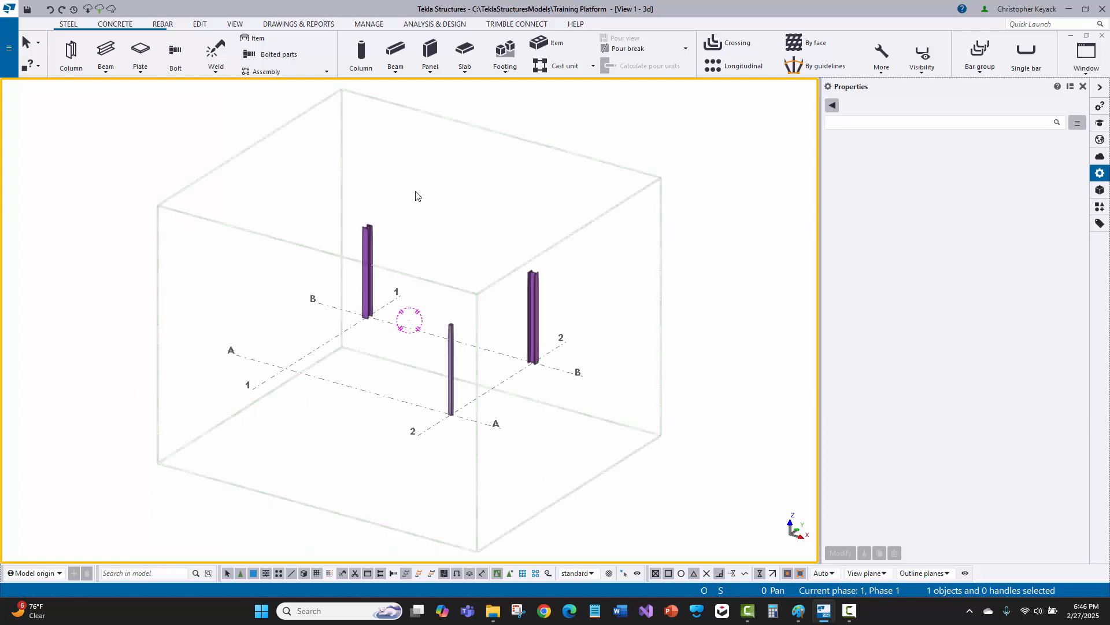
pyautogui.scroll(3, 398, 283)
pyautogui.scroll(-1, 396, 285)
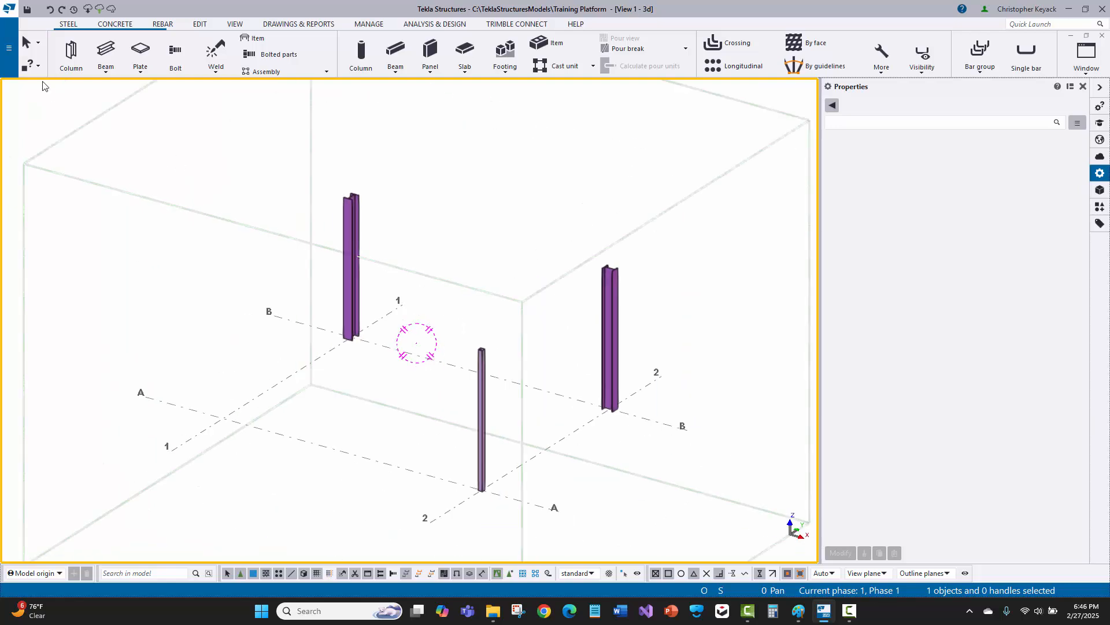
# Step: Place a steel column with profile W14X74 at the intersection of grids A and 1, and end the column command
pyautogui.click(70, 53)
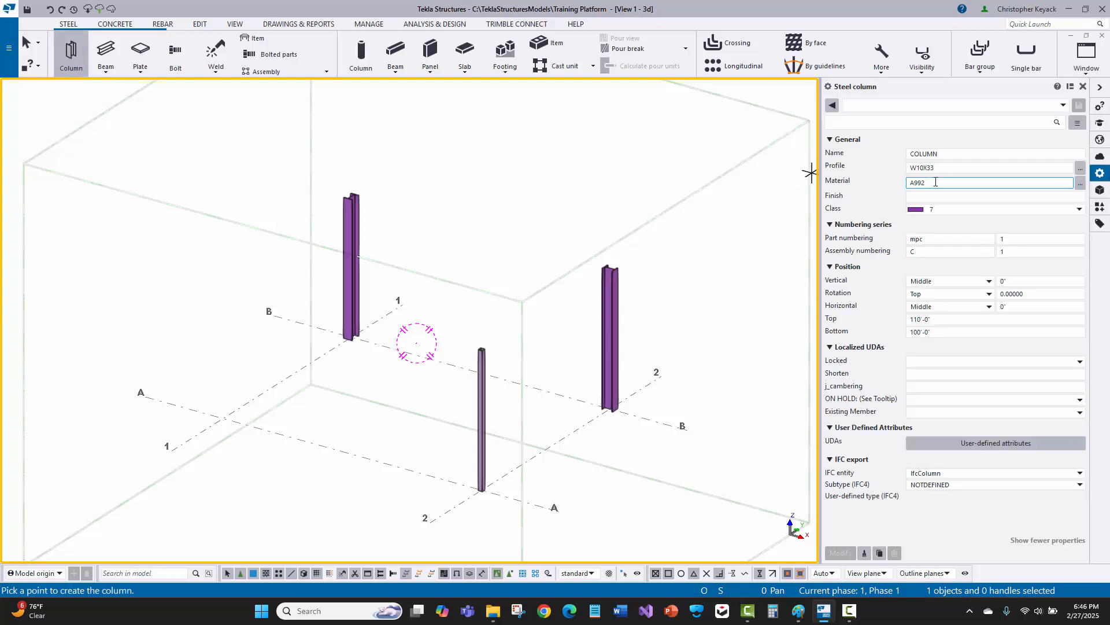
pyautogui.click(945, 167)
pyautogui.moveTo(945, 167); pyautogui.dragTo(877, 166)
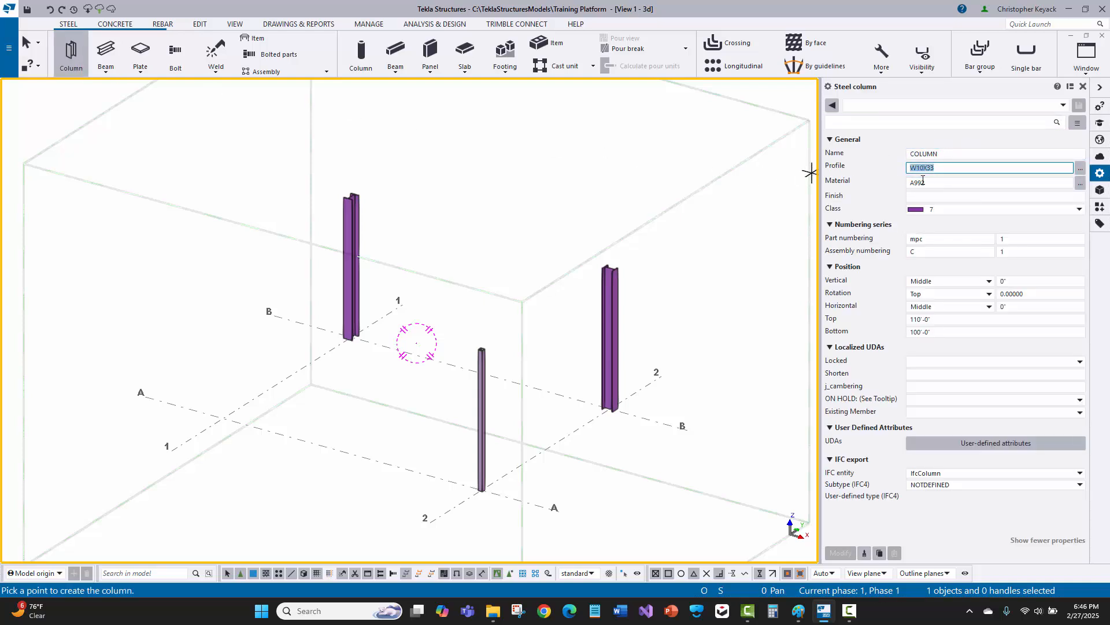
pyautogui.write('w1')
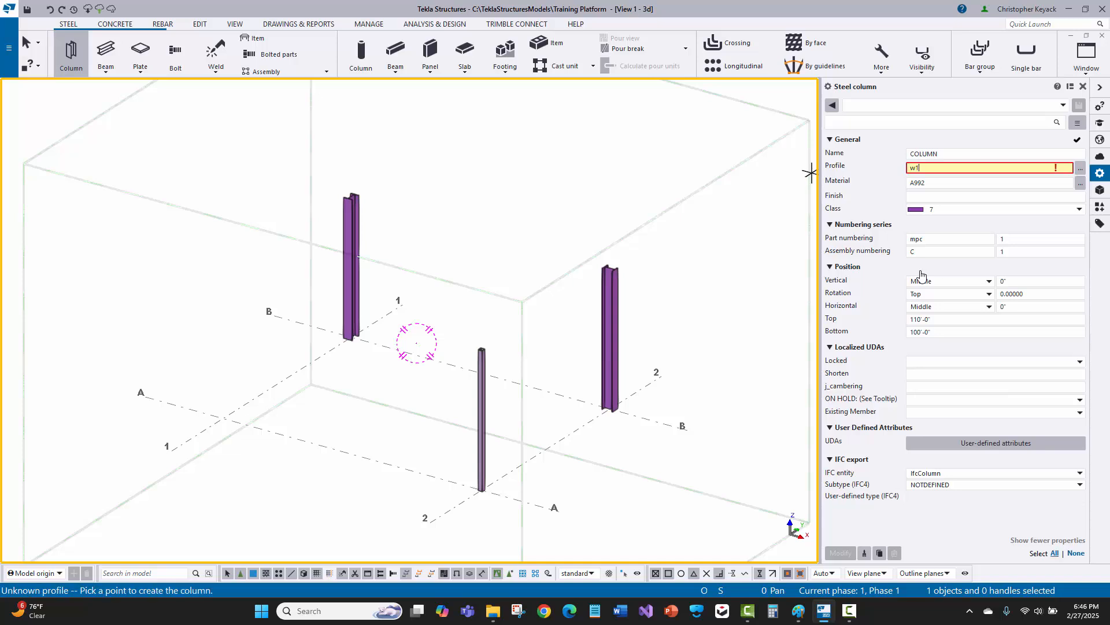
pyautogui.write('4x74')
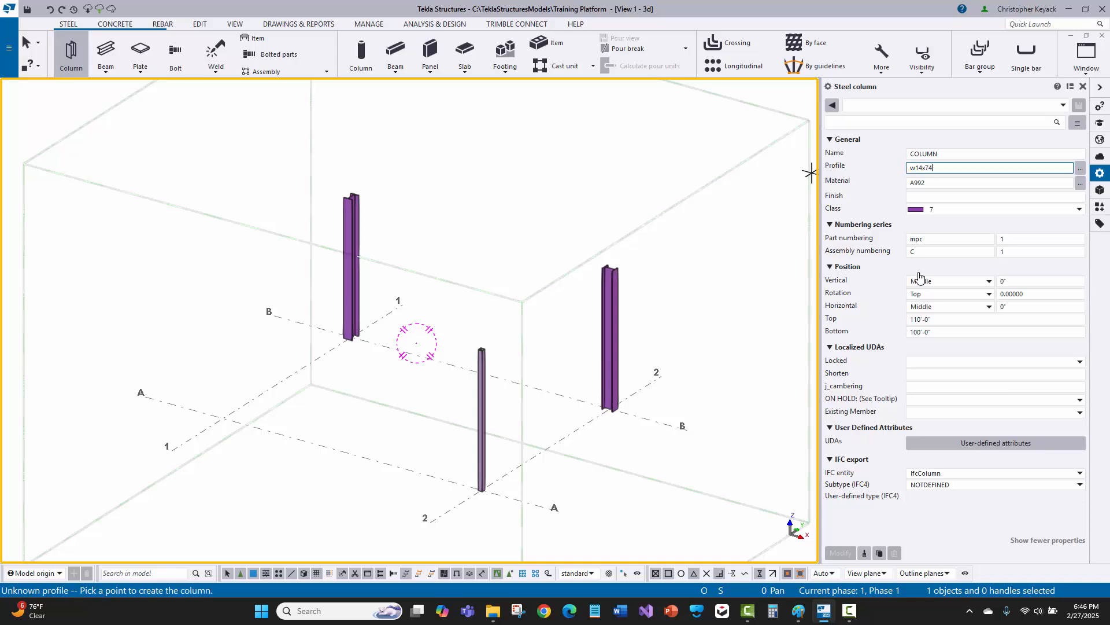
pyautogui.click(222, 416)
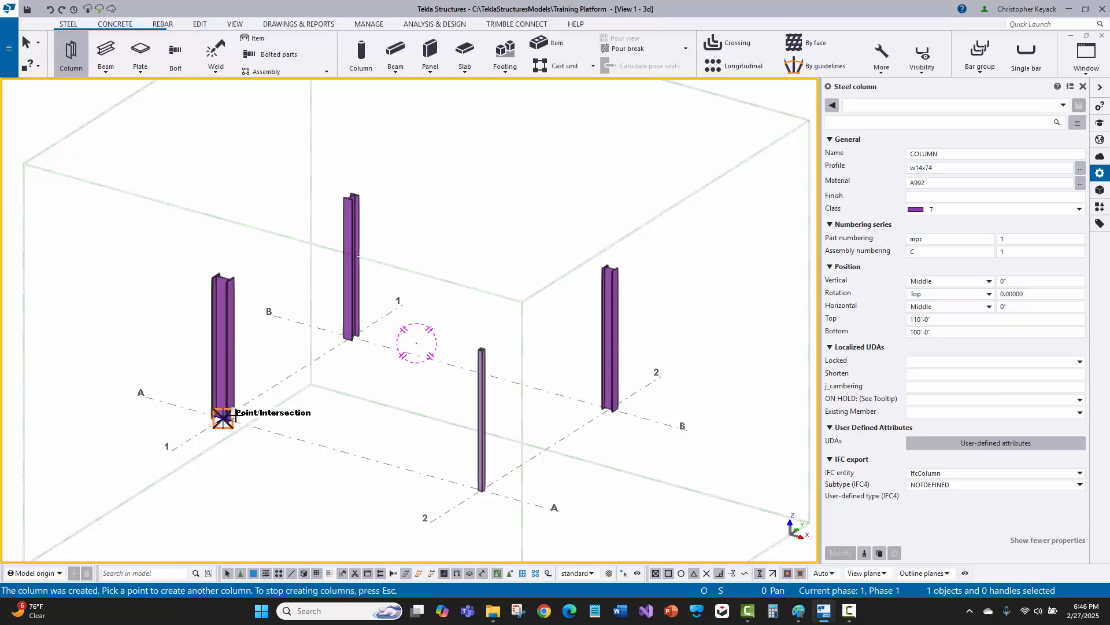
pyautogui.rightClick(287, 208)
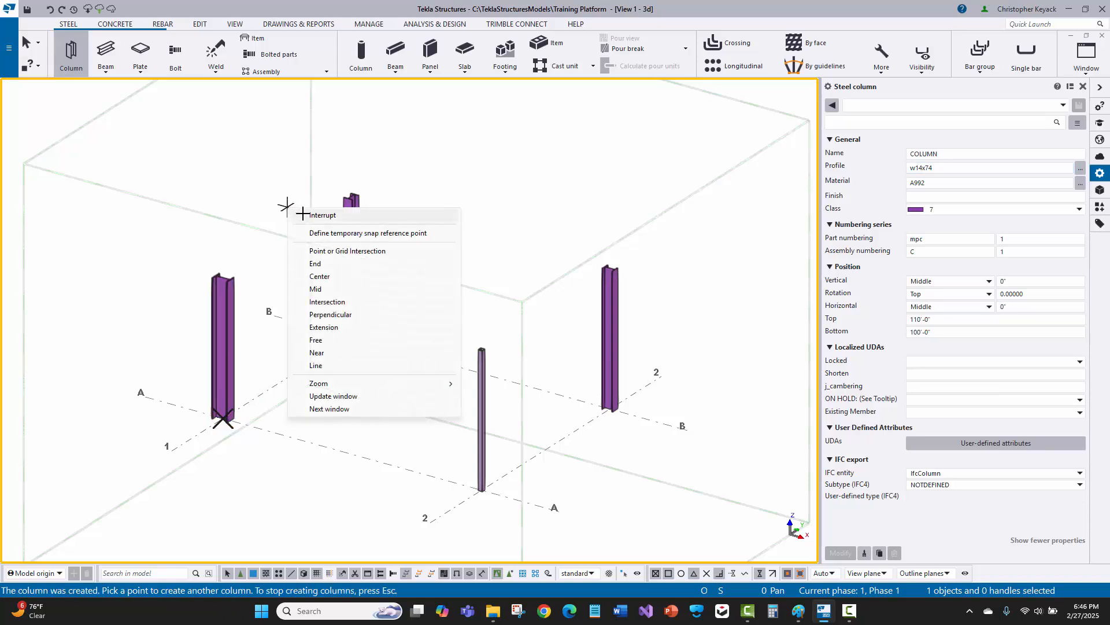
pyautogui.click(322, 214)
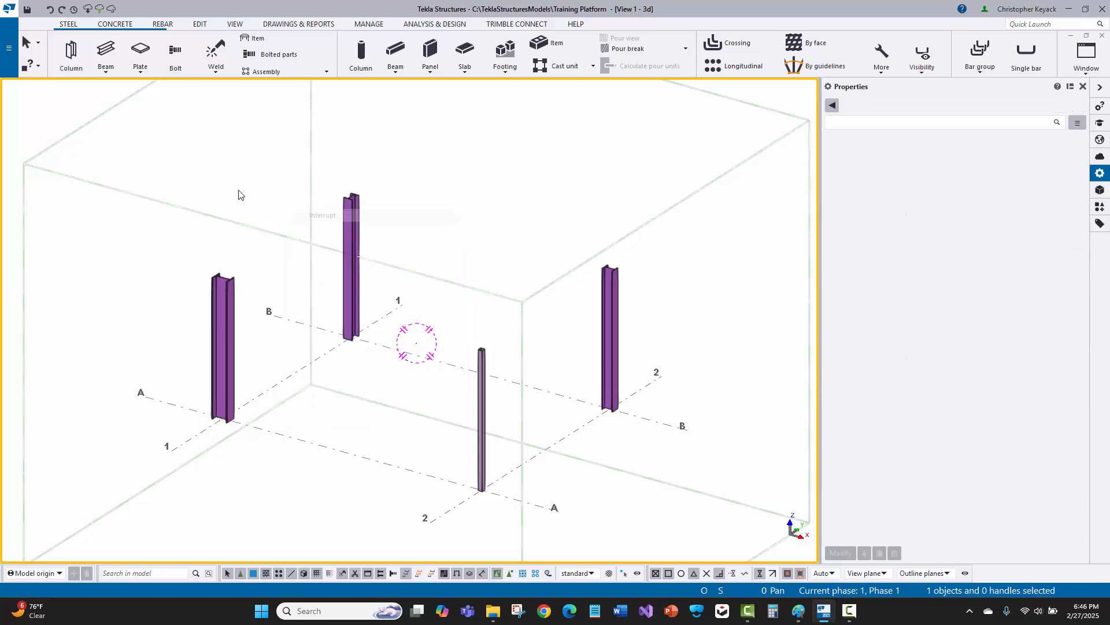
# Step: Save the model and write out the changes to Model Sharing with the code "Added Columns"
pyautogui.click(27, 11)
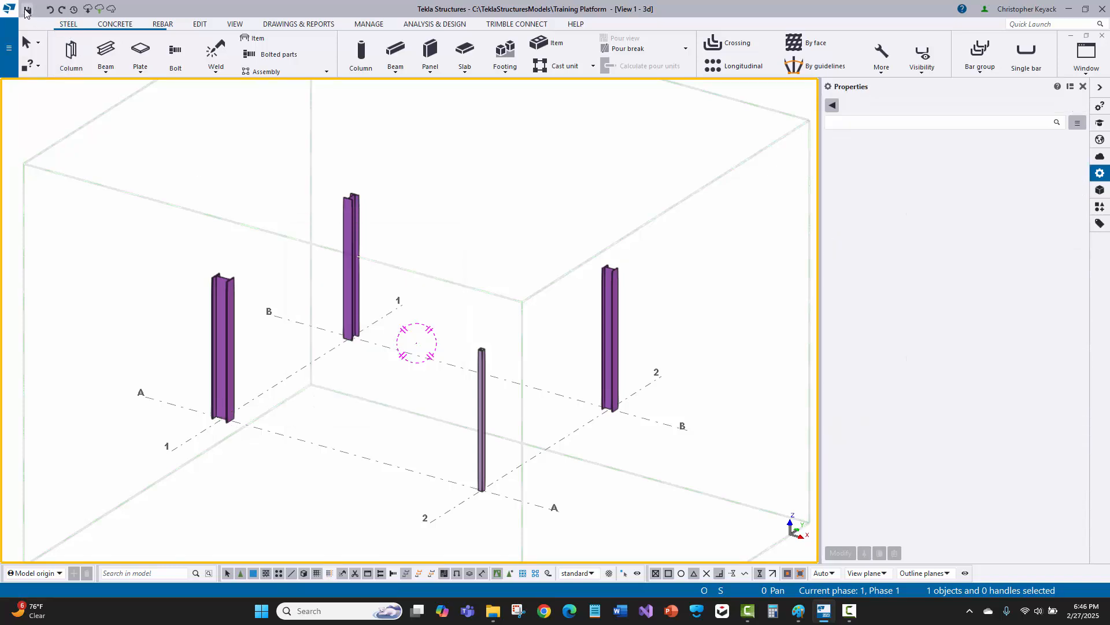
pyautogui.click(100, 11)
pyautogui.moveTo(595, 251); pyautogui.dragTo(490, 238)
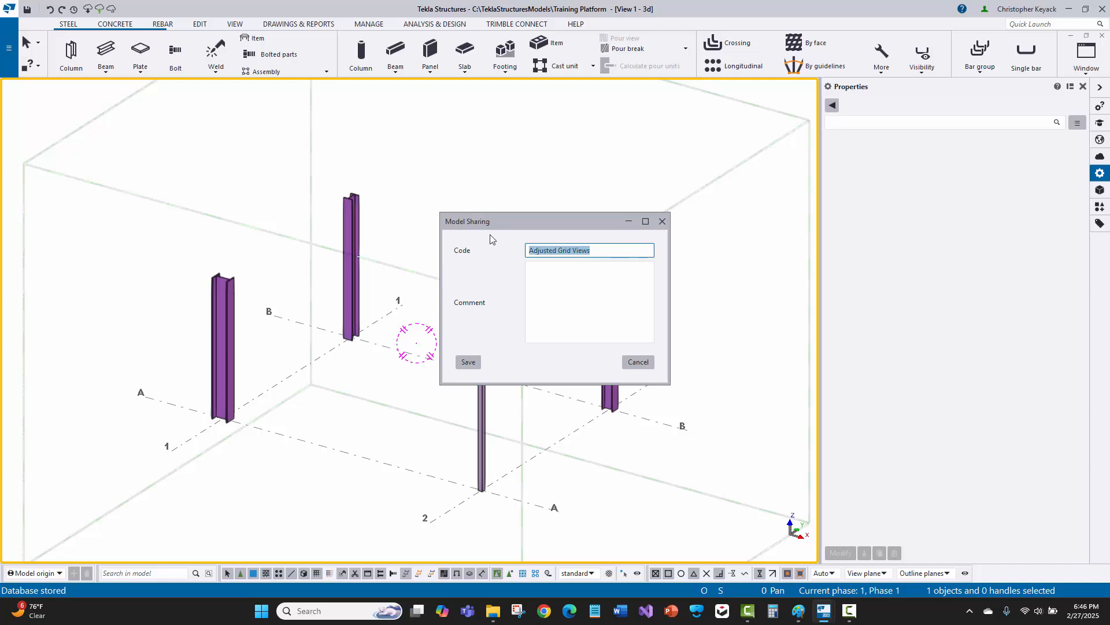
pyautogui.write('Added Columns')
pyautogui.click(469, 362)
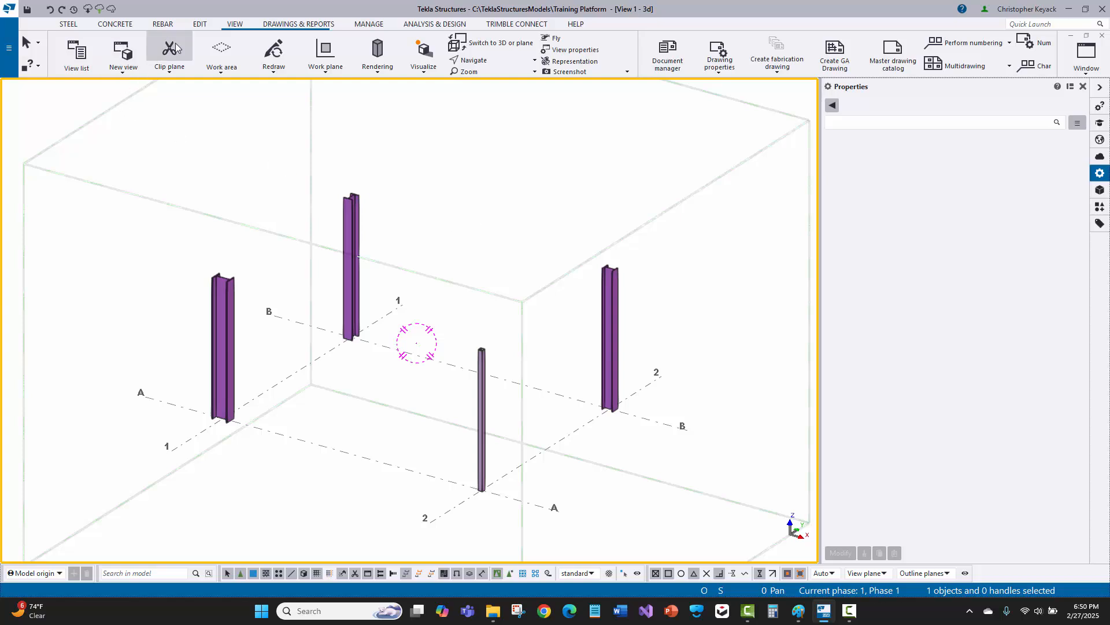
# Step: Open the PLAN AT T/PLATFORM view and tile it vertically beside the 3D view
pyautogui.click(76, 52)
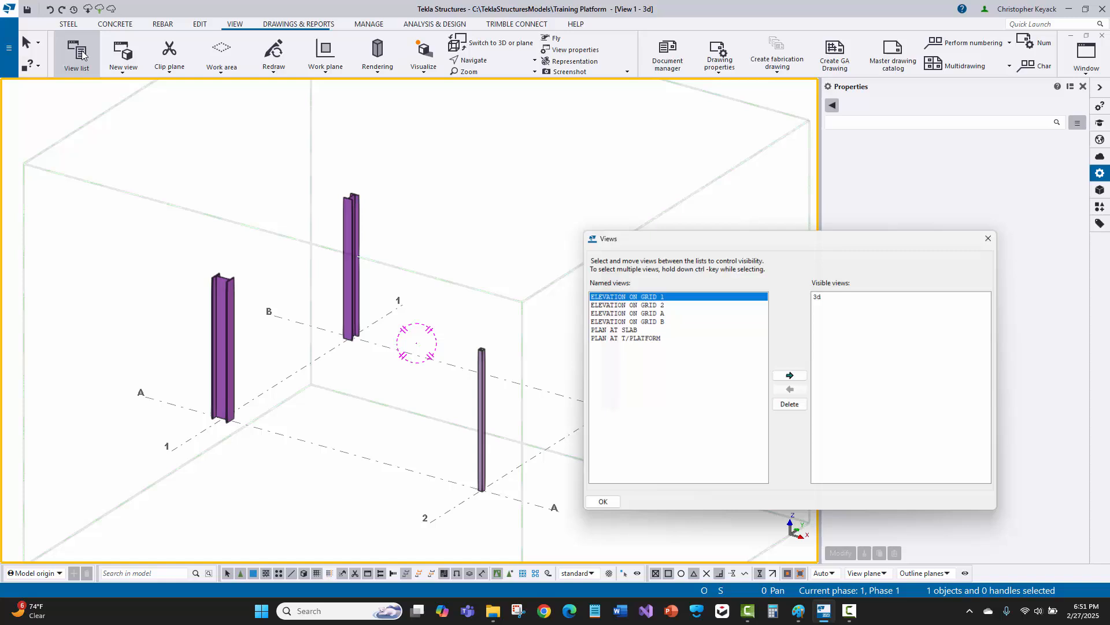
pyautogui.click(622, 339)
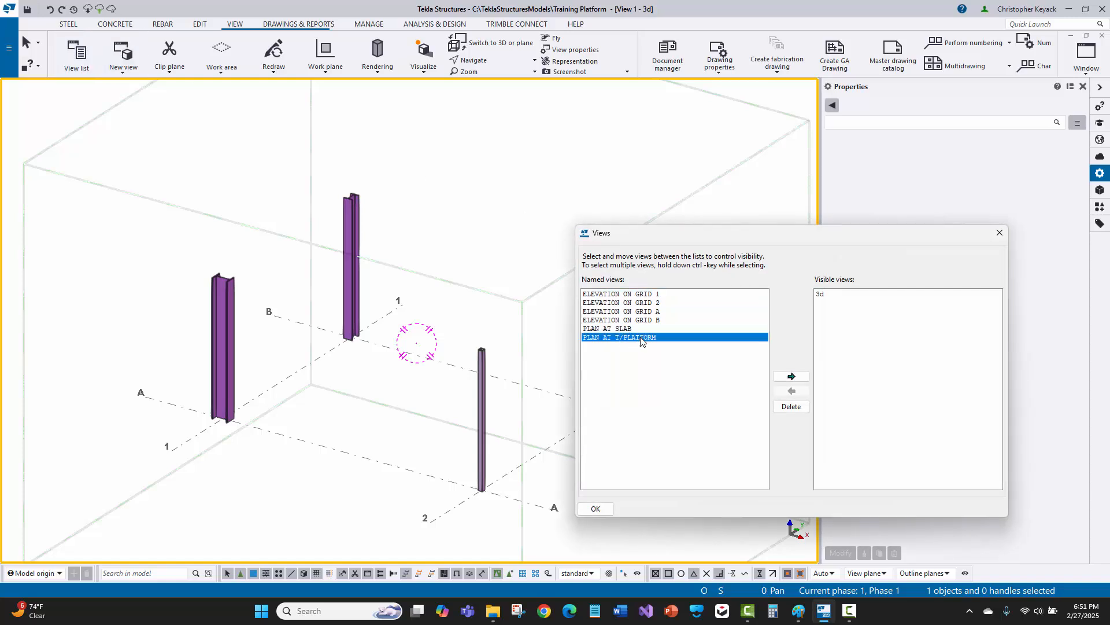
pyautogui.doubleClick(640, 338)
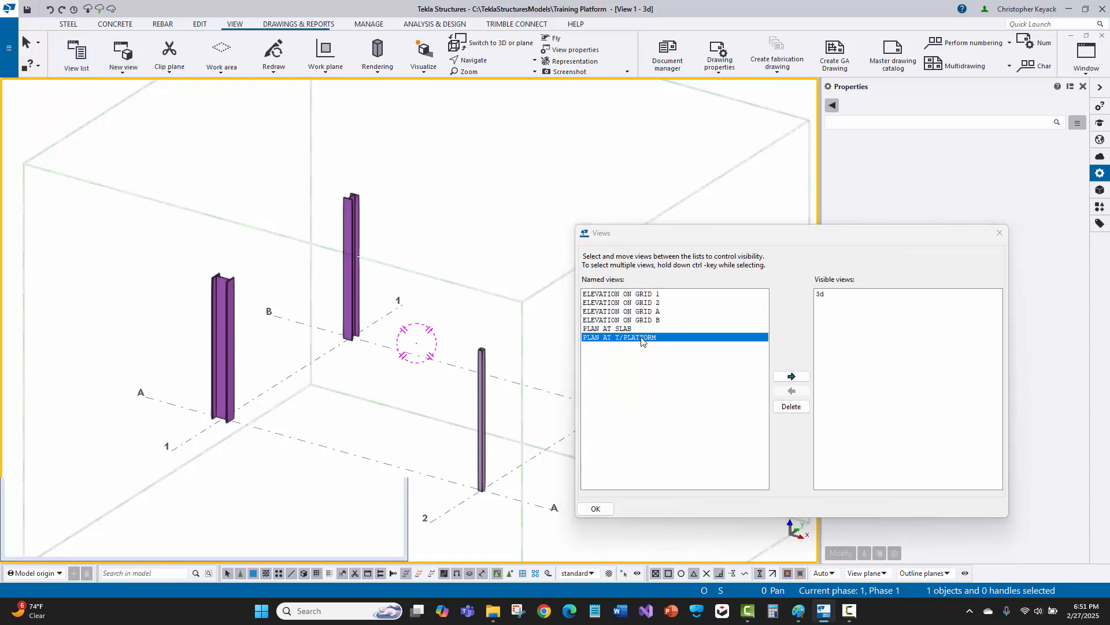
pyautogui.click(1000, 232)
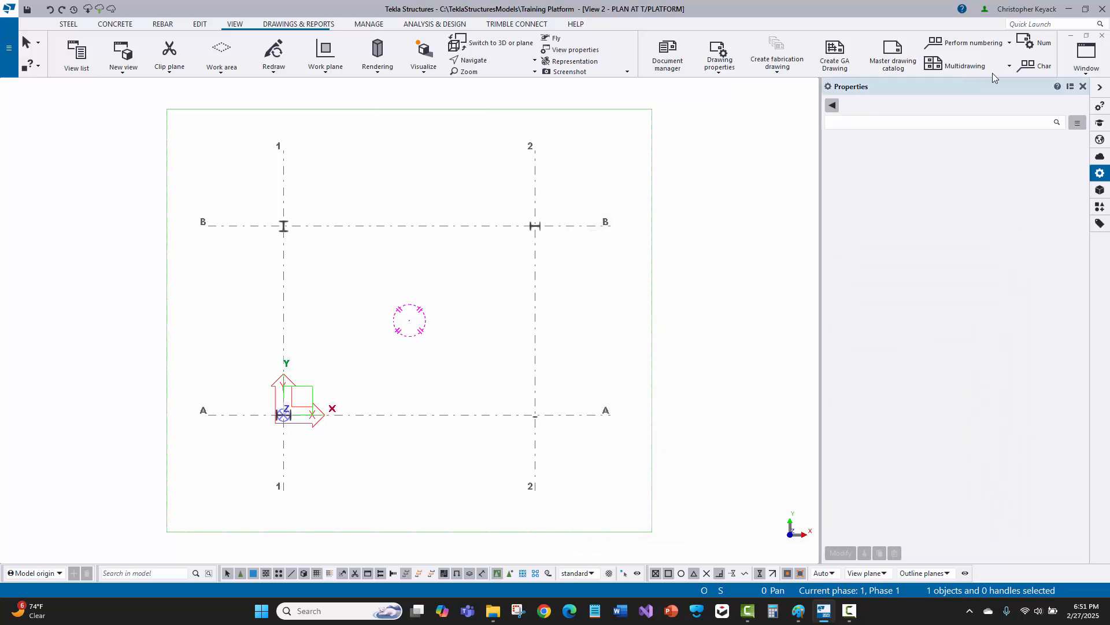
pyautogui.click(1085, 58)
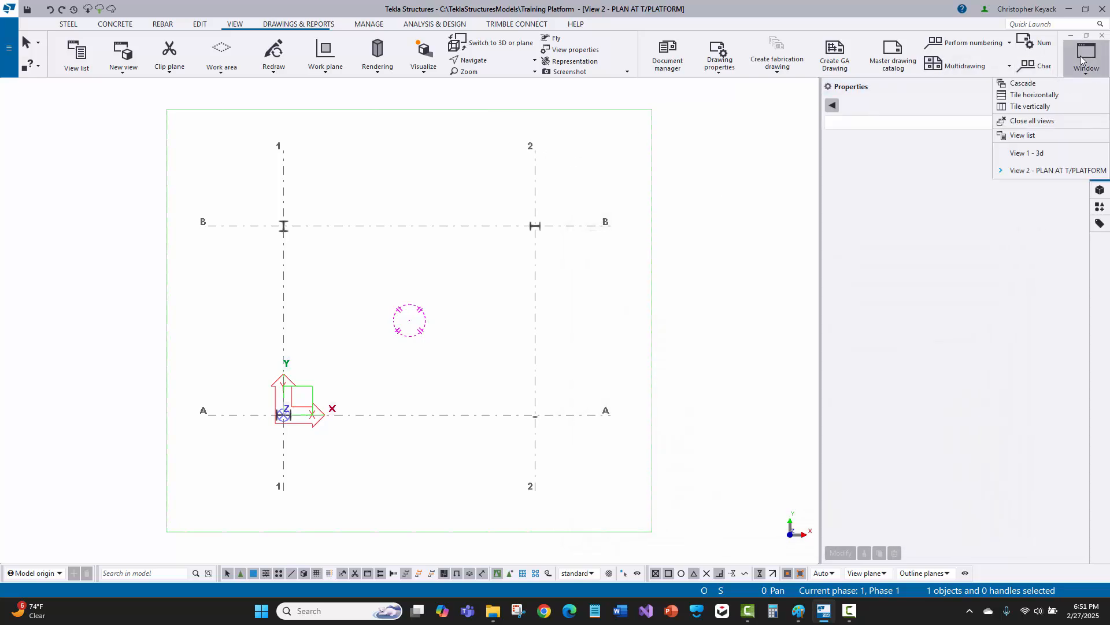
pyautogui.click(1030, 106)
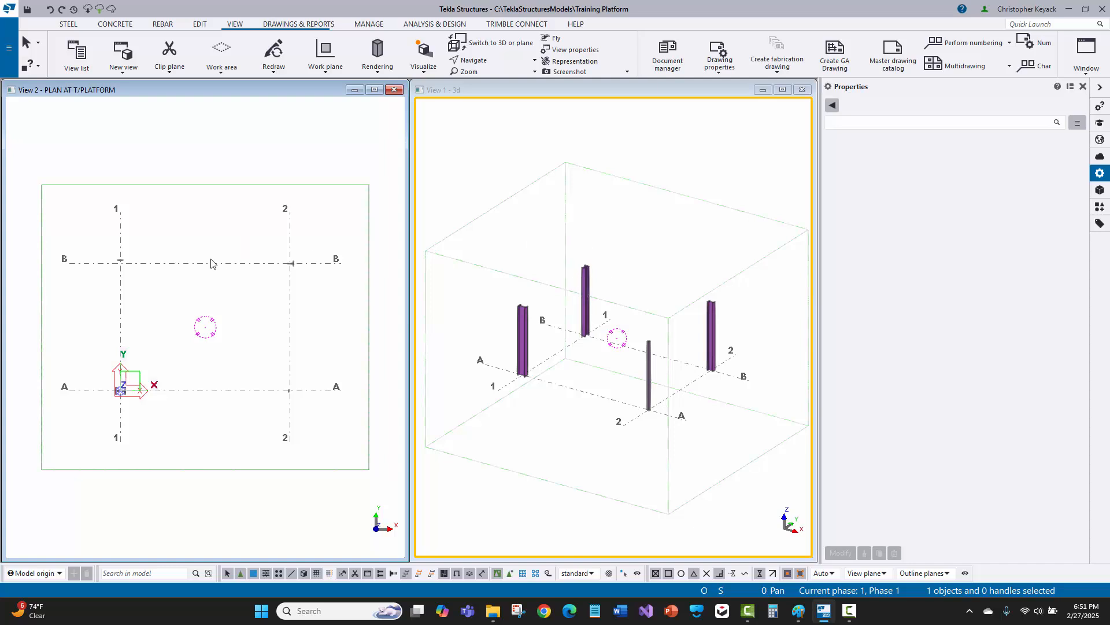
# Step: Compare the grid level of the PLAN AT T/PLATFORM view in 3D with that of the 3d view, and return it to plan display
pyautogui.click(157, 255)
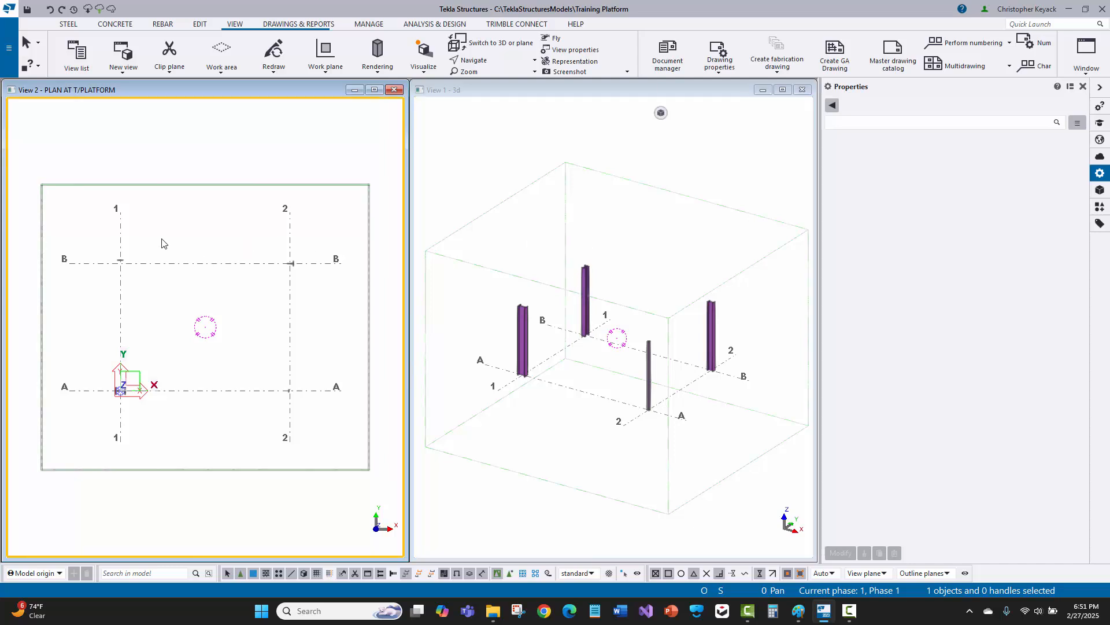
pyautogui.hotkey('ctrl', 'p')
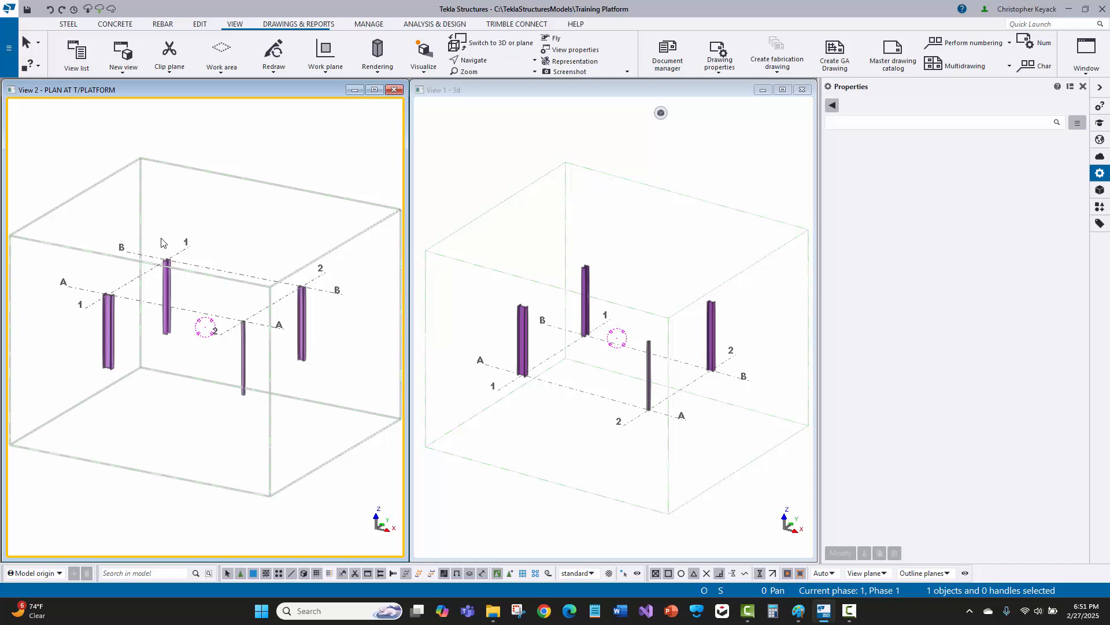
pyautogui.scroll(2, 148, 272)
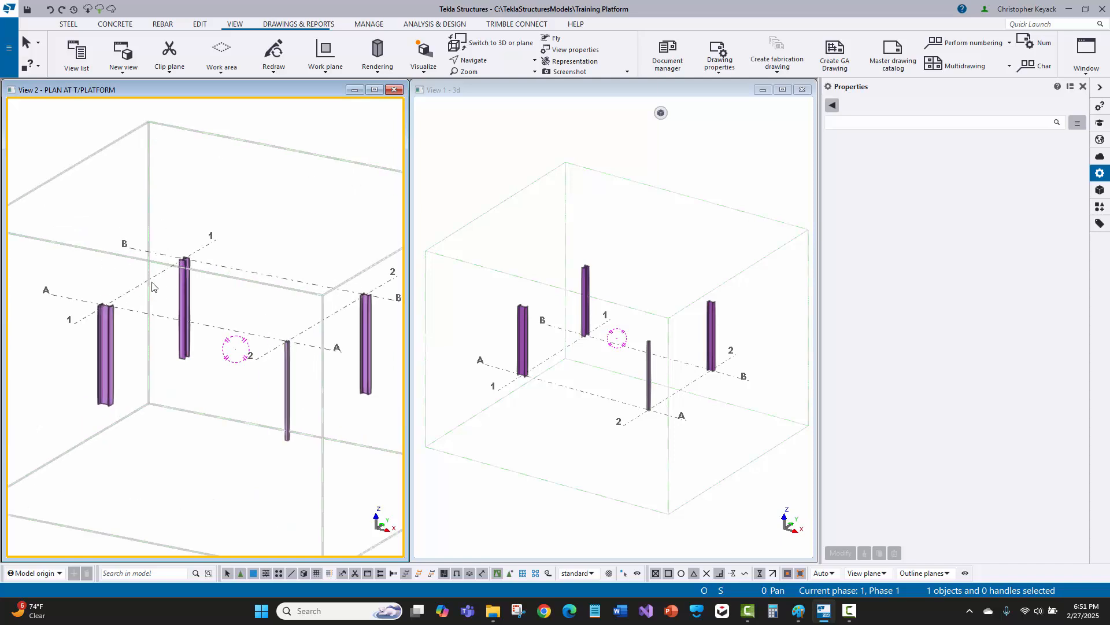
pyautogui.click(659, 254)
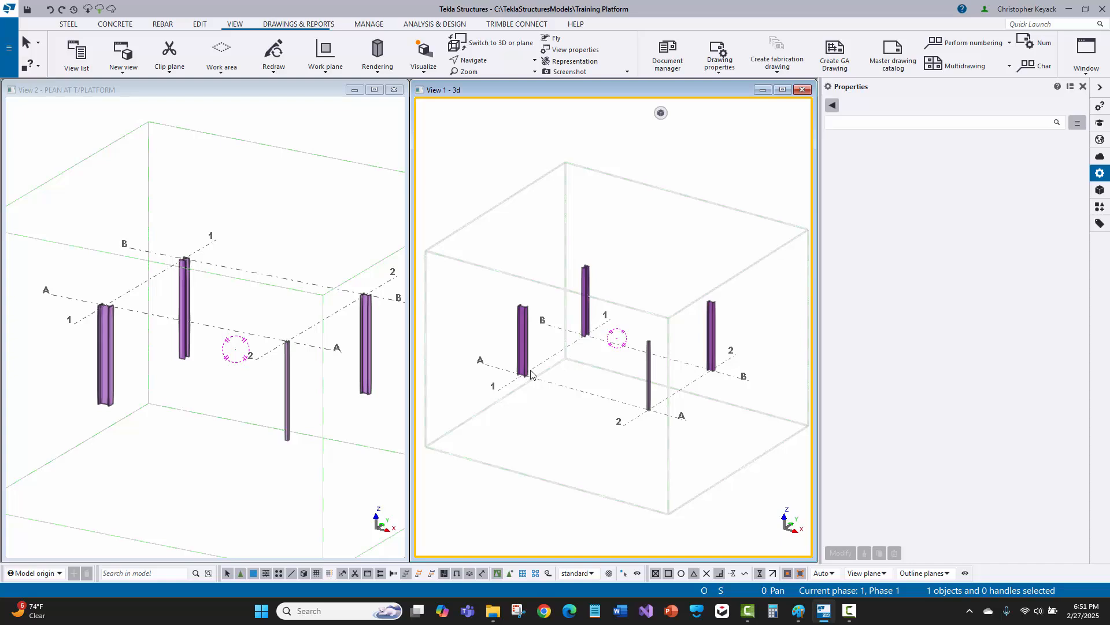
pyautogui.click(253, 226)
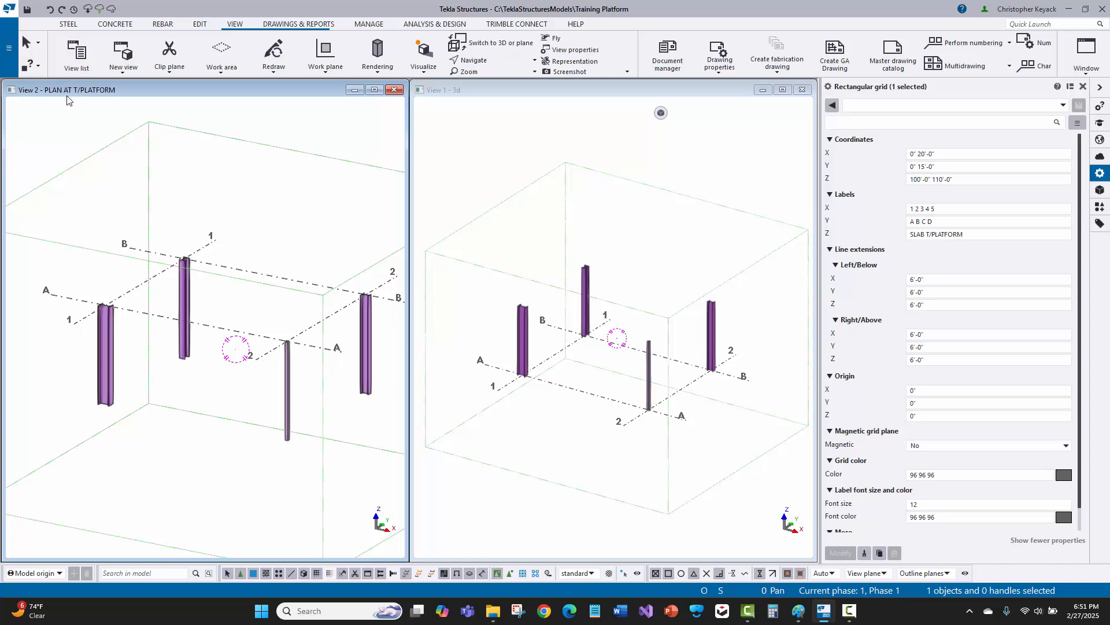
pyautogui.click(680, 249)
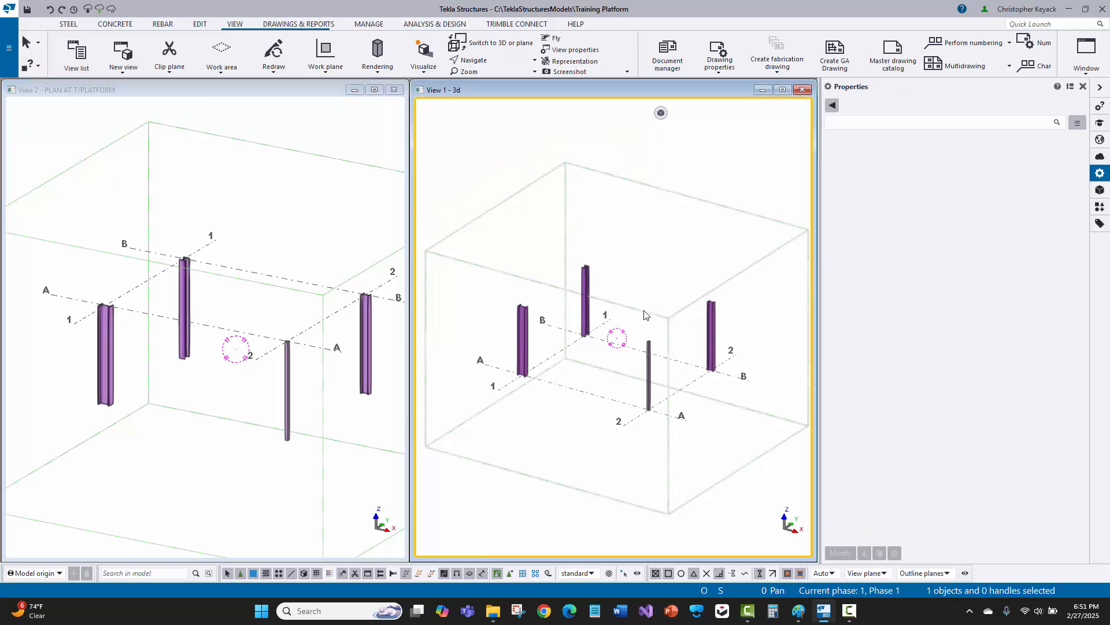
pyautogui.click(571, 346)
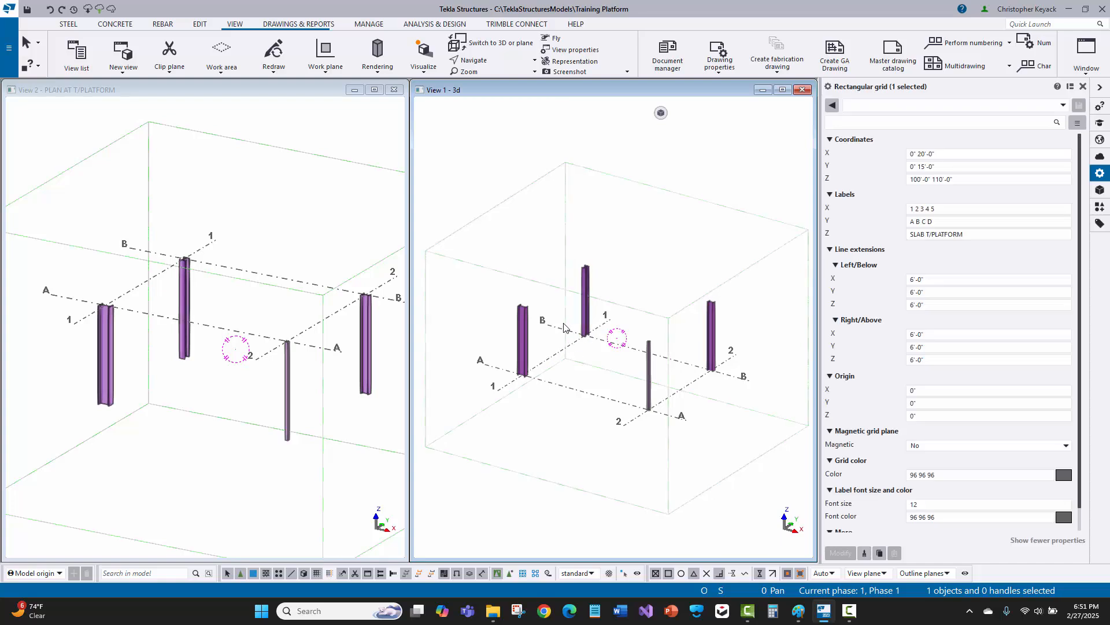
pyautogui.click(559, 346)
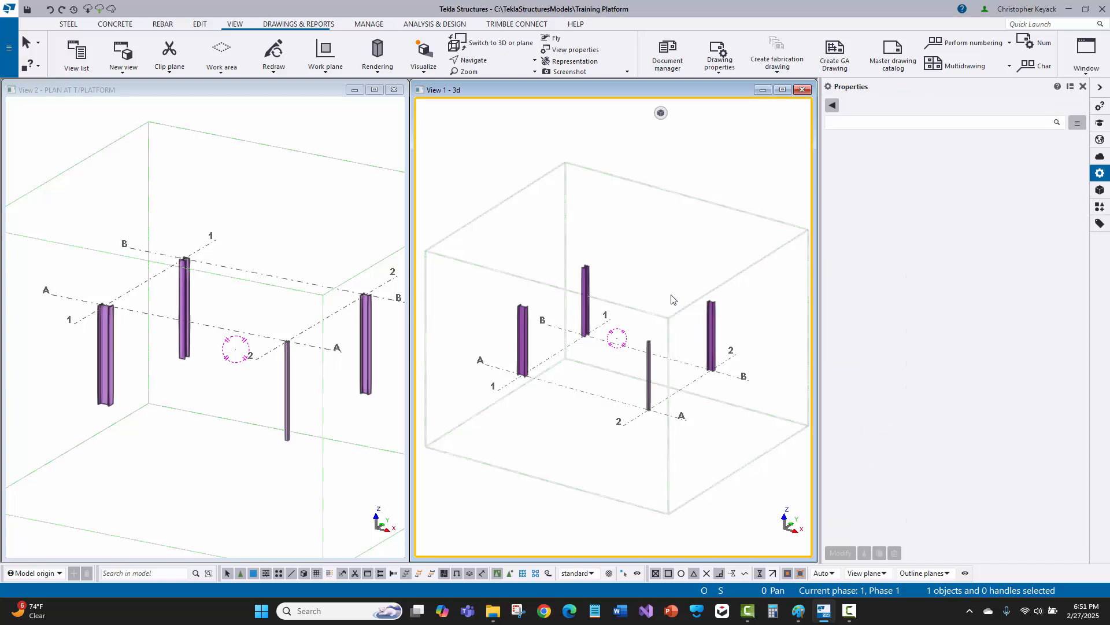
pyautogui.click(259, 219)
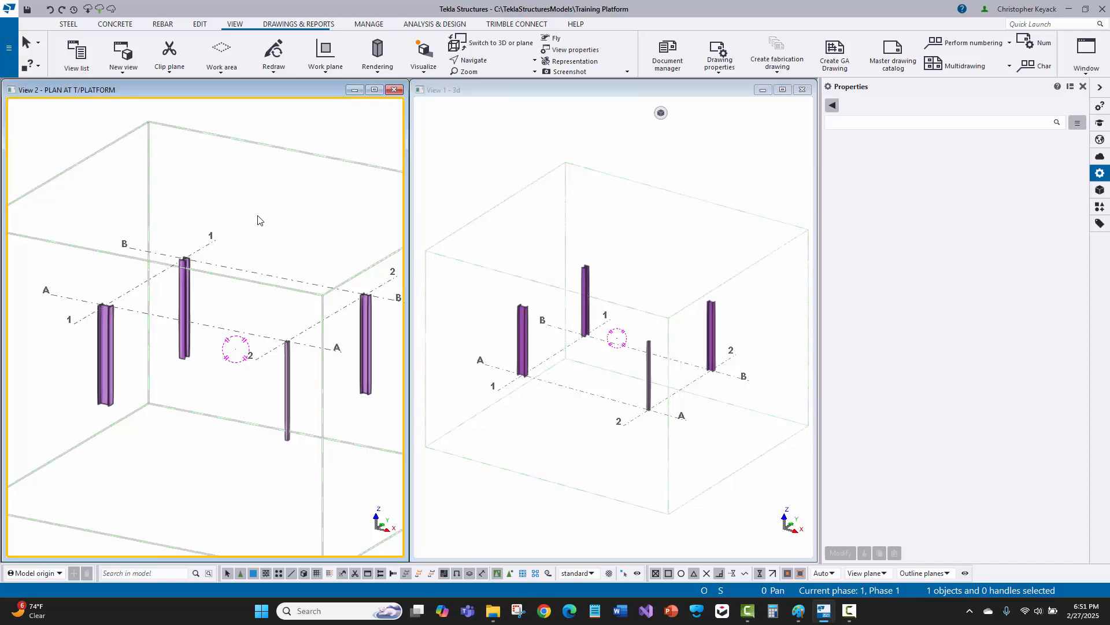
pyautogui.hotkey('ctrl', 'p')
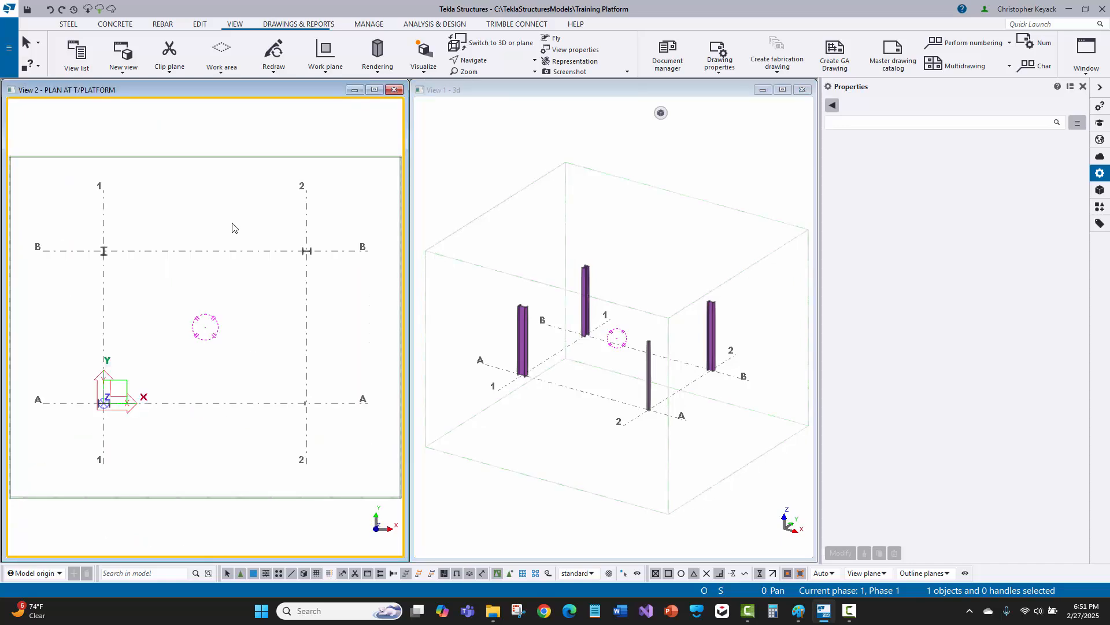
pyautogui.click(67, 24)
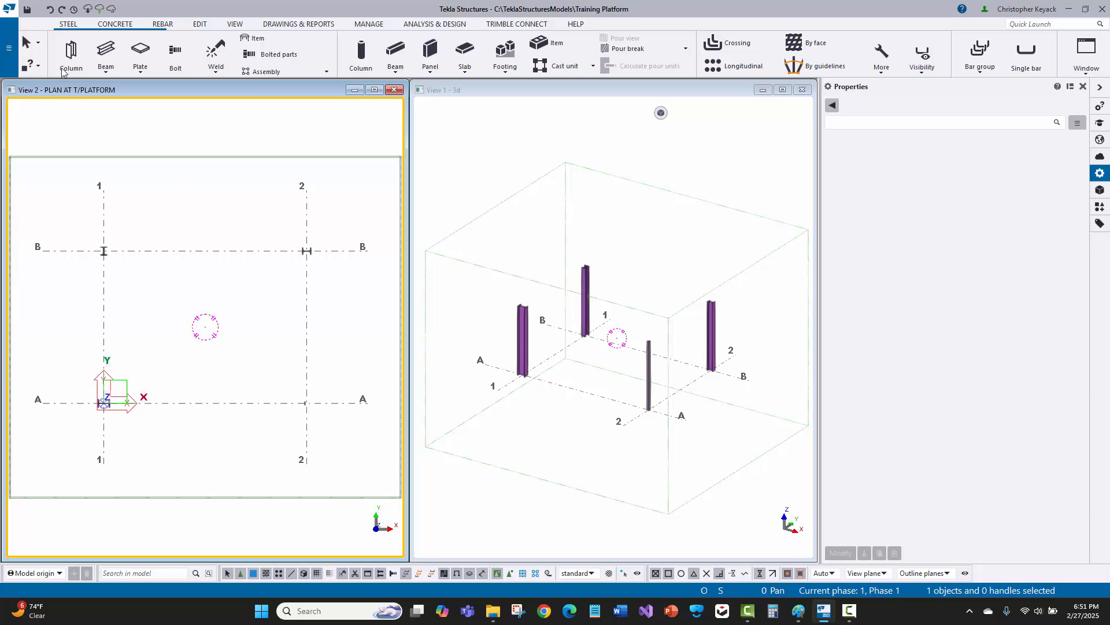
pyautogui.click(107, 52)
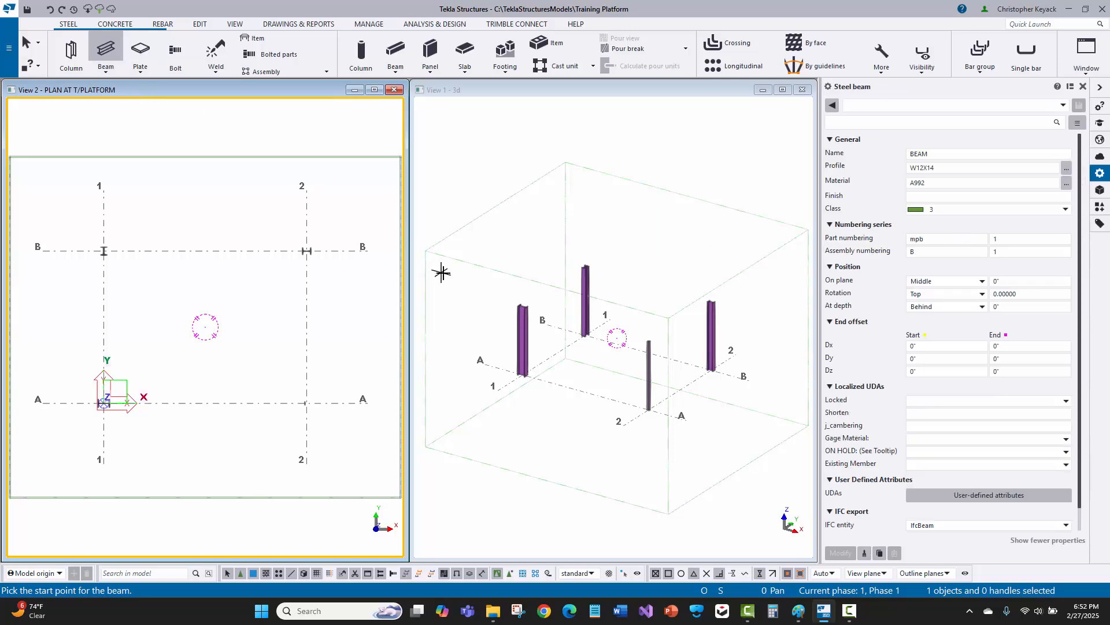
pyautogui.click(516, 307)
pyautogui.scroll(2, 651, 405)
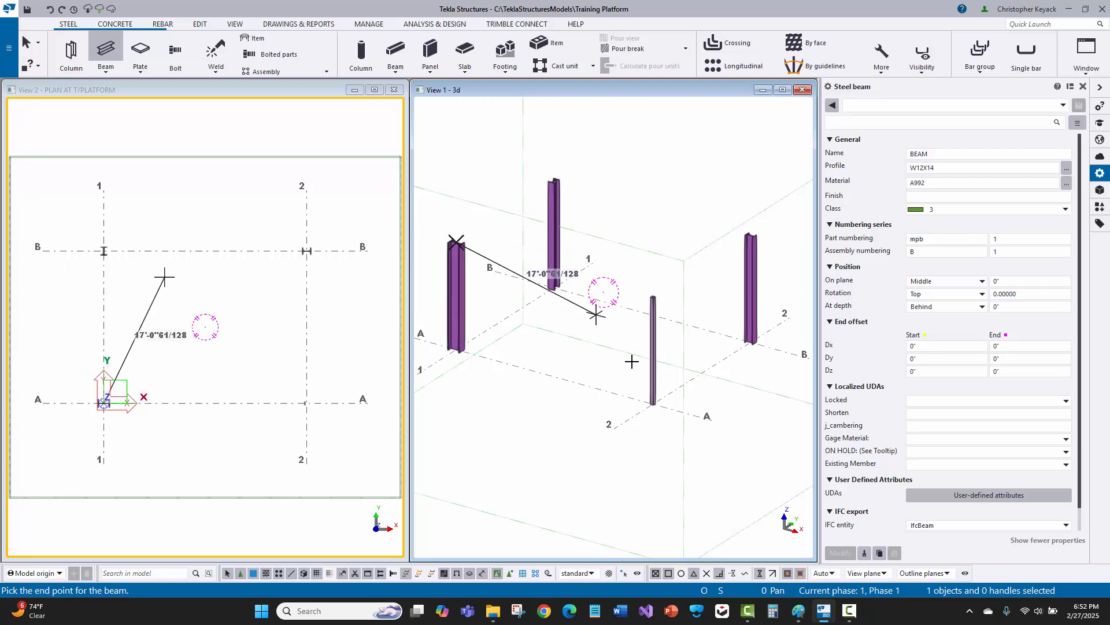
pyautogui.rightClick(582, 143)
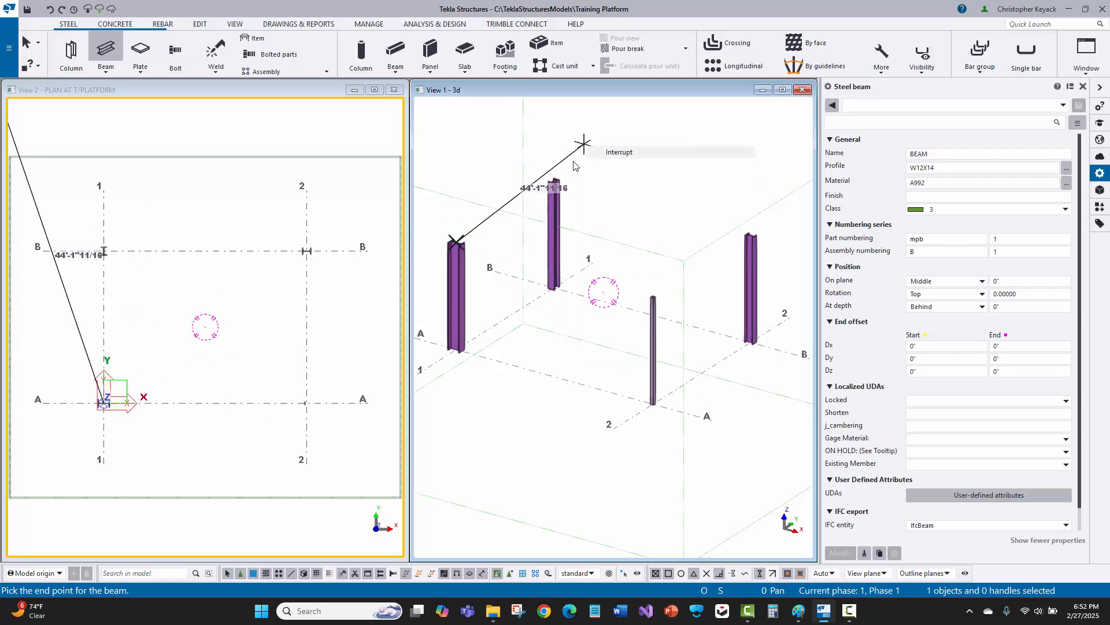
pyautogui.click(601, 154)
pyautogui.moveTo(149, 180); pyautogui.dragTo(171, 194, button='middle')
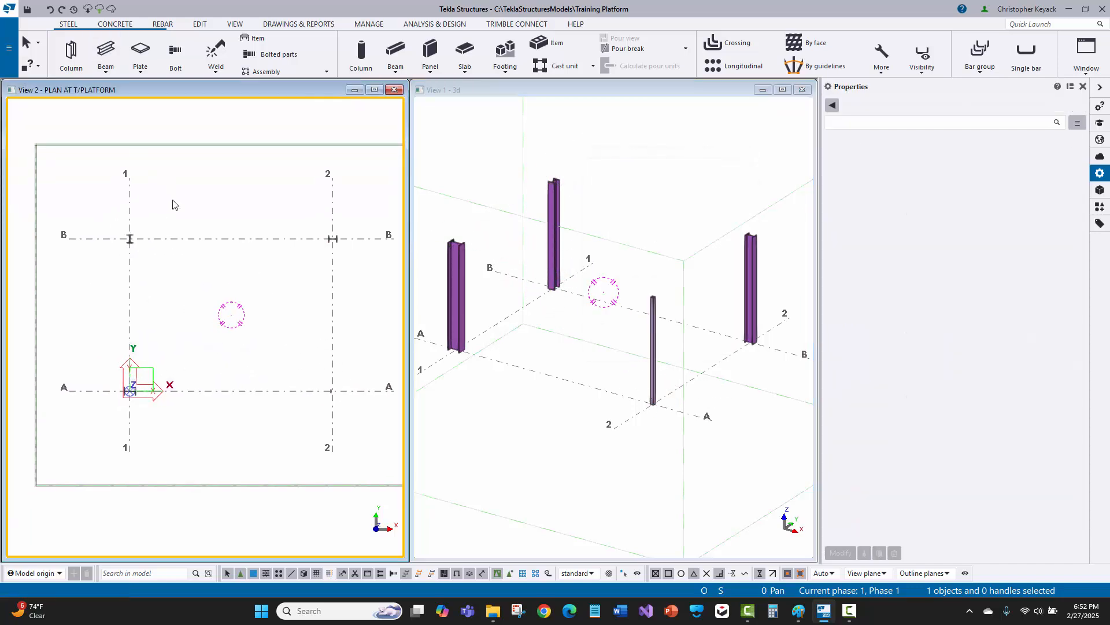
pyautogui.scroll(-1, 174, 203)
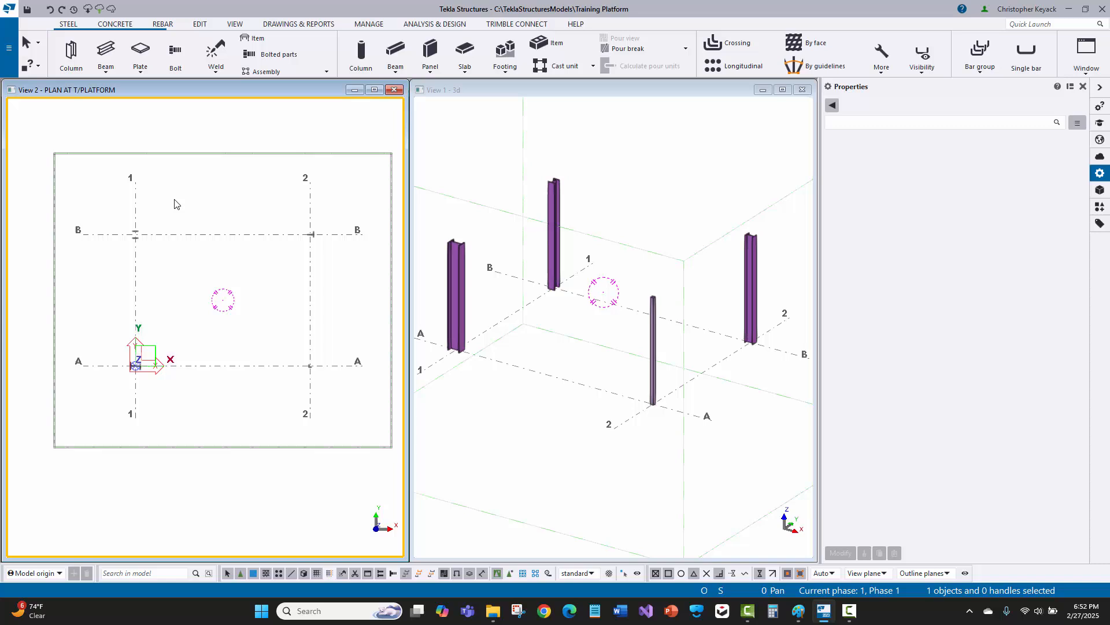
# Step: Place a W12X14 steel beam along grid A from grid 1 to grid 2 in the plan view, and end the beam command
pyautogui.click(106, 51)
pyautogui.click(135, 366)
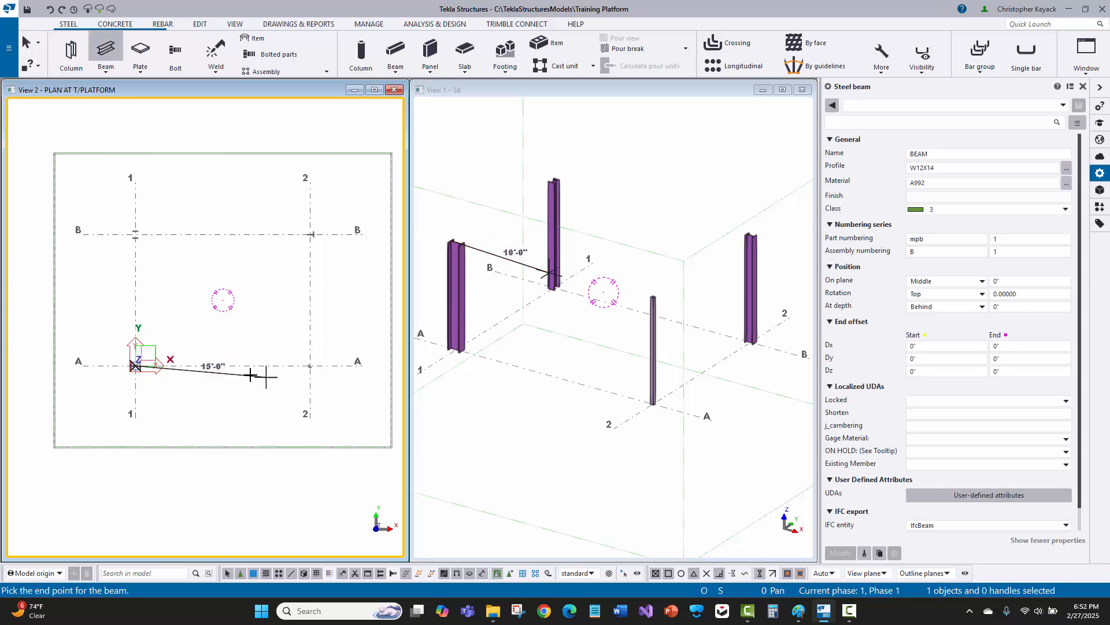
pyautogui.click(310, 366)
pyautogui.scroll(1, 278, 325)
pyautogui.rightClick(278, 314)
pyautogui.click(293, 324)
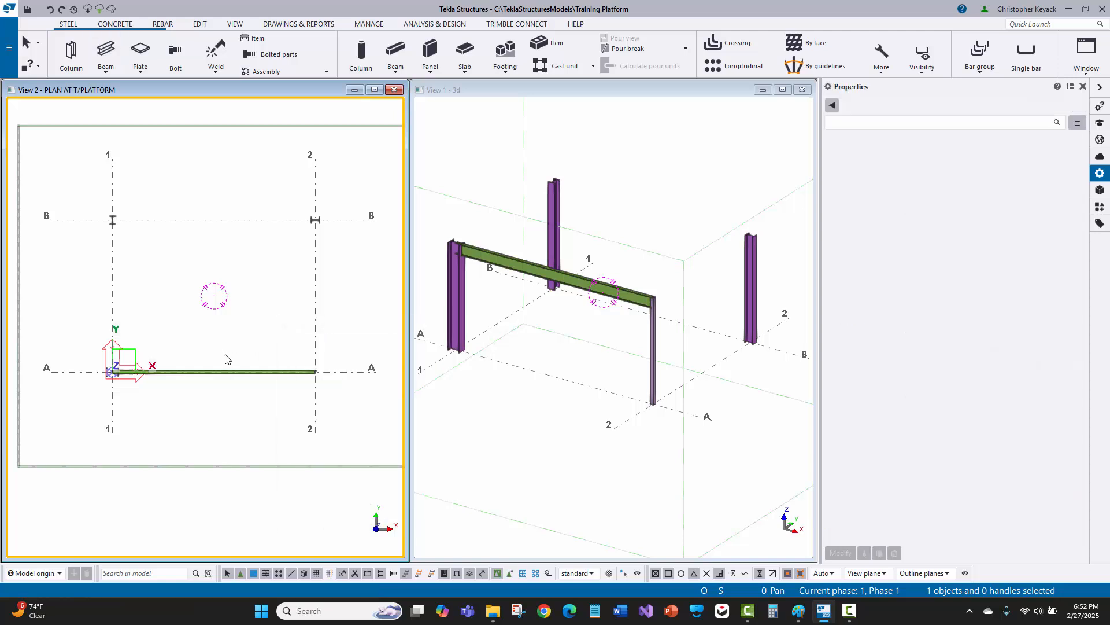
pyautogui.hotkey('ctrl', 'p')
pyautogui.scroll(1, 155, 325)
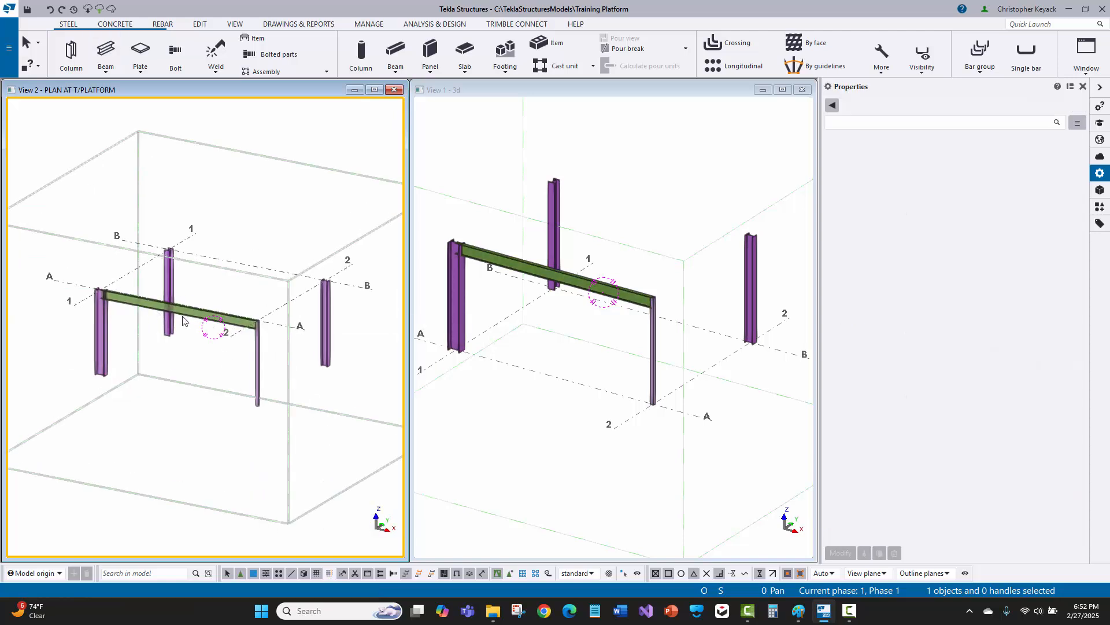
pyautogui.click(106, 51)
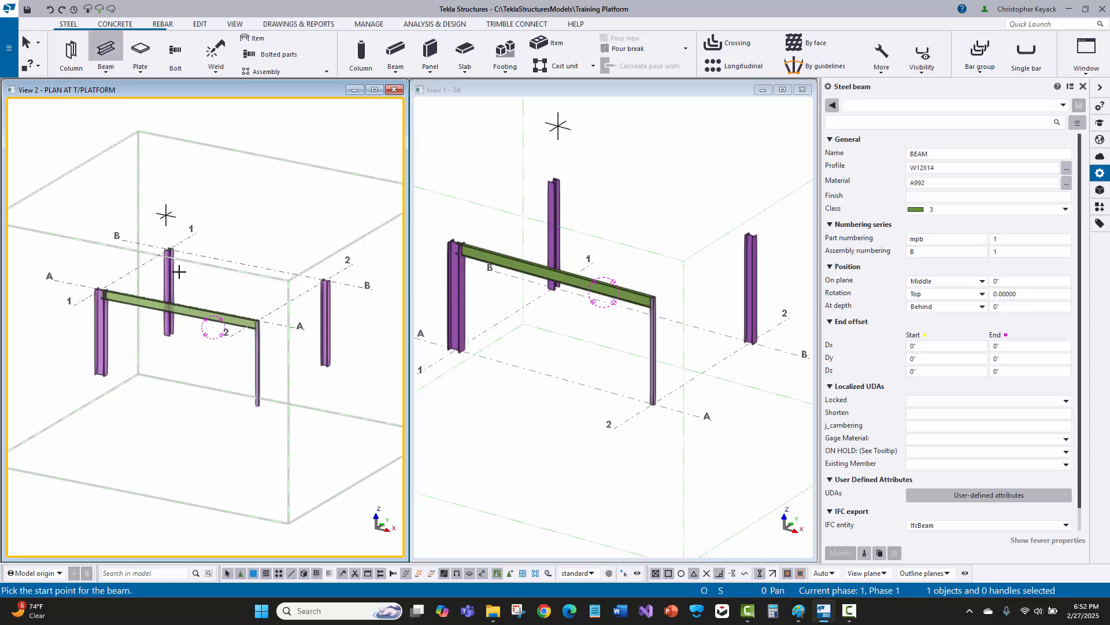
pyautogui.click(168, 248)
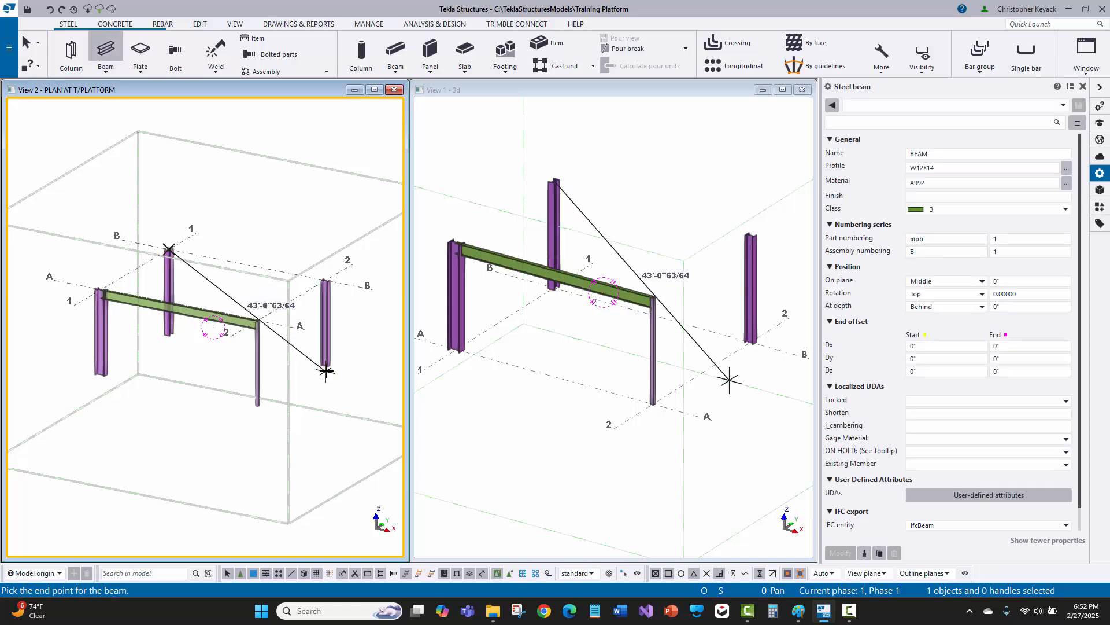
pyautogui.rightClick(291, 210)
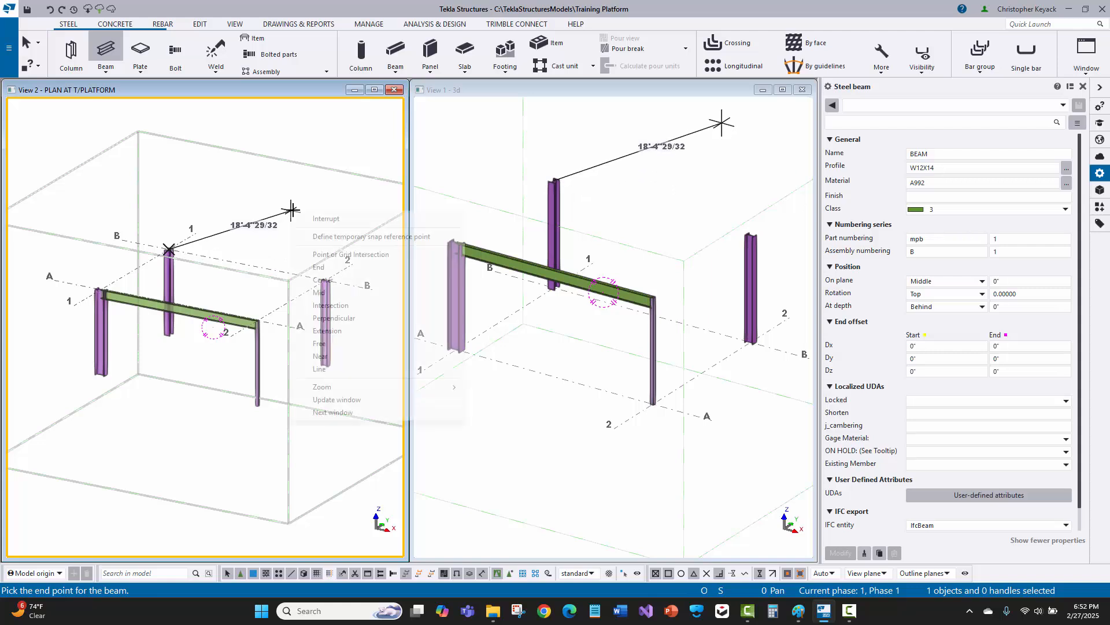
pyautogui.click(324, 218)
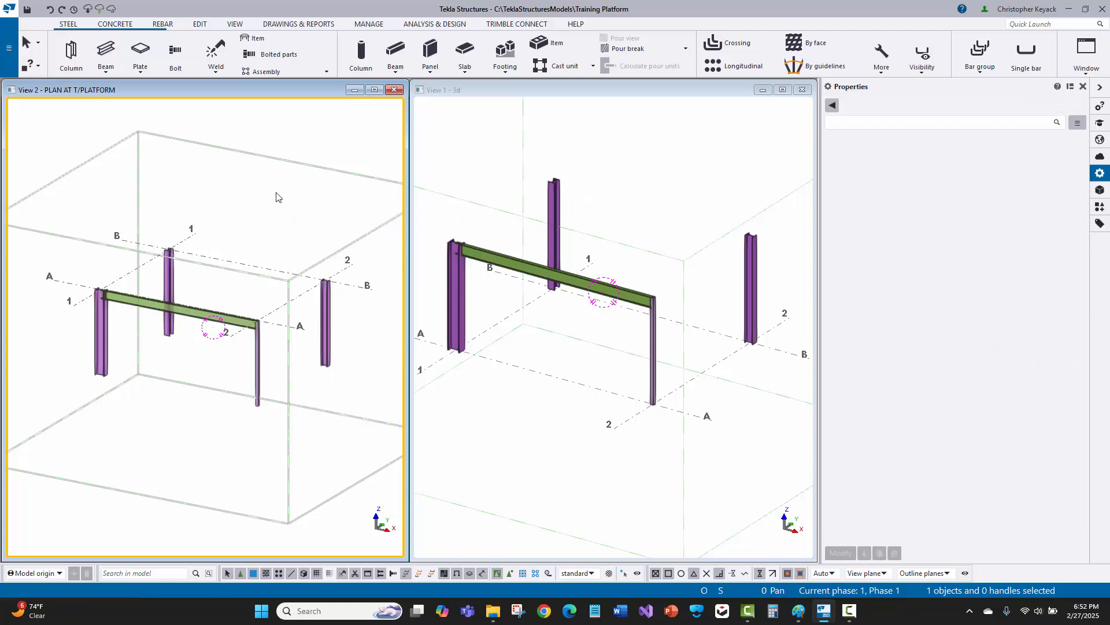
pyautogui.hotkey('ctrl', 'p')
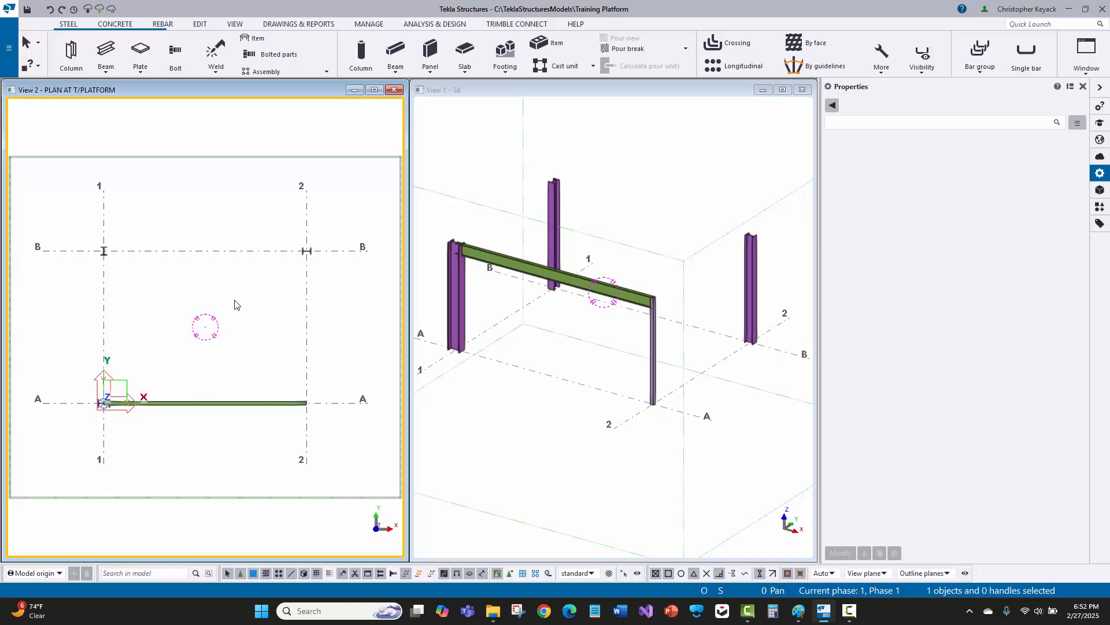
# Step: Change the profile of the steel beam on grid A to W12X26 and apply it to the model
pyautogui.click(219, 403)
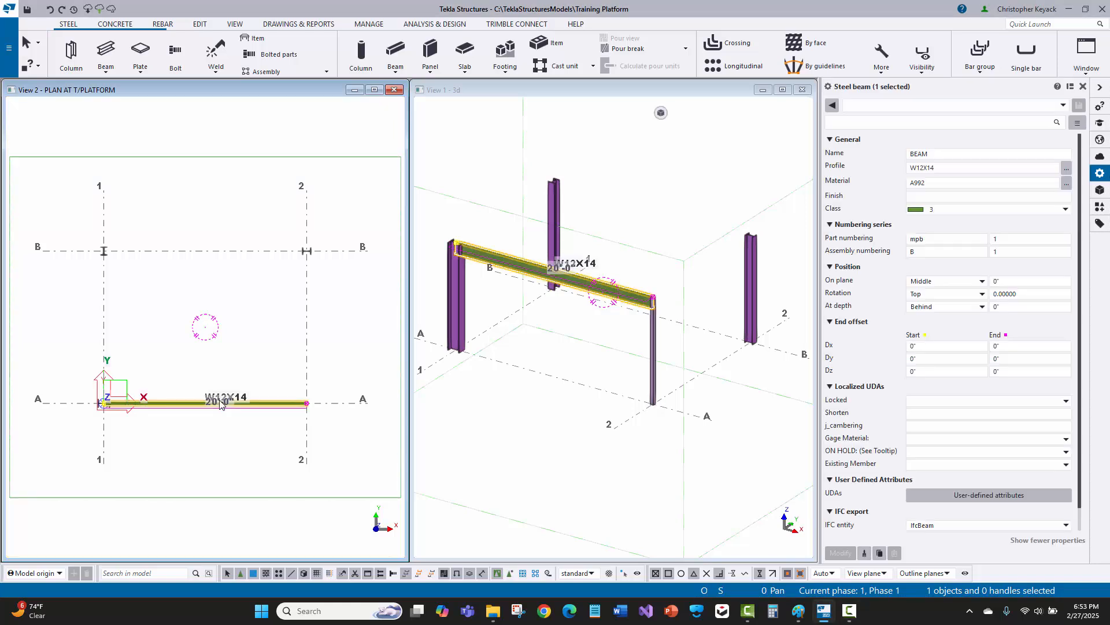
pyautogui.click(953, 168)
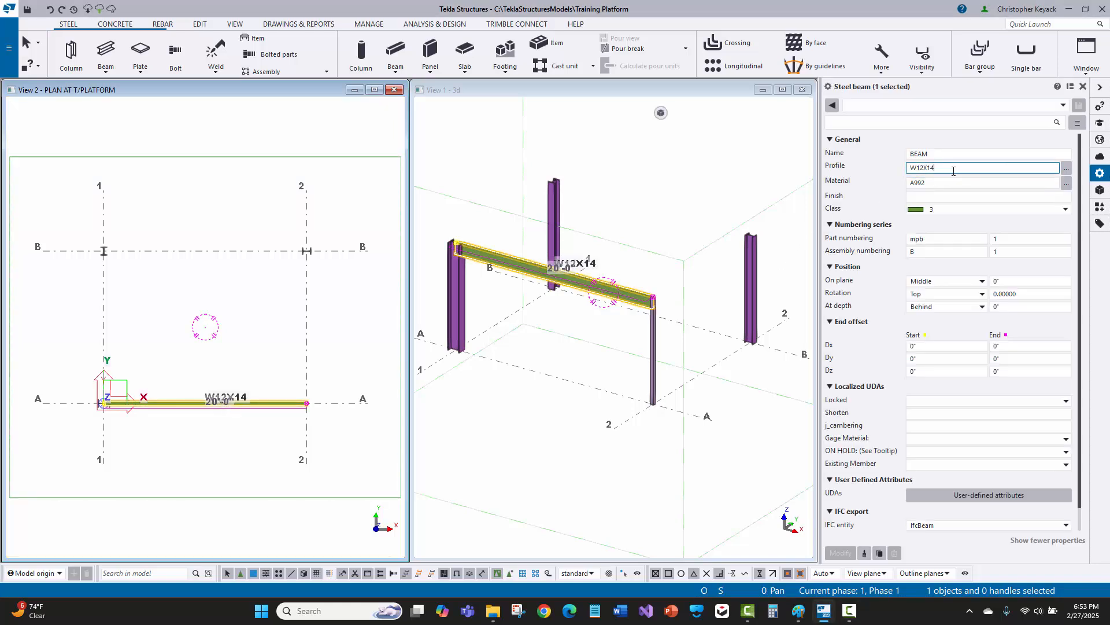
pyautogui.press('BackSpace')
pyautogui.press('BackSpace')
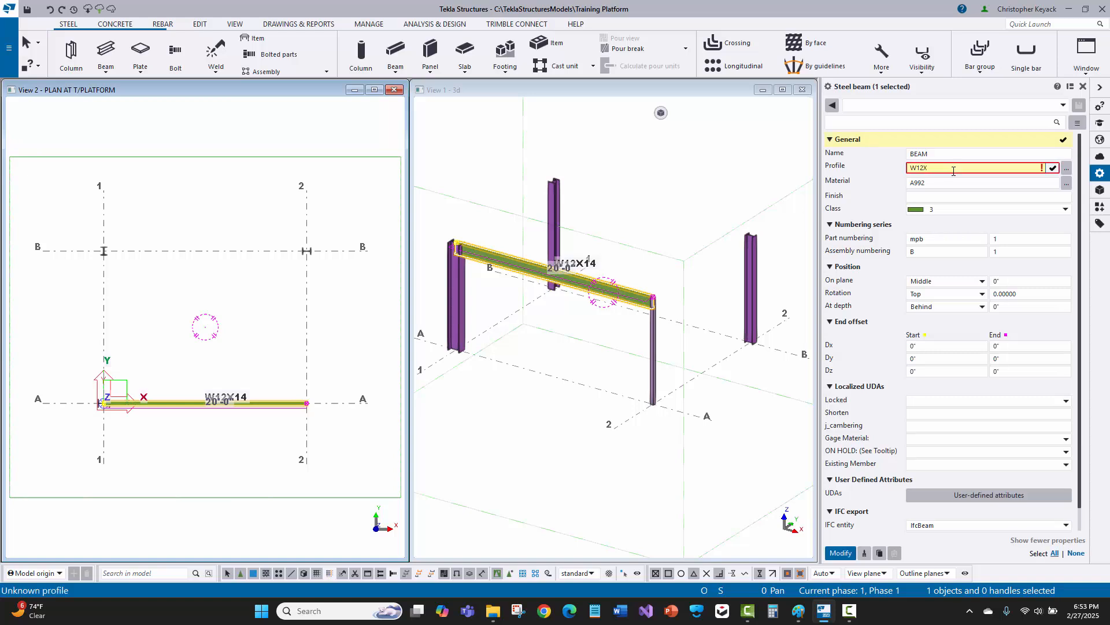
pyautogui.write('26')
pyautogui.press('Return')
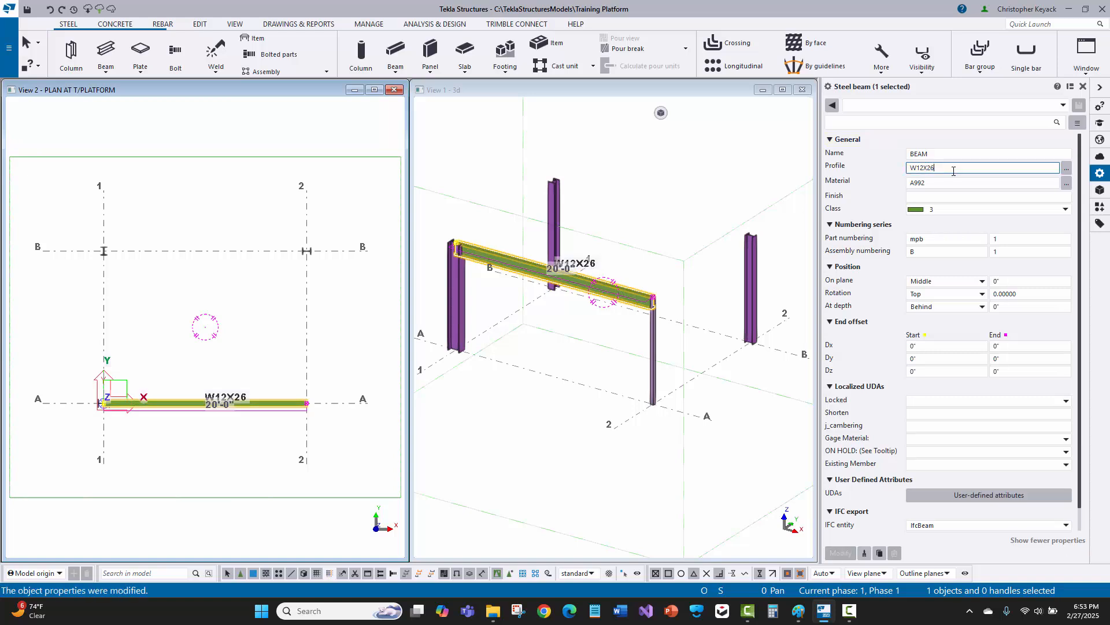
pyautogui.click(489, 193)
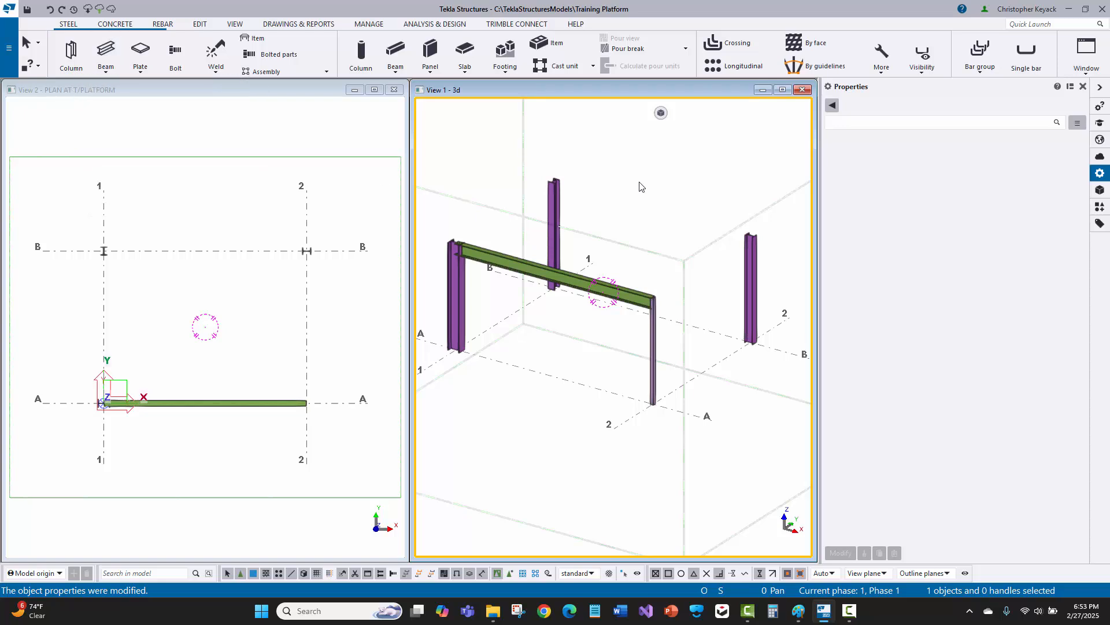
pyautogui.click(106, 51)
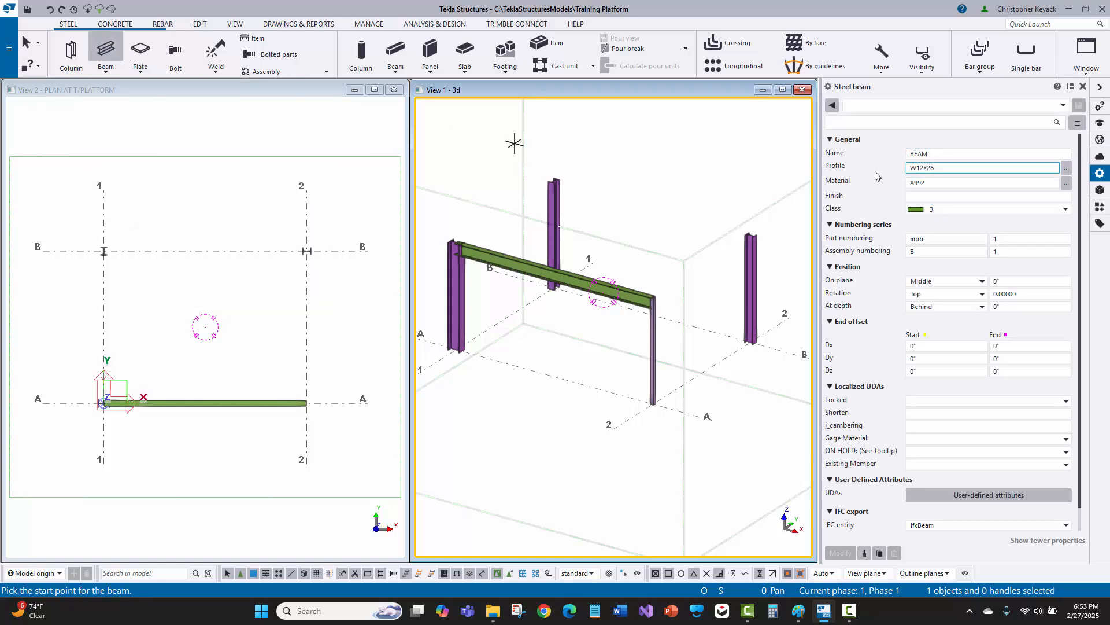
pyautogui.rightClick(515, 175)
pyautogui.click(521, 183)
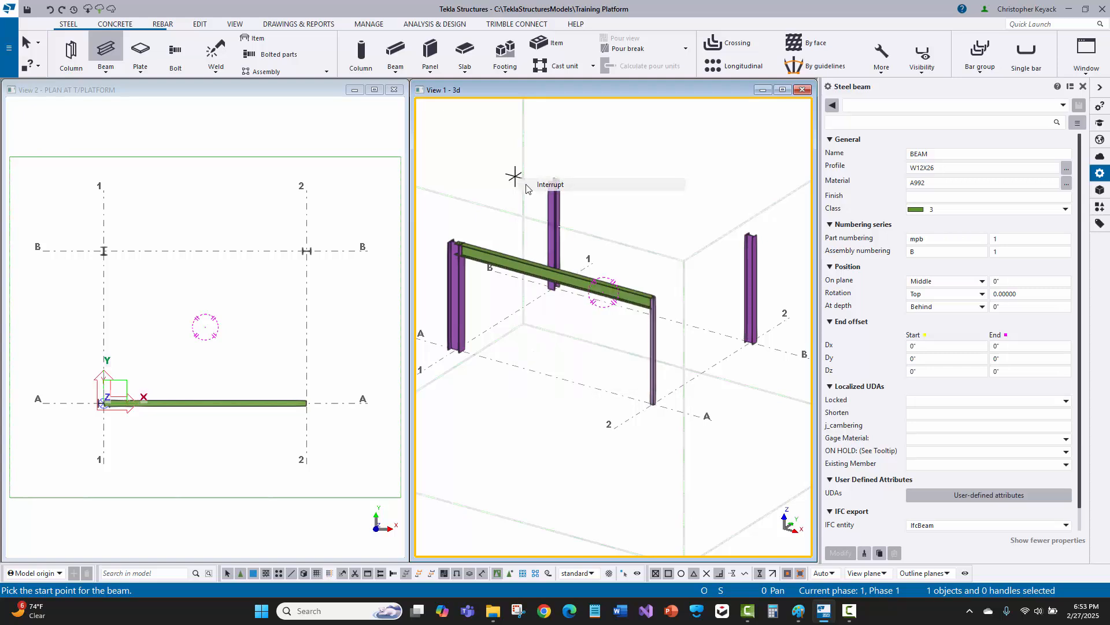
# Step: Copy the W12X26 beam on grid line A to grid line B, from intersection A-1 to B-1
pyautogui.click(493, 253)
pyautogui.rightClick(468, 199)
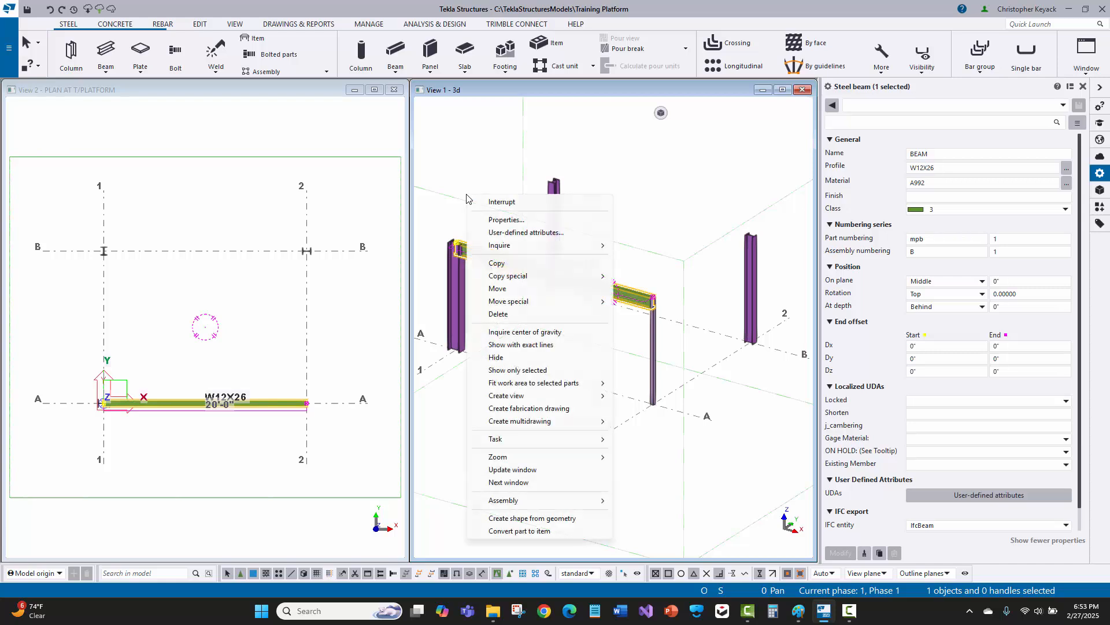
pyautogui.click(486, 260)
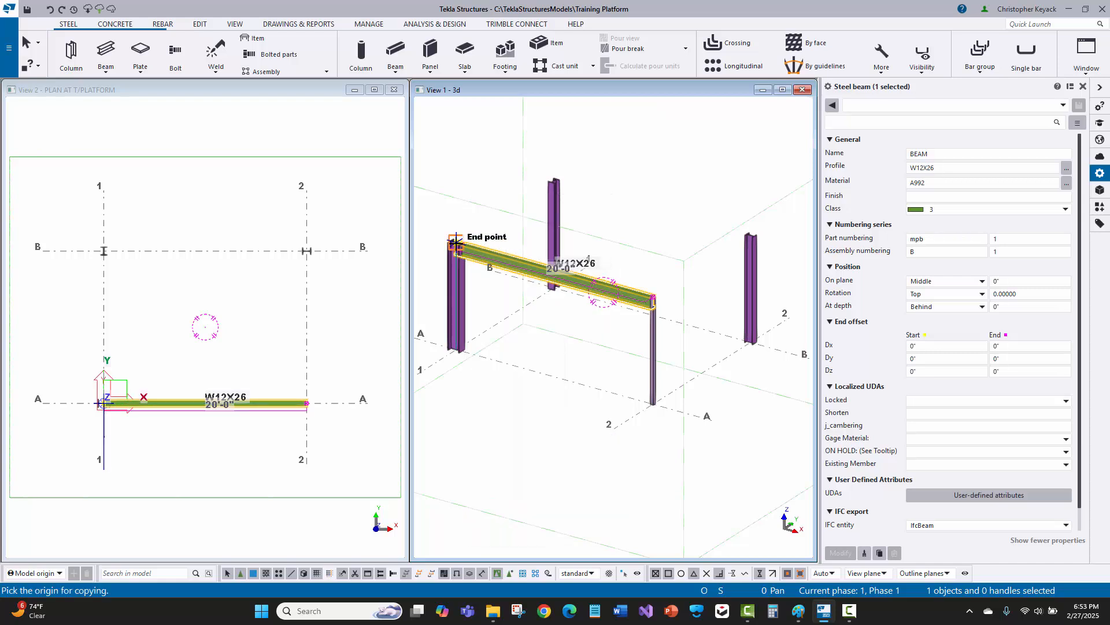
pyautogui.click(457, 243)
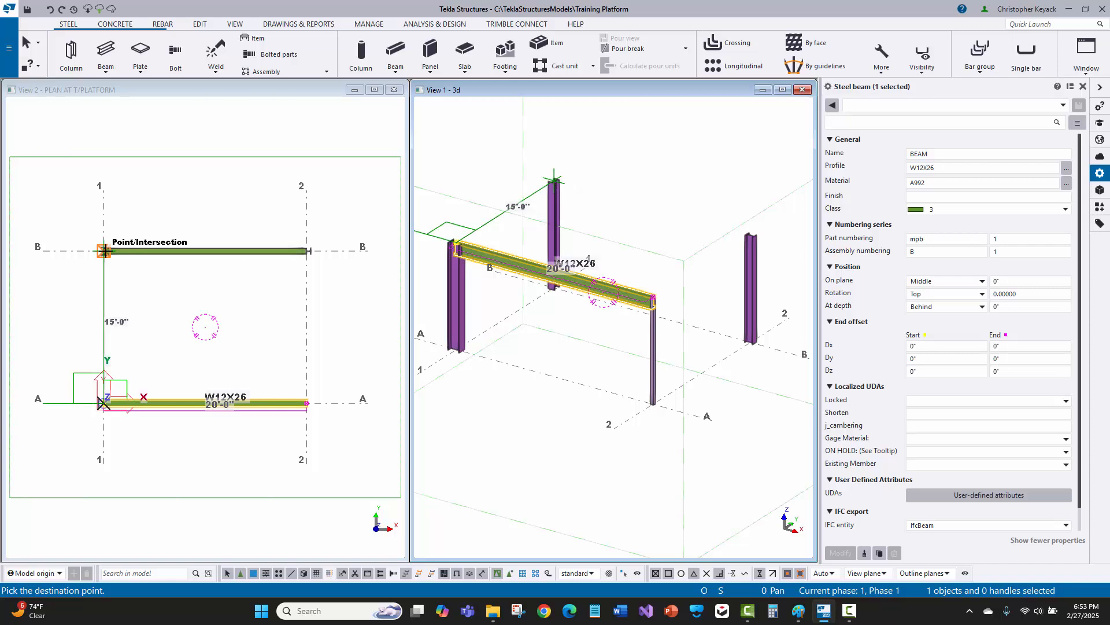
pyautogui.click(104, 250)
pyautogui.rightClick(194, 197)
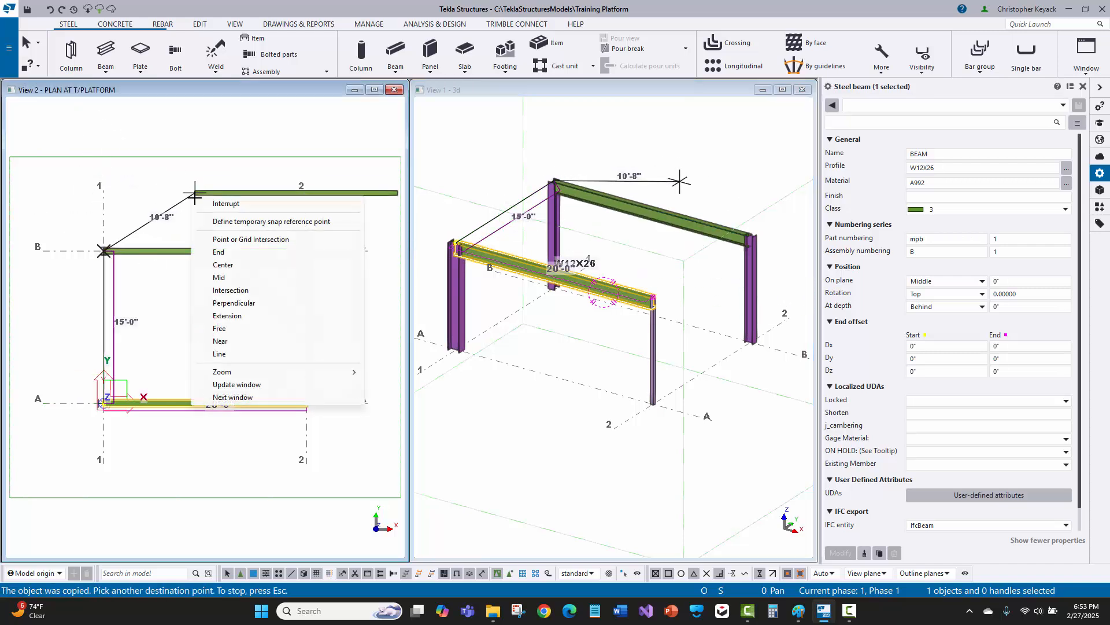
pyautogui.click(223, 204)
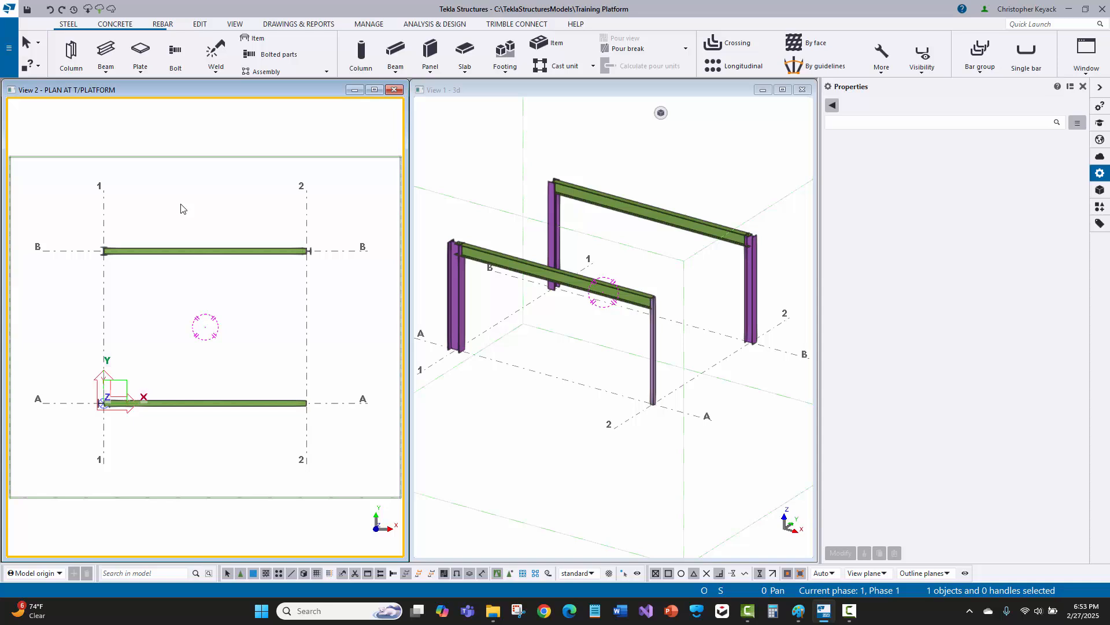
# Step: Create a steel beam with profile W10x12 along grid line 1, from grid A to grid B
pyautogui.moveTo(581, 201); pyautogui.dragTo(598, 229, button='middle')
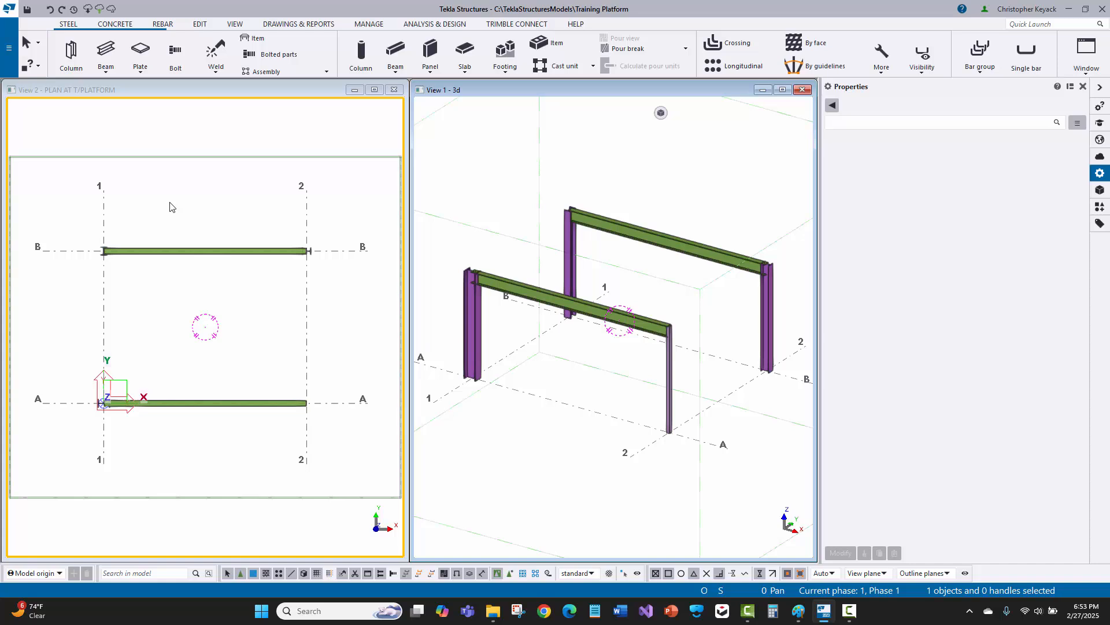
pyautogui.click(106, 50)
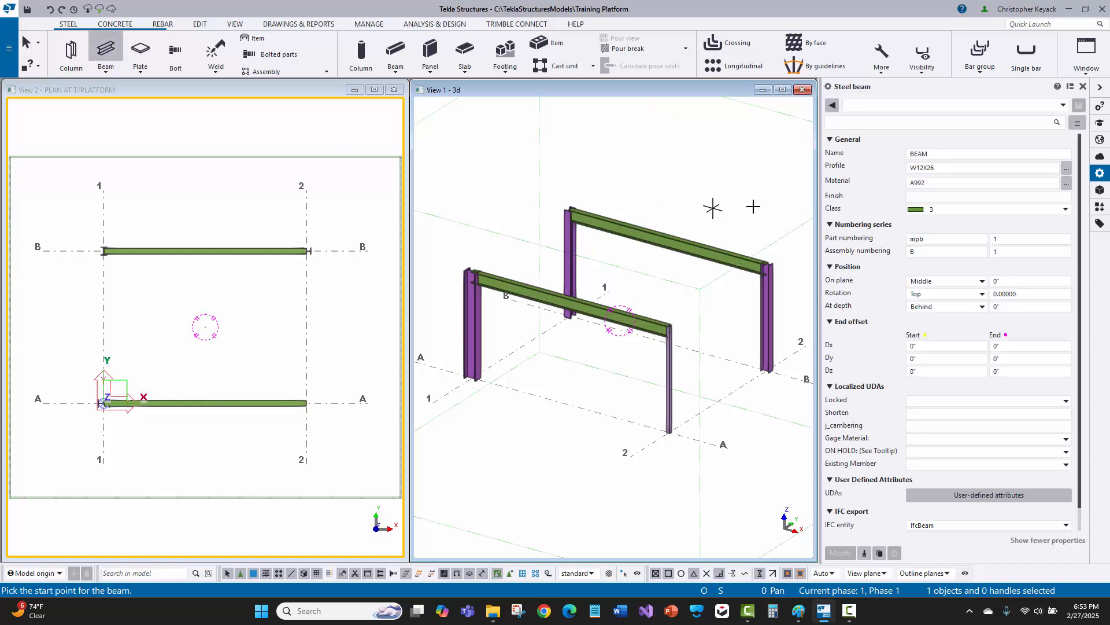
pyautogui.click(945, 167)
pyautogui.press('BackSpace')
pyautogui.press('BackSpace')
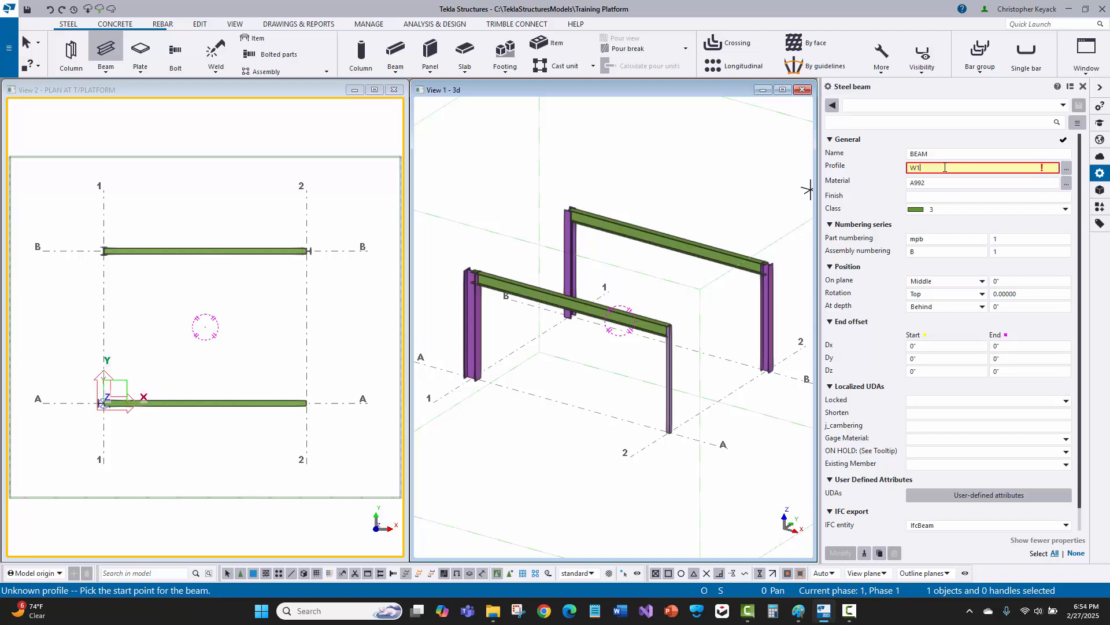
pyautogui.write('12')
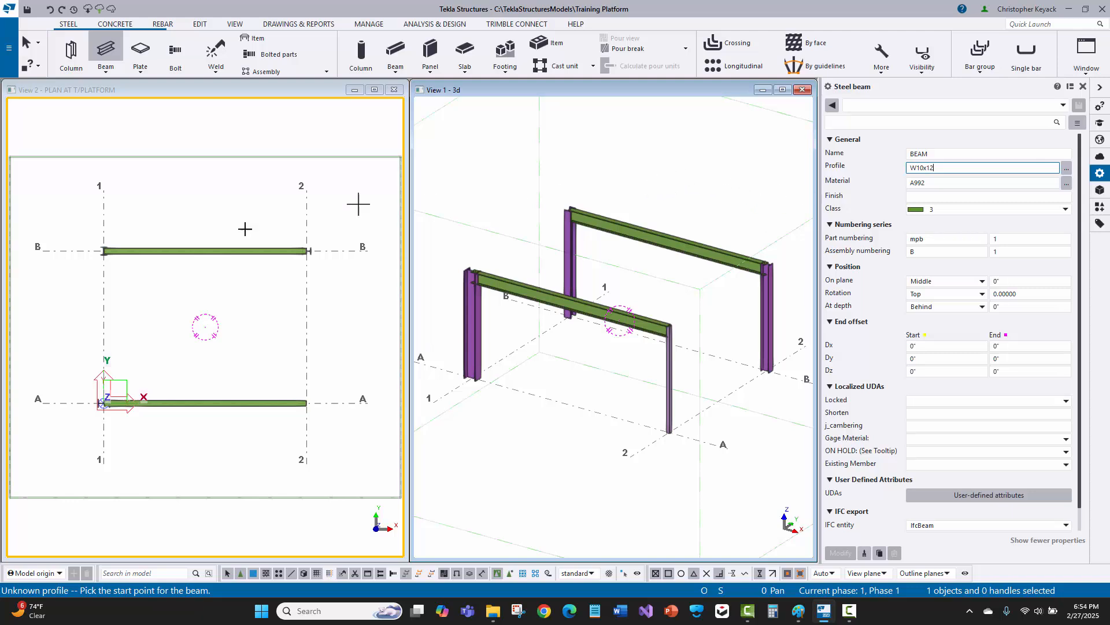
pyautogui.click(103, 403)
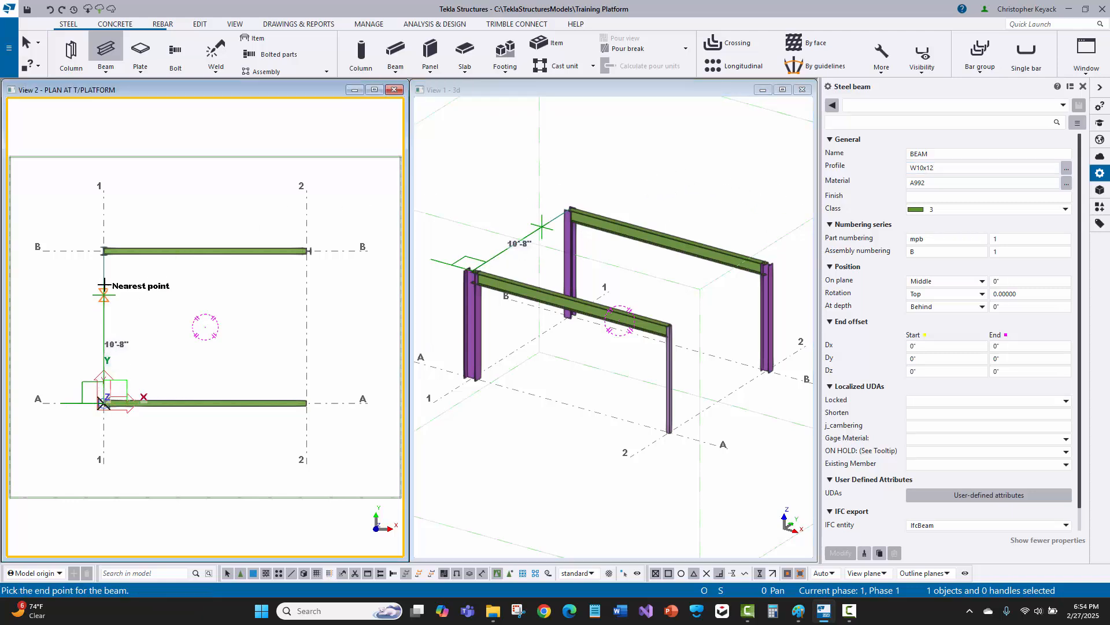
pyautogui.click(104, 251)
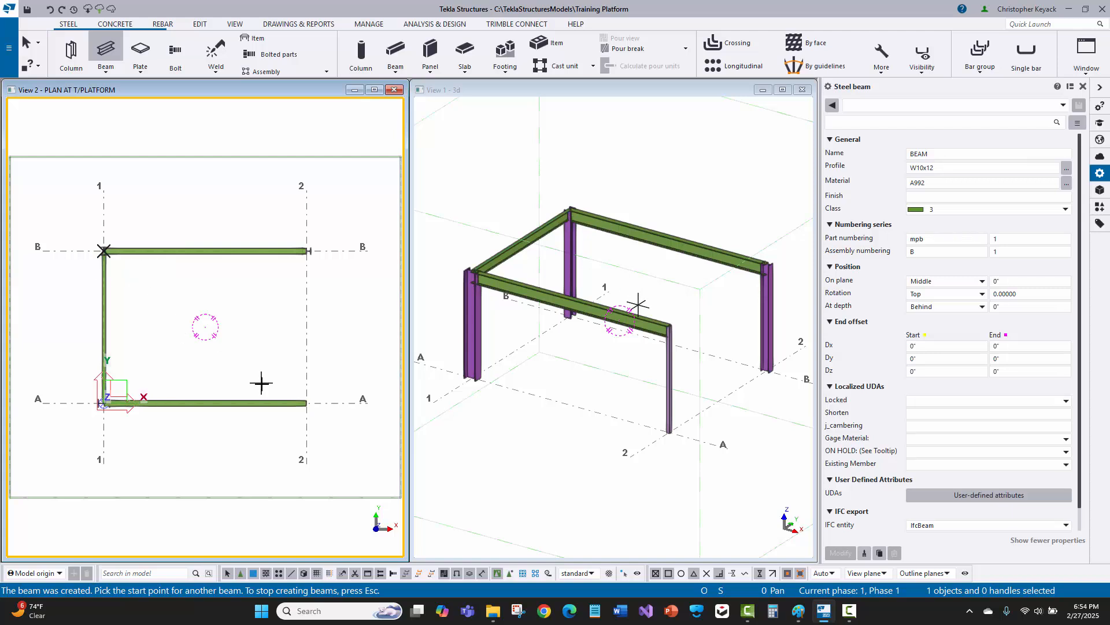
# Step: Add another W10x12 beam along grid line 2, from grid A to grid B
pyautogui.click(307, 403)
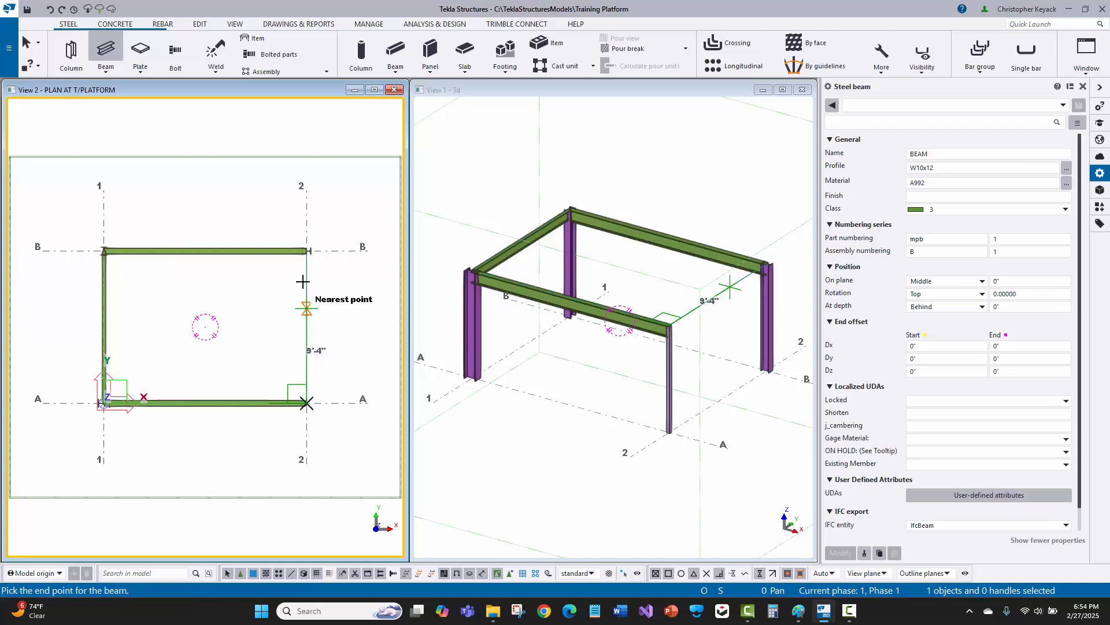
pyautogui.click(307, 250)
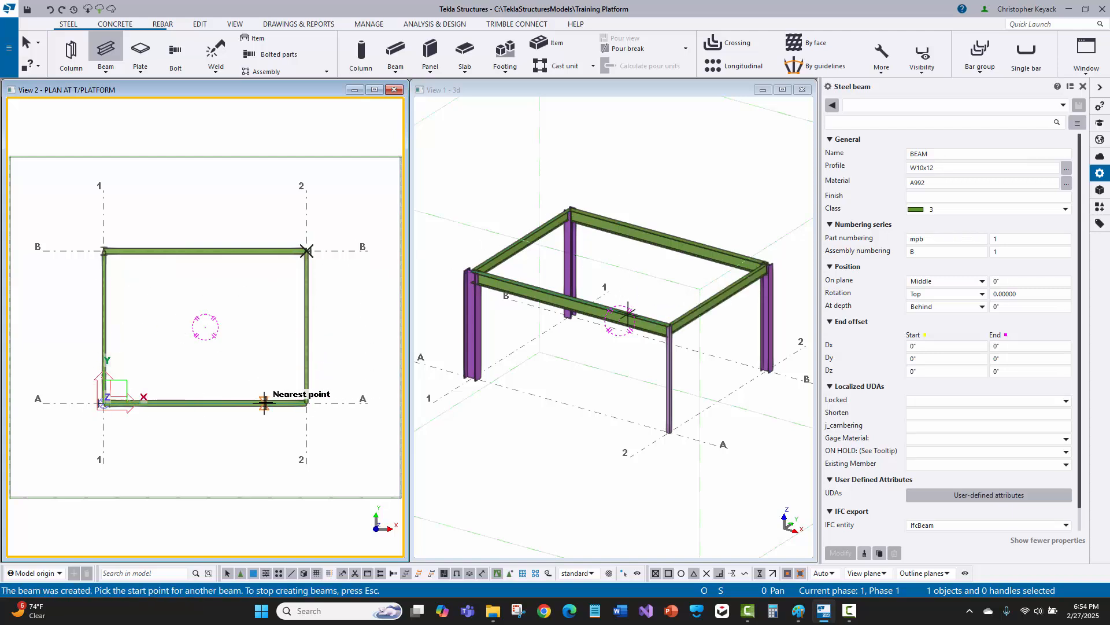
pyautogui.rightClick(201, 288)
pyautogui.click(234, 294)
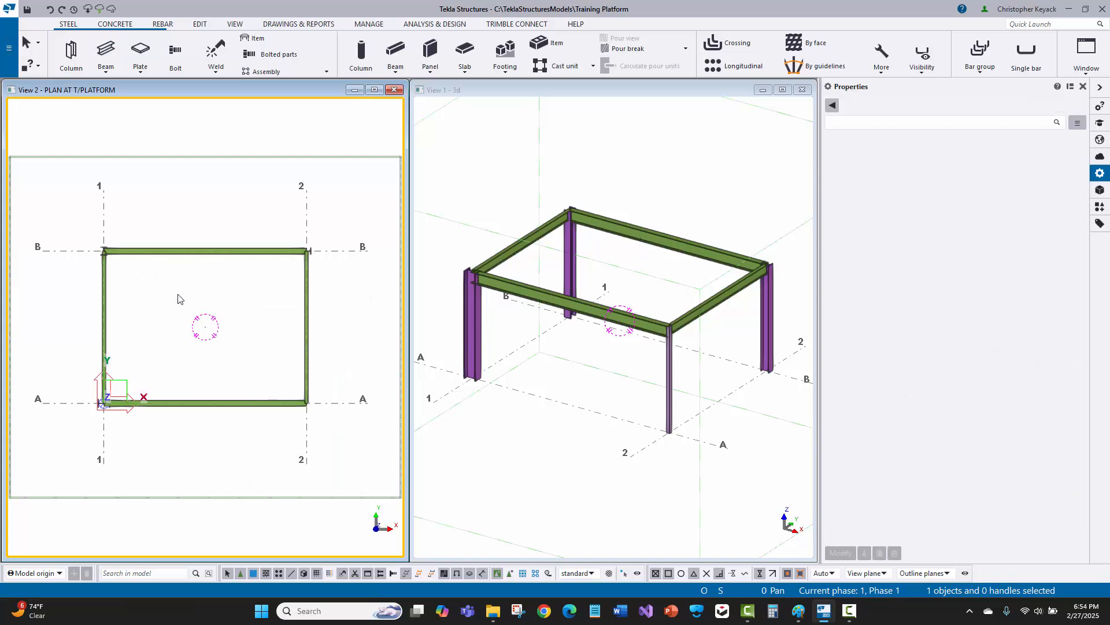
# Step: Examine the beams on grid lines B and 1 in the plan view, checking their profiles and how their ends meet the columns
pyautogui.click(126, 252)
pyautogui.scroll(1, 116, 238)
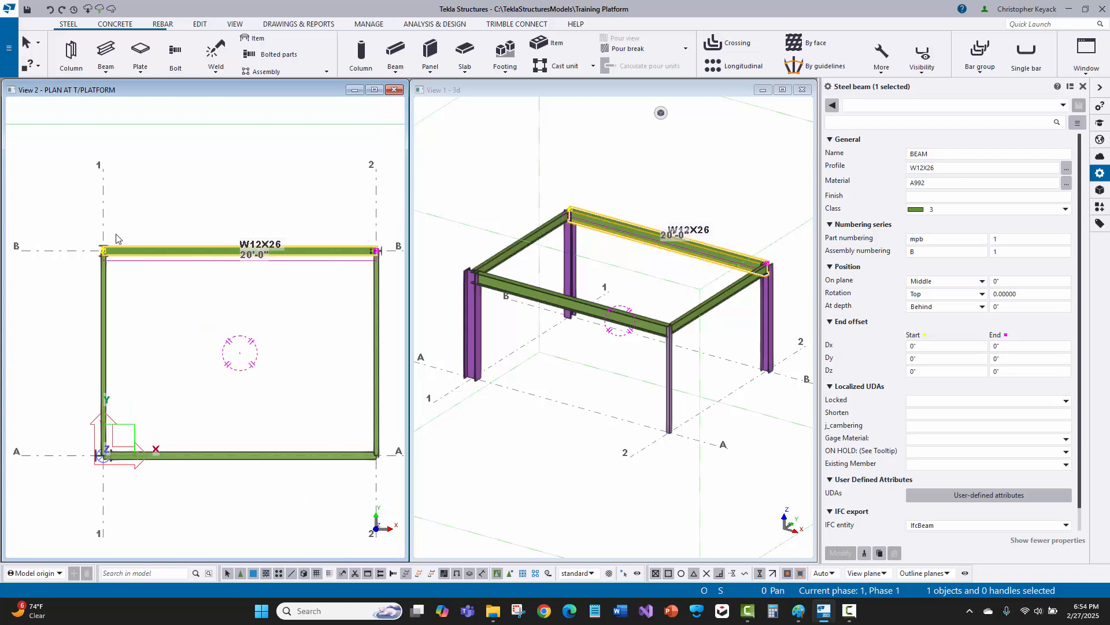
pyautogui.scroll(1, 113, 259)
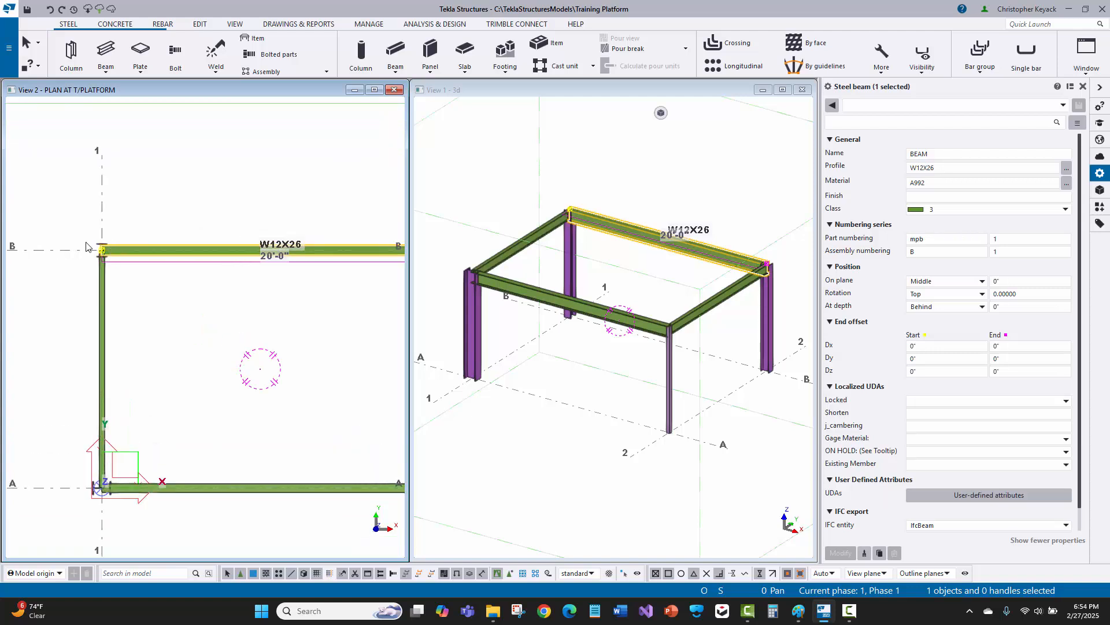
pyautogui.click(102, 336)
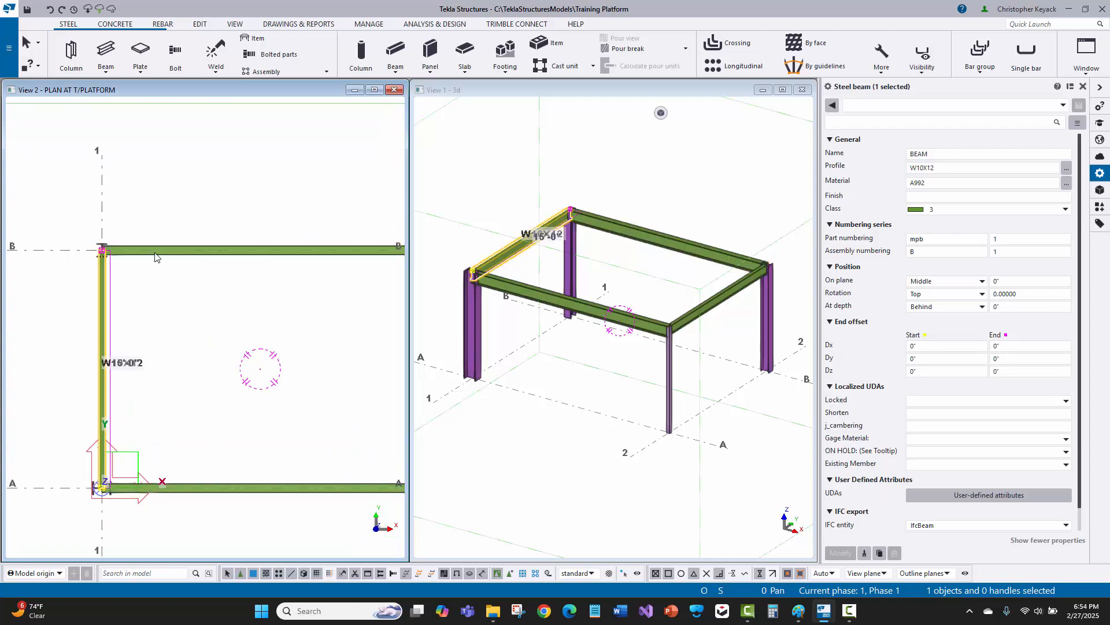
pyautogui.click(123, 251)
pyautogui.scroll(-2, 122, 257)
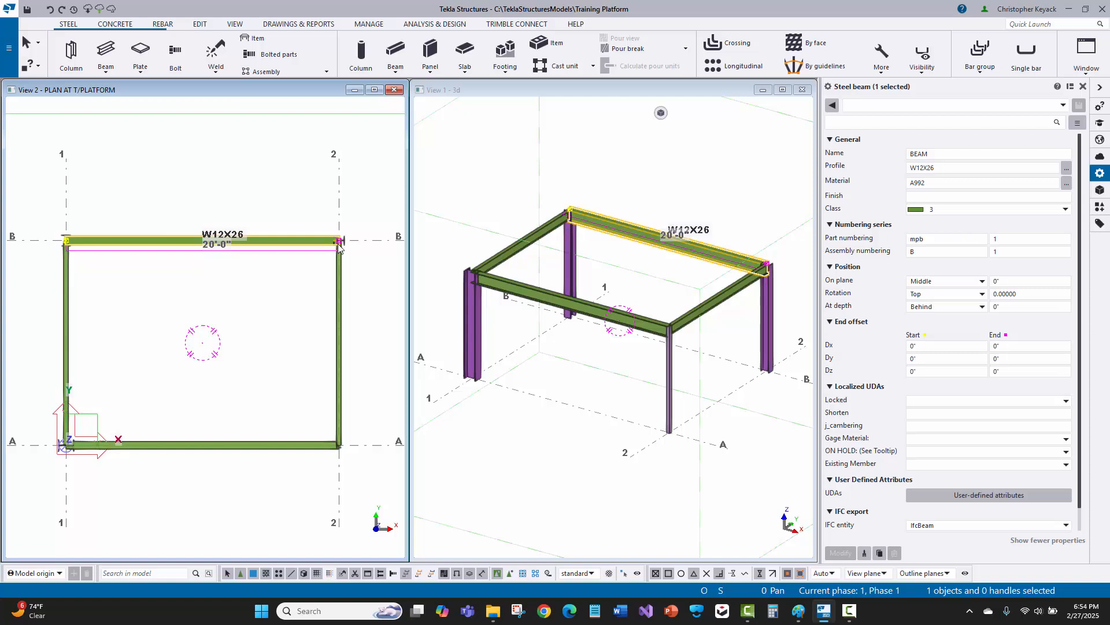
pyautogui.scroll(2, 339, 246)
pyautogui.scroll(-2, 341, 243)
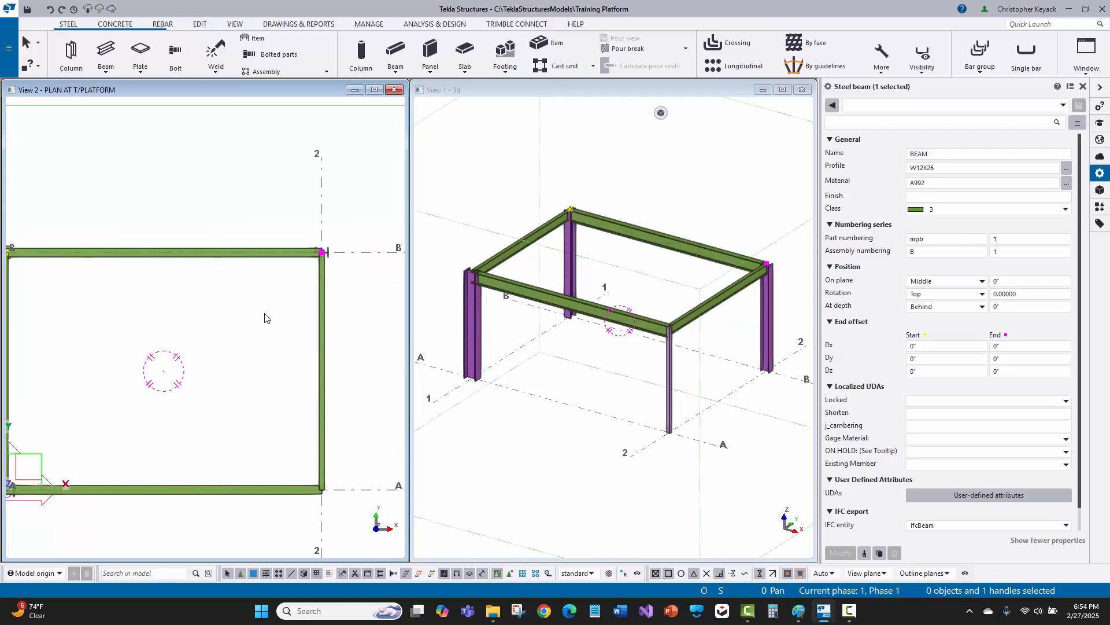
pyautogui.click(266, 317)
pyautogui.scroll(-1, 257, 322)
pyautogui.moveTo(256, 323); pyautogui.dragTo(263, 303, button='middle')
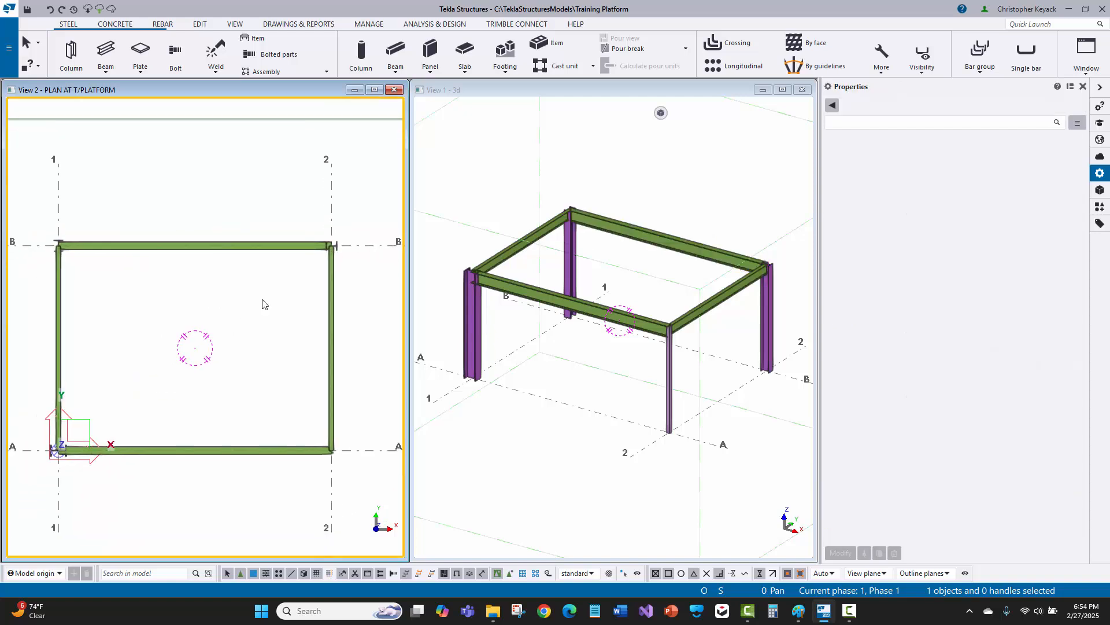
pyautogui.click(178, 251)
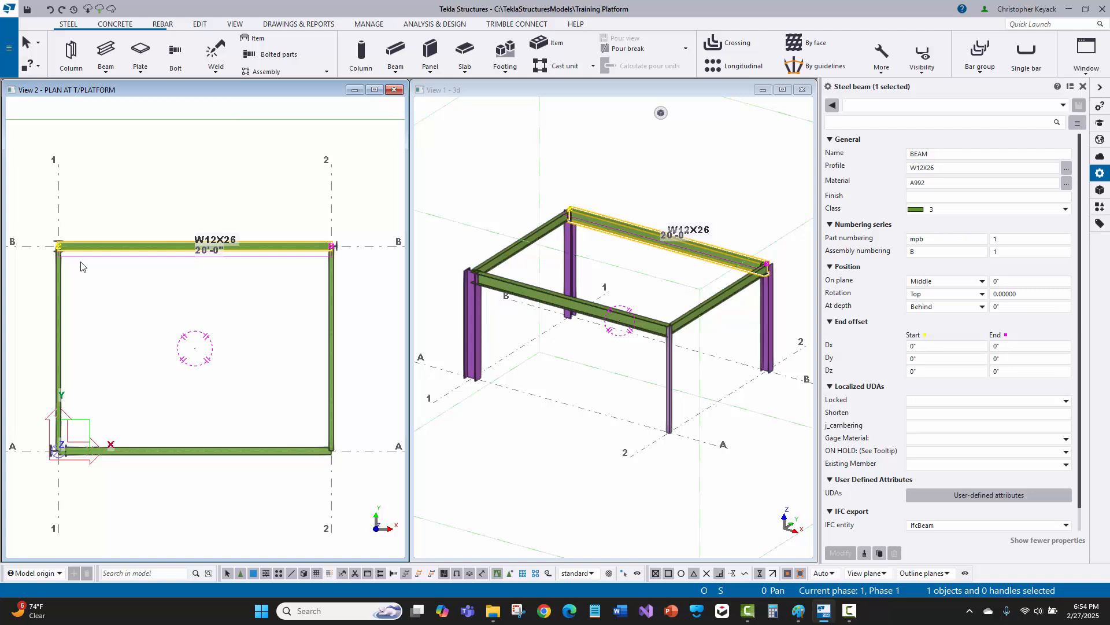
pyautogui.click(140, 235)
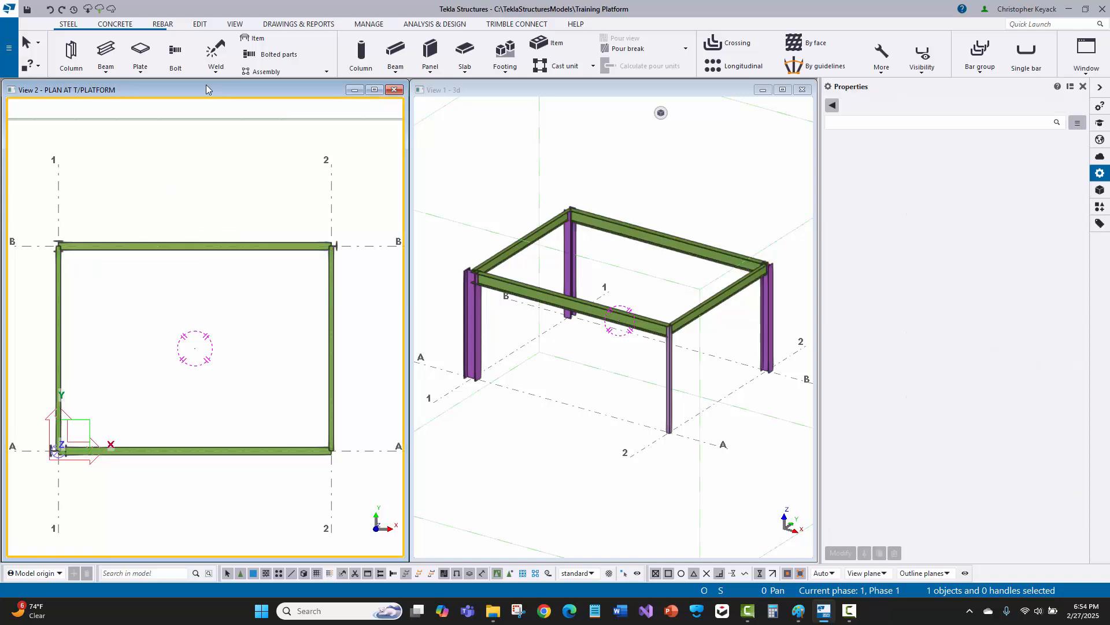
# Step: Review the numbering setup's compare options against the column orientations along grid line B in plan, and accept the settings
pyautogui.click(300, 26)
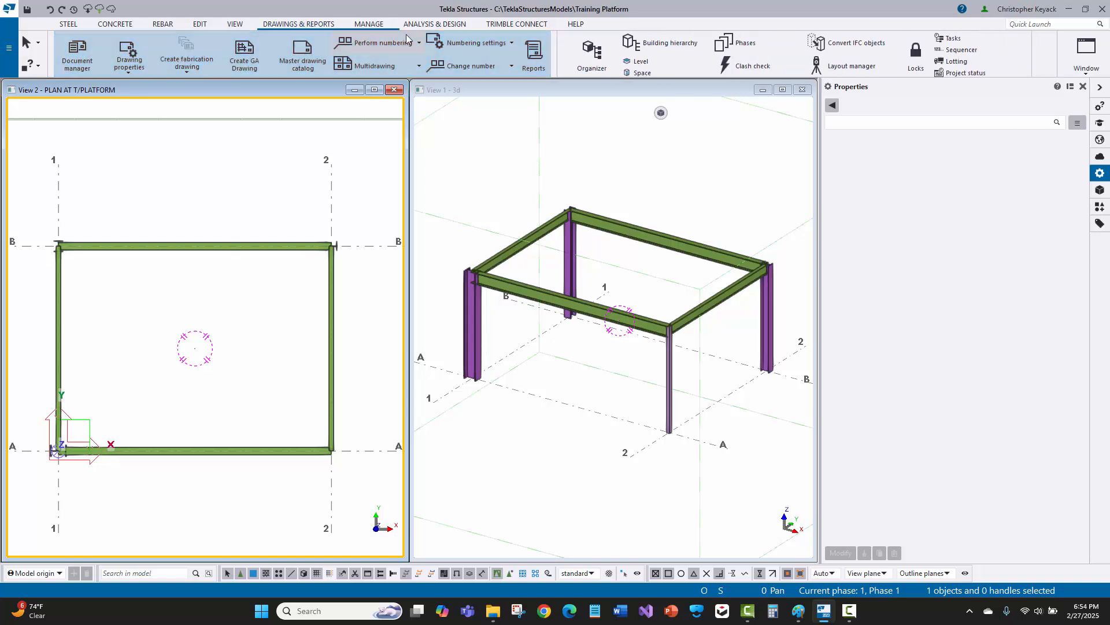
pyautogui.click(467, 44)
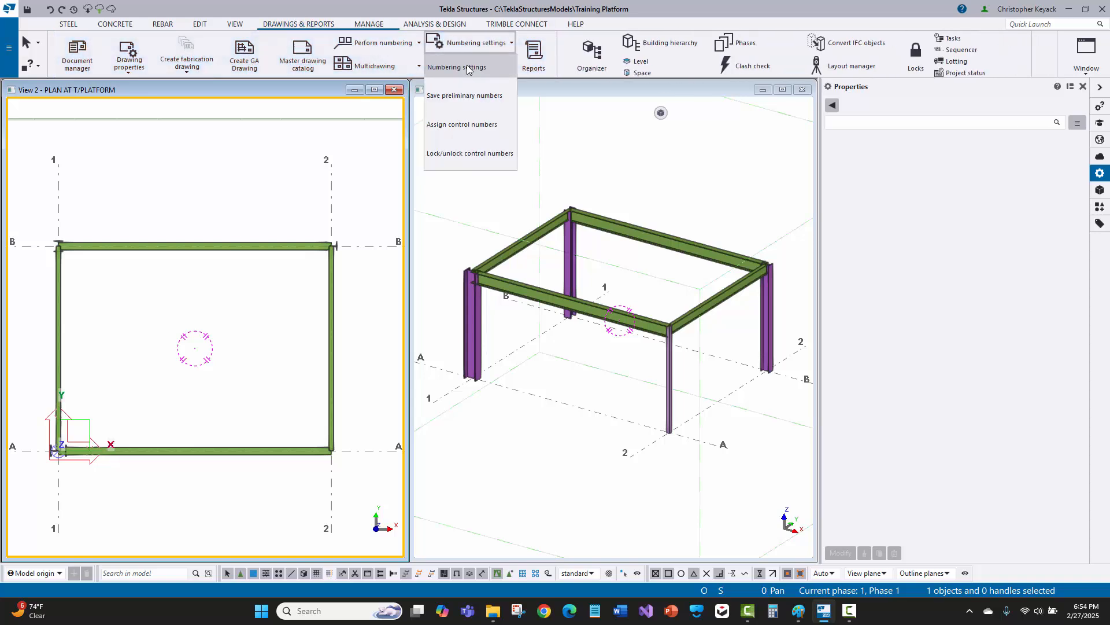
pyautogui.click(468, 67)
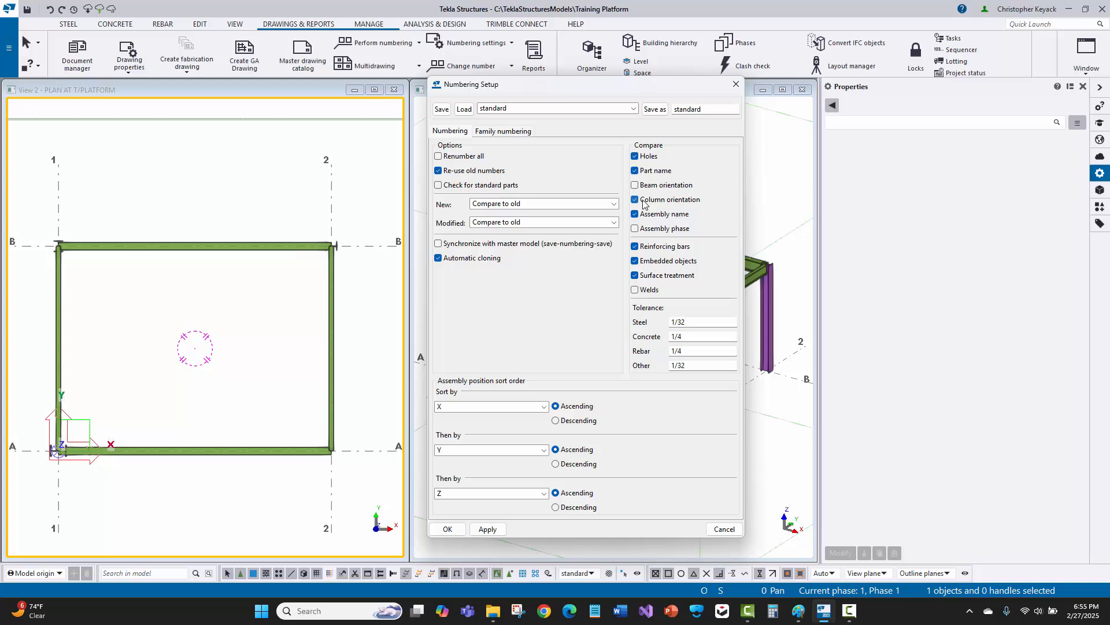
pyautogui.scroll(4, 48, 238)
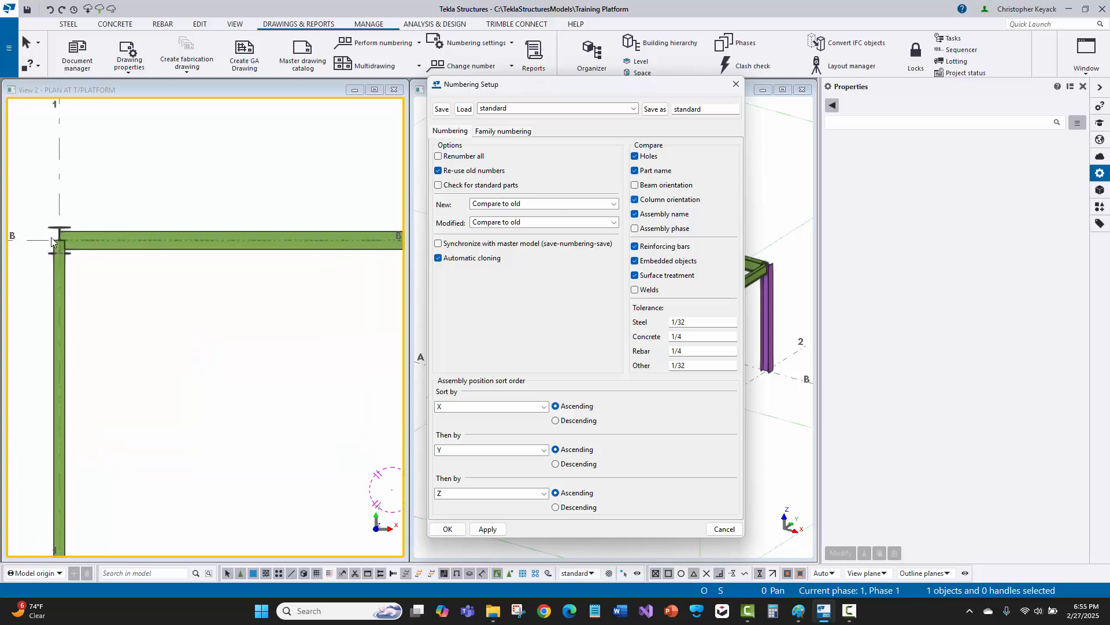
pyautogui.scroll(-2, 51, 238)
pyautogui.scroll(-2, 133, 261)
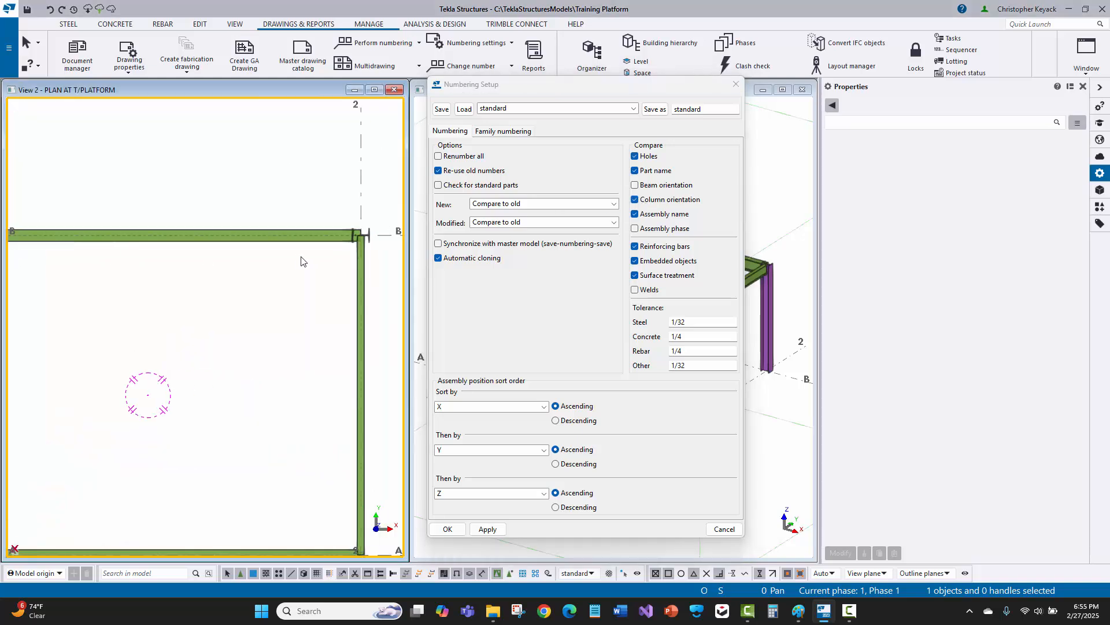
pyautogui.scroll(2, 366, 234)
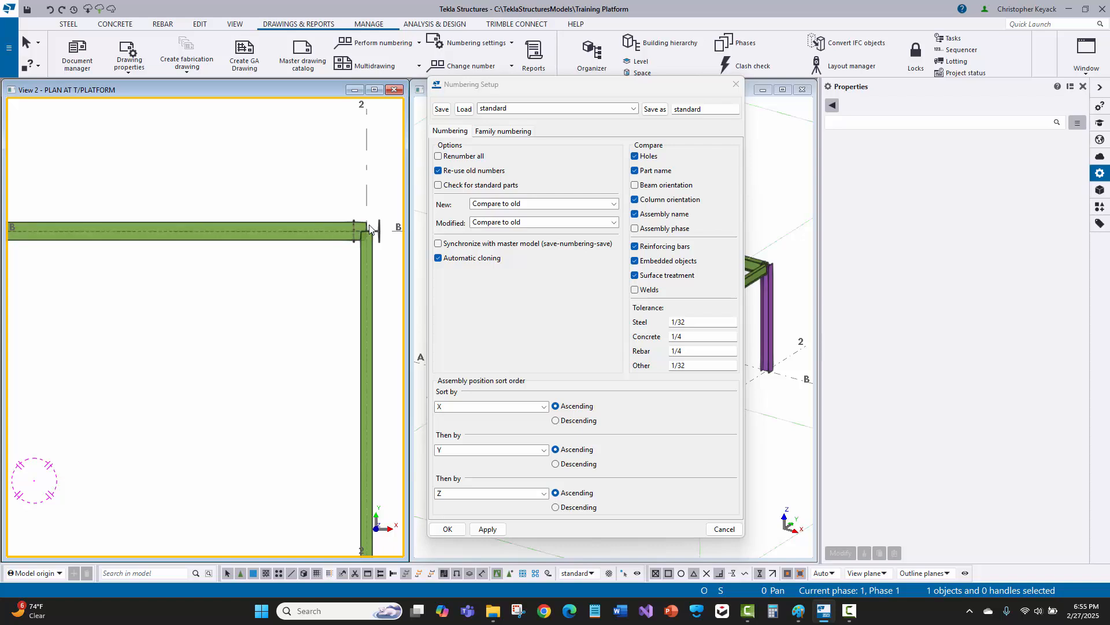
pyautogui.scroll(1, 377, 227)
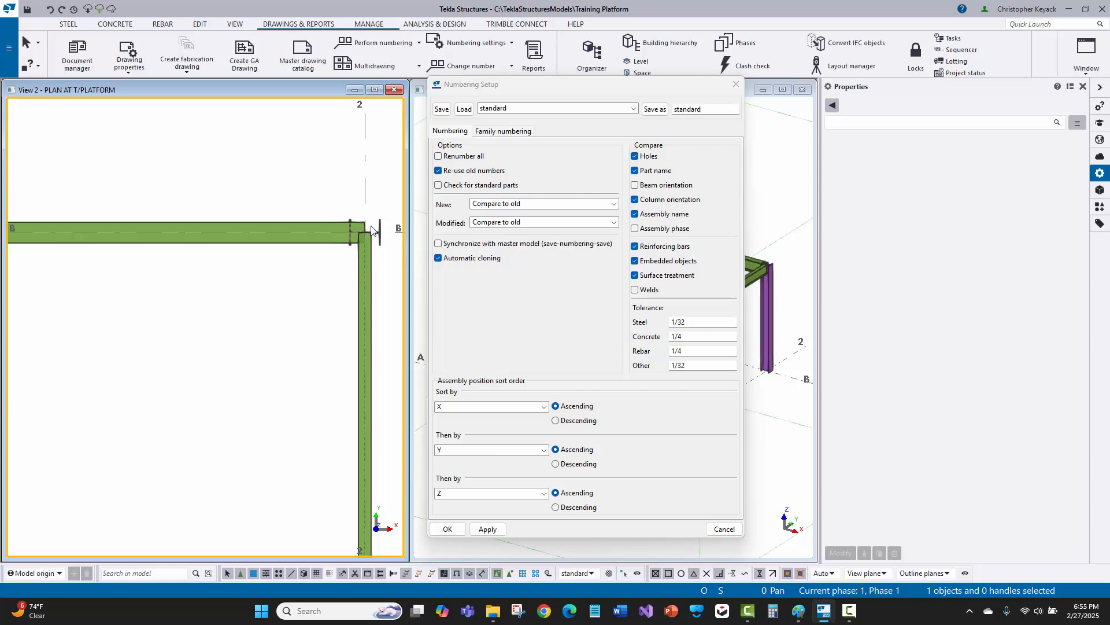
pyautogui.scroll(-5, 370, 229)
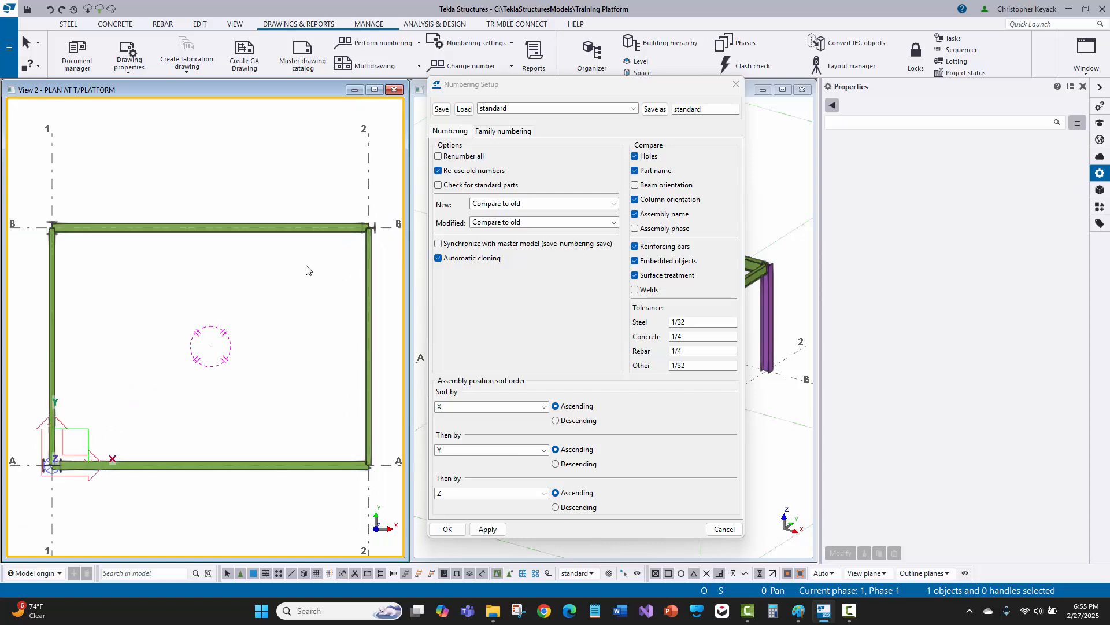
pyautogui.moveTo(314, 264); pyautogui.dragTo(321, 257, button='middle')
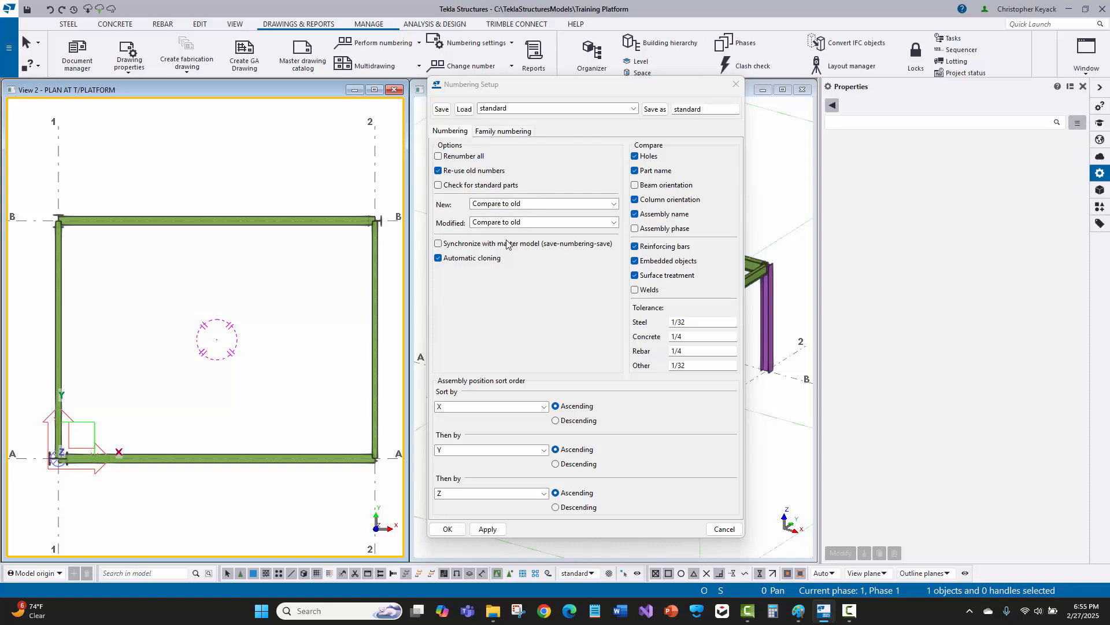
pyautogui.click(448, 528)
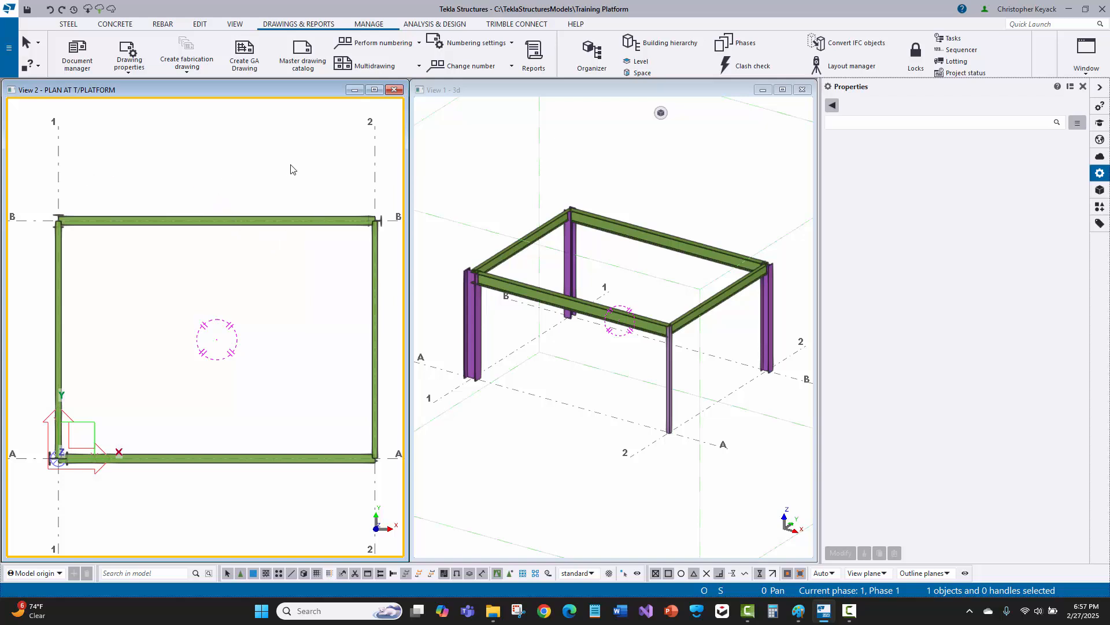
# Step: Create two dividing points along the grid A beam, between grid lines 1 and 2
pyautogui.click(200, 24)
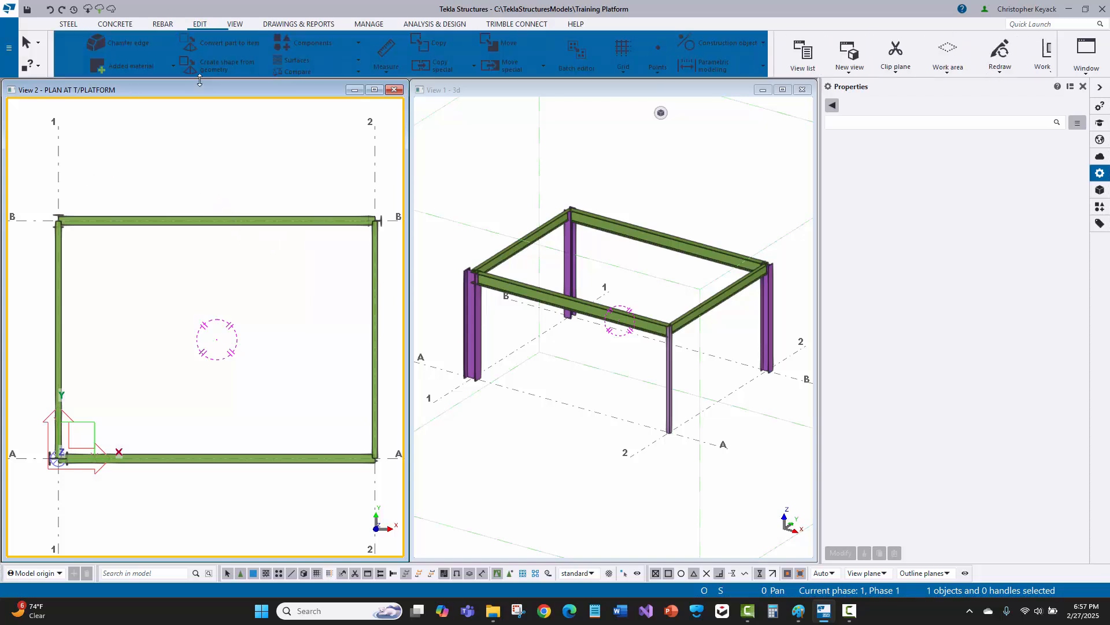
pyautogui.click(815, 62)
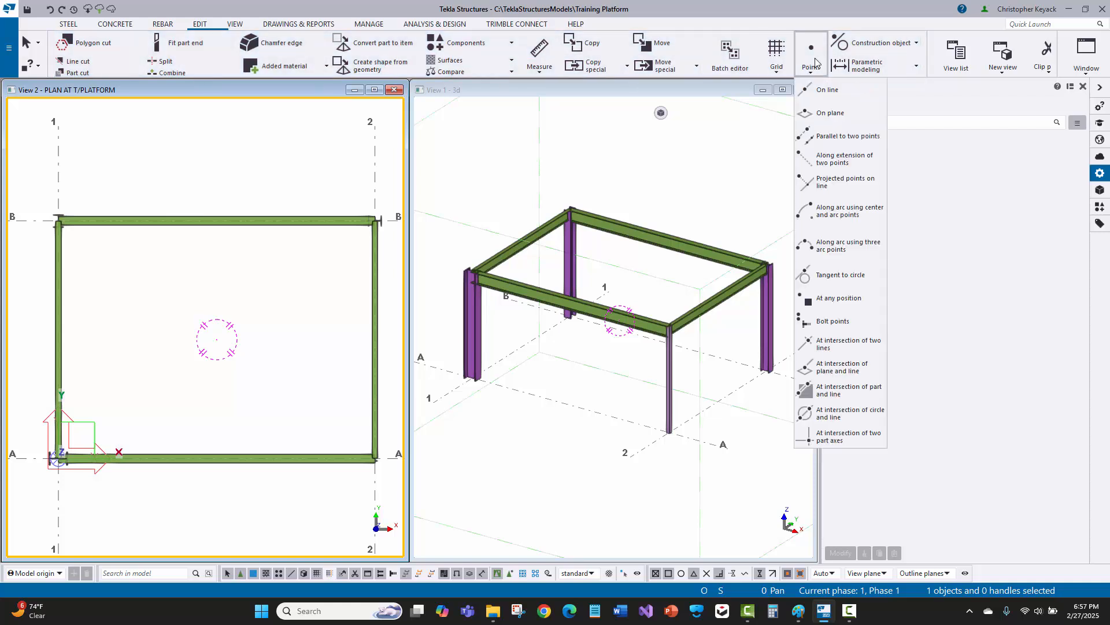
pyautogui.click(829, 90)
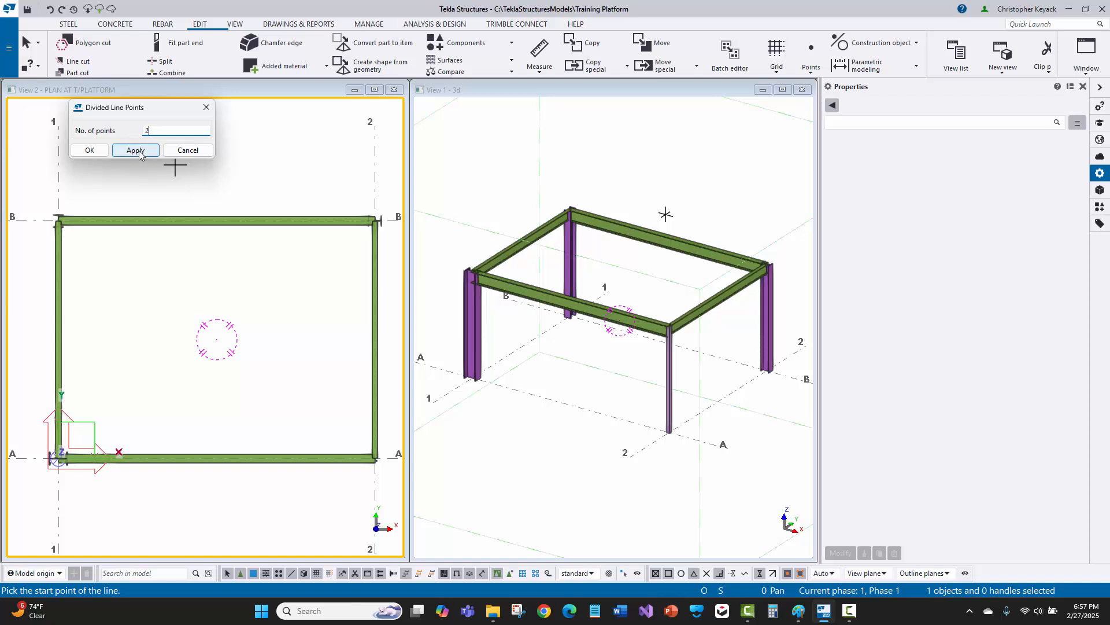
pyautogui.write('2')
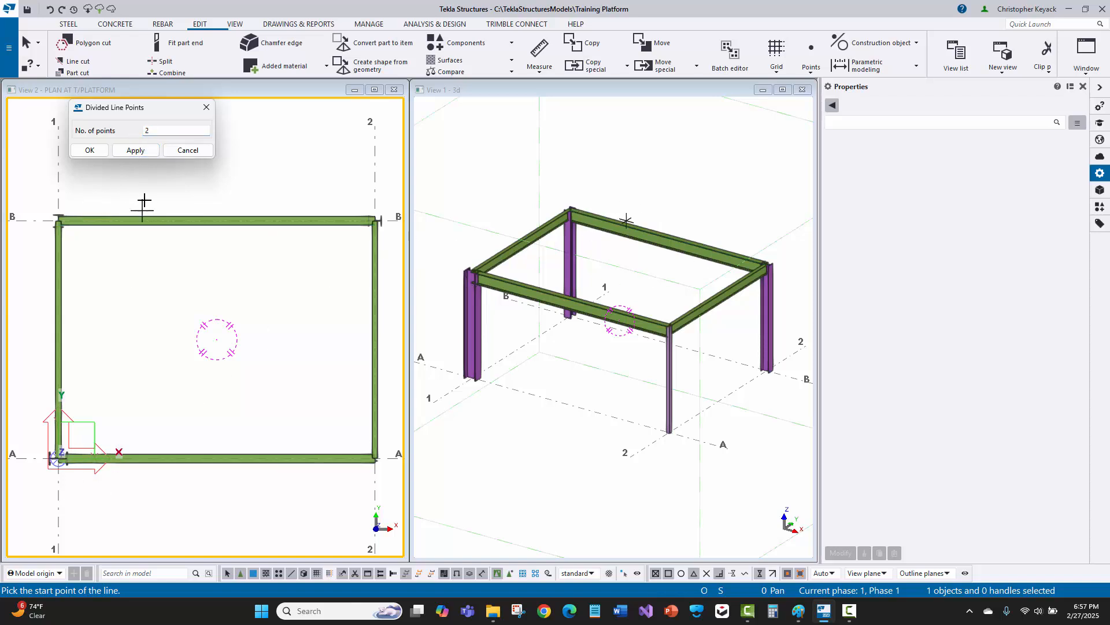
pyautogui.click(135, 150)
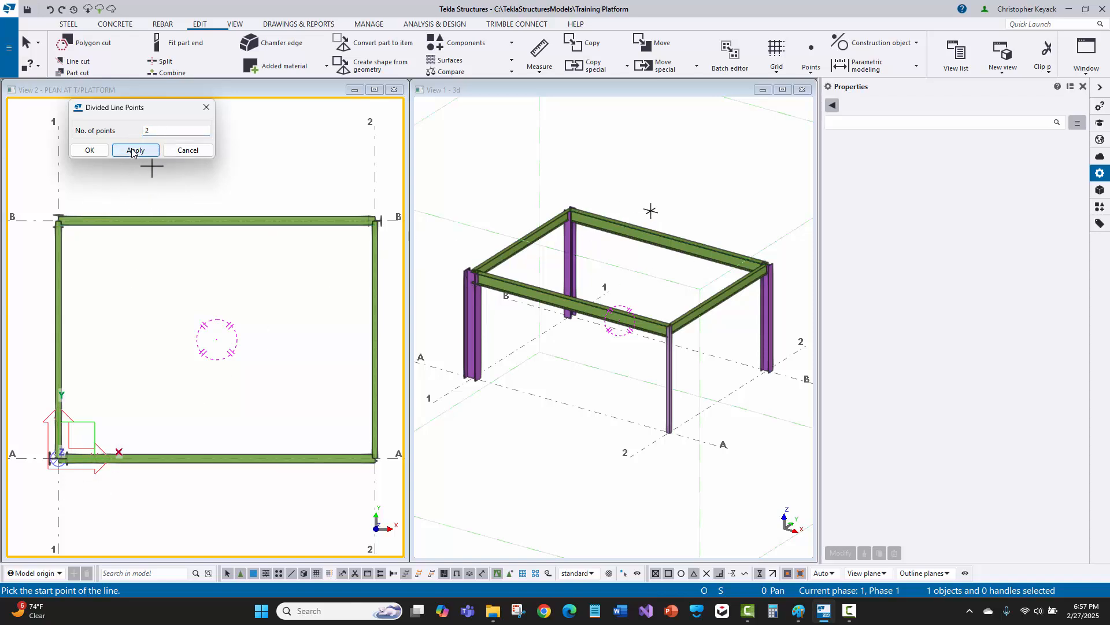
pyautogui.click(58, 458)
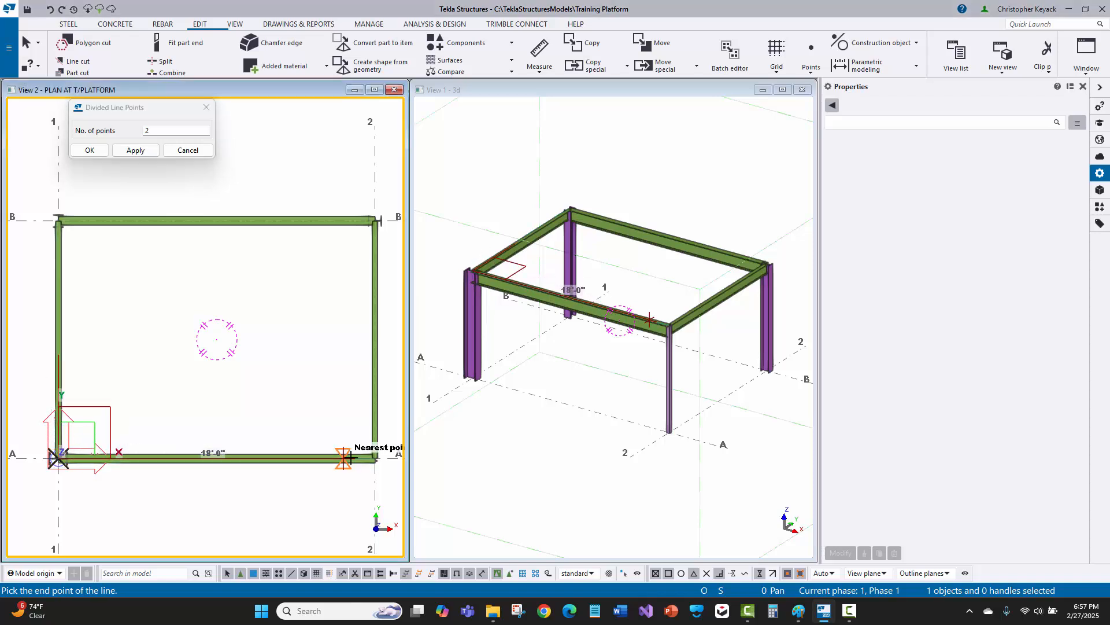
pyautogui.click(372, 461)
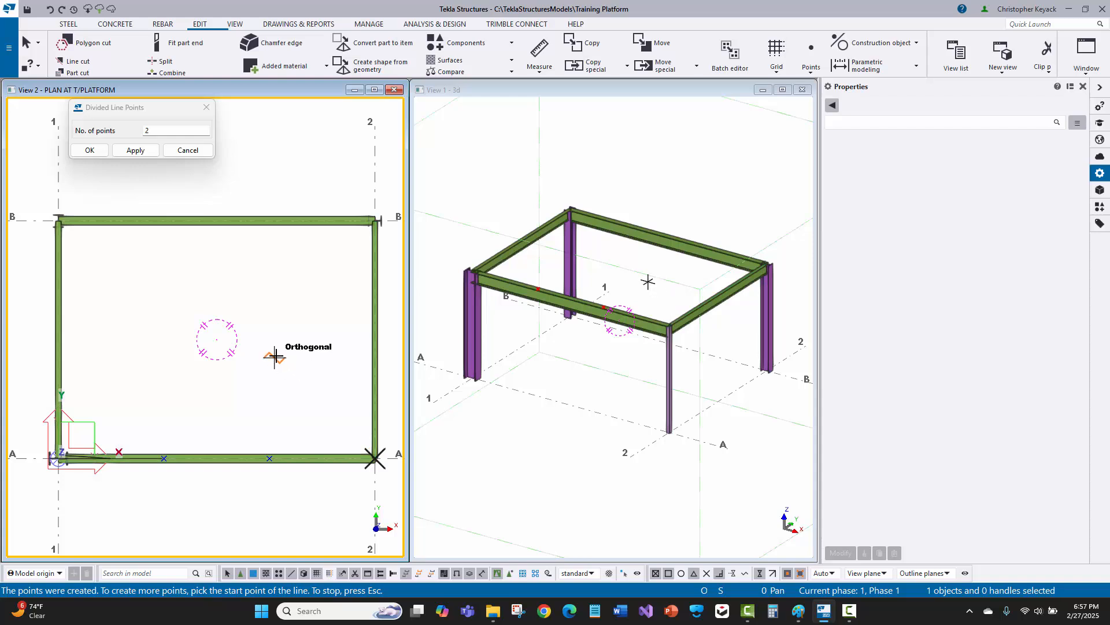
pyautogui.click(164, 457)
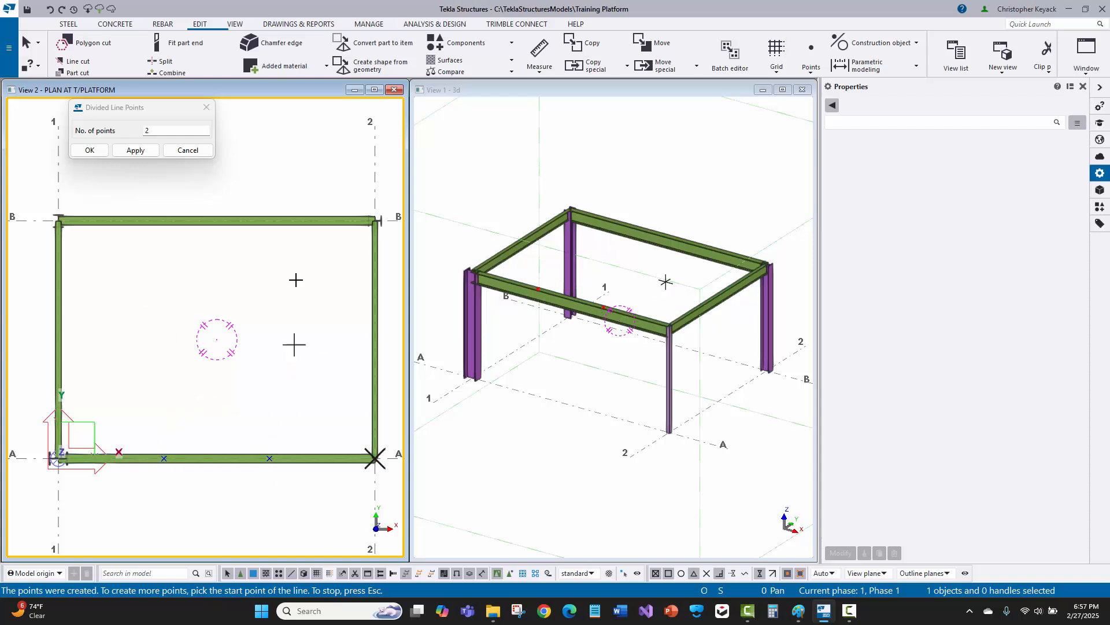
# Step: Interrupt the point command, undo the two dividing points, and close the divided line settings
pyautogui.rightClick(282, 290)
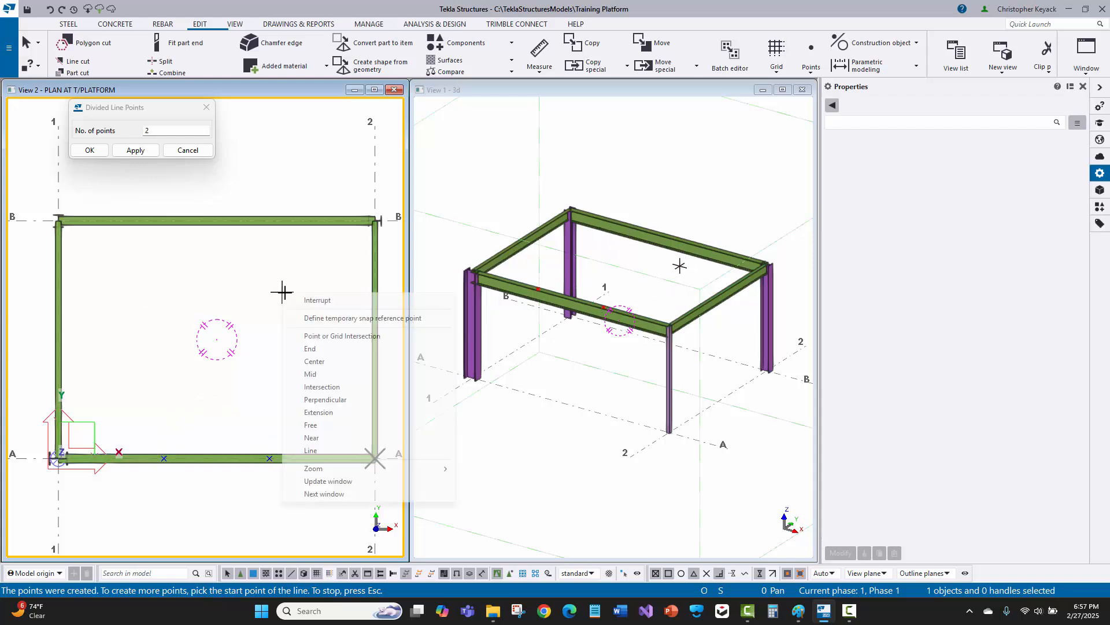
pyautogui.click(307, 300)
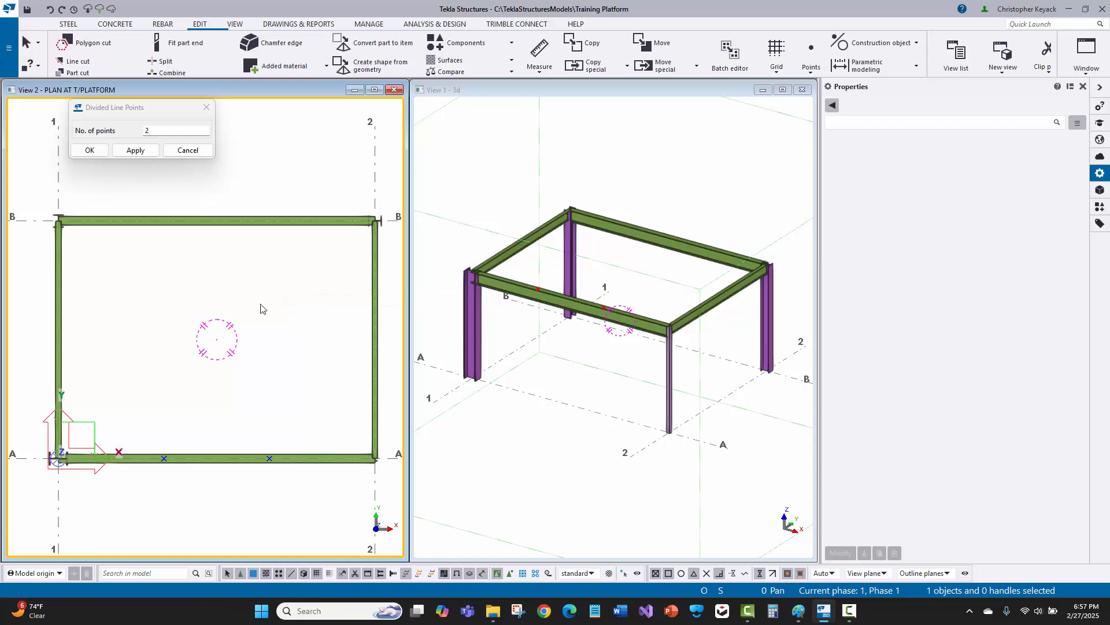
pyautogui.hotkey('ctrl', 'z')
pyautogui.click(188, 150)
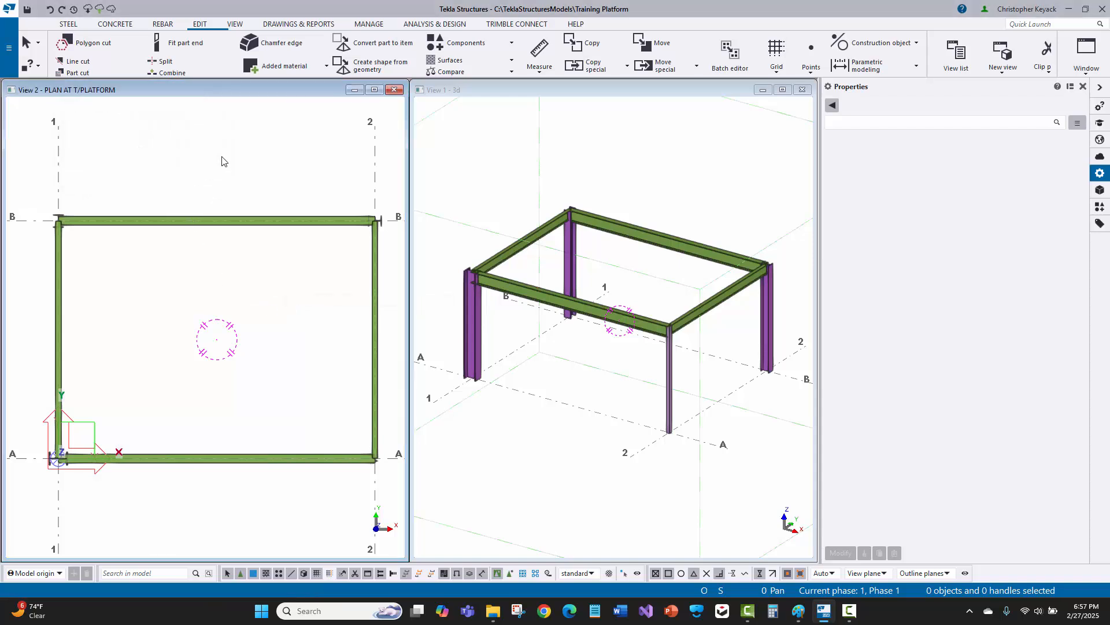
# Step: Start a new steel beam and set its profile to W8x10
pyautogui.click(68, 24)
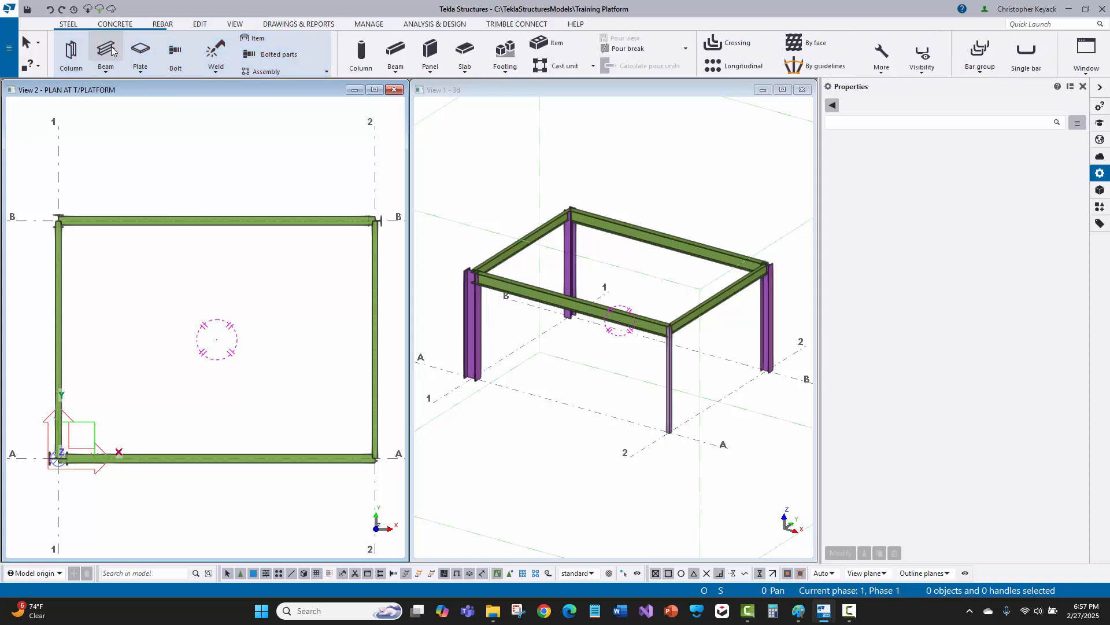
pyautogui.click(107, 50)
pyautogui.click(849, 169)
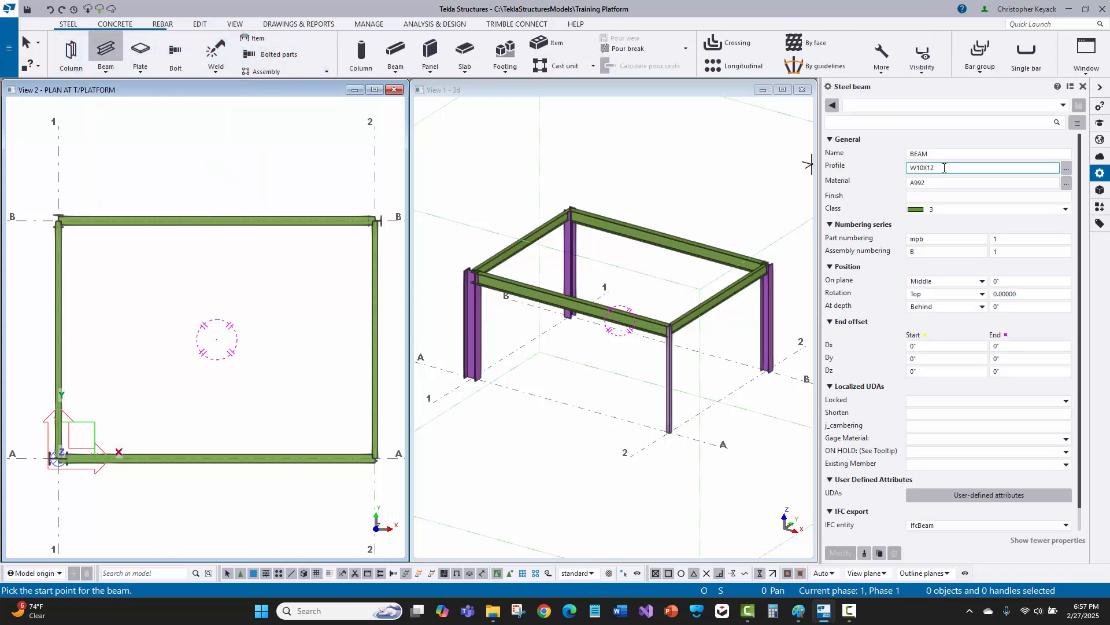
pyautogui.write('W8x1')
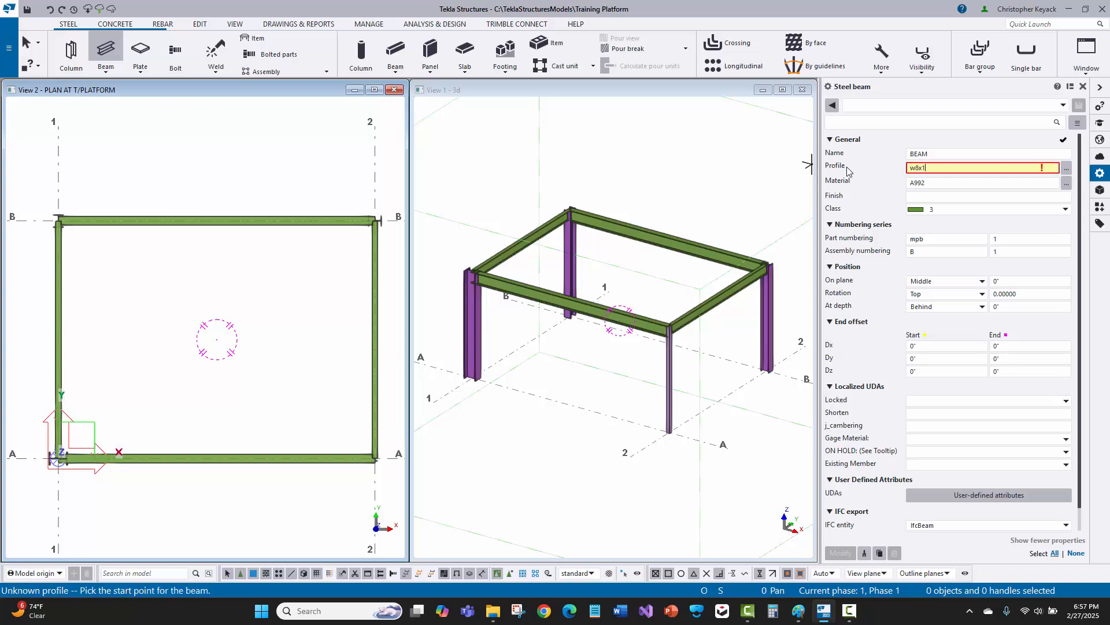
pyautogui.write('0')
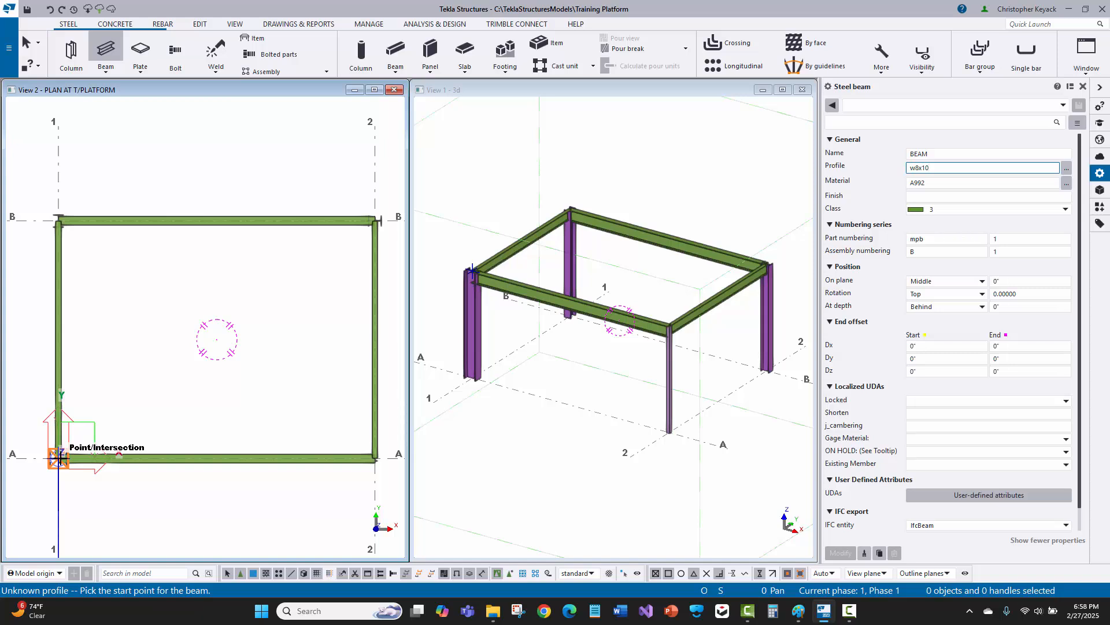
# Step: Examine the corner at grids 1 and A in plan, checking the snap points where the beams meet the column
pyautogui.scroll(5, 59, 458)
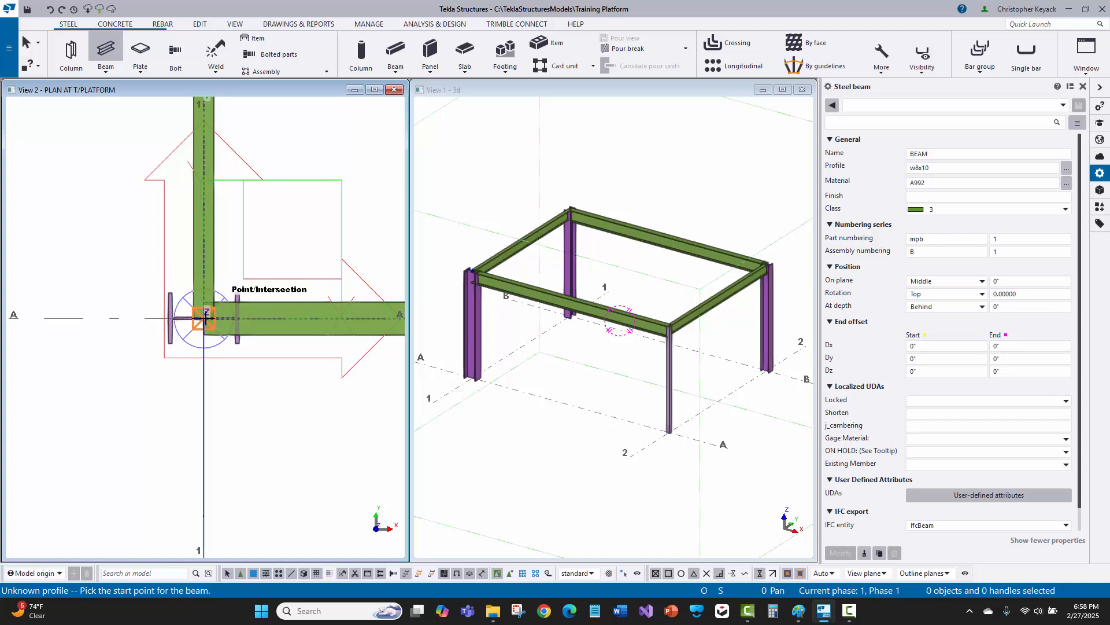
pyautogui.scroll(1, 220, 303)
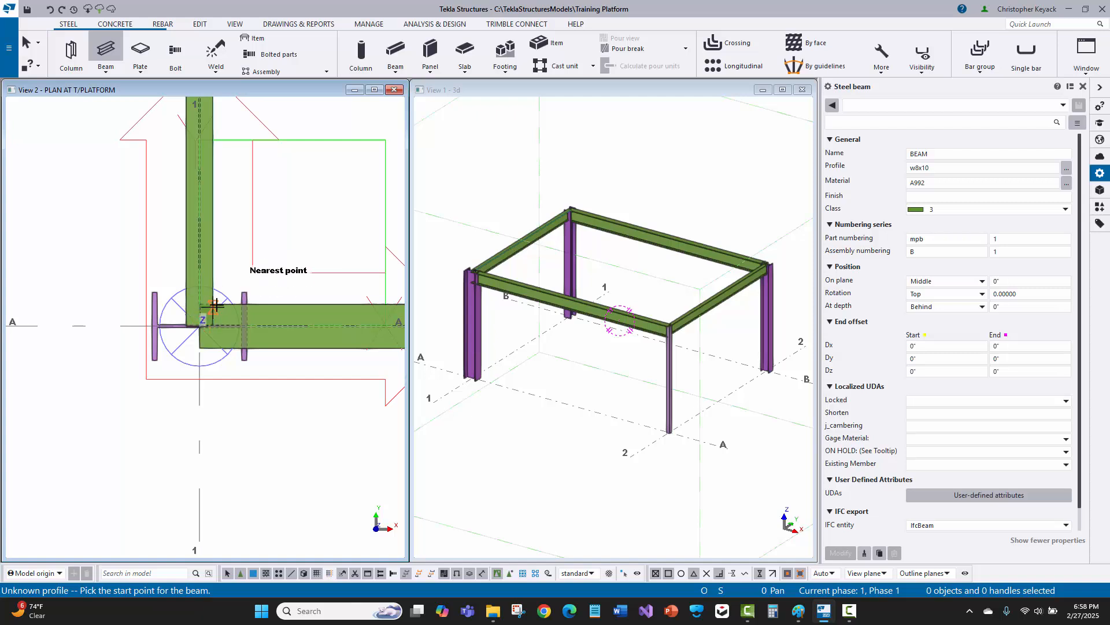
pyautogui.scroll(1, 218, 306)
pyautogui.scroll(1, 218, 306)
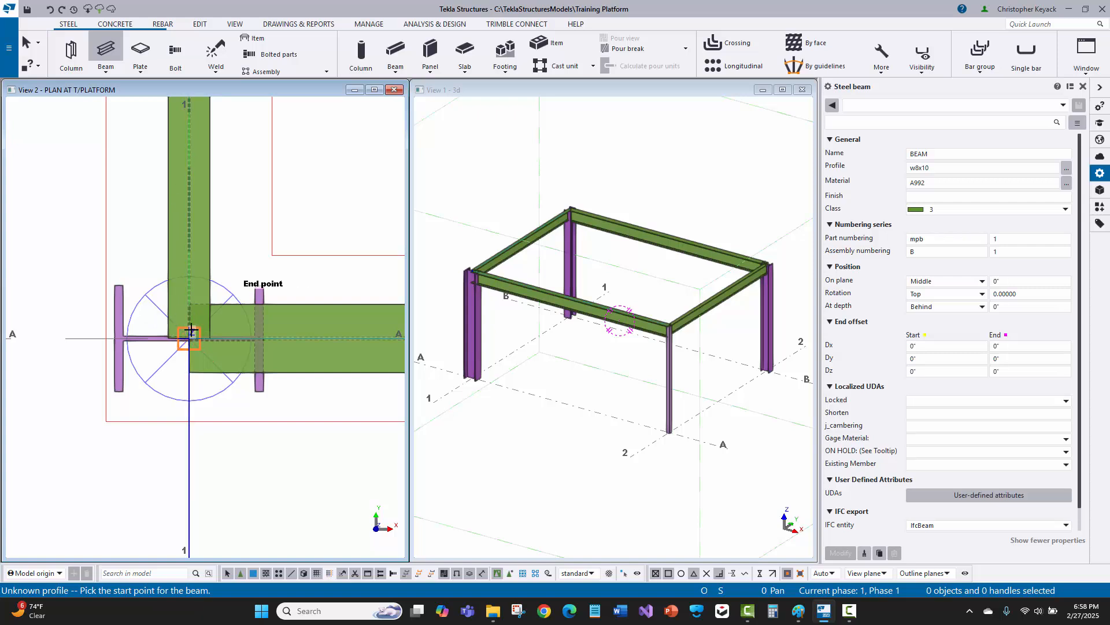
pyautogui.scroll(-5, 189, 331)
pyautogui.scroll(-6, 99, 359)
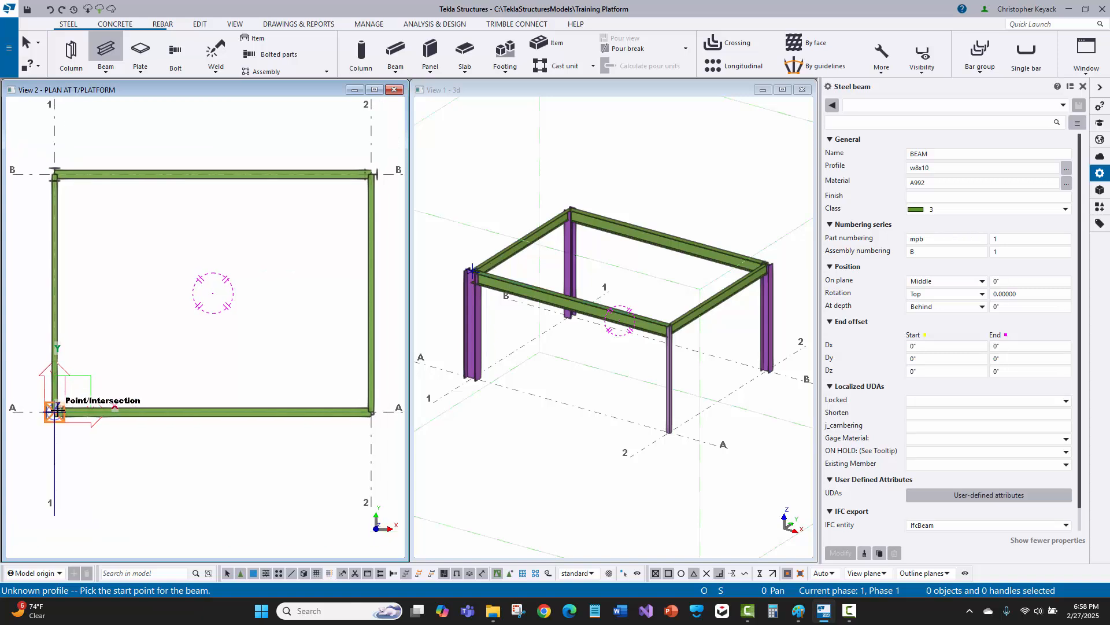
pyautogui.scroll(3, 52, 409)
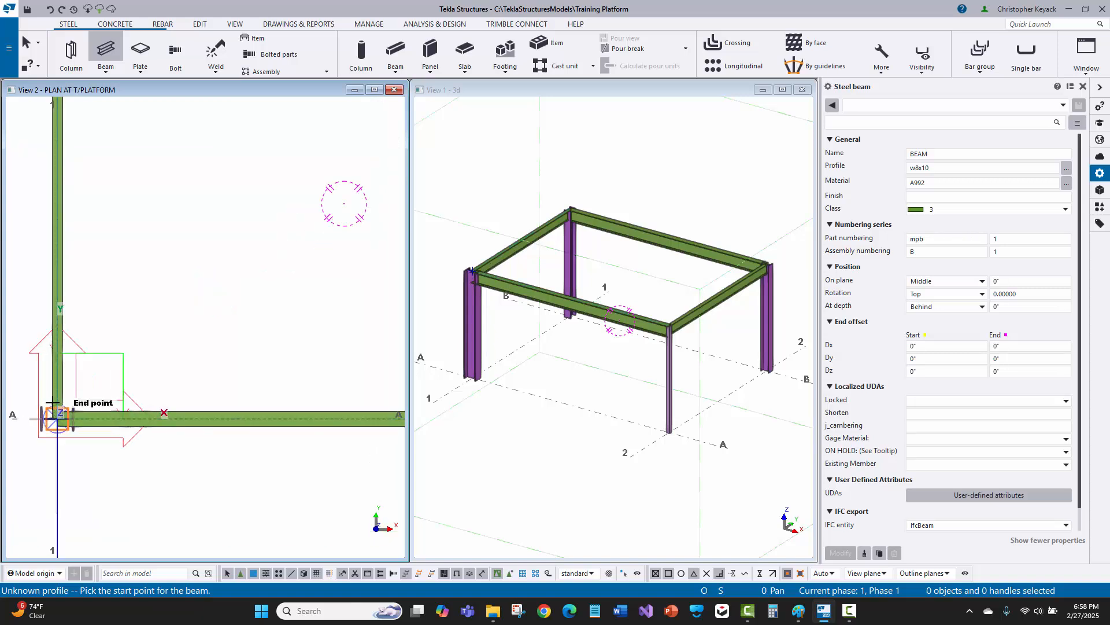
pyautogui.scroll(-1, 59, 413)
pyautogui.scroll(-2, 60, 413)
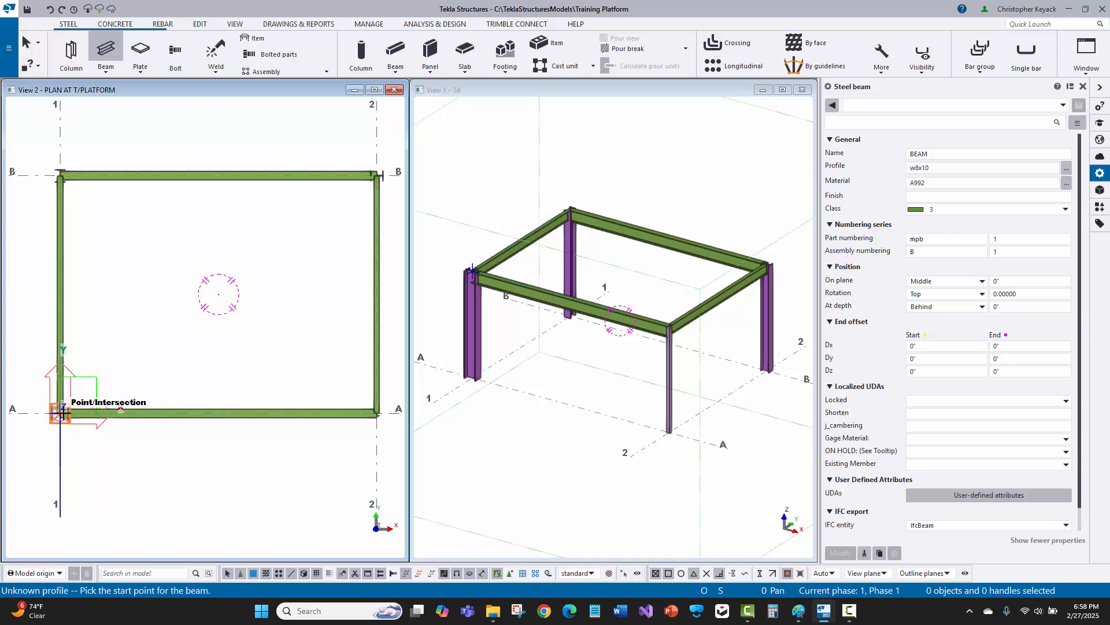
# Step: Create a W8x10 beam from grid A to grid B, offset 4' from grid line 1 using a temporary snap reference point
pyautogui.rightClick(111, 302)
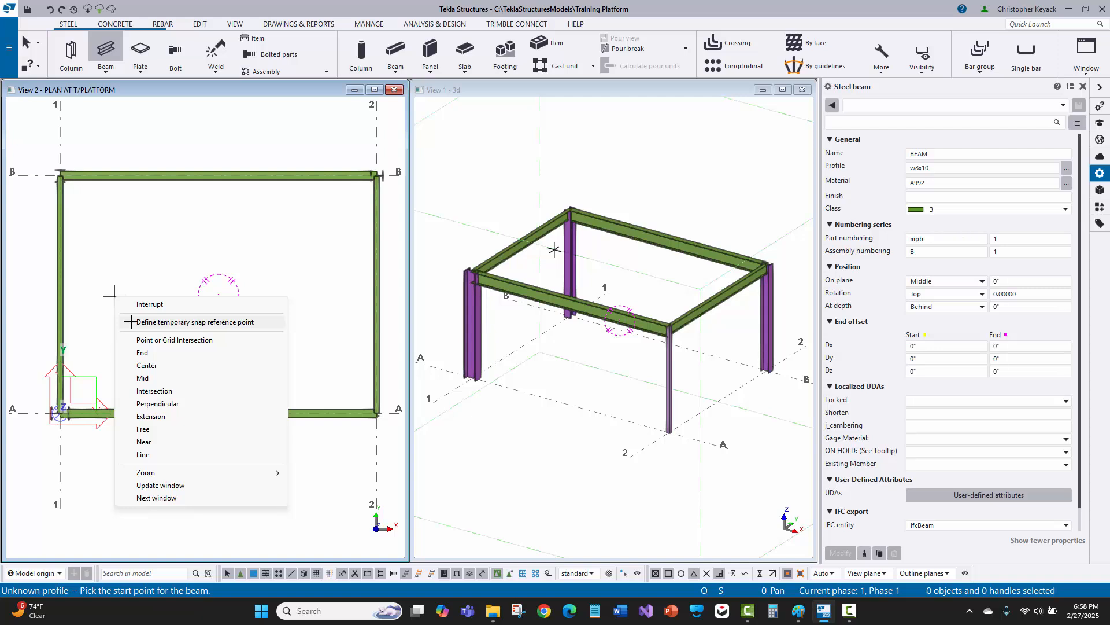
pyautogui.click(130, 321)
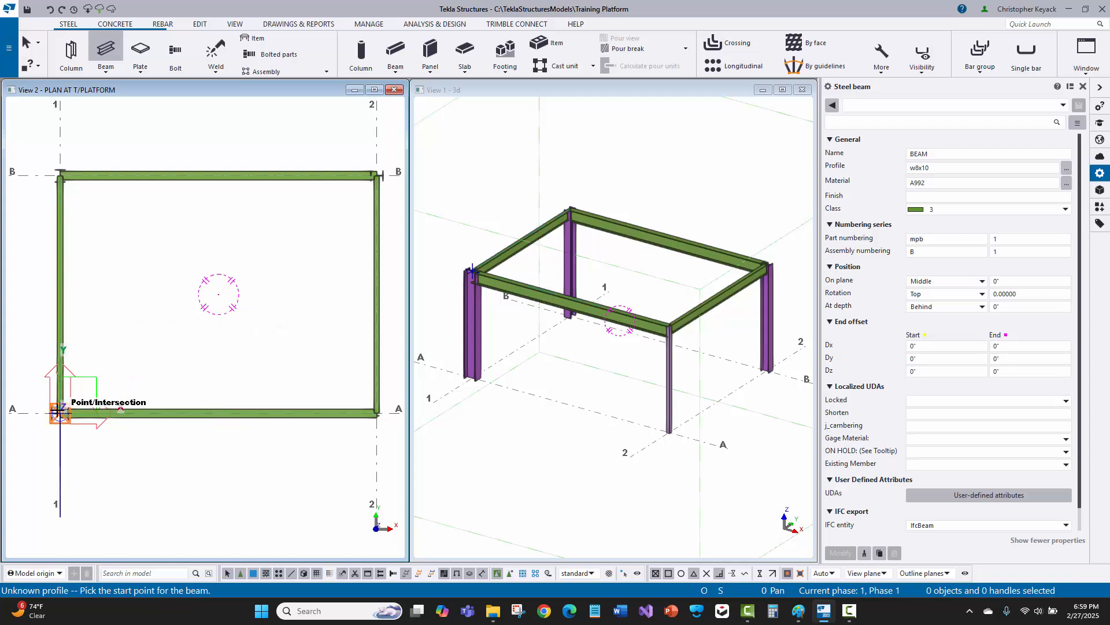
pyautogui.click(59, 412)
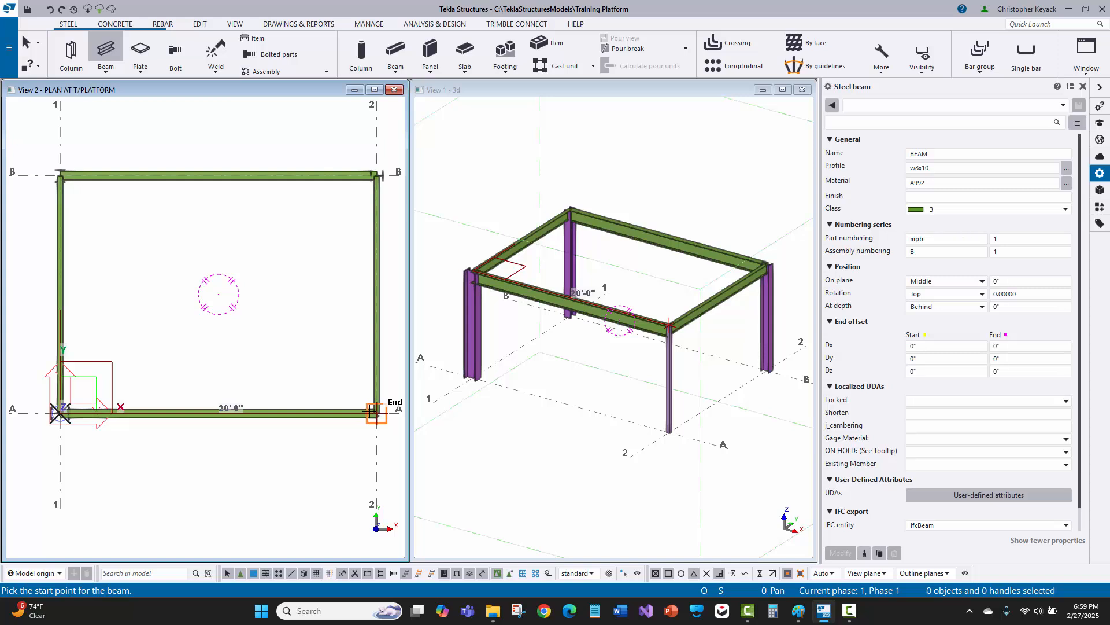
pyautogui.write("4'")
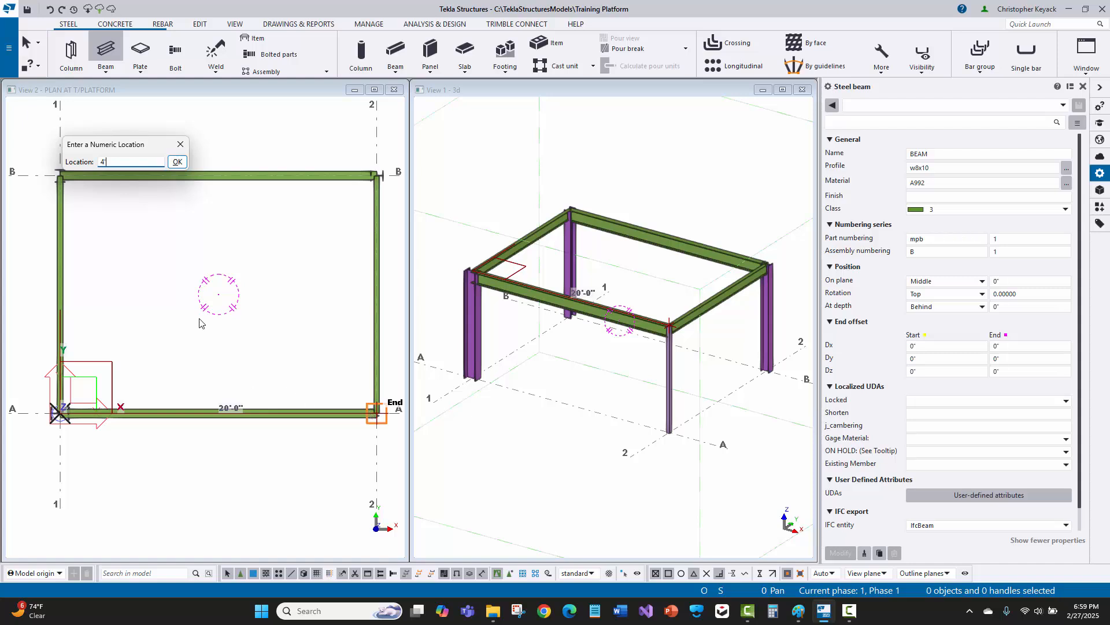
pyautogui.click(178, 163)
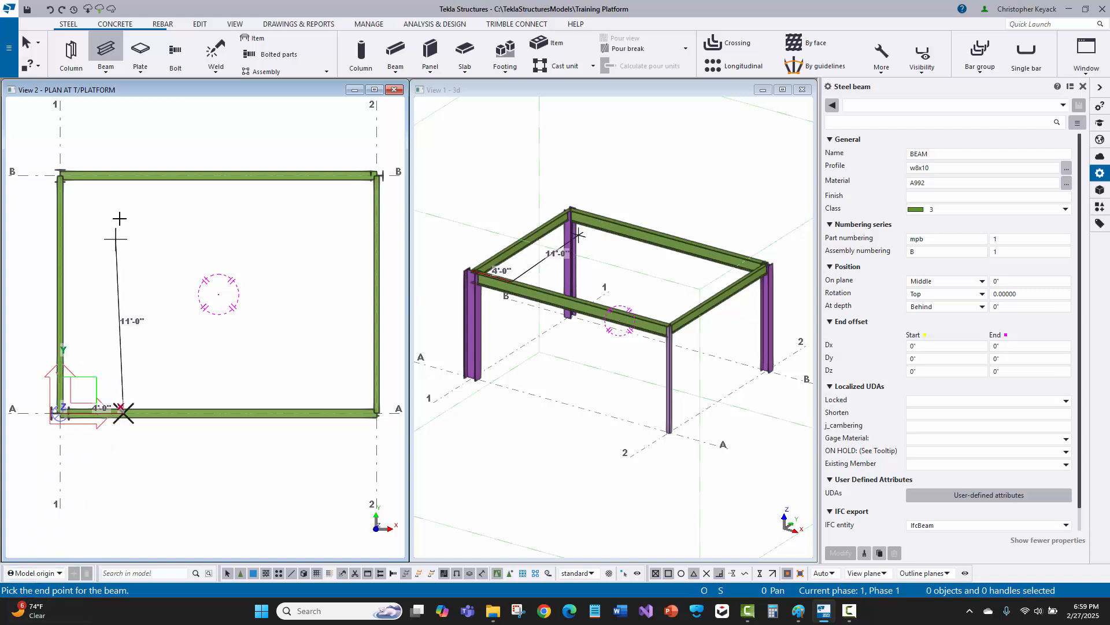
pyautogui.click(127, 176)
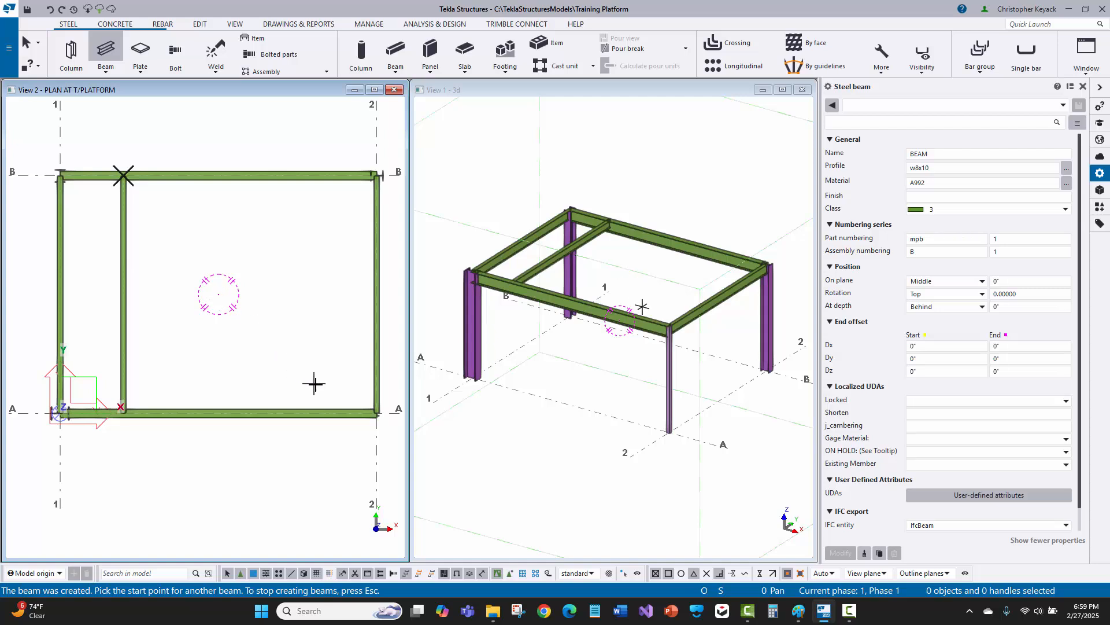
# Step: Create a second W8x10 beam from grid A to grid B, offset 4' from grid line 2 toward grid line 1
pyautogui.click(376, 413)
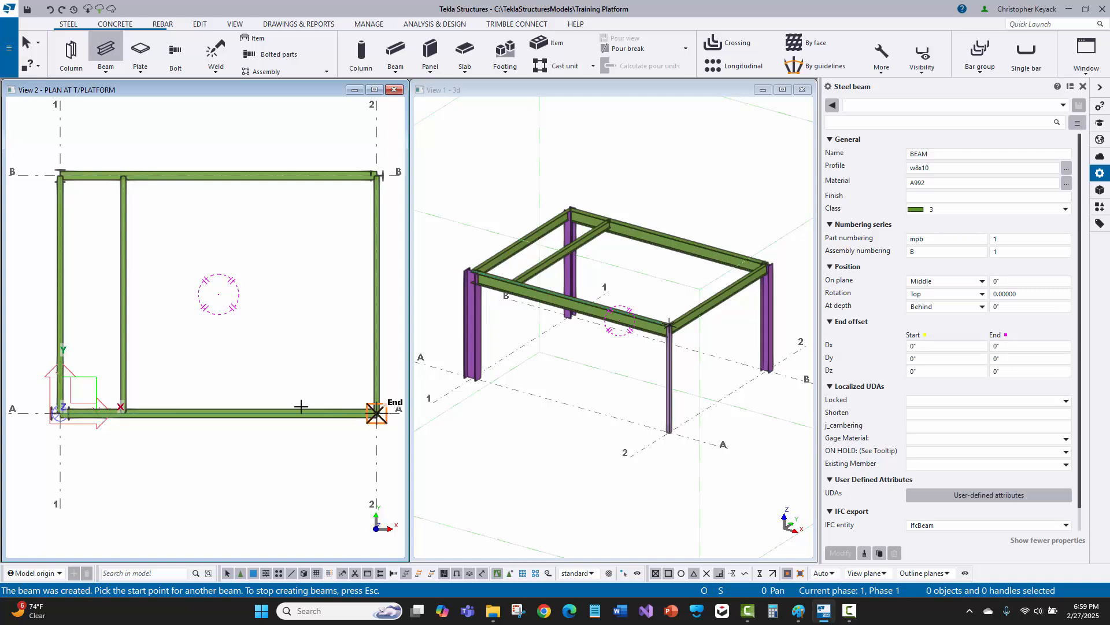
pyautogui.write("4'")
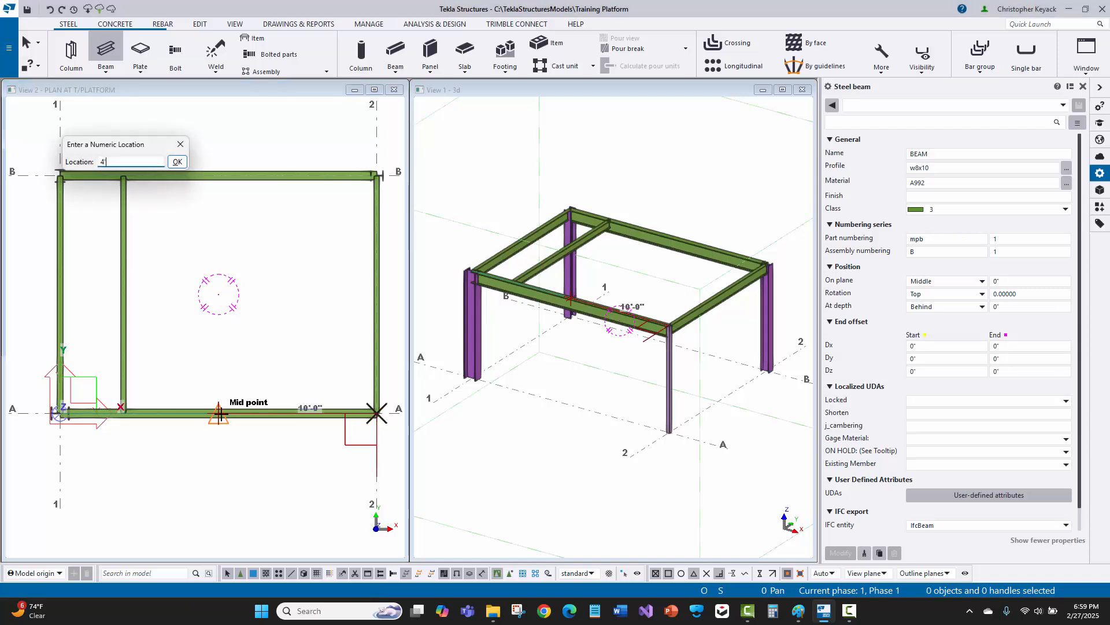
pyautogui.press('Return')
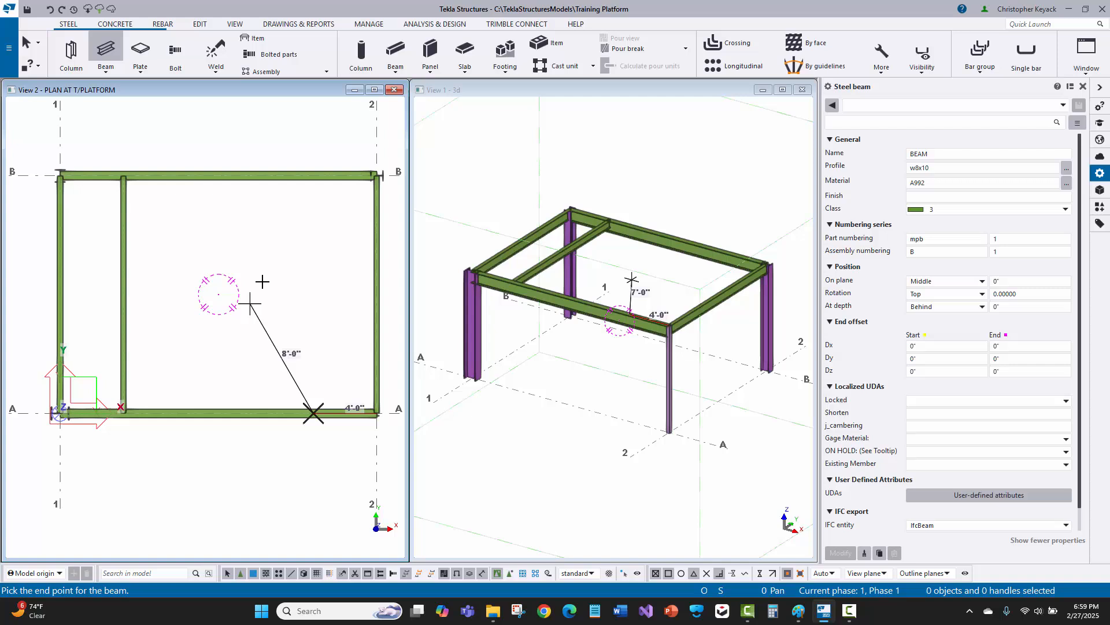
pyautogui.click(305, 176)
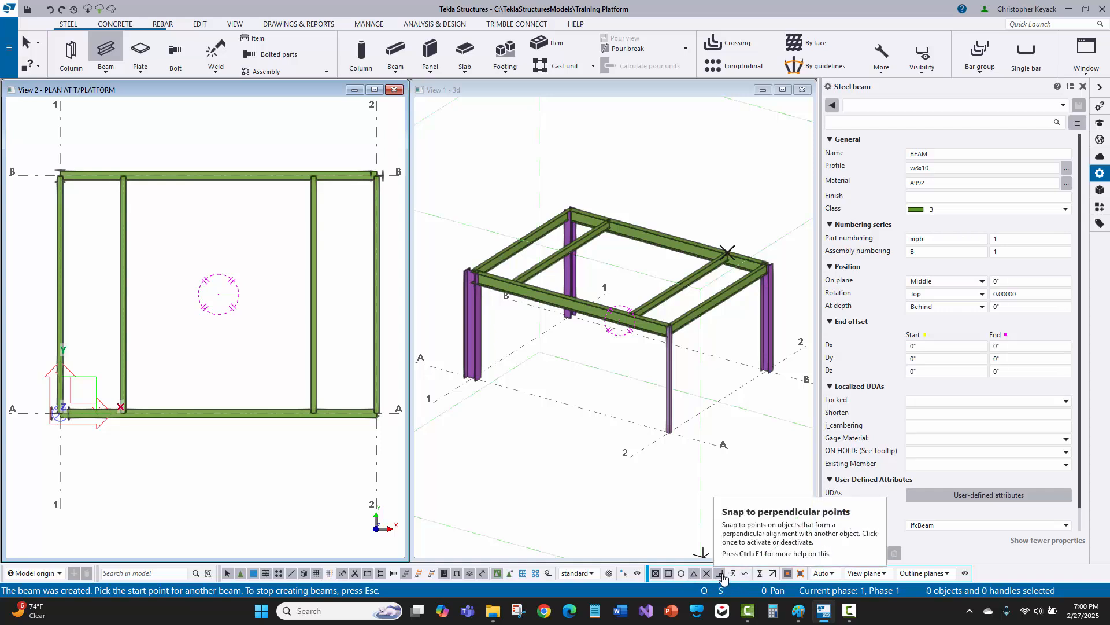
# Step: Review the snap switches, including perpendicular points and geometry lines / points, and stop creating beams
pyautogui.click(759, 574)
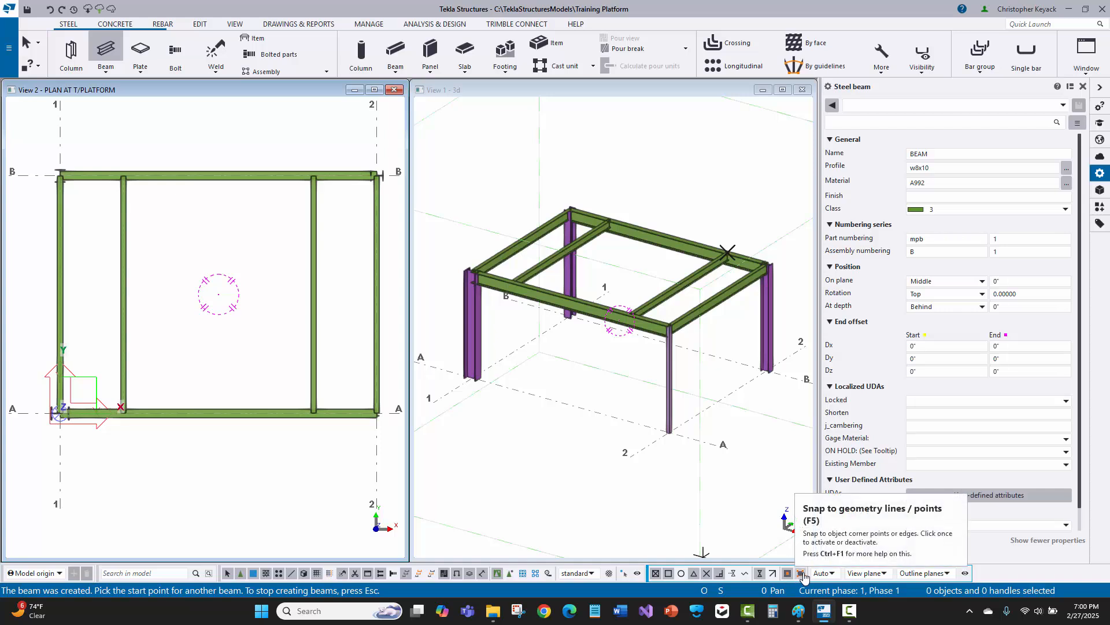
pyautogui.click(801, 573)
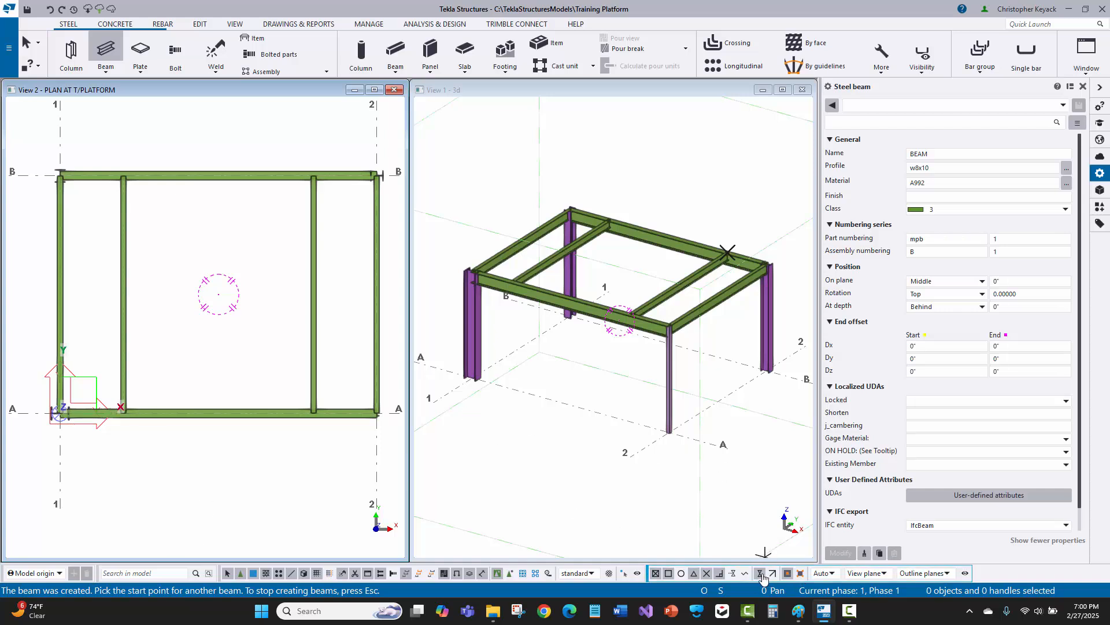
pyautogui.rightClick(174, 209)
pyautogui.click(176, 218)
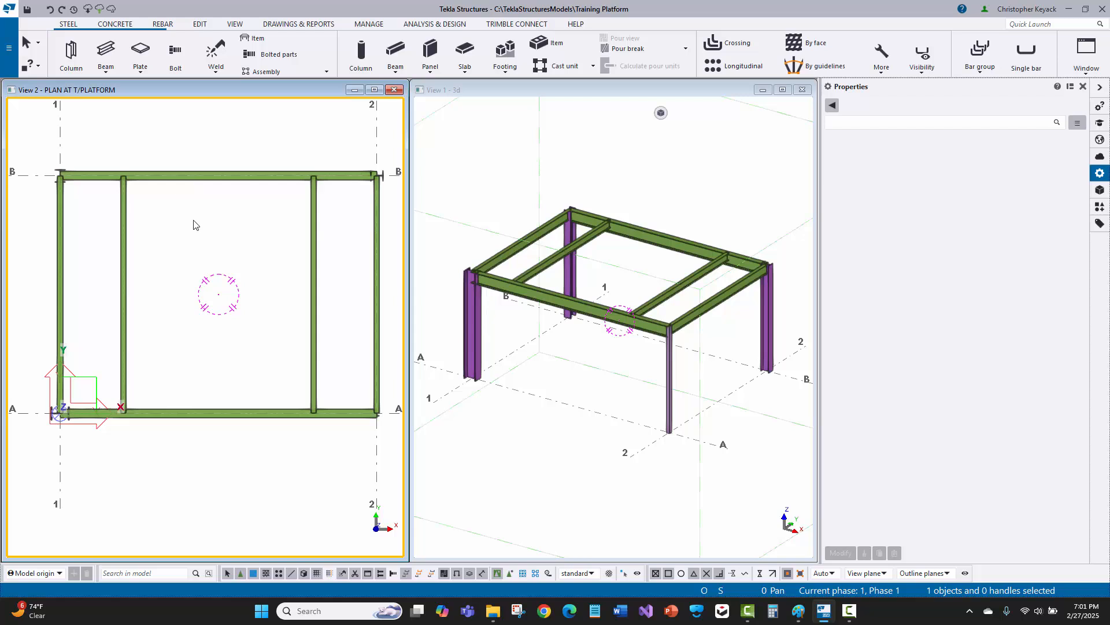
# Step: Start a new steel beam with the +ICM_Channel saved properties and set its profile to C8X11.5
pyautogui.click(106, 48)
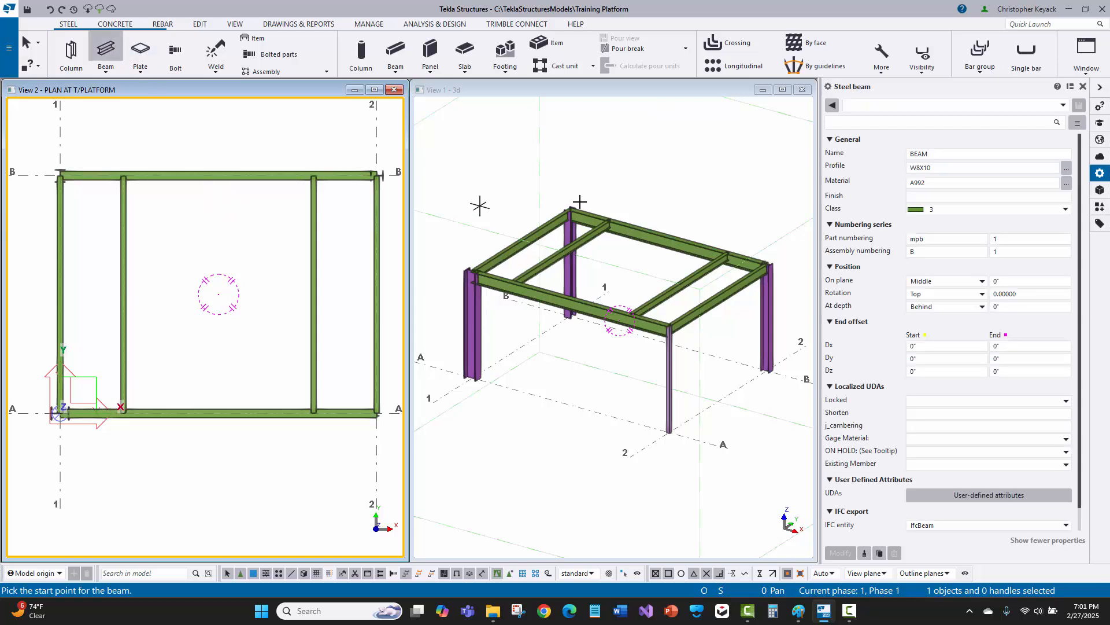
pyautogui.click(908, 107)
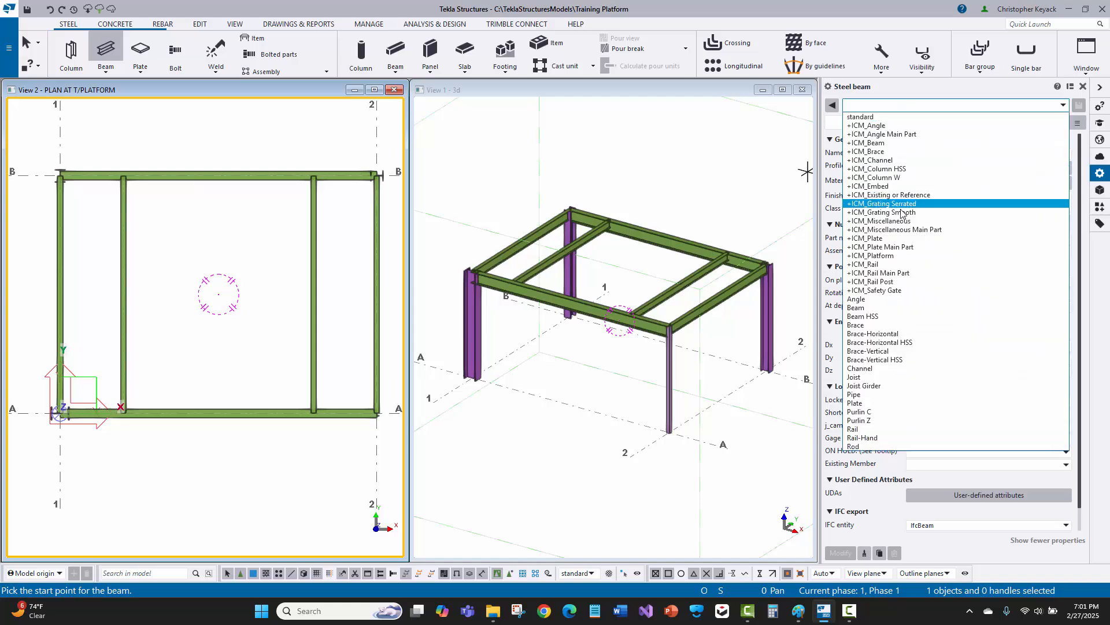
pyautogui.click(859, 143)
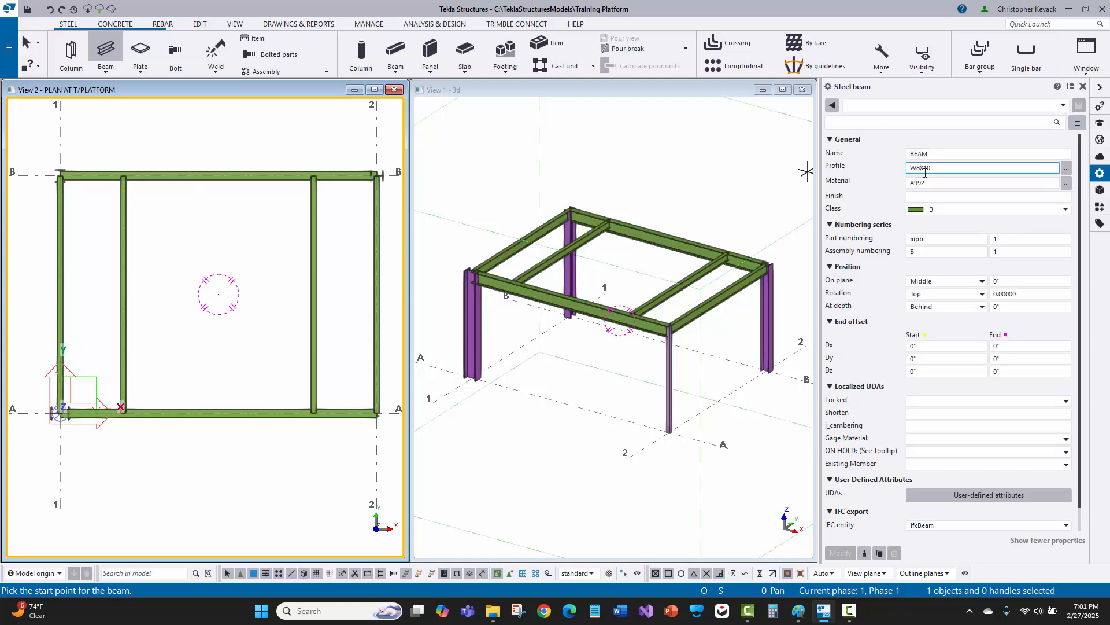
pyautogui.click(884, 106)
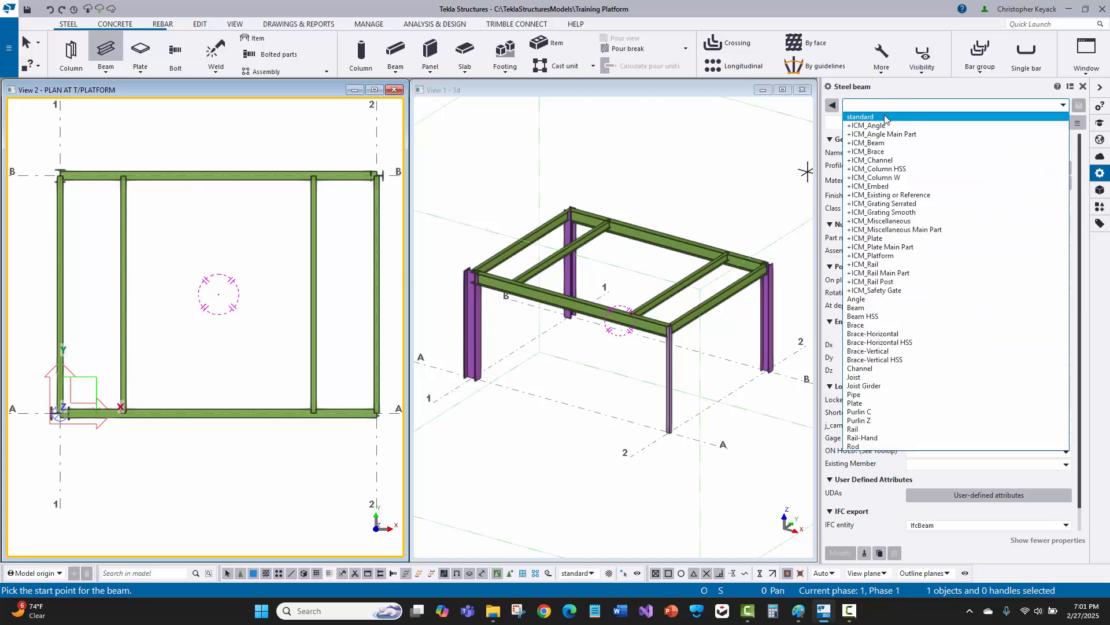
pyautogui.click(899, 160)
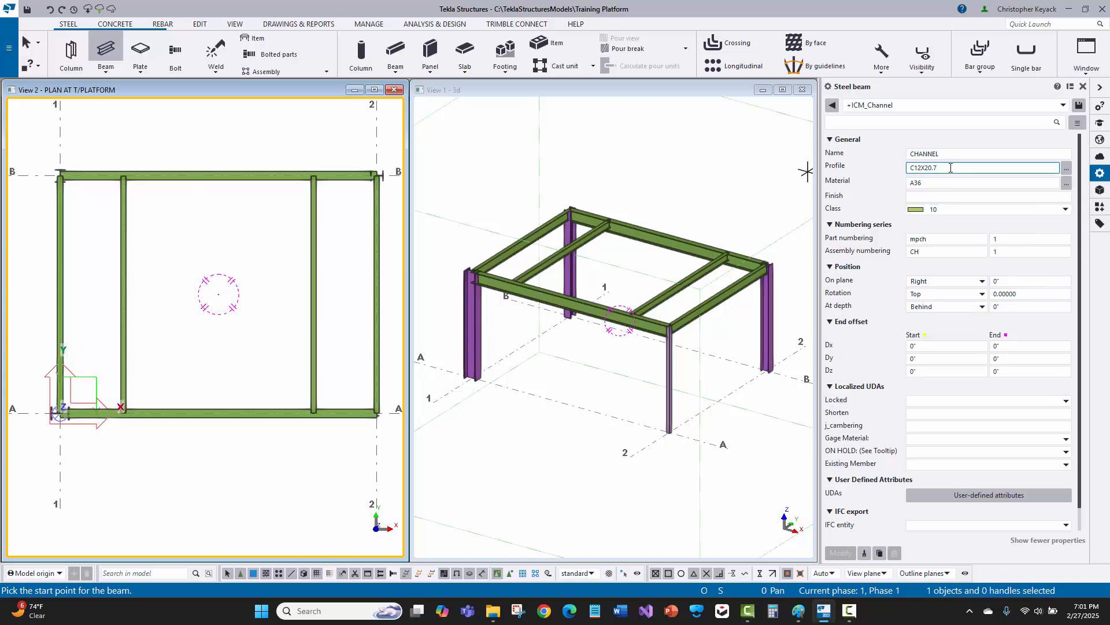
pyautogui.moveTo(950, 168); pyautogui.dragTo(867, 181)
pyautogui.write('M')
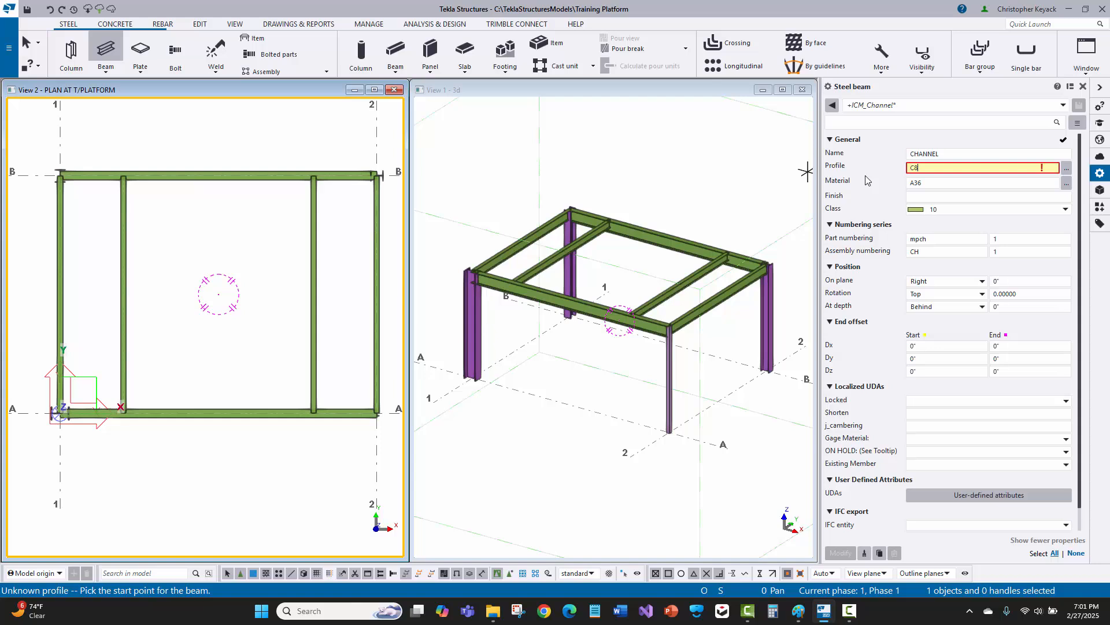
pyautogui.write('8X11.5')
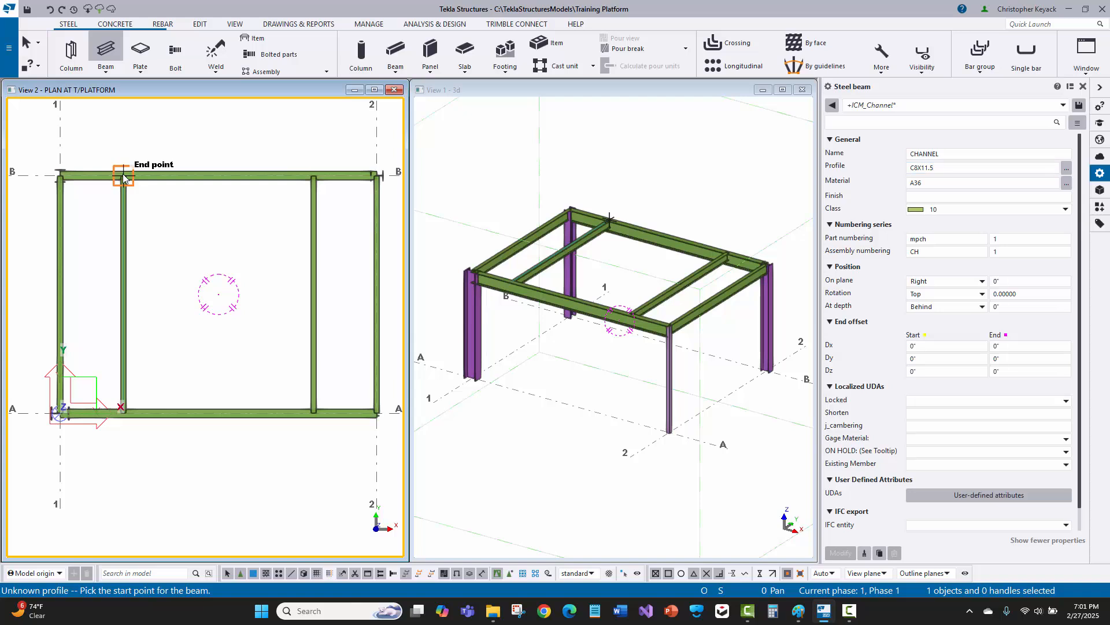
# Step: Create the C8X11.5 channel between the two W8x10 infill beams, offset 2'-6" from grid B toward grid A
pyautogui.click(122, 173)
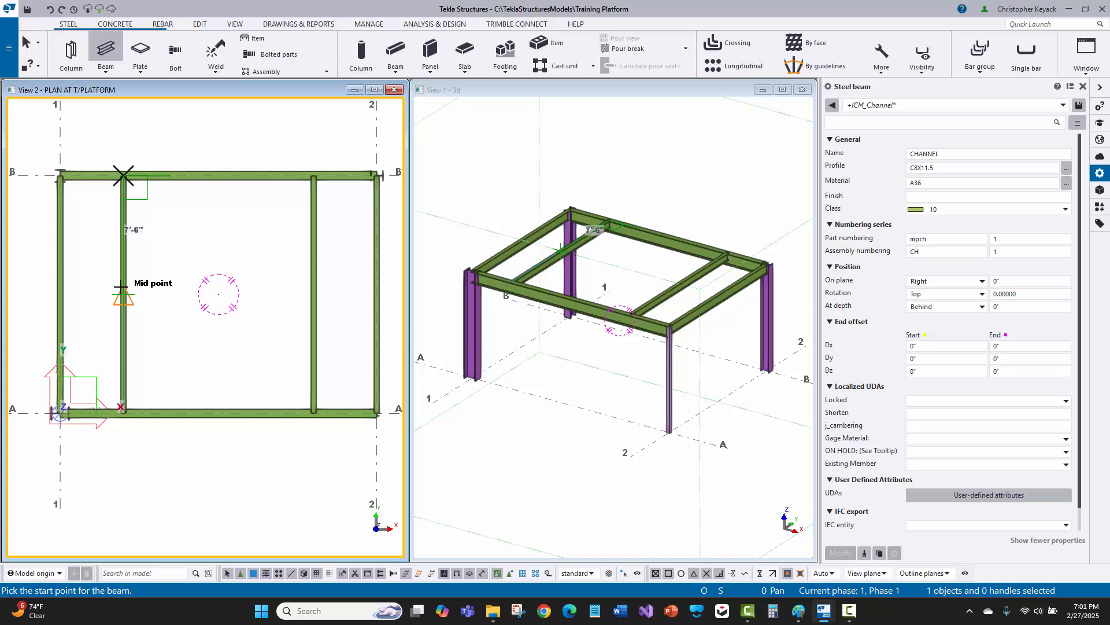
pyautogui.write("2'6")
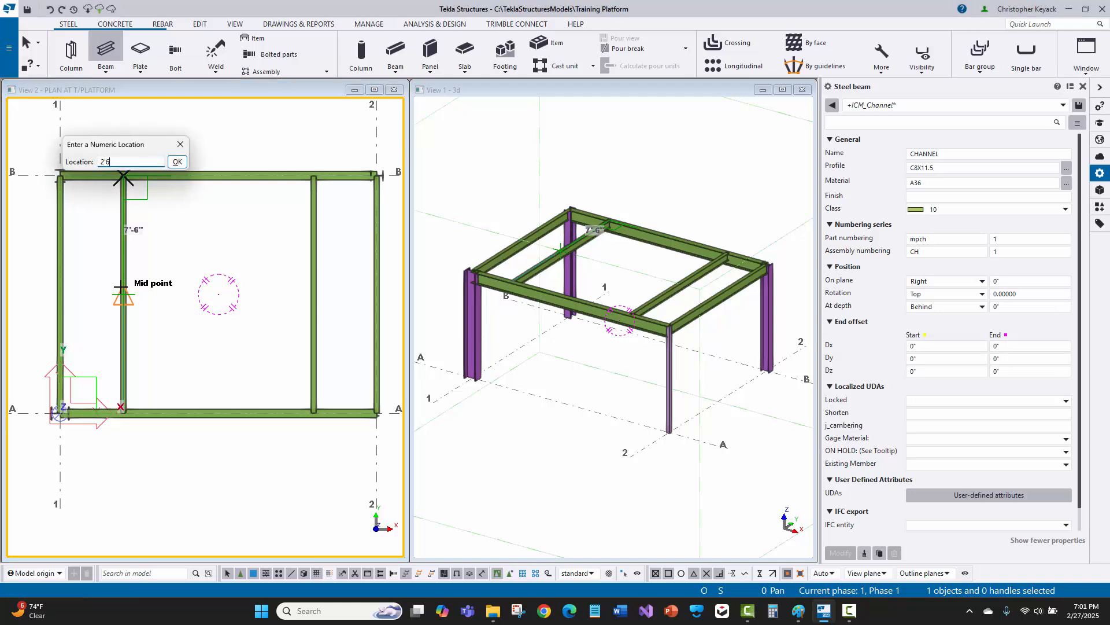
pyautogui.press('Return')
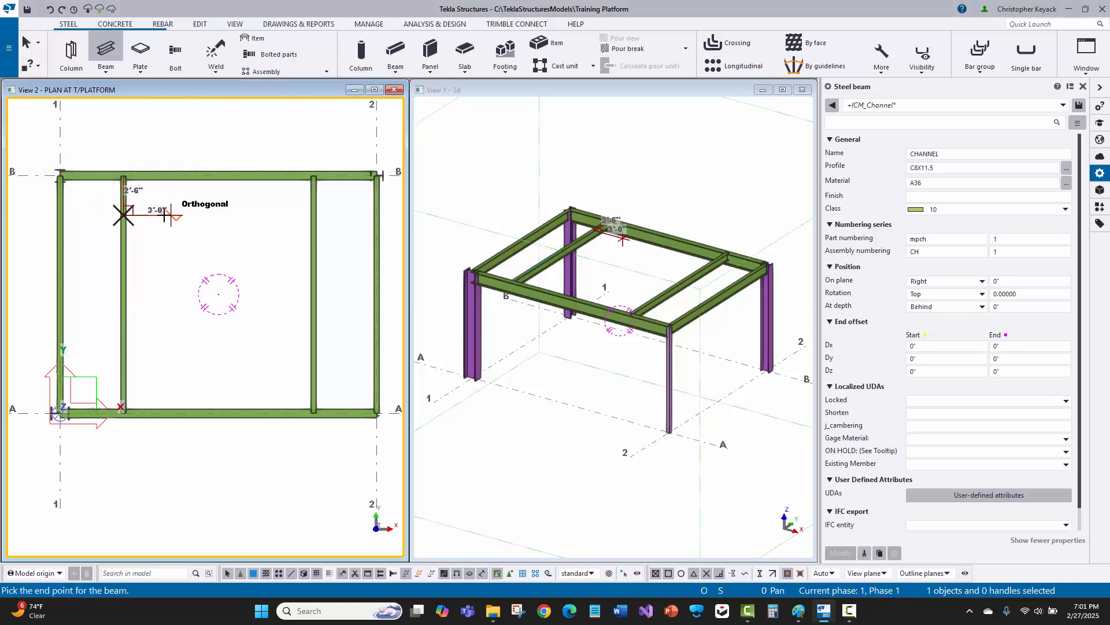
pyautogui.click(314, 219)
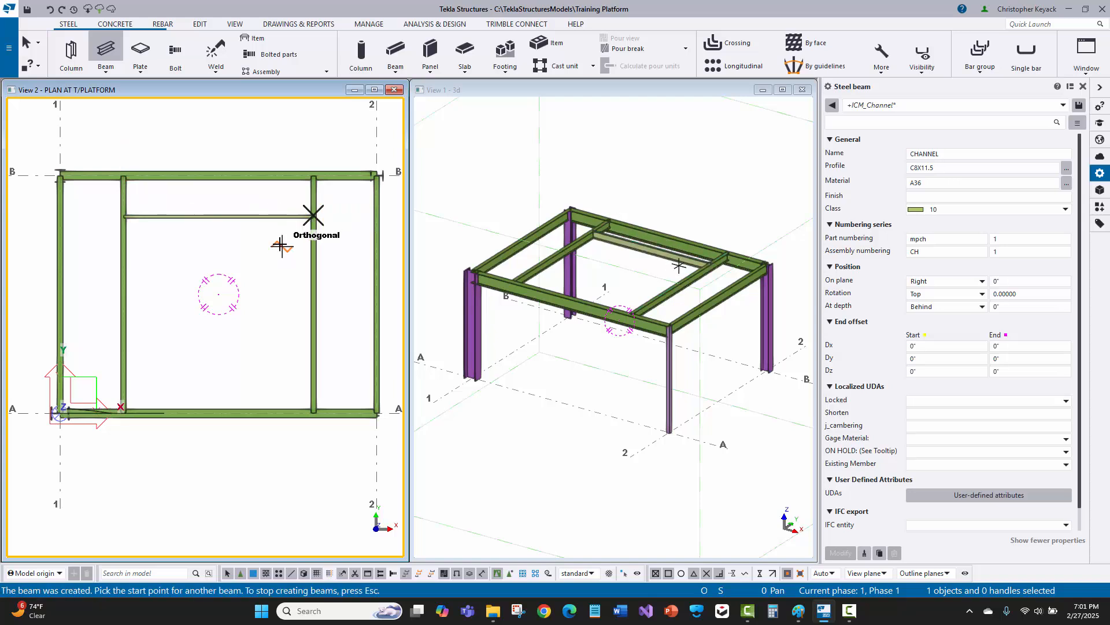
pyautogui.rightClick(282, 245)
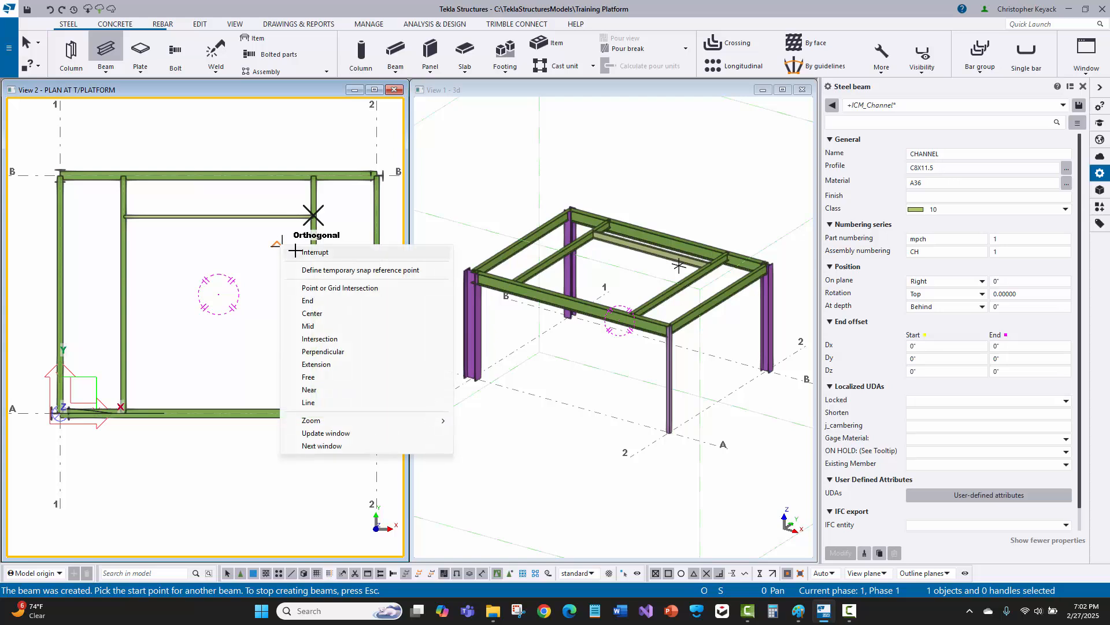
pyautogui.click(313, 250)
# Step: Swap the start and end handles of the new channel using the Swap handles component in the ICM group
pyautogui.scroll(2, 727, 257)
pyautogui.scroll(3, 727, 257)
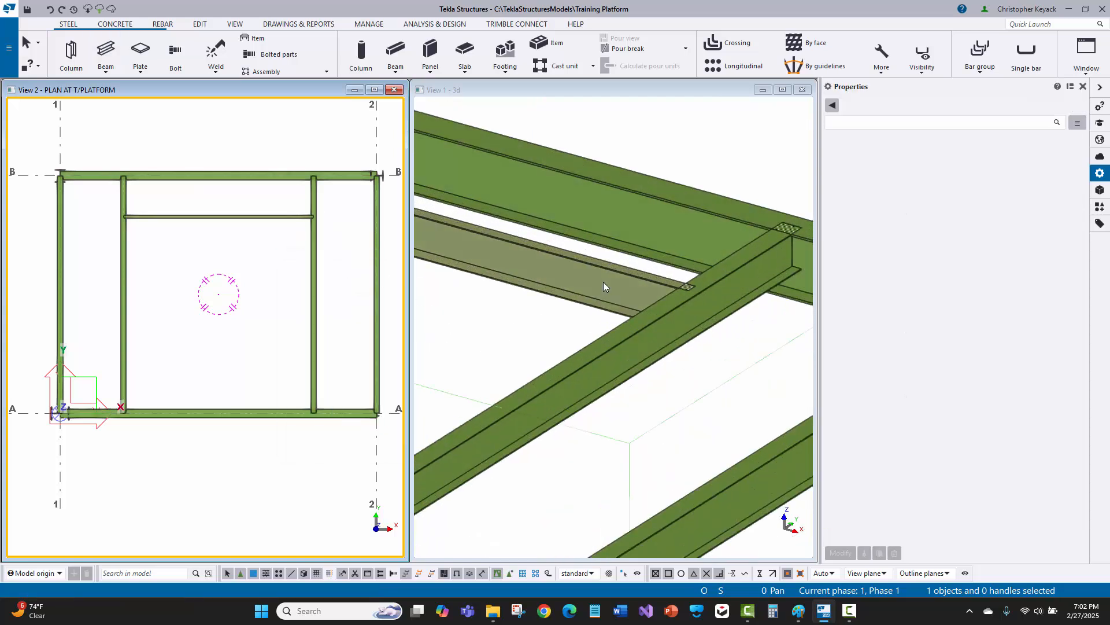
pyautogui.click(603, 282)
pyautogui.scroll(4, 708, 304)
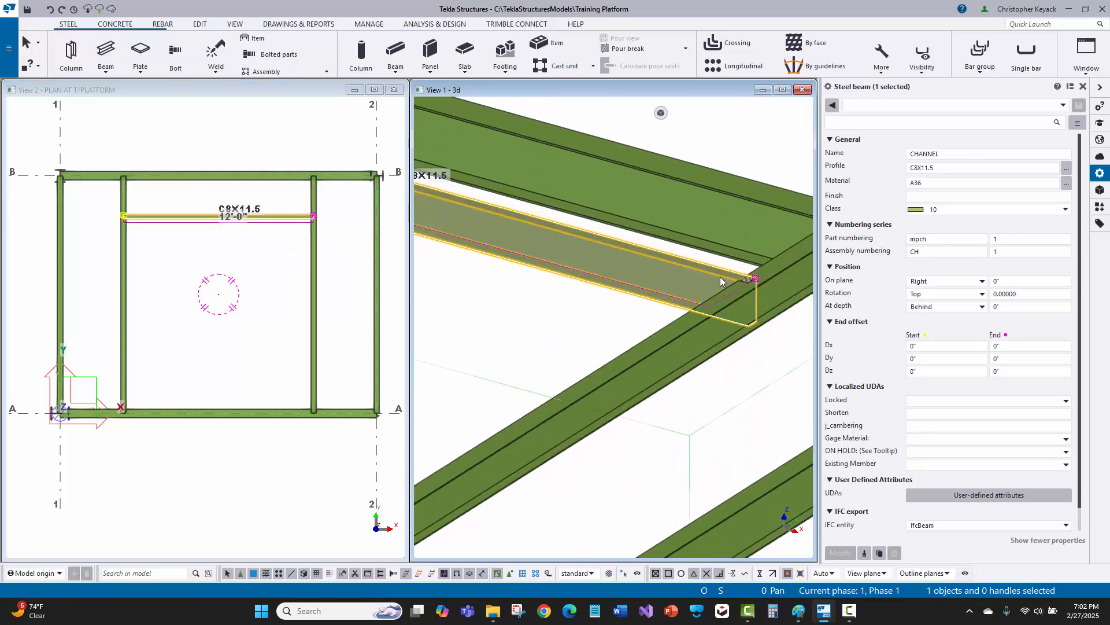
pyautogui.moveTo(706, 277); pyautogui.dragTo(611, 282, button='middle')
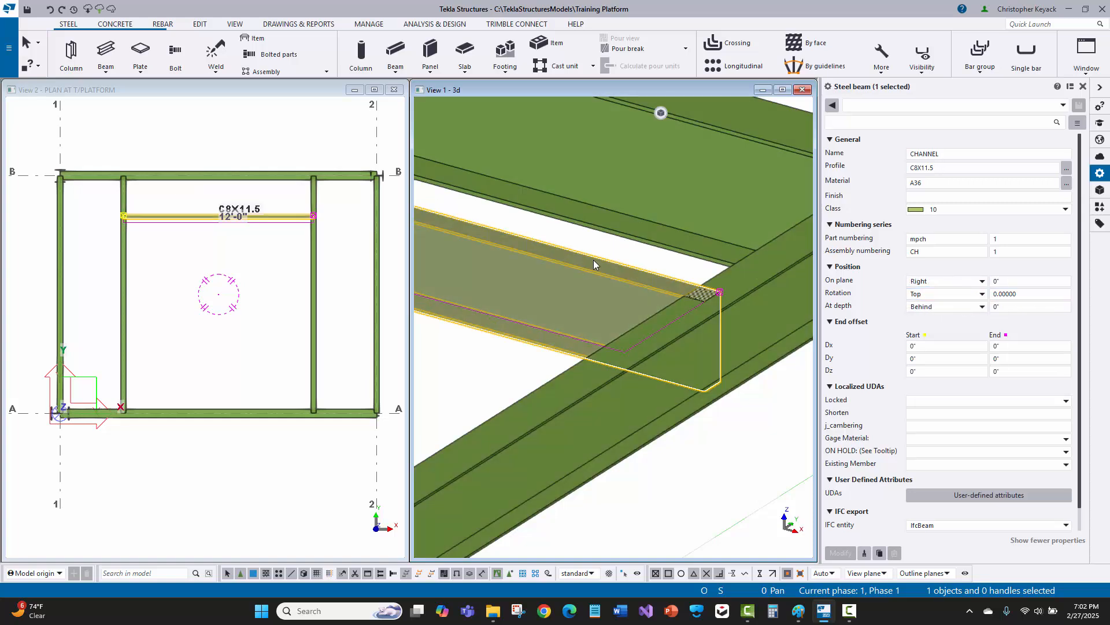
pyautogui.click(1100, 206)
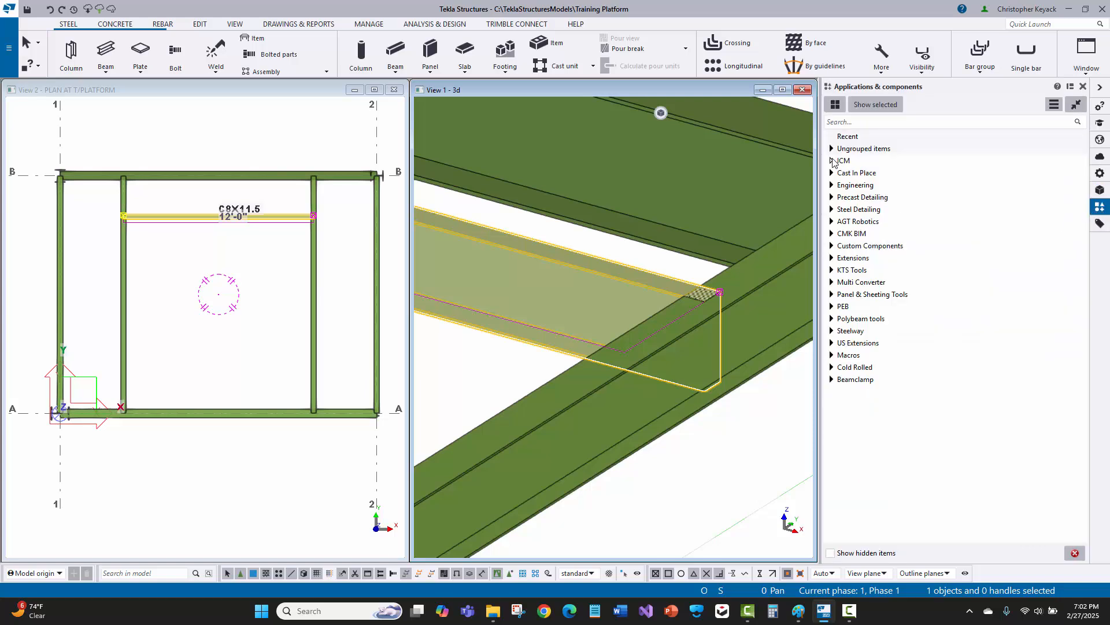
pyautogui.click(832, 161)
pyautogui.scroll(-1, 910, 281)
pyautogui.scroll(1, 910, 281)
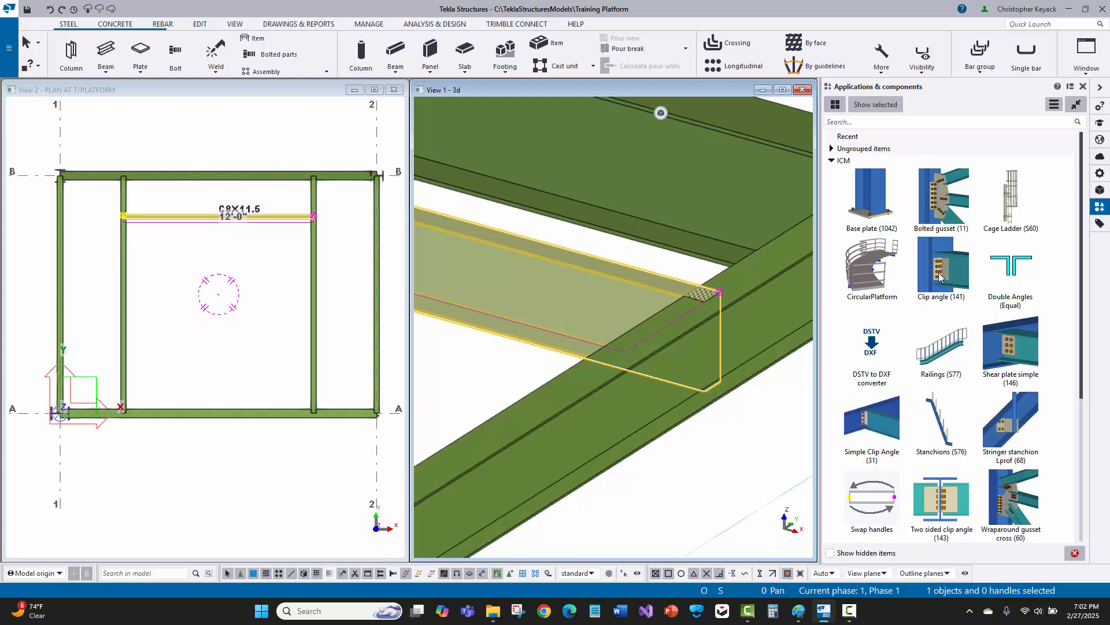
pyautogui.scroll(-1, 870, 437)
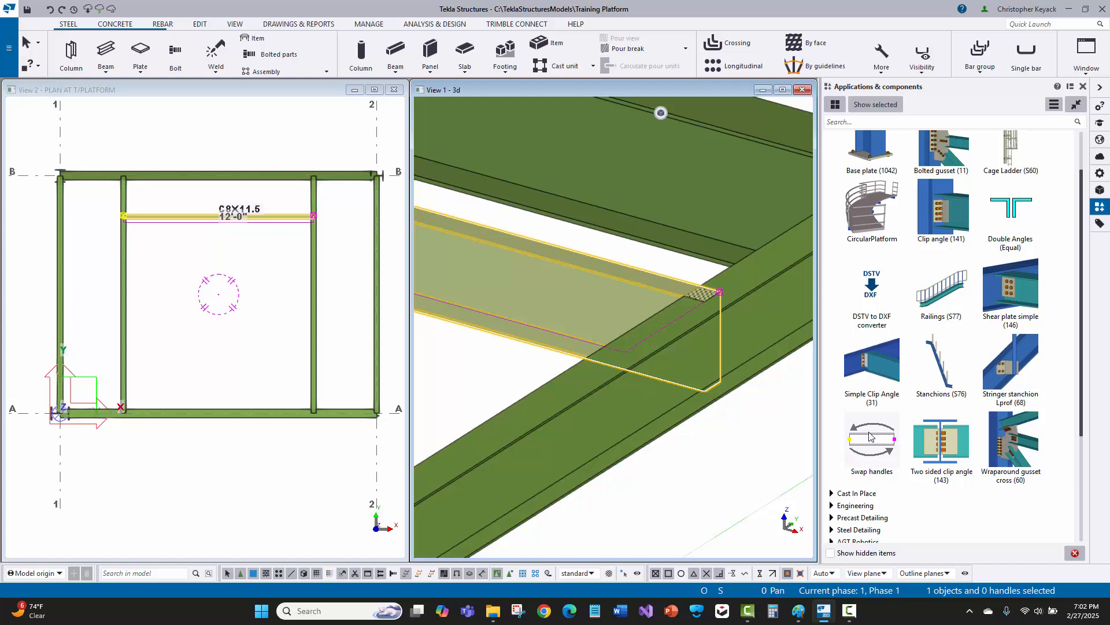
pyautogui.click(882, 448)
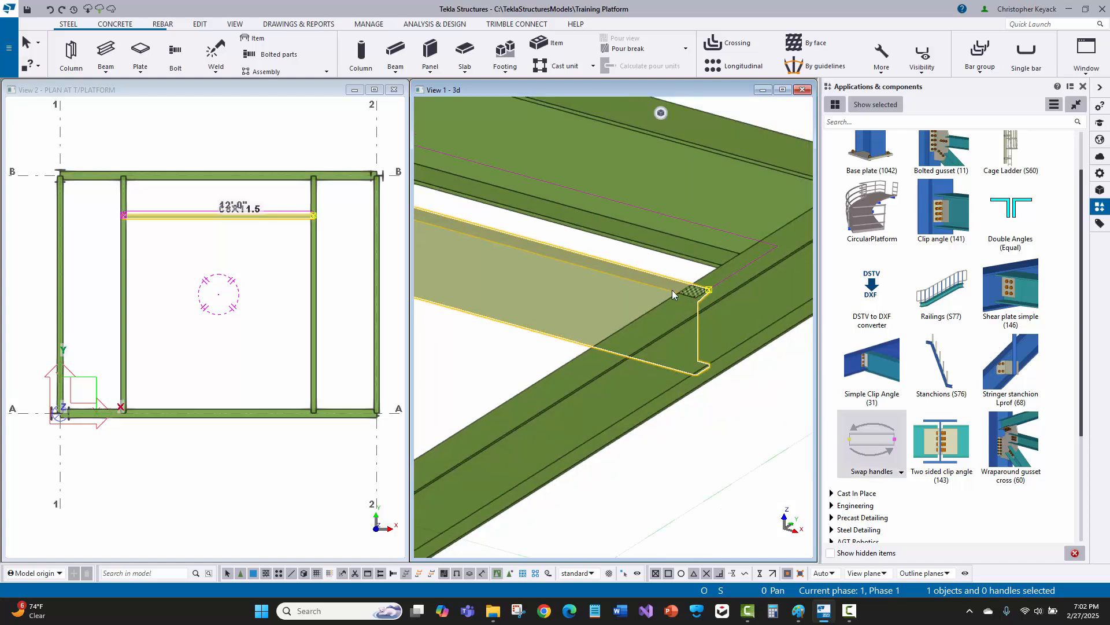
# Step: Change the selected channel's on-plane position to Right and apply the modification
pyautogui.scroll(1, 711, 291)
pyautogui.scroll(1, 695, 289)
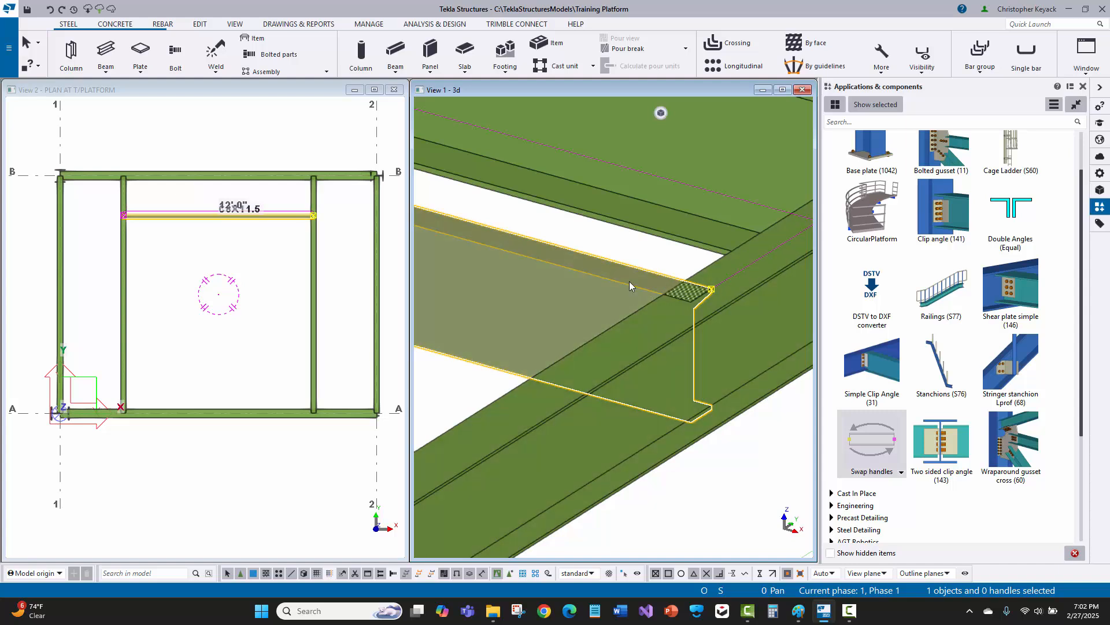
pyautogui.doubleClick(626, 282)
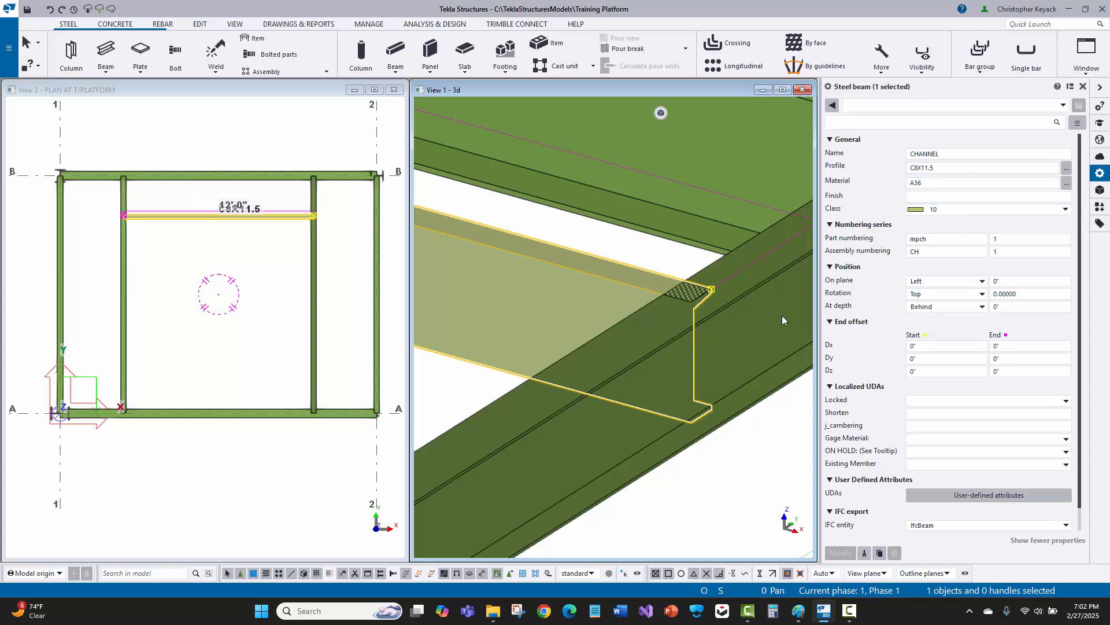
pyautogui.scroll(-2, 782, 314)
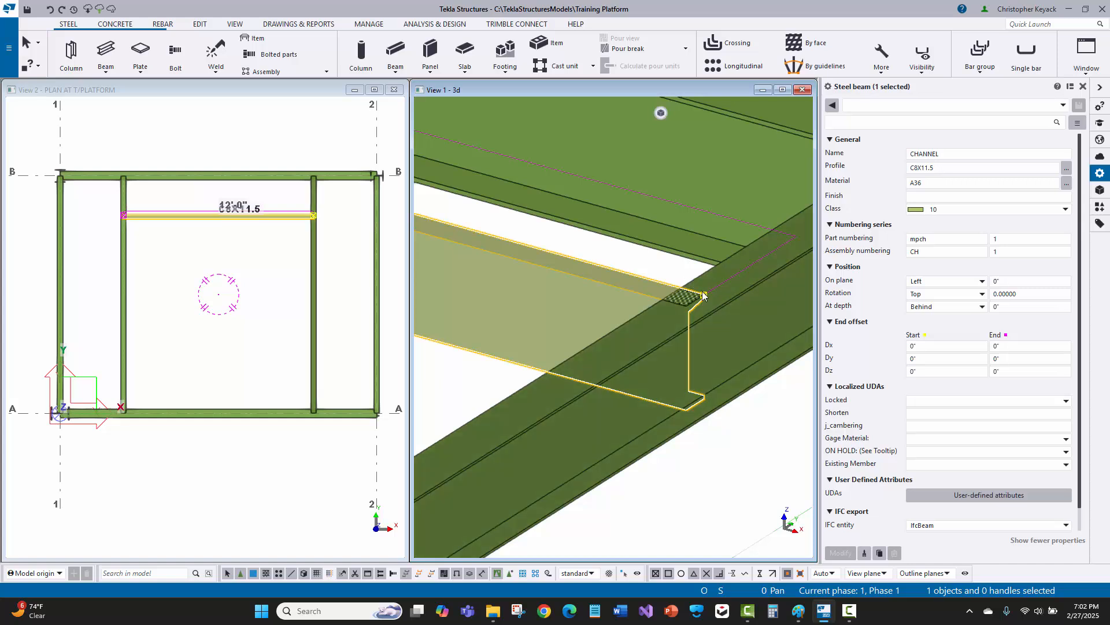
pyautogui.click(937, 282)
pyautogui.click(936, 303)
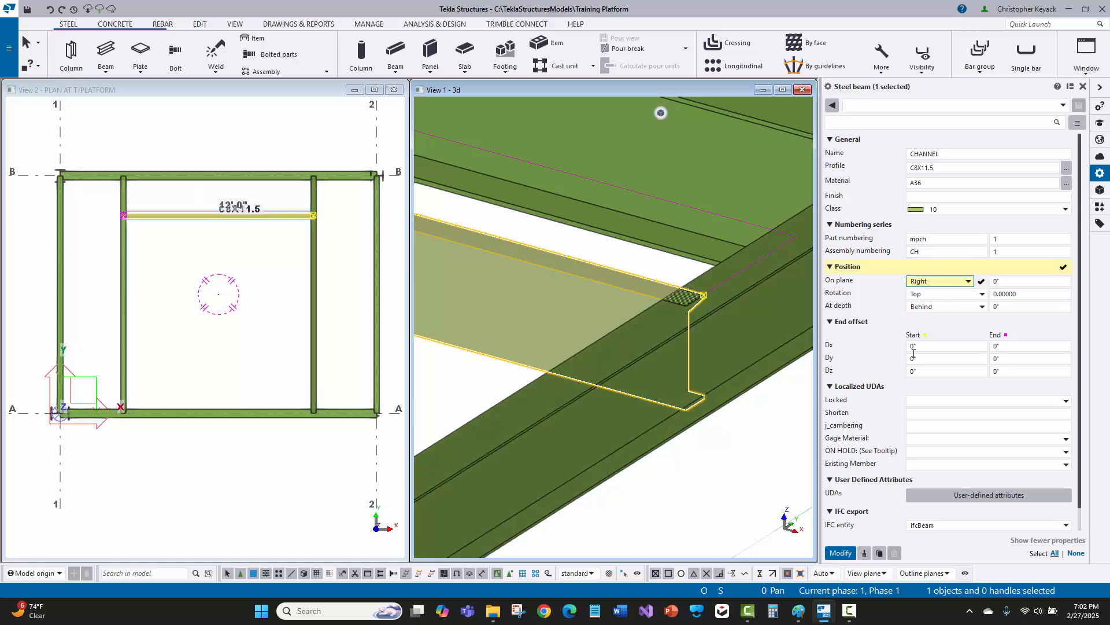
pyautogui.click(841, 554)
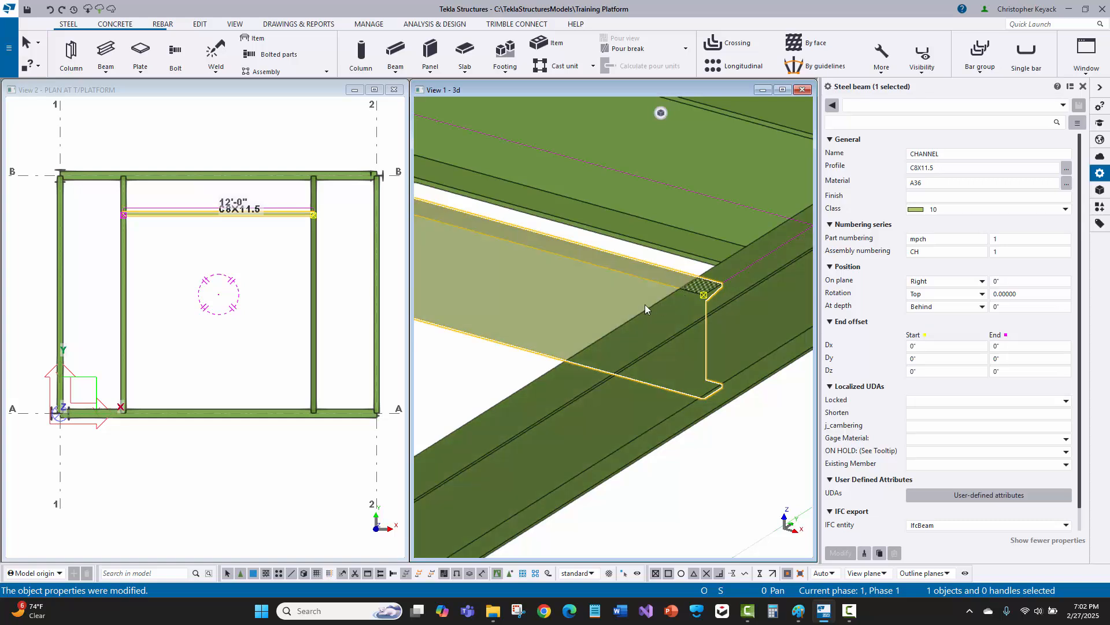
pyautogui.click(244, 270)
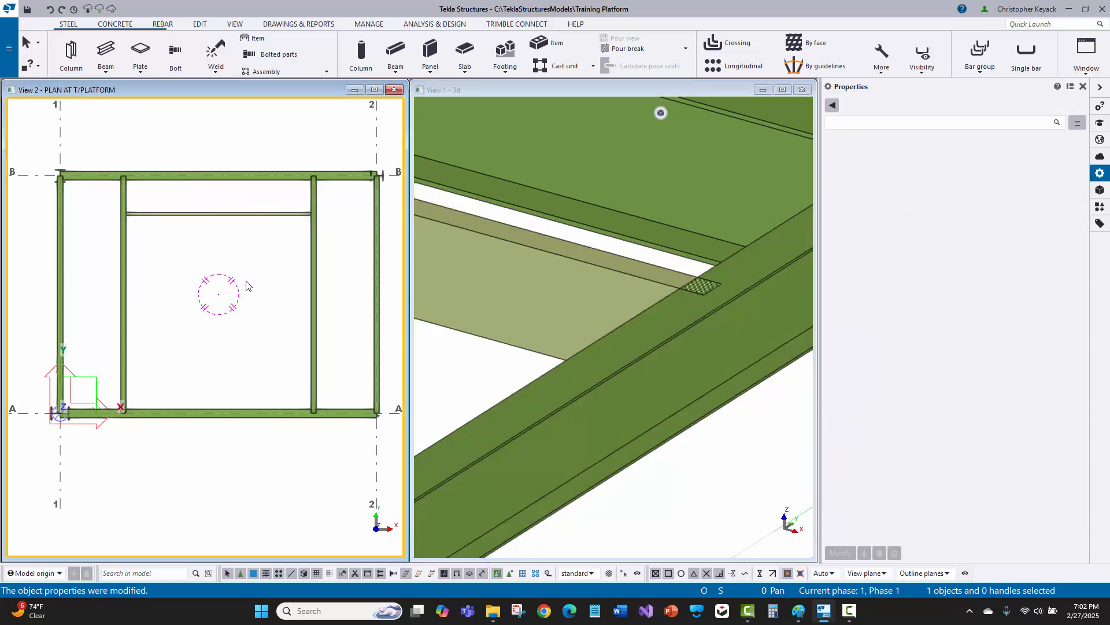
pyautogui.click(145, 217)
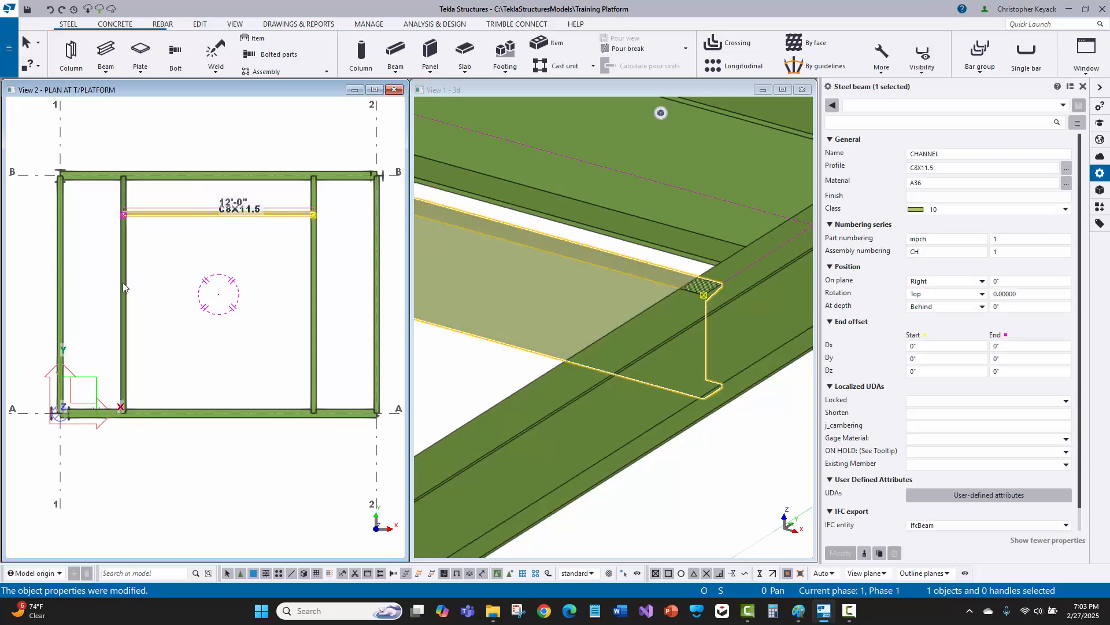
pyautogui.click(288, 277)
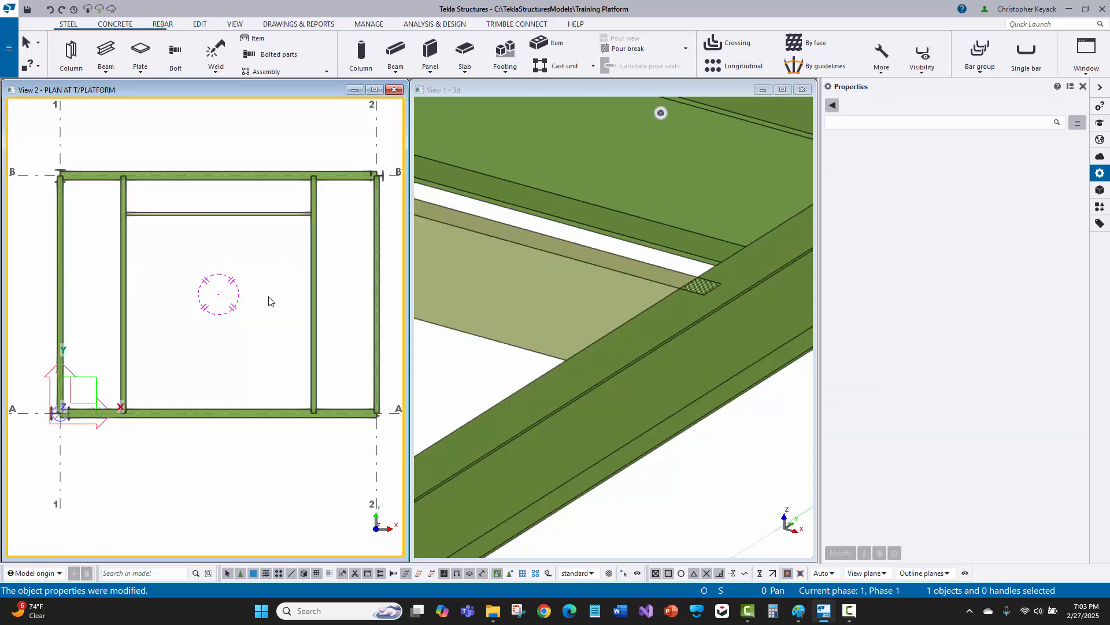
# Step: Create a second C8X11.5 channel between the infill beams, offset 3' from the first channel toward grid A
pyautogui.click(106, 50)
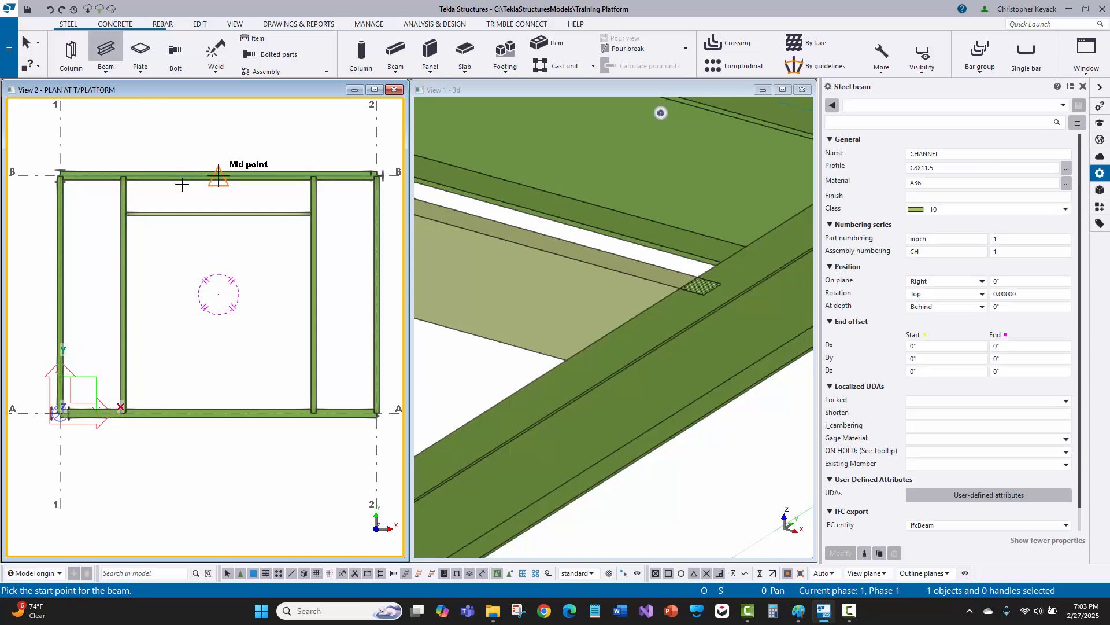
pyautogui.click(123, 216)
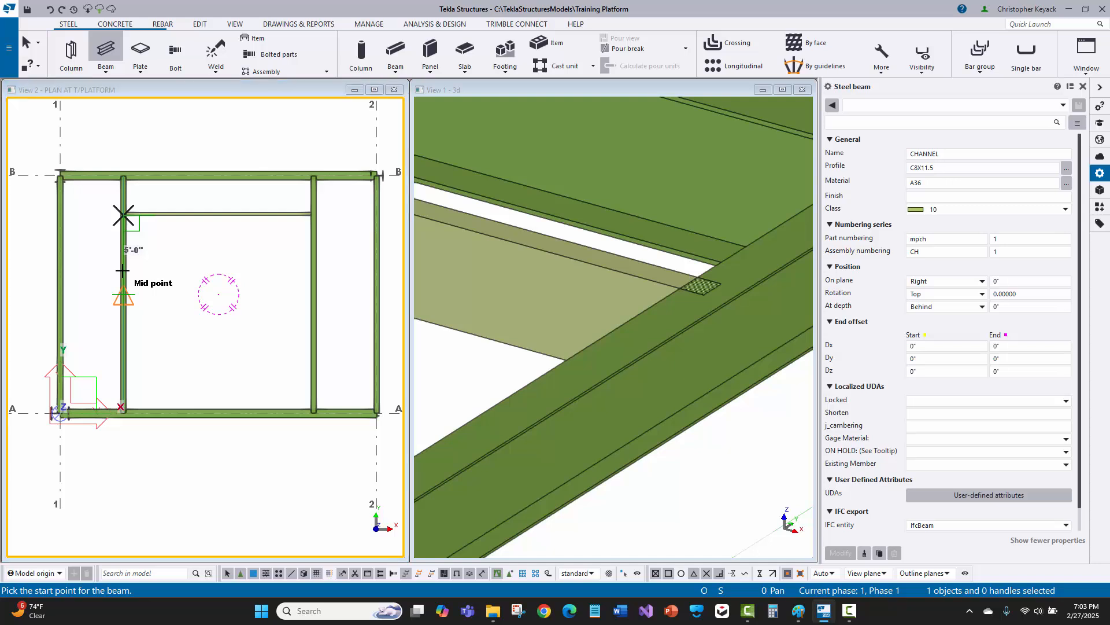
pyautogui.write("3'")
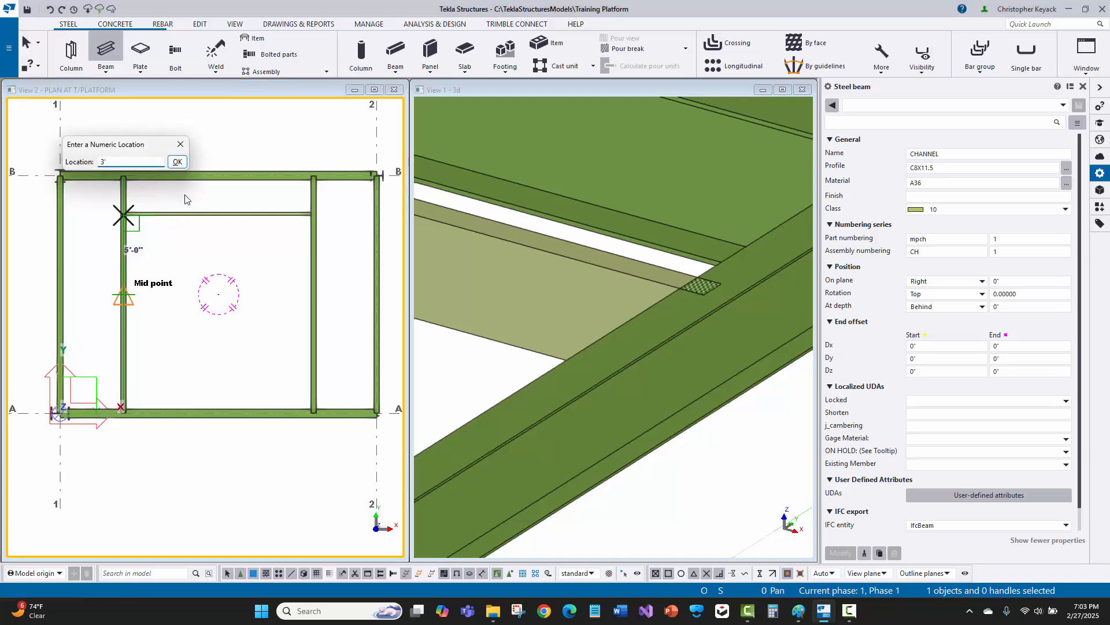
pyautogui.click(177, 162)
pyautogui.click(313, 258)
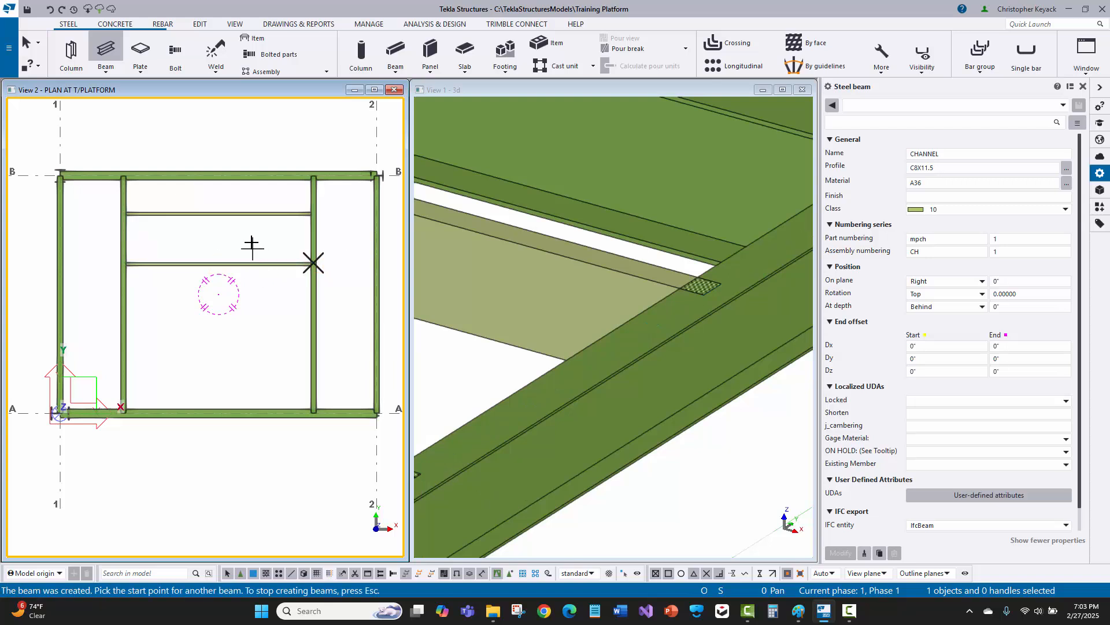
pyautogui.rightClick(263, 231)
pyautogui.click(278, 239)
# Step: Examine the second channel's orientation and its end at the infill beam in the 3D view
pyautogui.scroll(-2, 481, 317)
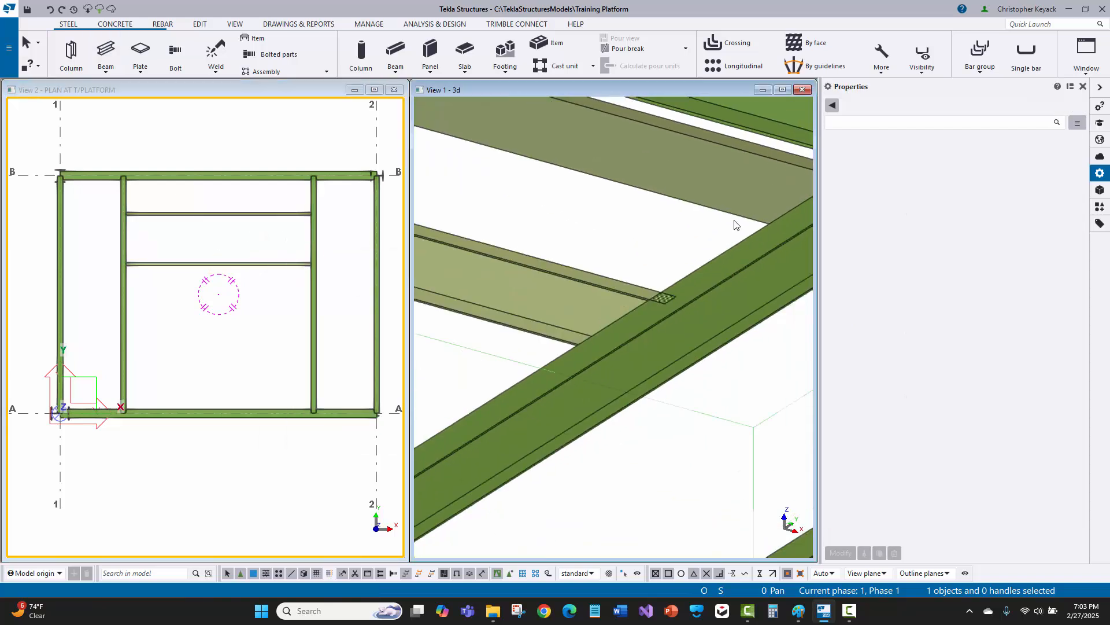
pyautogui.click(597, 265)
pyautogui.scroll(2, 700, 280)
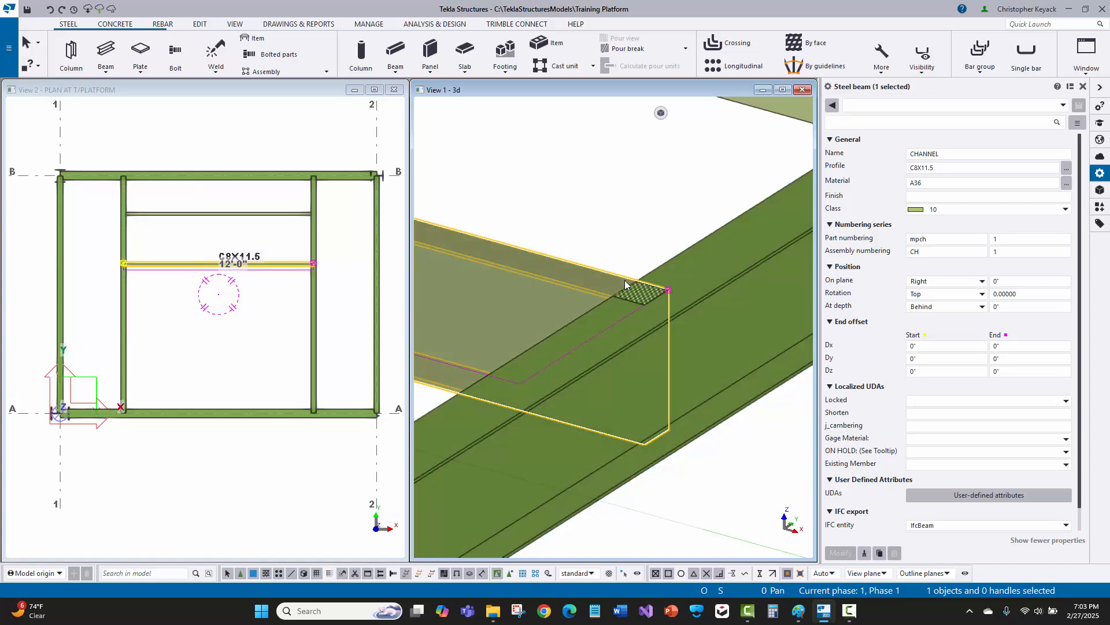
pyautogui.scroll(-1, 589, 283)
pyautogui.click(231, 329)
pyautogui.rightClick(229, 324)
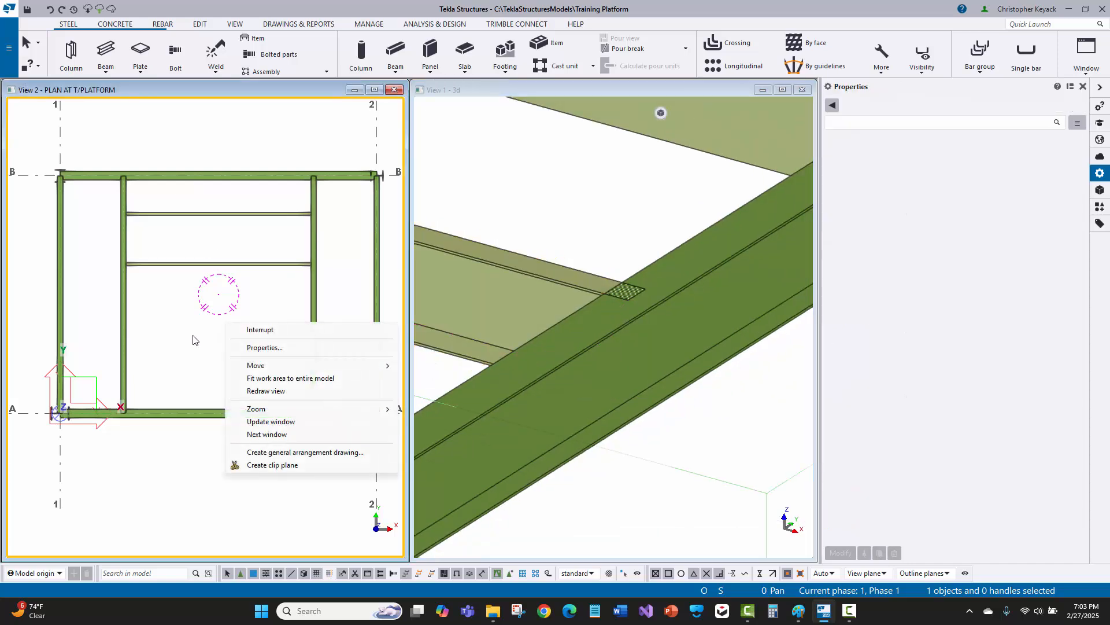
pyautogui.click(592, 227)
pyautogui.scroll(-5, 590, 314)
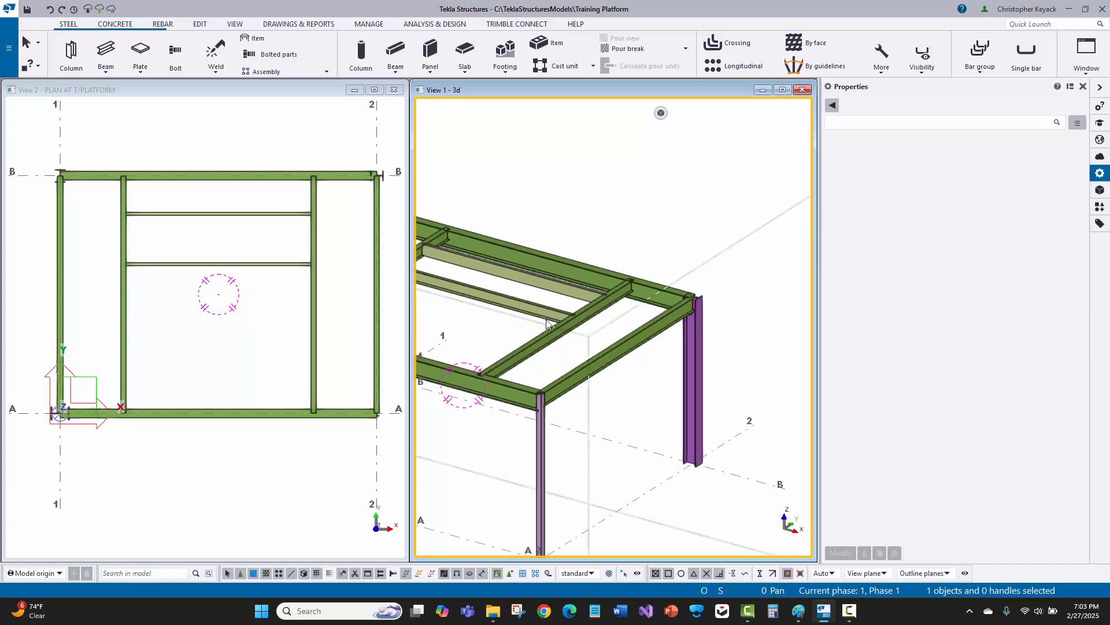
# Step: Save the model and write out its changes to model sharing with the revision code Added Beams
pyautogui.moveTo(590, 314); pyautogui.dragTo(645, 293, button='middle')
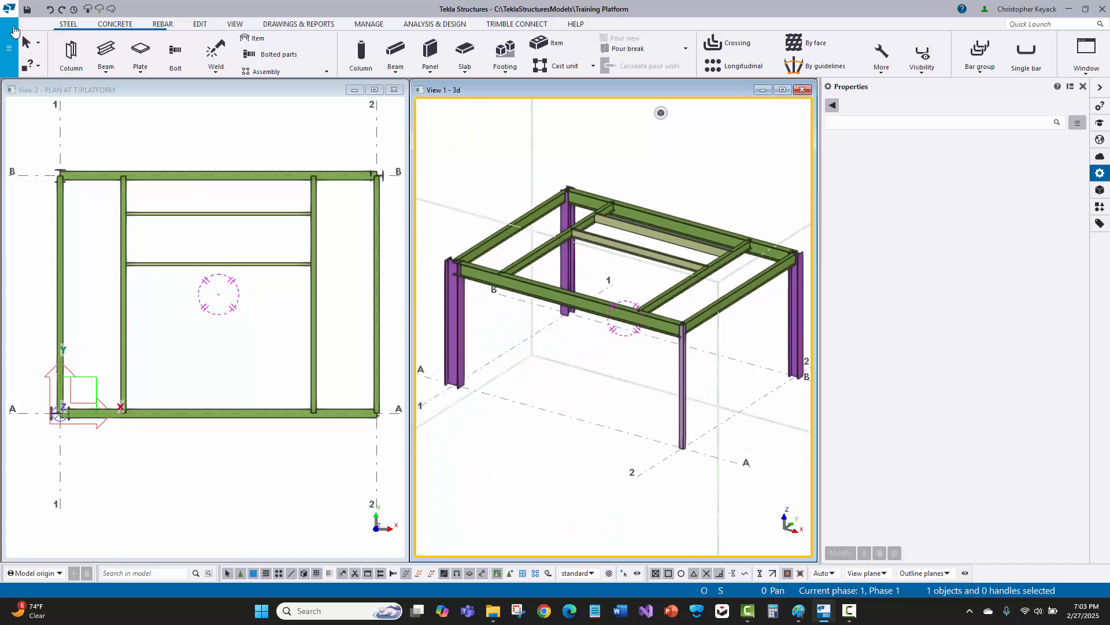
pyautogui.click(27, 10)
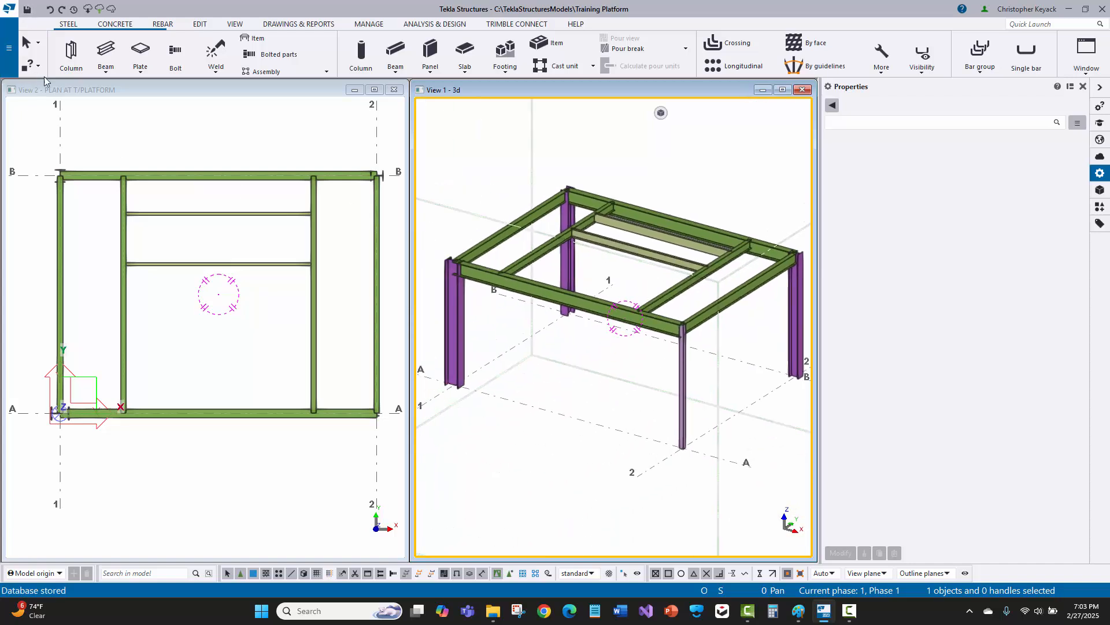
pyautogui.click(100, 10)
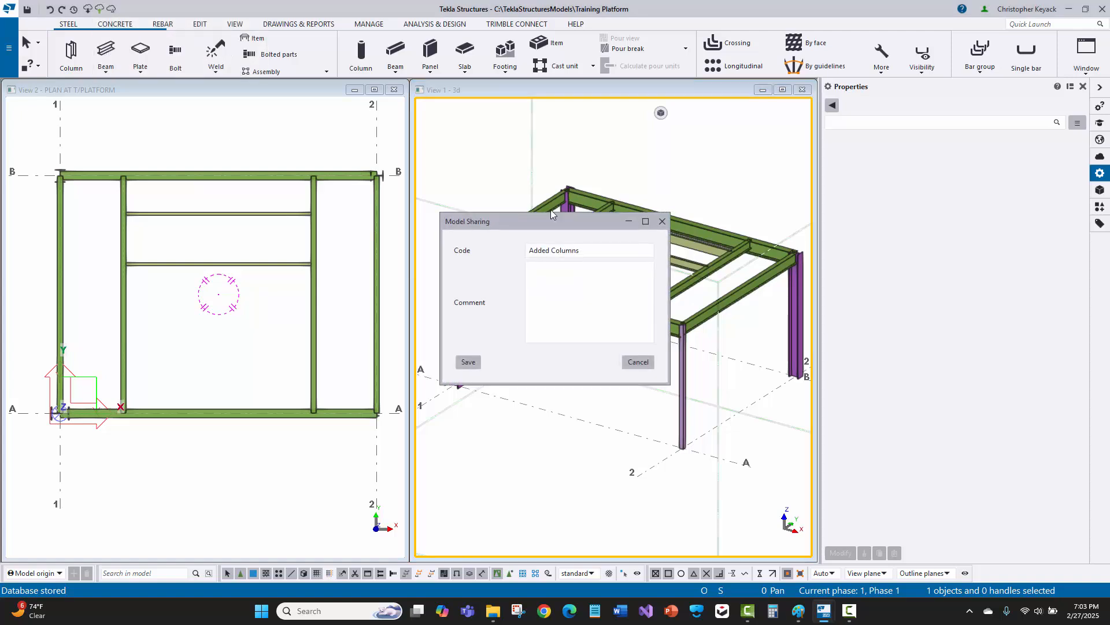
pyautogui.hotkey('ctrl', 'a')
pyautogui.write('A')
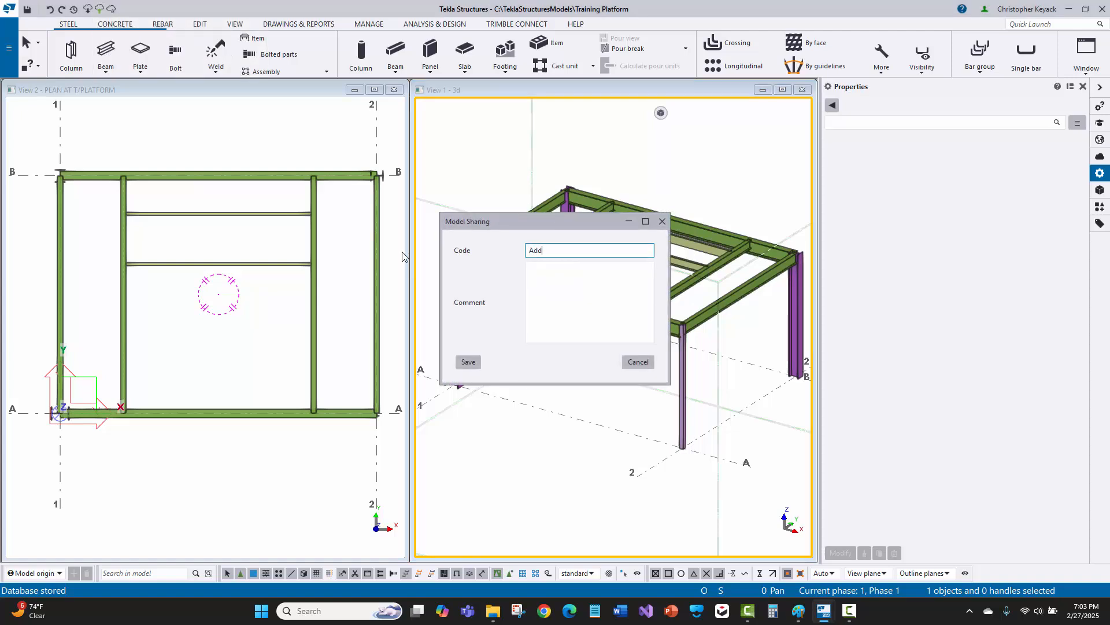
pyautogui.write('dded Beams')
pyautogui.click(468, 362)
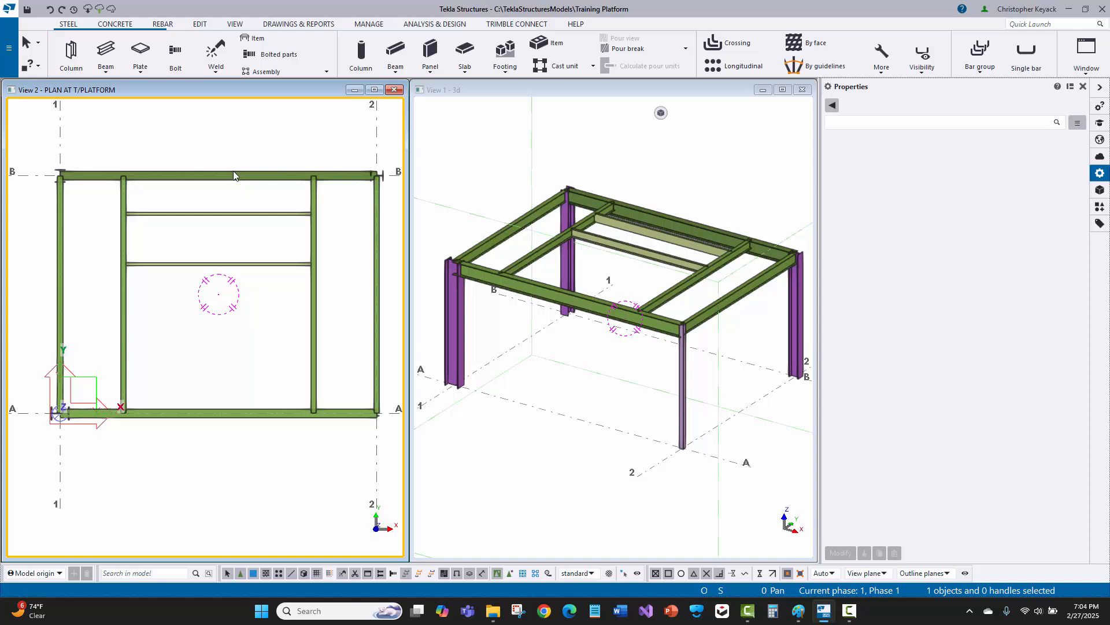
# Step: Set up a report using the 350 Material list template with the output file name 350 Material list.txt
pyautogui.click(279, 24)
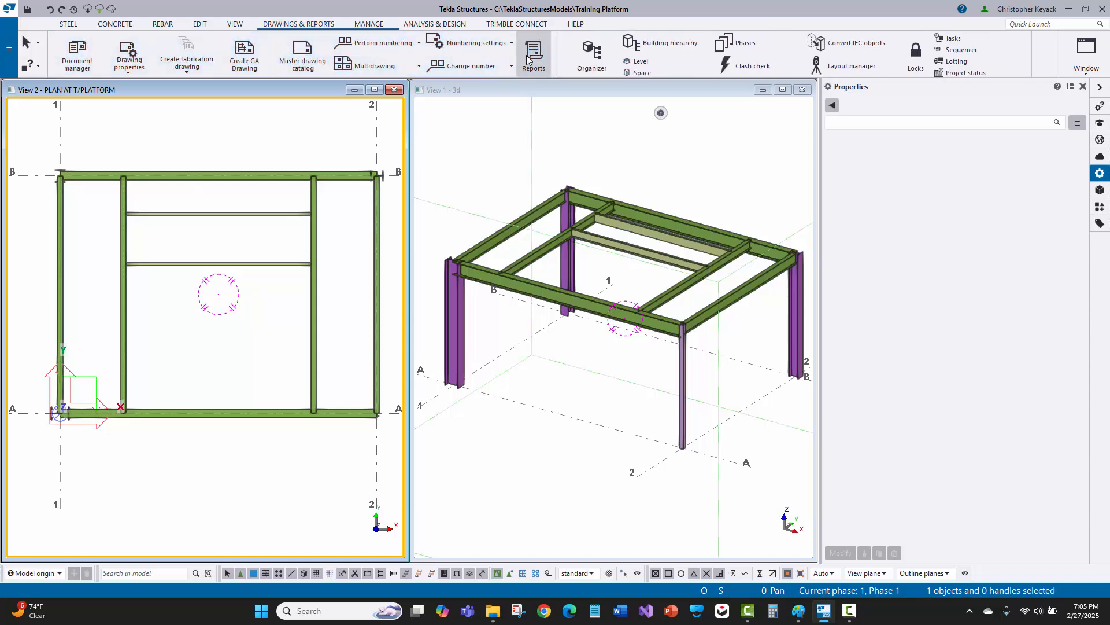
pyautogui.click(531, 55)
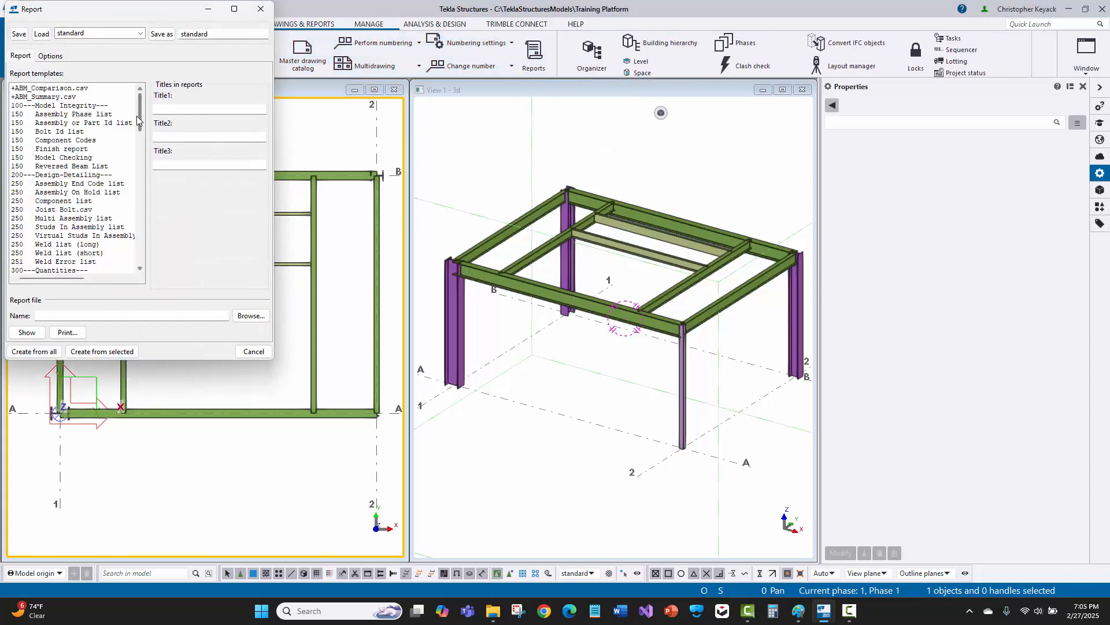
pyautogui.scroll(-6, 138, 114)
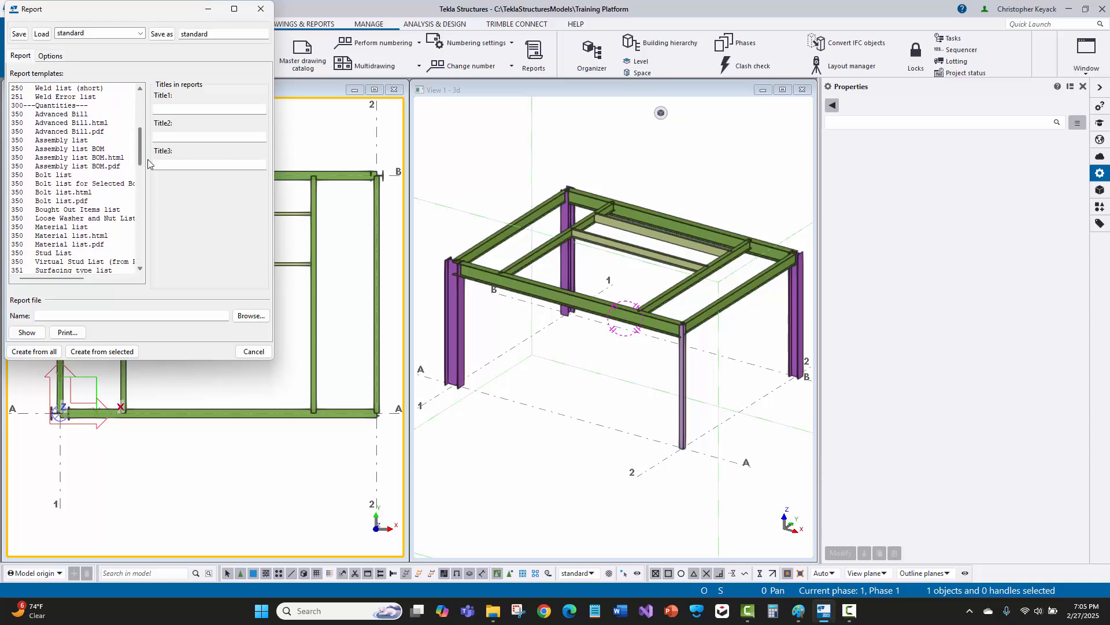
pyautogui.click(84, 227)
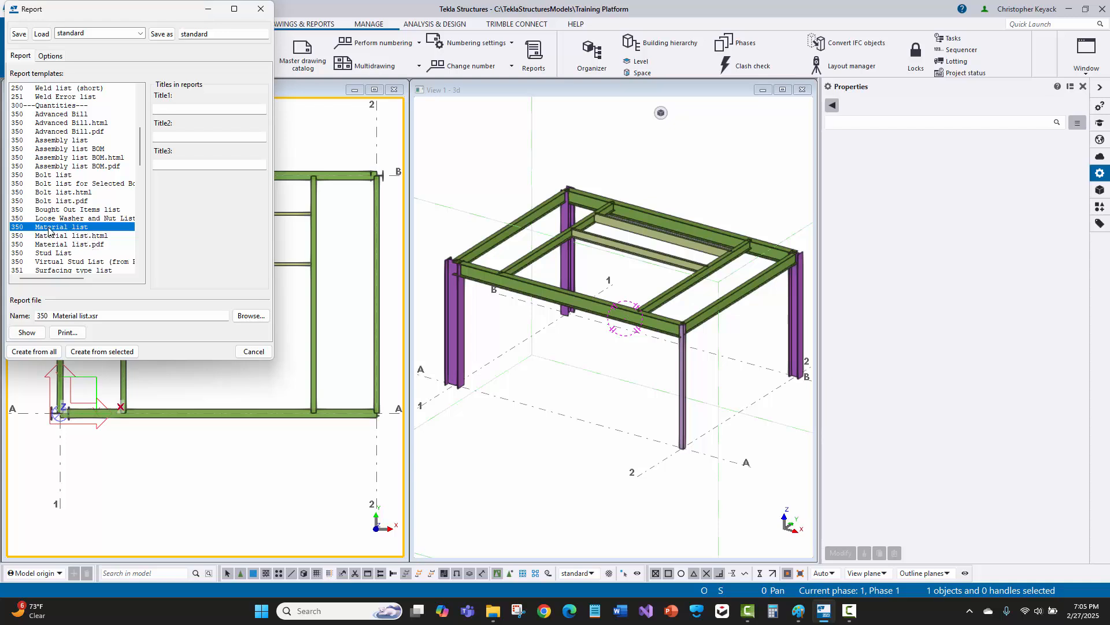
pyautogui.click(105, 317)
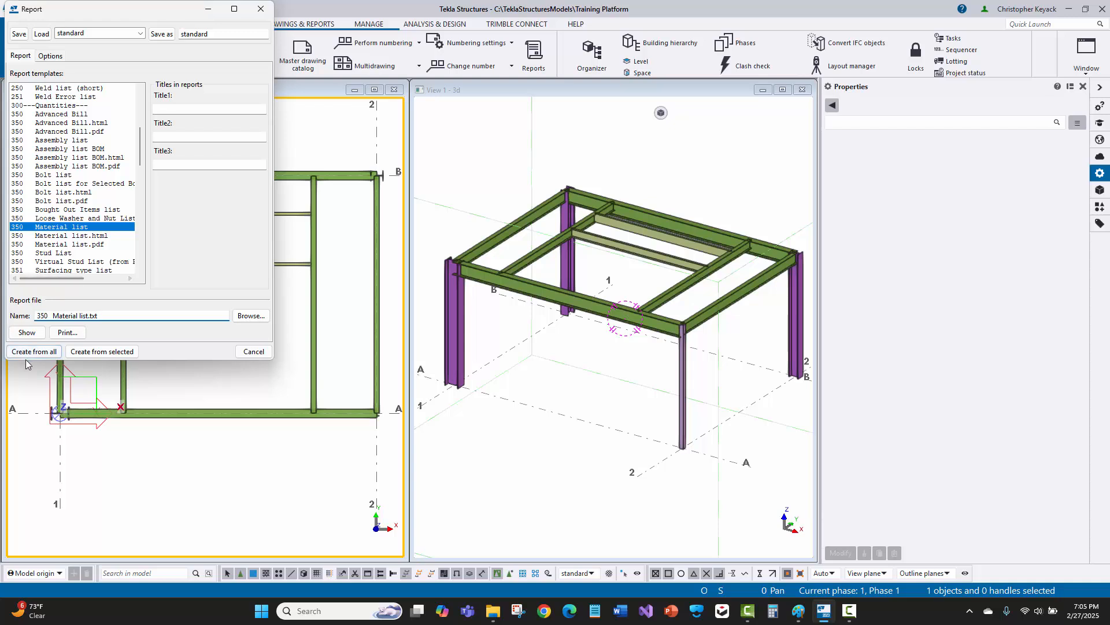
# Step: Create the material list report from all selected platform parts in the 3D view, review it, and close the report windows
pyautogui.scroll(-1, 401, 217)
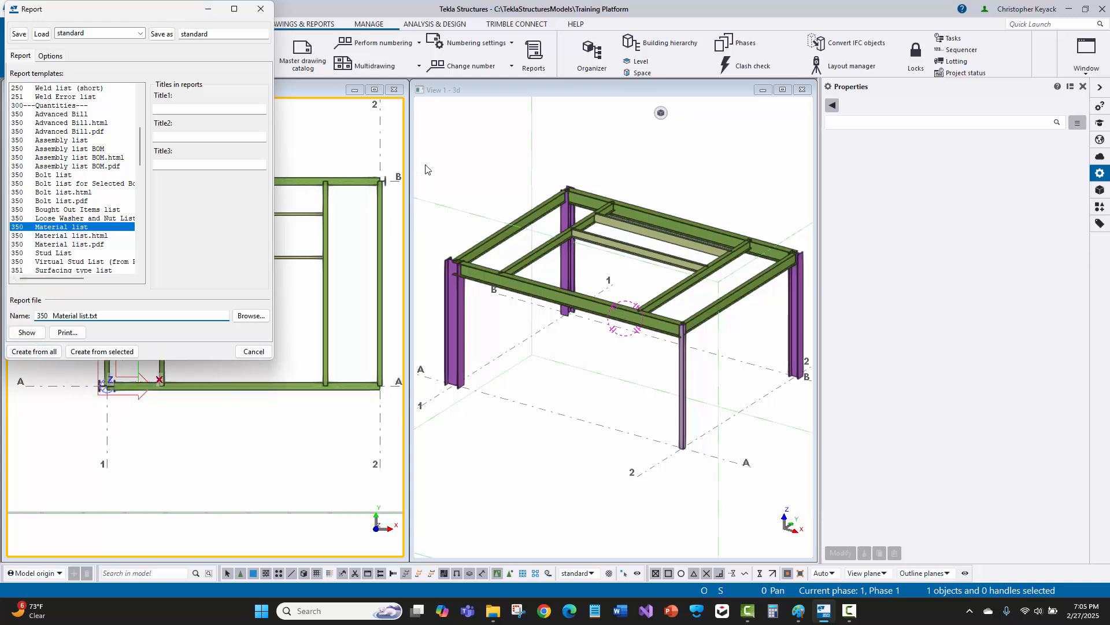
pyautogui.scroll(-1, 425, 168)
pyautogui.moveTo(428, 155); pyautogui.dragTo(800, 389)
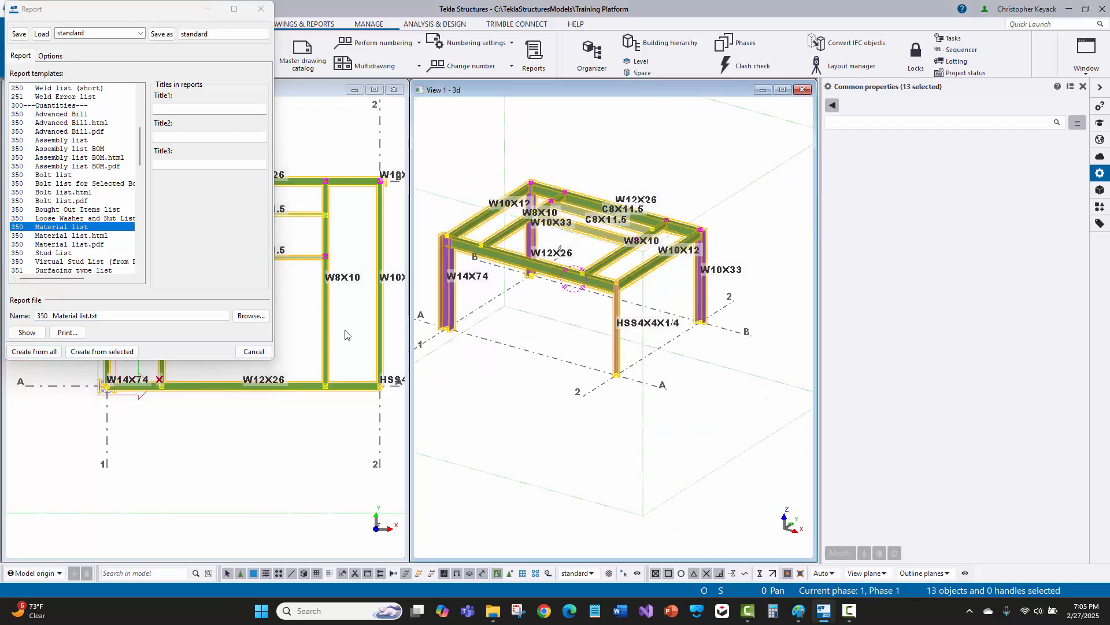
pyautogui.click(68, 352)
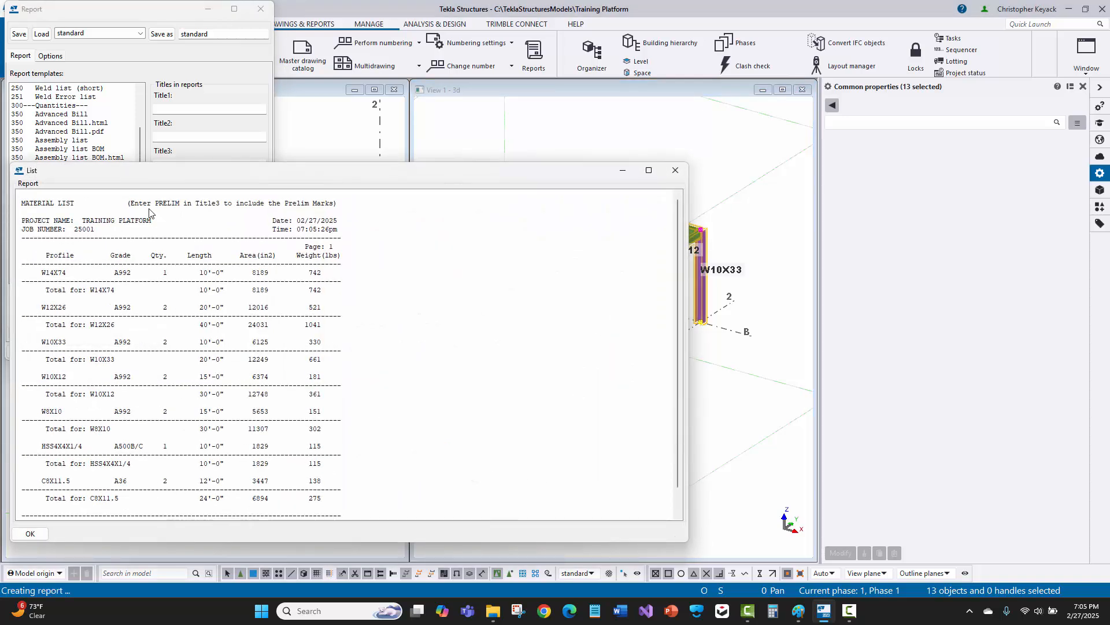
pyautogui.scroll(-1, 124, 341)
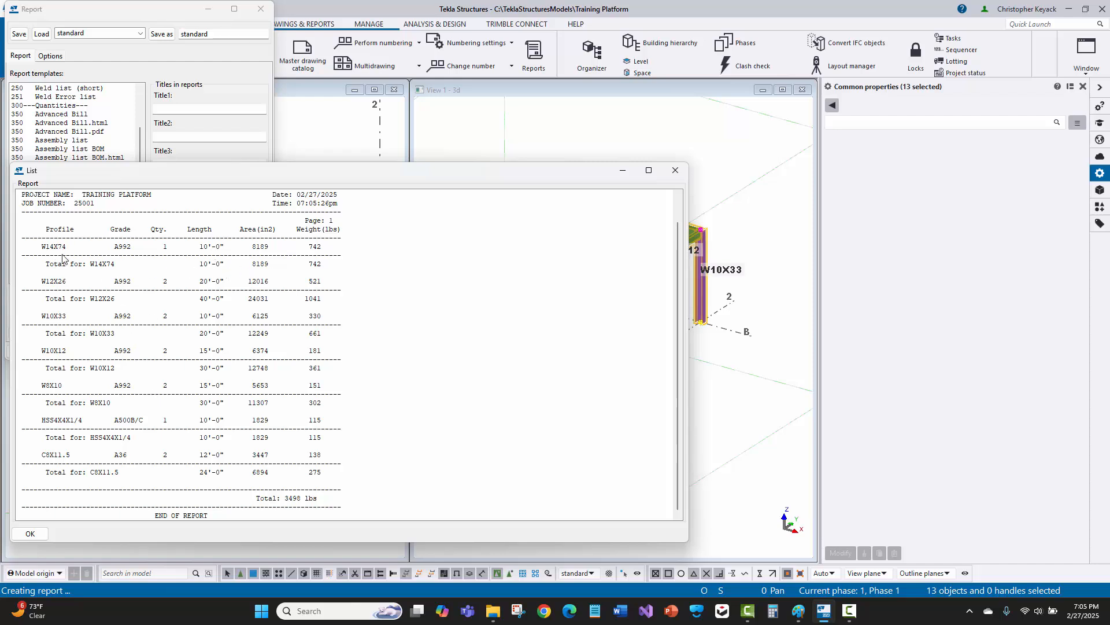
pyautogui.click(30, 533)
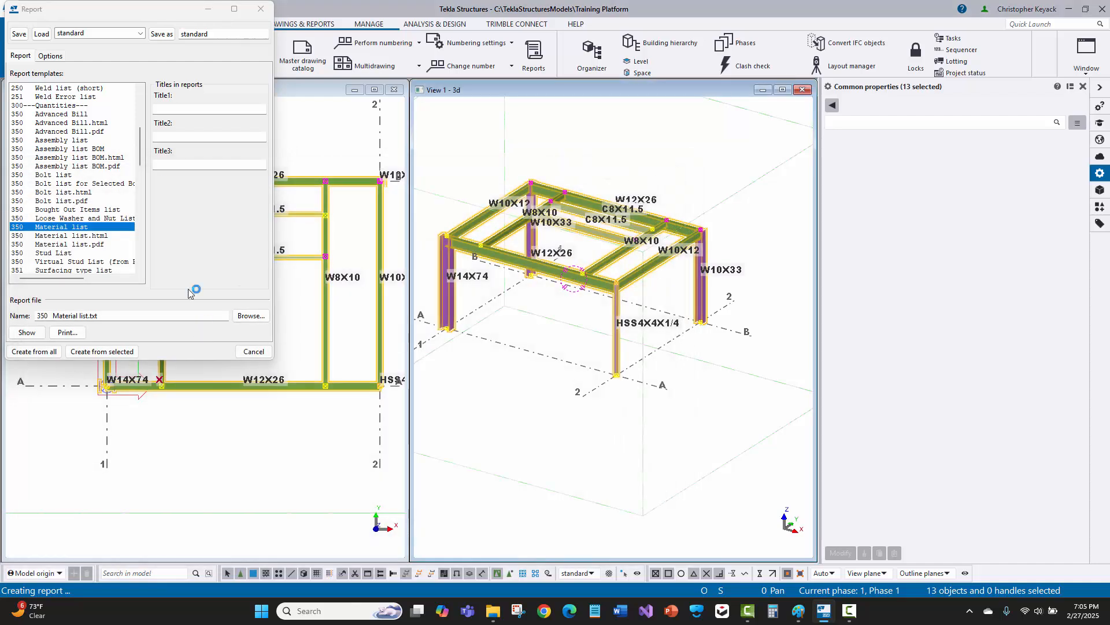
pyautogui.click(261, 9)
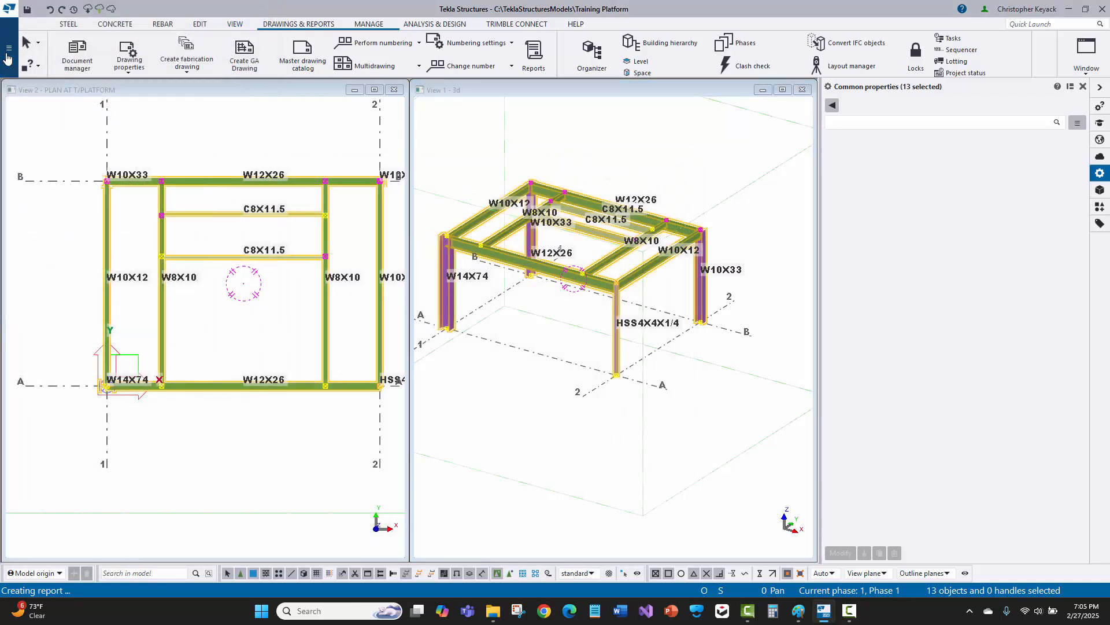
# Step: Review 350 Material list.txt from the Reports folder inside the model folder, and close the file and folder
pyautogui.click(7, 56)
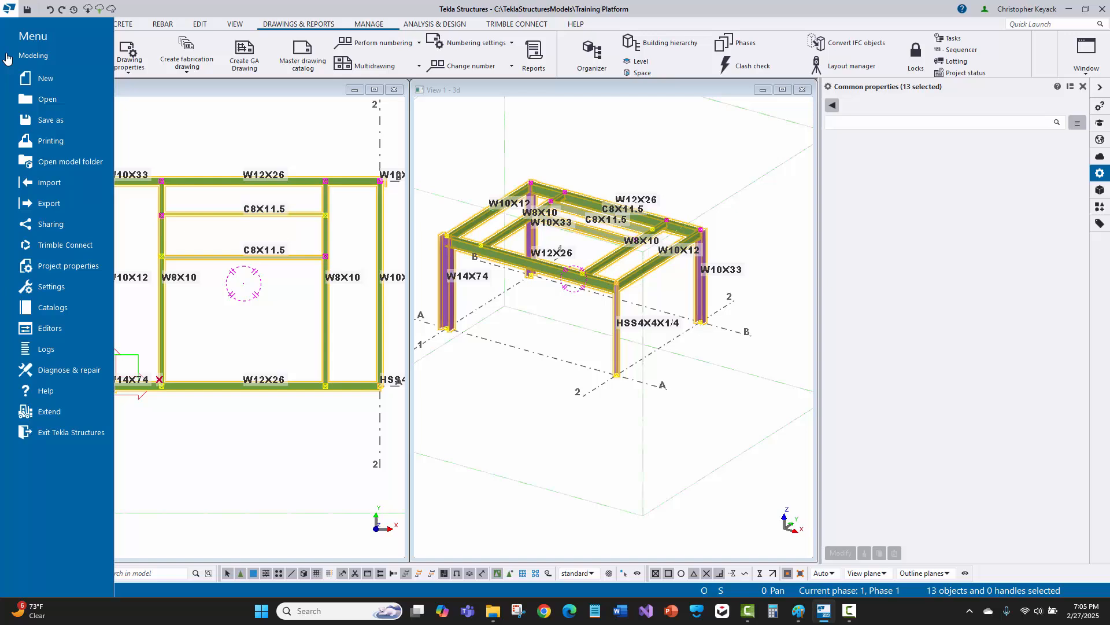
pyautogui.click(89, 165)
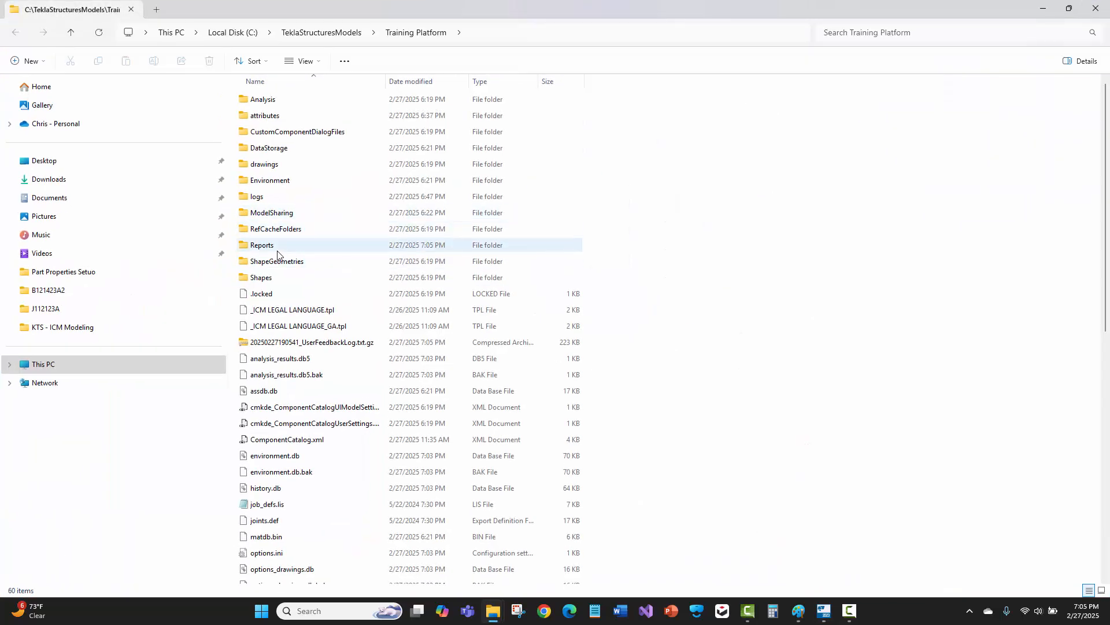
pyautogui.doubleClick(277, 249)
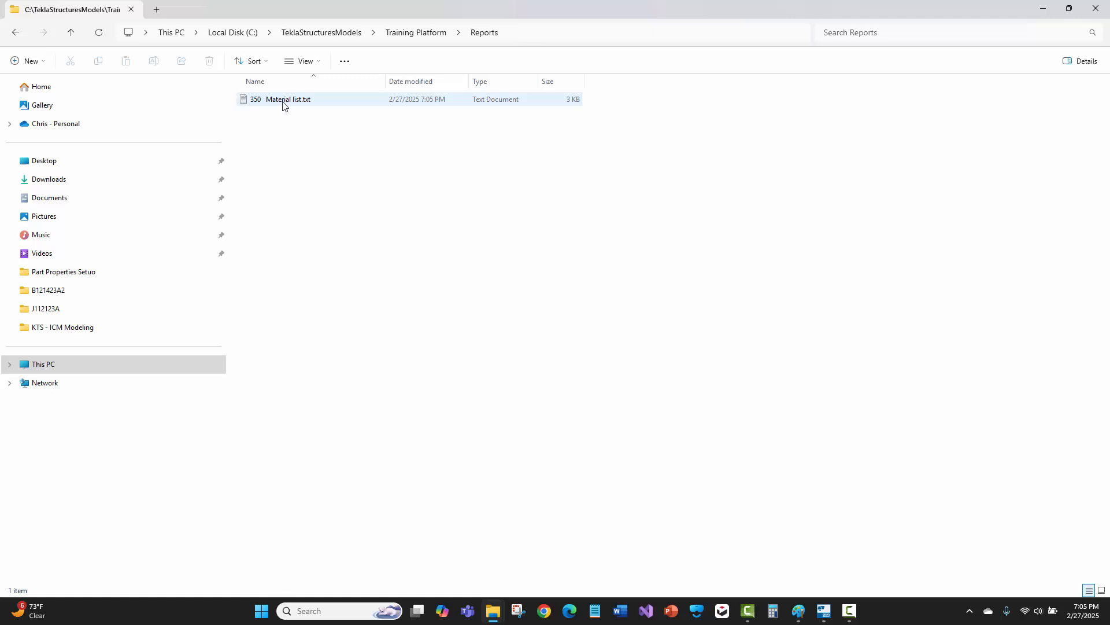
pyautogui.click(289, 104)
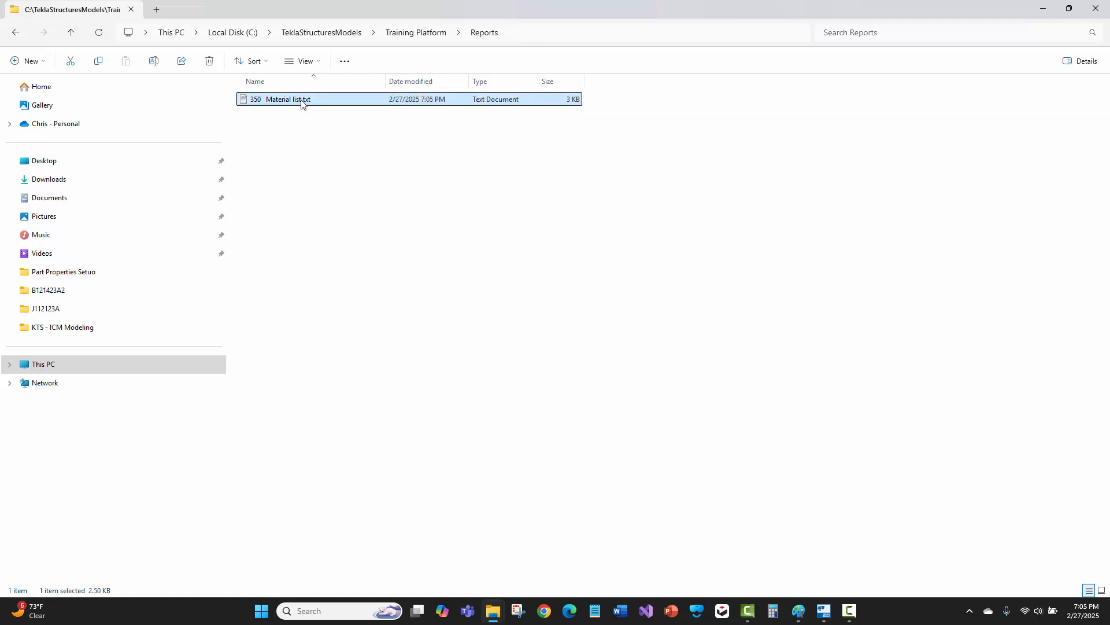
pyautogui.doubleClick(268, 102)
pyautogui.moveTo(308, 102); pyautogui.dragTo(224, 43)
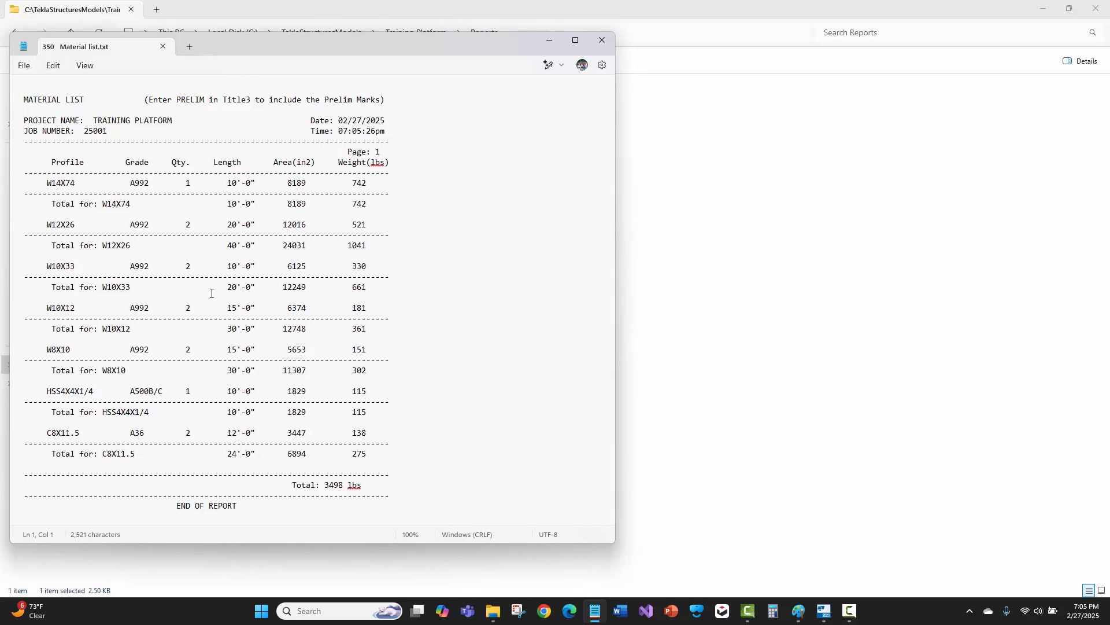
pyautogui.click(602, 39)
pyautogui.click(1096, 9)
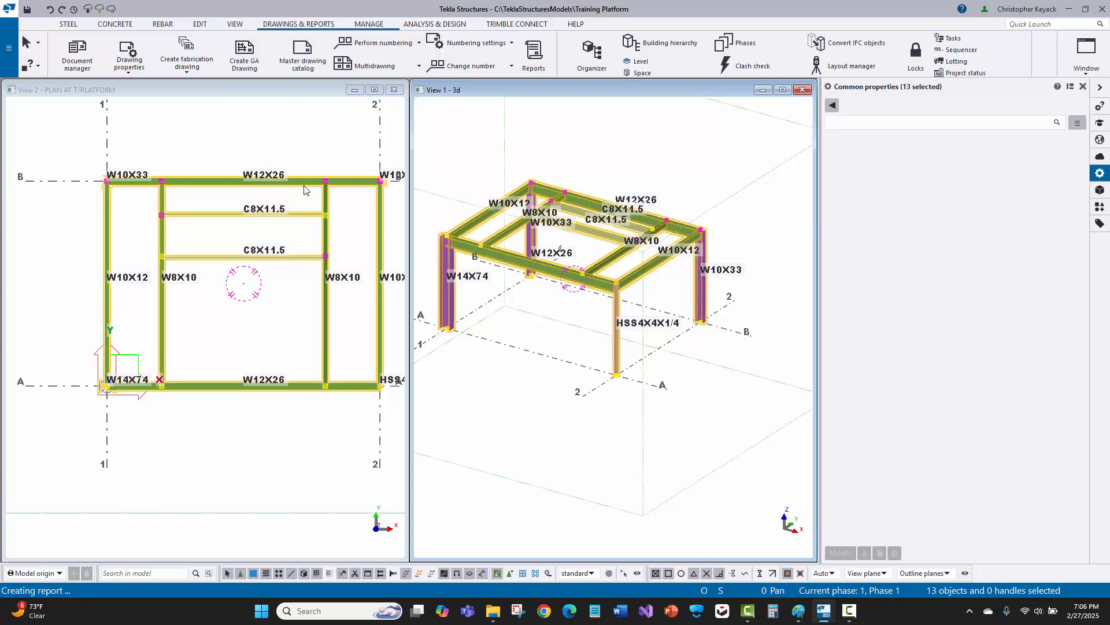
# Step: Close the PLAN AT T/PLATFORM view and the 3D view
pyautogui.click(275, 134)
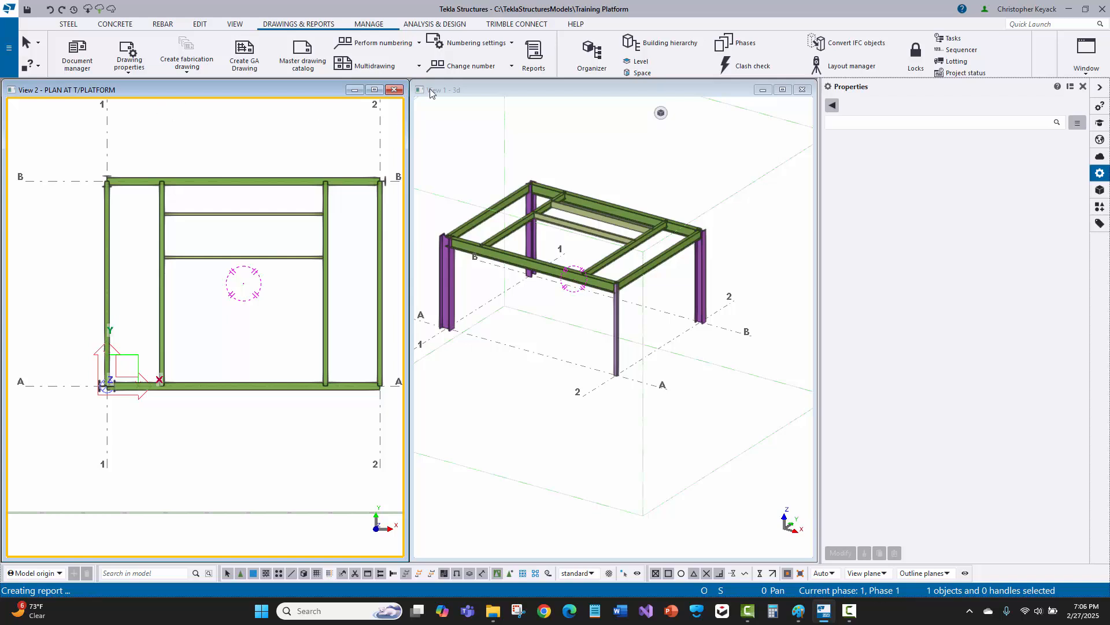
pyautogui.click(395, 90)
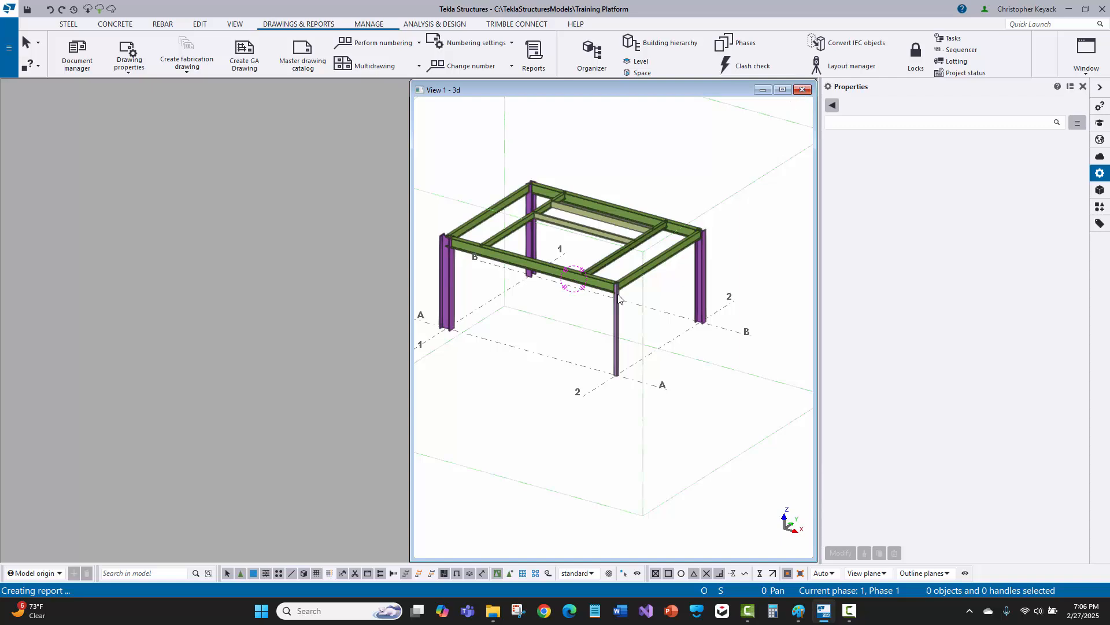
pyautogui.click(807, 90)
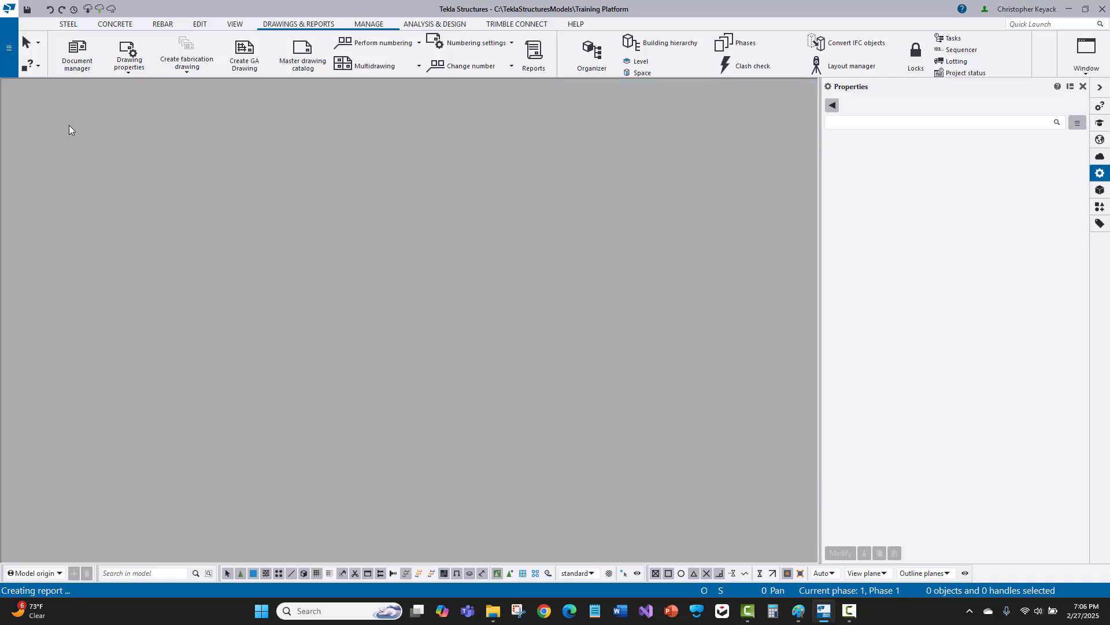
# Step: Make the named view PLAN AT SLAB visible and maximize it
pyautogui.click(231, 26)
pyautogui.click(77, 53)
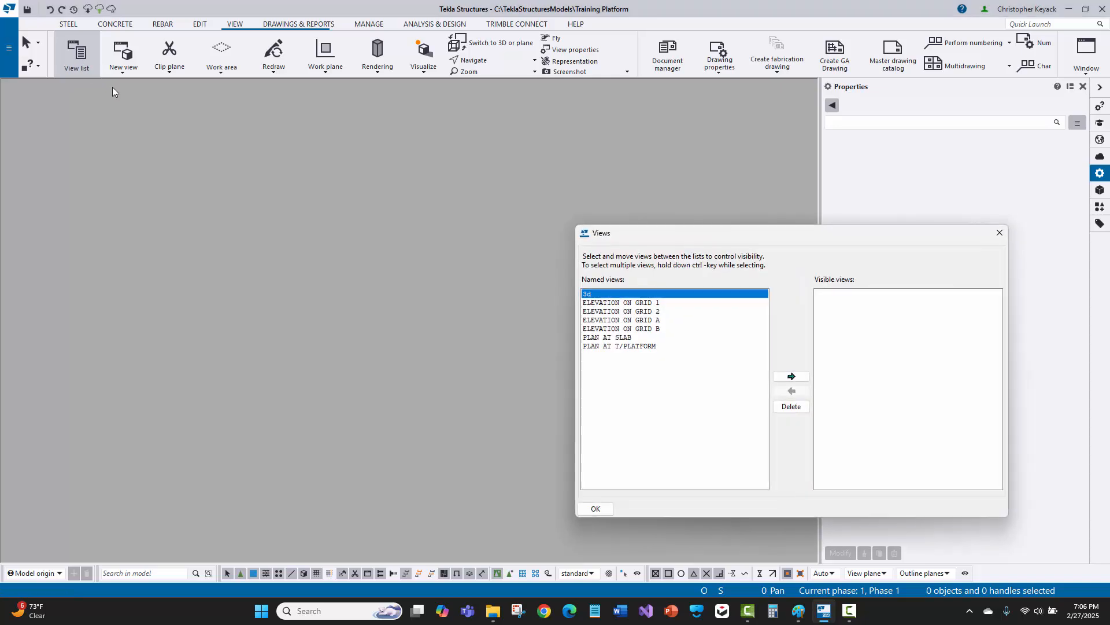
pyautogui.click(622, 338)
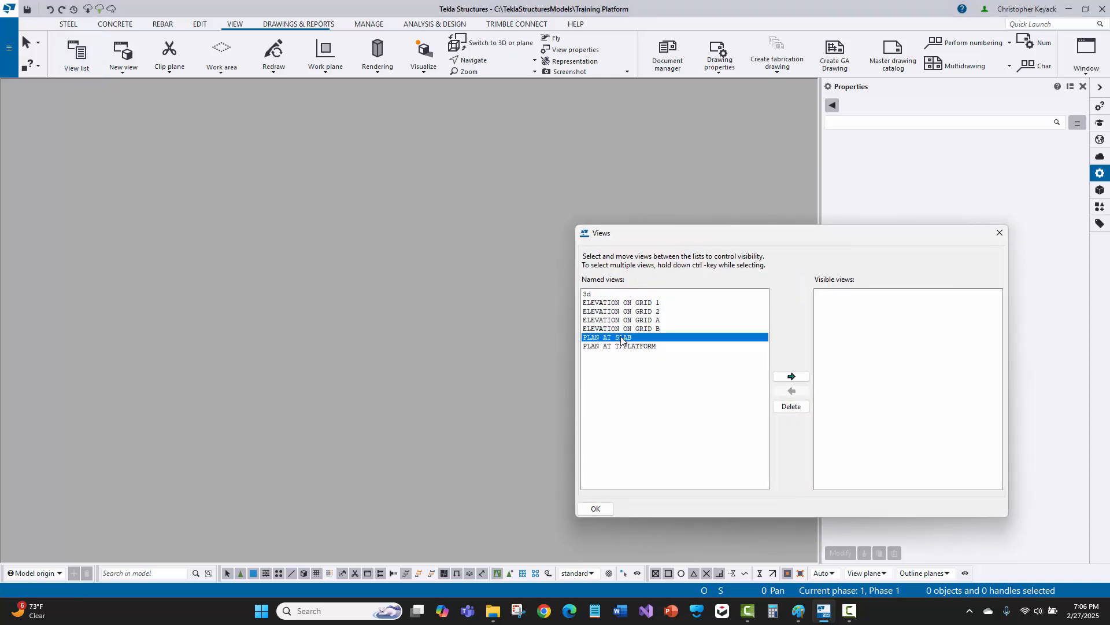
pyautogui.doubleClick(638, 341)
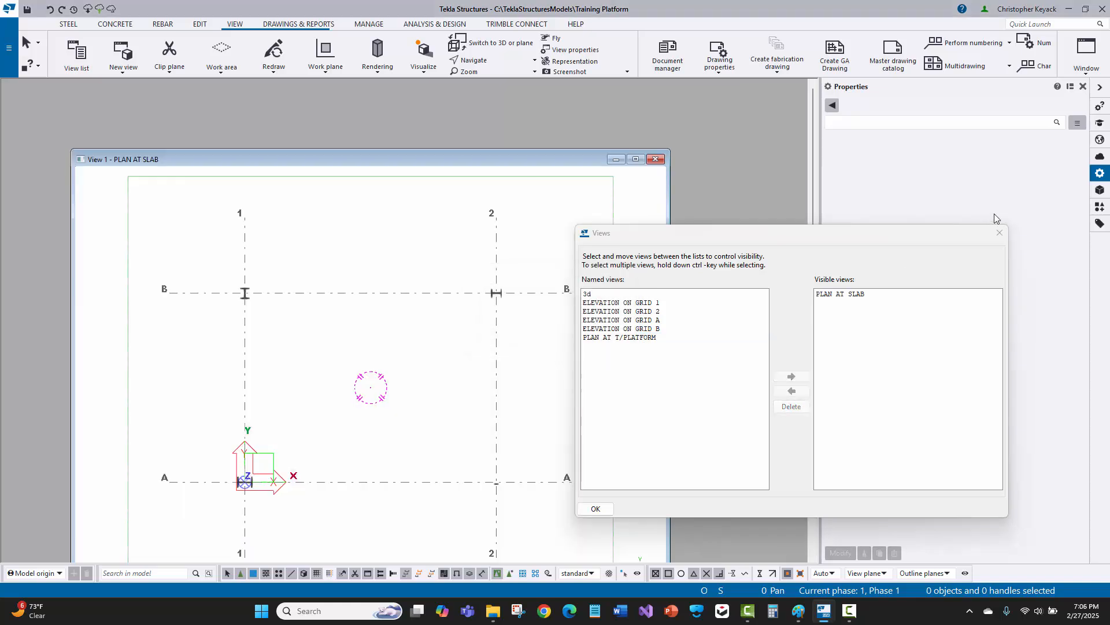
pyautogui.click(999, 233)
pyautogui.click(645, 160)
# Step: Switch the PLAN AT SLAB view from plane to 3D to show the four columns
pyautogui.click(410, 286)
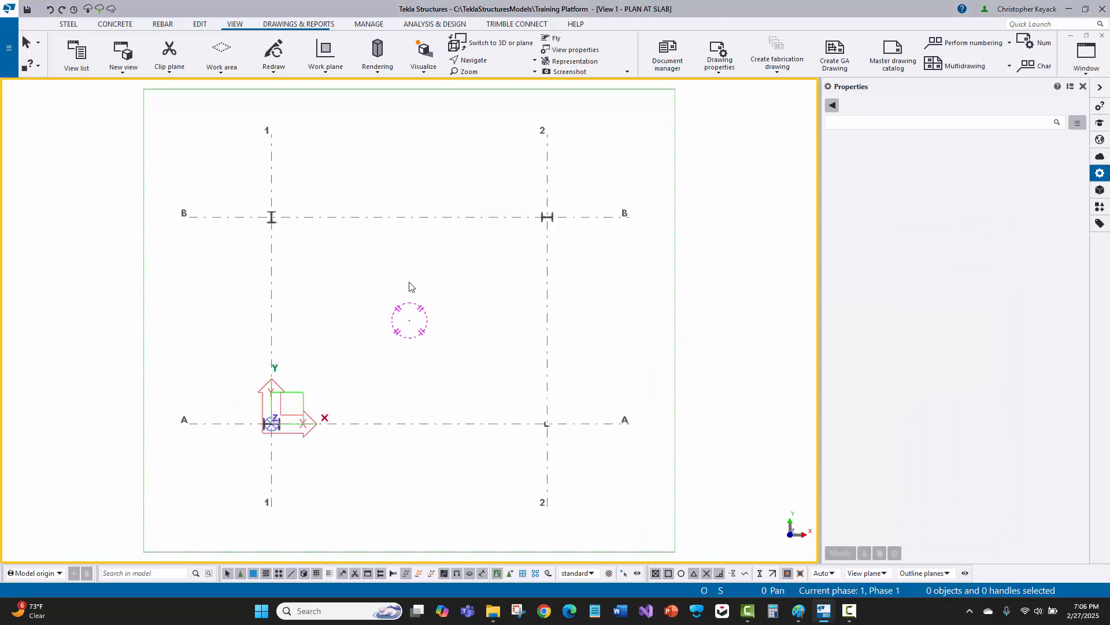
pyautogui.hotkey('ctrl', 'p')
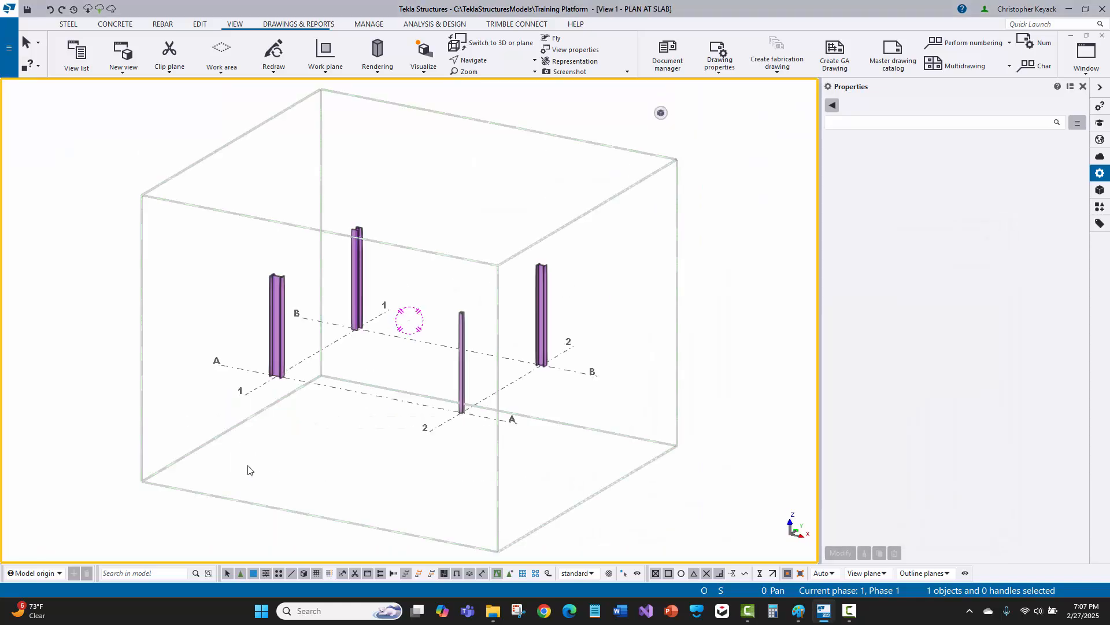
pyautogui.scroll(2, 248, 469)
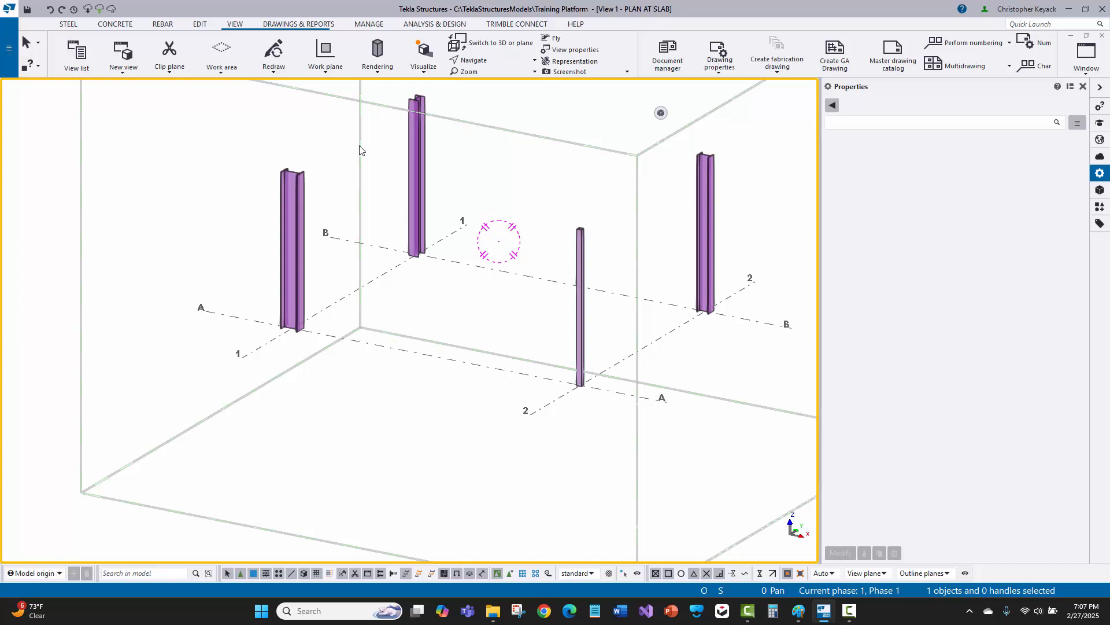
pyautogui.moveTo(373, 173); pyautogui.dragTo(228, 253, button='middle')
pyautogui.scroll(1, 202, 294)
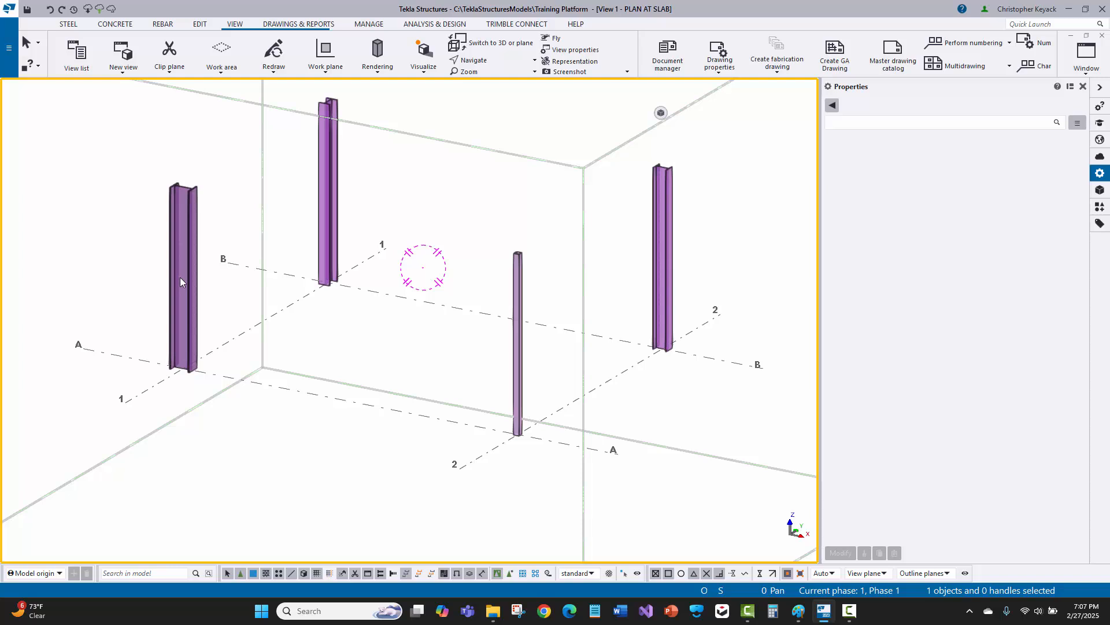
# Step: Load the standard settings in the Base plate (1042) component from the ICM group and show its plate part properties
pyautogui.click(1099, 207)
pyautogui.scroll(2, 995, 255)
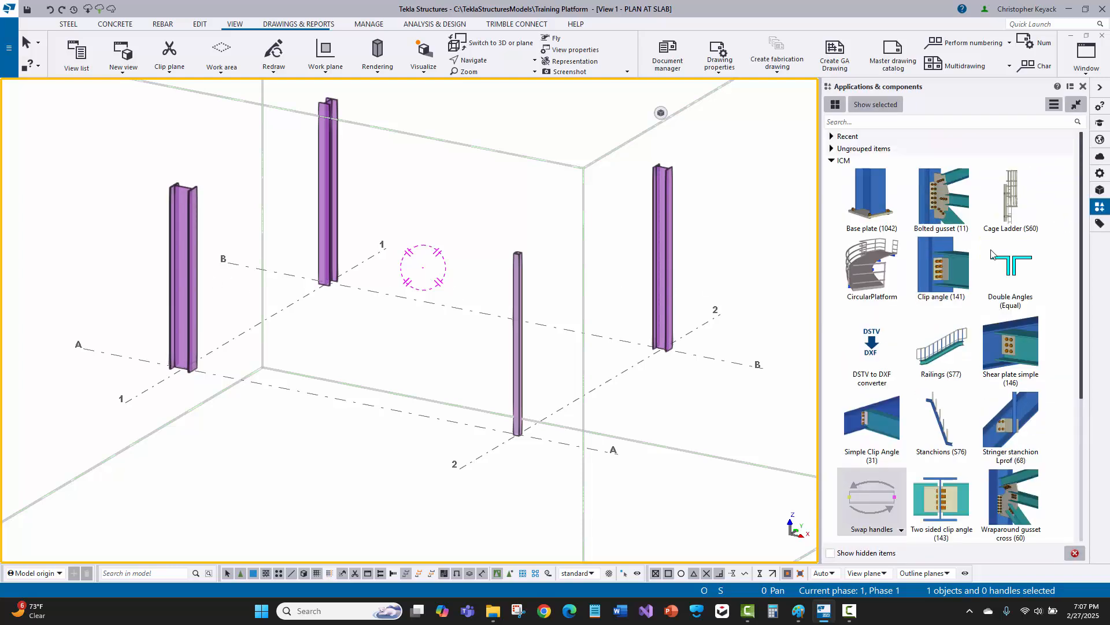
pyautogui.doubleClick(863, 197)
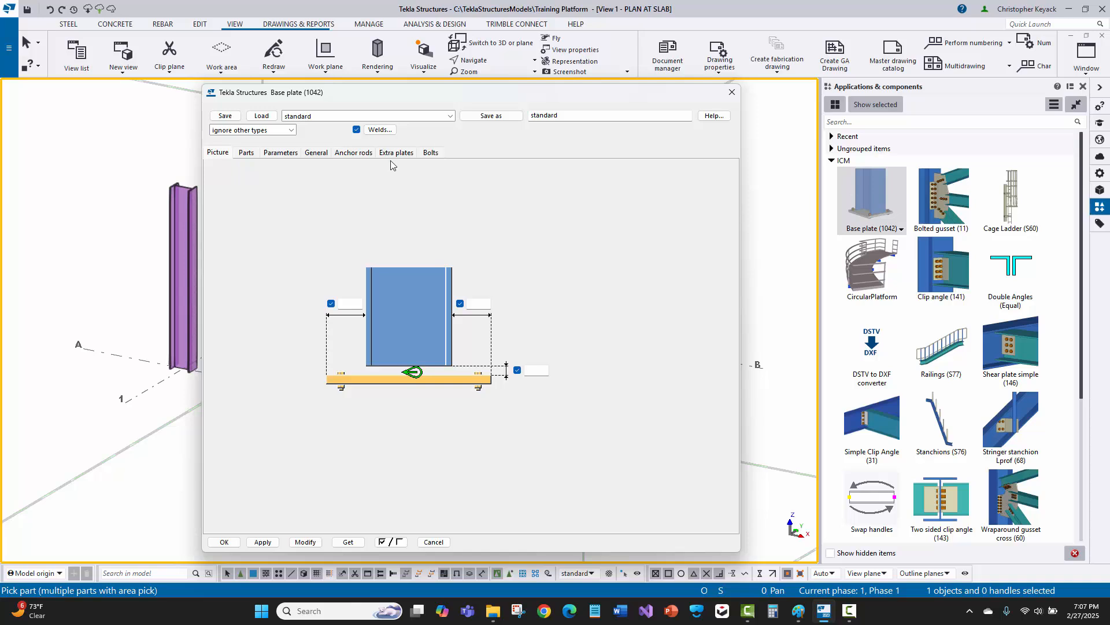
pyautogui.click(309, 119)
pyautogui.click(300, 124)
pyautogui.click(262, 116)
pyautogui.click(245, 153)
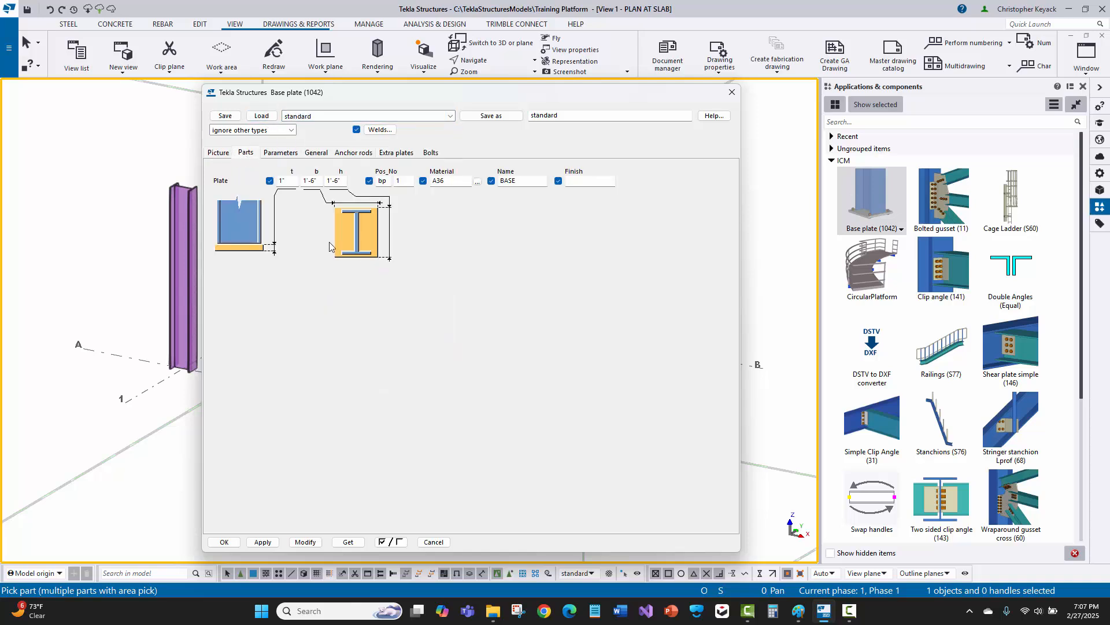
# Step: Review the anchor rod settings, accept the Base plate (1042) properties and place the base plate at the foot of the column at grid A-1
pyautogui.click(366, 153)
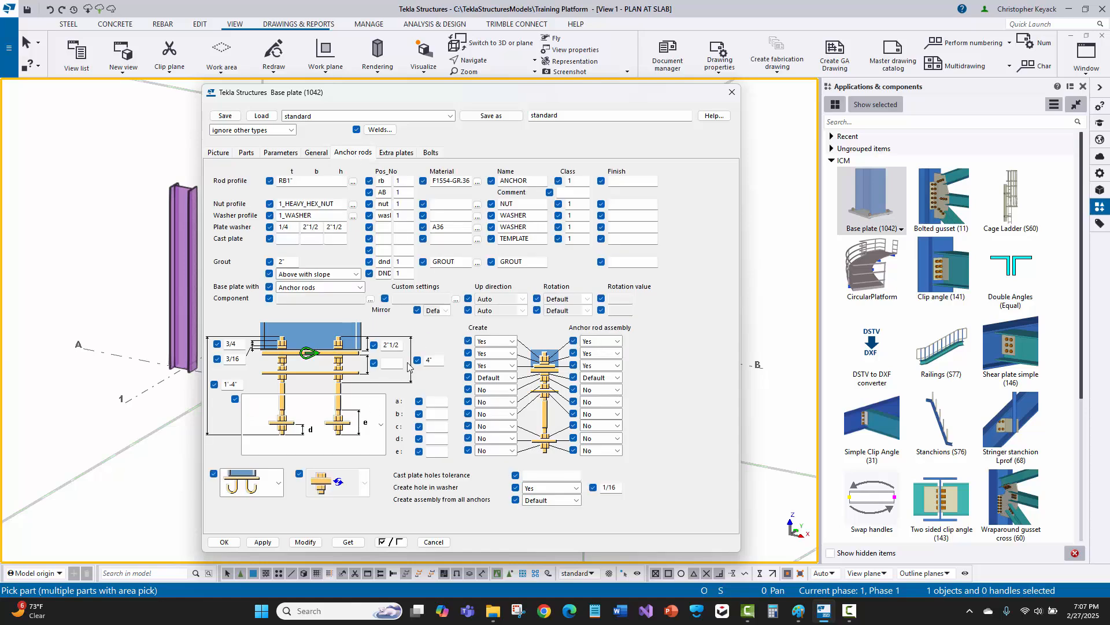
pyautogui.moveTo(361, 91); pyautogui.dragTo(662, 76)
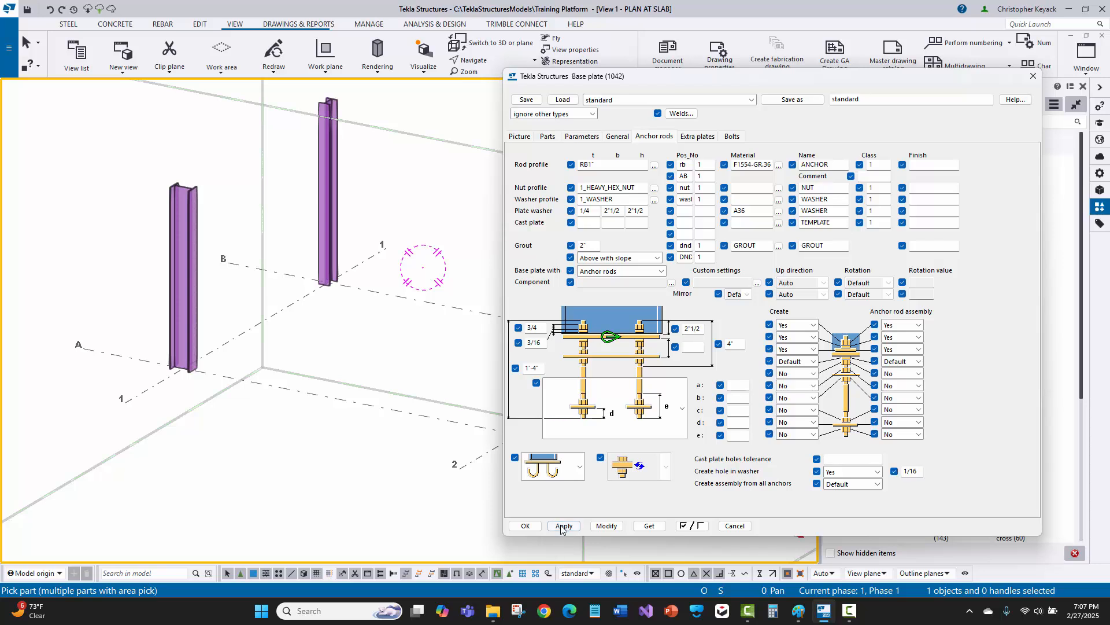
pyautogui.click(522, 526)
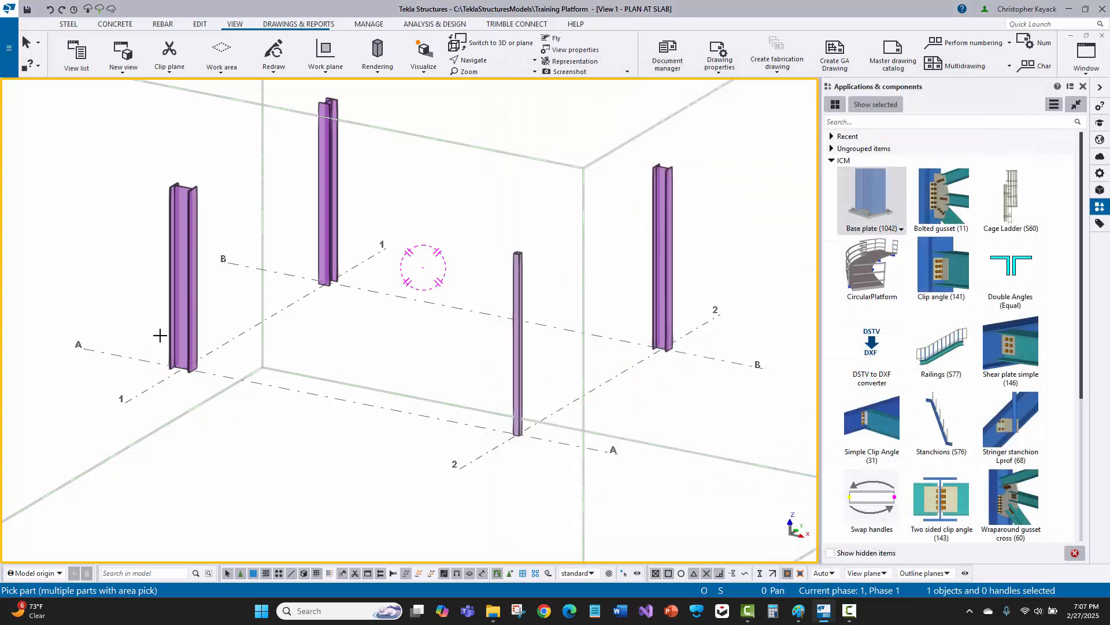
pyautogui.click(162, 344)
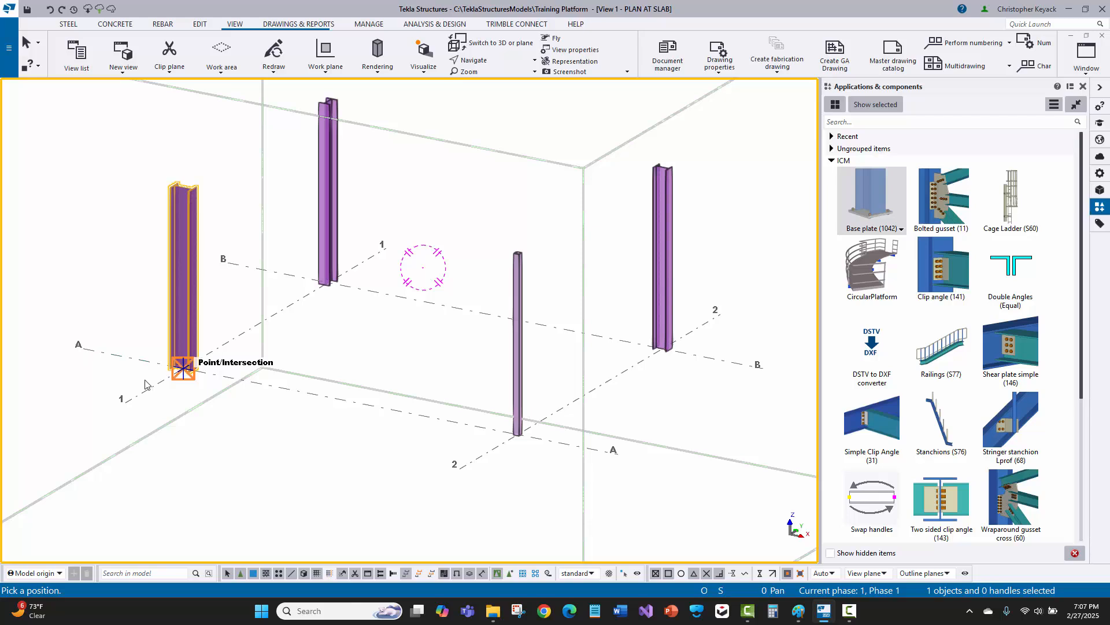
pyautogui.rightClick(132, 314)
pyautogui.click(148, 321)
# Step: Redraw the view and examine the base plate, grout and anchor rods at column A-1 up close from several angles
pyautogui.scroll(3, 149, 387)
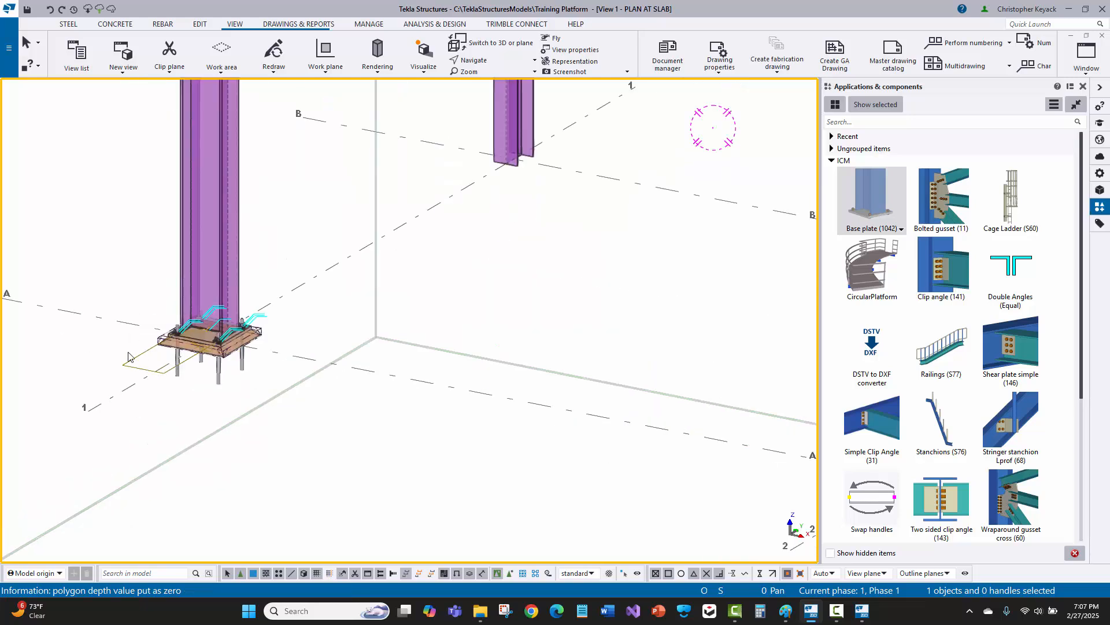
pyautogui.scroll(5, 129, 356)
pyautogui.rightClick(104, 164)
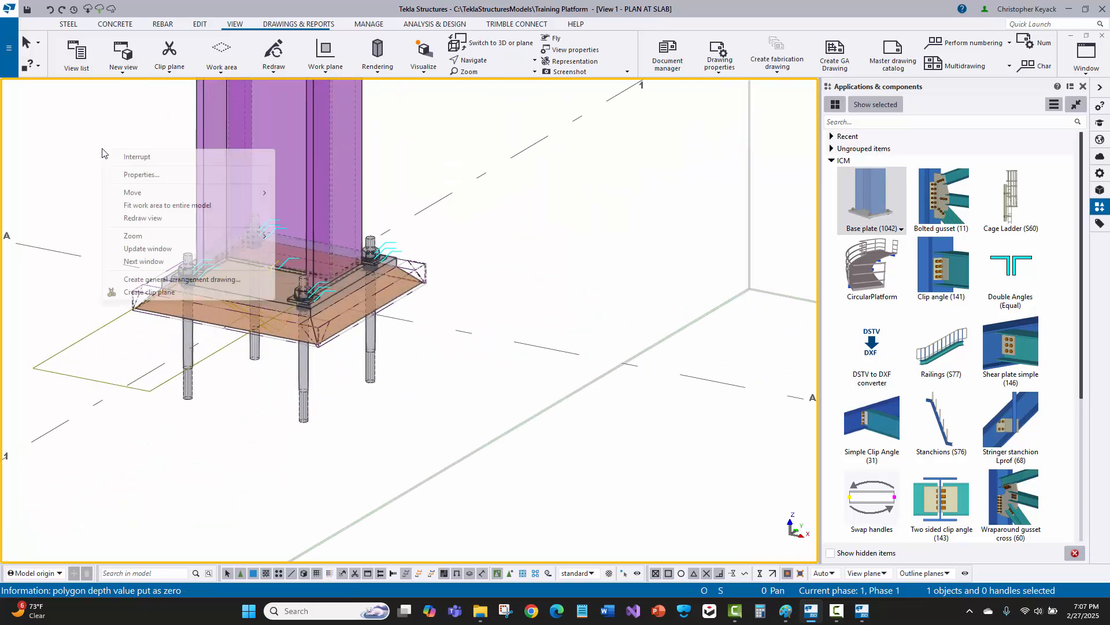
pyautogui.click(125, 218)
pyautogui.press('v')
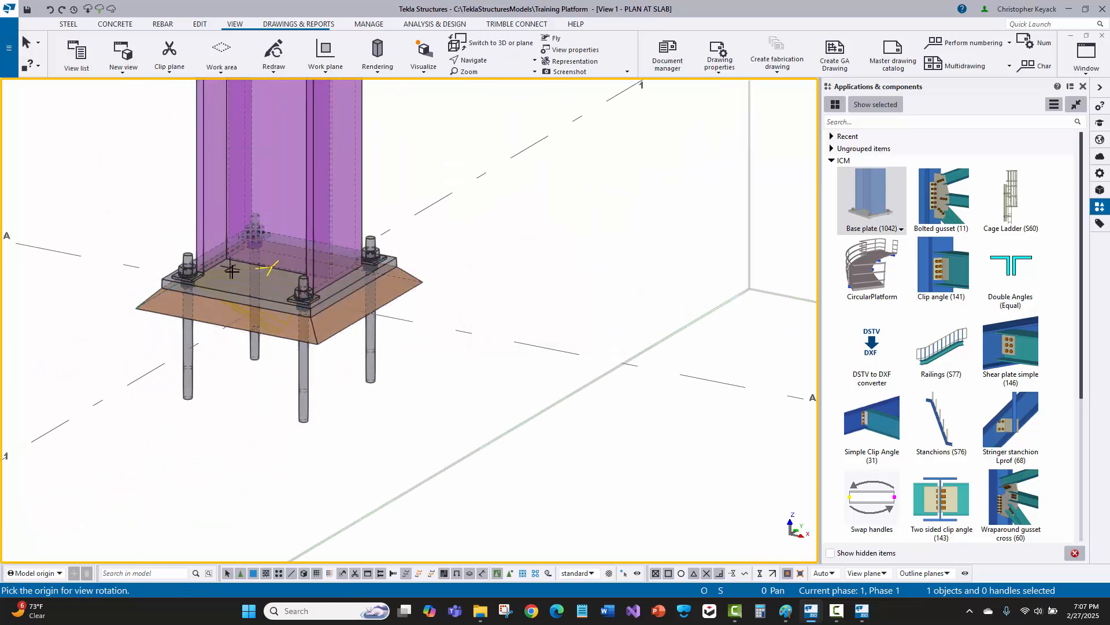
pyautogui.click(277, 292)
pyautogui.keyDown('ctrl'); pyautogui.moveTo(232, 354); pyautogui.dragTo(277, 324, button='middle'); pyautogui.keyUp('ctrl')
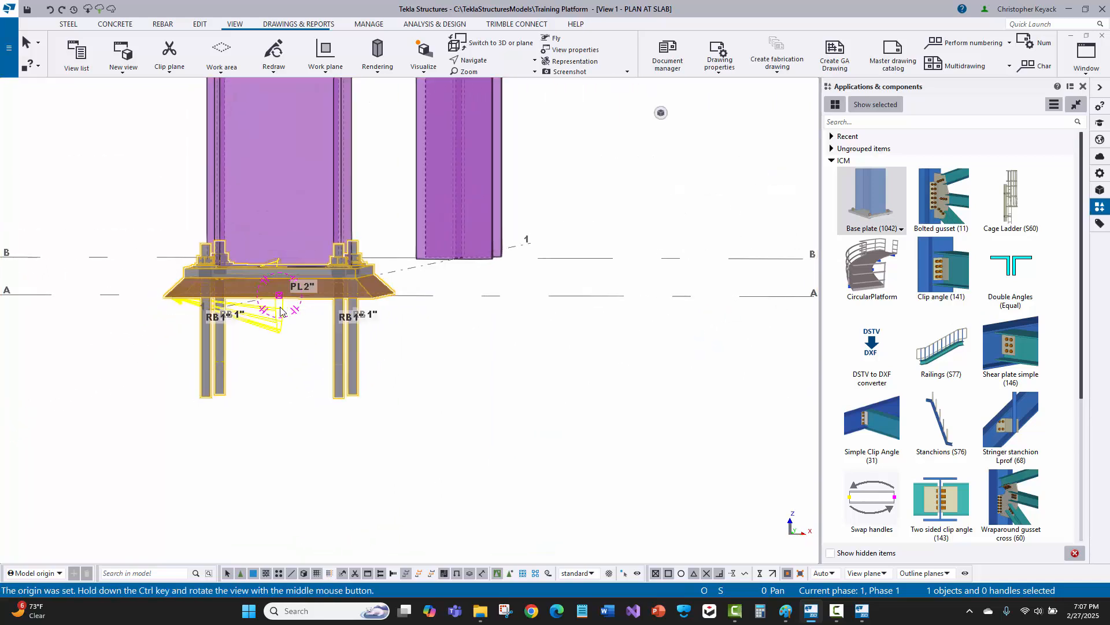
pyautogui.scroll(2, 276, 322)
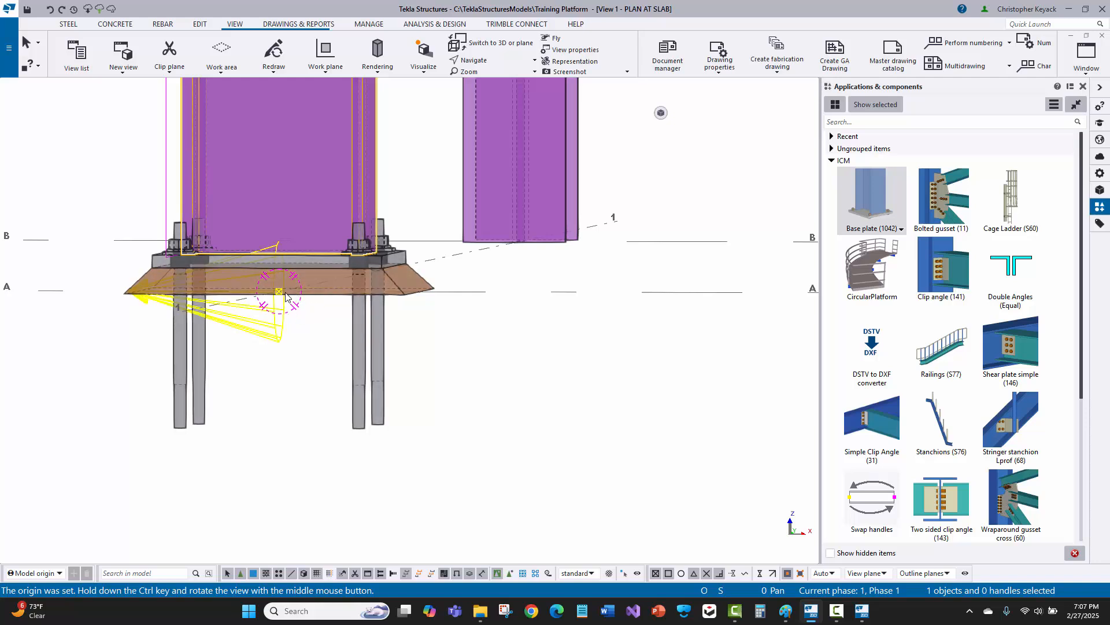
pyautogui.click(277, 336)
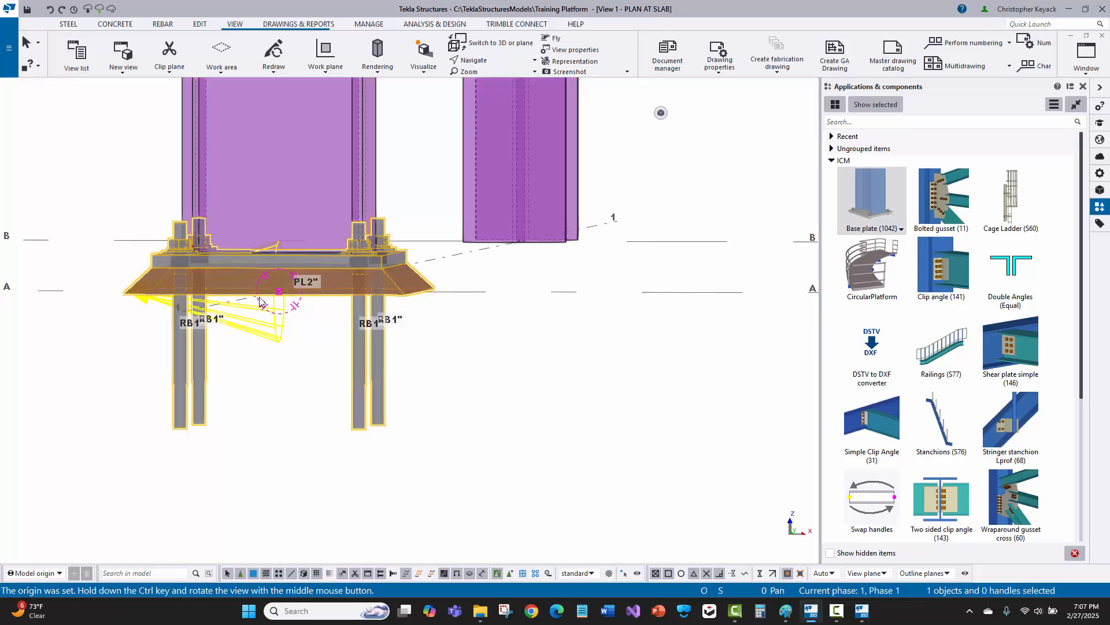
pyautogui.keyDown('ctrl'); pyautogui.moveTo(263, 323); pyautogui.dragTo(259, 337, button='middle'); pyautogui.keyUp('ctrl')
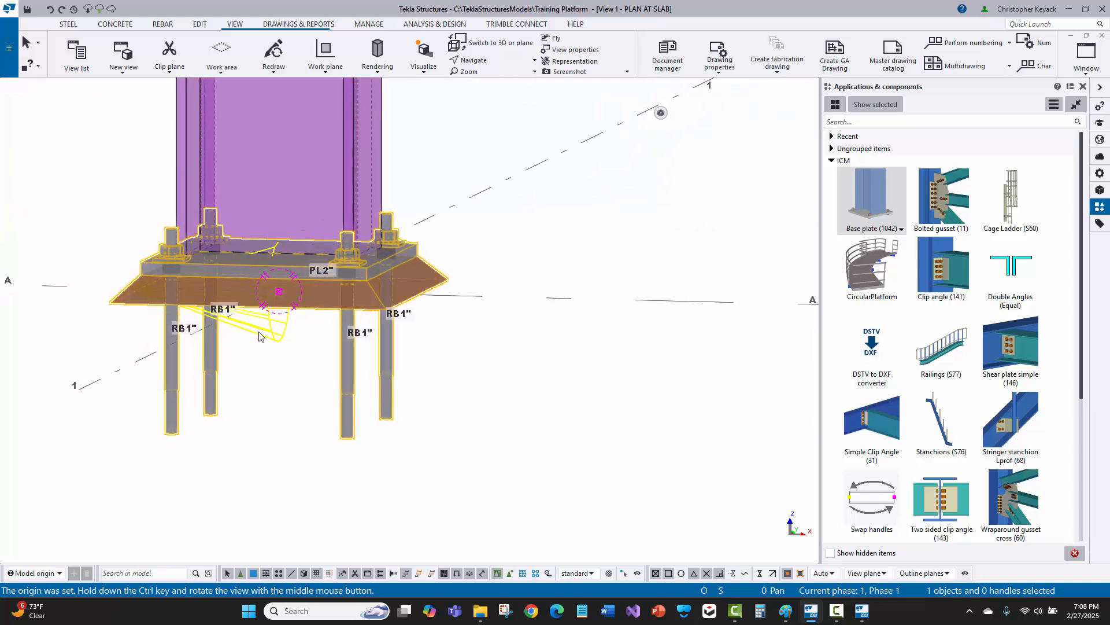
# Step: Check the grout slope options in the anchor rod settings of the base plate at column A-1, then close its properties without changes
pyautogui.doubleClick(259, 336)
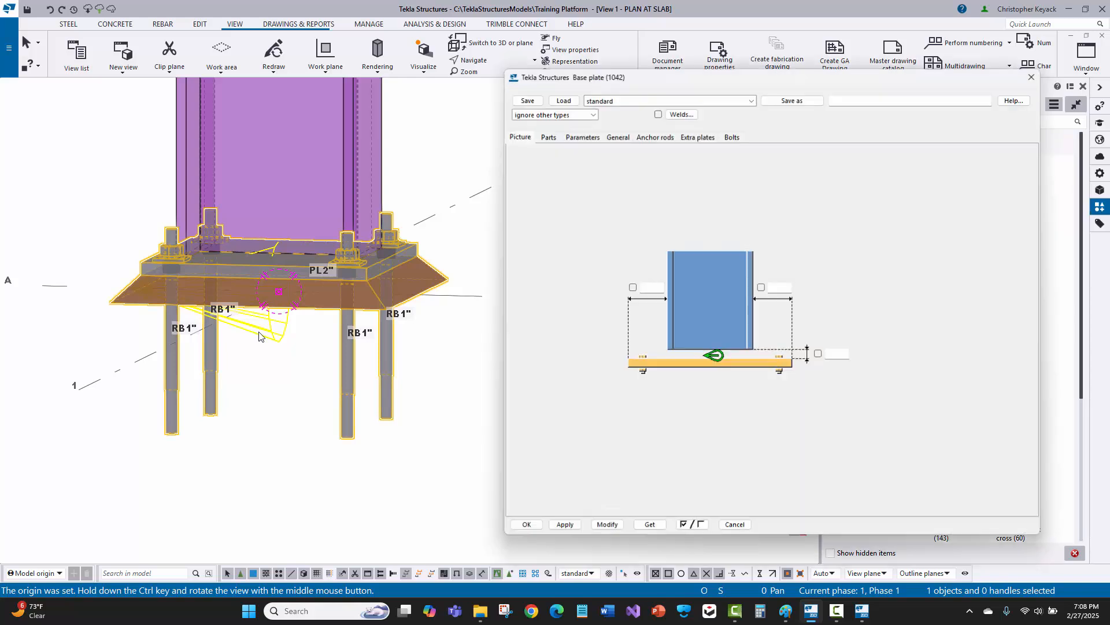
pyautogui.click(647, 137)
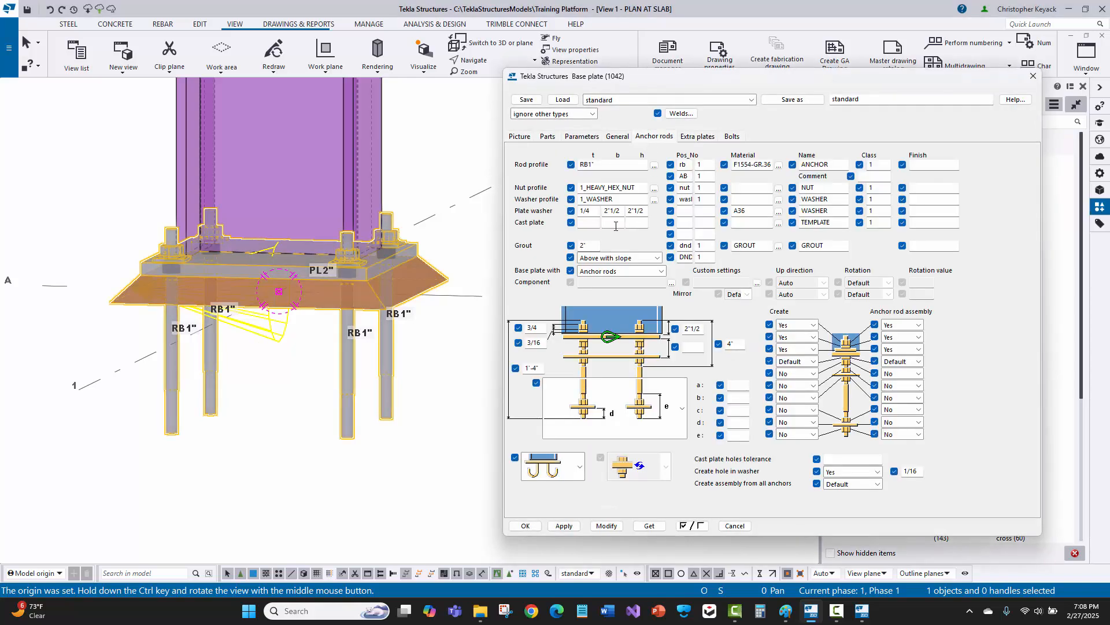
pyautogui.click(604, 259)
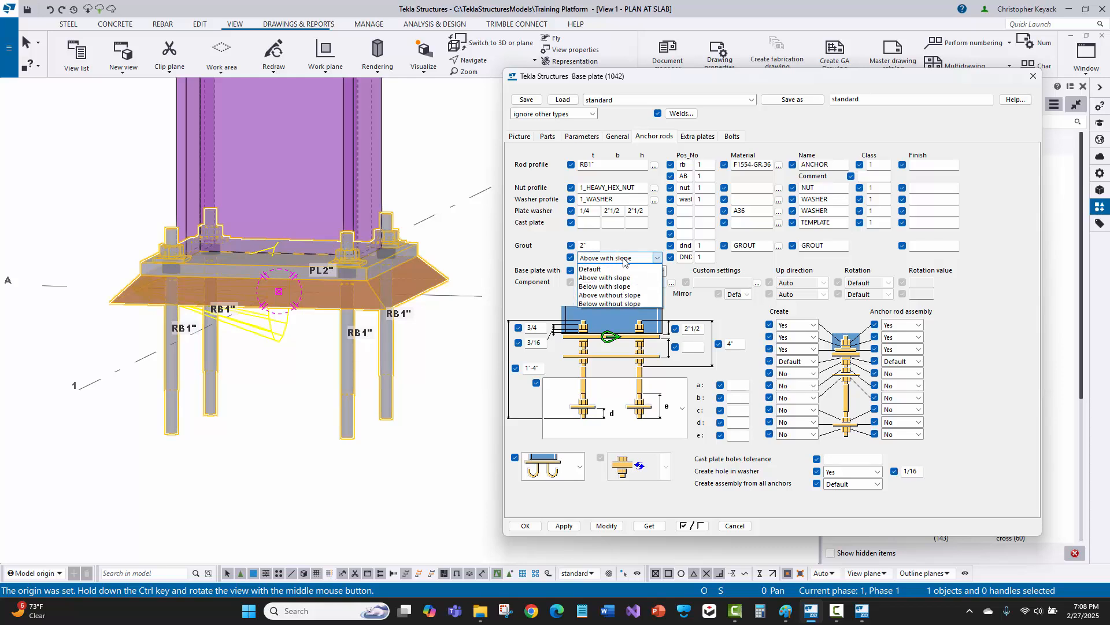
pyautogui.click(624, 259)
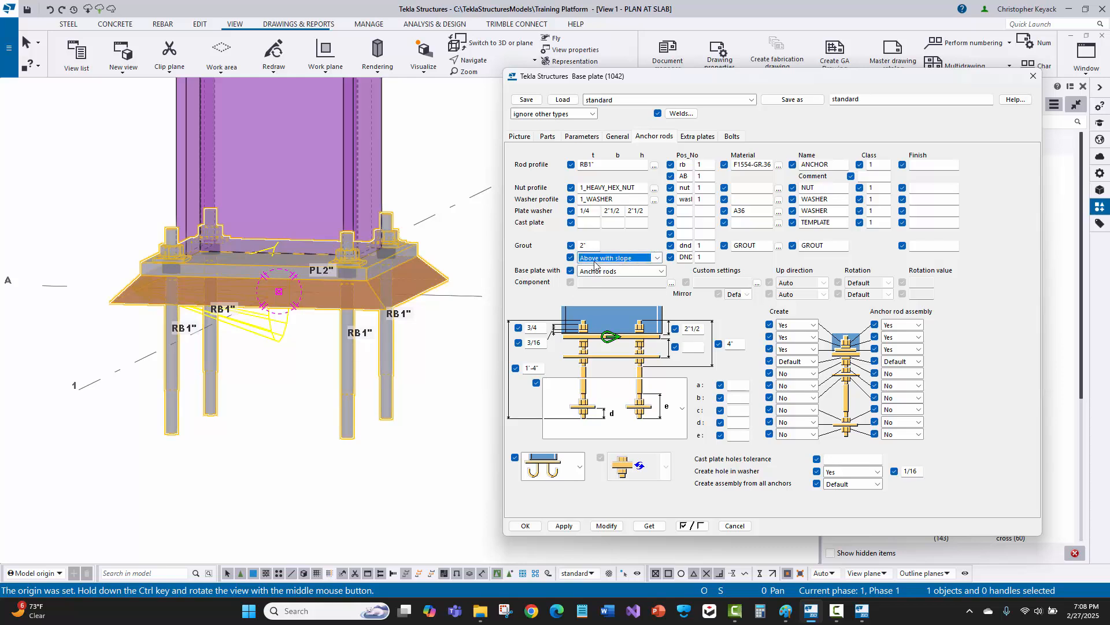
pyautogui.click(1032, 78)
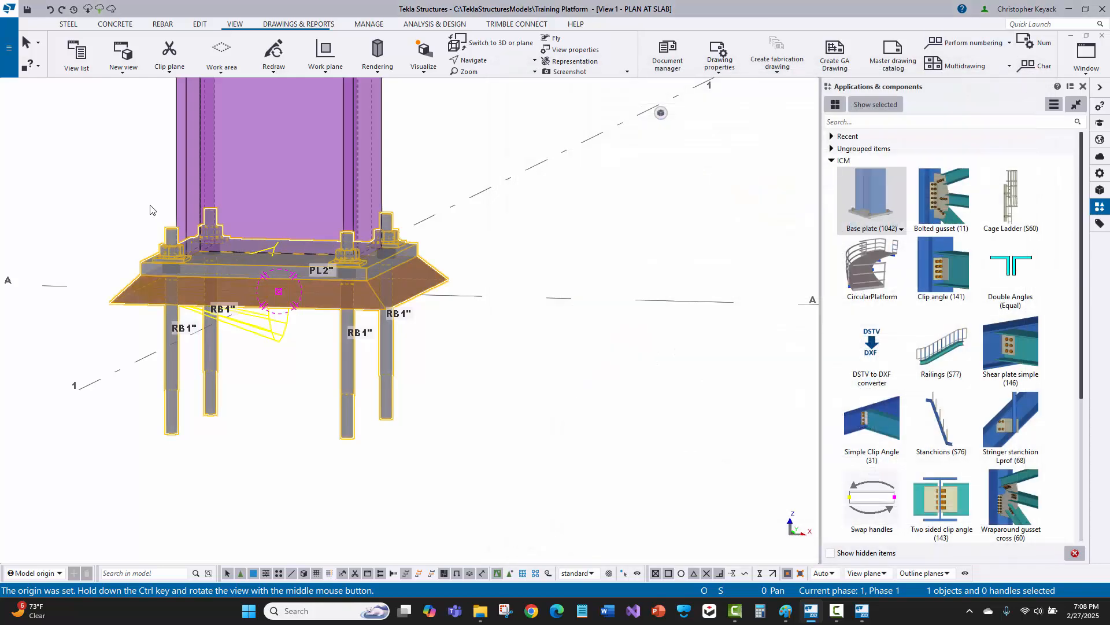
# Step: Add a Base plate (1042) at the foot of the column at grid B-1
pyautogui.keyDown('ctrl'); pyautogui.moveTo(127, 235); pyautogui.dragTo(91, 354, button='middle'); pyautogui.keyUp('ctrl')
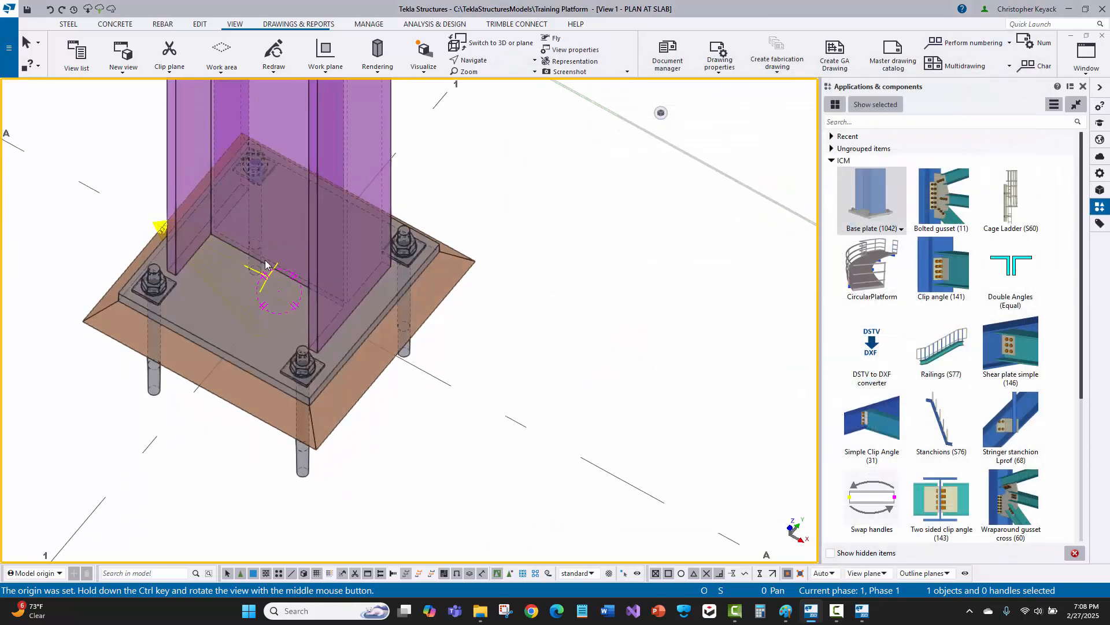
pyautogui.scroll(-6, 421, 251)
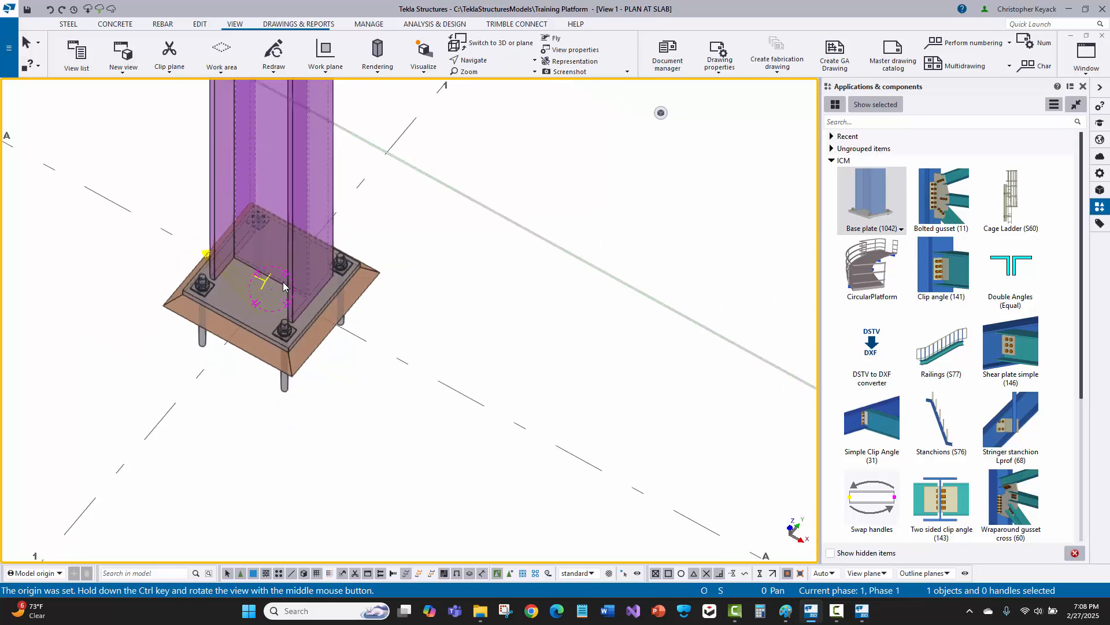
pyautogui.scroll(2, 304, 242)
pyautogui.scroll(-2, 299, 273)
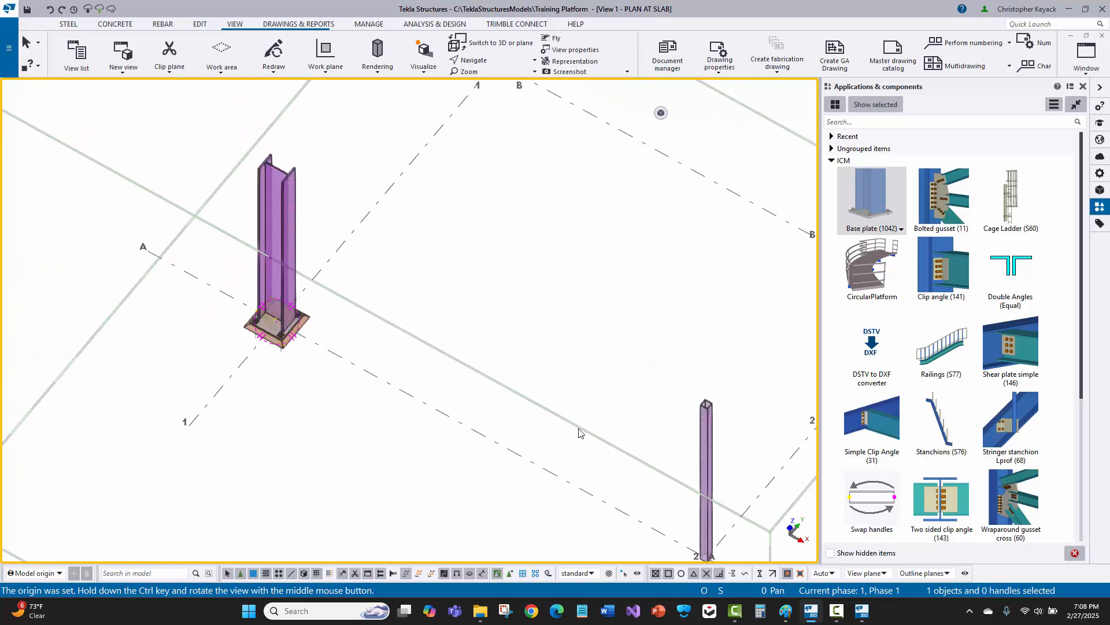
pyautogui.moveTo(556, 426); pyautogui.dragTo(424, 331, button='middle')
pyautogui.moveTo(443, 270); pyautogui.dragTo(437, 453, button='middle')
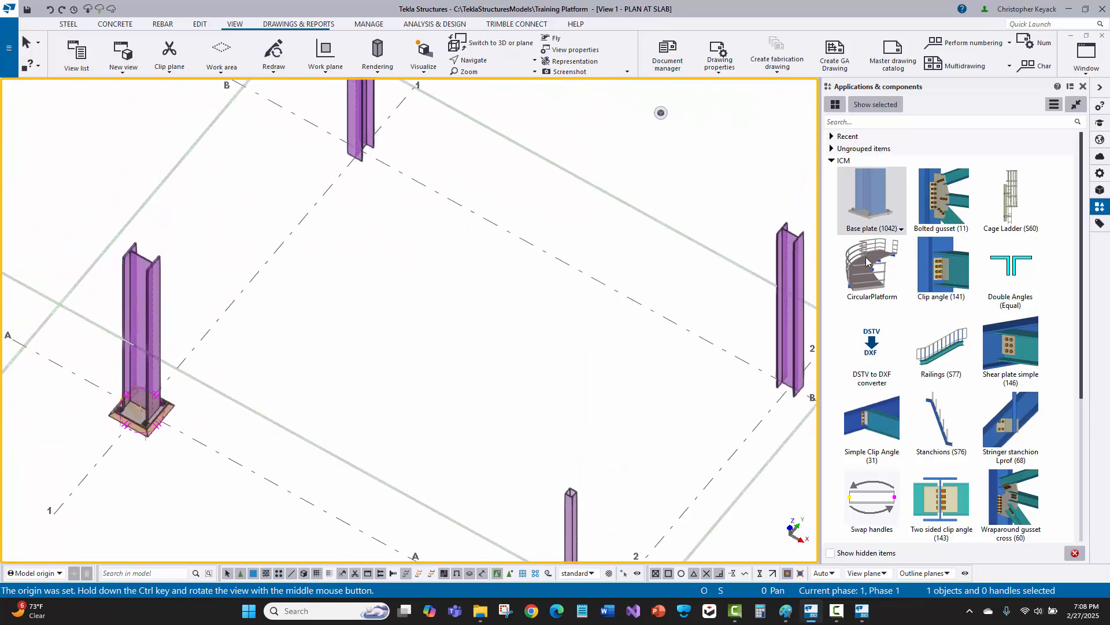
pyautogui.moveTo(424, 181); pyautogui.dragTo(419, 233, button='middle')
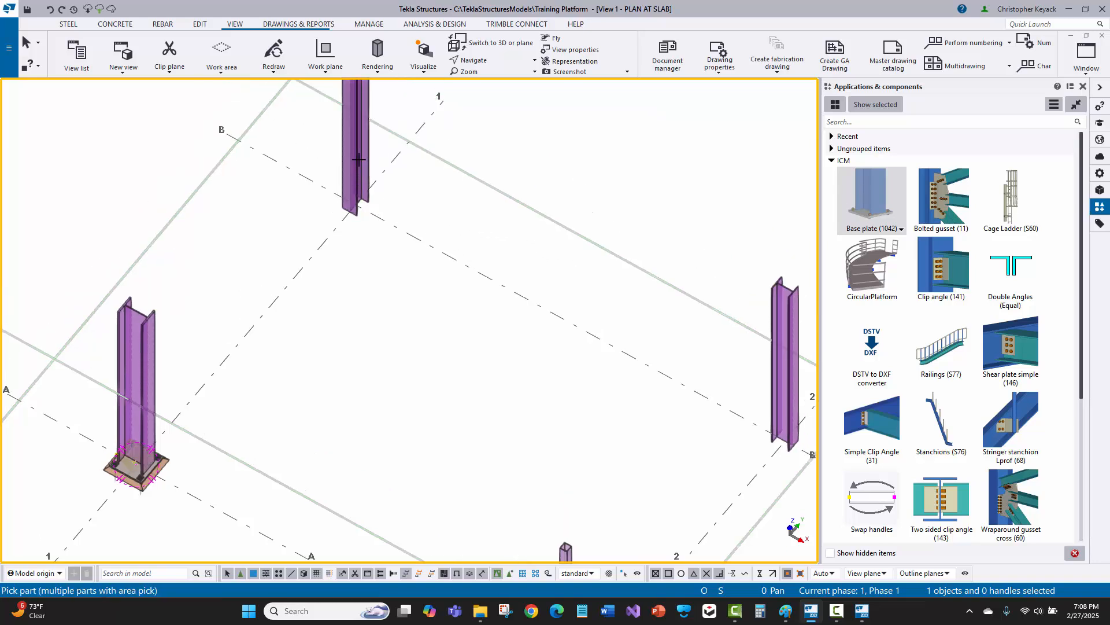
pyautogui.click(358, 159)
pyautogui.scroll(3, 342, 191)
pyautogui.click(370, 197)
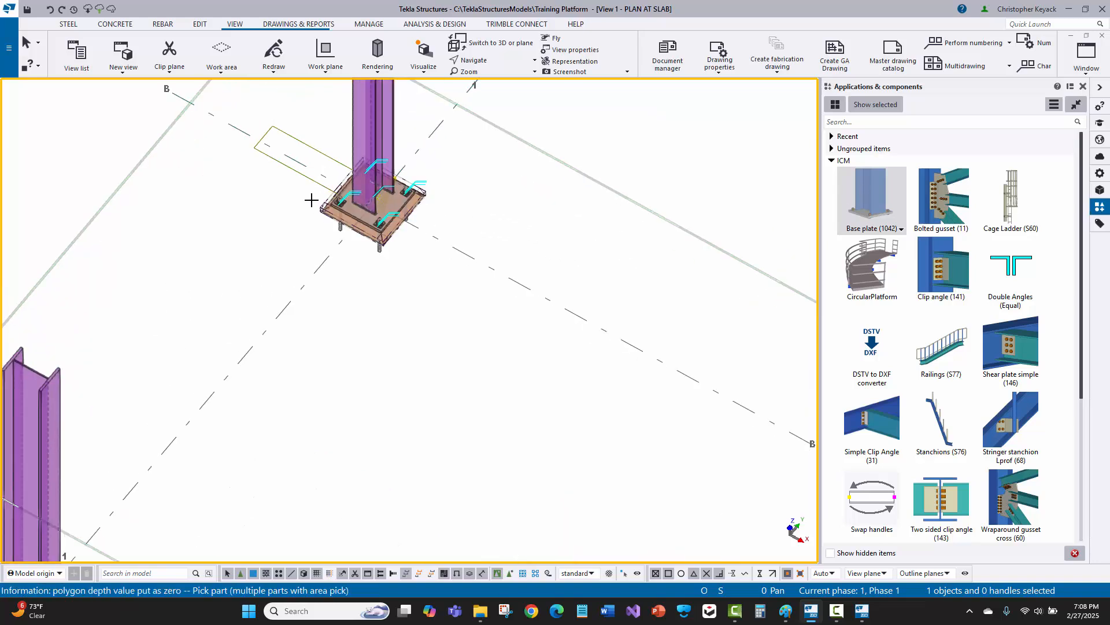
# Step: Add the same base plate component at the foot of the column at grid B-2
pyautogui.scroll(3, 316, 153)
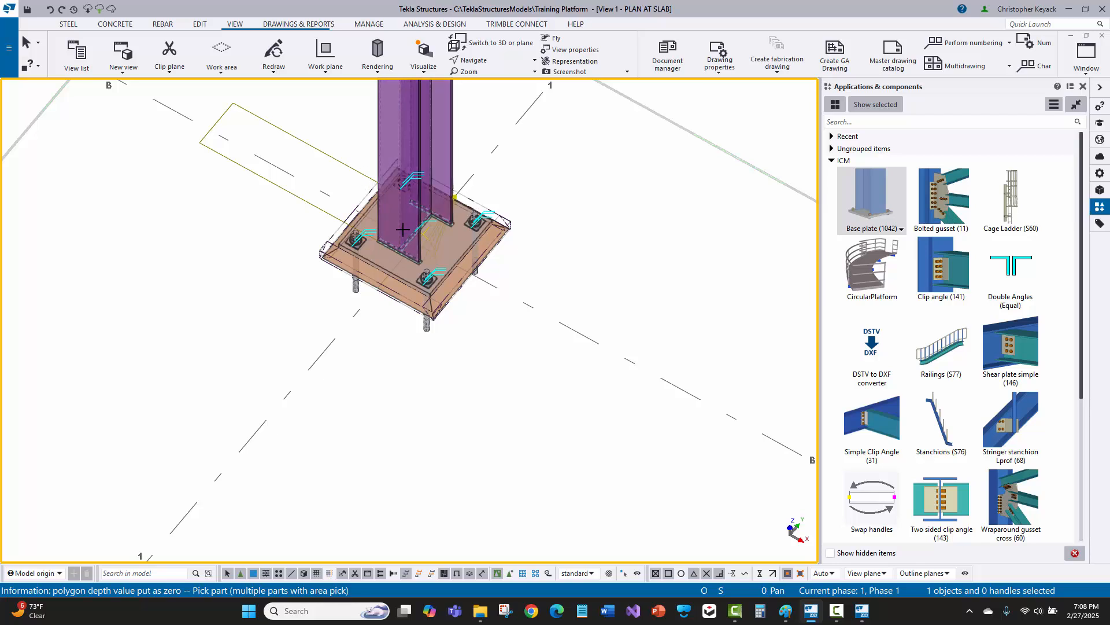
pyautogui.scroll(-5, 530, 230)
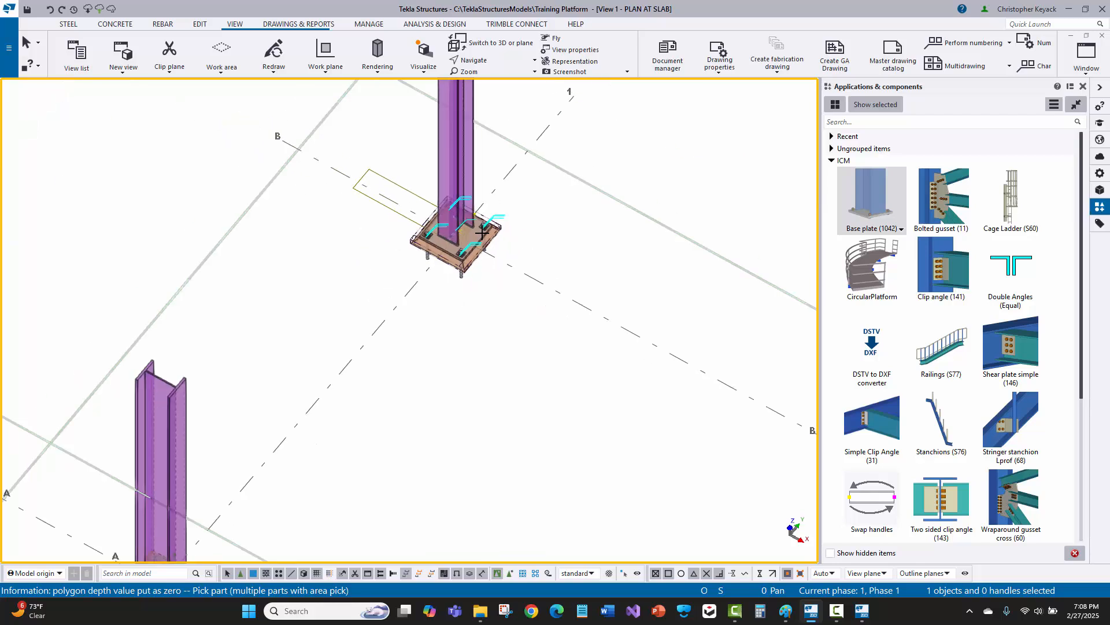
pyautogui.scroll(5, 466, 287)
pyautogui.click(492, 328)
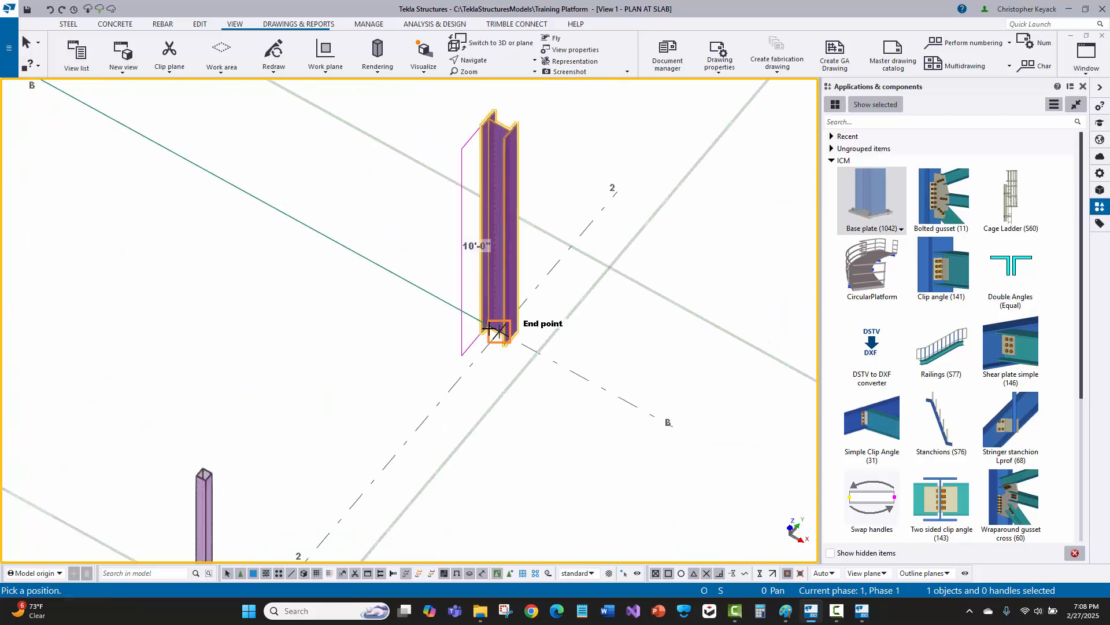
pyautogui.click(491, 328)
# Step: Place a base plate at the foot of the HSS column at grid A-2 and end the component command
pyautogui.moveTo(412, 289); pyautogui.dragTo(450, 104, button='middle')
pyautogui.moveTo(242, 476); pyautogui.dragTo(290, 314, button='middle')
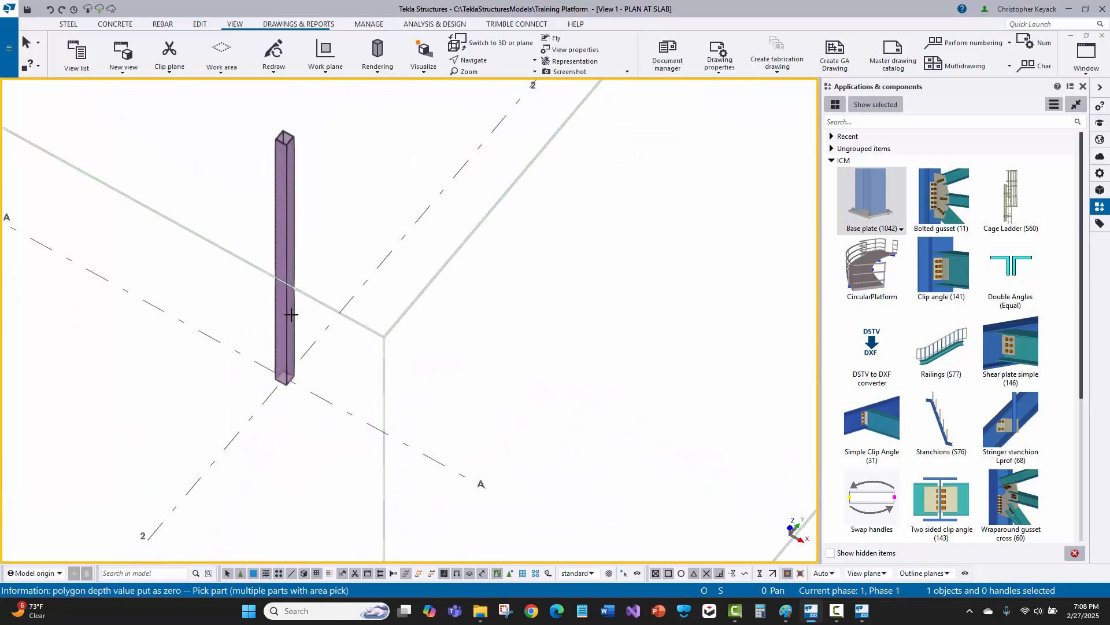
pyautogui.click(289, 326)
pyautogui.click(270, 376)
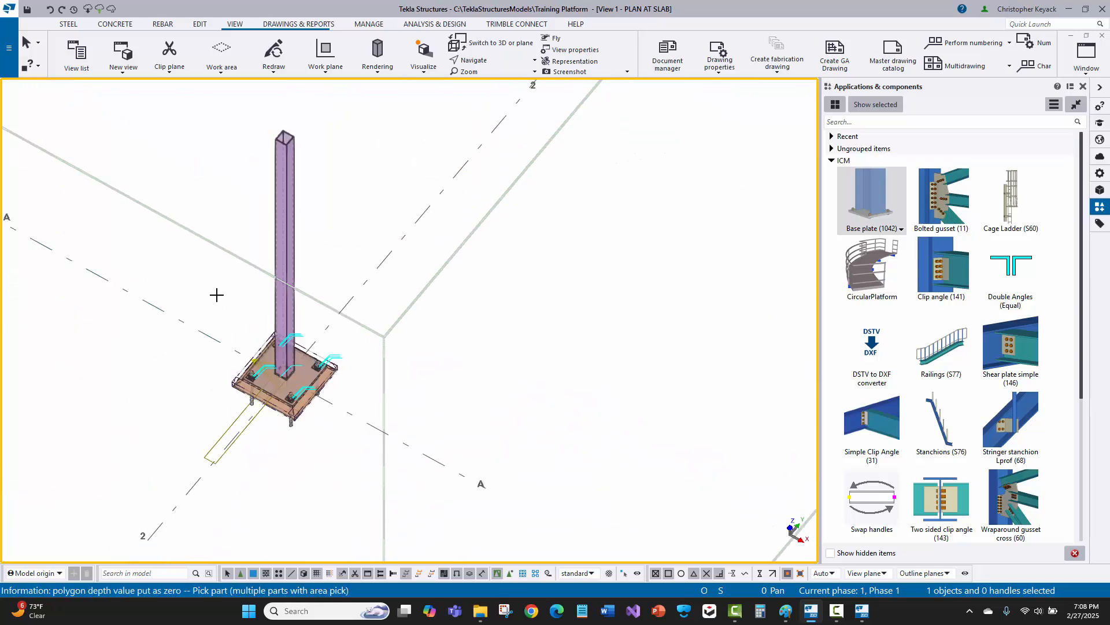
pyautogui.rightClick(229, 296)
pyautogui.click(228, 296)
# Step: Open the properties of the base plate at column A-2 and review its picture, plate, parameter, general, anchor rod and bolt settings
pyautogui.scroll(5, 331, 341)
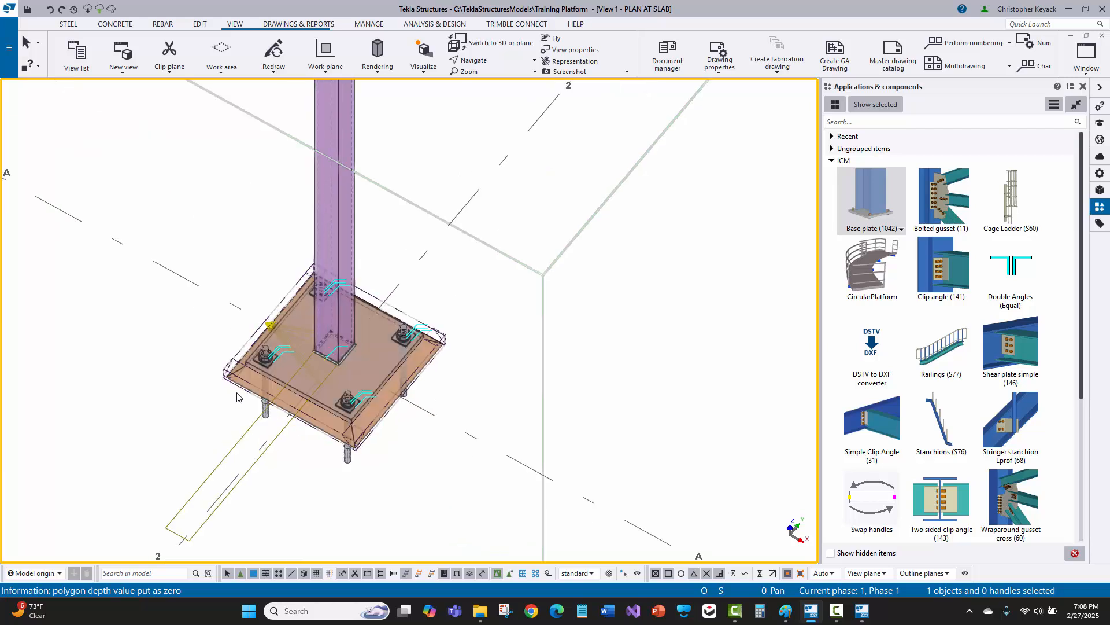
pyautogui.click(272, 329)
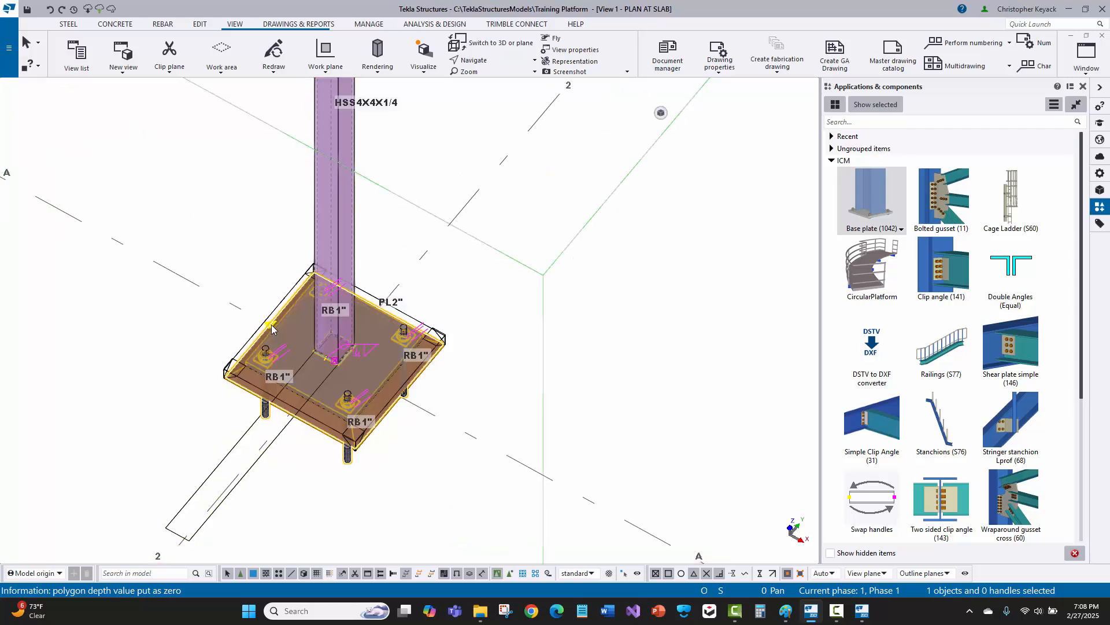
pyautogui.doubleClick(272, 329)
pyautogui.scroll(2, 373, 337)
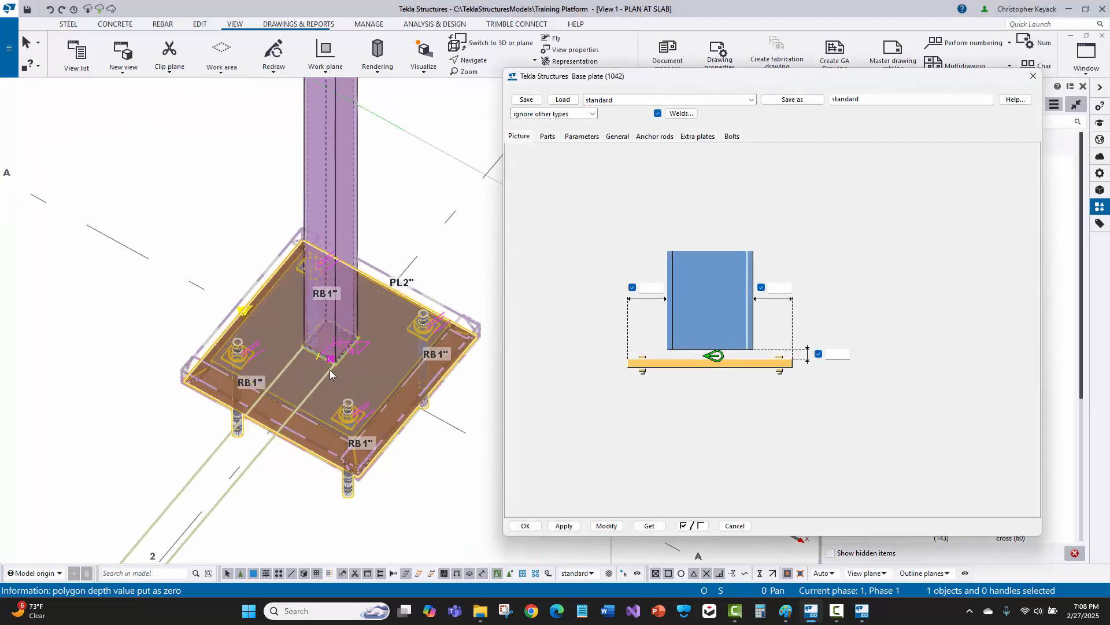
pyautogui.click(548, 137)
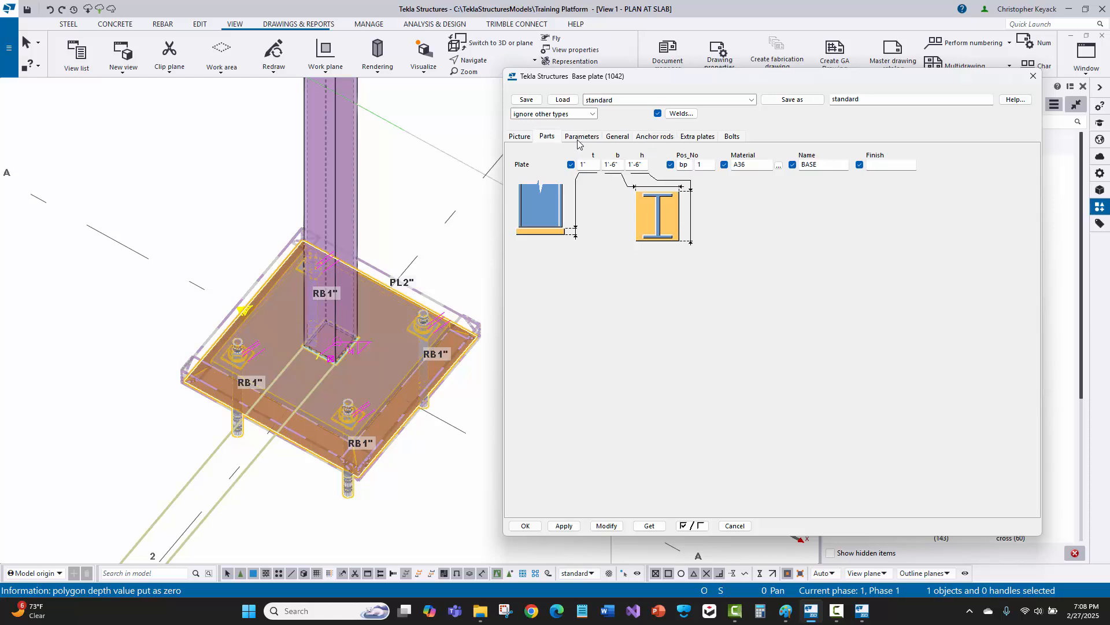
pyautogui.click(659, 136)
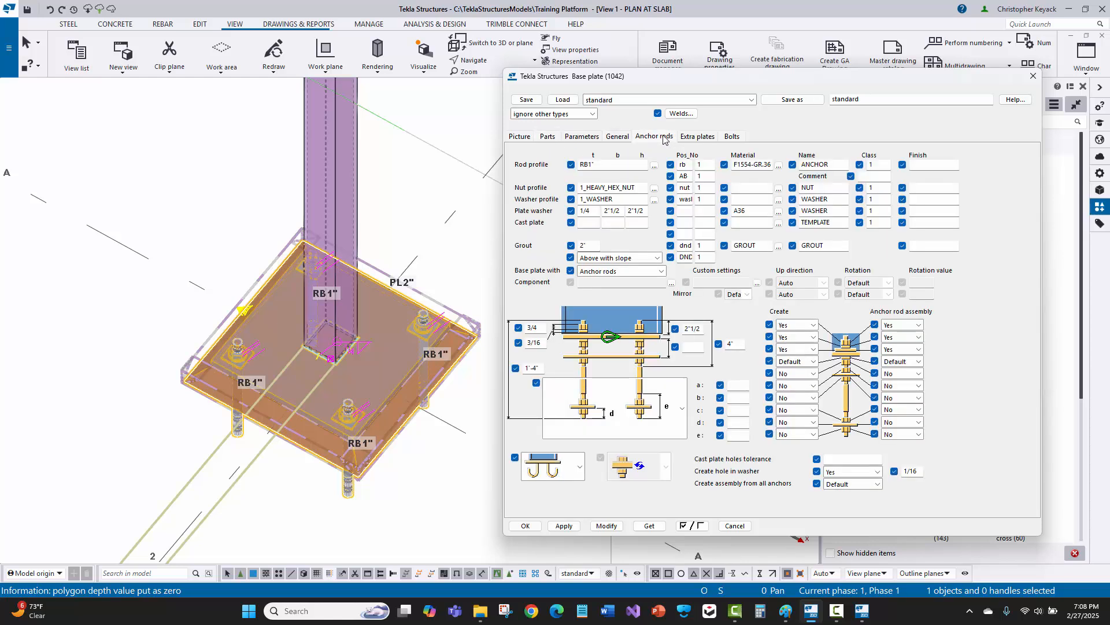
pyautogui.click(687, 139)
pyautogui.click(629, 139)
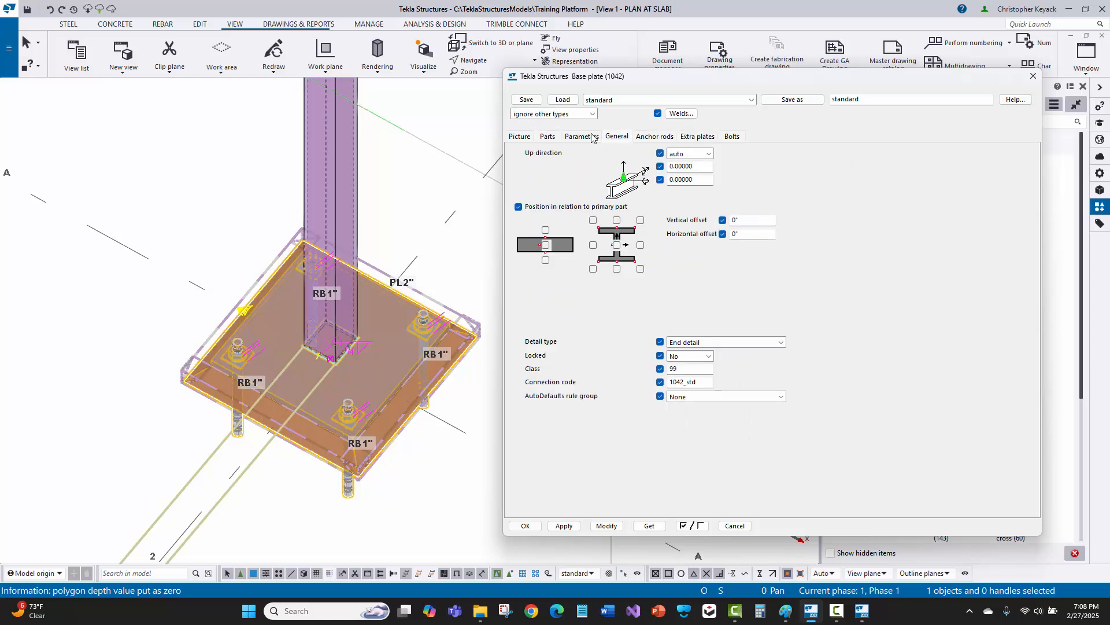
pyautogui.click(568, 139)
pyautogui.click(547, 138)
pyautogui.click(521, 137)
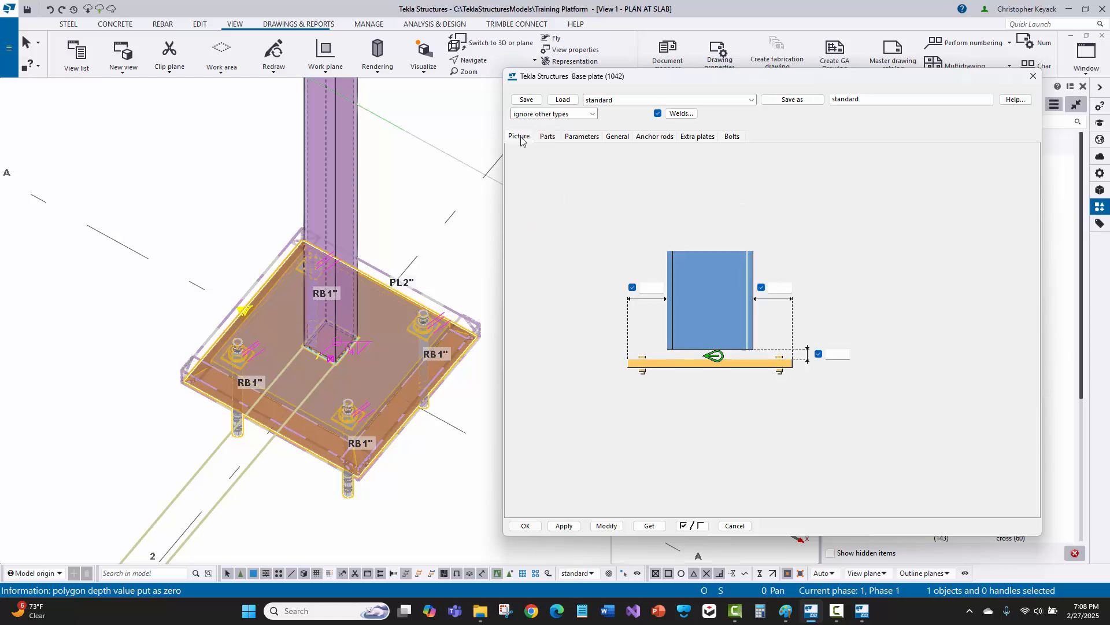
pyautogui.click(544, 139)
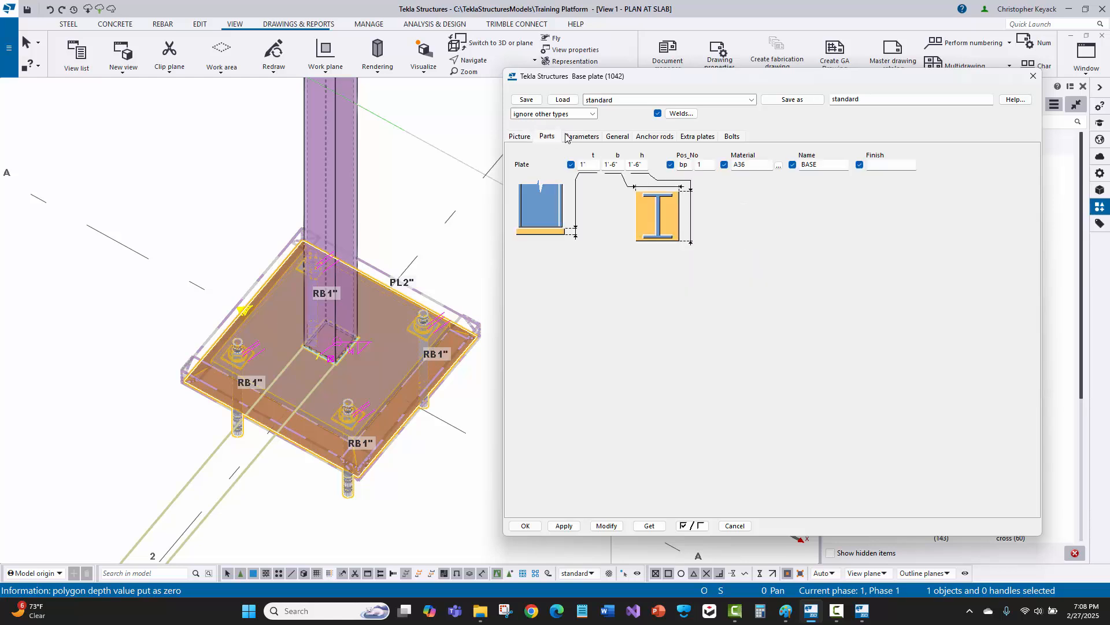
pyautogui.click(741, 138)
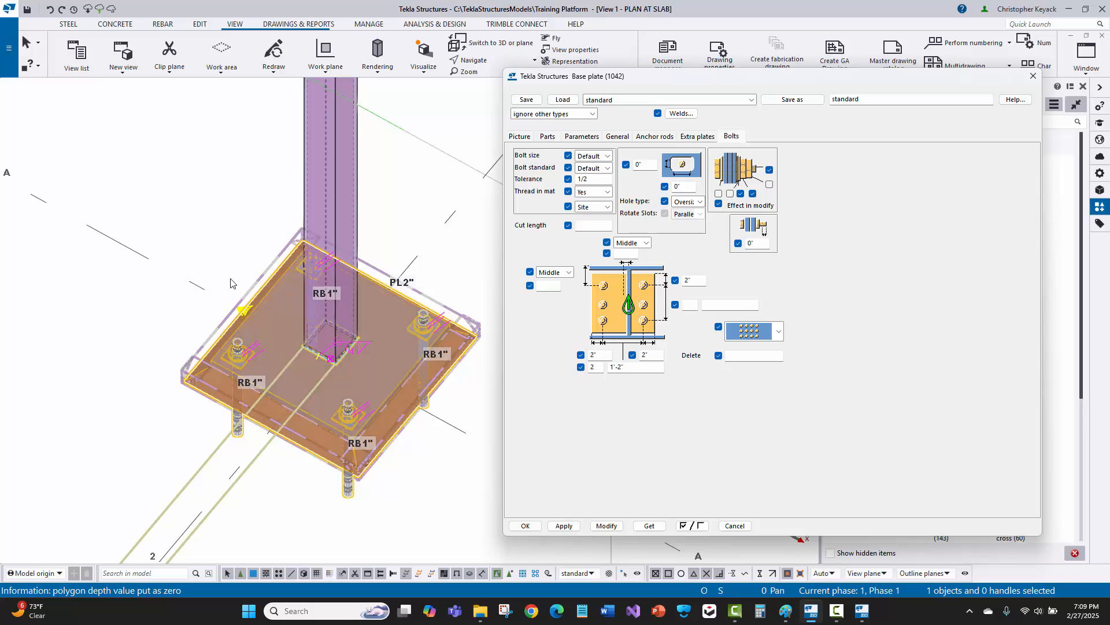
# Step: Set the A-2 base plate's bolt group to 2 bolts at 7" spacing in both directions and update the component
pyautogui.scroll(4, 251, 331)
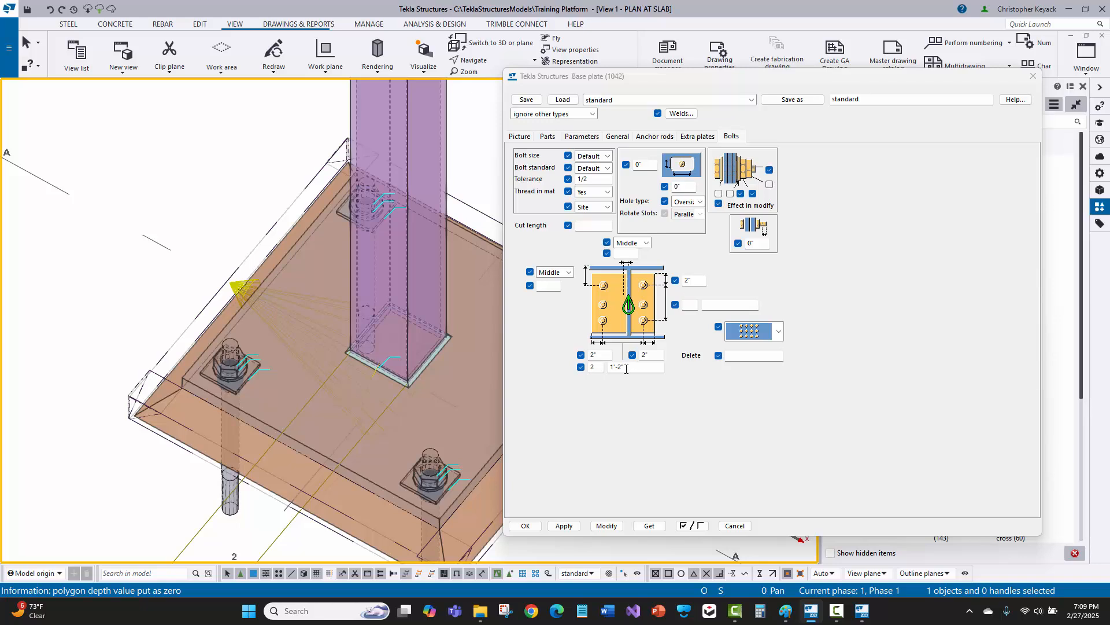
pyautogui.moveTo(626, 368); pyautogui.dragTo(603, 366)
pyautogui.click(689, 304)
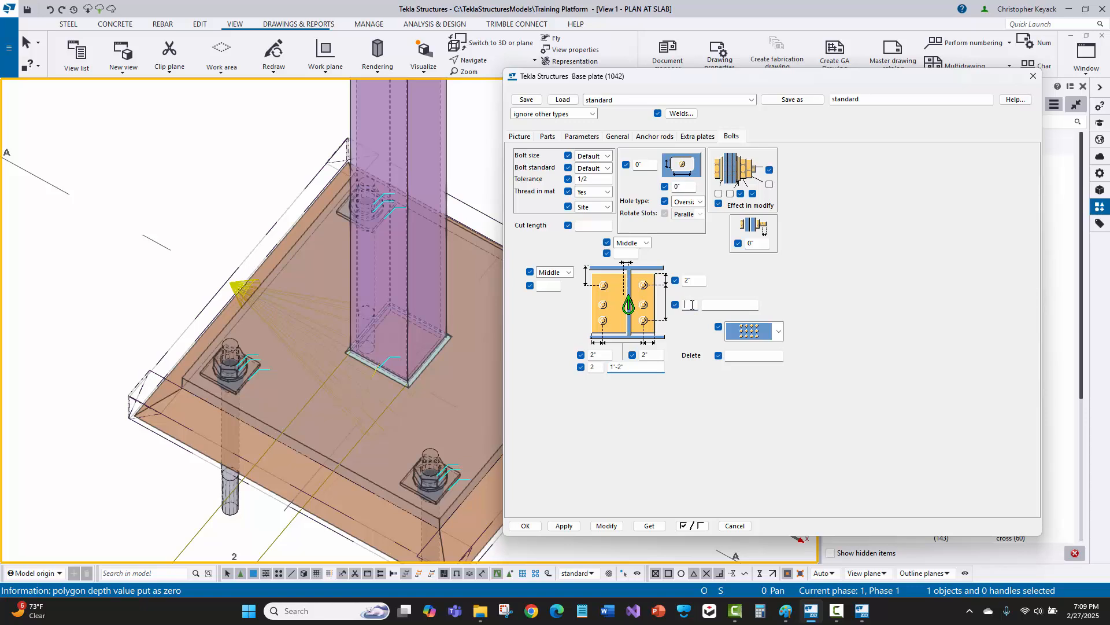
pyautogui.write('2')
pyautogui.press('Tab')
pyautogui.click(243, 290)
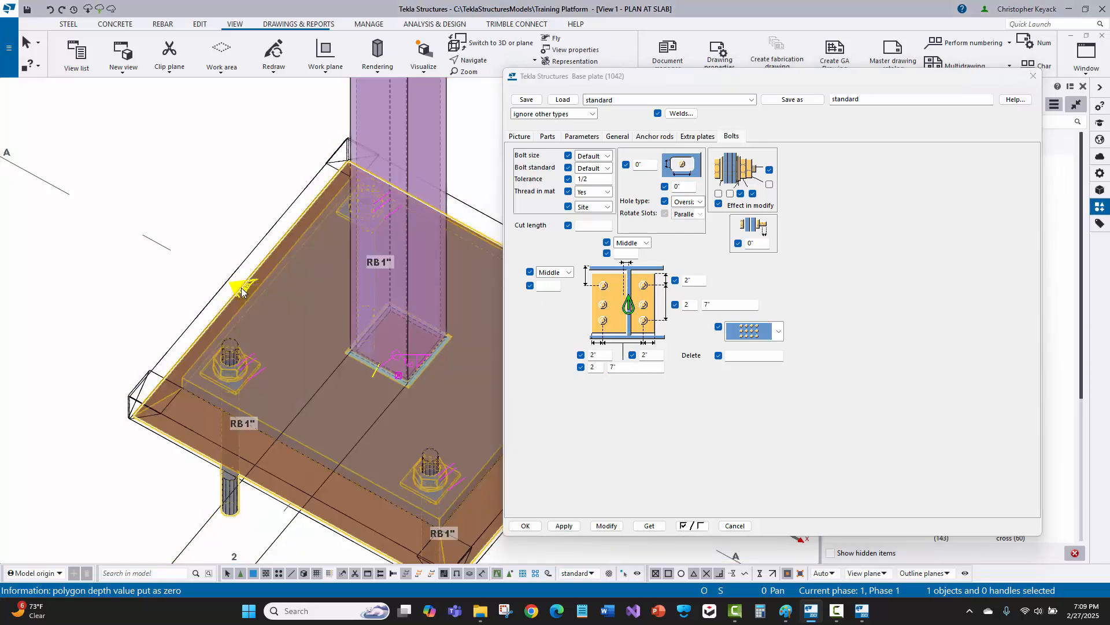
pyautogui.keyDown('ctrl'); pyautogui.moveTo(243, 289); pyautogui.dragTo(350, 310, button='middle'); pyautogui.keyUp('ctrl')
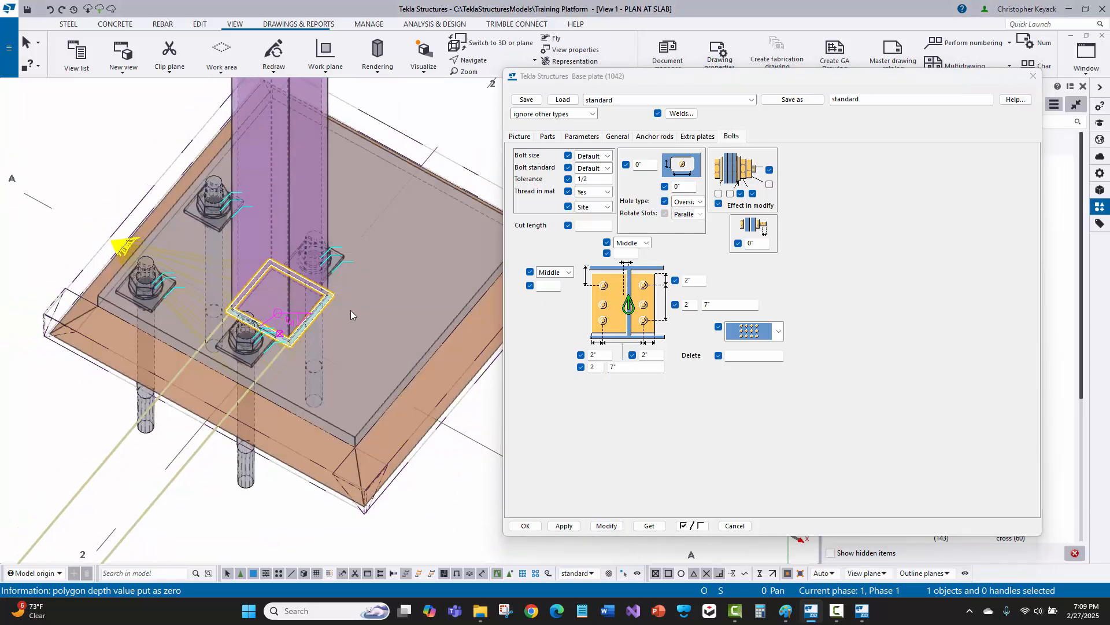
# Step: Clear the fixed b and h plate dimensions of the A-2 base plate and update the component
pyautogui.click(549, 137)
pyautogui.doubleClick(621, 164)
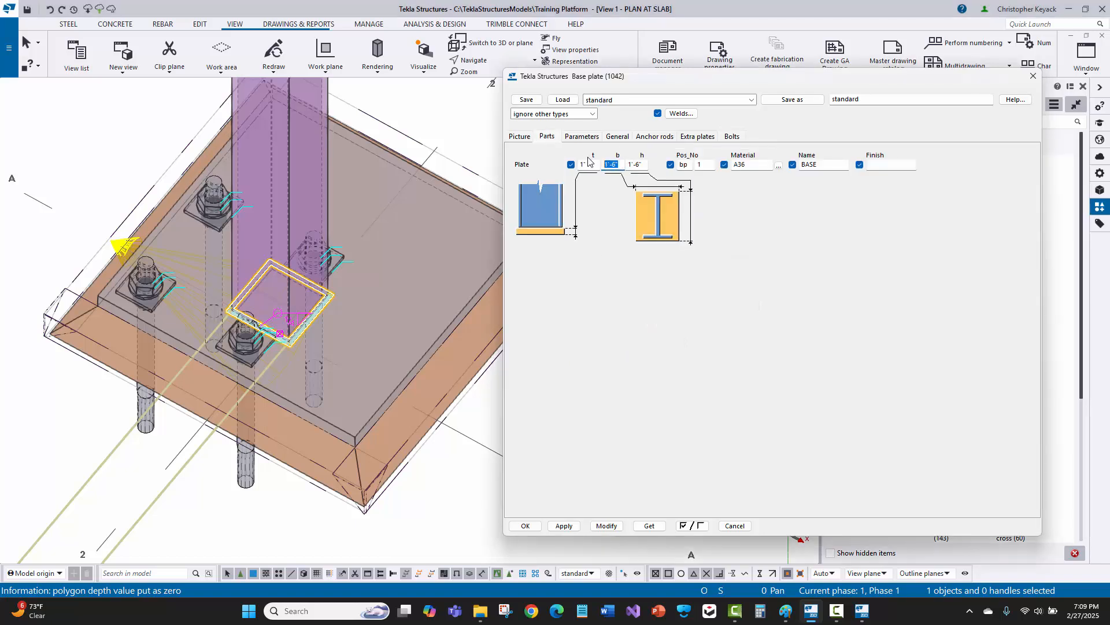
pyautogui.press('BackSpace')
pyautogui.doubleClick(645, 164)
pyautogui.press('BackSpace')
pyautogui.click(606, 526)
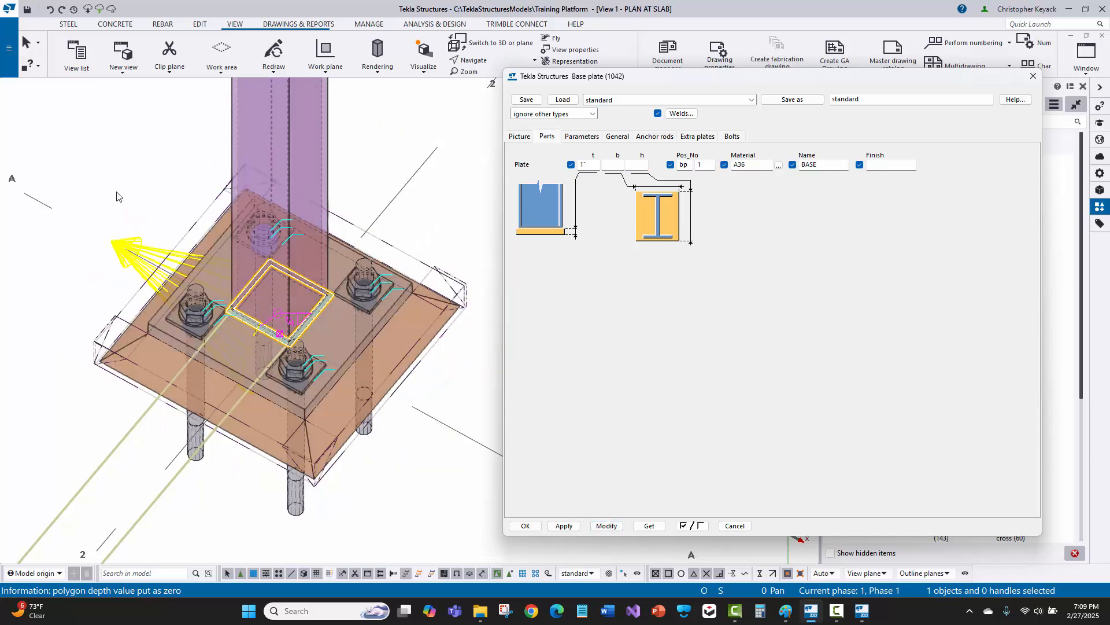
pyautogui.scroll(4, 193, 324)
pyautogui.scroll(-2, 106, 280)
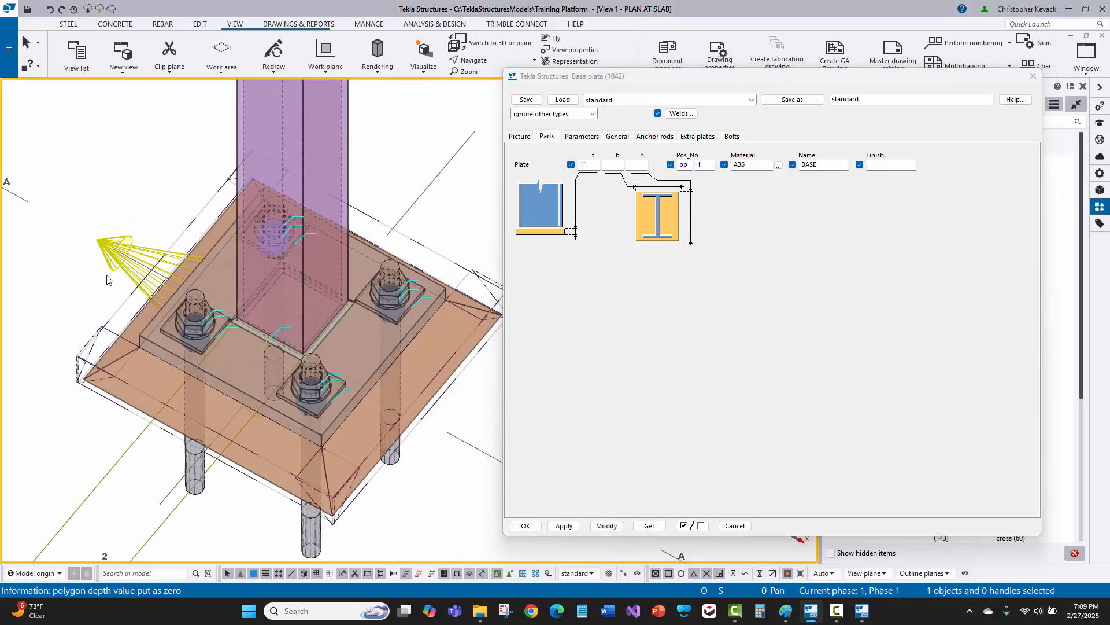
# Step: Try a 9" bolt spacing in the vertical direction of the bolt diagram and update the A-2 base plate
pyautogui.click(732, 137)
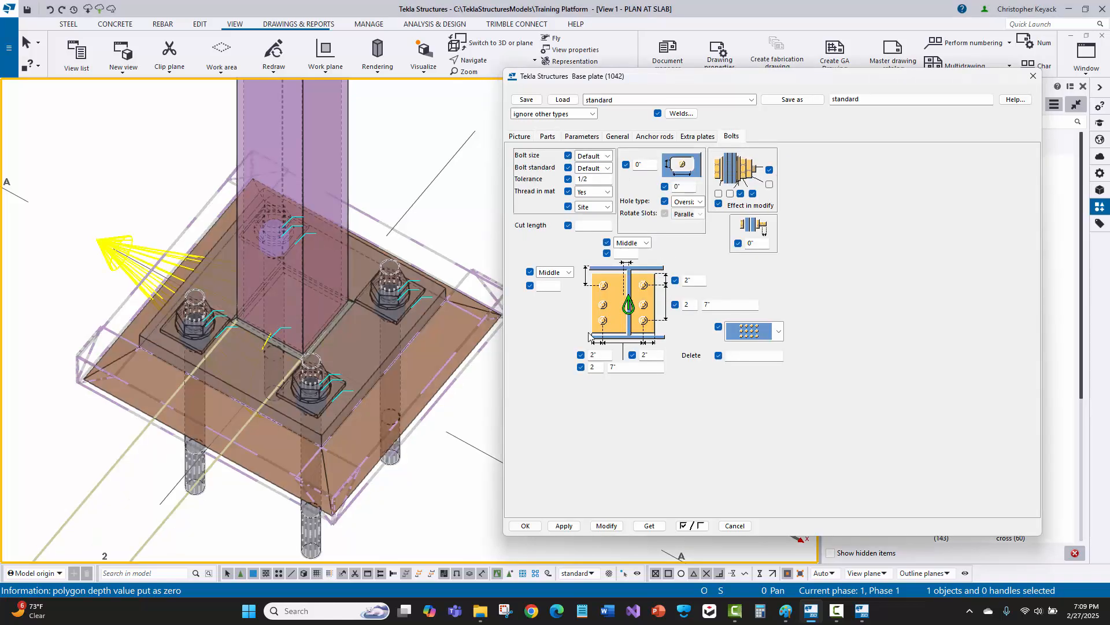
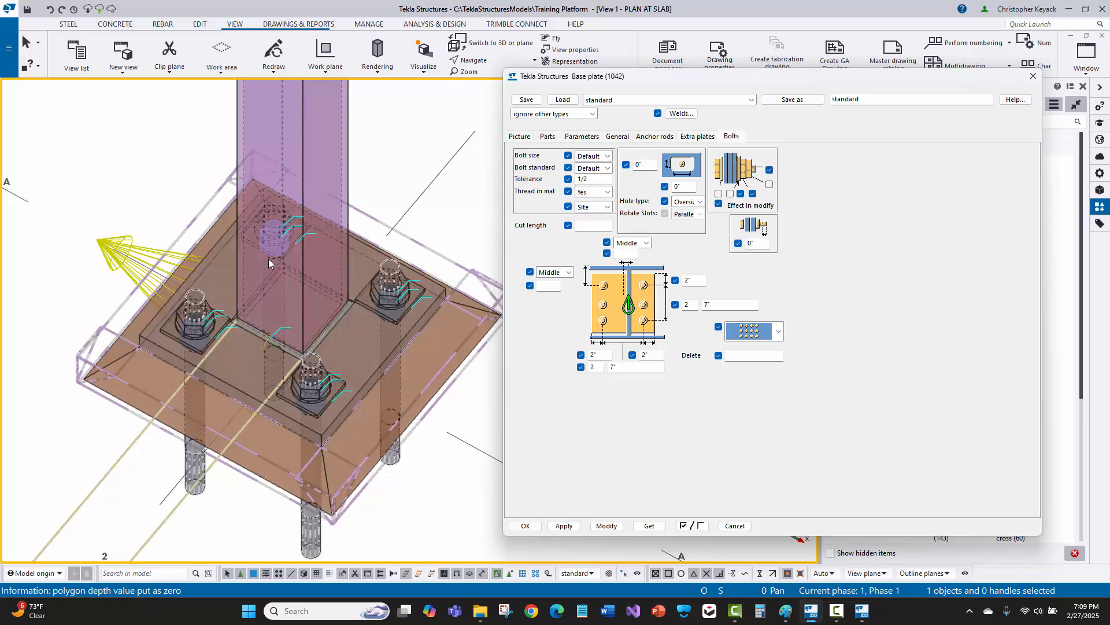
pyautogui.doubleClick(718, 308)
pyautogui.write('9')
pyautogui.click(607, 526)
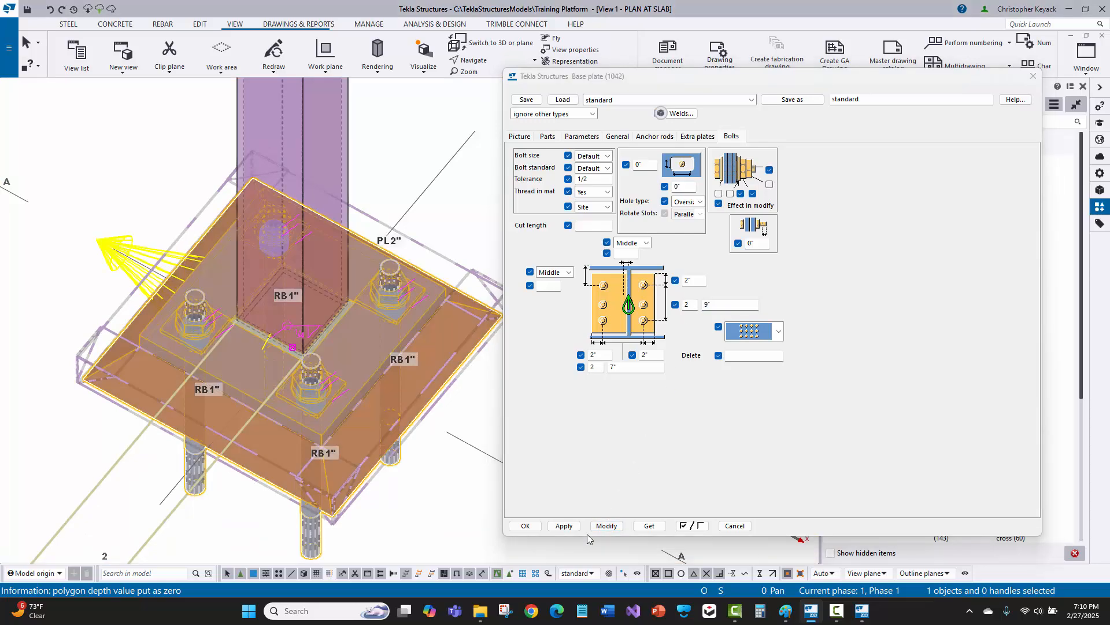
pyautogui.click(607, 525)
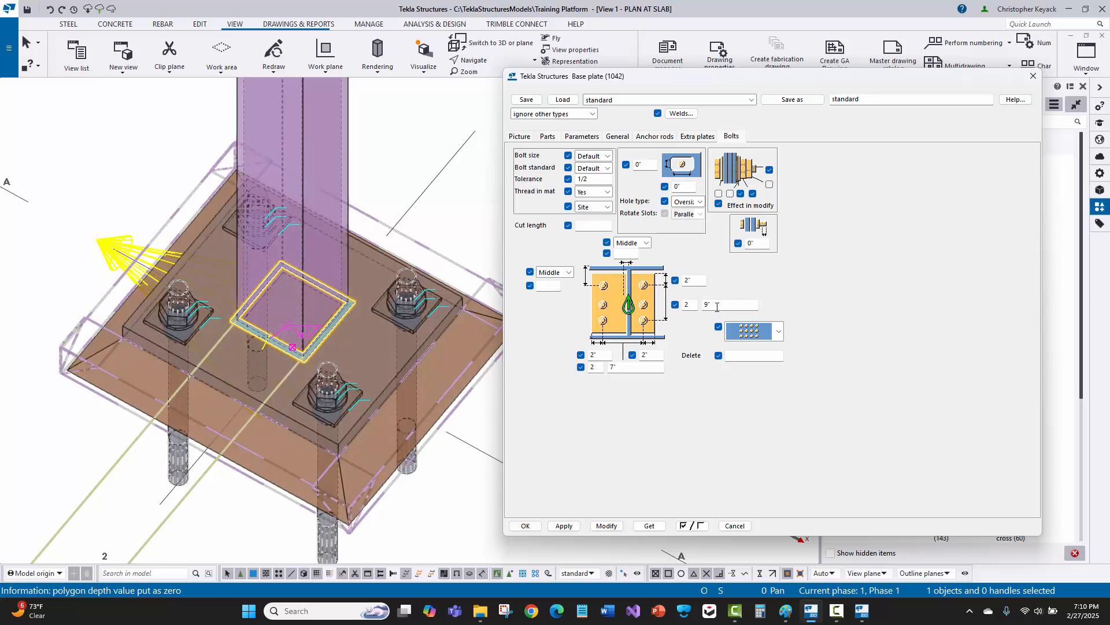
# Step: Return the A-2 base plate's vertical bolt spacing to 7" and update the component
pyautogui.click(623, 251)
pyautogui.doubleClick(716, 306)
pyautogui.write('7')
pyautogui.click(607, 525)
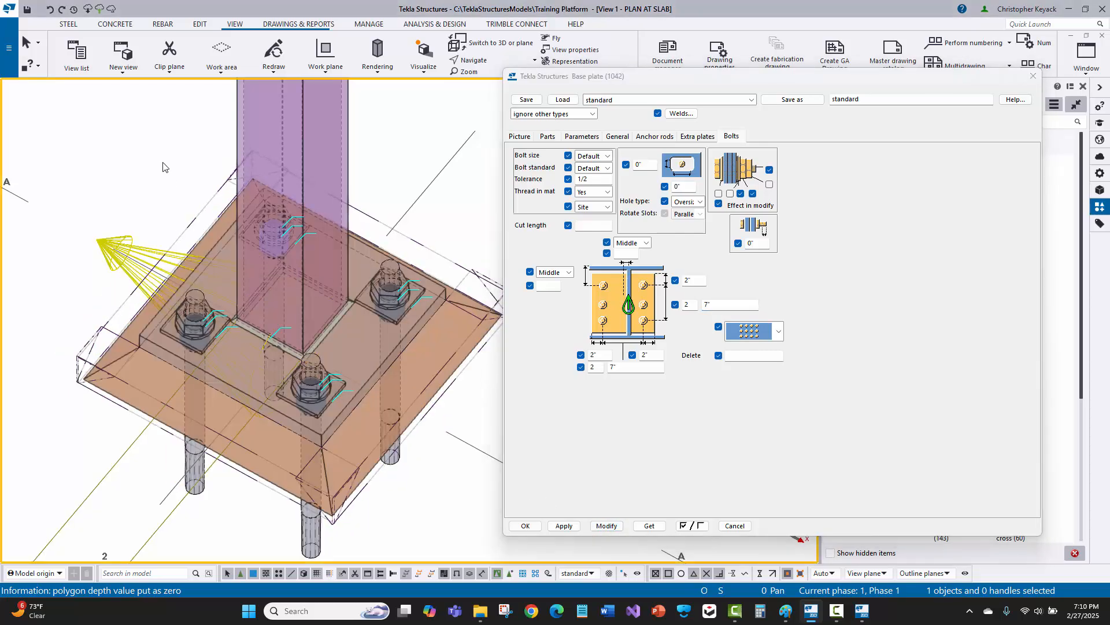
# Step: Save the A-2 base plate settings as HSS4X4, choose that saved set, and apply and close the properties
pyautogui.click(184, 256)
pyautogui.moveTo(876, 99); pyautogui.dragTo(780, 100)
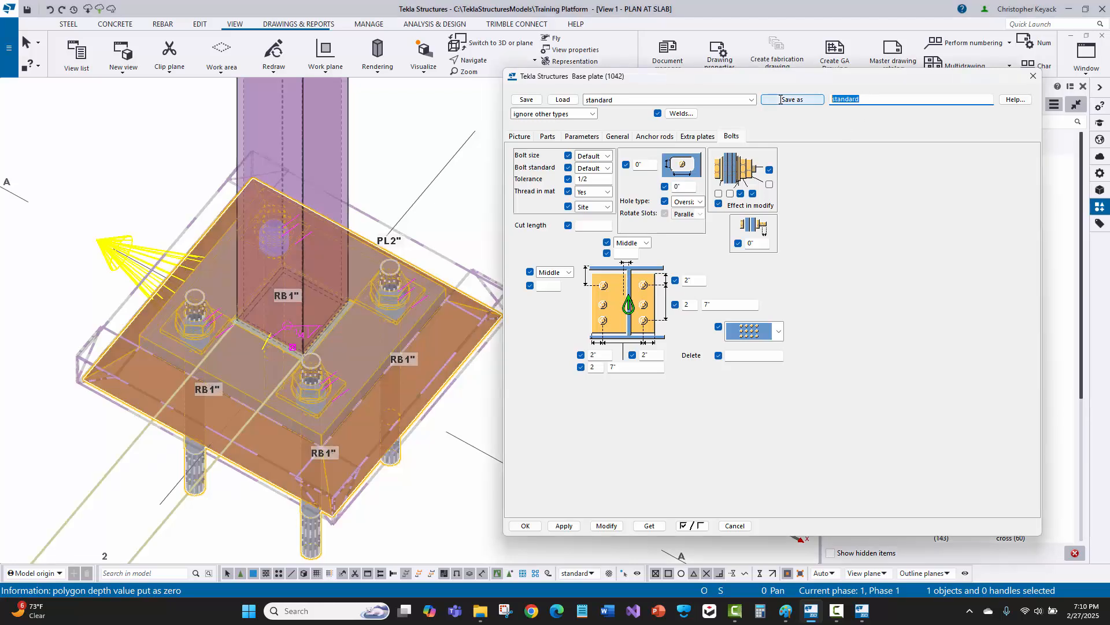
pyautogui.write('HSS4X4')
pyautogui.click(791, 100)
pyautogui.click(603, 100)
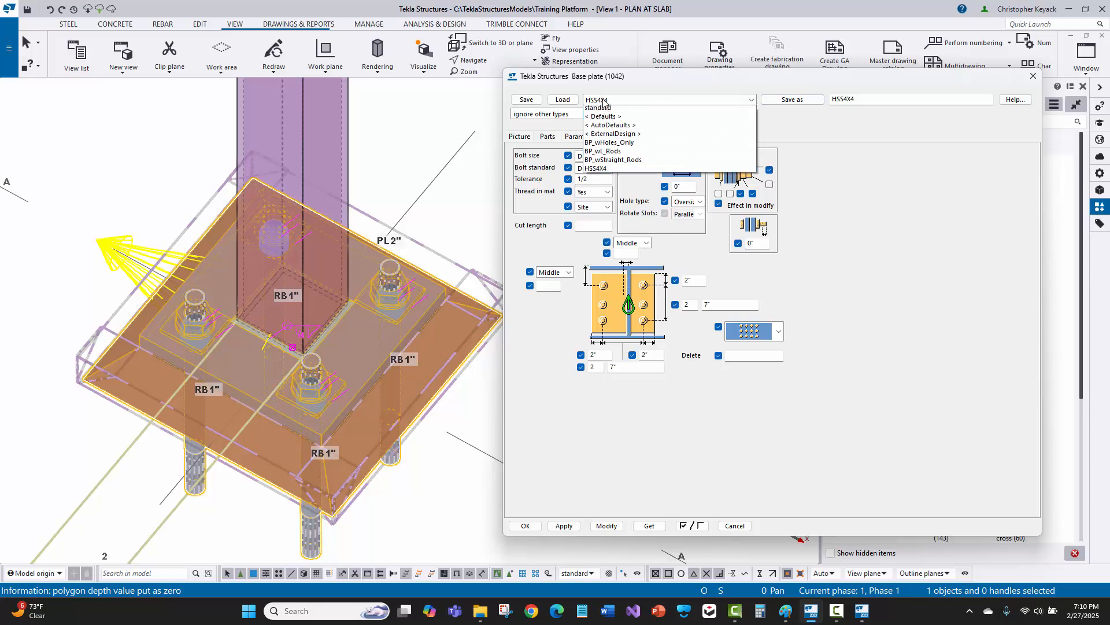
pyautogui.click(612, 172)
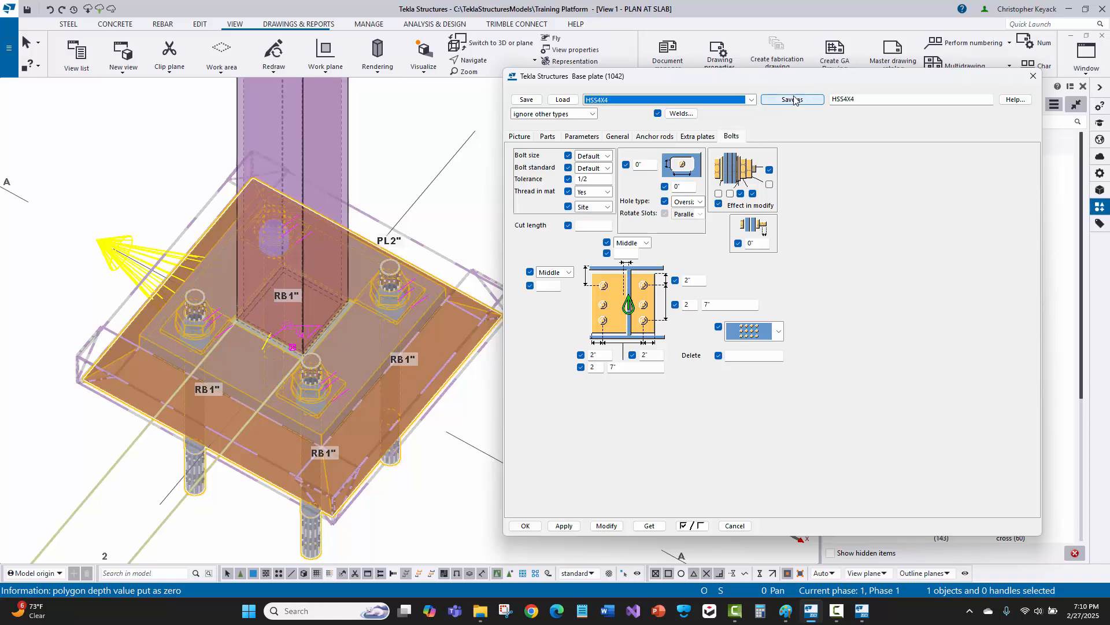
pyautogui.click(560, 526)
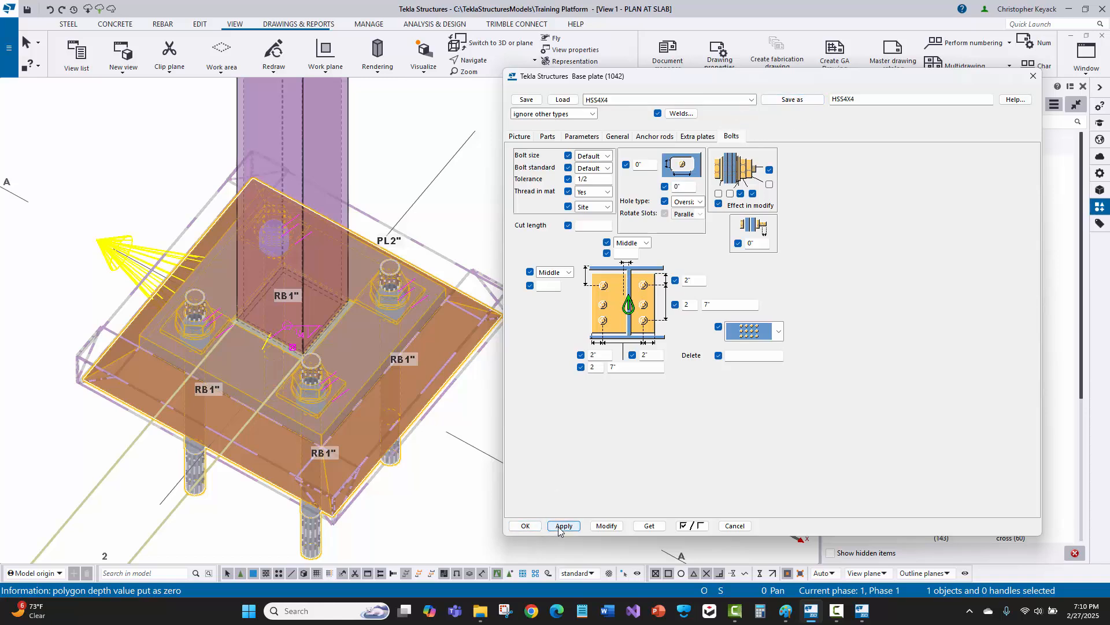
pyautogui.click(515, 527)
# Step: Open the model folder's attributes folder, sort it by date modified, locate the HSS4X4.j1042 file, and close the folder window
pyautogui.click(495, 371)
pyautogui.moveTo(496, 372); pyautogui.dragTo(586, 345, button='middle')
pyautogui.scroll(-1, 596, 321)
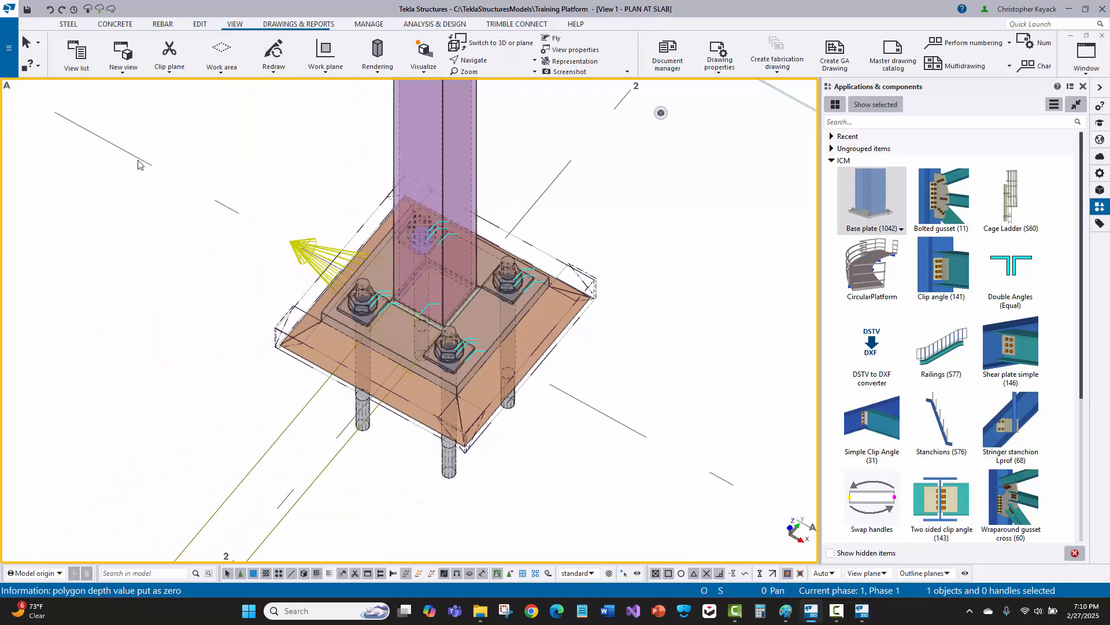
pyautogui.click(10, 56)
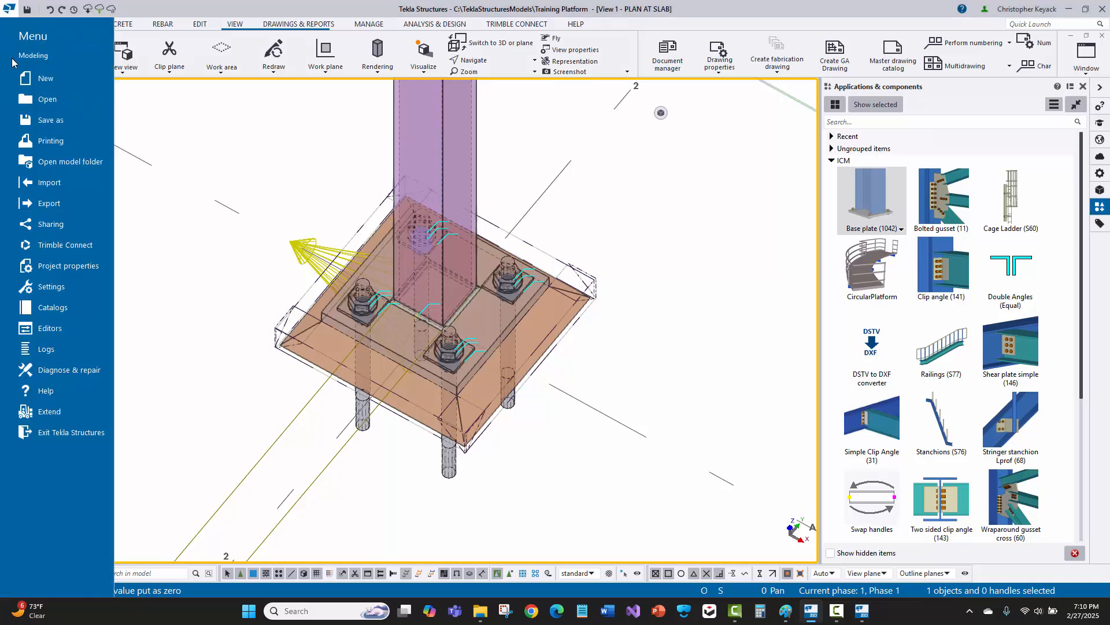
pyautogui.click(70, 162)
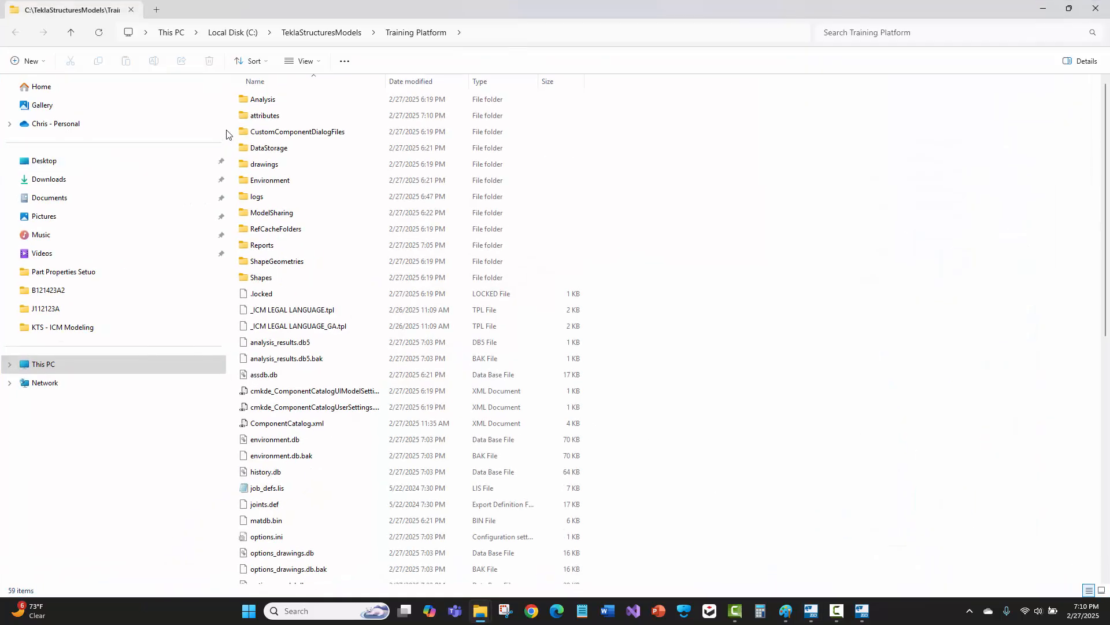
pyautogui.doubleClick(267, 119)
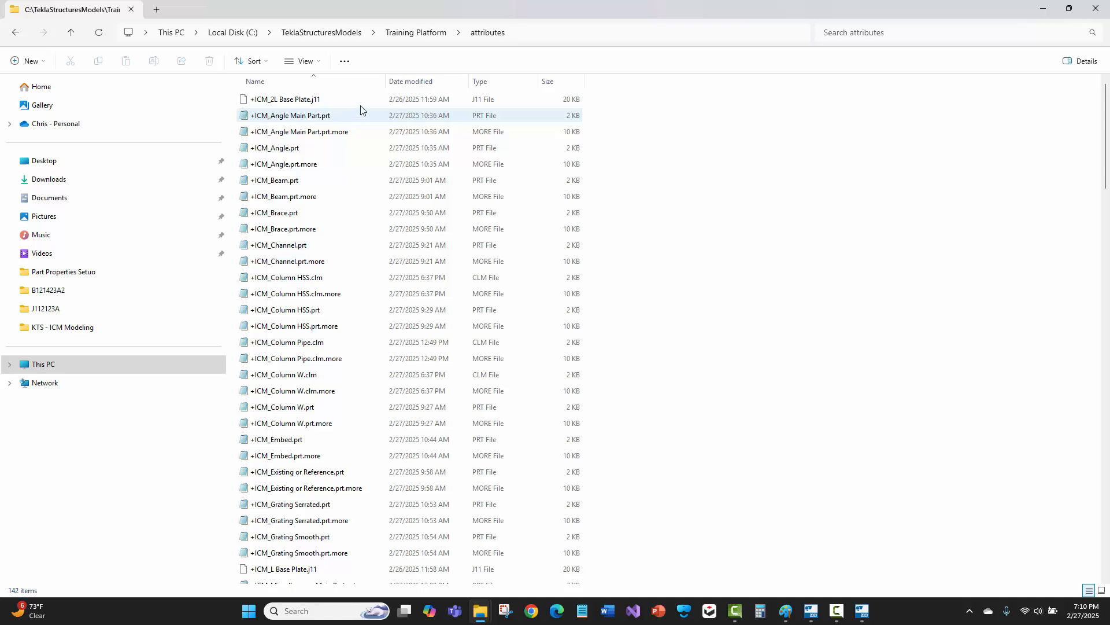
pyautogui.click(410, 82)
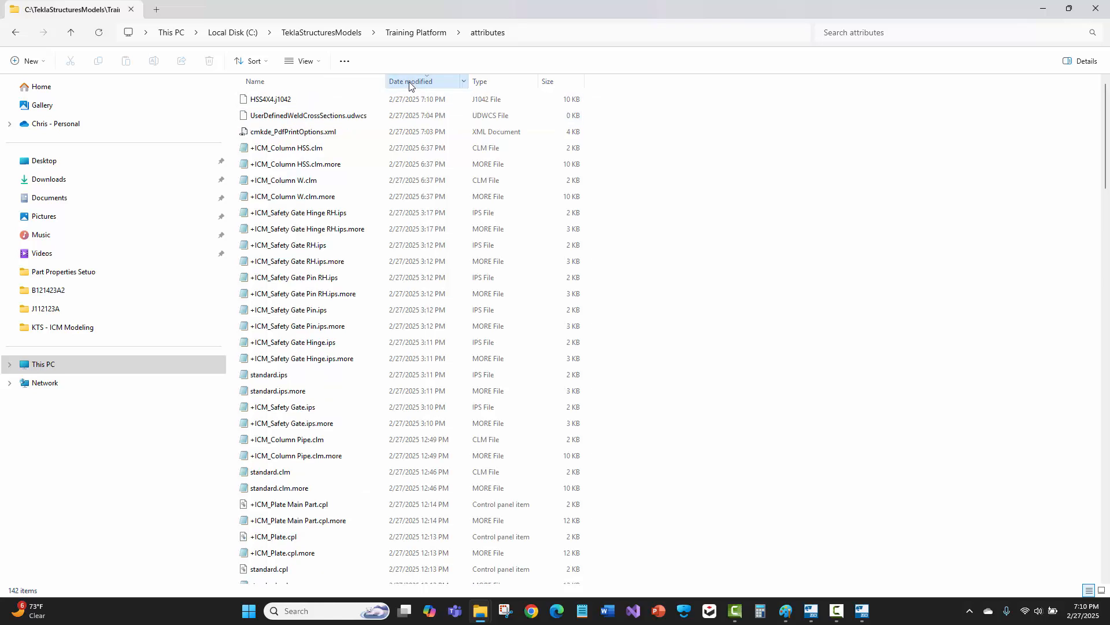
pyautogui.click(279, 100)
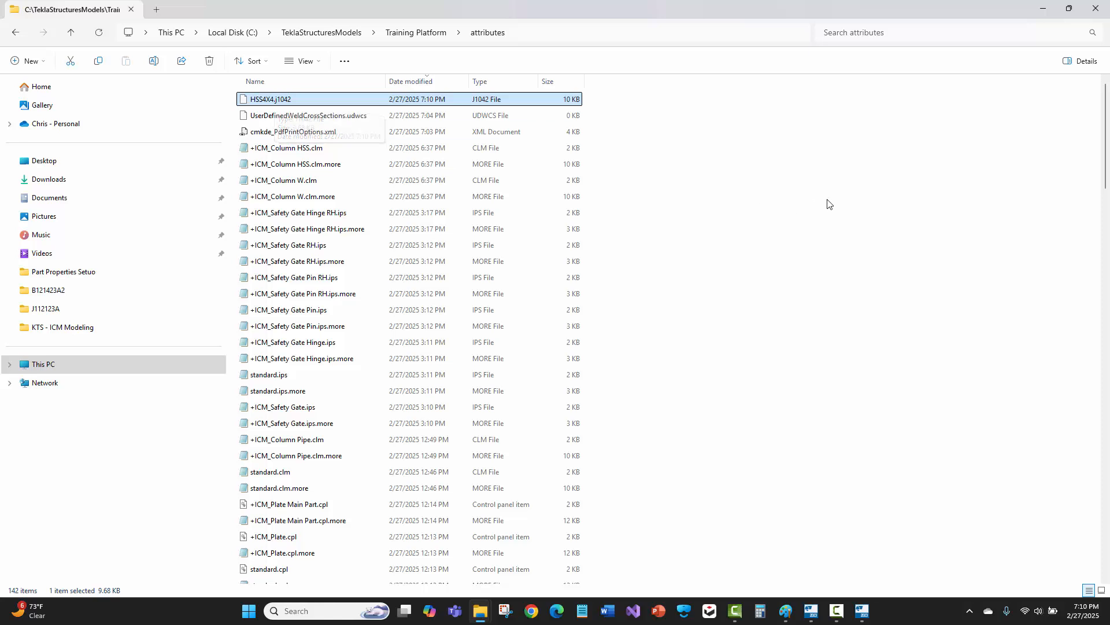
pyautogui.click(1094, 8)
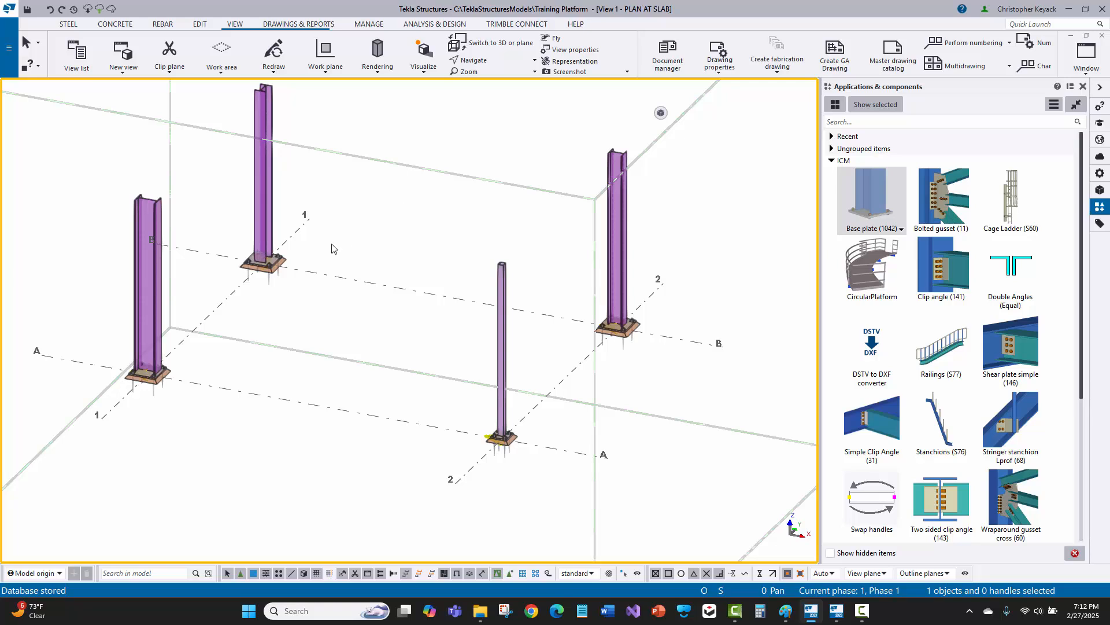
# Step: Run numbering on the modified objects in the model
pyautogui.click(271, 26)
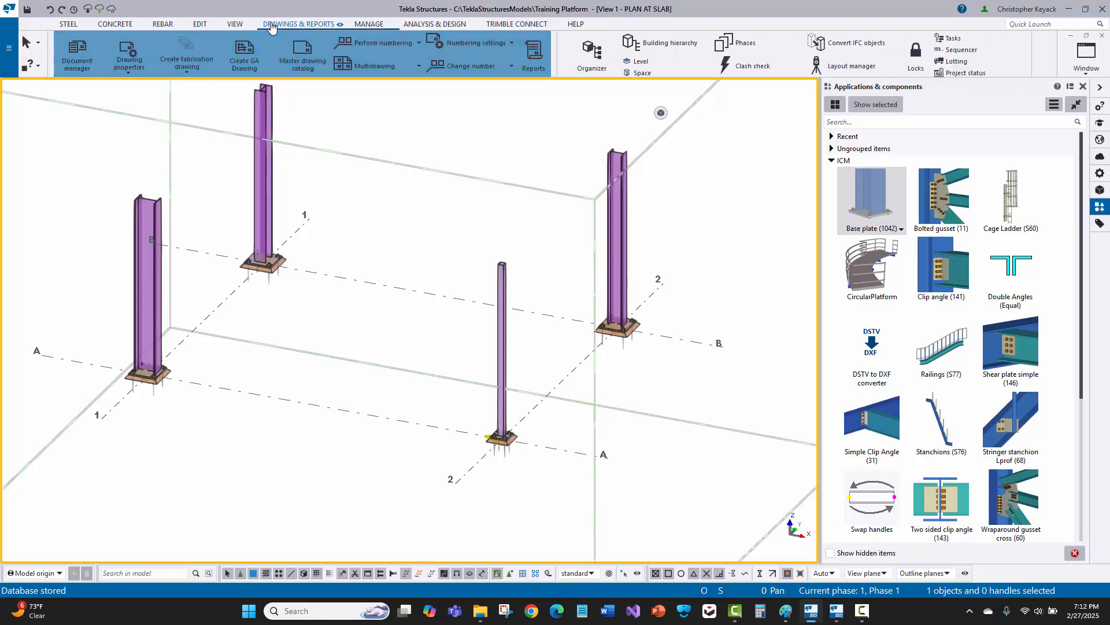
pyautogui.click(370, 47)
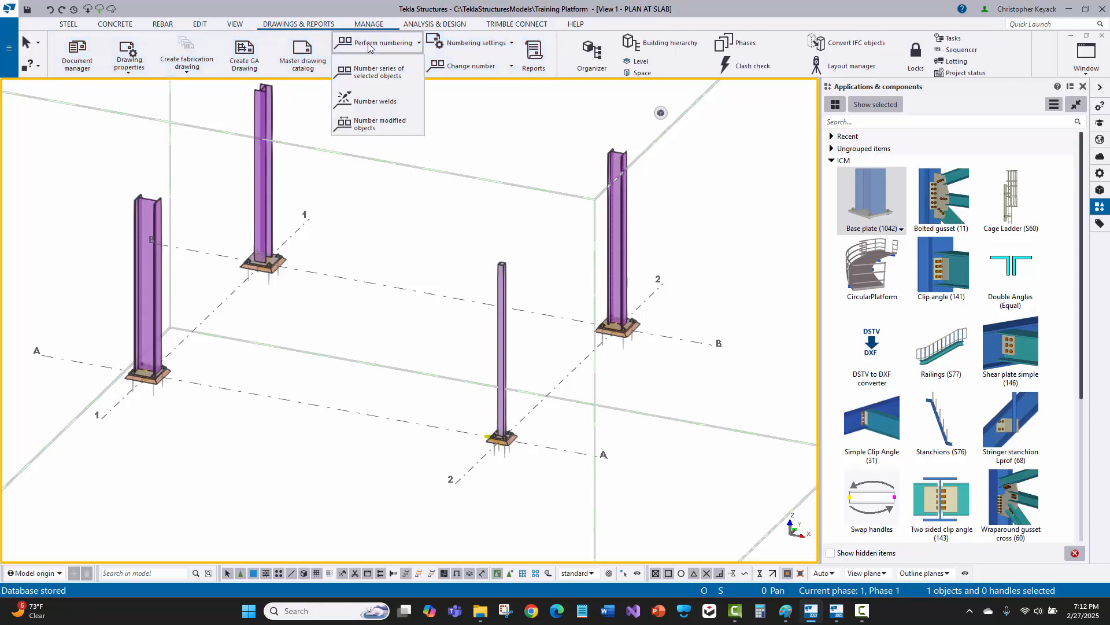
pyautogui.click(382, 127)
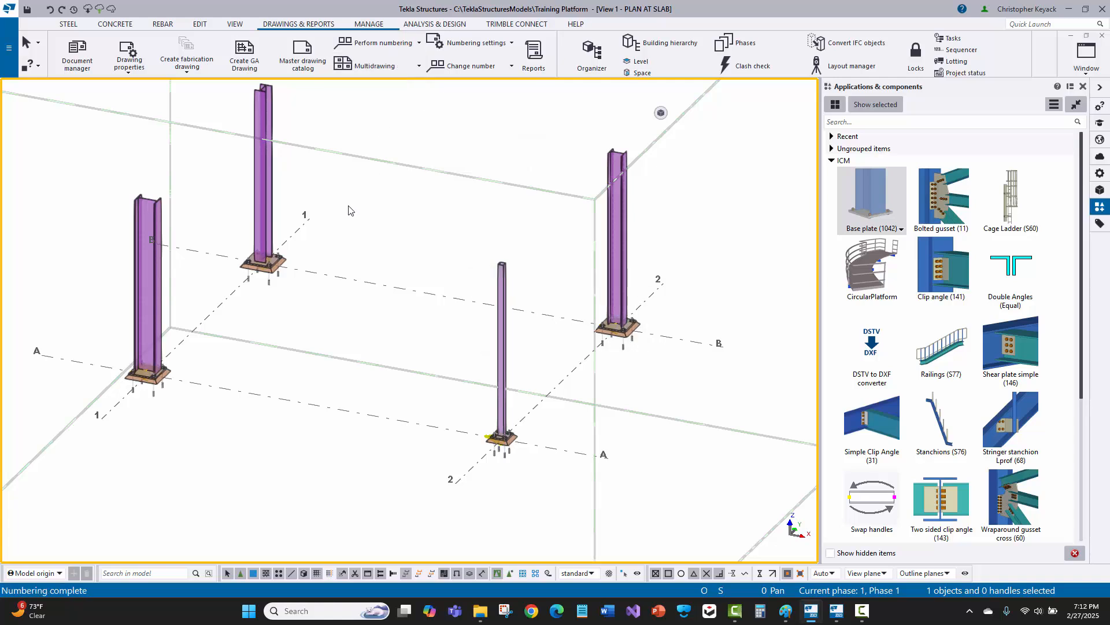
# Step: Inquire the assembly information of an anchor rod at the A-1 column's base plate, review it and close the report
pyautogui.scroll(3, 122, 409)
pyautogui.scroll(4, 218, 330)
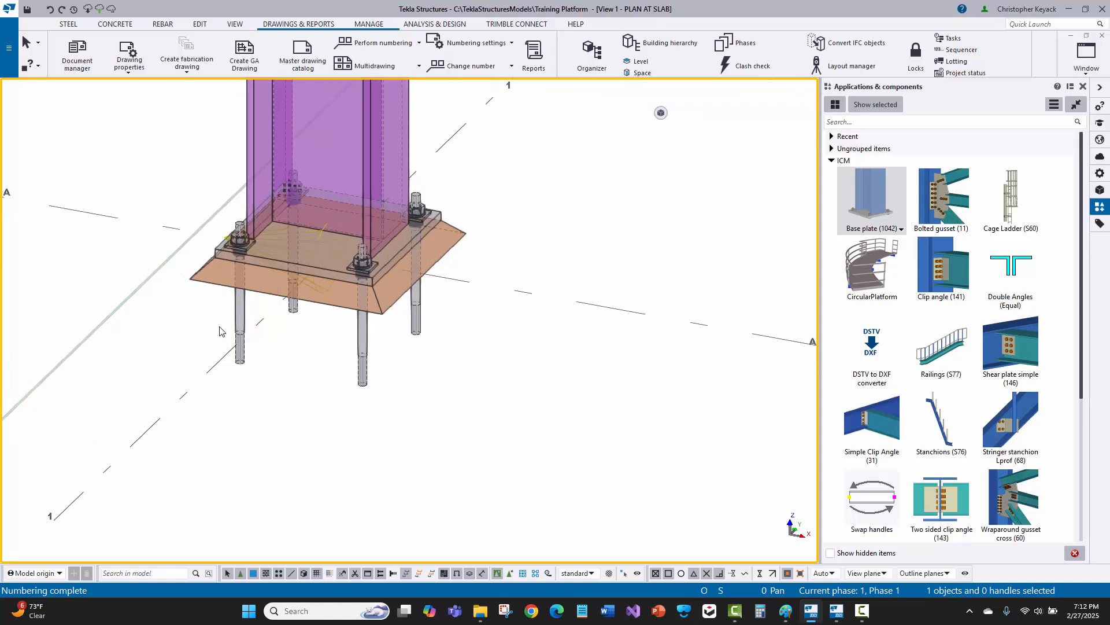
pyautogui.click(511, 575)
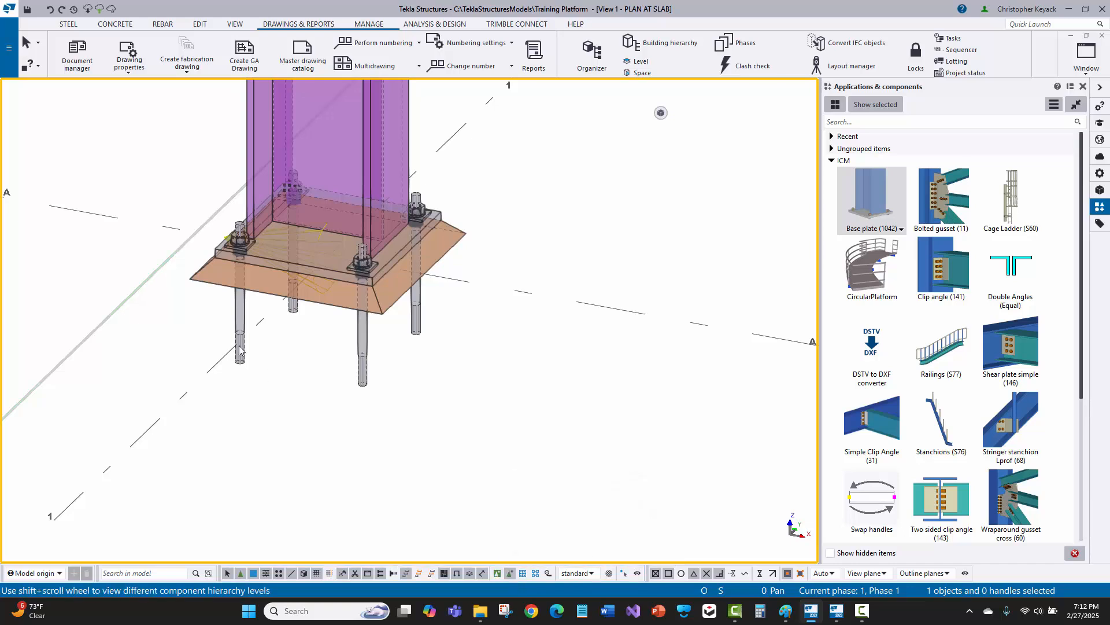
pyautogui.click(239, 315)
pyautogui.rightClick(239, 314)
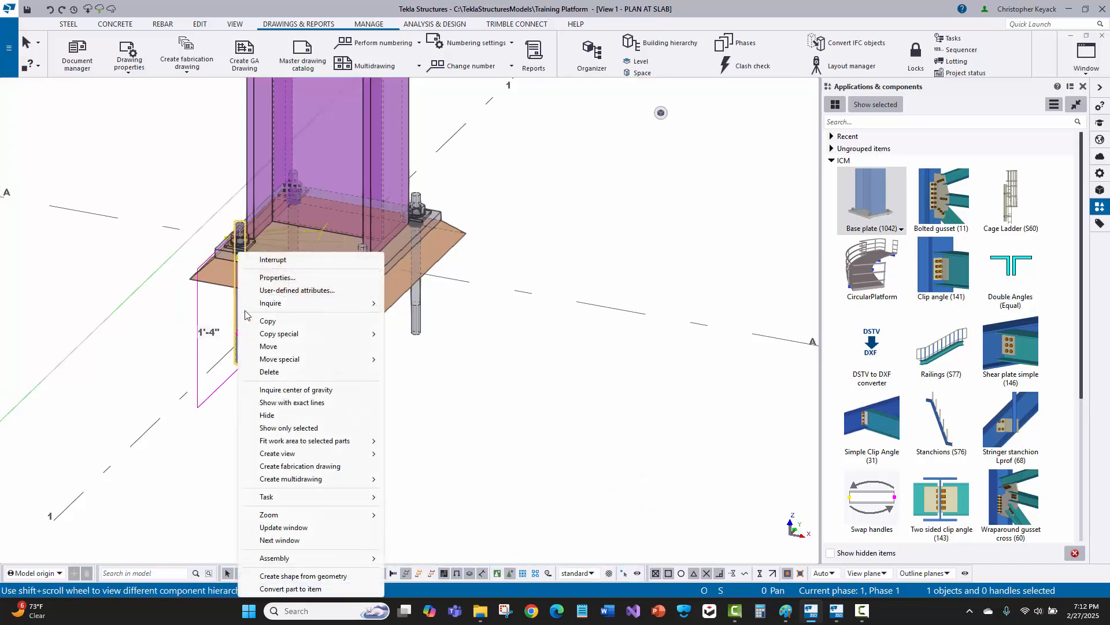
pyautogui.moveTo(278, 307)
pyautogui.click(408, 315)
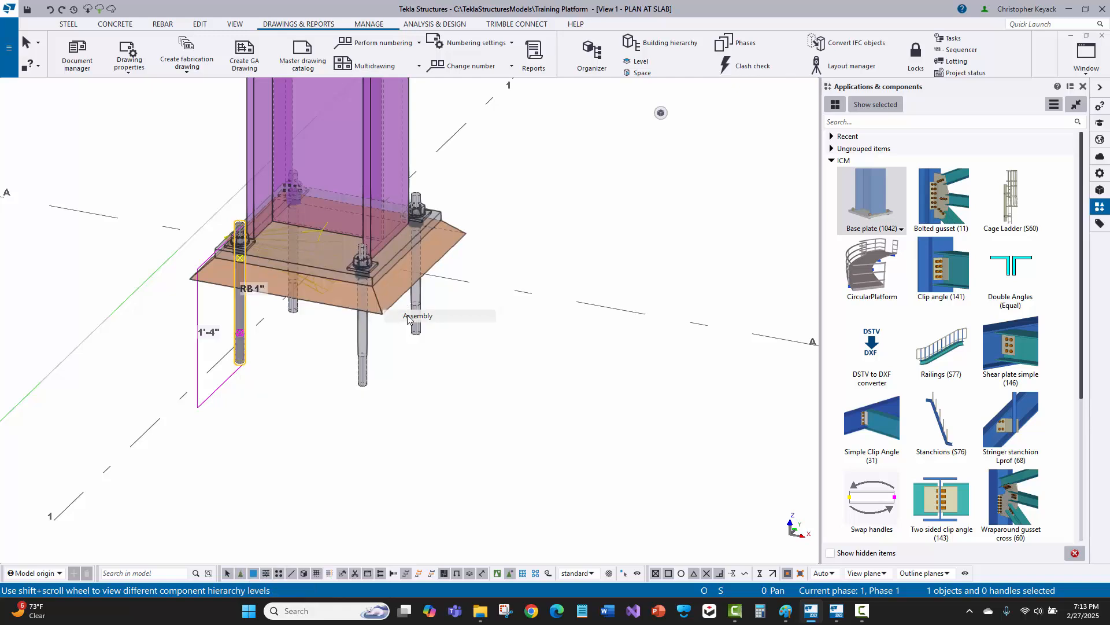
pyautogui.scroll(5, 245, 237)
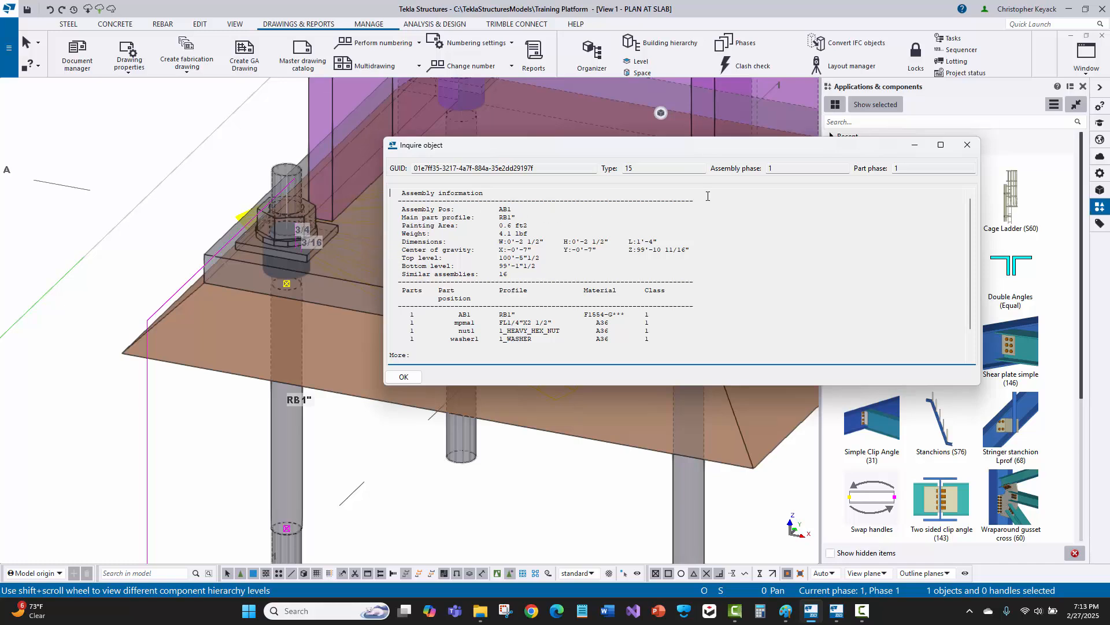
pyautogui.click(967, 144)
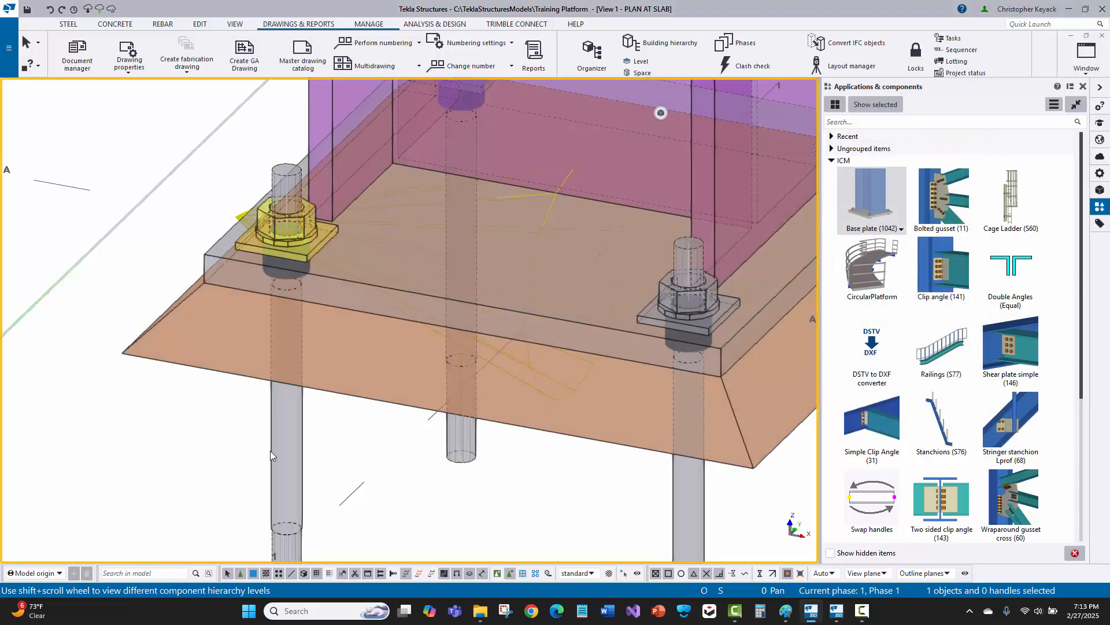
# Step: Open the same anchor rod's properties and examine its part and assembly numbering series
pyautogui.doubleClick(270, 450)
pyautogui.click(914, 240)
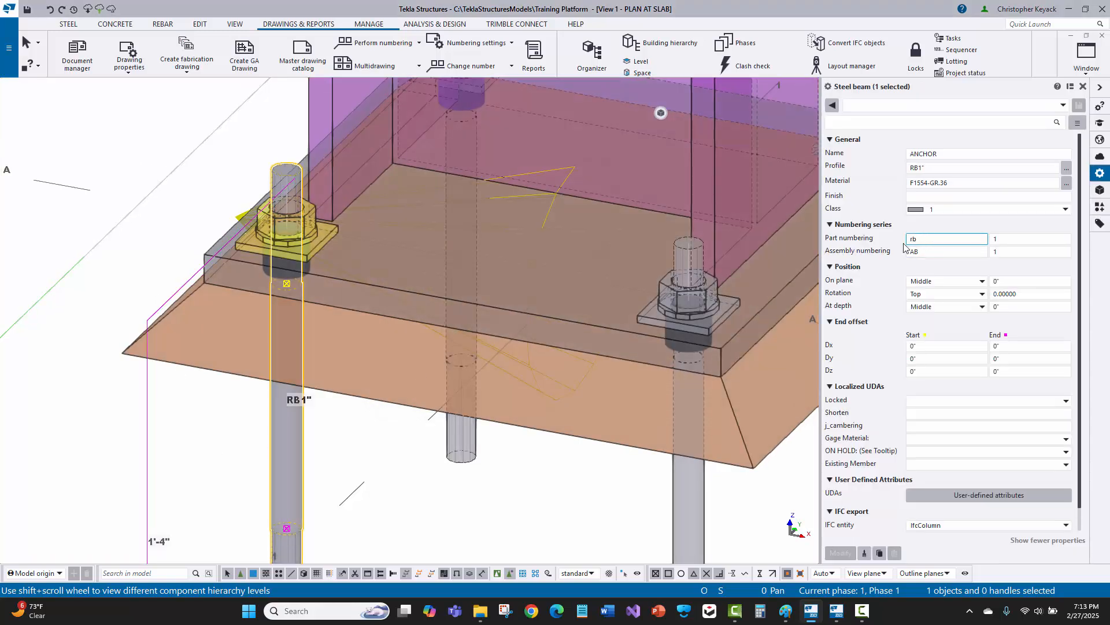
pyautogui.click(926, 251)
pyautogui.doubleClick(951, 238)
pyautogui.click(943, 253)
pyautogui.press('BackSpace')
pyautogui.click(941, 250)
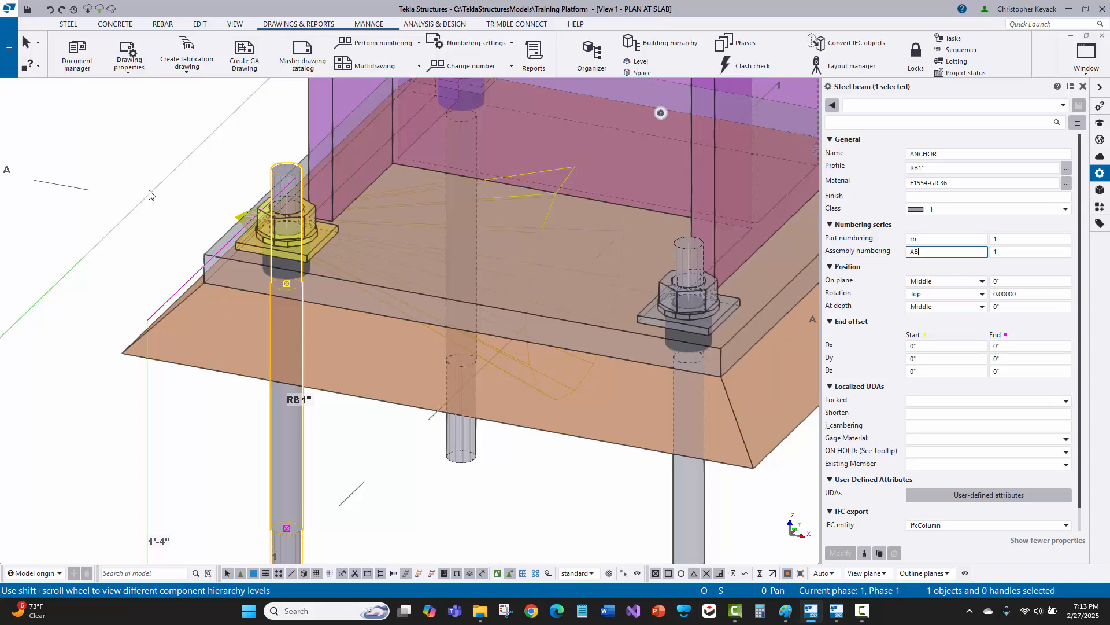
# Step: Start a fabrication drawing for the anchor rod and hide parts in the creation review so only the assembly is offered
pyautogui.scroll(-8, 234, 197)
pyautogui.scroll(5, 235, 197)
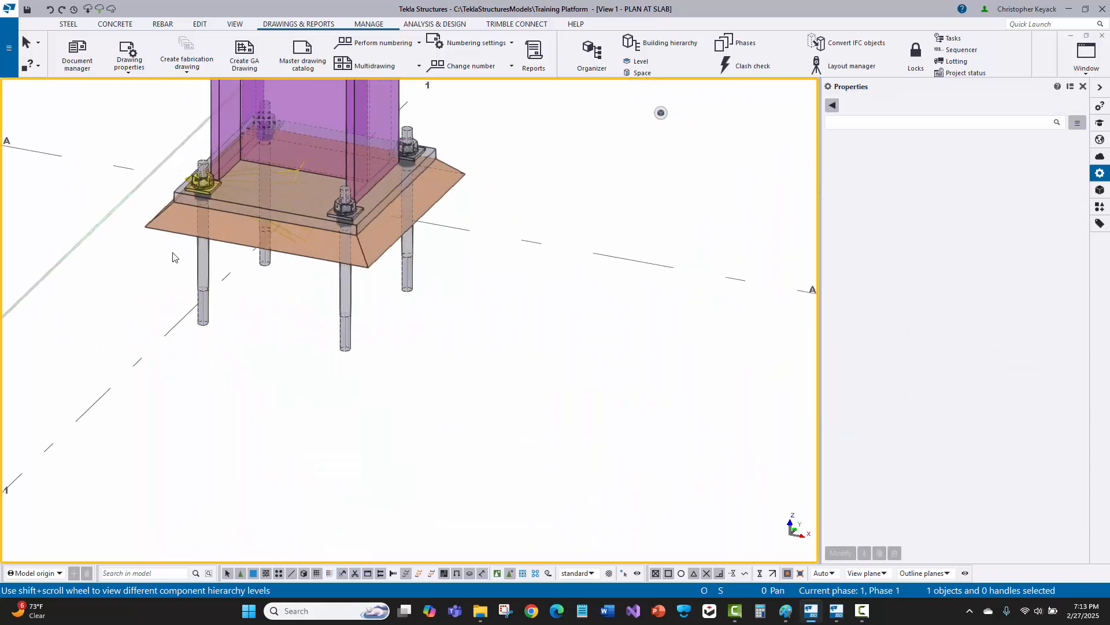
pyautogui.click(198, 256)
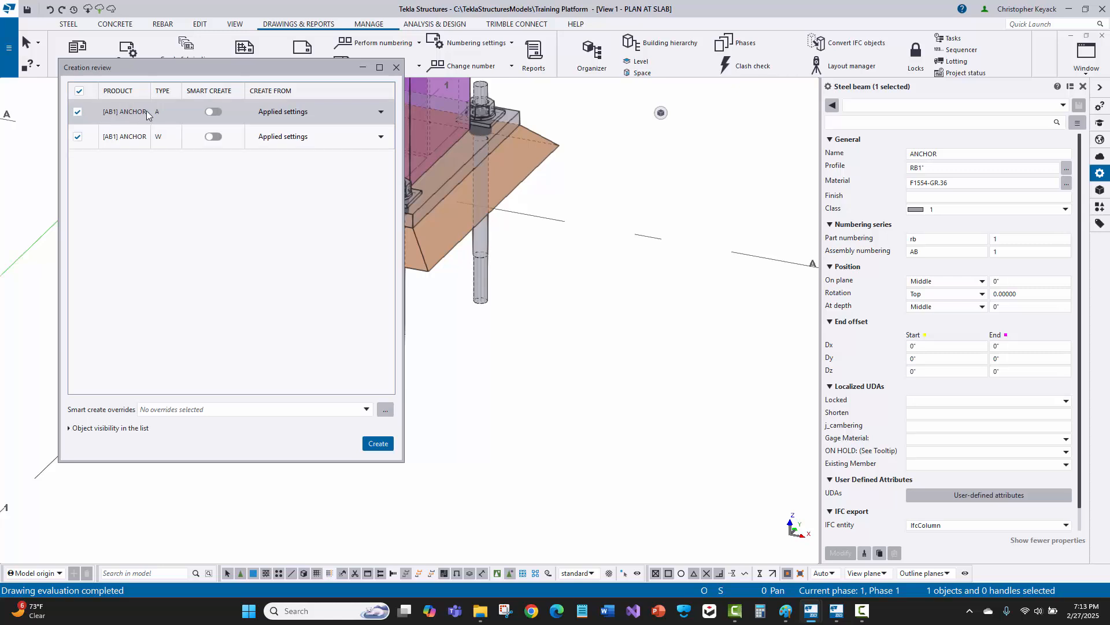
pyautogui.click(79, 136)
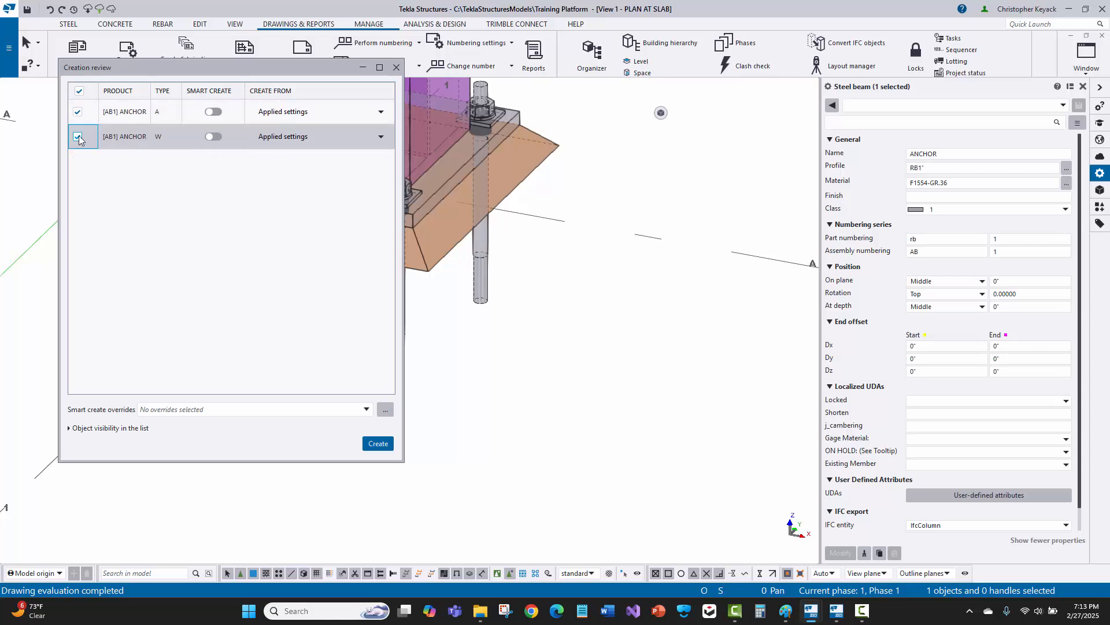
pyautogui.click(69, 428)
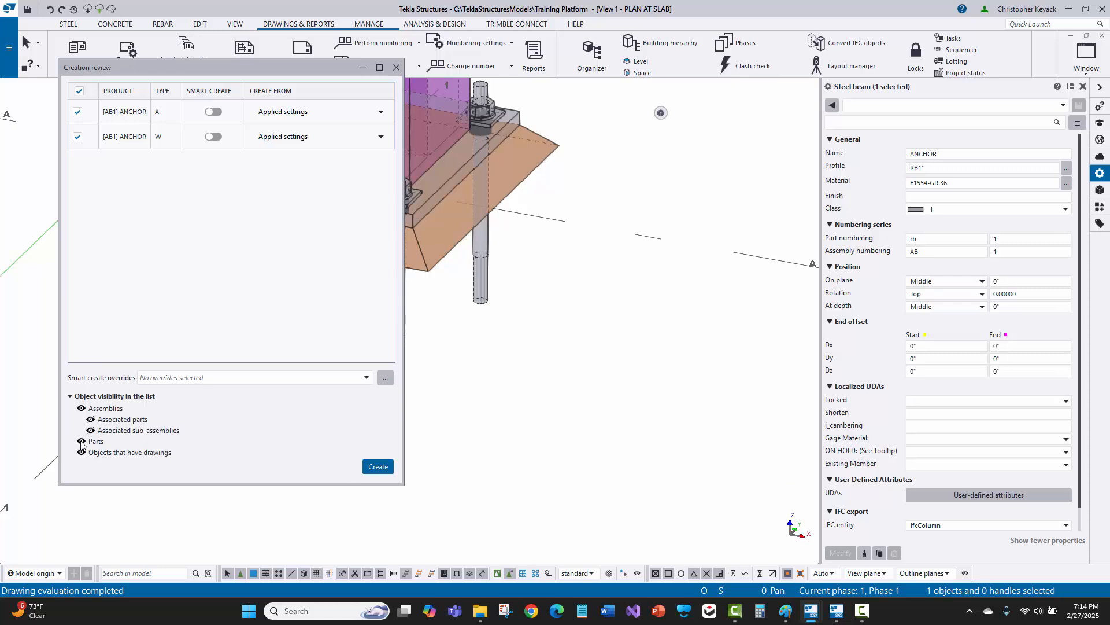
pyautogui.click(82, 441)
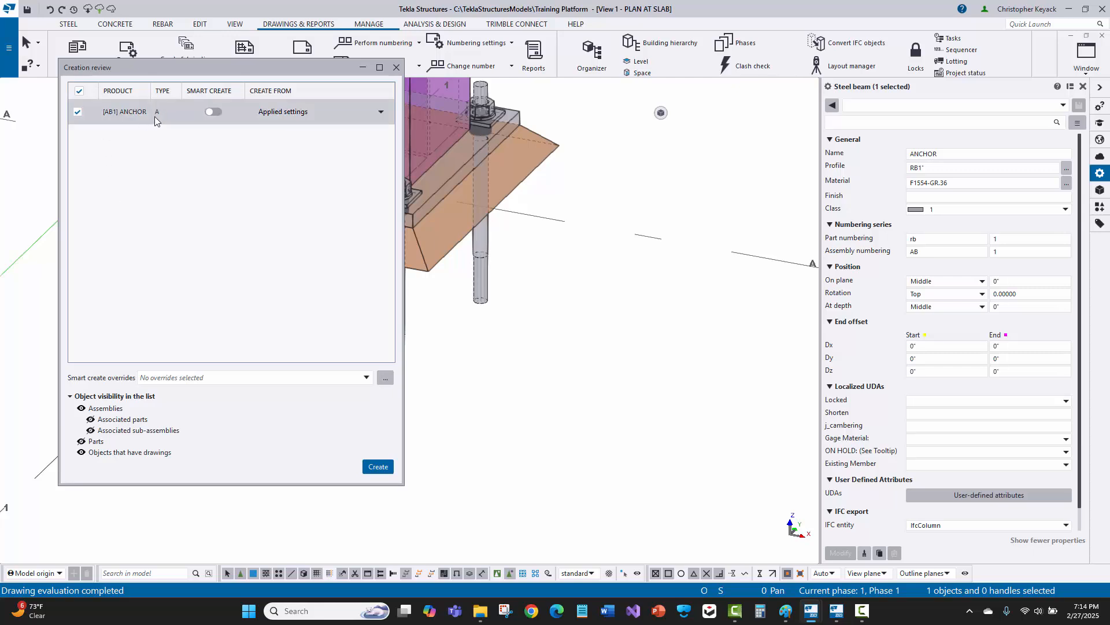
# Step: Create the anchor's assembly drawing from the BOM-Anchor settings
pyautogui.click(292, 112)
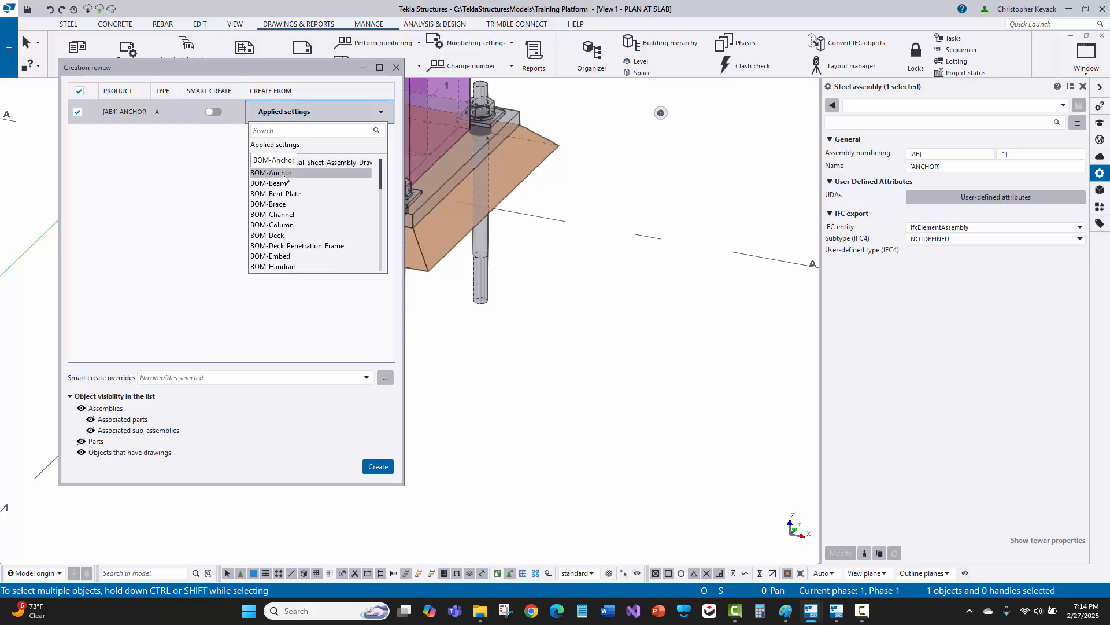
pyautogui.click(282, 174)
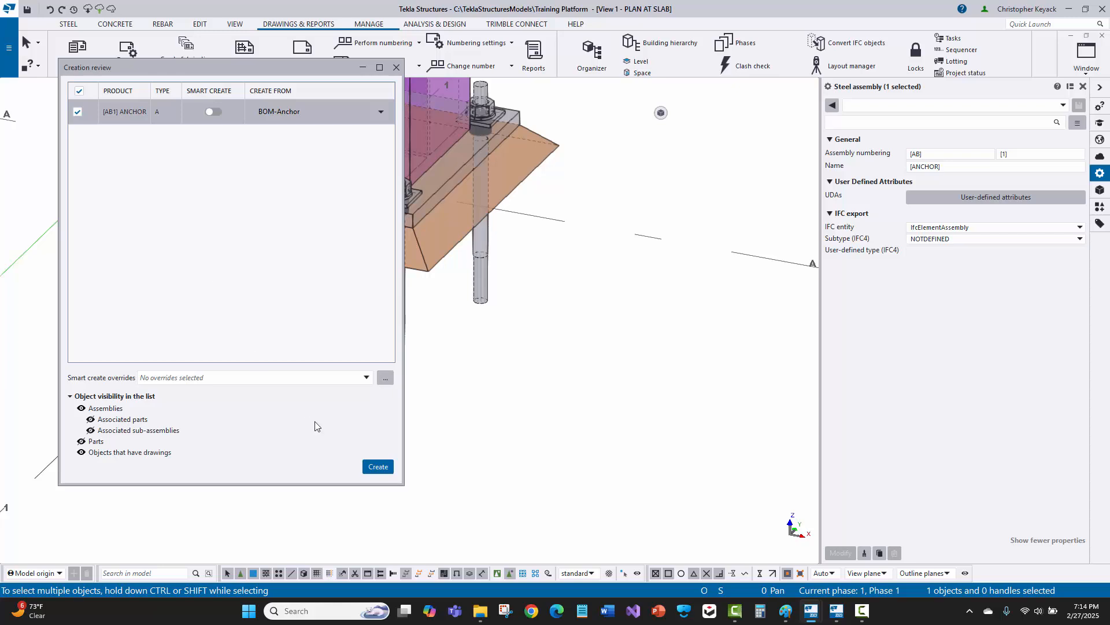
pyautogui.click(376, 467)
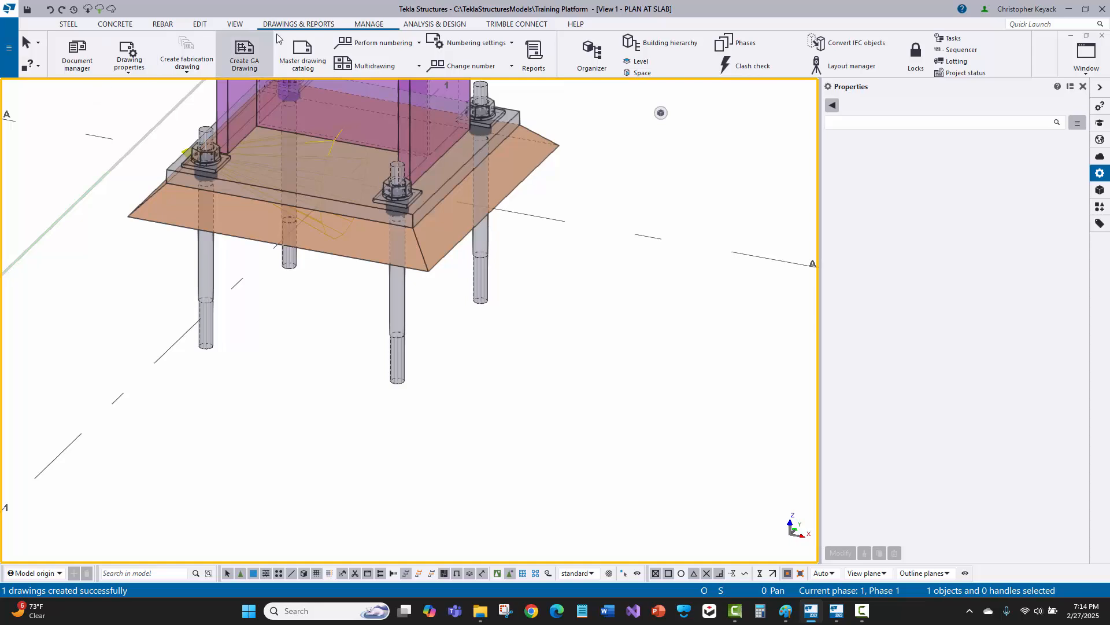
# Step: Filter the document manager to assembly drawings, open the AB1 anchor drawing and close the manager
pyautogui.click(77, 53)
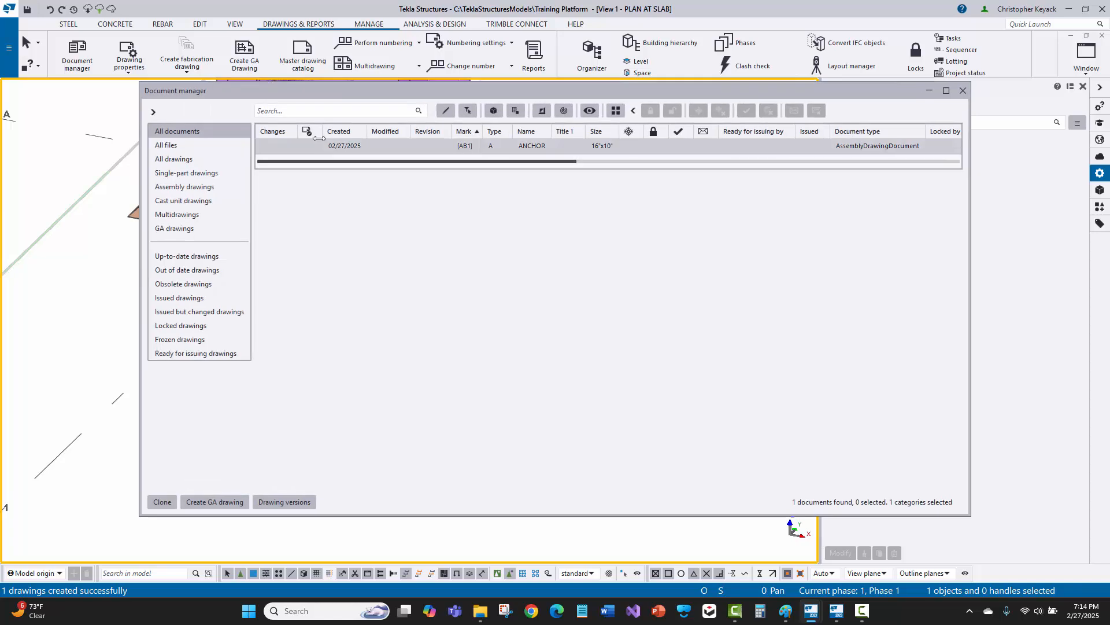
pyautogui.click(176, 186)
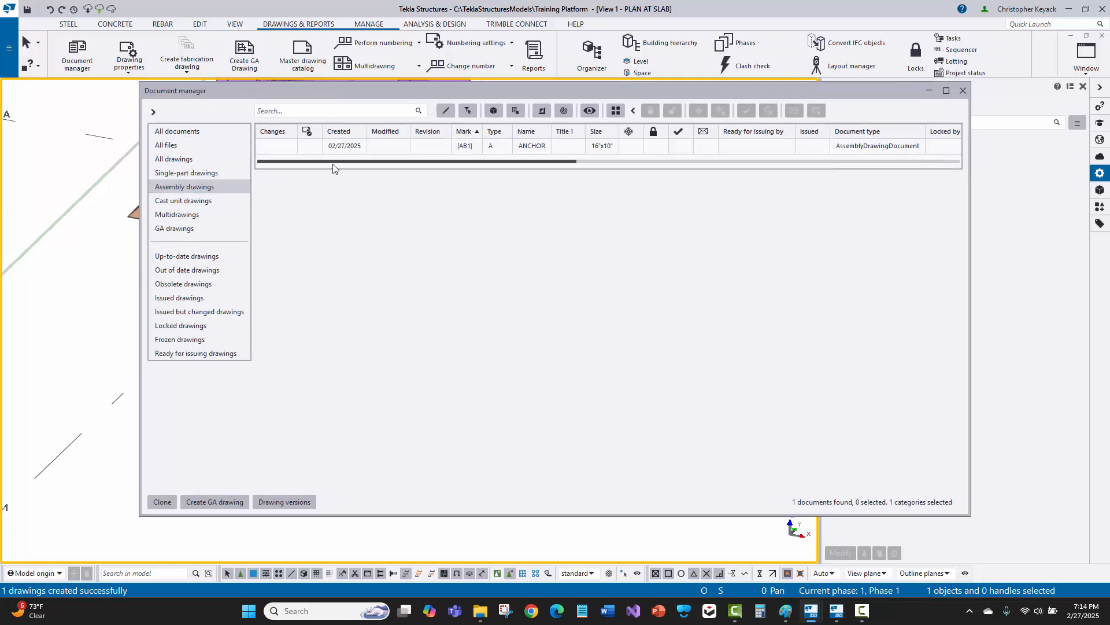
pyautogui.click(474, 145)
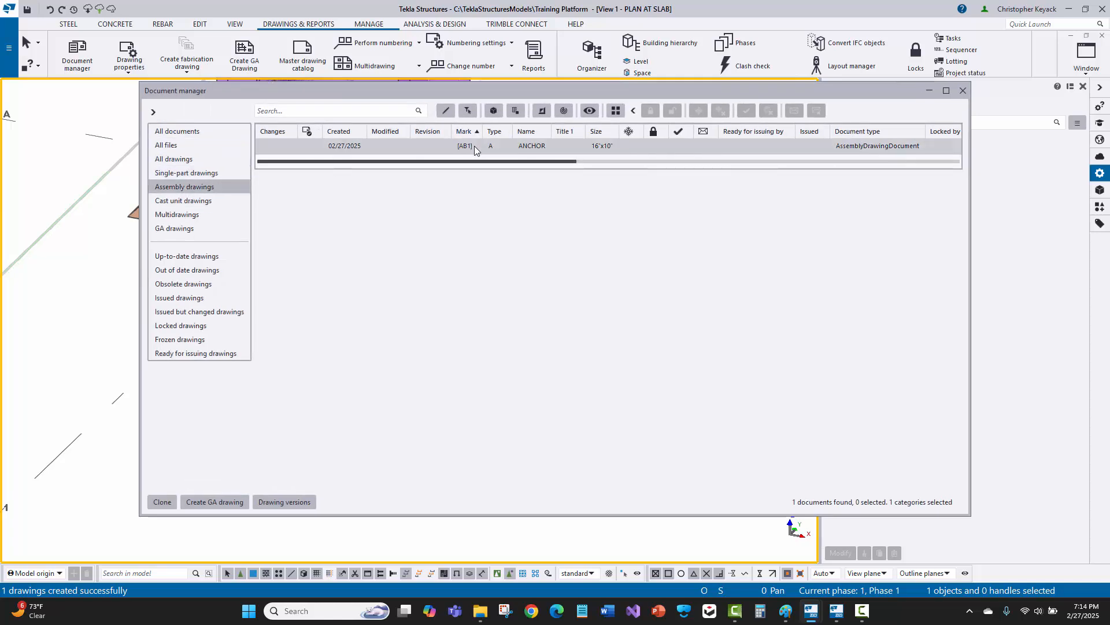
pyautogui.doubleClick(522, 147)
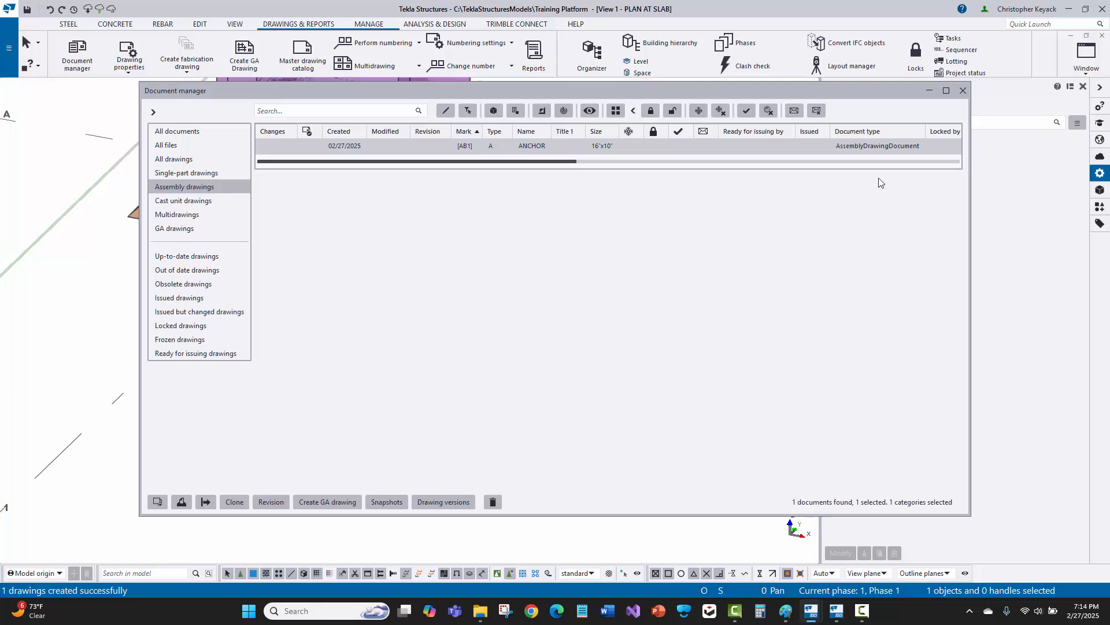
pyautogui.click(963, 93)
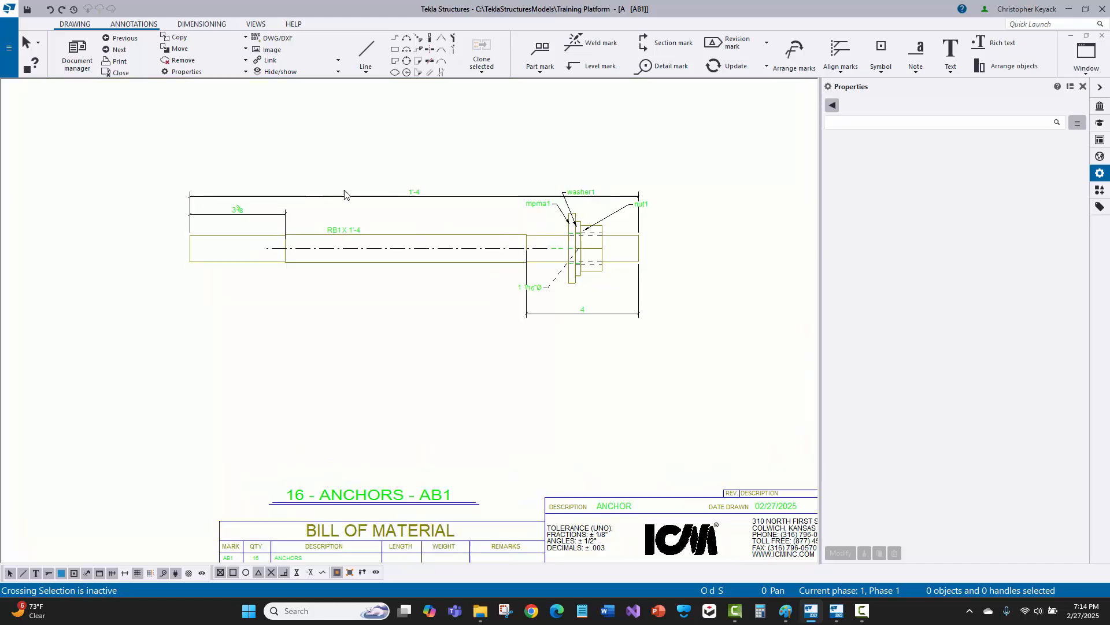
# Step: Move the overall 1'-4 dimension farther above the anchor rod and the 4" end dimension farther below it
pyautogui.click(344, 195)
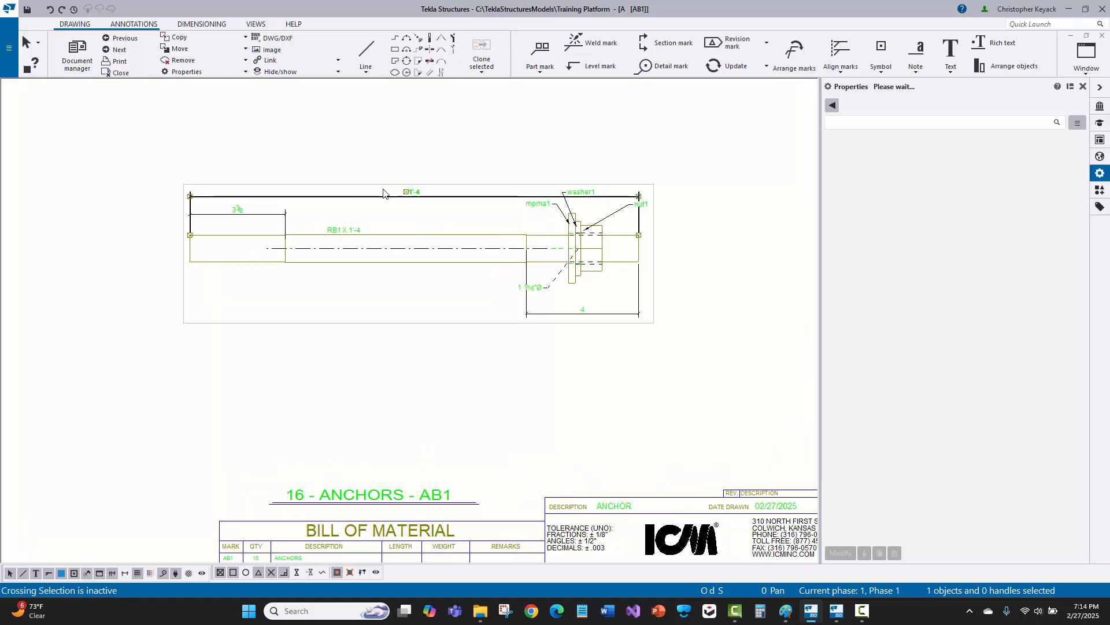
pyautogui.moveTo(371, 196); pyautogui.dragTo(356, 131)
pyautogui.scroll(3, 560, 210)
pyautogui.click(584, 399)
pyautogui.moveTo(564, 397); pyautogui.dragTo(560, 432)
pyautogui.scroll(-3, 514, 382)
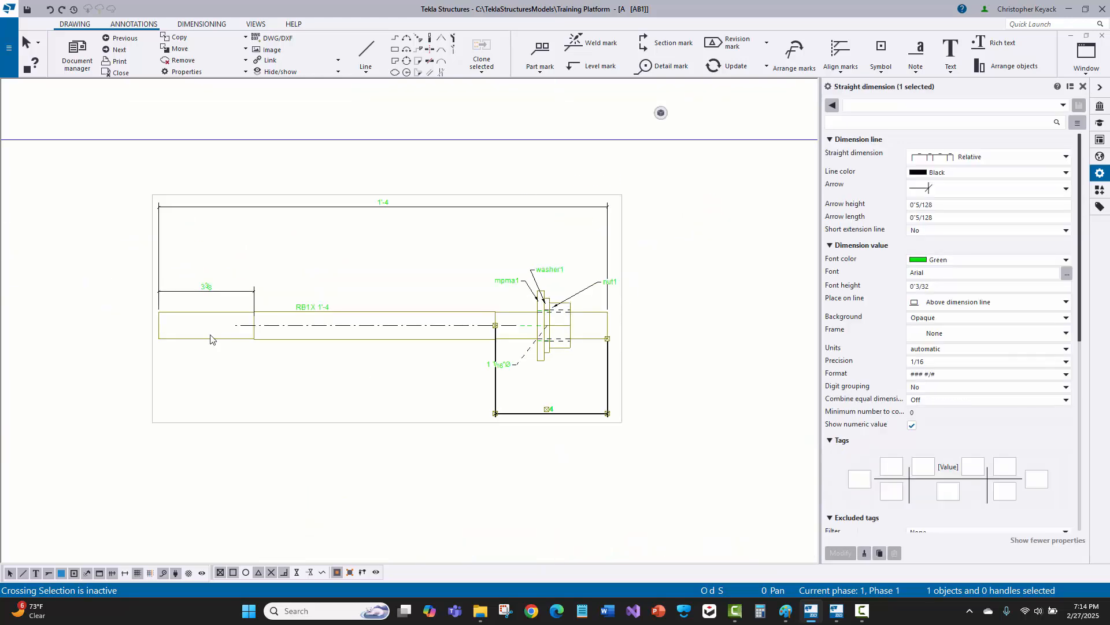
# Step: Add the tag THREAD below the dimension lines of both end dimensions on the anchor rod
pyautogui.keyDown('ctrl'); pyautogui.click(226, 292); pyautogui.keyUp('ctrl')
pyautogui.click(917, 110)
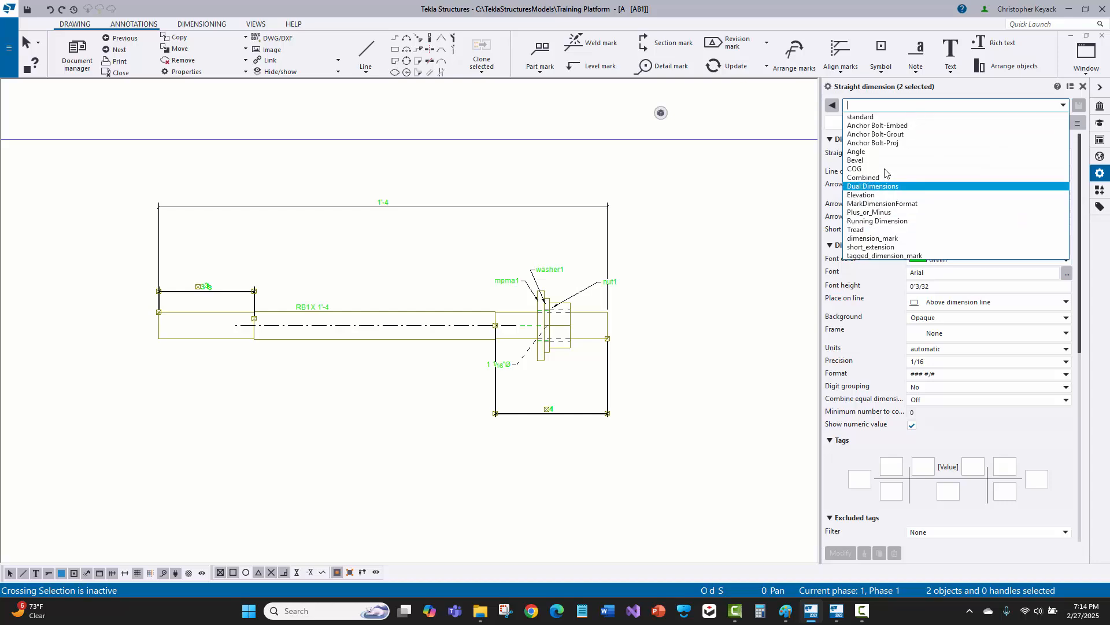
pyautogui.click(868, 110)
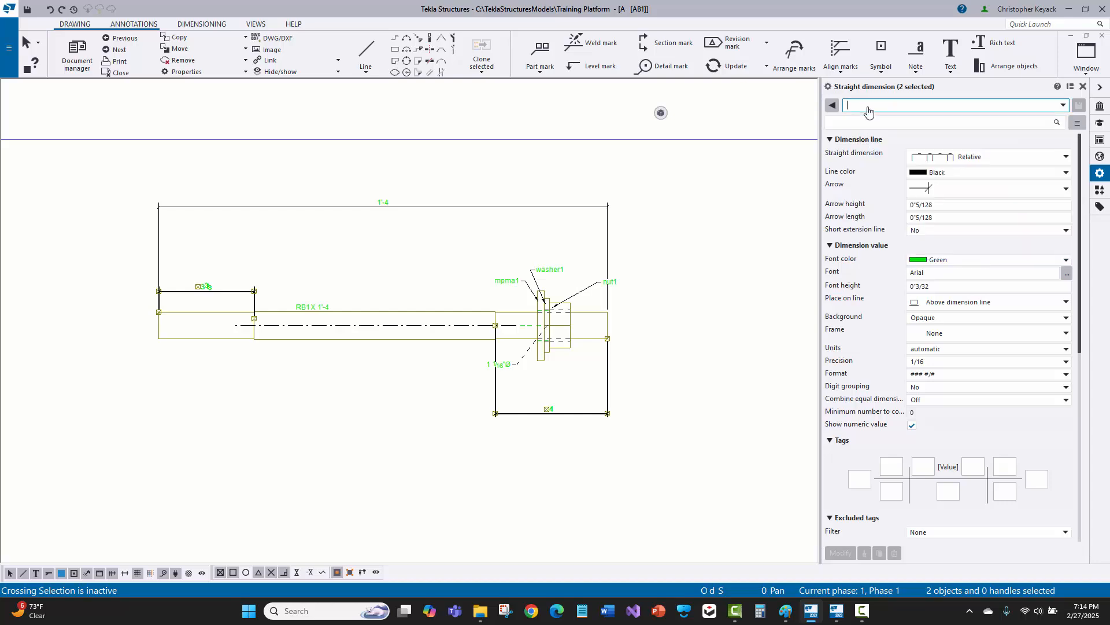
pyautogui.scroll(-3, 949, 347)
pyautogui.click(941, 382)
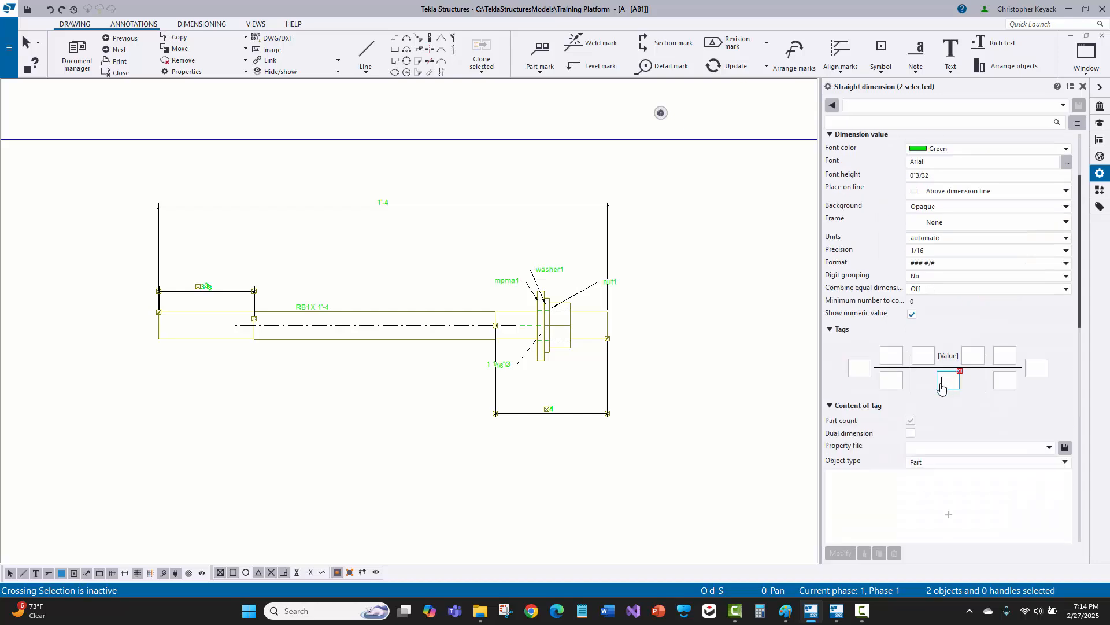
pyautogui.write('THREAD')
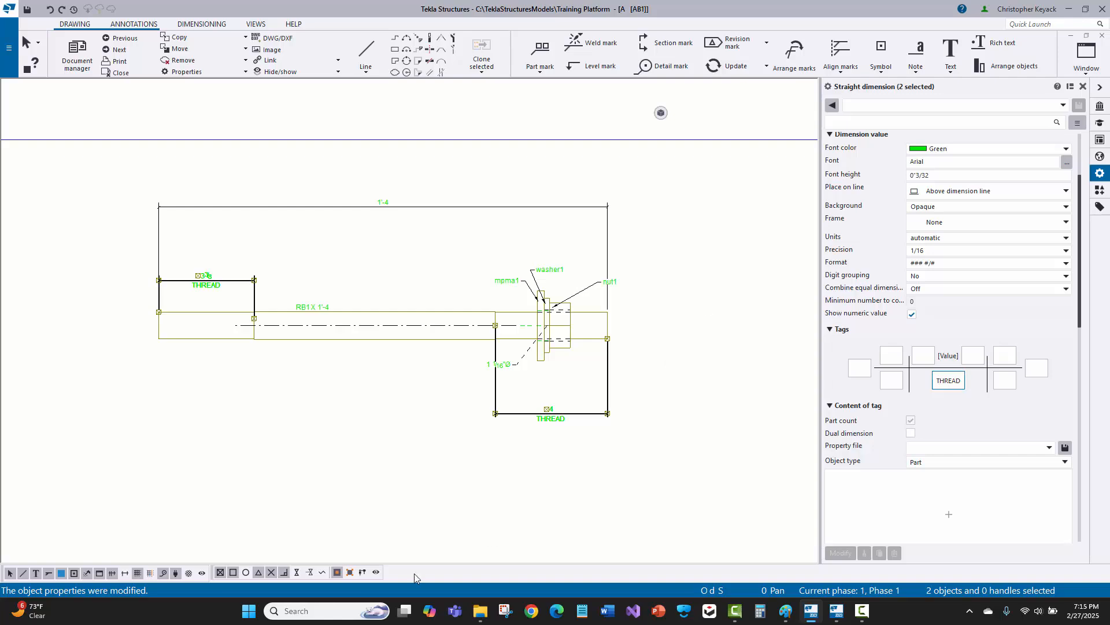
# Step: Move the hole diameter mark clear of the 4" thread dimension's extension line
pyautogui.click(418, 514)
pyautogui.scroll(1, 340, 287)
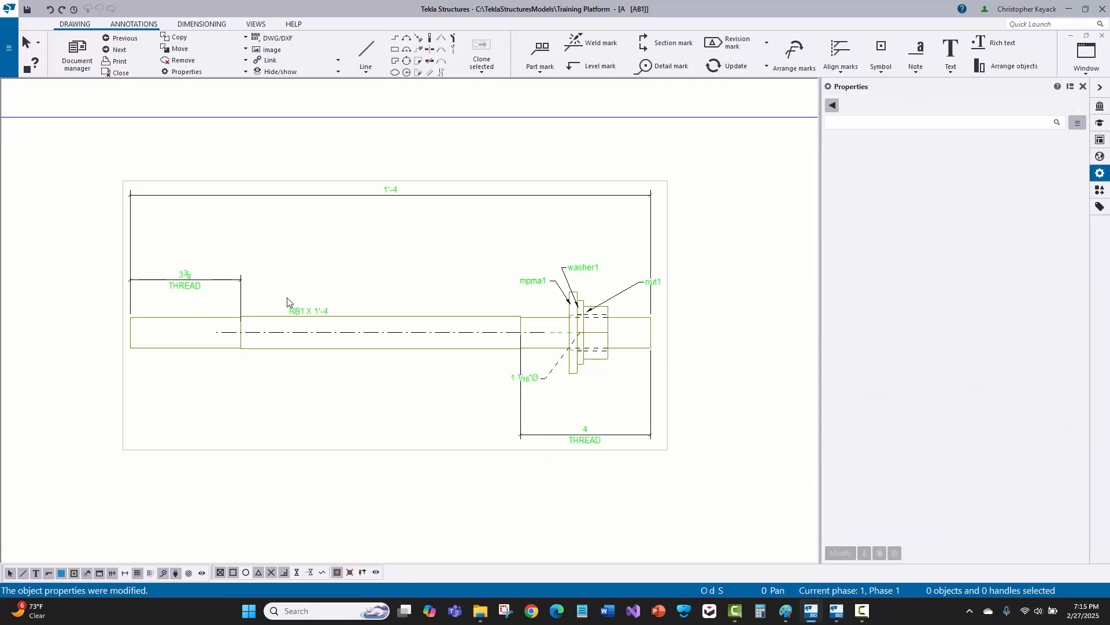
pyautogui.moveTo(530, 379); pyautogui.dragTo(487, 389)
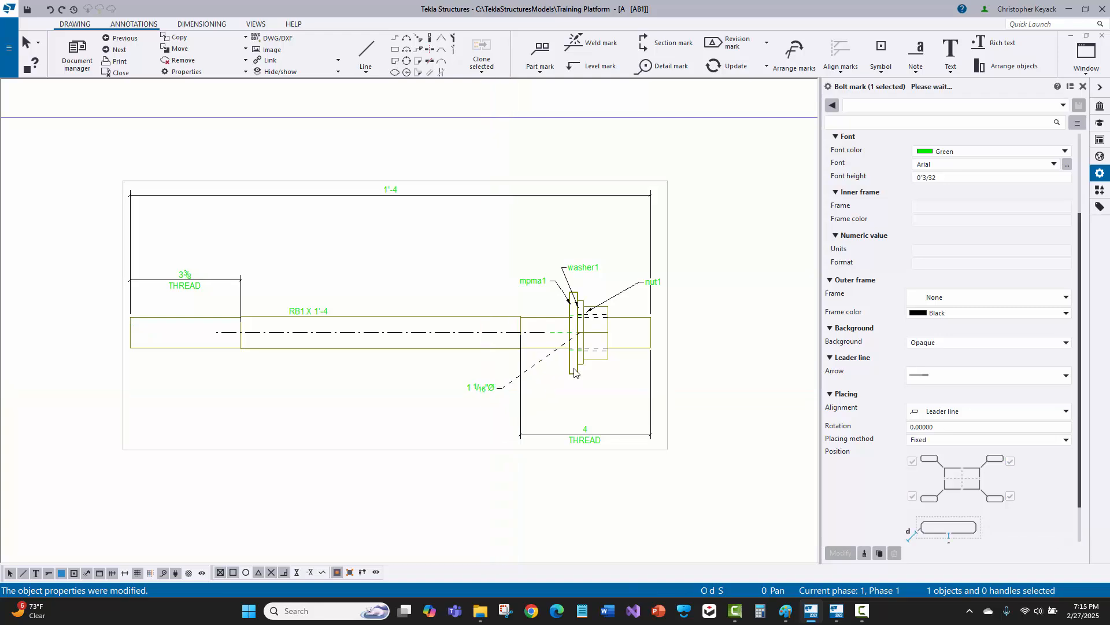
# Step: Create single-part views of the mpma1 plate washer in the anchor drawing
pyautogui.click(574, 372)
pyautogui.scroll(-1, 574, 371)
pyautogui.rightClick(570, 369)
pyautogui.moveTo(608, 437)
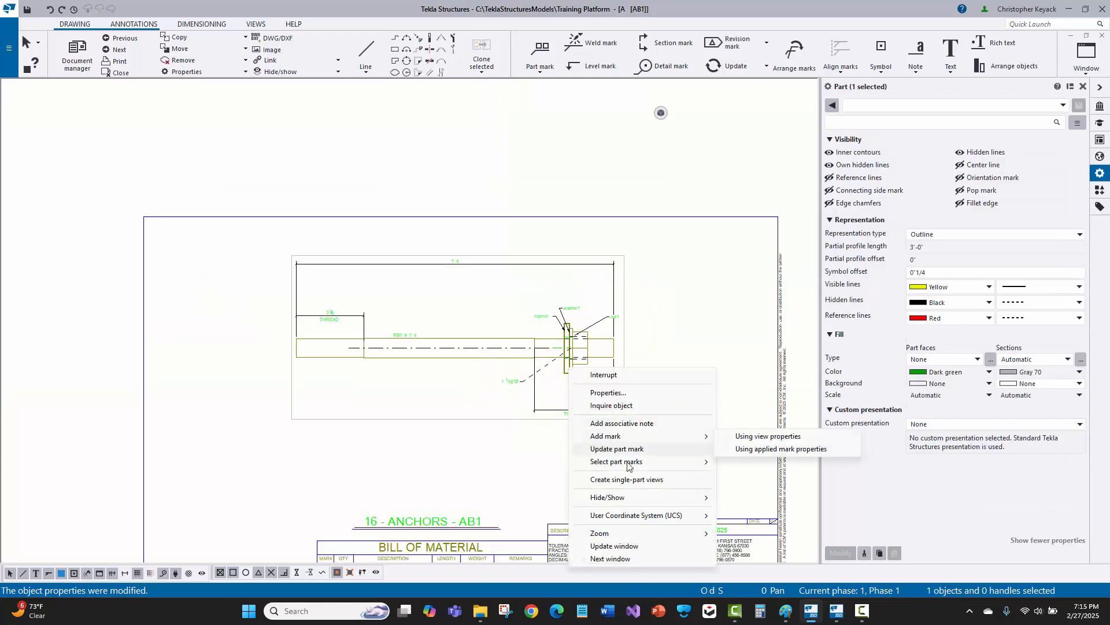
pyautogui.click(636, 480)
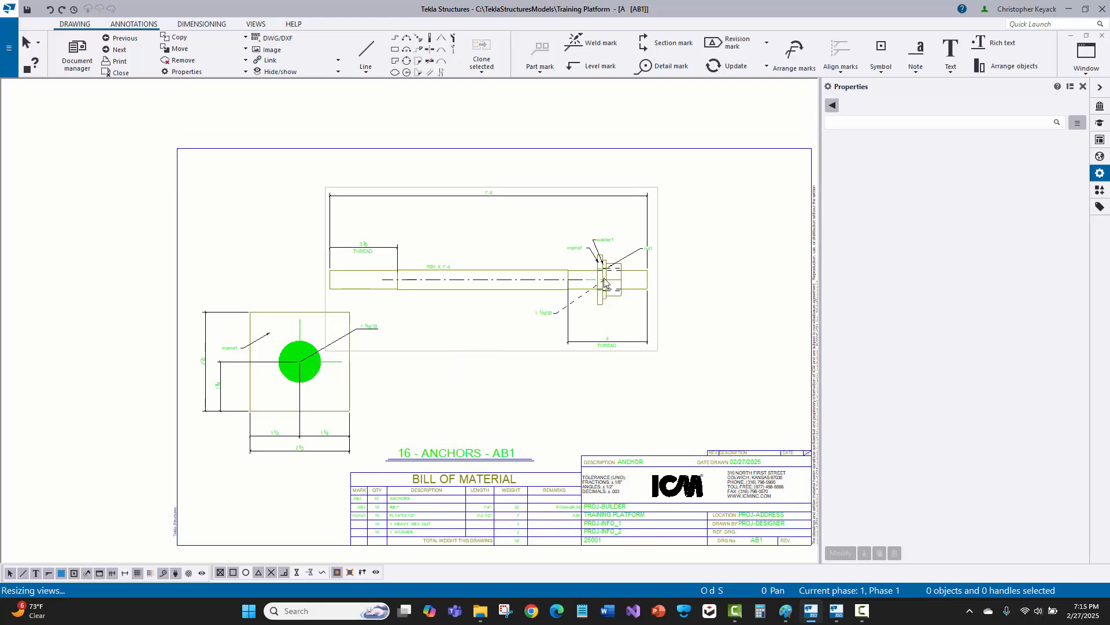
# Step: Move the nut1 part mark inward, clear of the overall dimension's extension line
pyautogui.scroll(3, 628, 246)
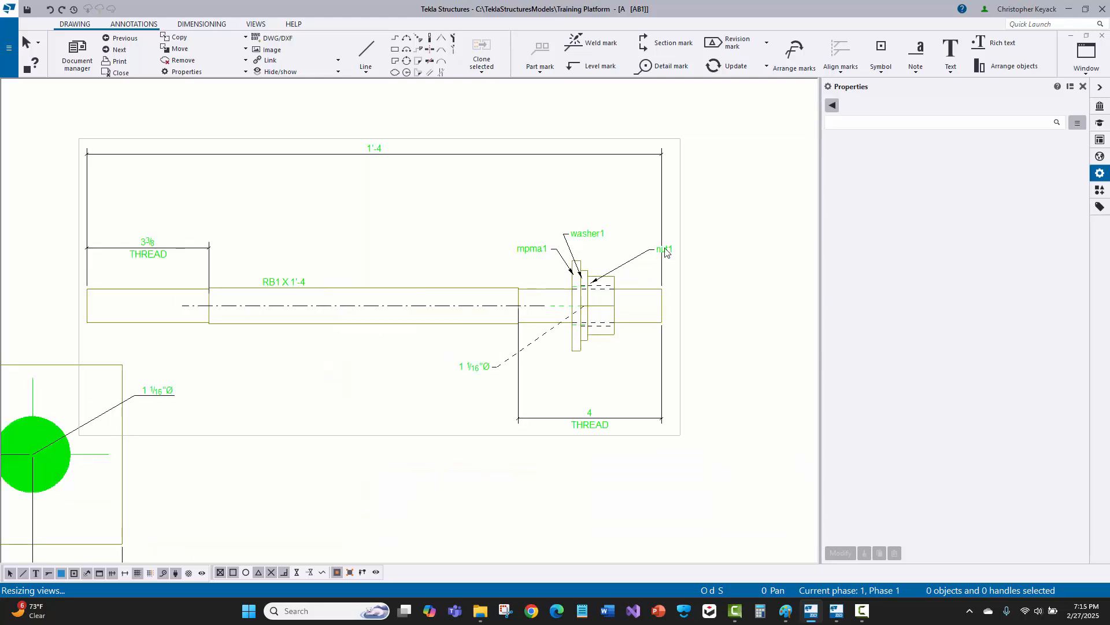
pyautogui.click(663, 249)
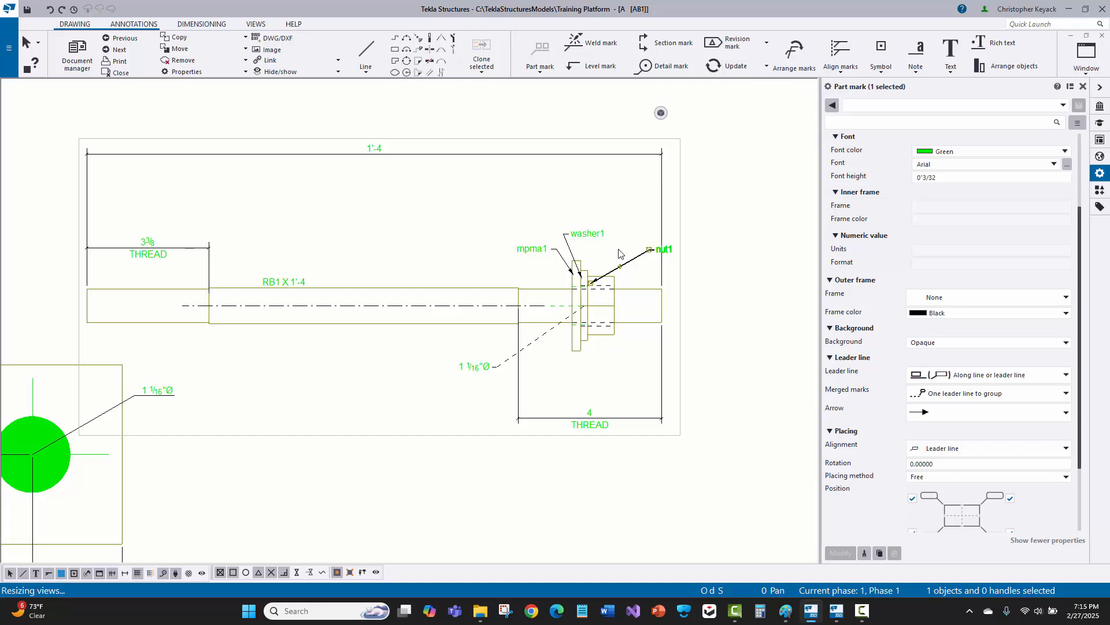
pyautogui.moveTo(661, 248); pyautogui.dragTo(638, 251)
pyautogui.scroll(-2, 605, 220)
pyautogui.click(605, 207)
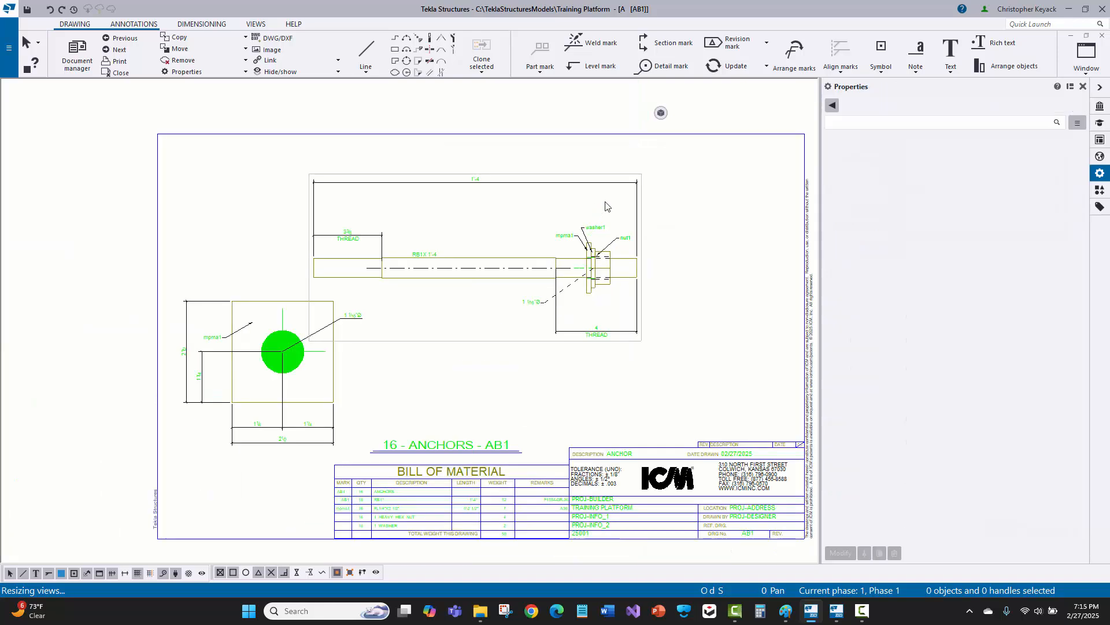
# Step: Close the anchor drawing AB1, keeping its changes and marking it ready for issuing
pyautogui.click(1102, 35)
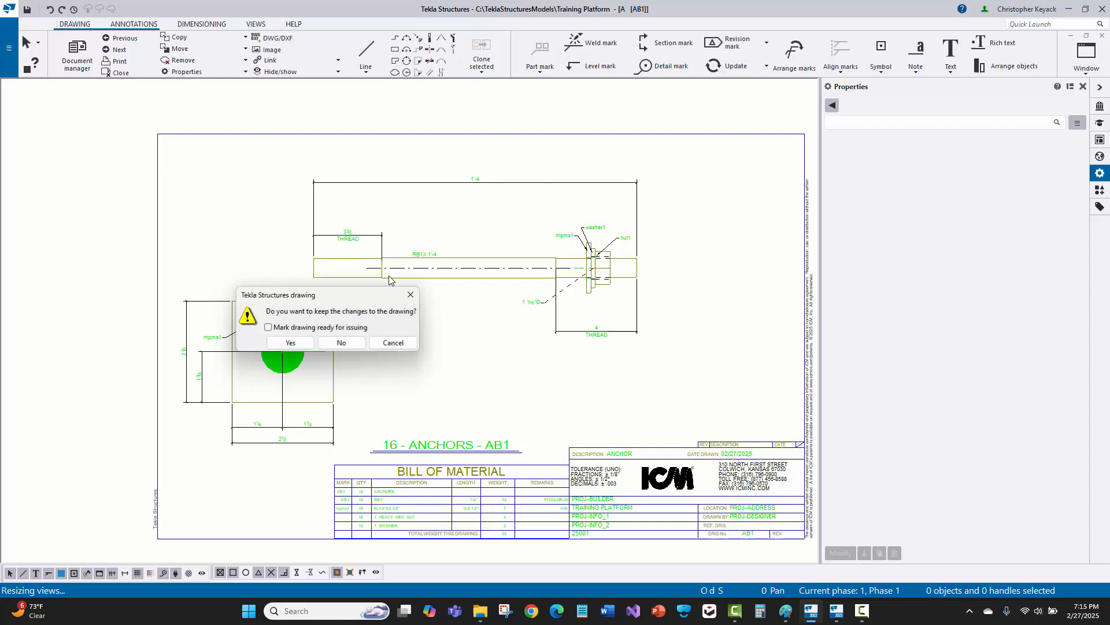
pyautogui.click(288, 328)
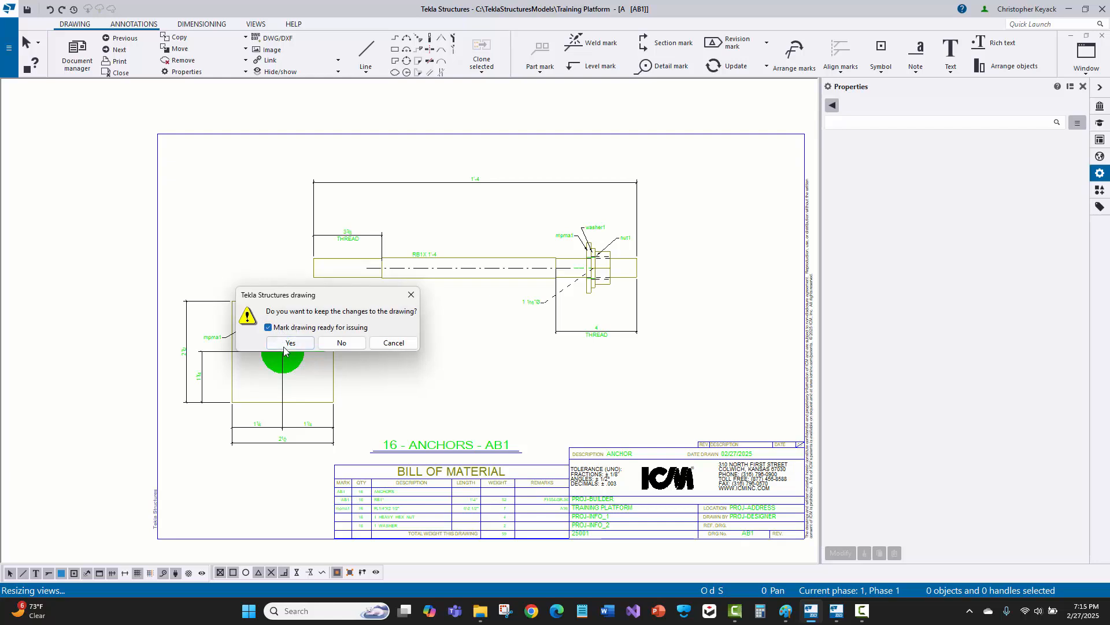
pyautogui.click(283, 344)
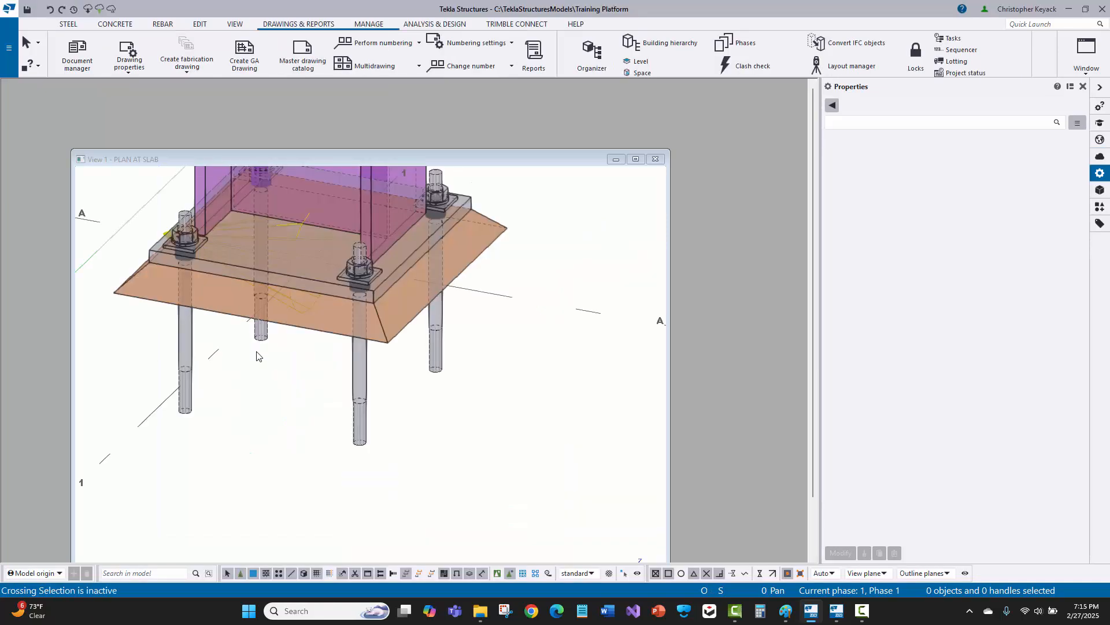
# Step: Remove the ready-for-issuing status from the AB1 anchor drawing in the document manager, restore it, and close the document manager
pyautogui.click(87, 58)
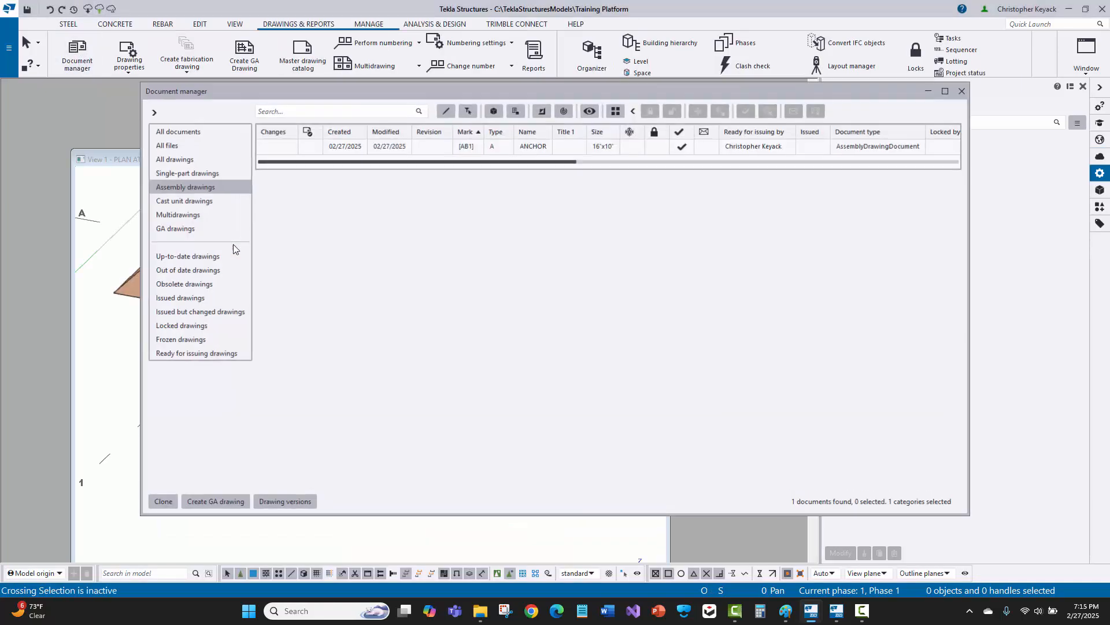
pyautogui.click(670, 154)
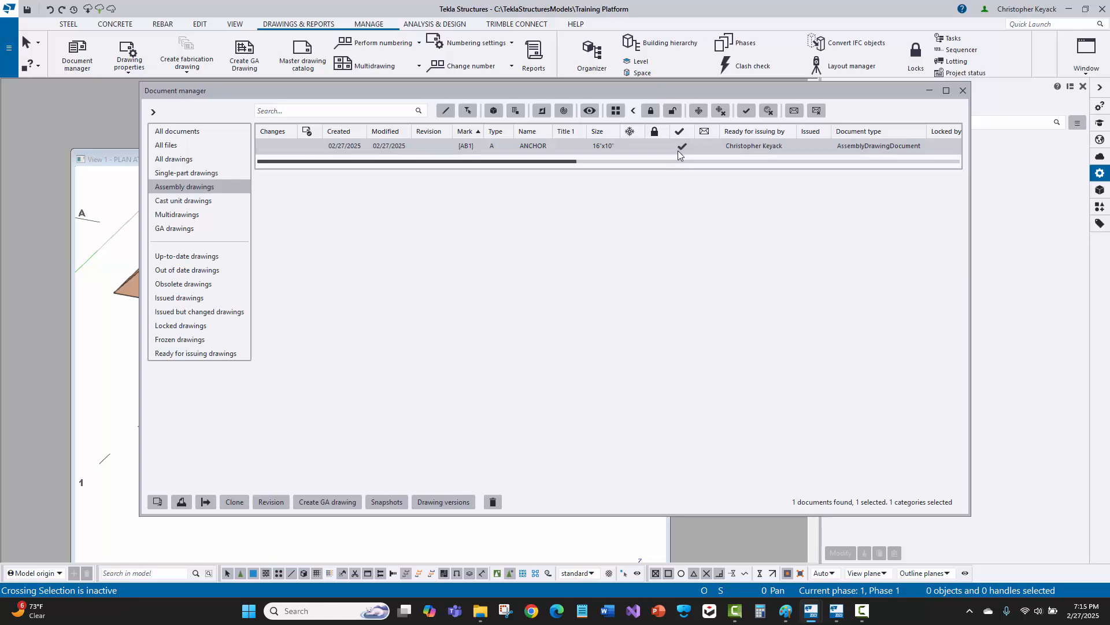
pyautogui.click(769, 111)
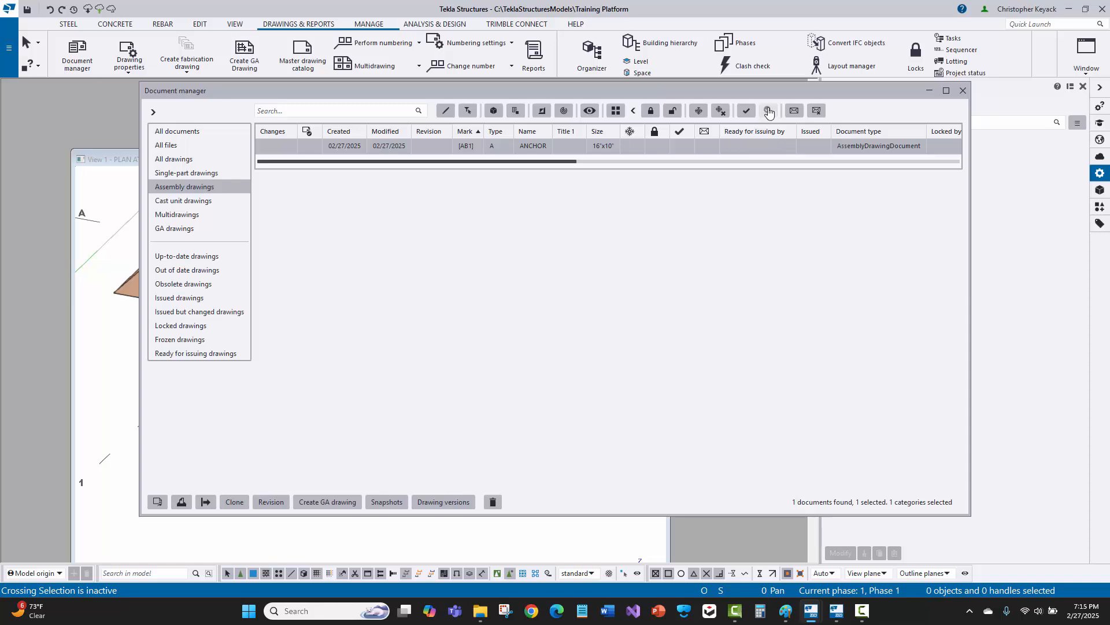
pyautogui.click(747, 111)
pyautogui.moveTo(732, 89); pyautogui.dragTo(671, 108)
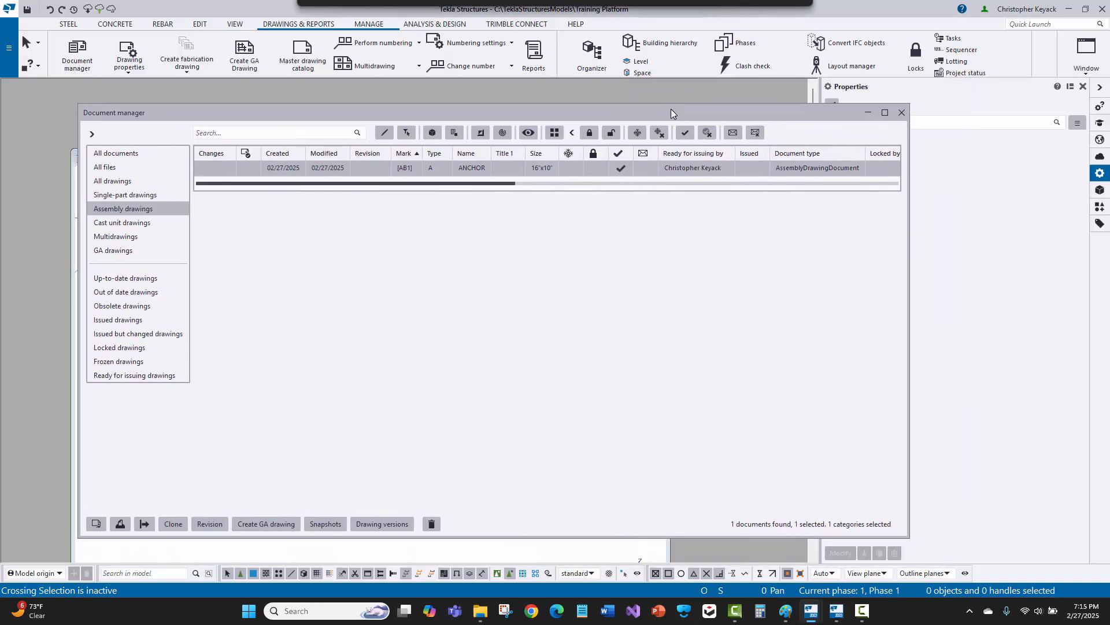
pyautogui.click(901, 114)
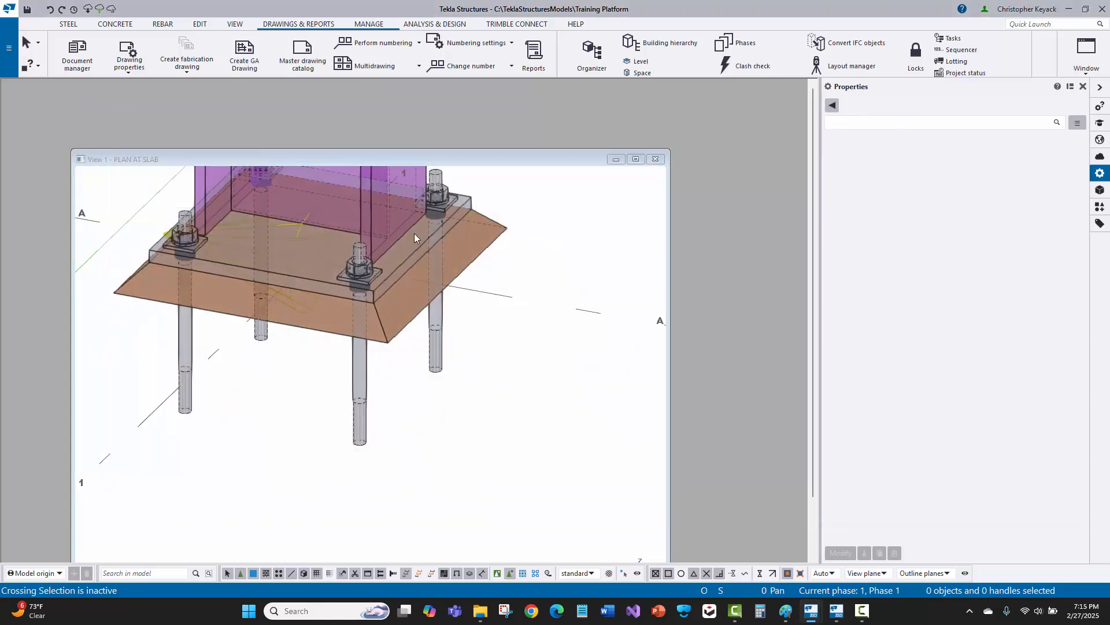
# Step: Switch the PLAN AT SLAB model view from 3D to plan orientation and enlarge it to fill the workspace
pyautogui.scroll(-5, 393, 278)
pyautogui.scroll(5, 405, 300)
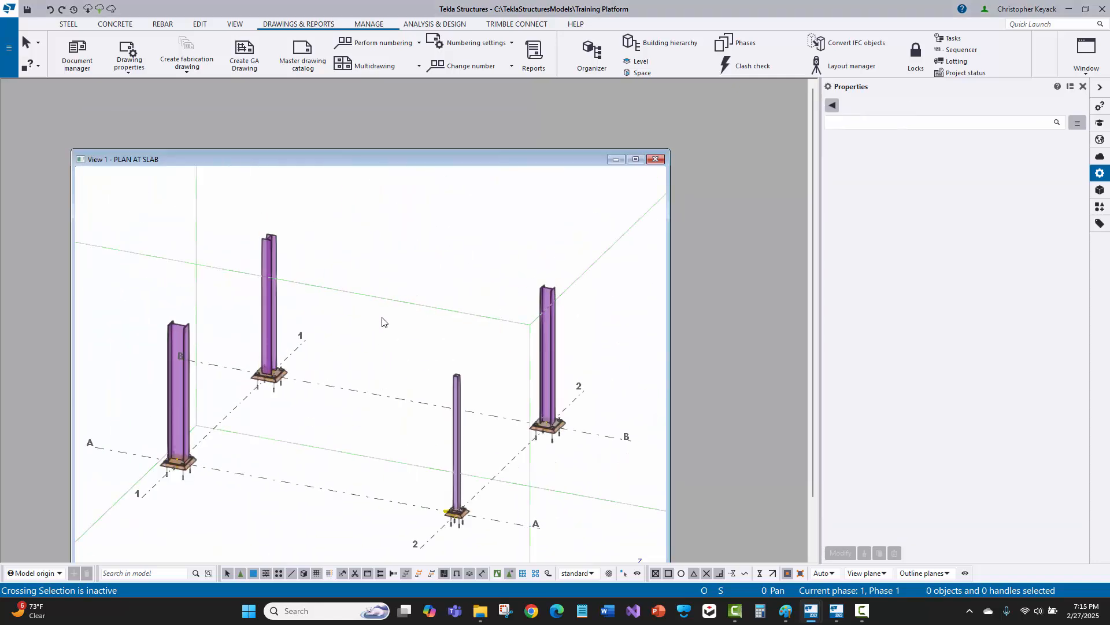
pyautogui.hotkey('ctrl', 'p')
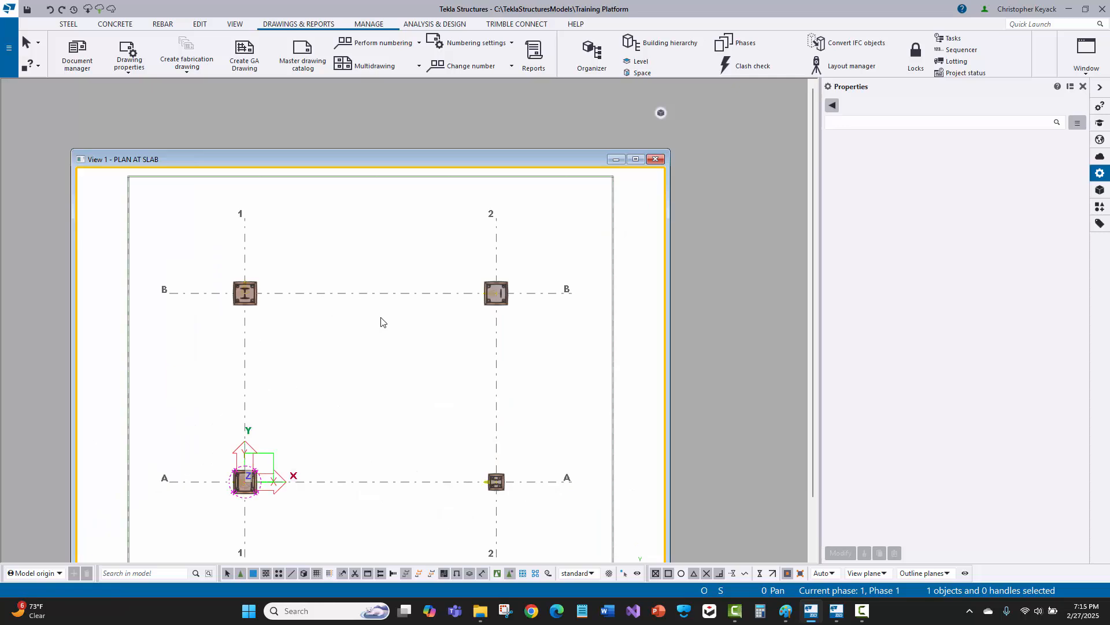
pyautogui.scroll(2, 347, 324)
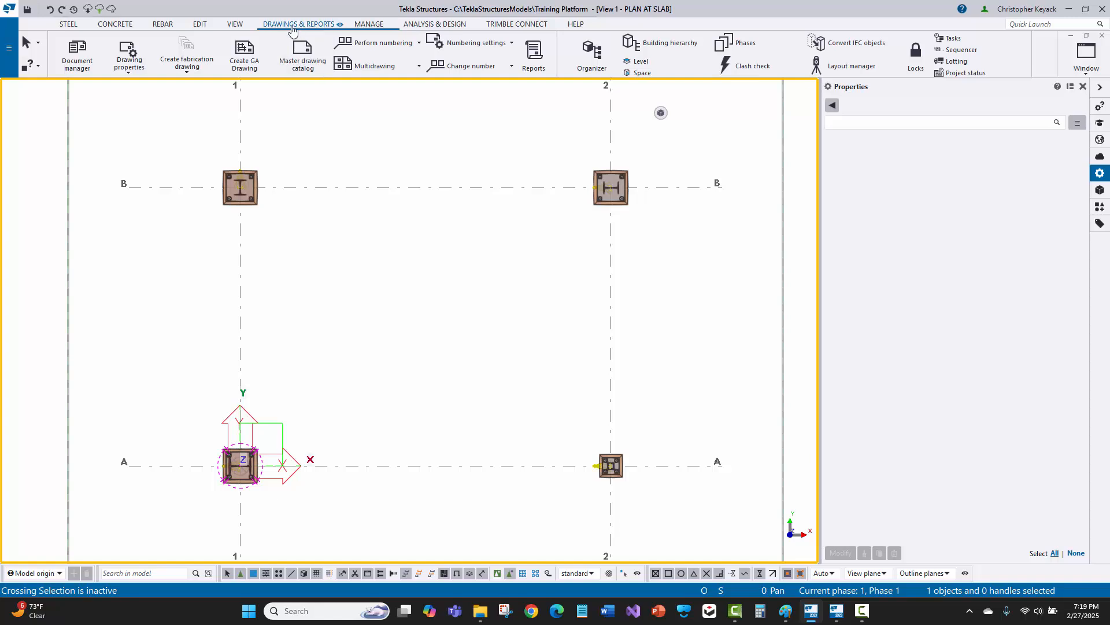
# Step: Set up a general arrangement drawing of PLAN AT SLAB and load the Anchor_Plan-With_Details drawing properties
pyautogui.click(259, 53)
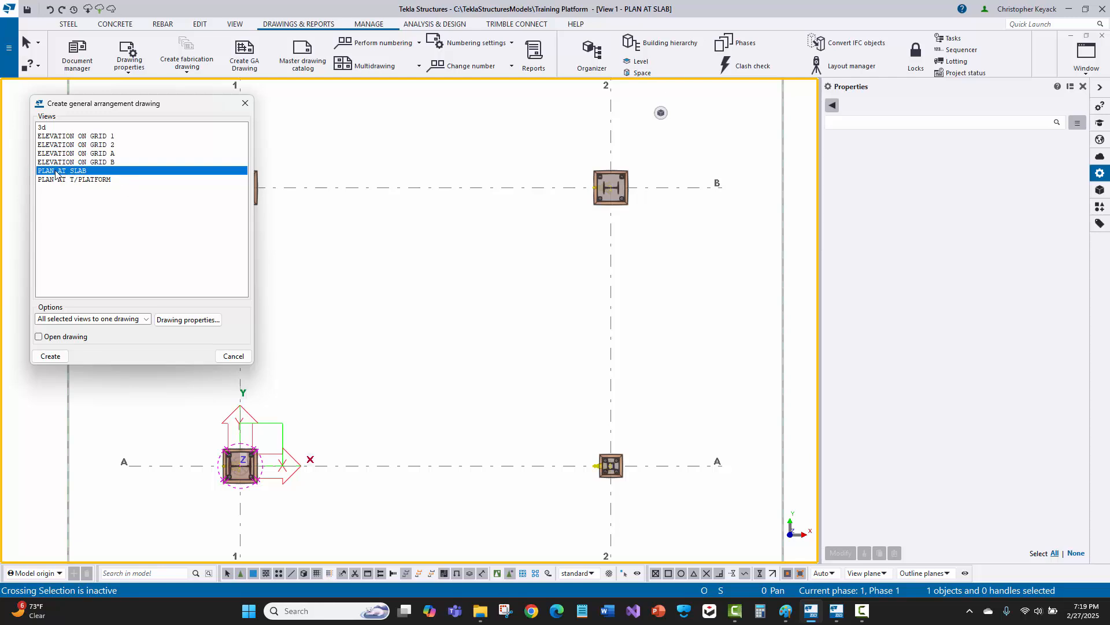
pyautogui.click(171, 320)
pyautogui.click(373, 107)
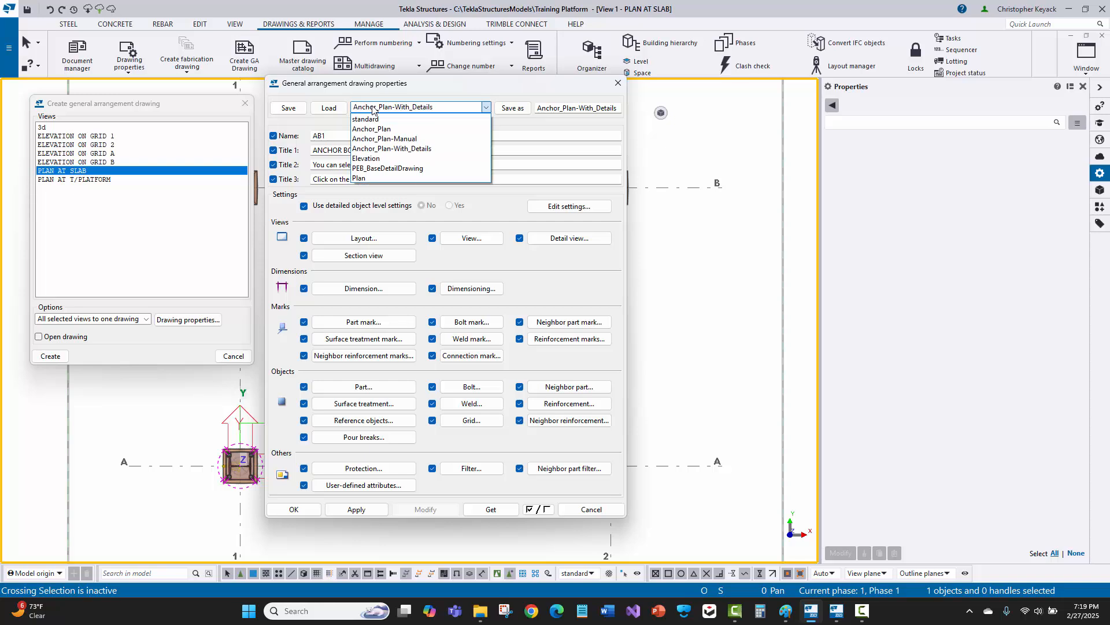
pyautogui.click(385, 149)
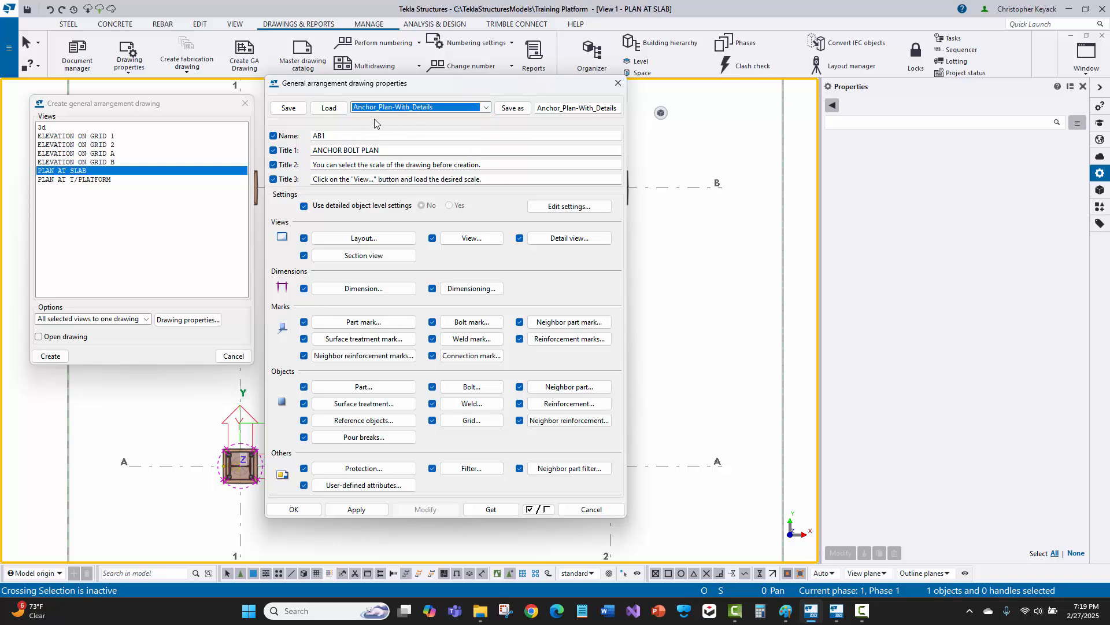
pyautogui.click(334, 109)
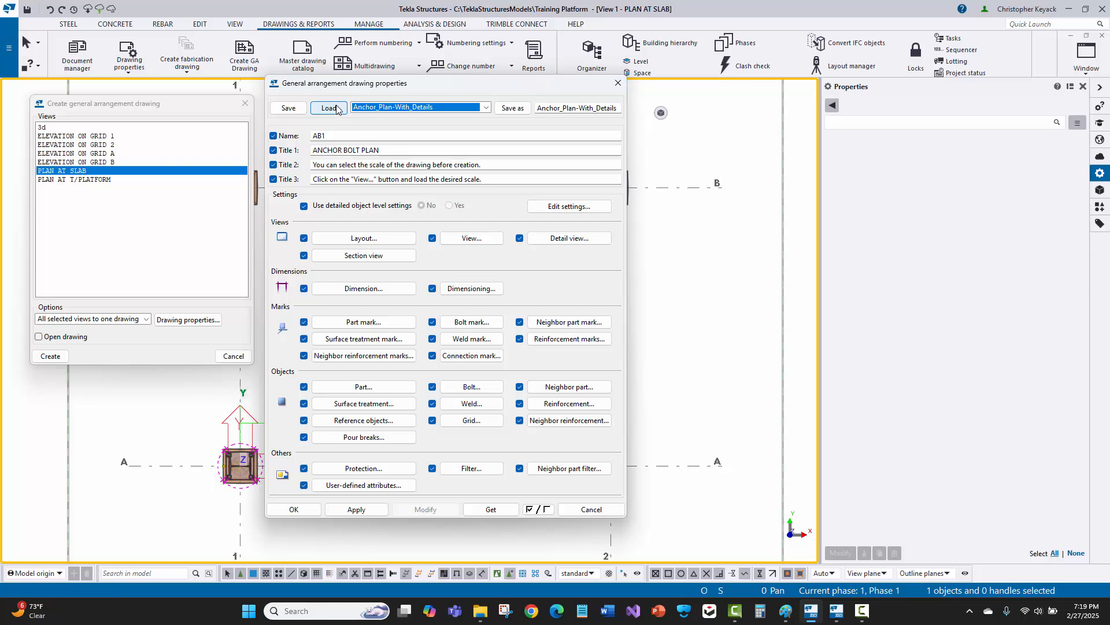
pyautogui.click(333, 109)
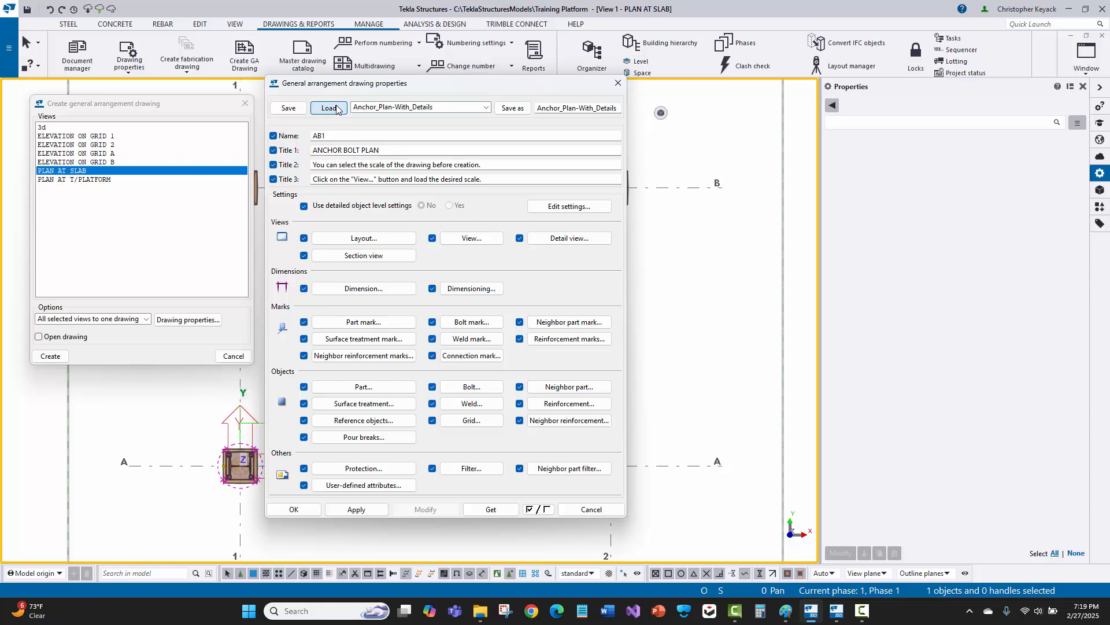
# Step: Set the anchor bolt plan's detail view scale to 12, accept the properties, and create and open the general arrangement drawing
pyautogui.click(460, 239)
pyautogui.click(737, 154)
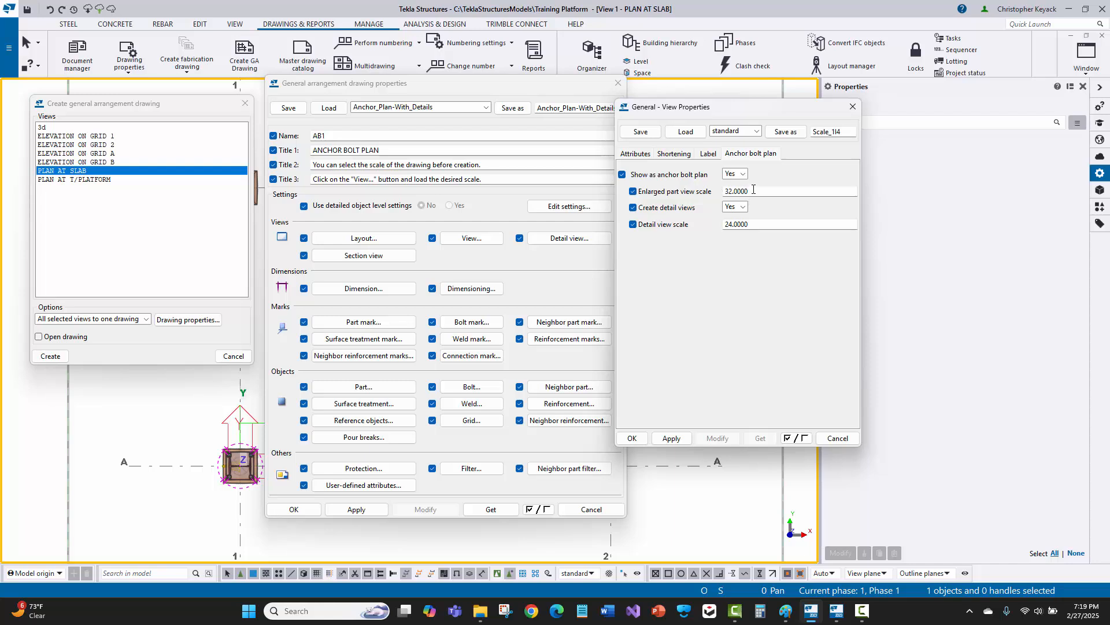
pyautogui.doubleClick(753, 228)
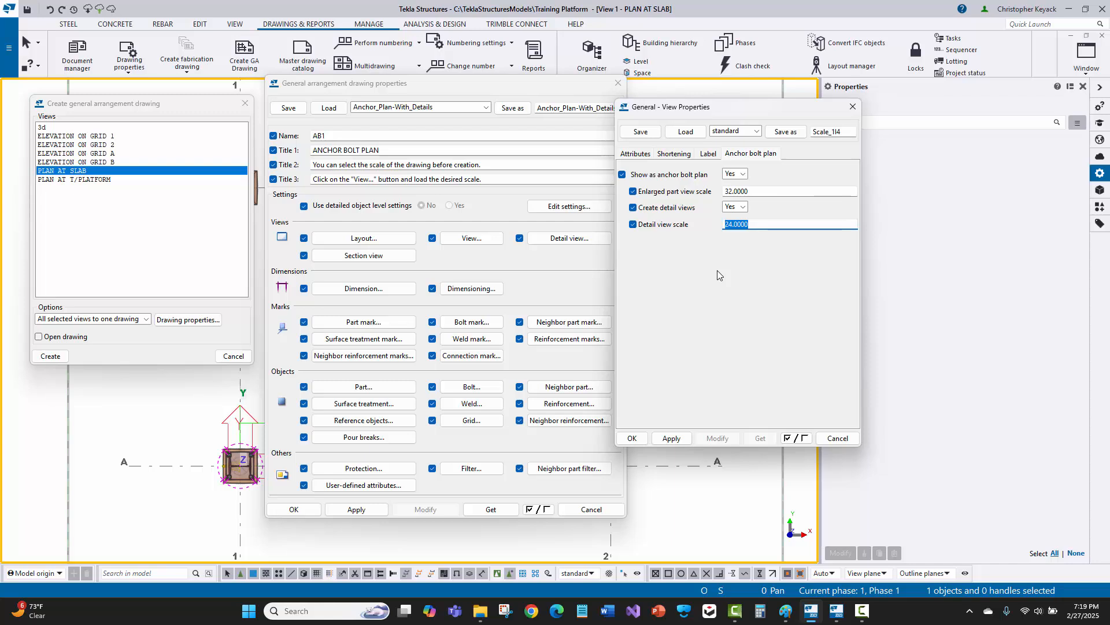
pyautogui.write('12')
pyautogui.click(671, 438)
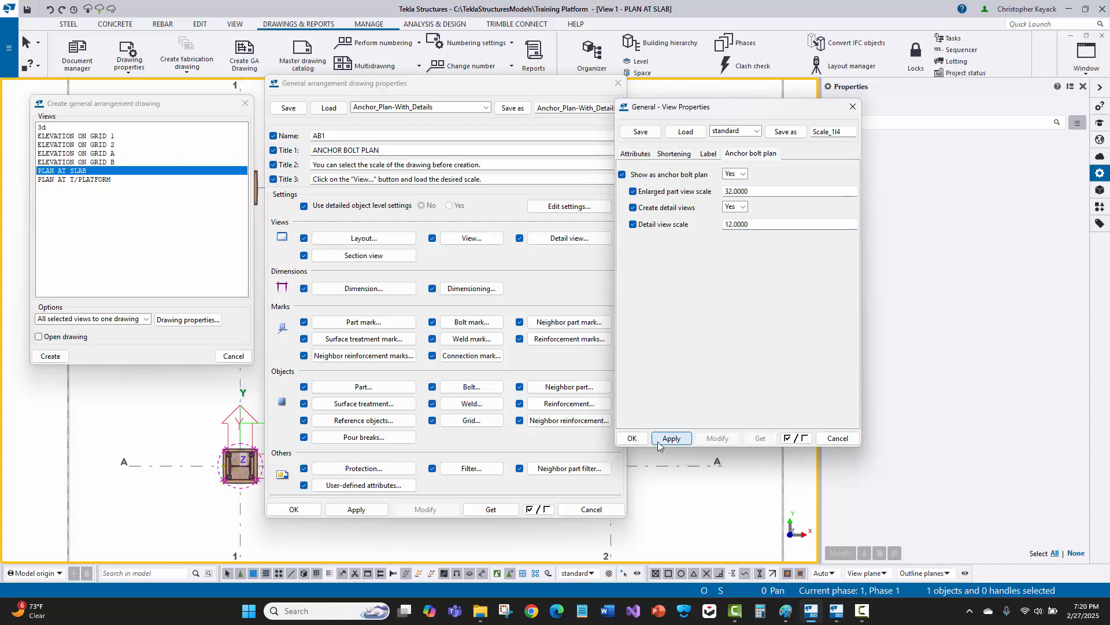
pyautogui.click(632, 438)
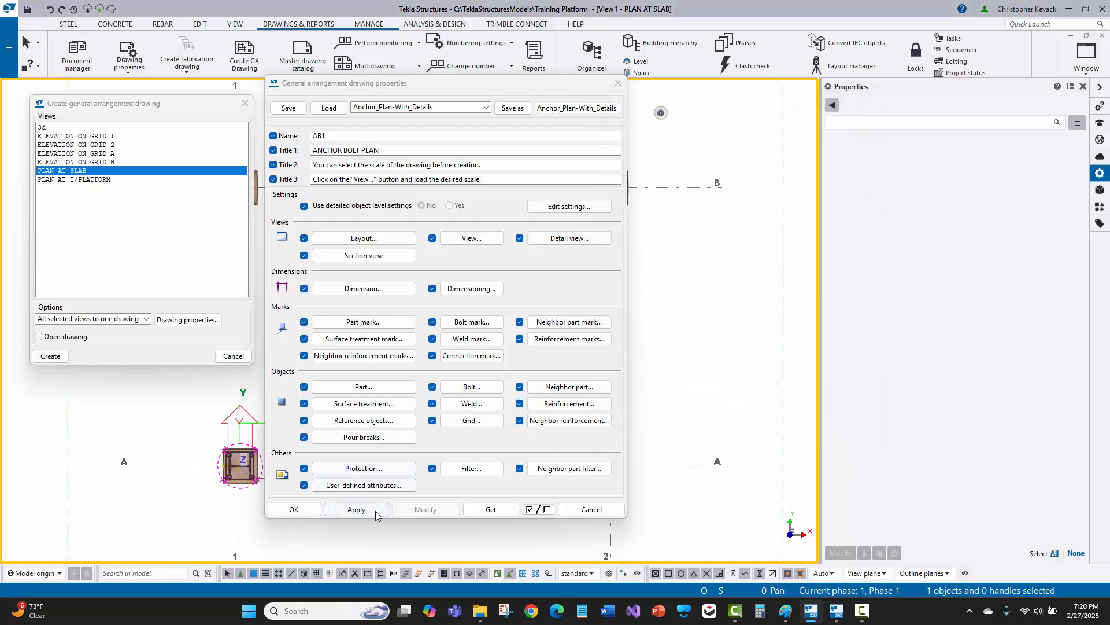
pyautogui.click(350, 509)
pyautogui.click(293, 509)
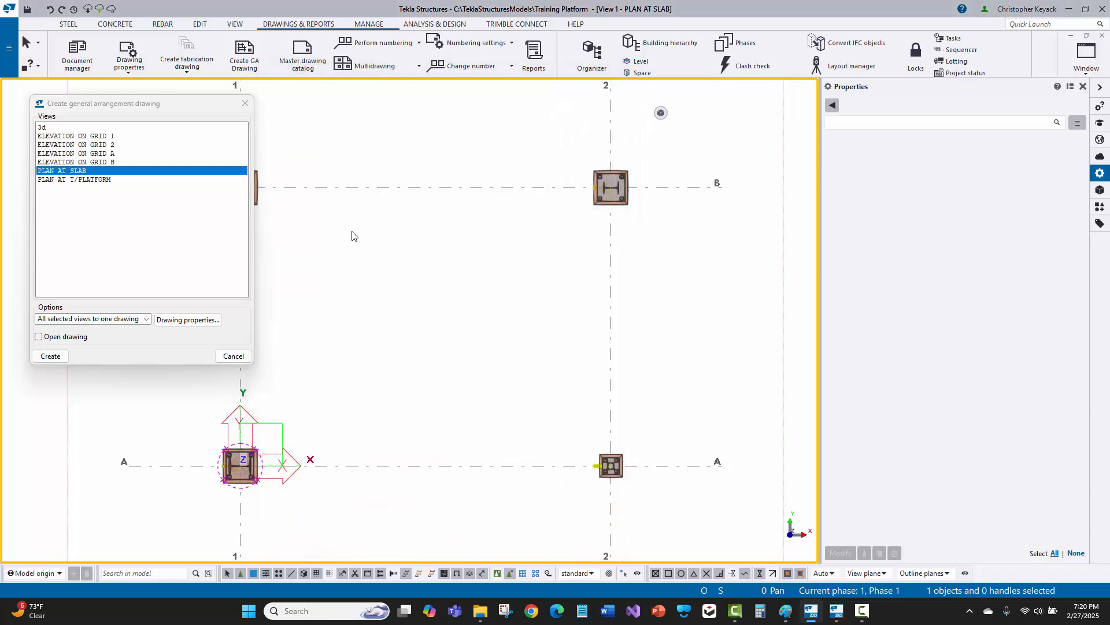
pyautogui.click(55, 340)
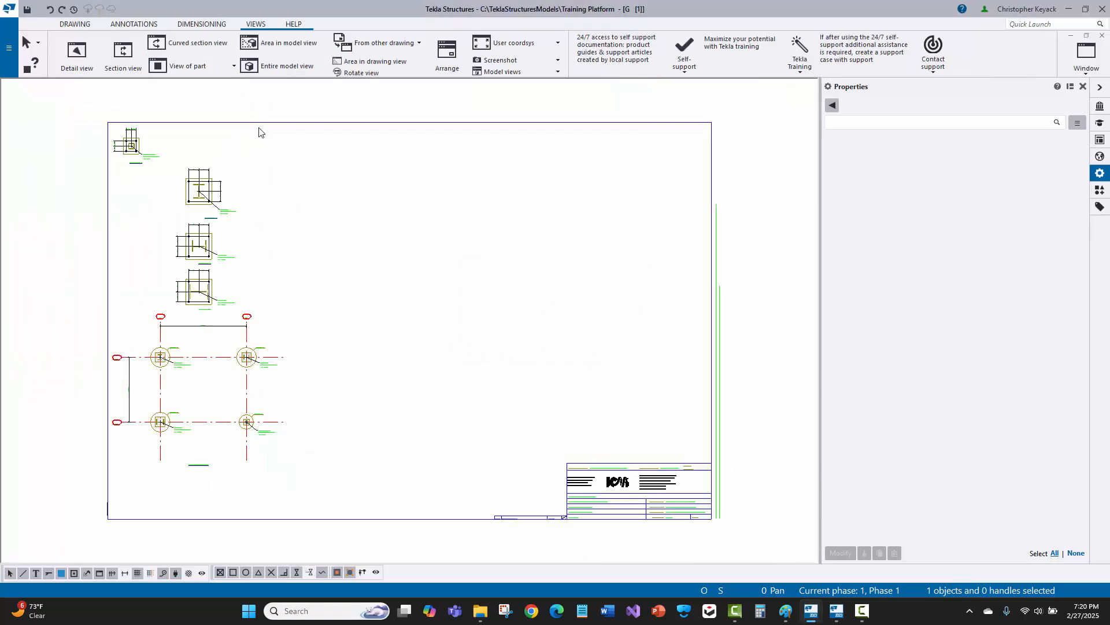
# Step: Arrange the Detail B, C and D views in a row beside Detail A along the sheet's upper edge
pyautogui.scroll(4, 171, 181)
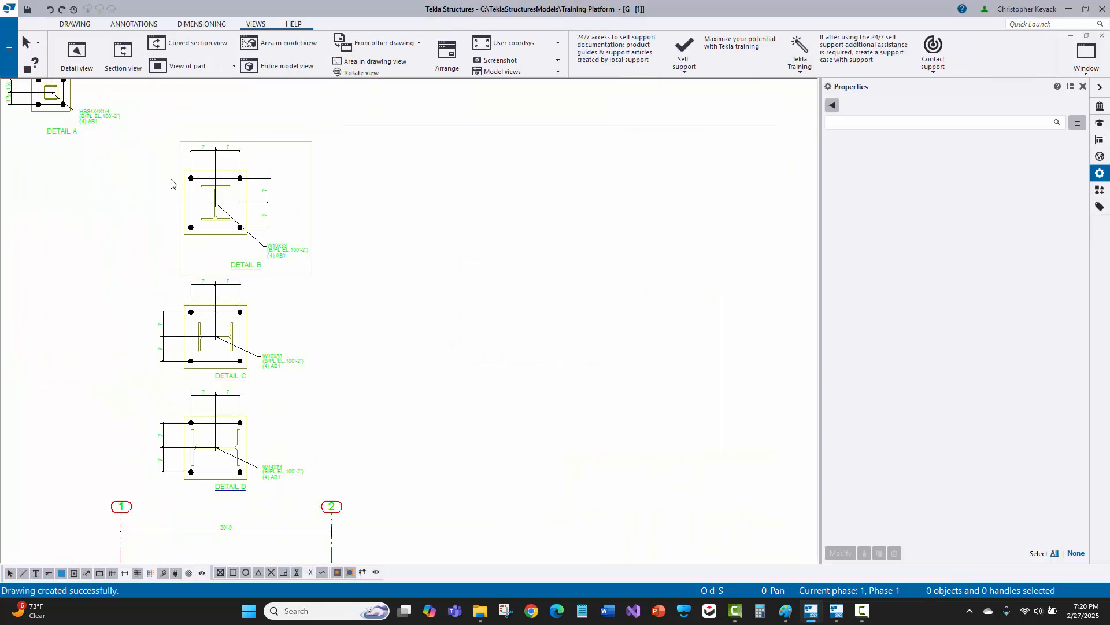
pyautogui.click(387, 205)
pyautogui.moveTo(386, 205); pyautogui.dragTo(346, 107)
pyautogui.click(383, 344)
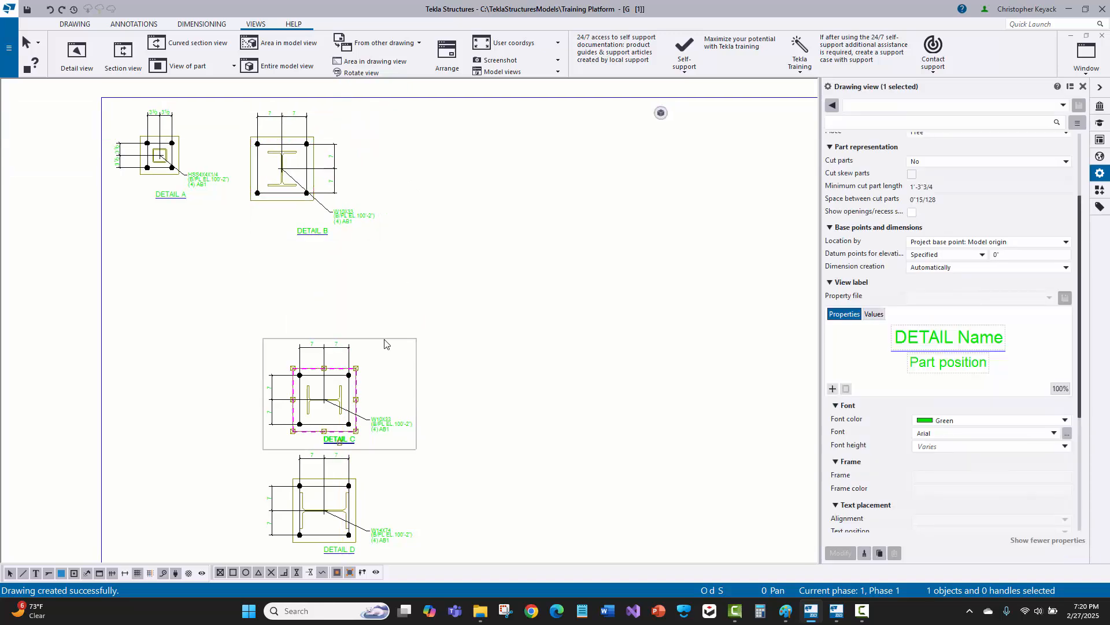
pyautogui.moveTo(383, 345); pyautogui.dragTo(517, 119)
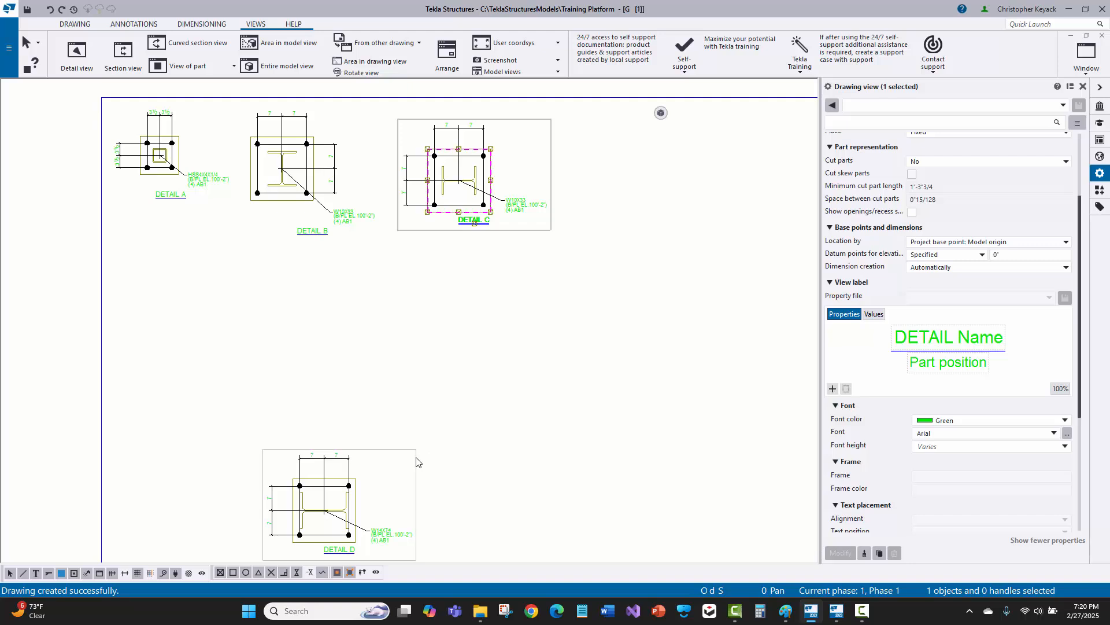
pyautogui.click(416, 472)
pyautogui.moveTo(416, 472)
pyautogui.mouseDown()
pyautogui.moveTo(724, 188)
pyautogui.moveTo(731, 119)
pyautogui.moveTo(724, 132)
pyautogui.mouseUp()
# Step: Move the anchor bolt plan view up and to the right on the sheet, below the row of details
pyautogui.scroll(-3, 528, 417)
pyautogui.moveTo(524, 414); pyautogui.dragTo(500, 322, button='middle')
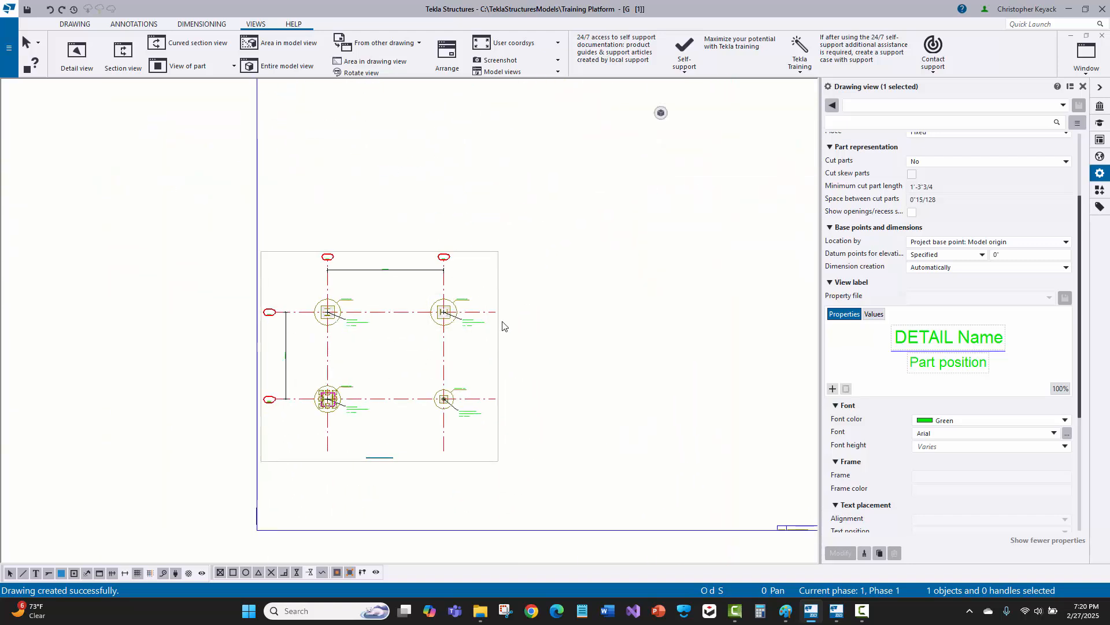
pyautogui.click(498, 377)
pyautogui.moveTo(501, 376); pyautogui.dragTo(569, 230)
# Step: Select the enlarged column base views at DET. C and DET. B in turn to check them, and clear the selection
pyautogui.moveTo(560, 250); pyautogui.dragTo(581, 466, button='middle')
pyautogui.scroll(5, 549, 398)
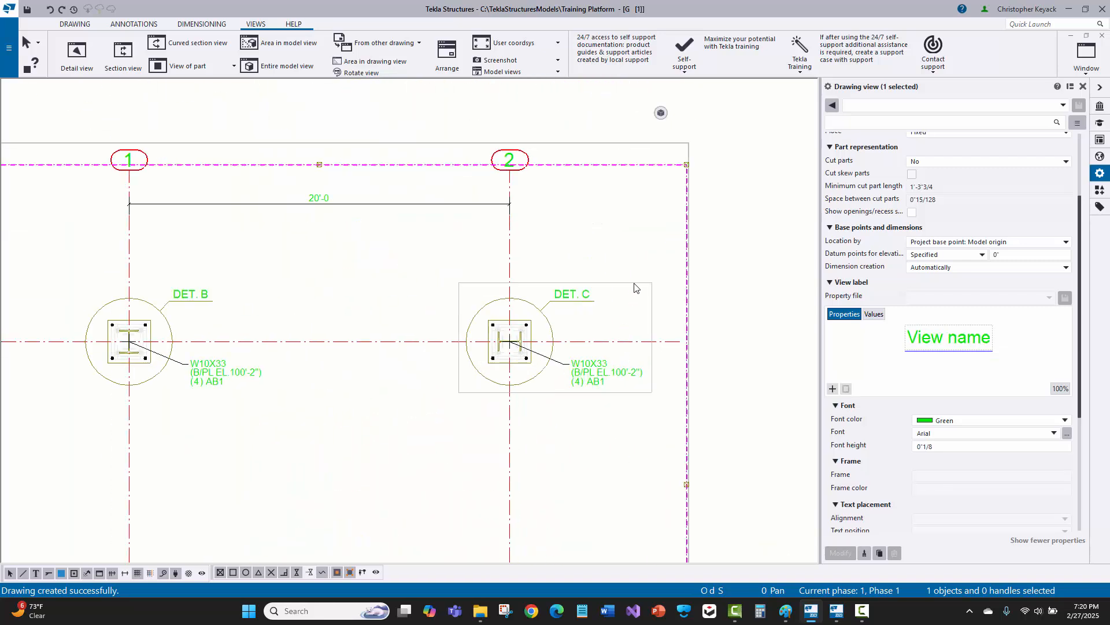
pyautogui.click(635, 287)
pyautogui.click(258, 291)
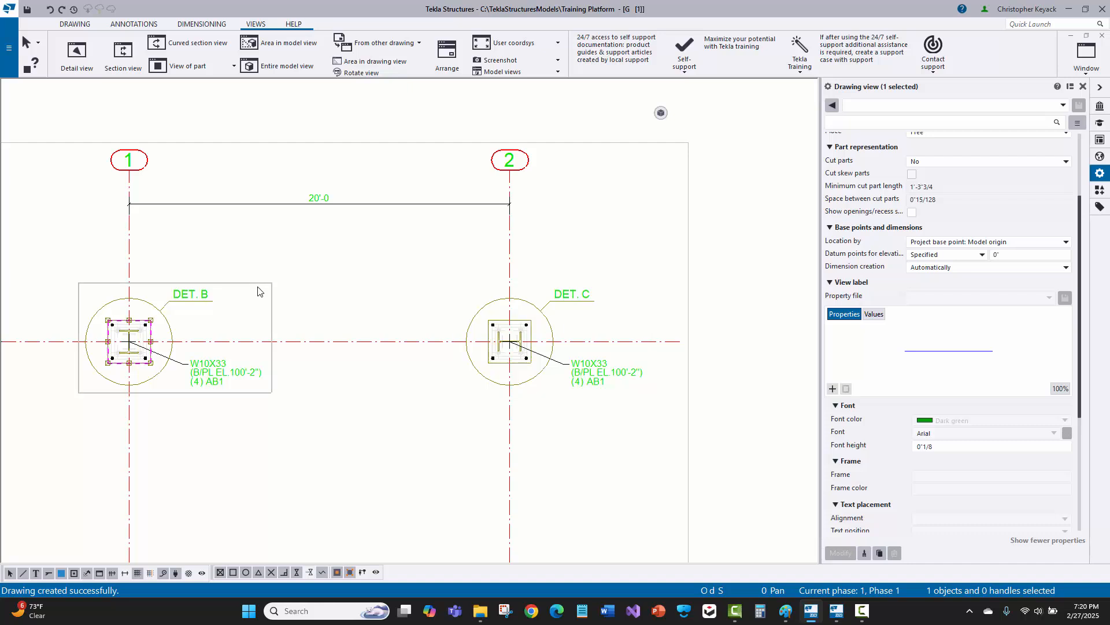
pyautogui.scroll(-3, 315, 411)
pyautogui.click(313, 404)
# Step: Examine the enlarged column base view at DET. B, comparing its anchors and base plate with the faint true-scale geometry beneath
pyautogui.scroll(4, 313, 404)
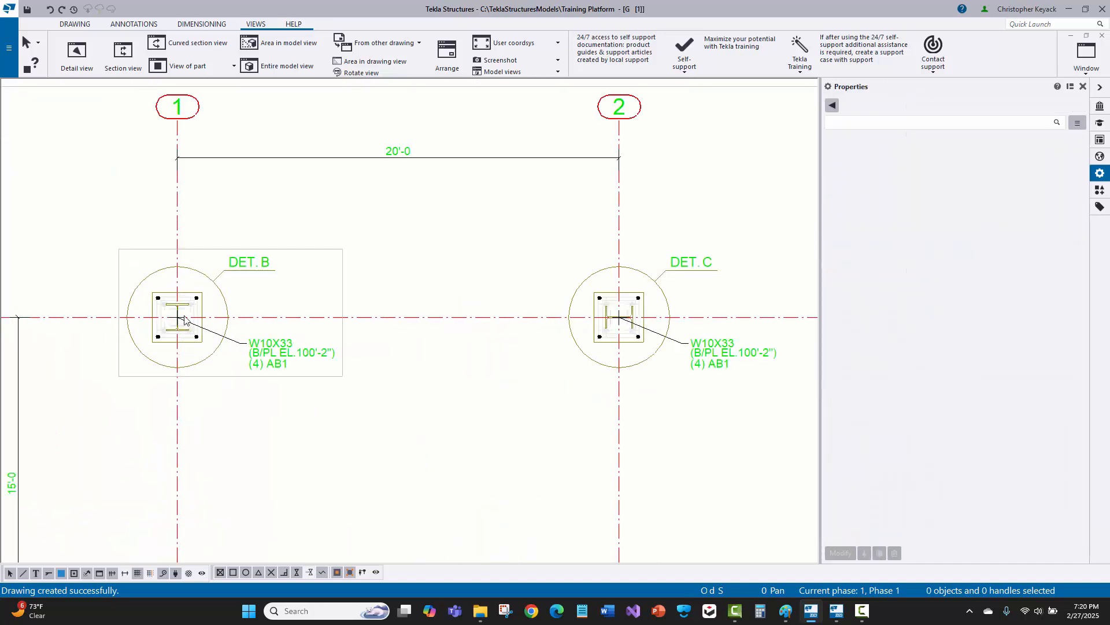
pyautogui.scroll(-1, 184, 319)
pyautogui.scroll(8, 168, 318)
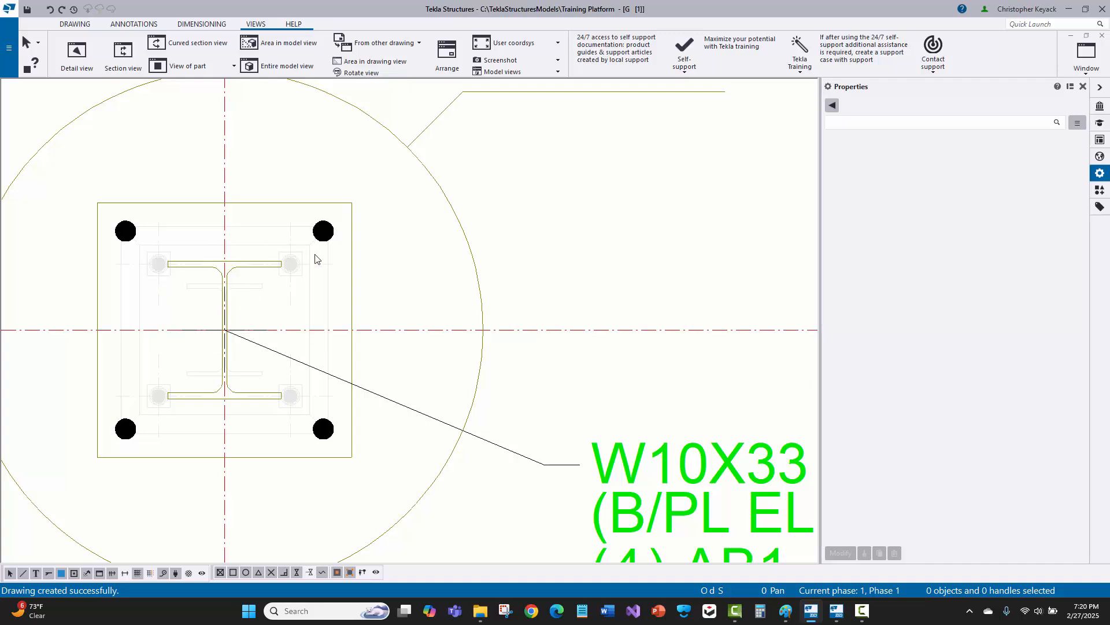
pyautogui.scroll(-4, 248, 280)
pyautogui.scroll(2, 227, 288)
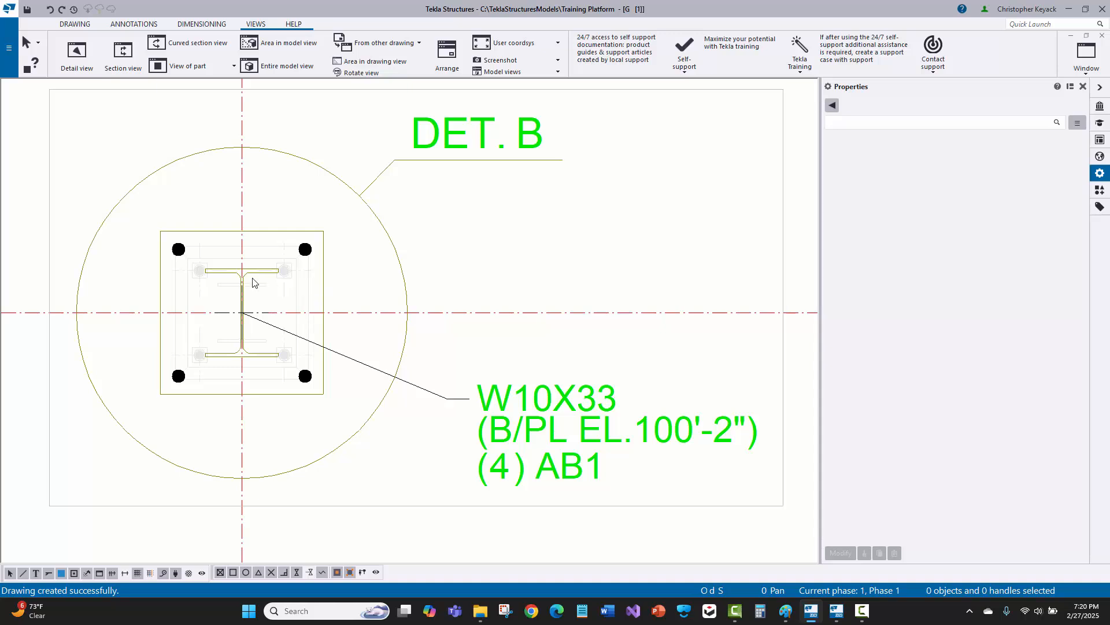
pyautogui.scroll(-2, 255, 293)
pyautogui.scroll(-4, 218, 267)
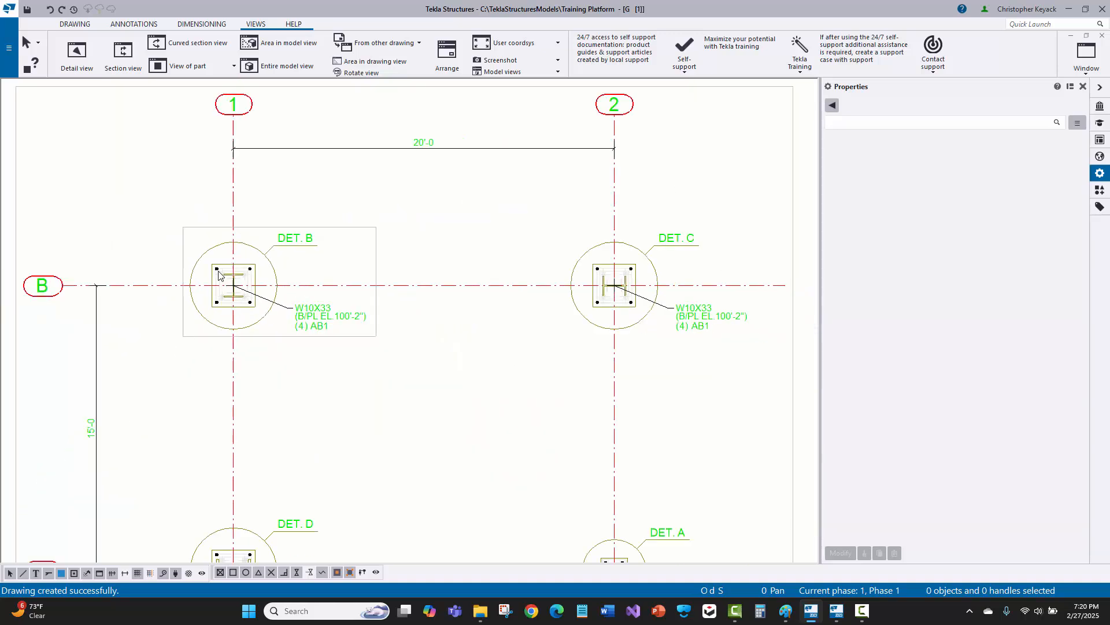
pyautogui.scroll(5, 223, 288)
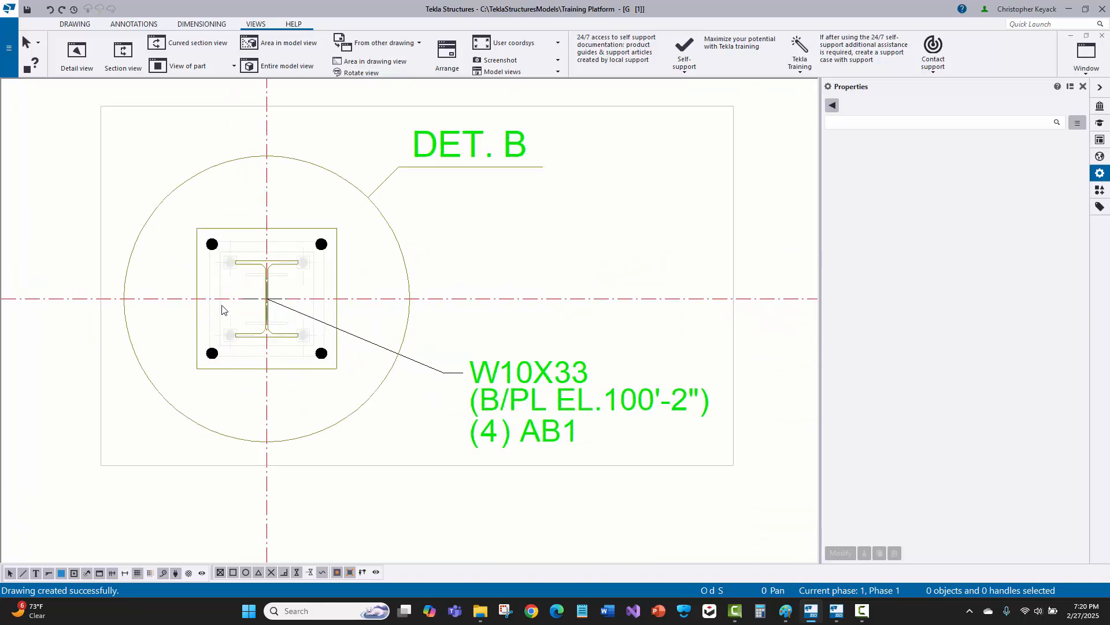
pyautogui.scroll(-2, 218, 288)
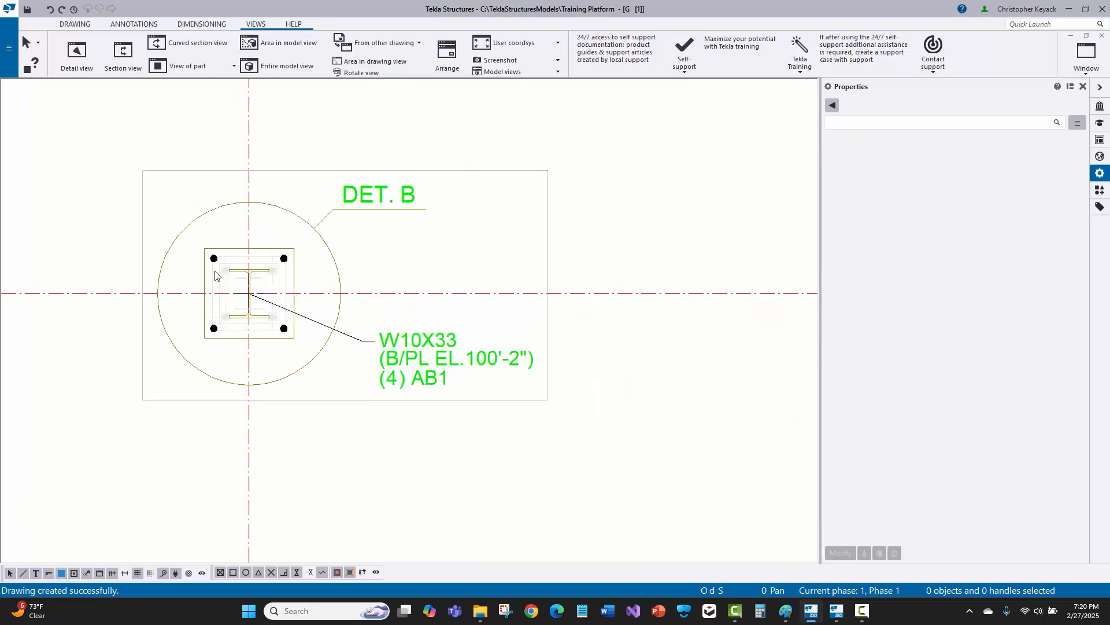
pyautogui.scroll(-1, 208, 263)
pyautogui.click(196, 202)
pyautogui.scroll(-2, 312, 259)
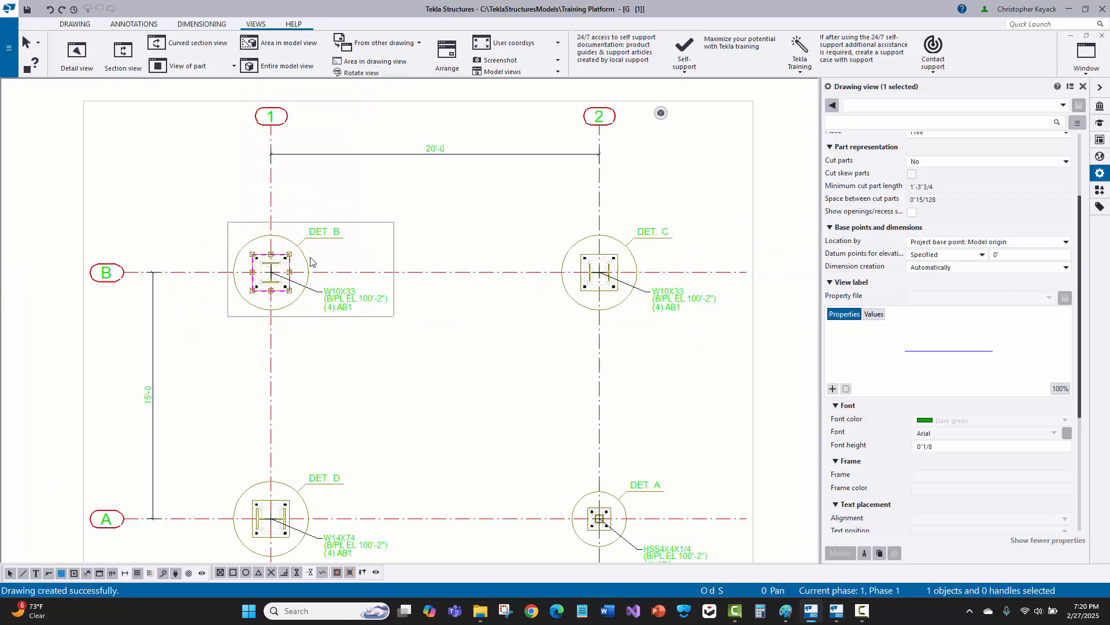
# Step: Select the anchor bolt plan view to check it, clear the selection, and inspect the enlarged column base view at DET. C
pyautogui.scroll(-2, 311, 262)
pyautogui.click(586, 201)
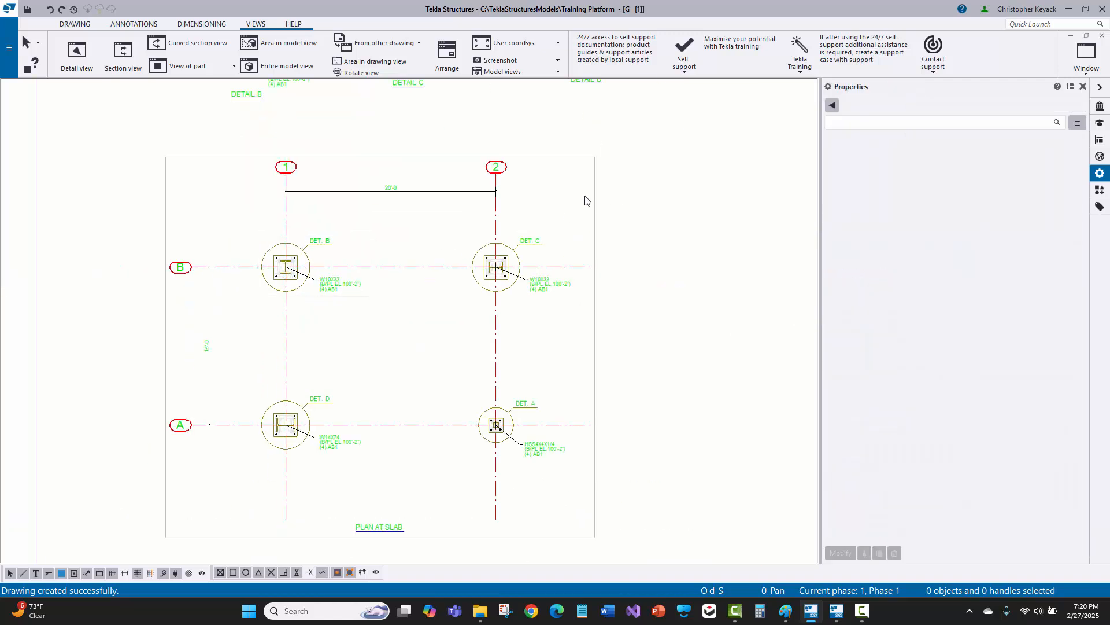
pyautogui.click(557, 236)
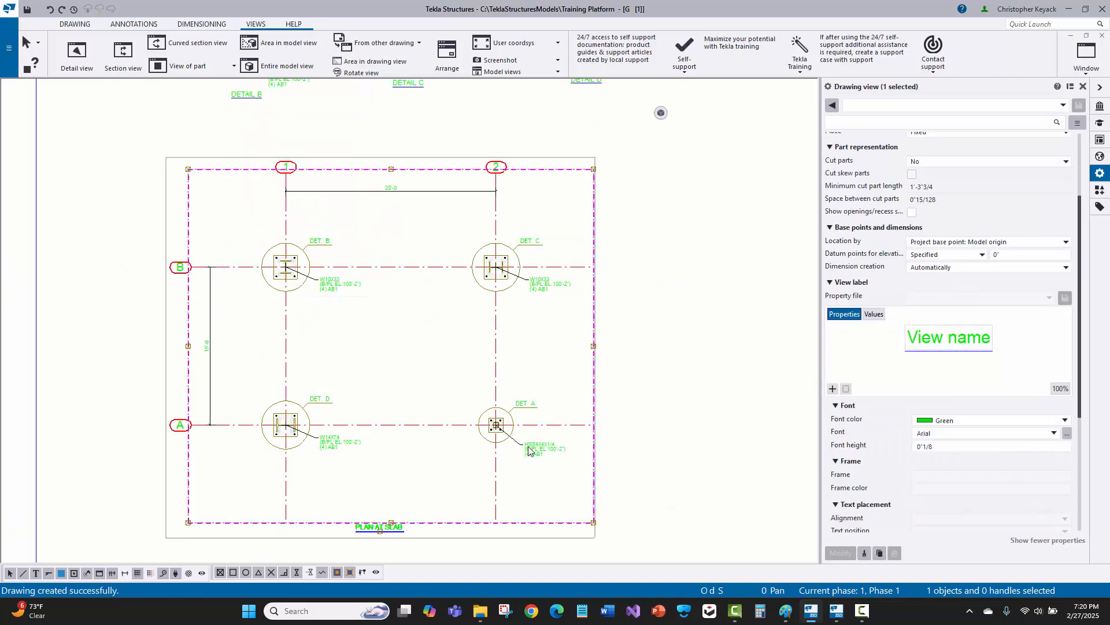
pyautogui.click(639, 153)
pyautogui.scroll(3, 516, 253)
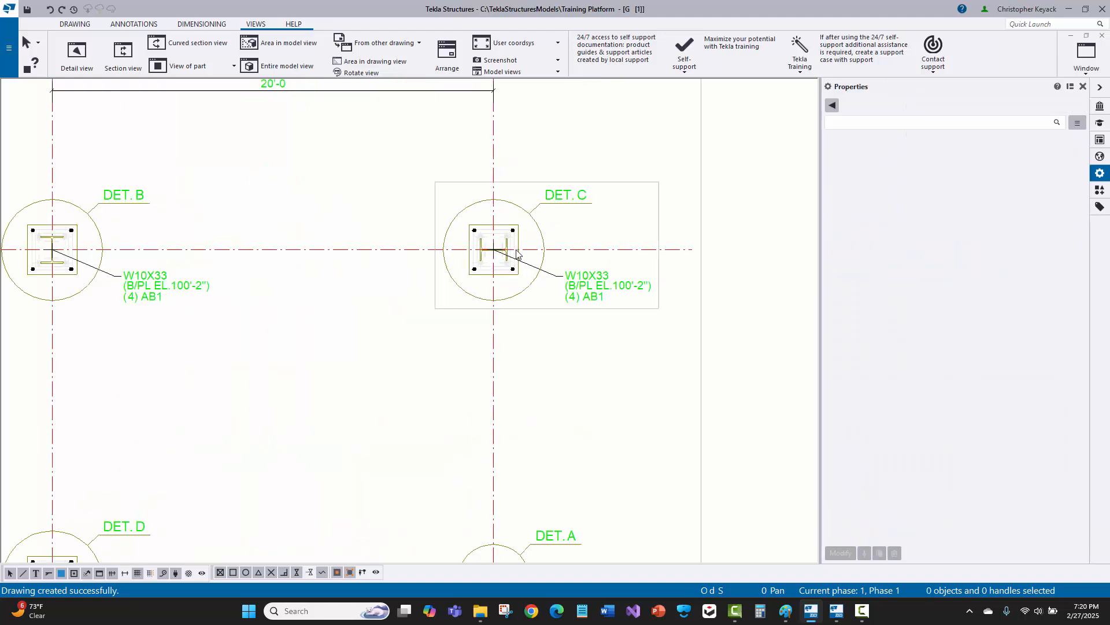
pyautogui.scroll(2, 516, 252)
pyautogui.scroll(-5, 516, 252)
# Step: Move the anchor bolt plan view left and slightly up on the sheet, beneath the row of details
pyautogui.click(553, 172)
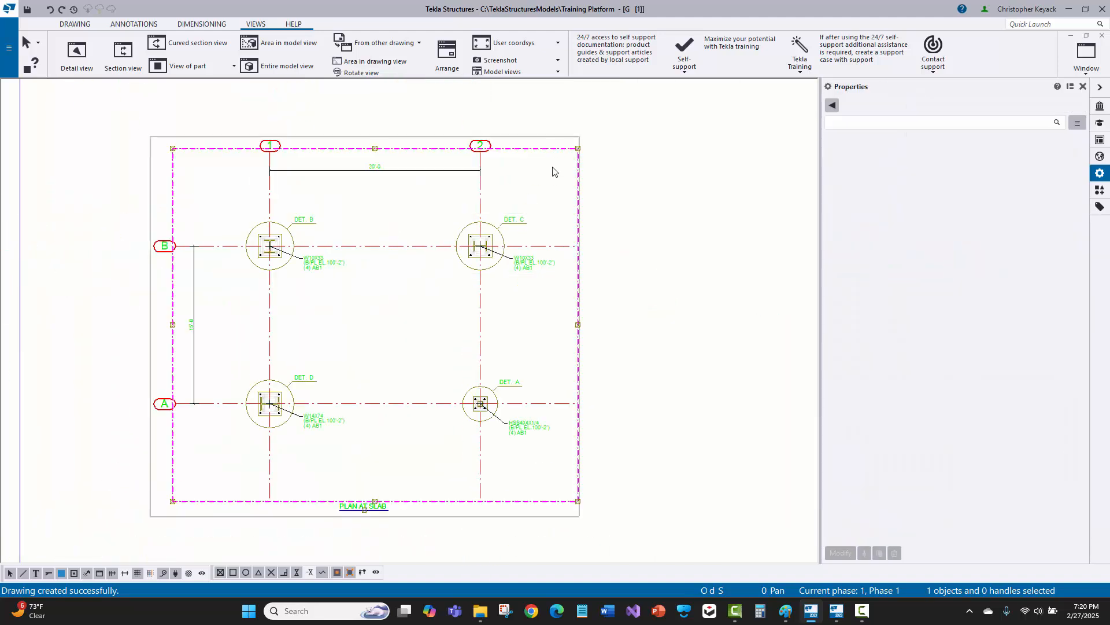
pyautogui.scroll(-2, 480, 370)
pyautogui.moveTo(528, 212); pyautogui.dragTo(472, 191)
# Step: Set the plan view's scale to 1/36, shift the view down and right so it clears the details and sheet border, and deselect it
pyautogui.scroll(3, 908, 142)
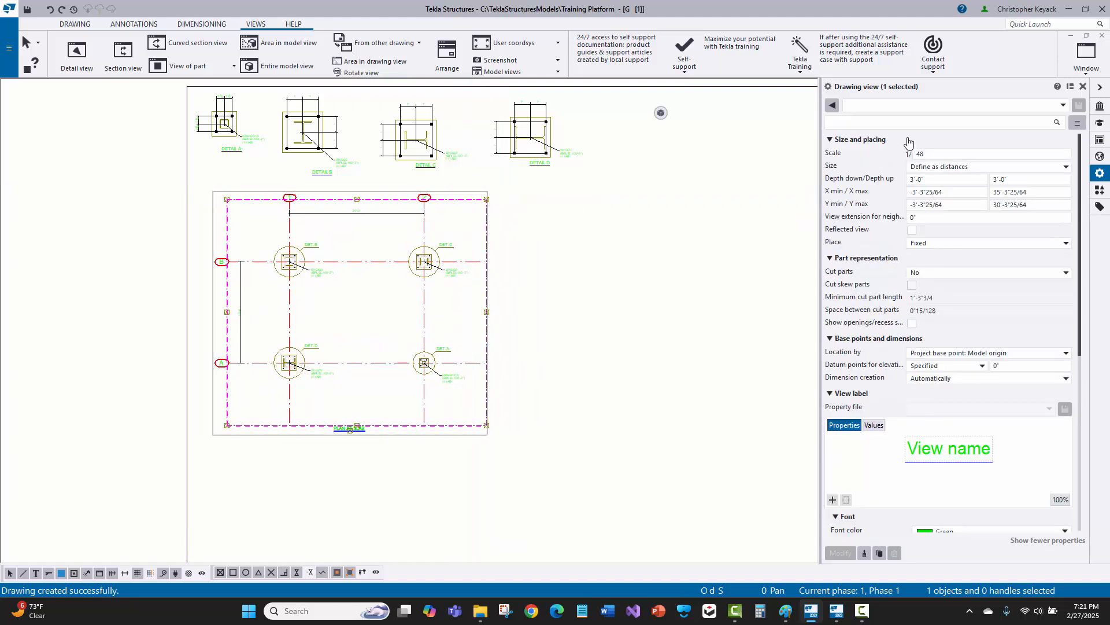
pyautogui.click(856, 153)
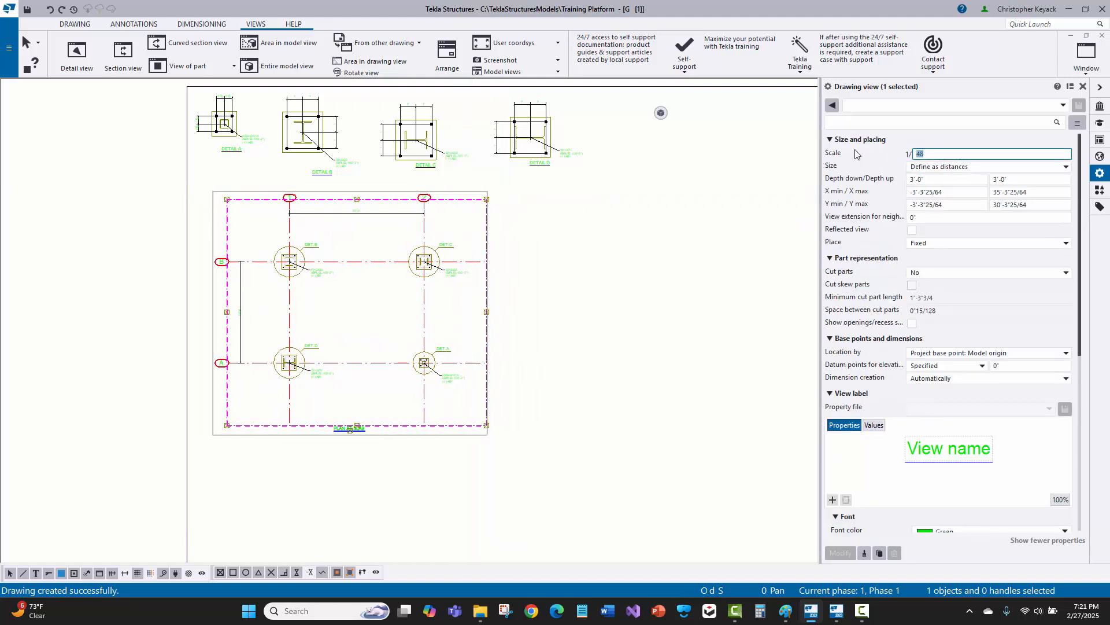
pyautogui.write('36')
pyautogui.press('Return')
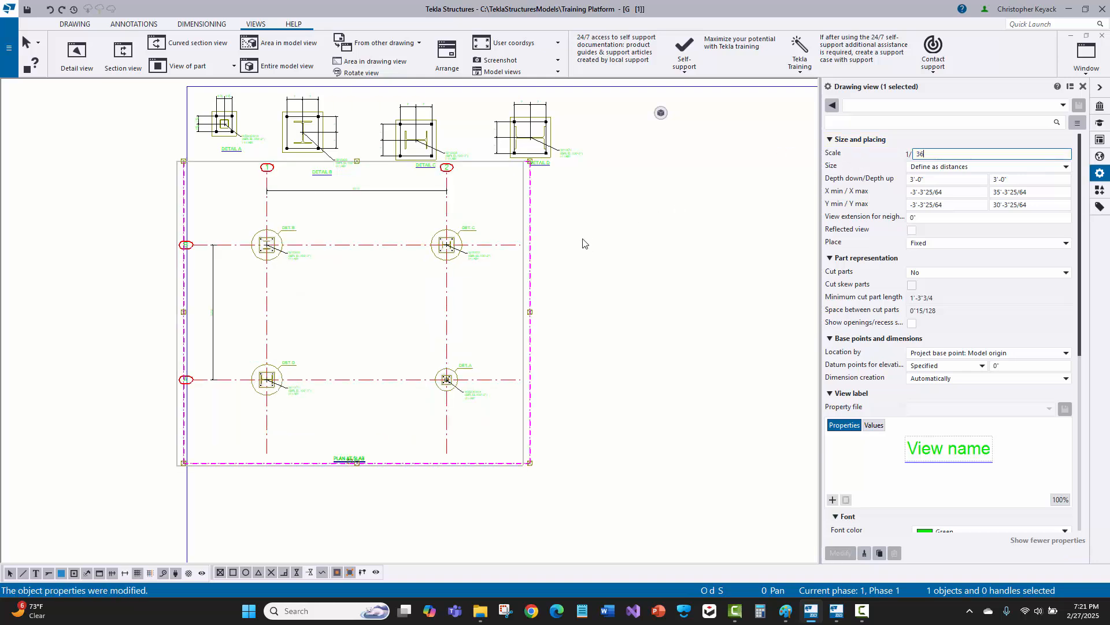
pyautogui.scroll(3, 528, 231)
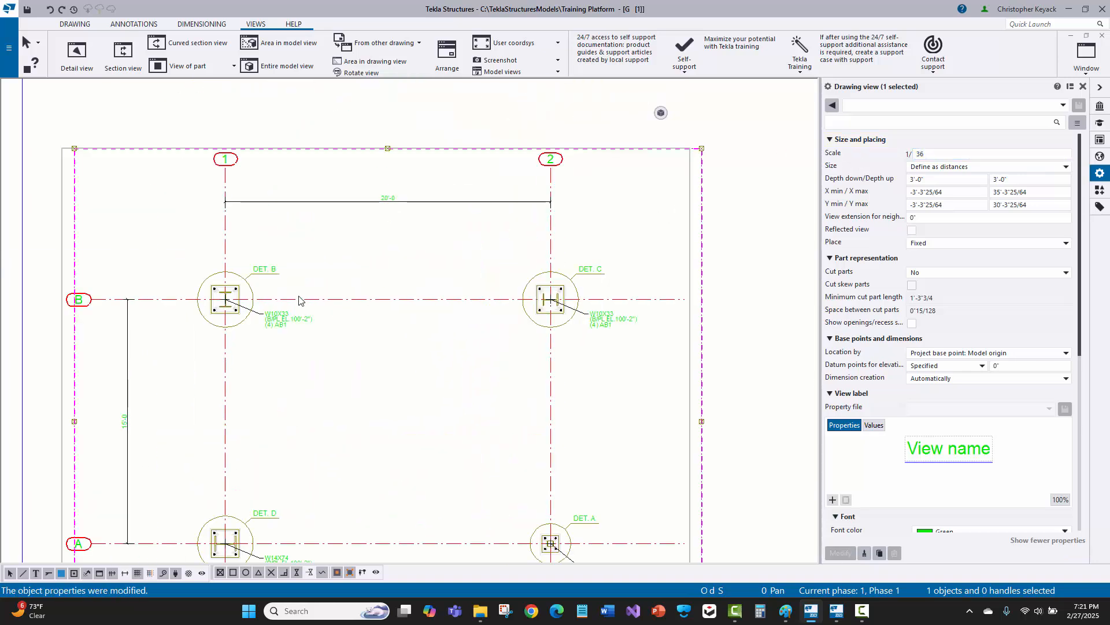
pyautogui.scroll(-3, 599, 269)
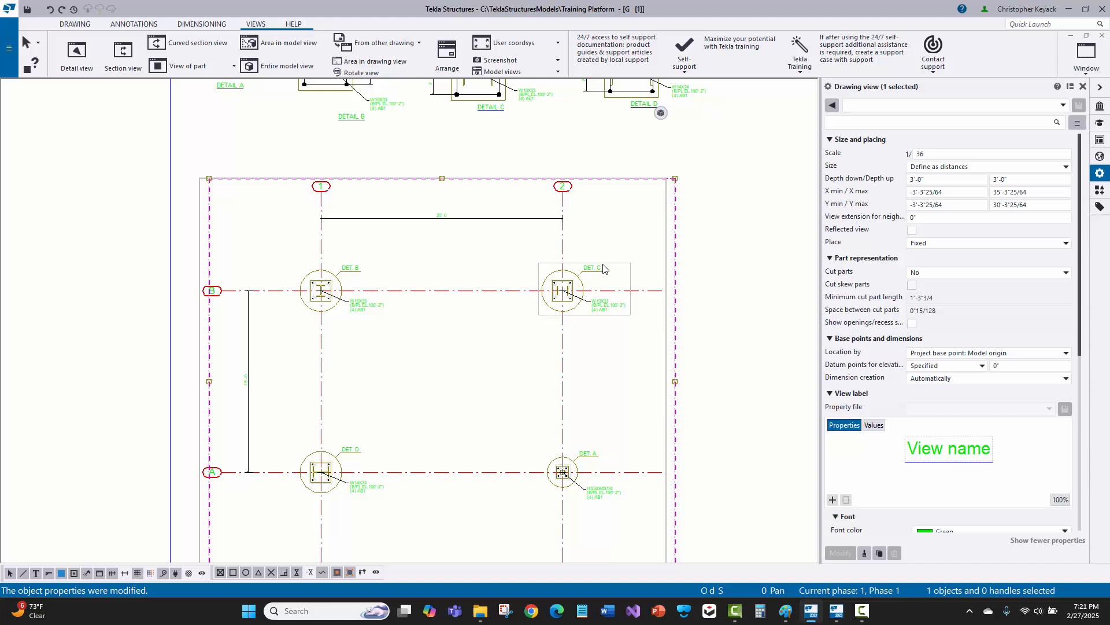
pyautogui.click(722, 228)
# Step: Review the whole sheet layout and close the anchor bolt plan drawing, marking it ready for issuing
pyautogui.moveTo(509, 354); pyautogui.dragTo(440, 311, button='middle')
pyautogui.scroll(-3, 585, 308)
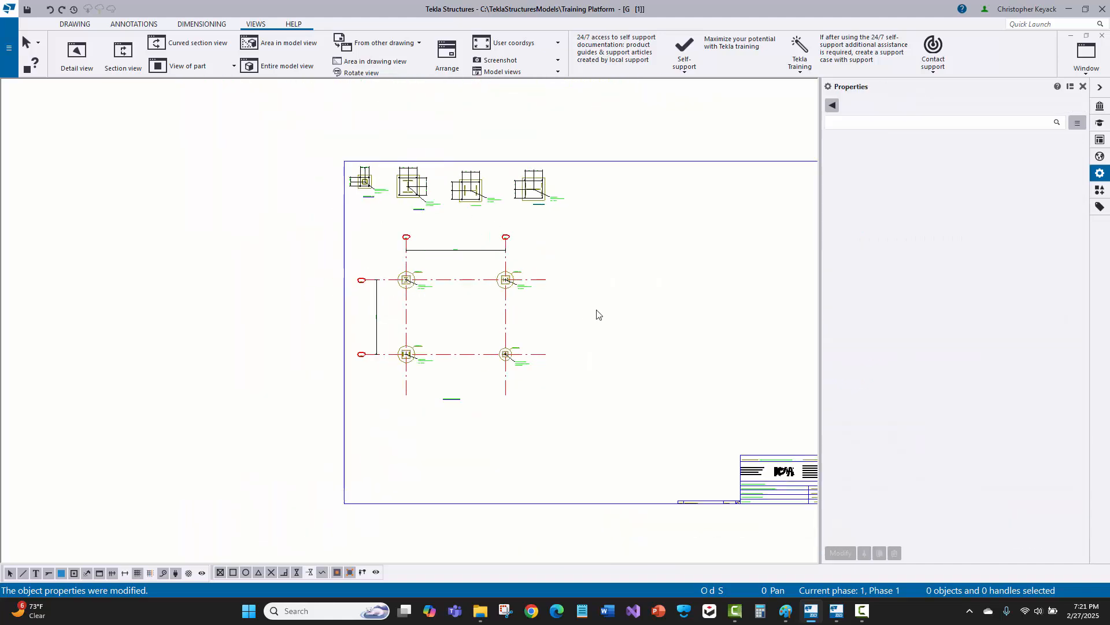
pyautogui.moveTo(598, 315); pyautogui.dragTo(478, 288, button='middle')
pyautogui.scroll(1, 478, 301)
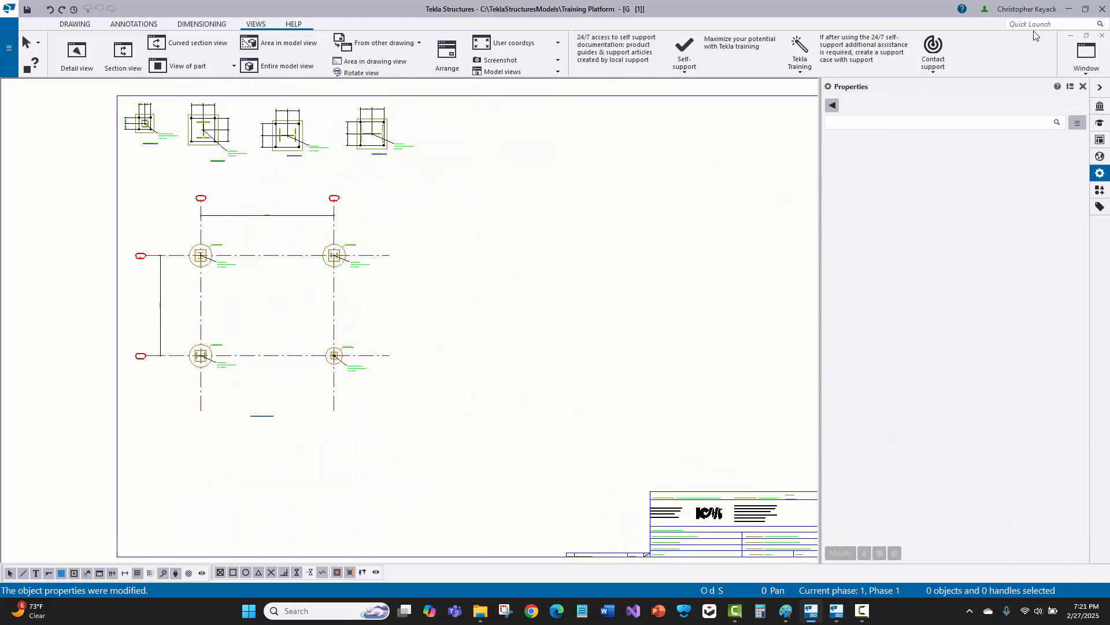
pyautogui.click(1102, 36)
pyautogui.click(292, 328)
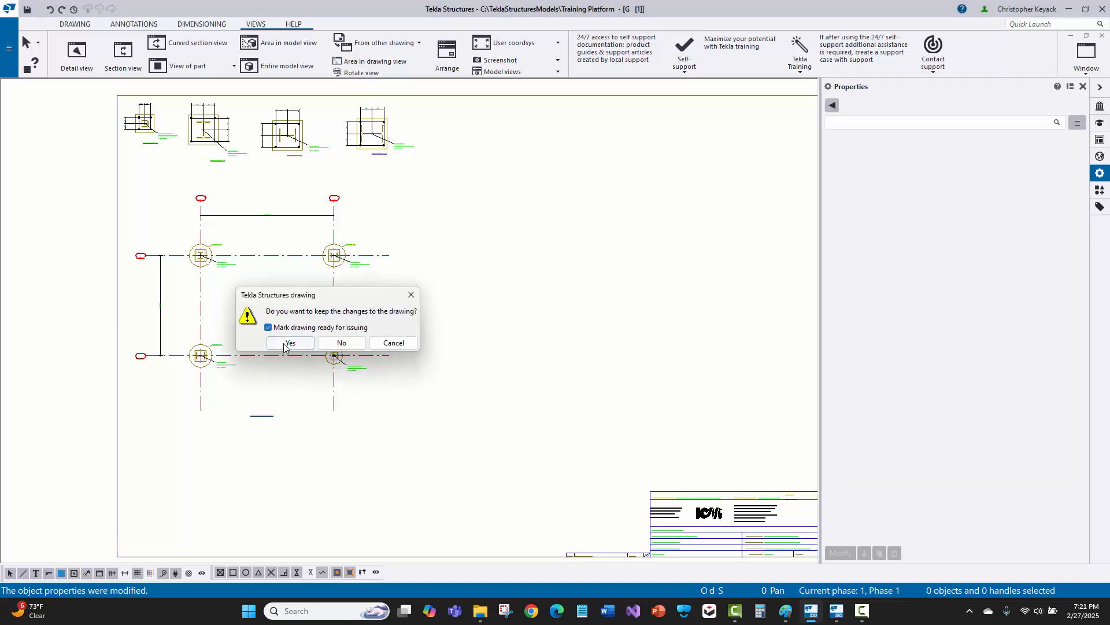
# Step: Save and close the anchor bolt plan marked ready for issuing, and maximize the PLAN AT SLAB model view
pyautogui.click(286, 342)
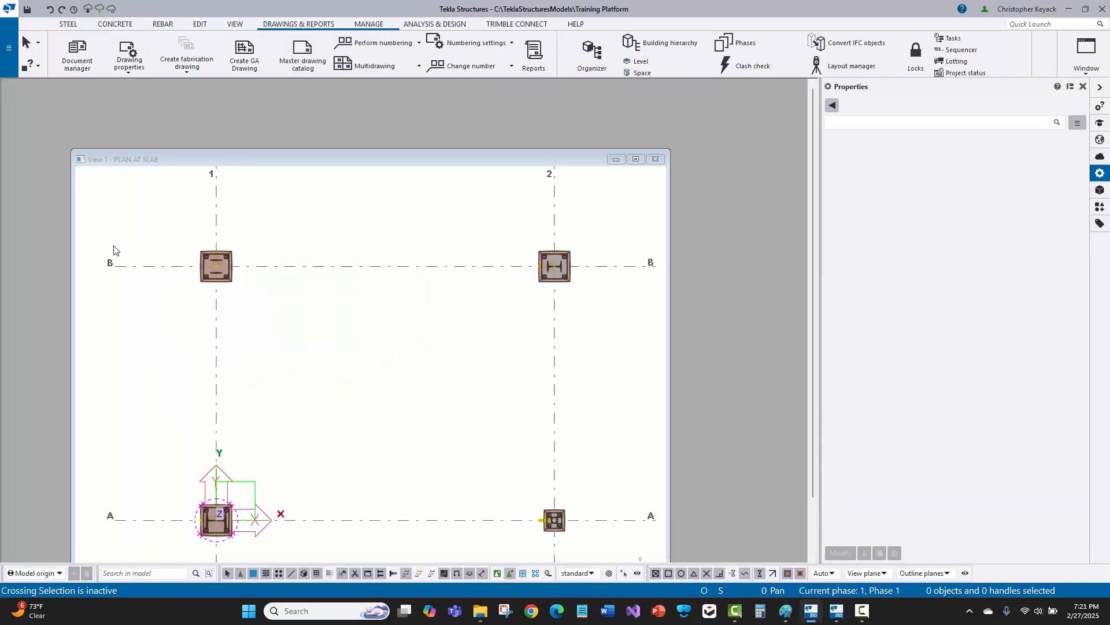
pyautogui.doubleClick(196, 161)
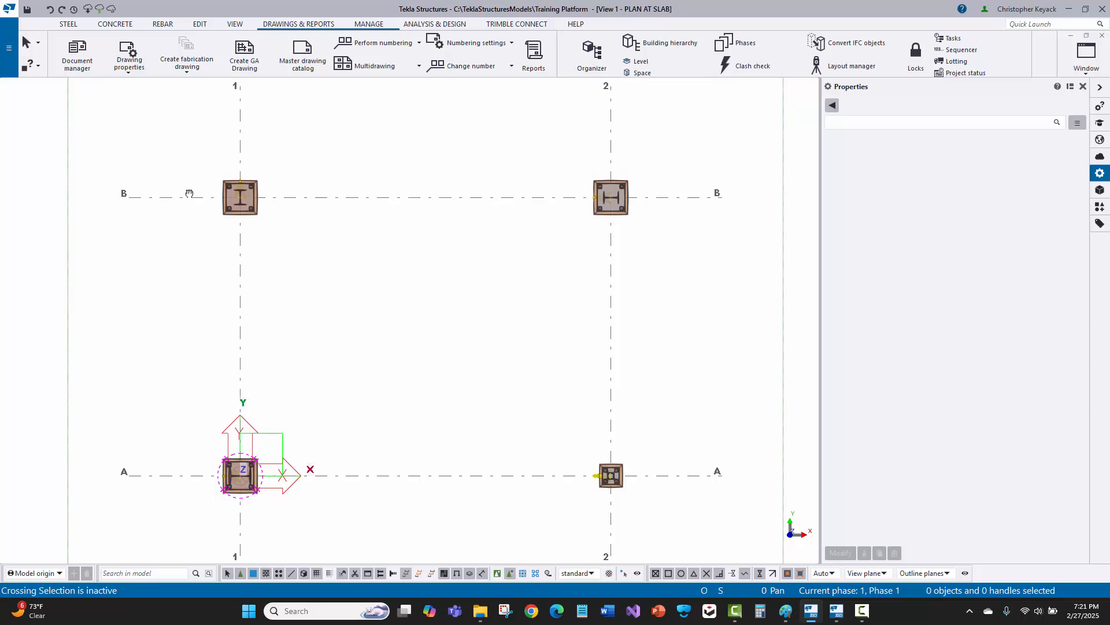
# Step: Open revision handling for both the AB1 anchor bolt plan and the ANCHOR assembly drawing, and load the For Approval settings
pyautogui.click(87, 63)
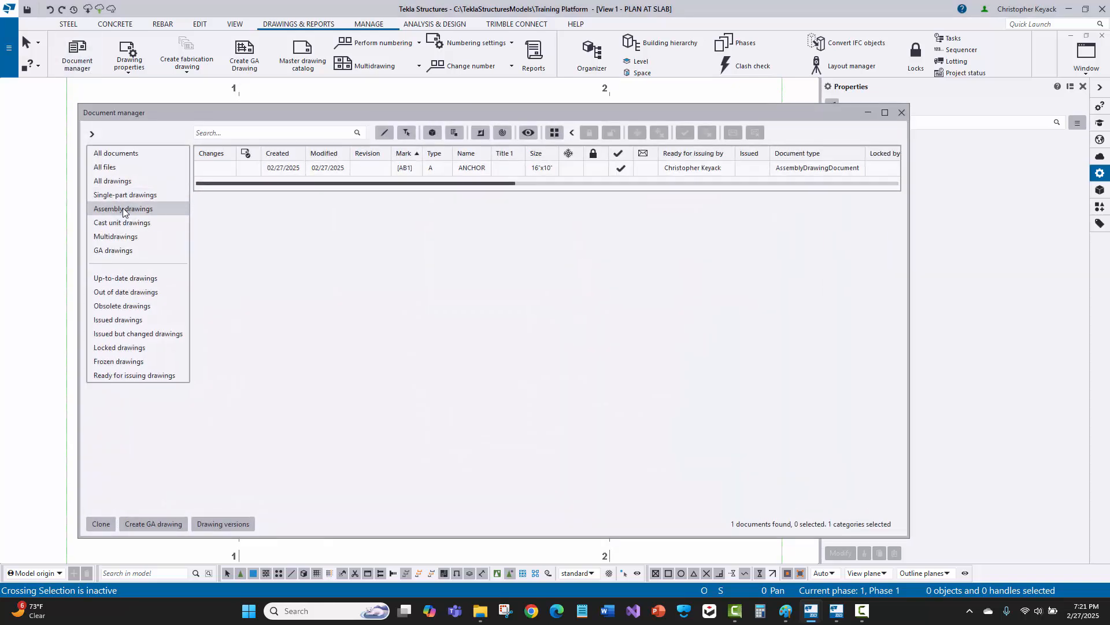
pyautogui.click(117, 181)
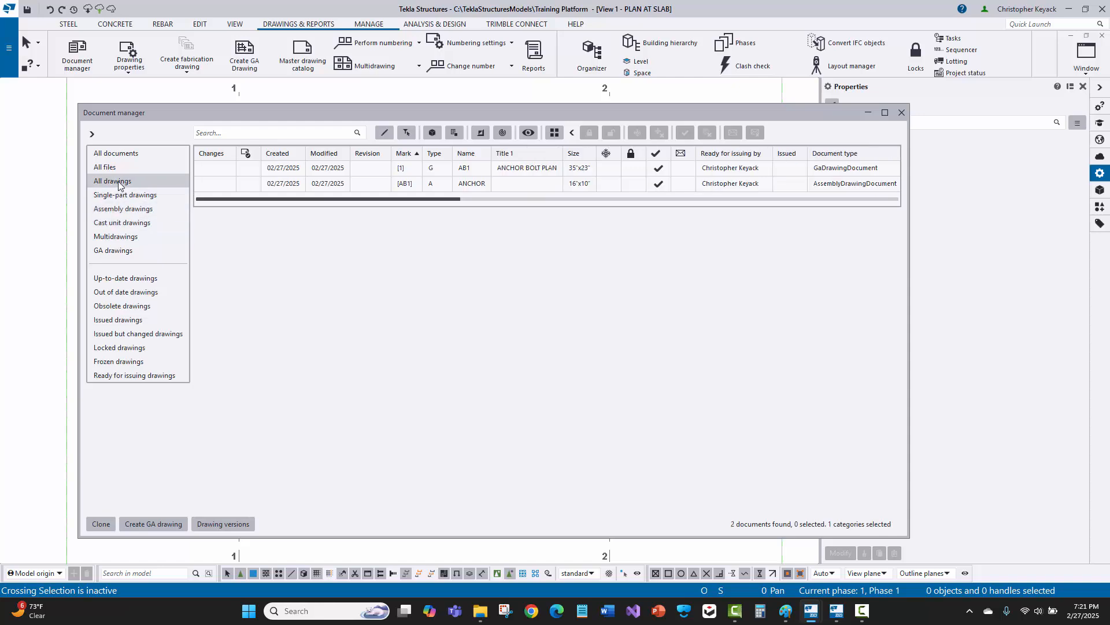
pyautogui.click(454, 169)
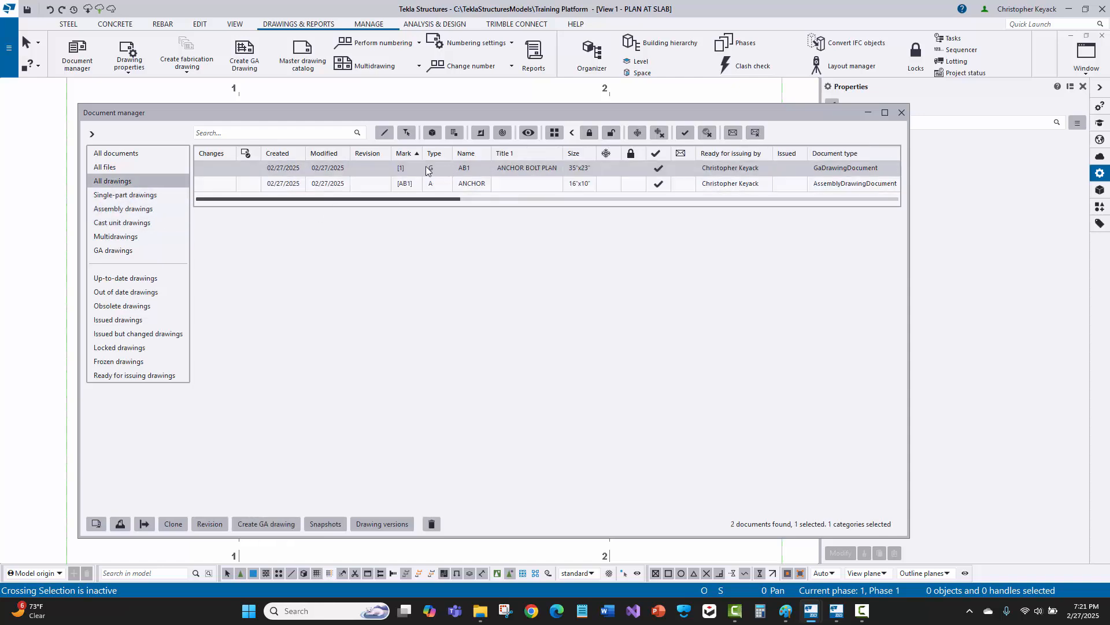
pyautogui.click(435, 183)
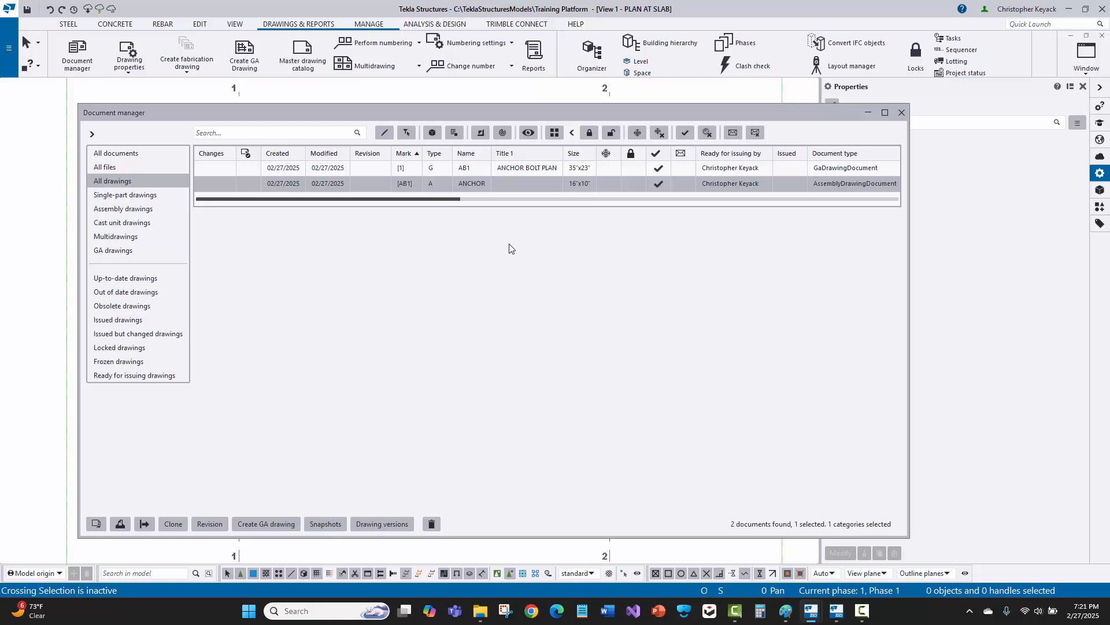
pyautogui.keyDown('ctrl'); pyautogui.click(393, 169); pyautogui.keyUp('ctrl')
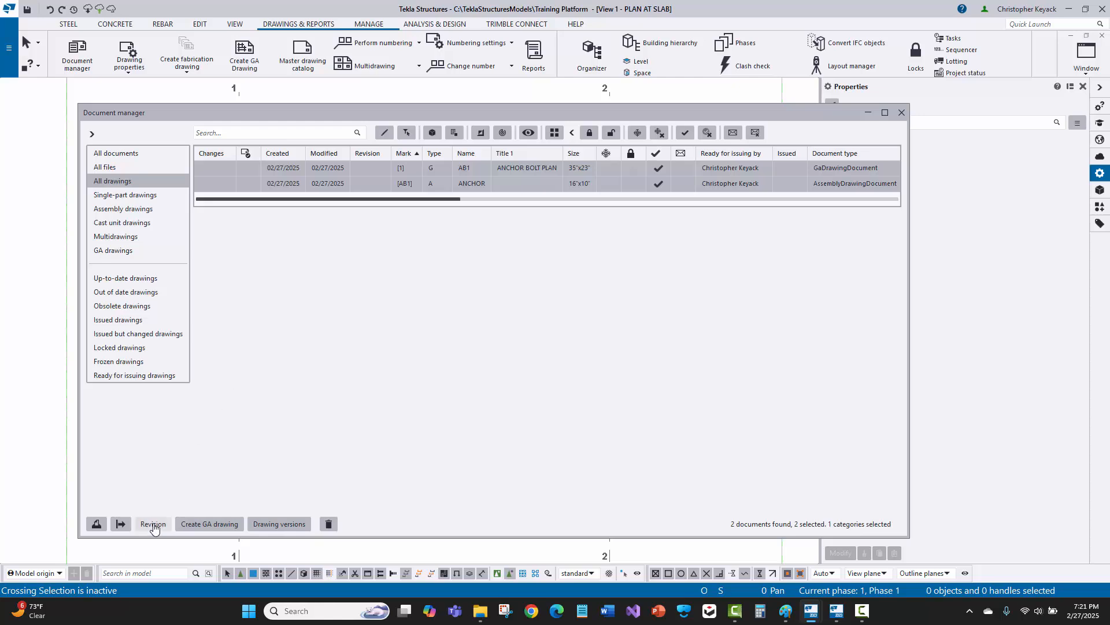
pyautogui.rightClick(343, 172)
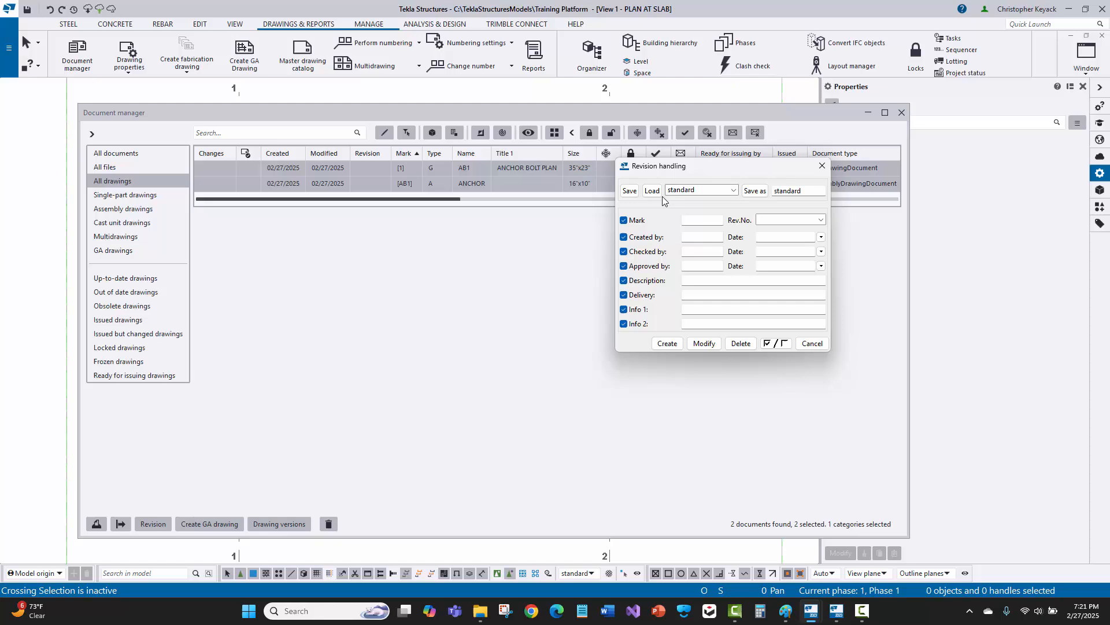
pyautogui.click(693, 191)
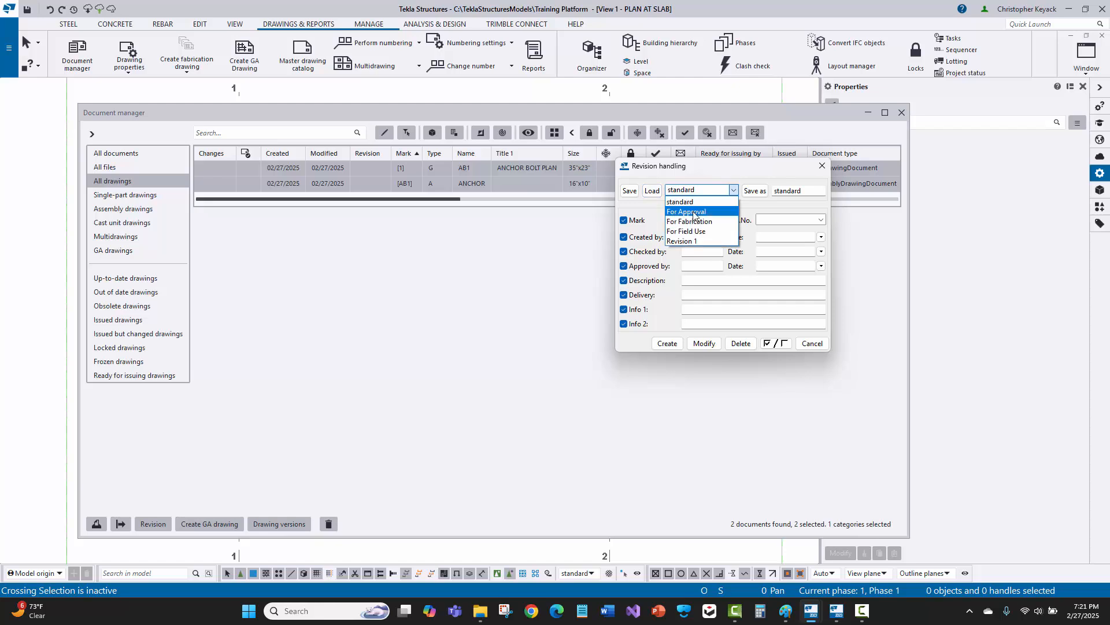
pyautogui.click(694, 212)
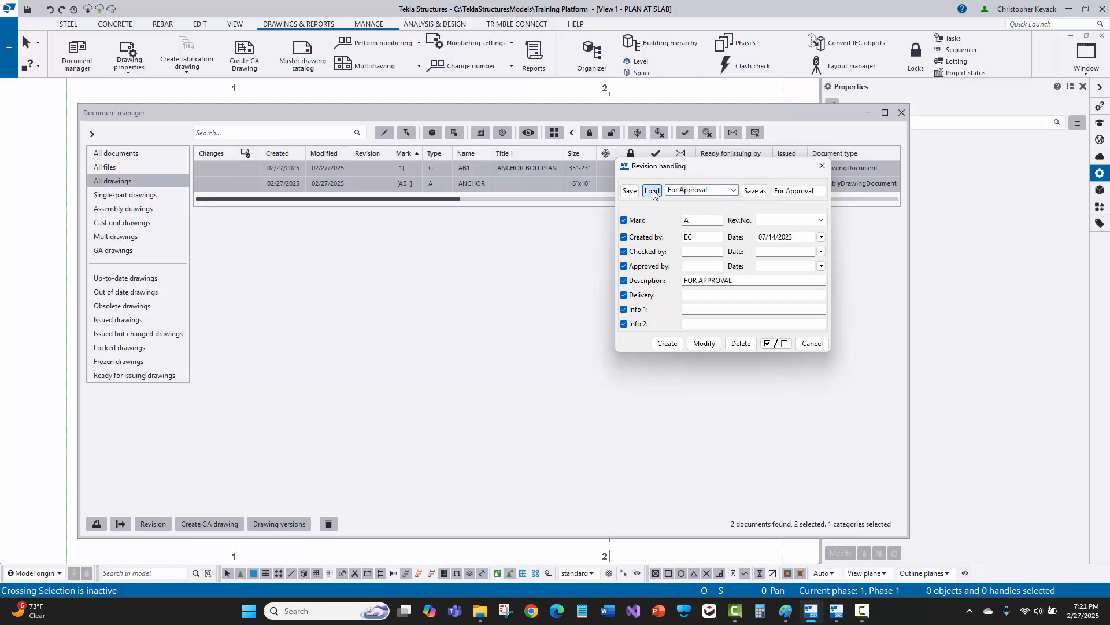
# Step: Enter the creator's initials and the date 02/27/2025, and create revision A with the description FOR APPROVAL on both drawings
pyautogui.moveTo(700, 238); pyautogui.dragTo(661, 248)
pyautogui.click(821, 237)
pyautogui.click(795, 291)
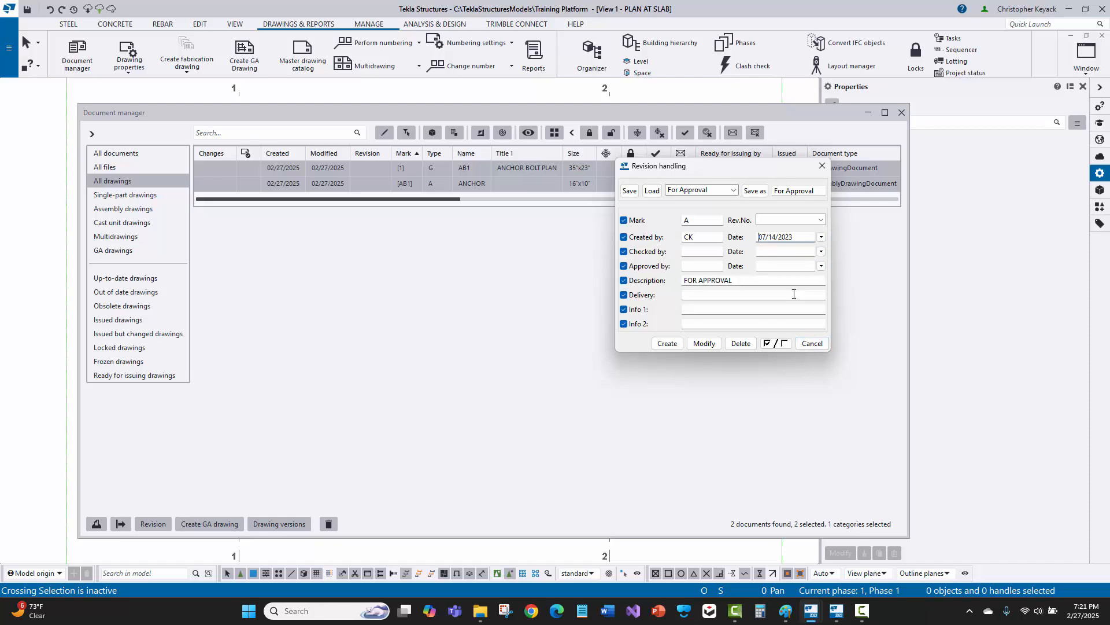
pyautogui.click(821, 238)
pyautogui.click(803, 238)
pyautogui.doubleClick(797, 236)
pyautogui.press('BackSpace')
pyautogui.click(822, 237)
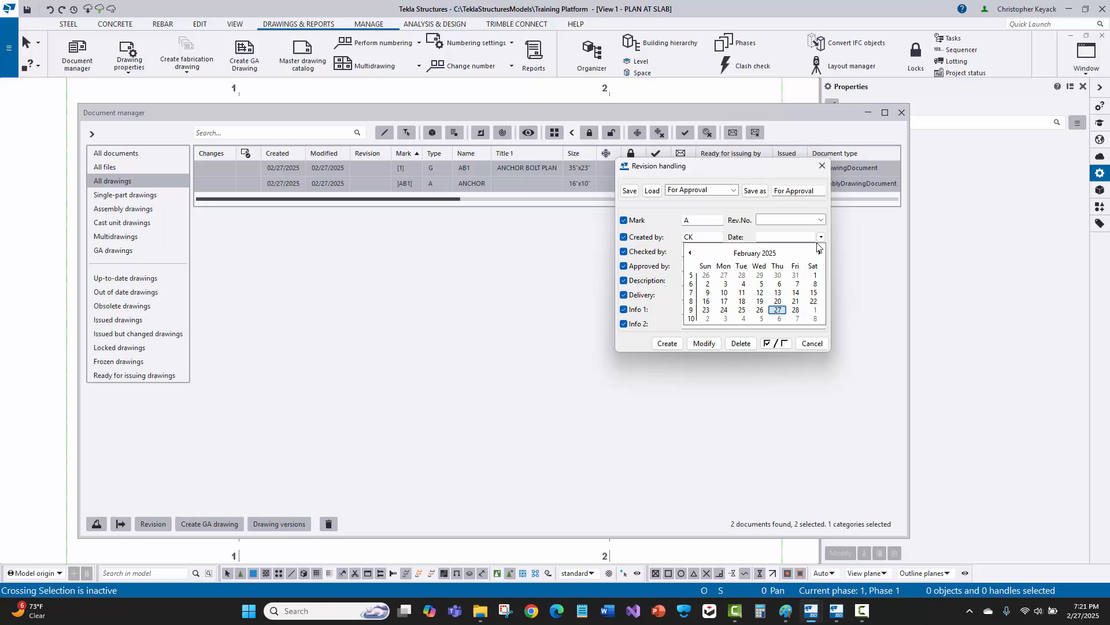
pyautogui.click(778, 310)
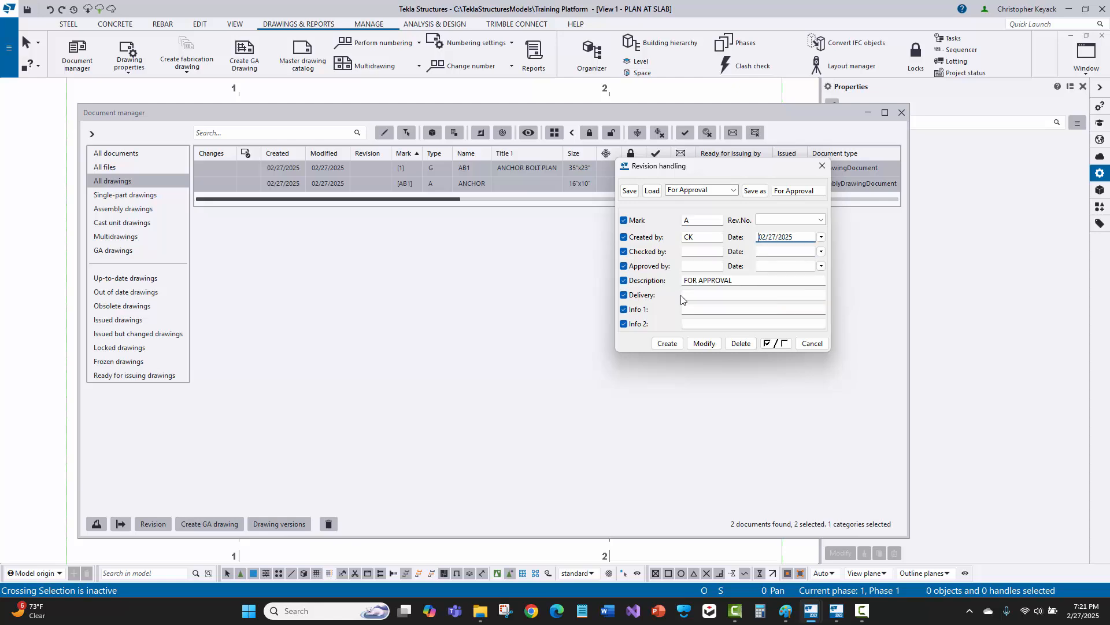
pyautogui.click(669, 345)
# Step: Create revision 0 with the description FOR FIELD USE on both drawings and close revision handling
pyautogui.moveTo(690, 221); pyautogui.dragTo(676, 215)
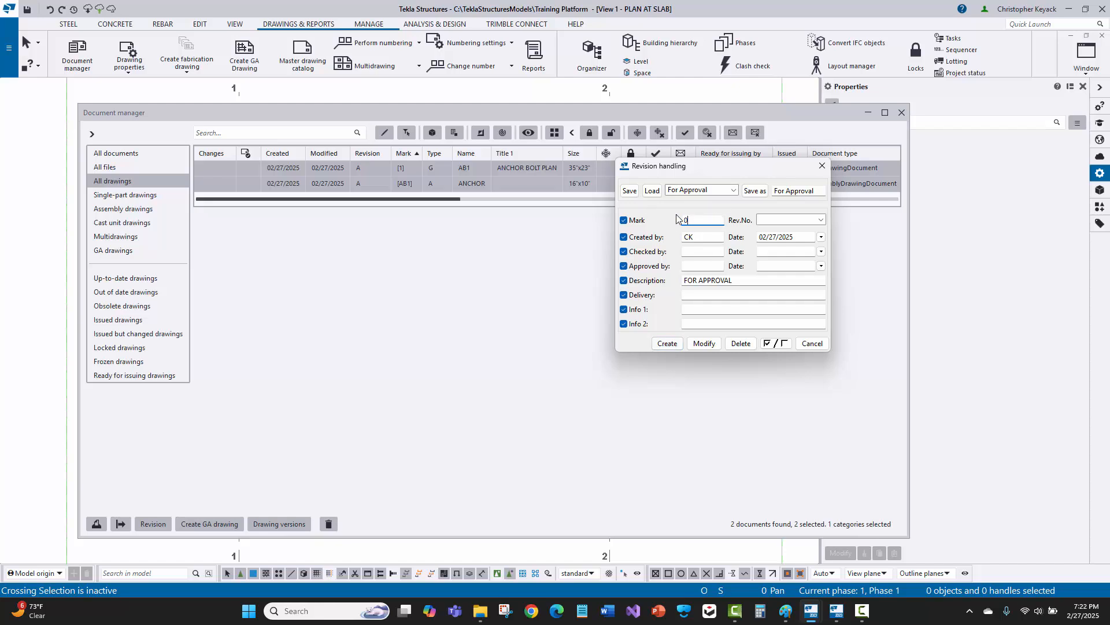
pyautogui.click(738, 283)
pyautogui.doubleClick(715, 279)
pyautogui.write('FIELD USE')
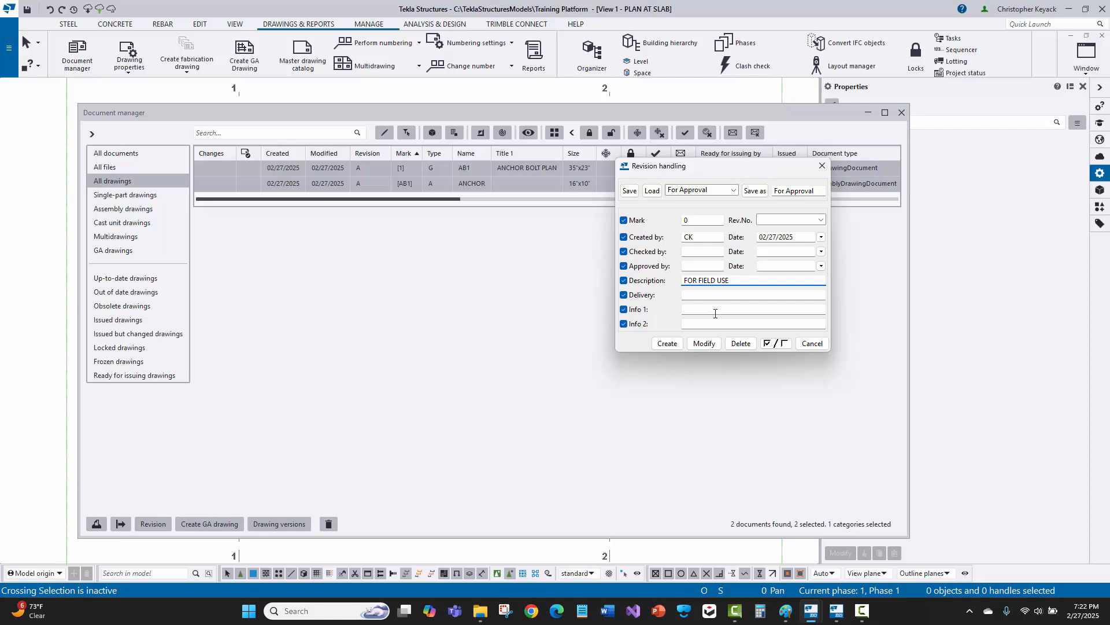
pyautogui.click(666, 345)
pyautogui.click(771, 221)
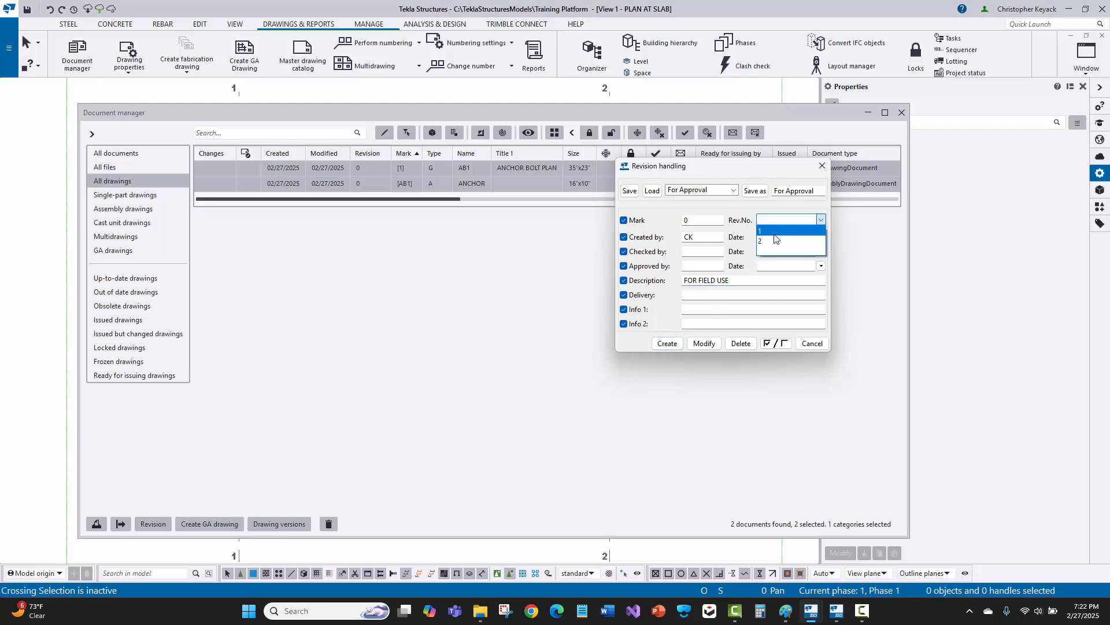
pyautogui.click(776, 228)
pyautogui.click(810, 343)
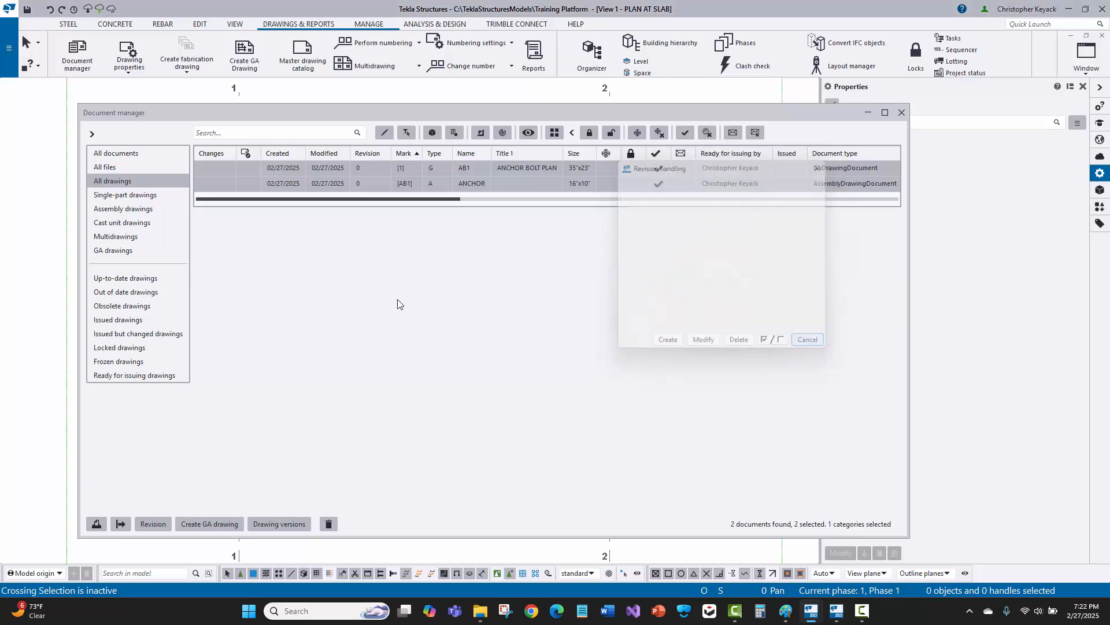
# Step: Open the AB1 anchor bolt plan and examine the revision table and revision mark in its title block
pyautogui.doubleClick(440, 170)
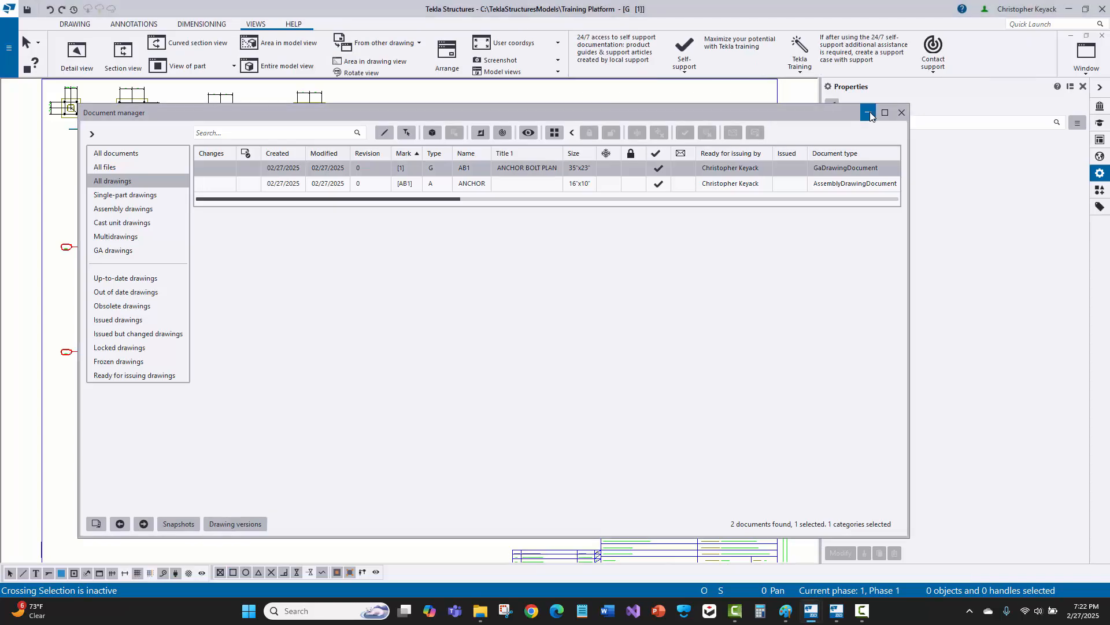
pyautogui.click(869, 113)
pyautogui.scroll(5, 586, 429)
pyautogui.scroll(2, 738, 463)
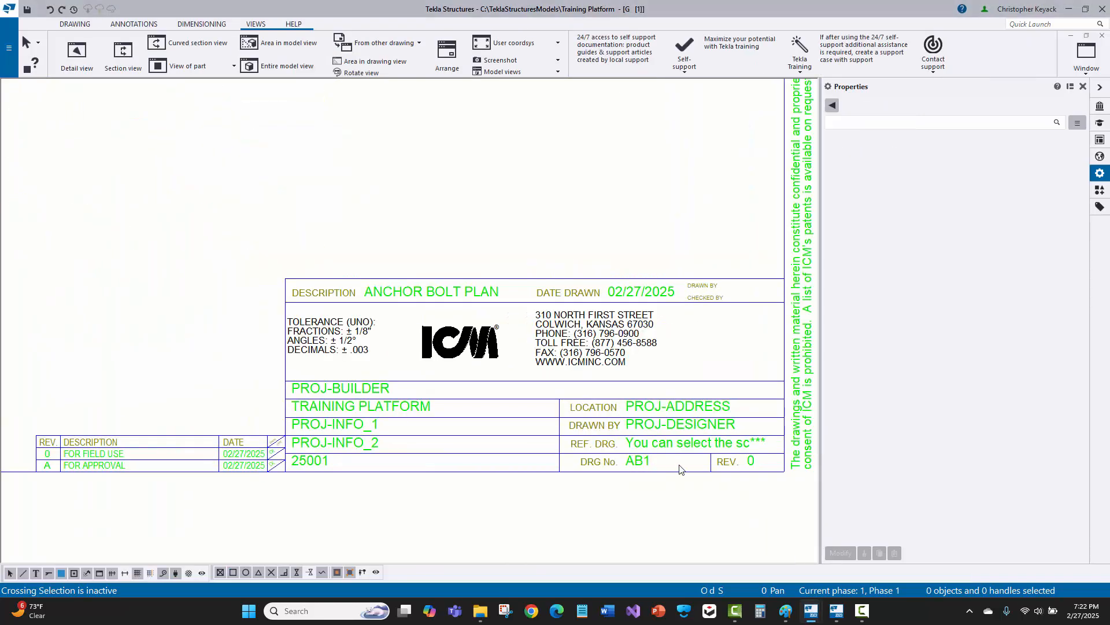
pyautogui.scroll(-3, 746, 463)
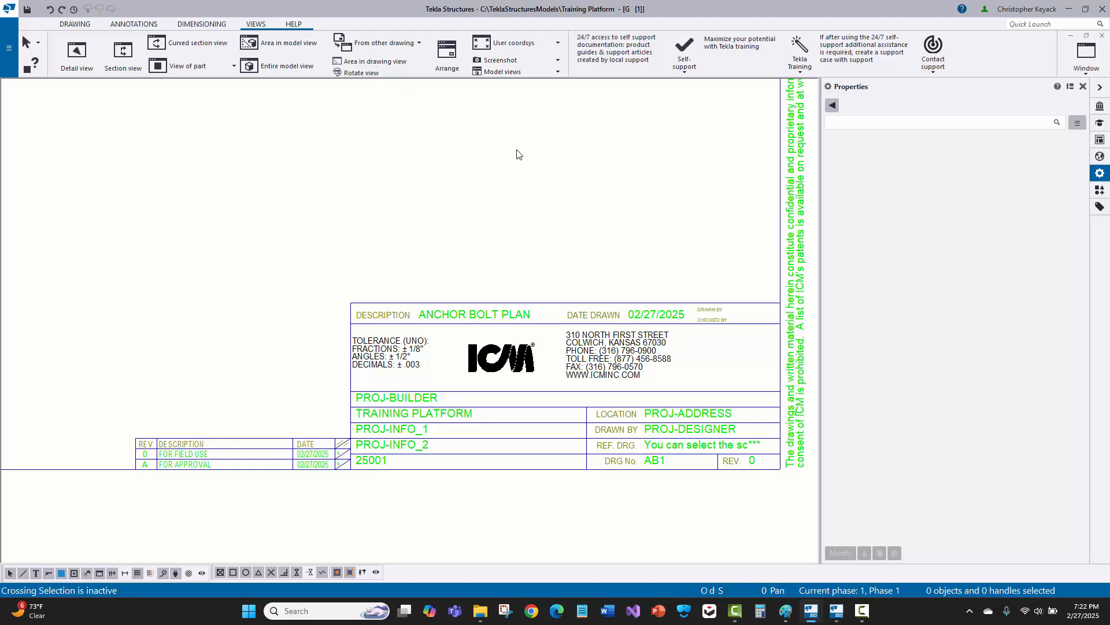
pyautogui.scroll(-5, 538, 250)
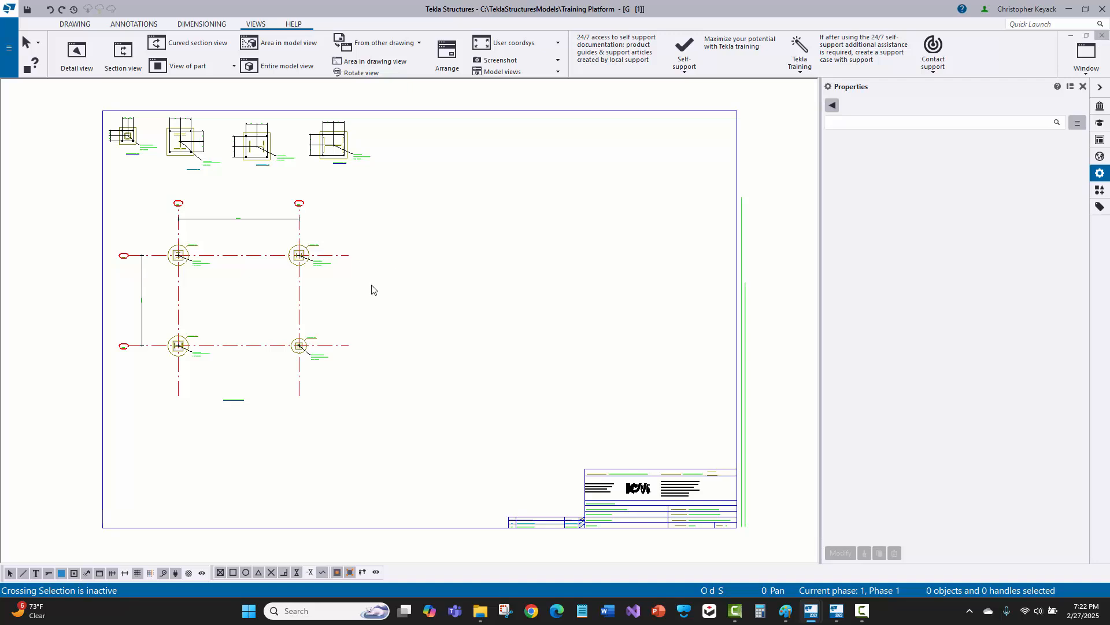
# Step: Return to the document manager, open the print settings for both drawings and preview each sheet
pyautogui.click(77, 57)
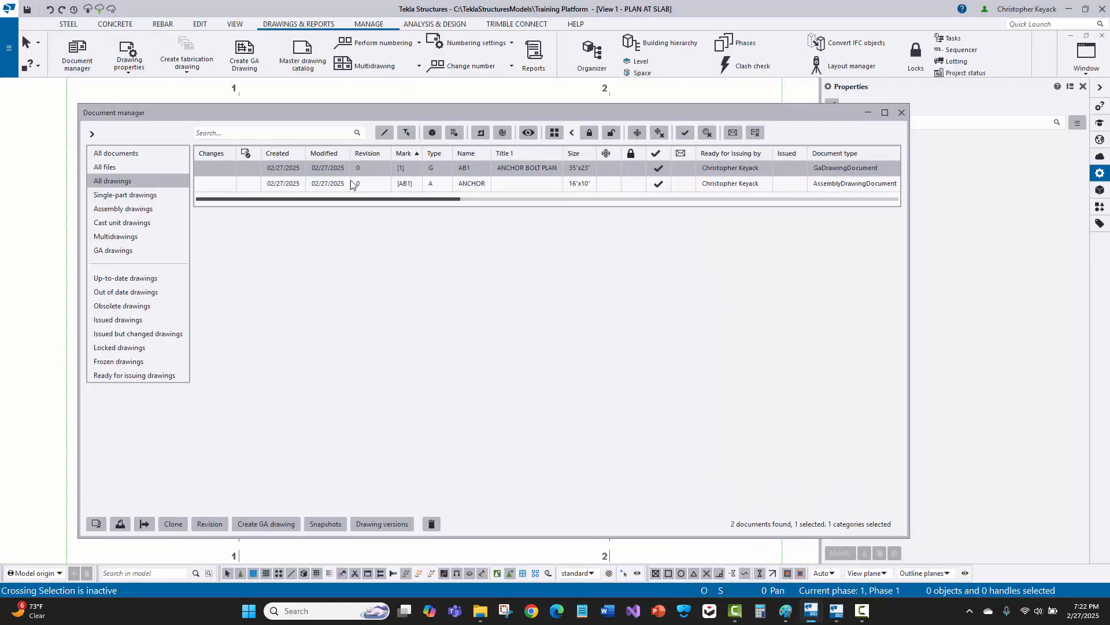
pyautogui.keyDown('shift'); pyautogui.click(399, 184); pyautogui.keyUp('shift')
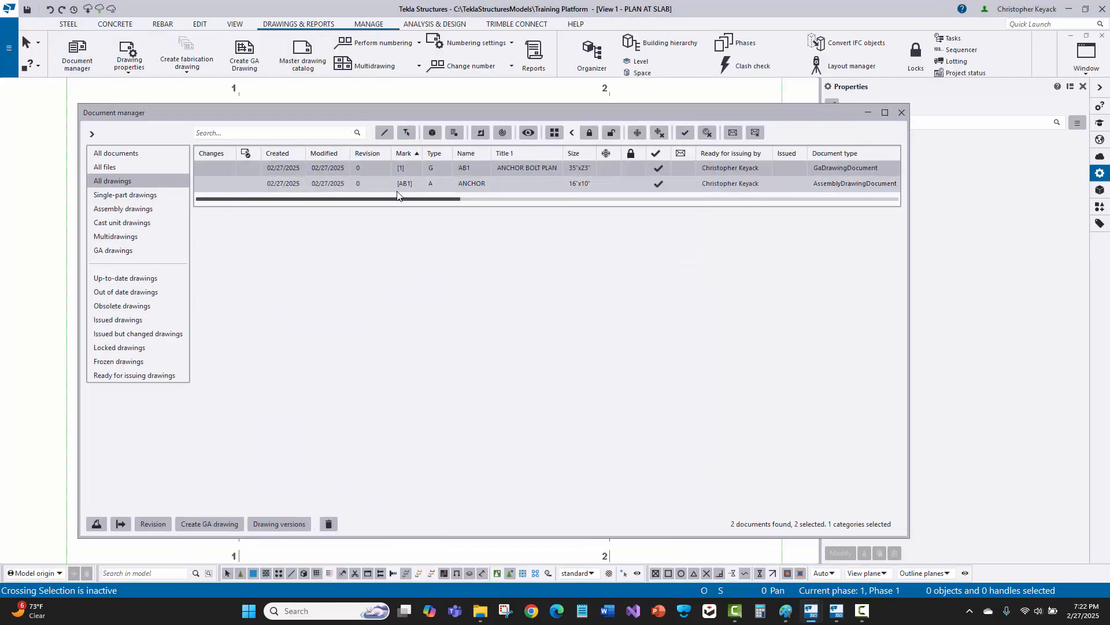
pyautogui.rightClick(345, 185)
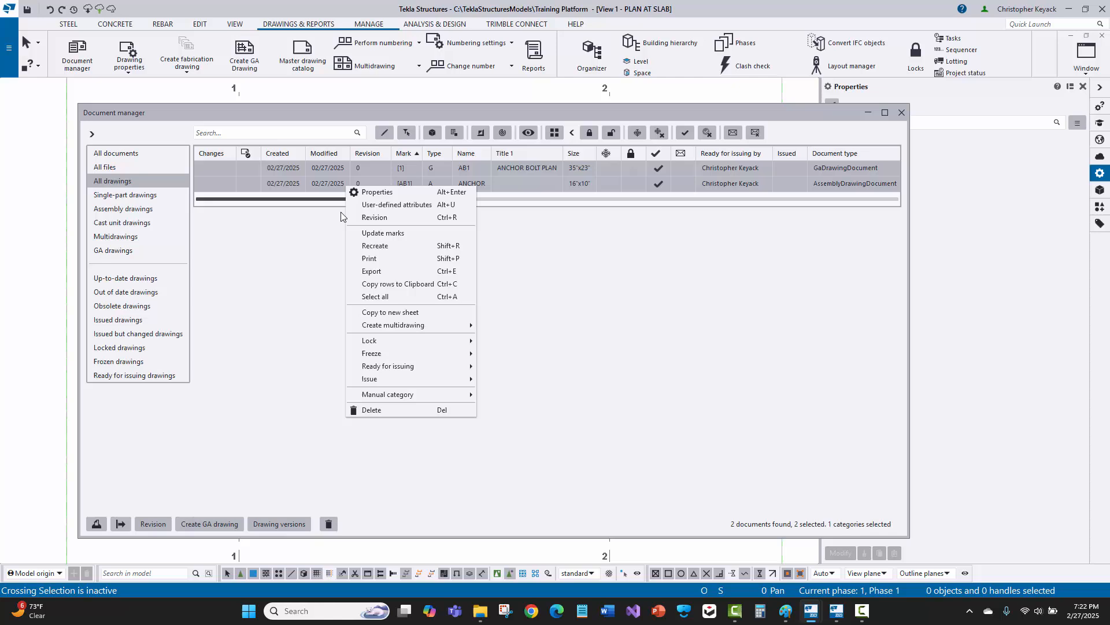
pyautogui.click(365, 258)
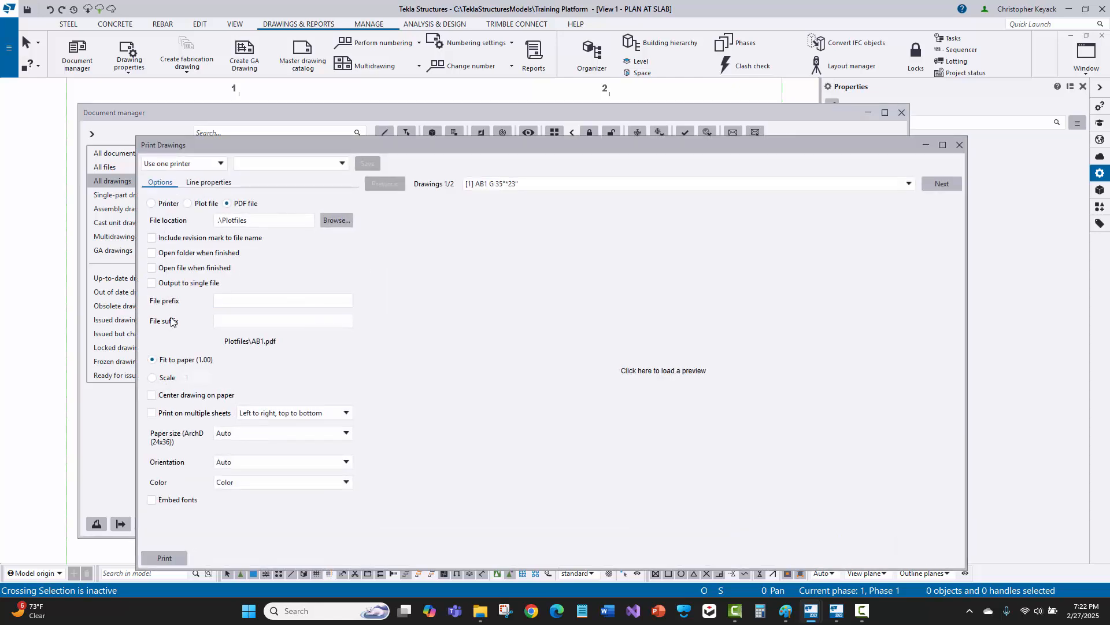
pyautogui.click(595, 354)
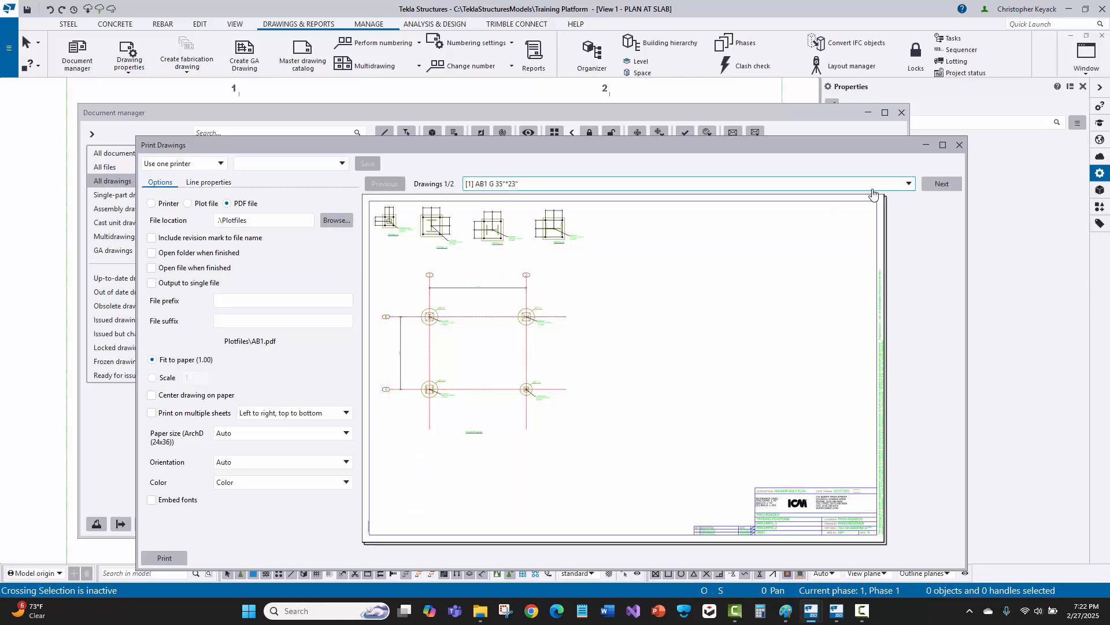
pyautogui.click(938, 184)
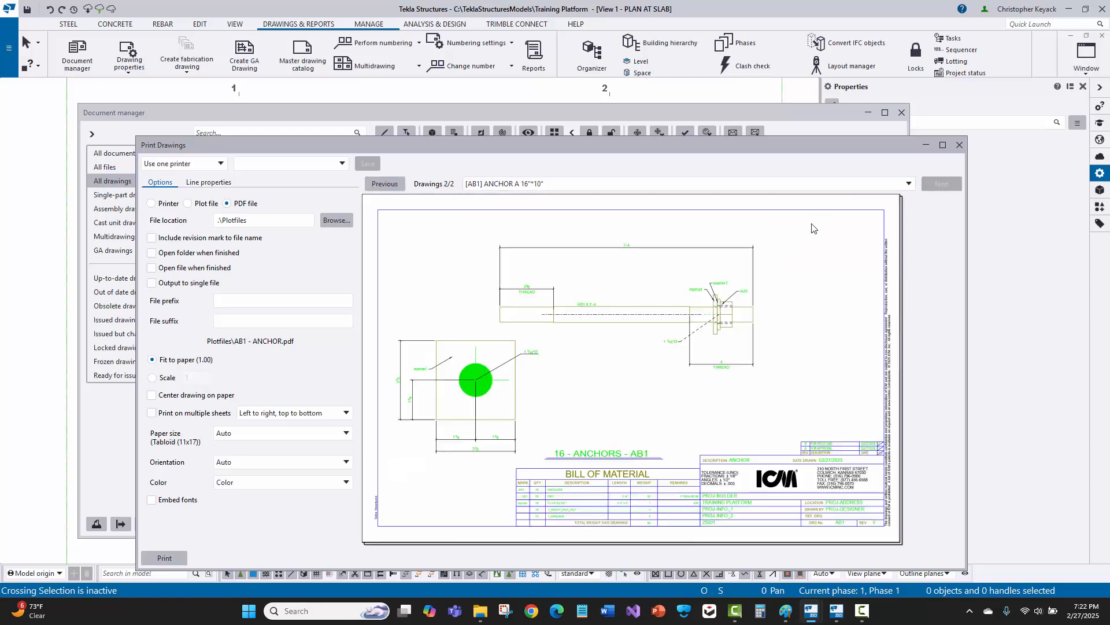
# Step: Print both drawings to PDF in Black and white, with the output folder set to open when finished
pyautogui.click(229, 483)
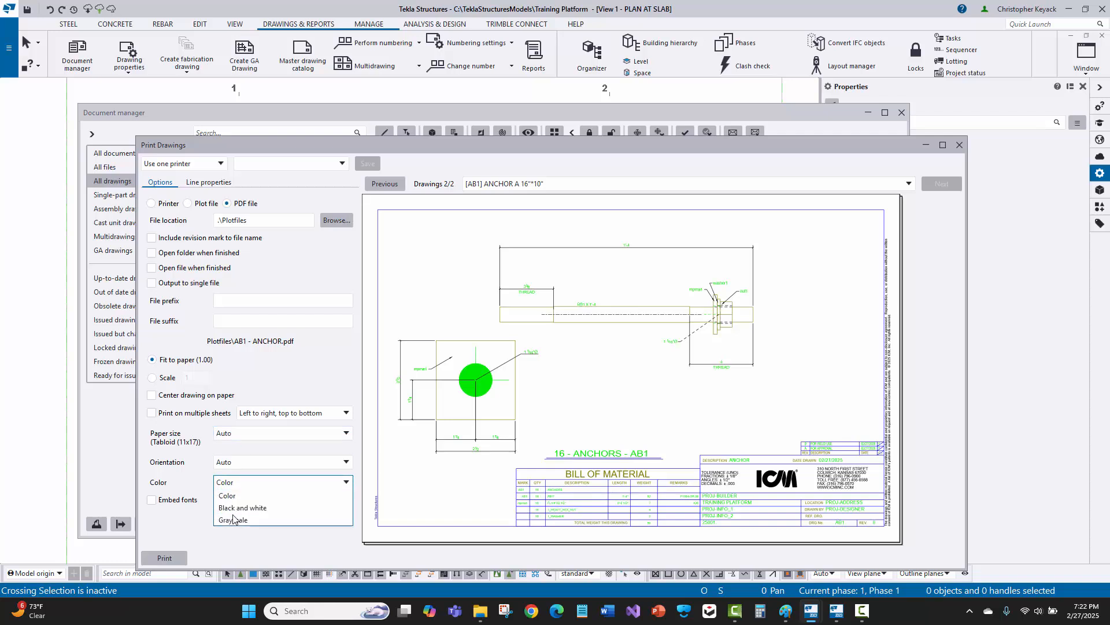
pyautogui.click(242, 508)
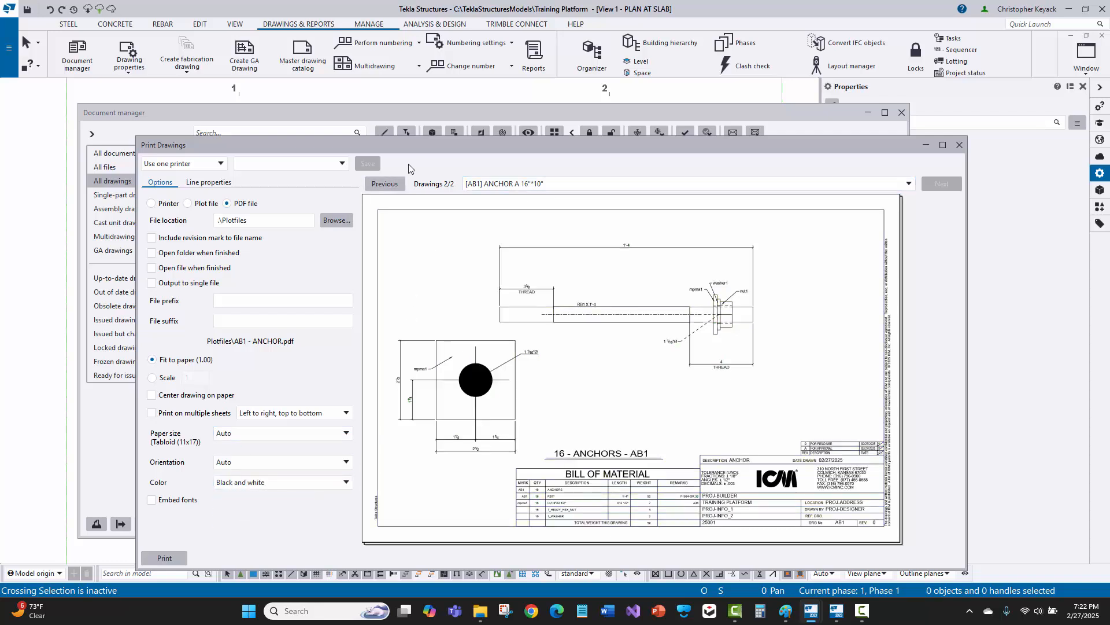
pyautogui.click(385, 184)
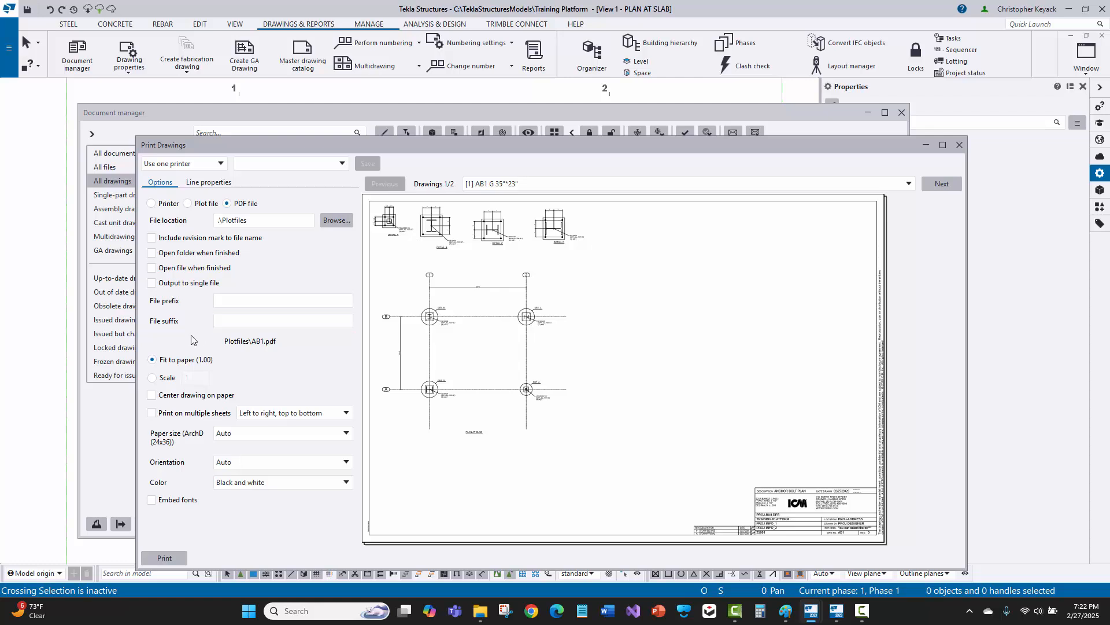
pyautogui.click(151, 253)
pyautogui.click(164, 558)
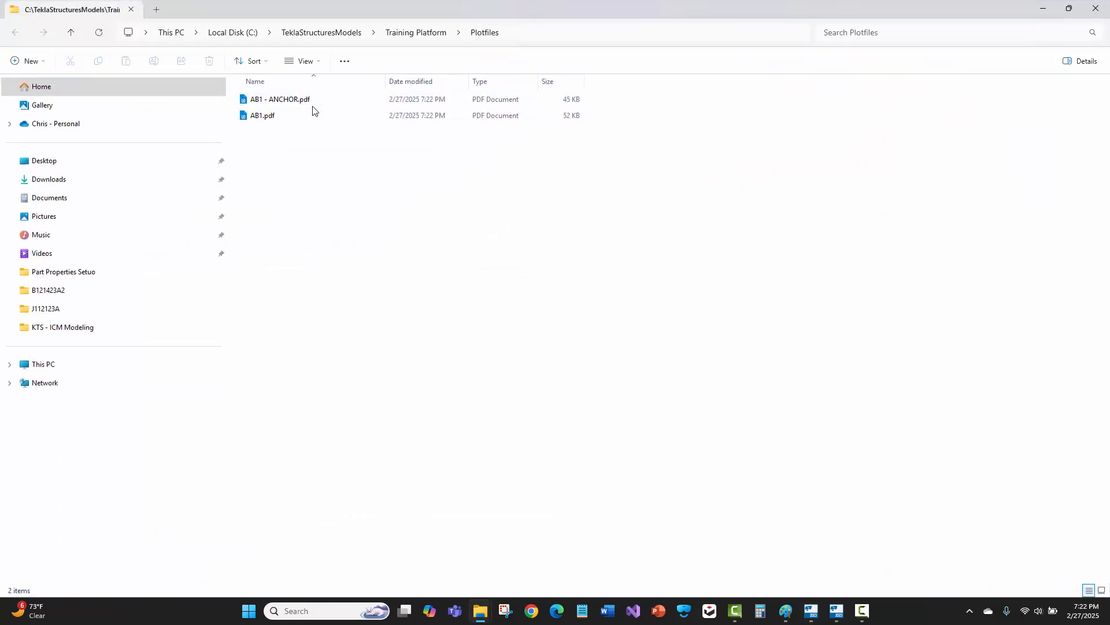
# Step: Check the AB1 and AB1 - ANCHOR PDFs in the Plotfiles folder, and close the folder, print and document manager windows
pyautogui.click(270, 101)
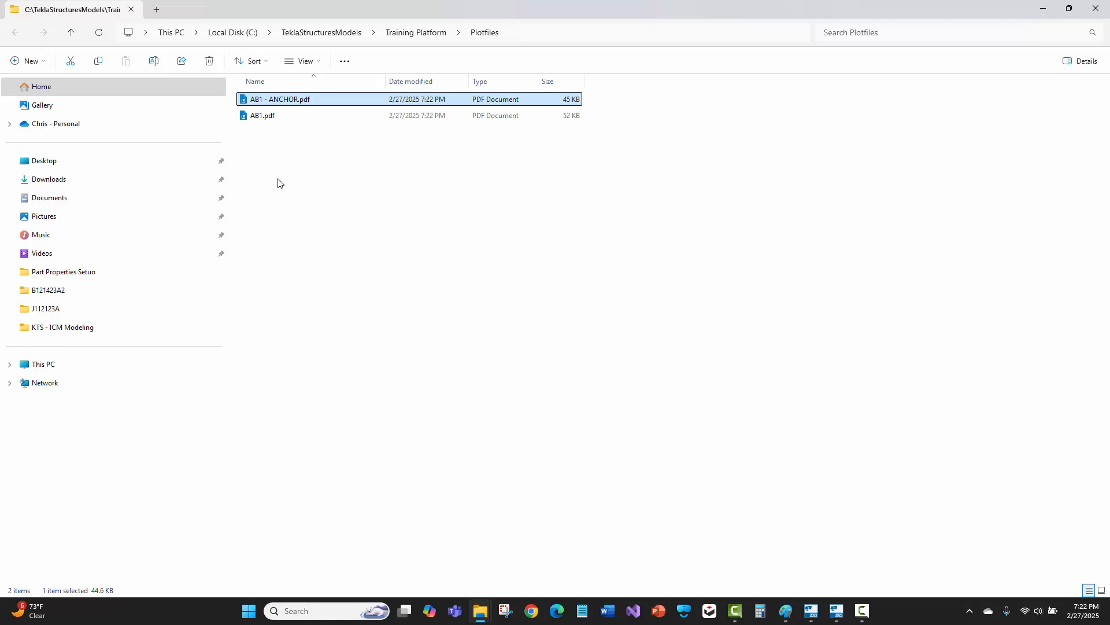
pyautogui.click(267, 116)
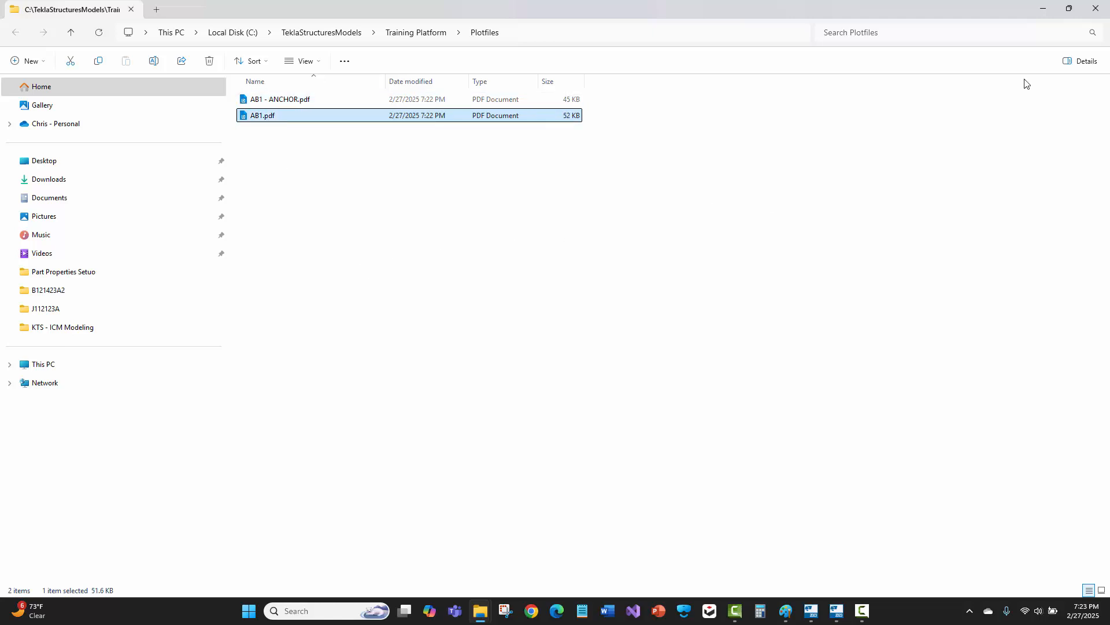
pyautogui.click(1097, 10)
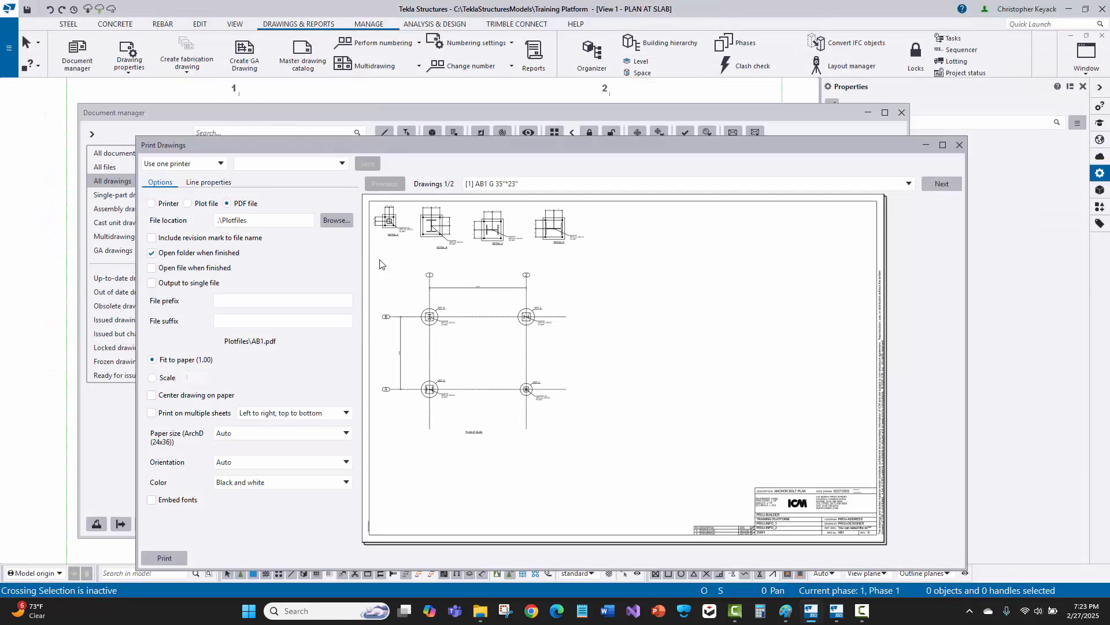
pyautogui.click(960, 147)
pyautogui.click(901, 112)
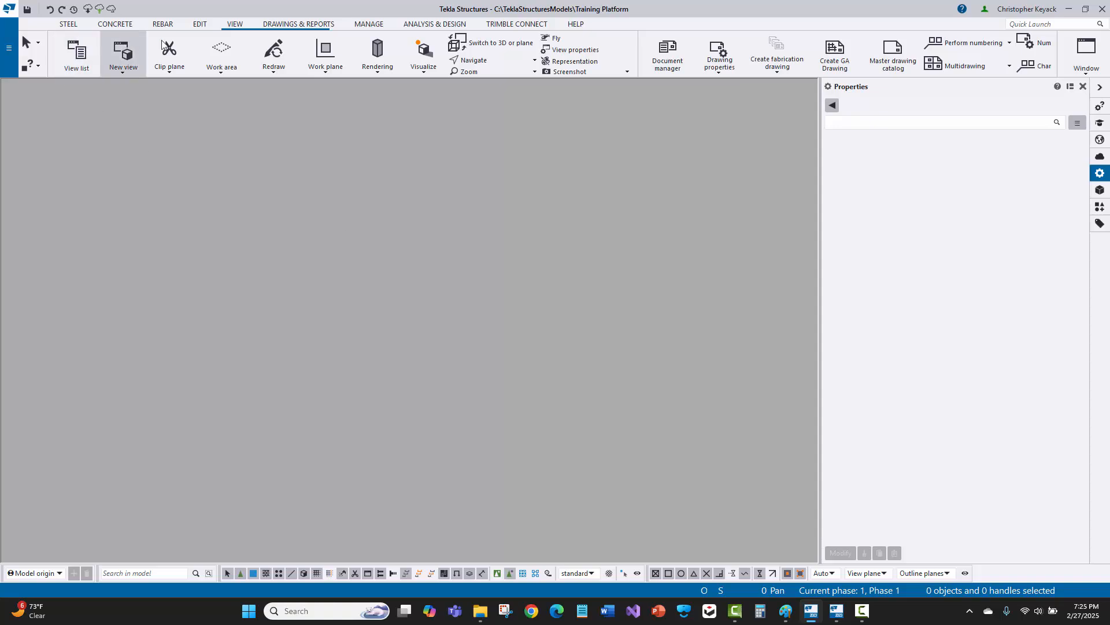
# Step: Make the PLAN AT T/PLATFORM view visible and switch it from plan to 3D
pyautogui.click(70, 54)
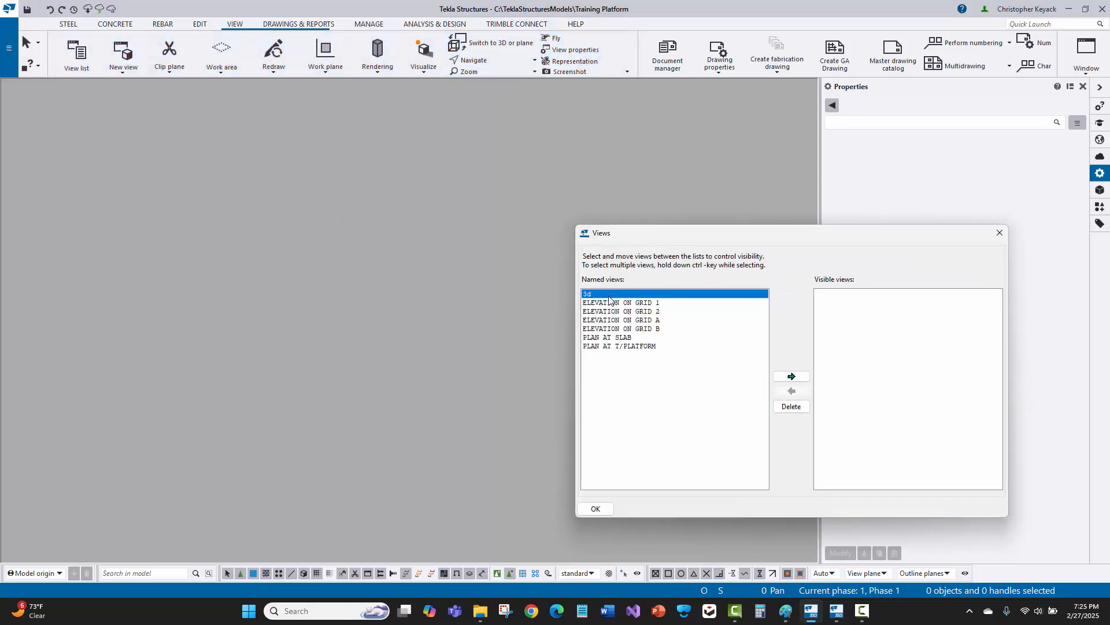
pyautogui.click(631, 346)
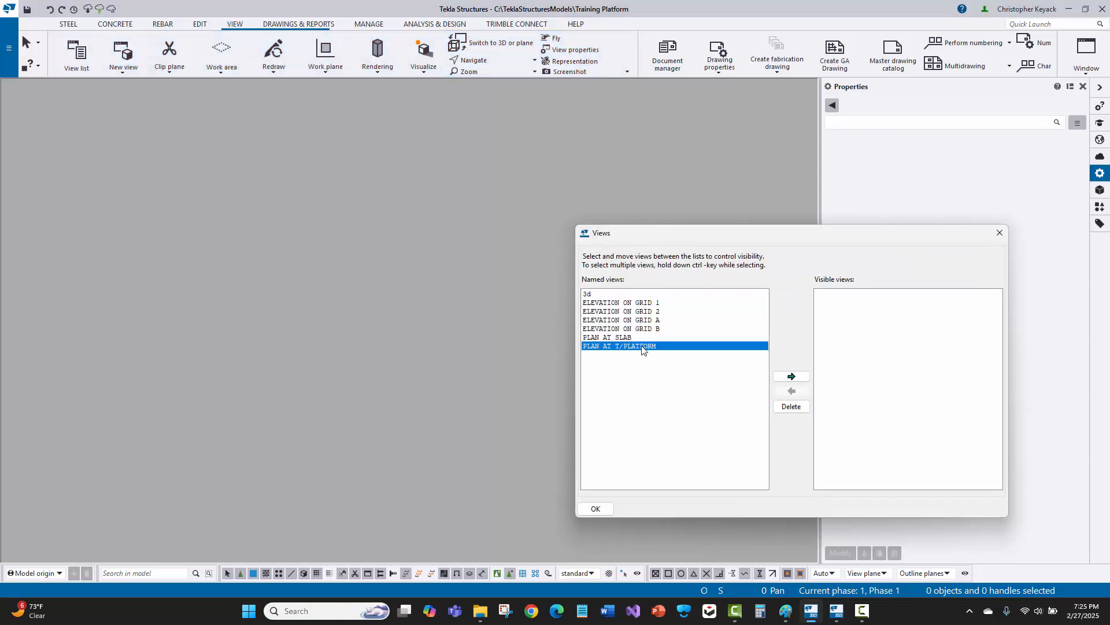
pyautogui.click(803, 377)
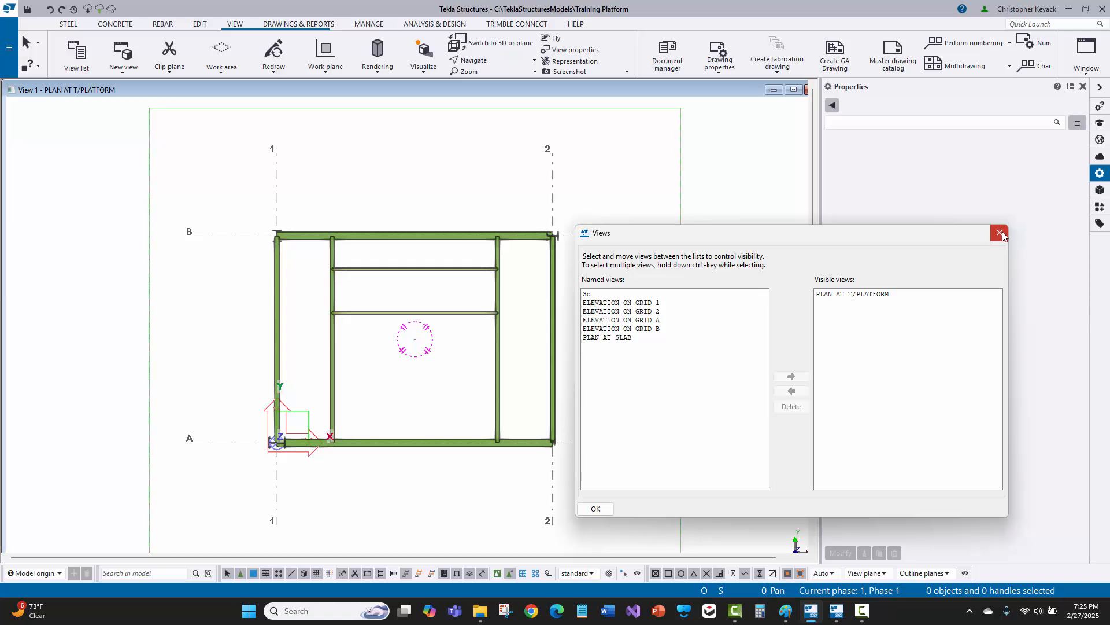
pyautogui.click(1000, 233)
pyautogui.hotkey('ctrl', 'p')
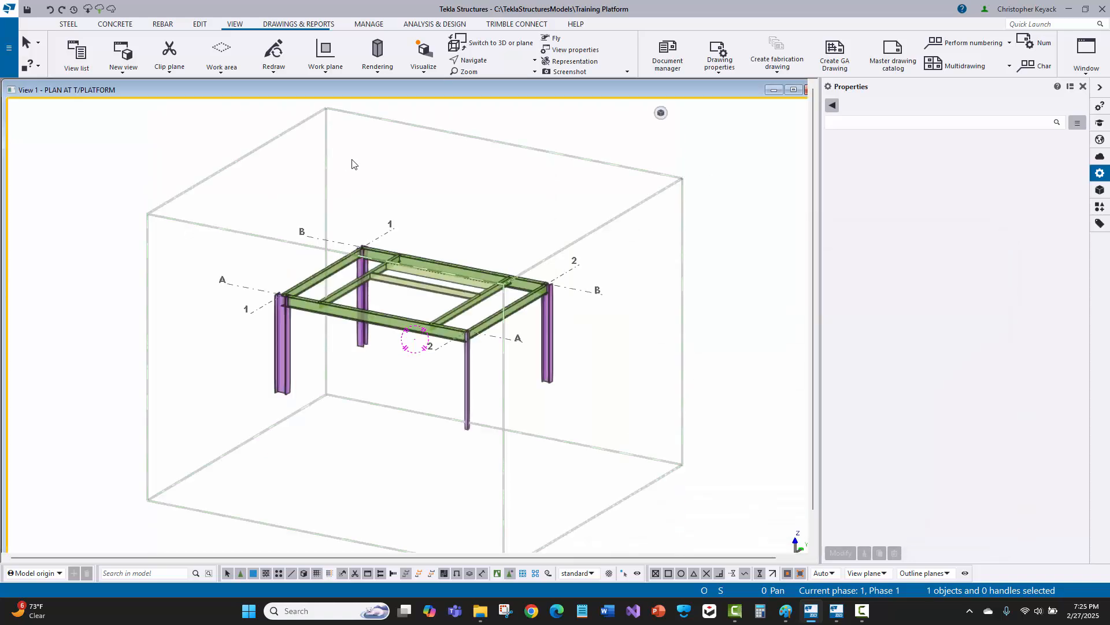
# Step: Examine the beam ends and beam-to-beam intersections of the platform framing that have no connections
pyautogui.scroll(3, 422, 312)
pyautogui.moveTo(307, 245); pyautogui.dragTo(355, 291, button='middle')
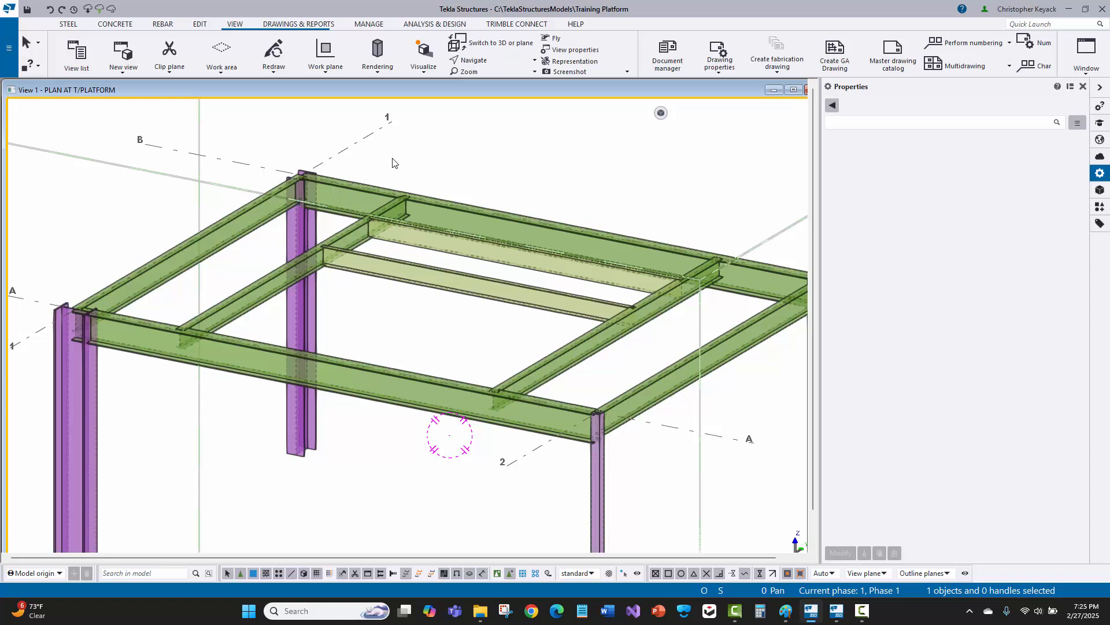
pyautogui.scroll(3, 374, 189)
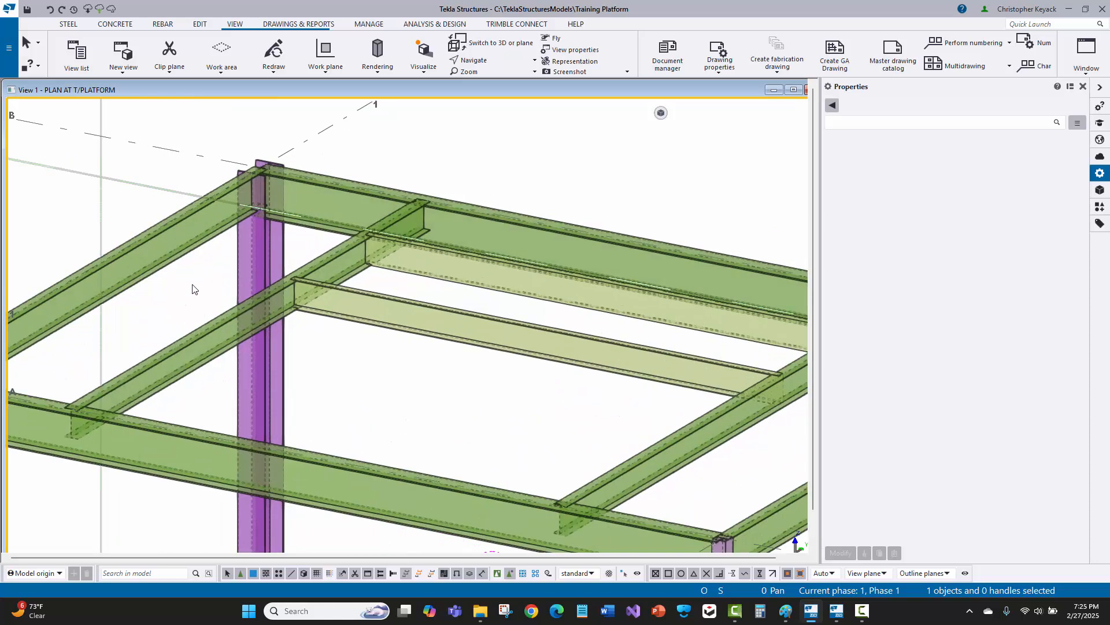
pyautogui.scroll(3, 338, 190)
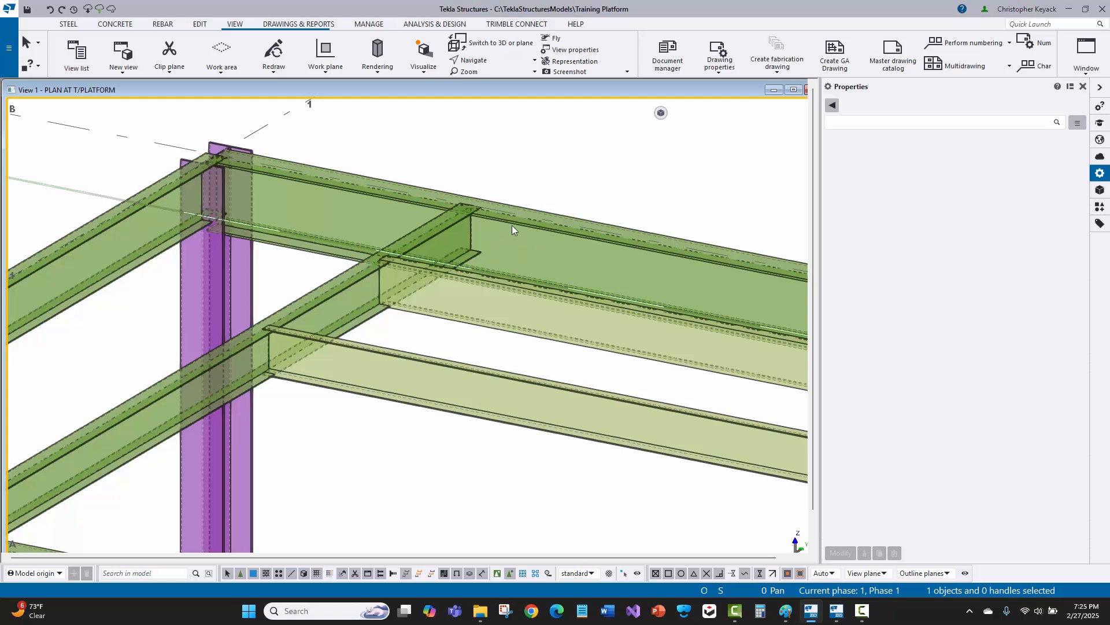
pyautogui.scroll(3, 387, 284)
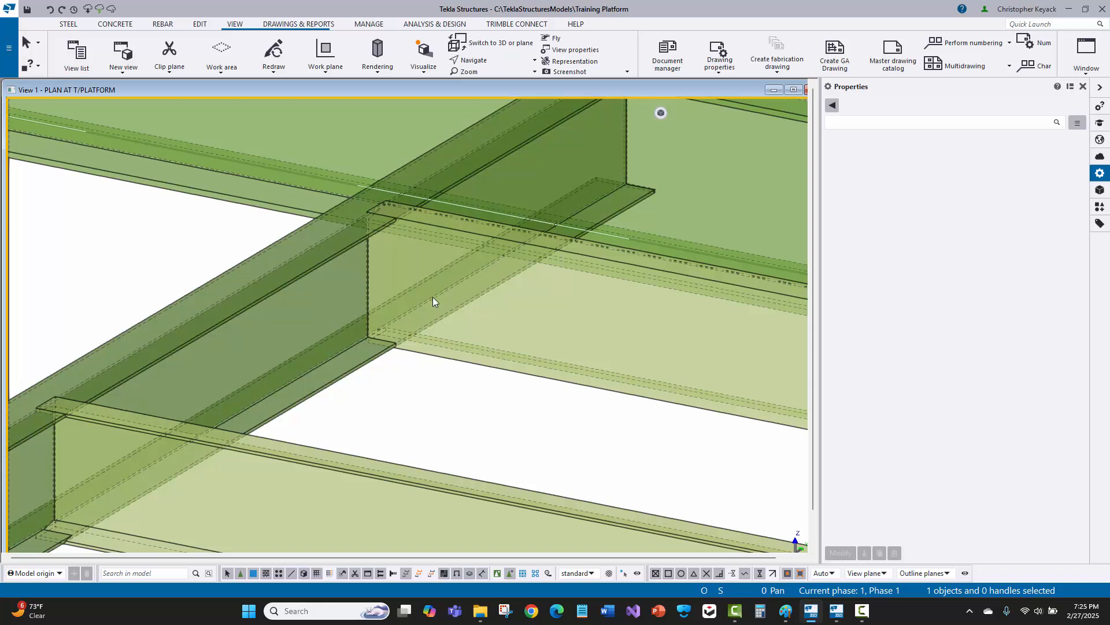
pyautogui.click(434, 297)
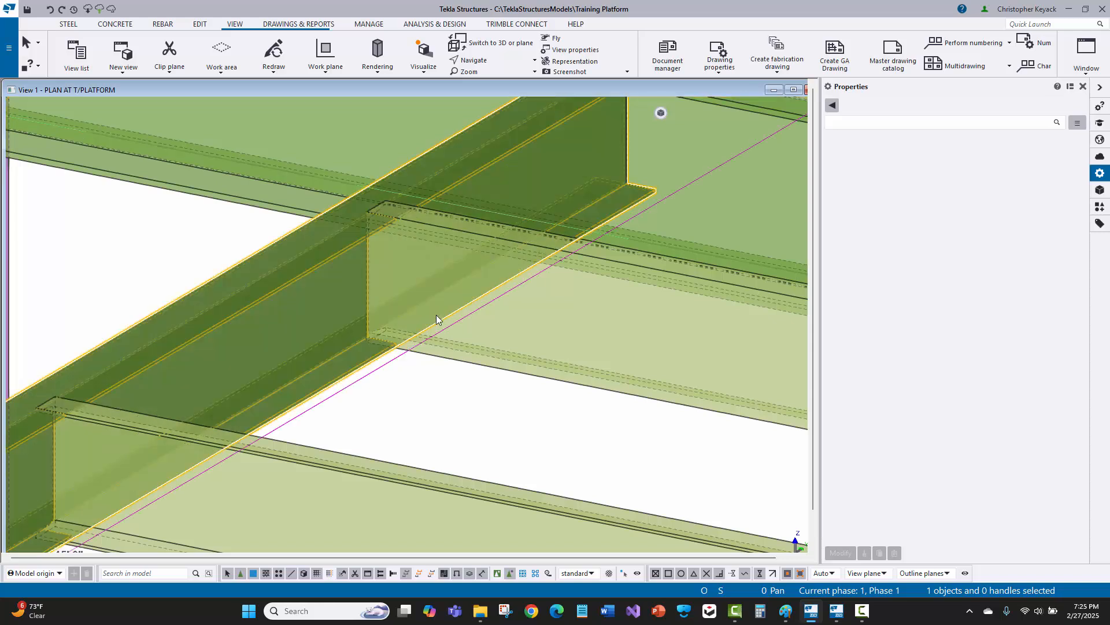
pyautogui.click(439, 377)
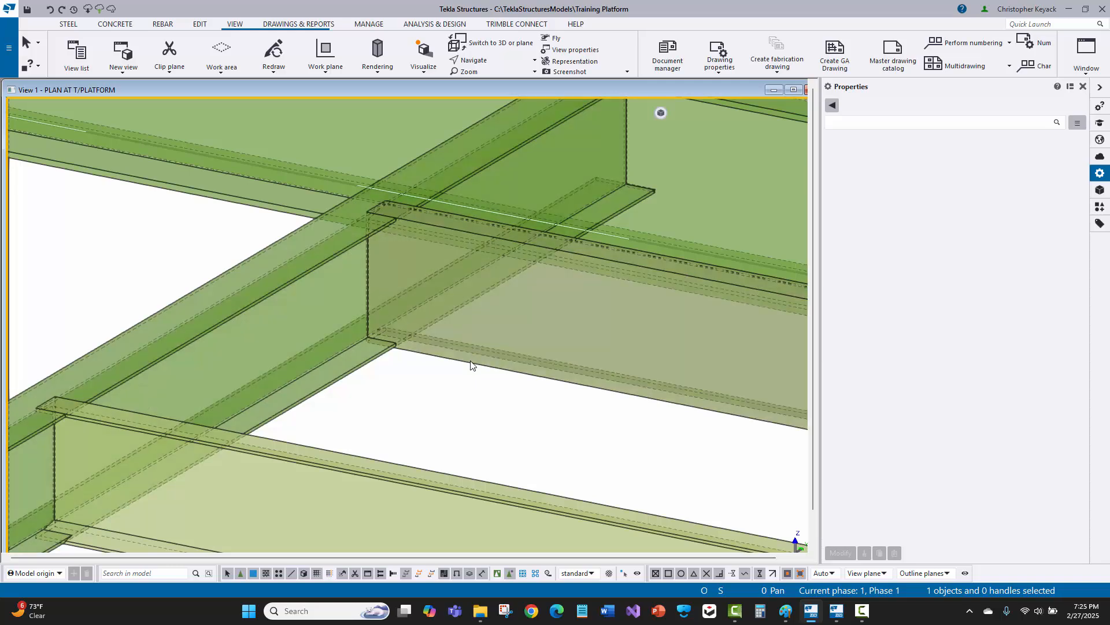
pyautogui.click(469, 365)
pyautogui.click(446, 392)
pyautogui.scroll(-5, 365, 322)
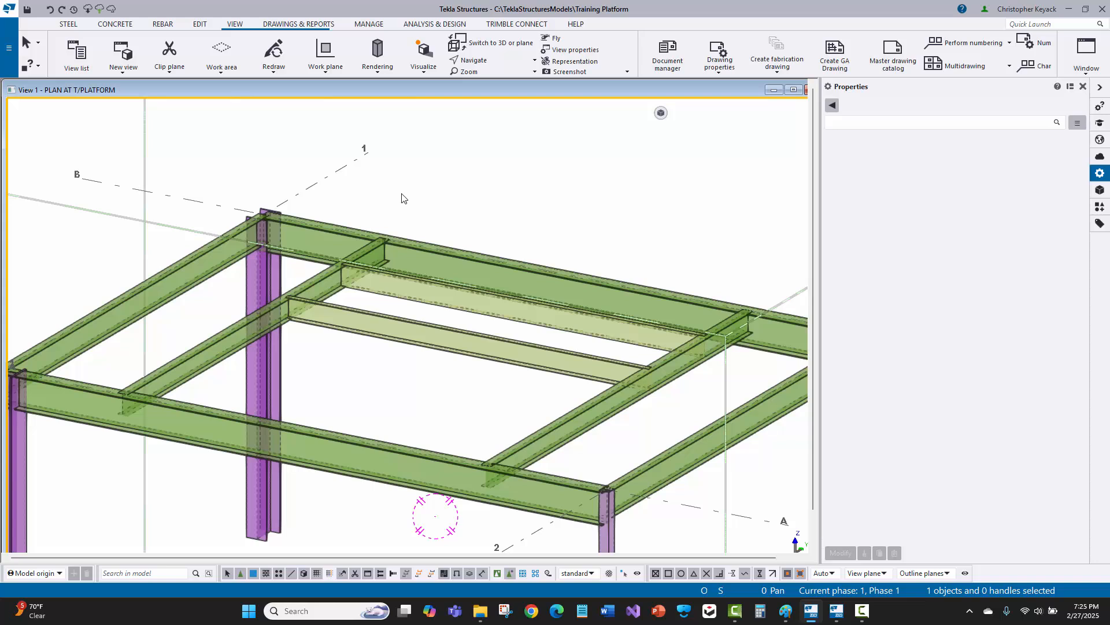
# Step: Compare the shaded wireframe and rendered representations of the parts, leaving the platform framing rendered
pyautogui.hotkey('ctrl', '4')
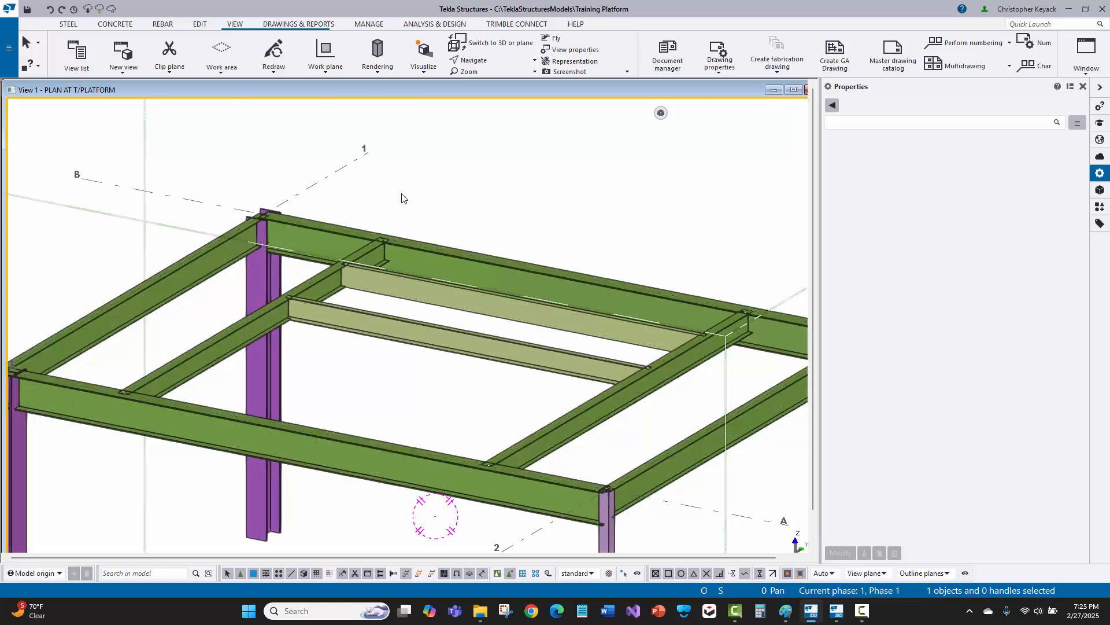
pyautogui.hotkey('ctrl', '2')
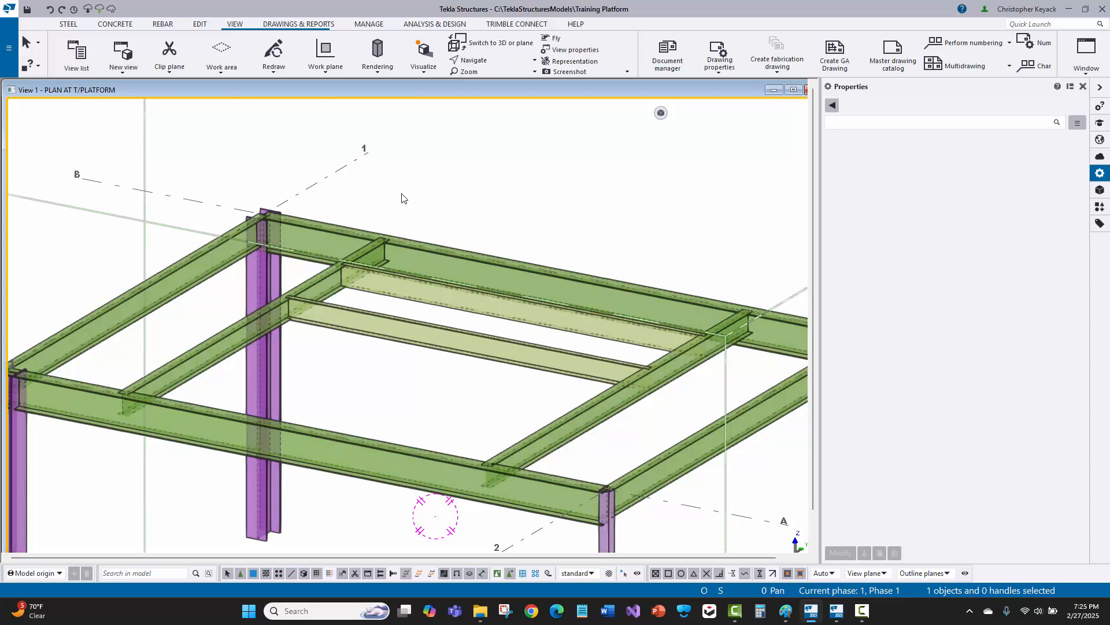
pyautogui.scroll(2, 261, 247)
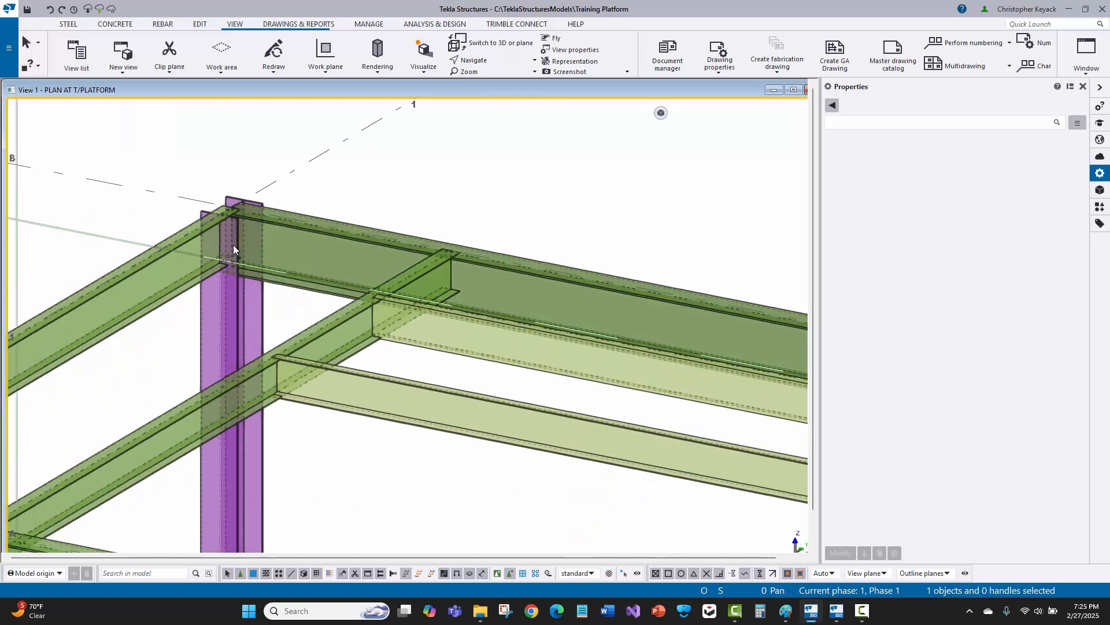
pyautogui.hotkey('ctrl', '4')
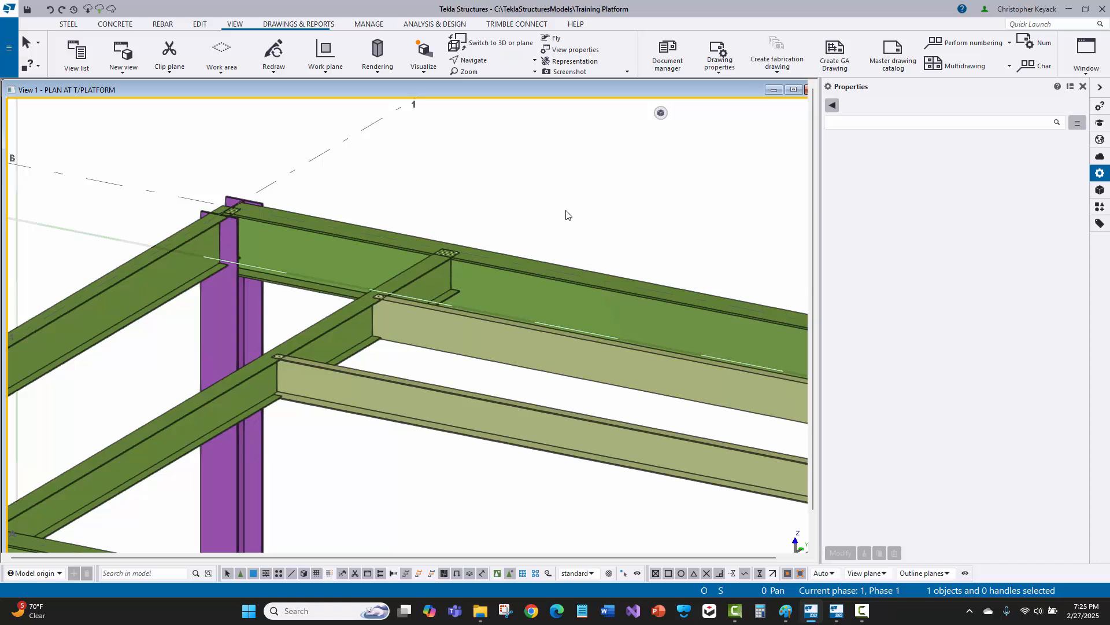
pyautogui.scroll(-2, 523, 192)
pyautogui.moveTo(568, 220); pyautogui.dragTo(457, 186, button='middle')
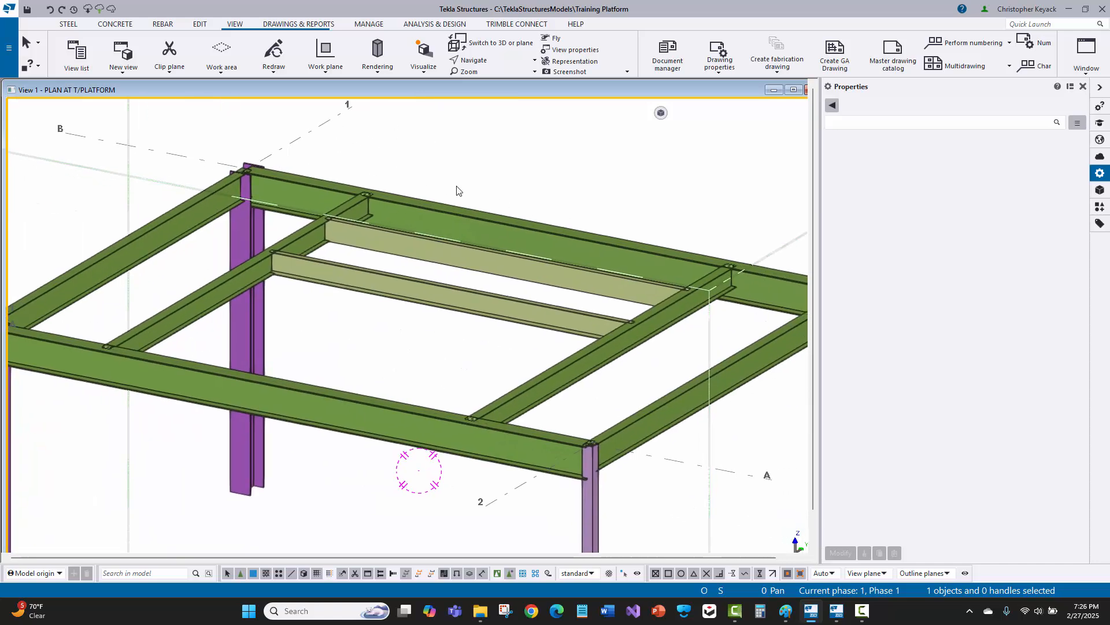
# Step: Open the settings of the Clip angle (141) connection from the ICM group of the component catalog
pyautogui.click(1100, 206)
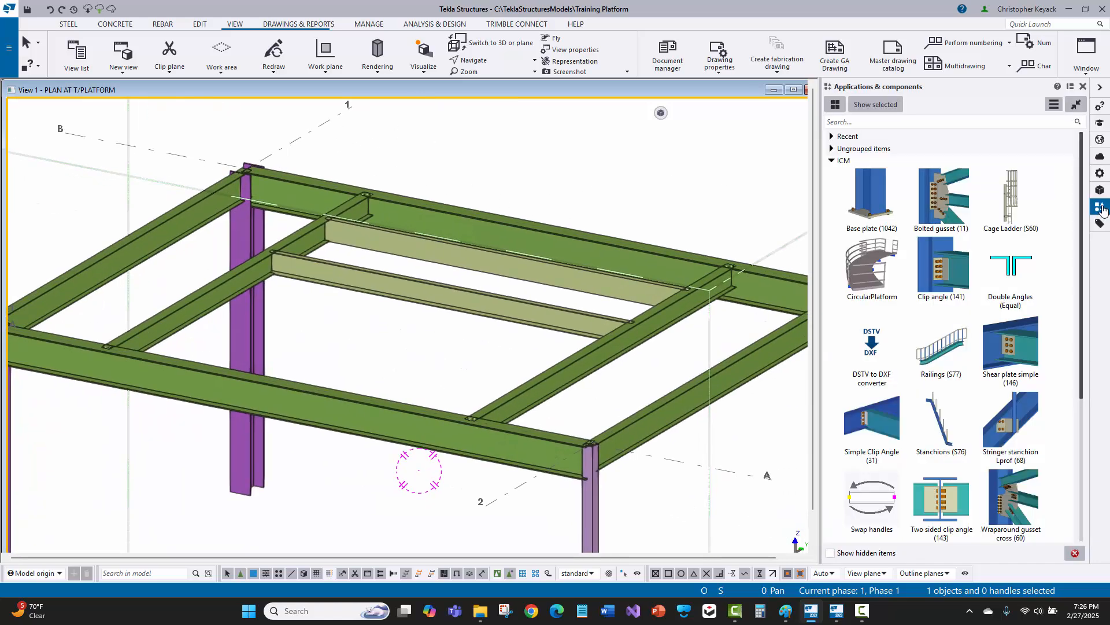
pyautogui.click(835, 165)
pyautogui.click(836, 164)
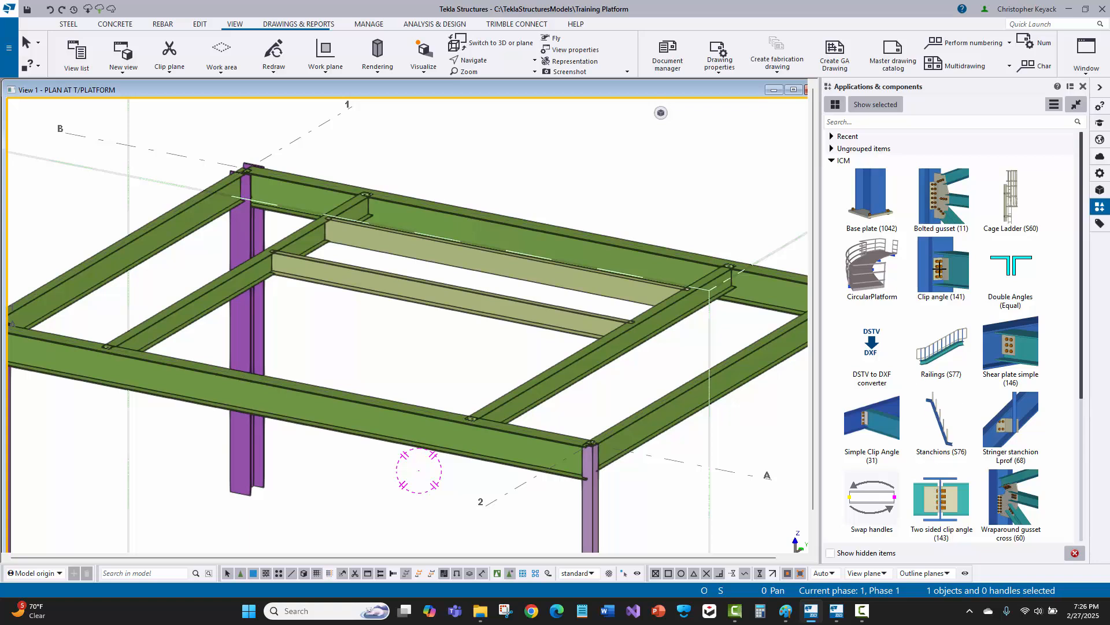
pyautogui.click(975, 274)
pyautogui.scroll(3, 271, 169)
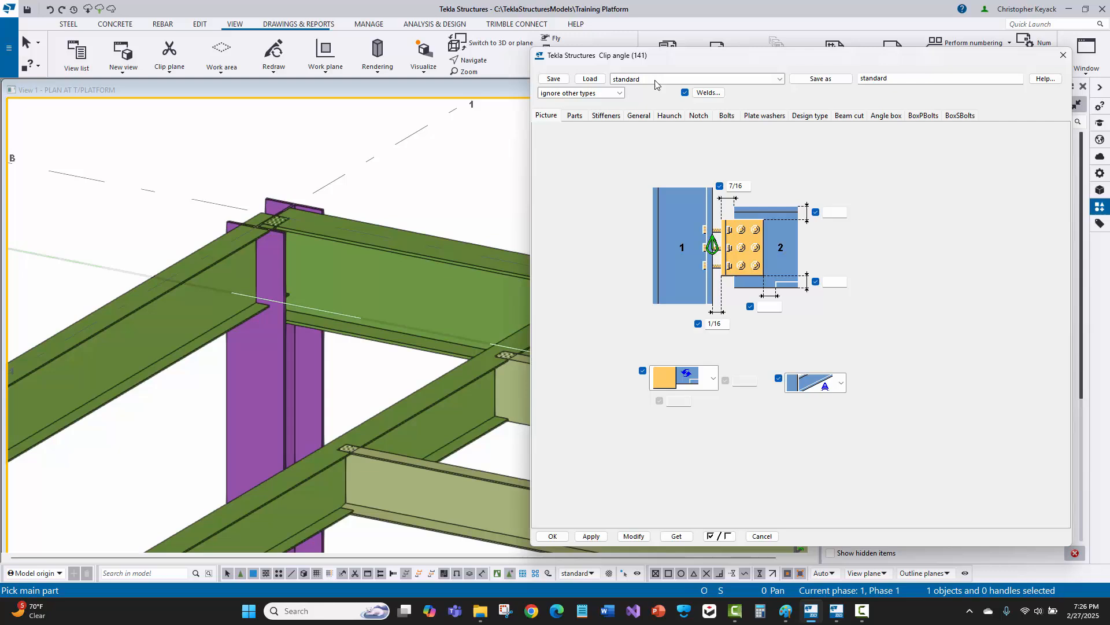
# Step: Review the clip angle's saved presets, angle profiles and bolt settings, and apply the standard settings
pyautogui.click(656, 79)
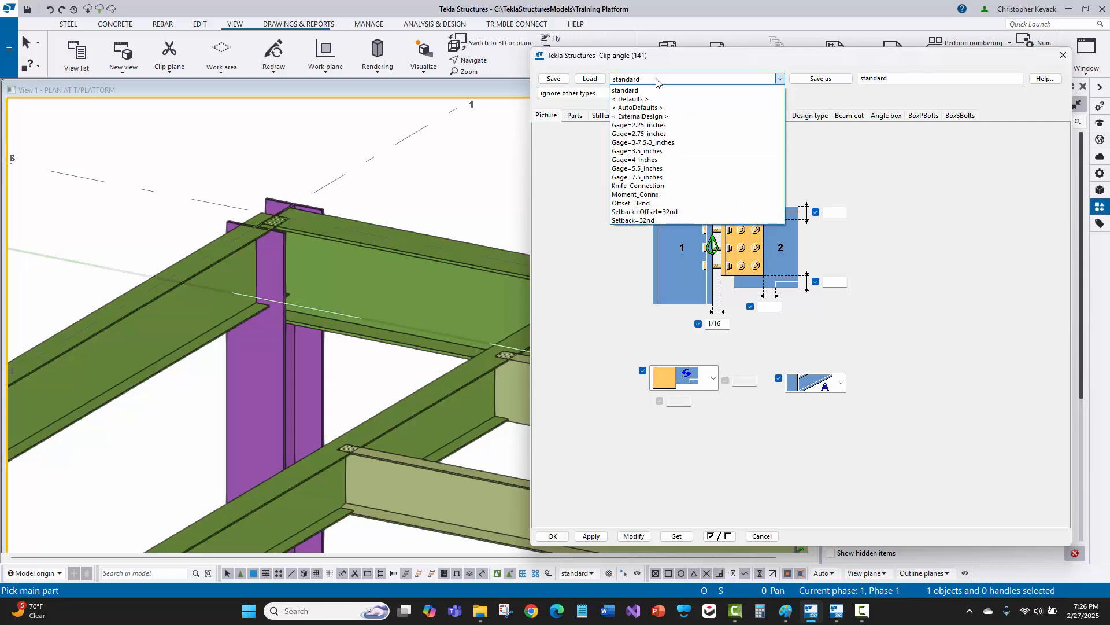
pyautogui.click(657, 79)
pyautogui.click(576, 117)
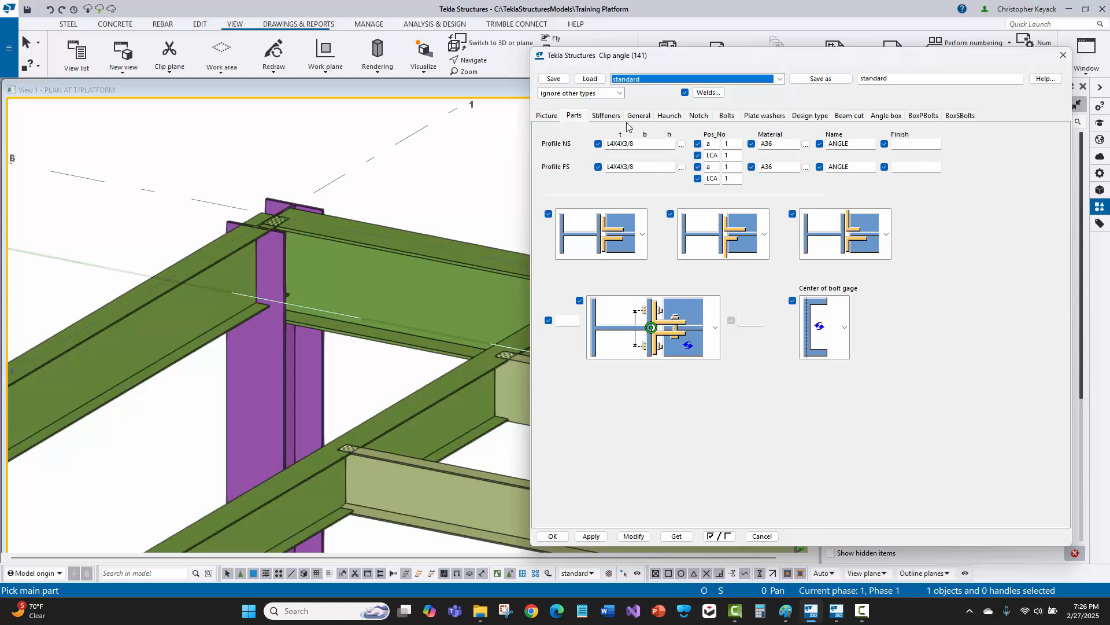
pyautogui.click(732, 118)
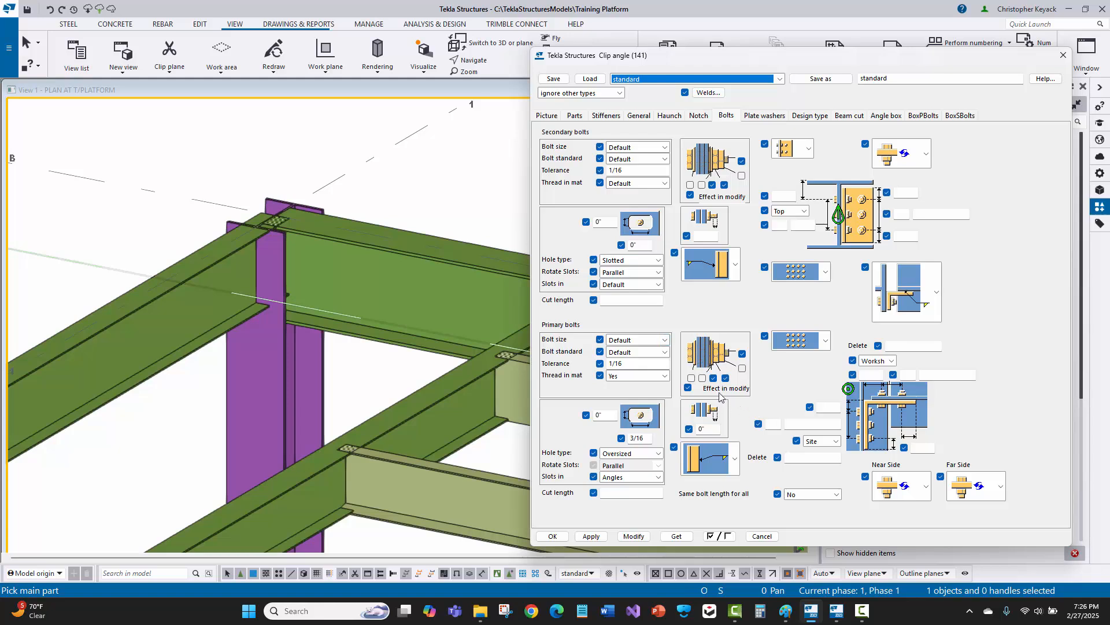
pyautogui.click(591, 536)
pyautogui.click(552, 535)
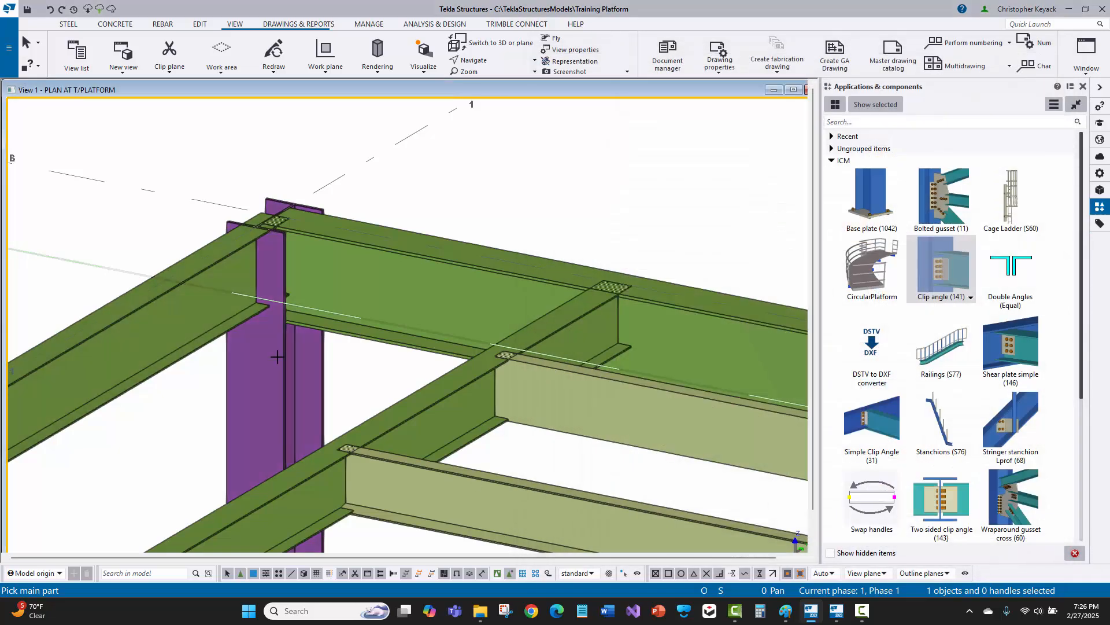
# Step: Add Clip angle (141) connections from the column at grids 1 and B to its grid B and grid 1 beams
pyautogui.click(257, 345)
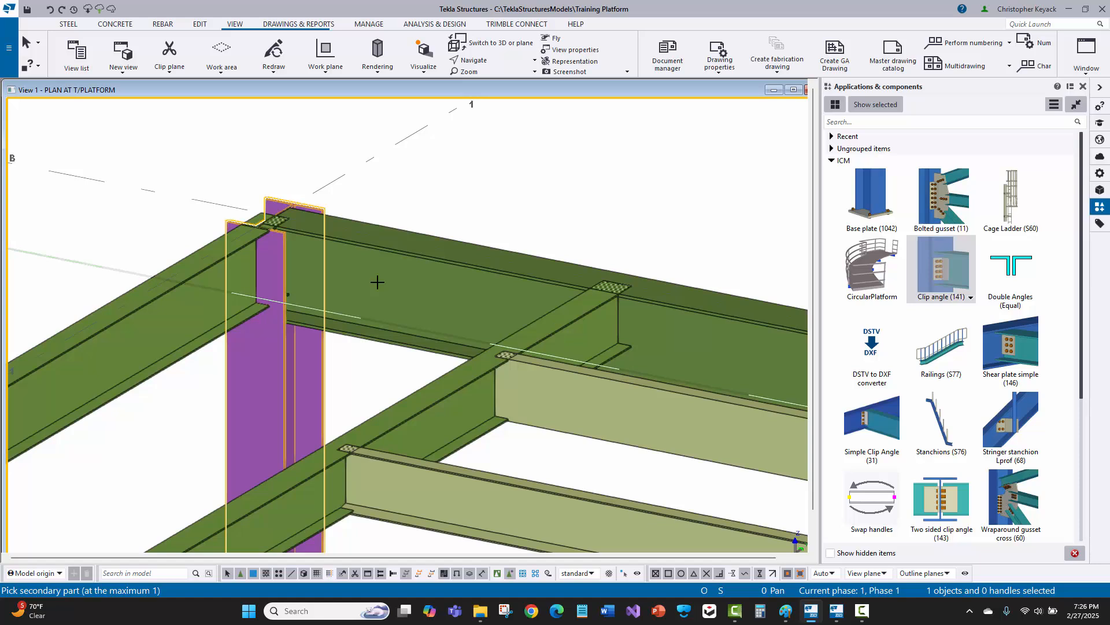
pyautogui.click(379, 286)
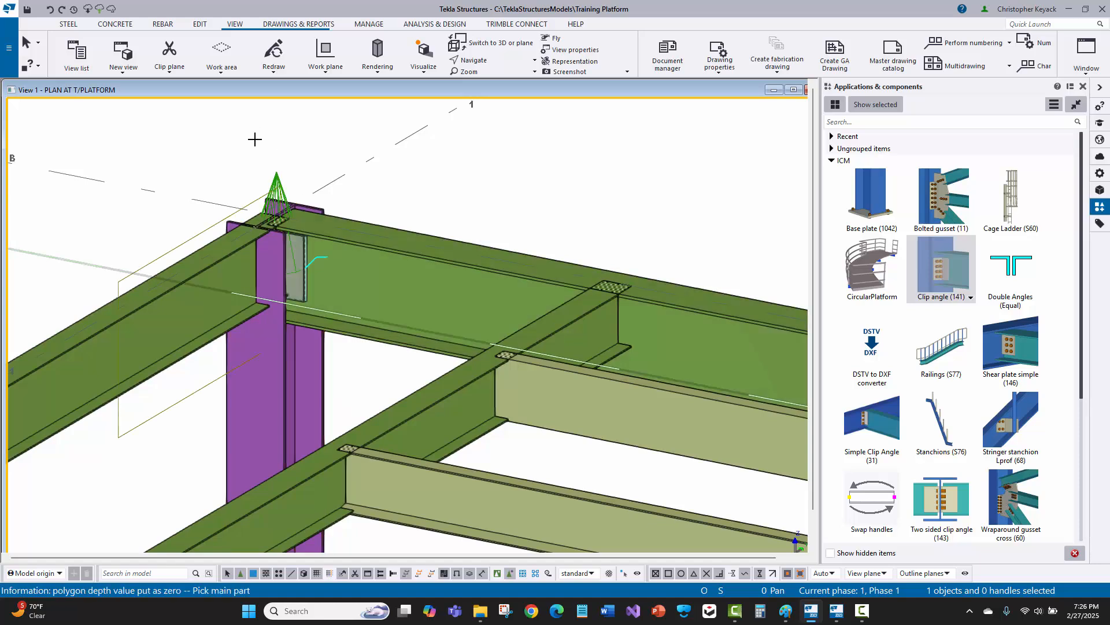
pyautogui.click(273, 403)
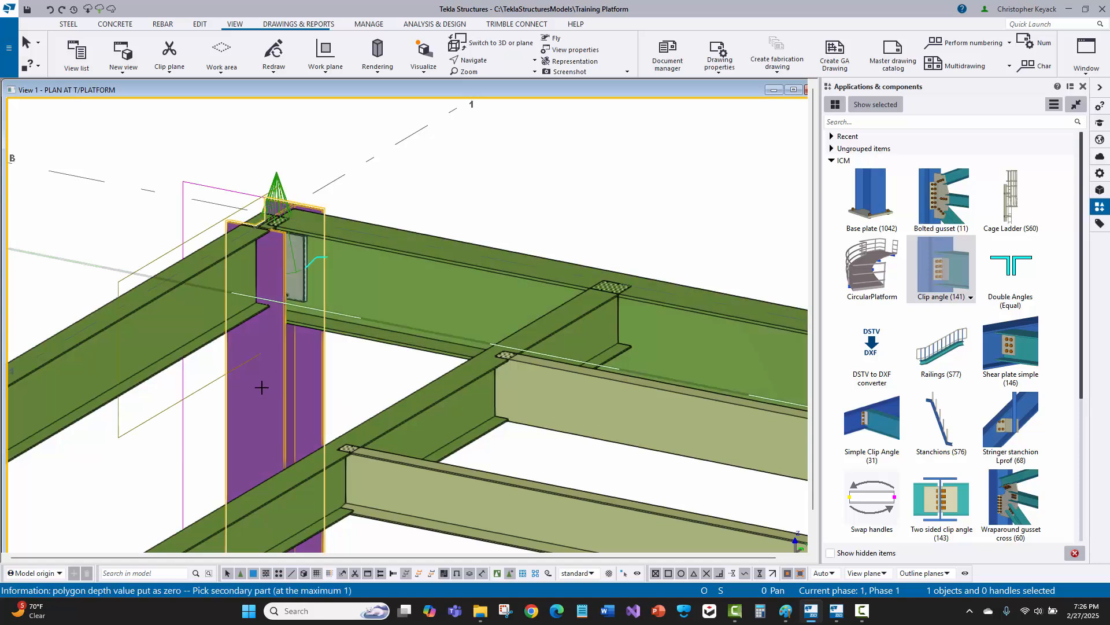
pyautogui.scroll(2, 201, 320)
pyautogui.rightClick(169, 129)
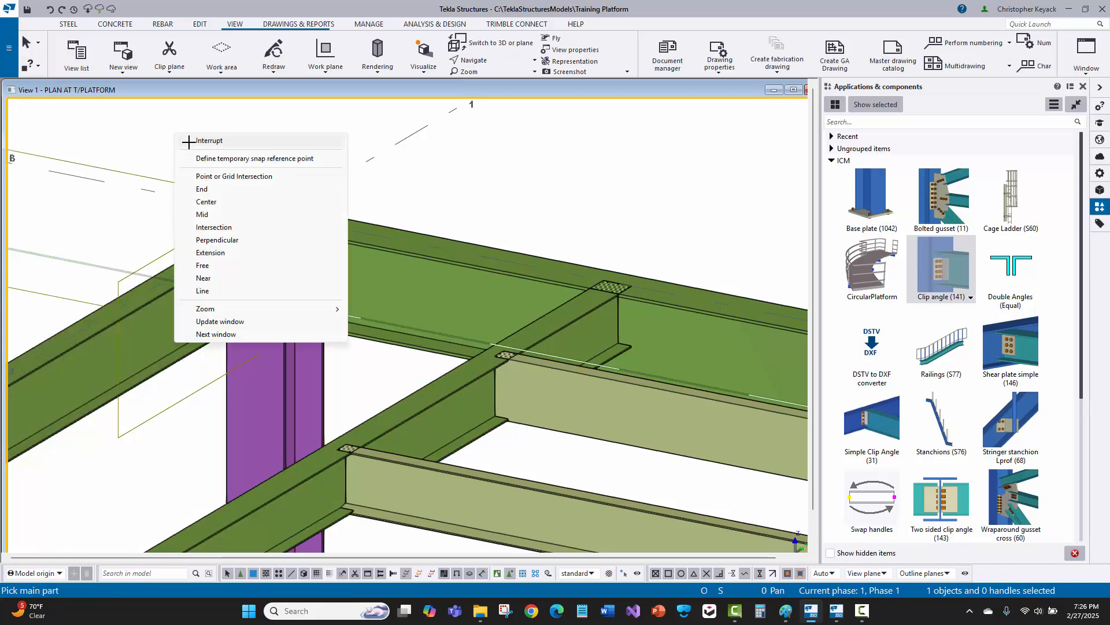
pyautogui.click(188, 133)
# Step: Inspect the two clip angle connections at the column from the other side and check the grid B beam's properties
pyautogui.scroll(3, 218, 289)
pyautogui.scroll(1, 222, 288)
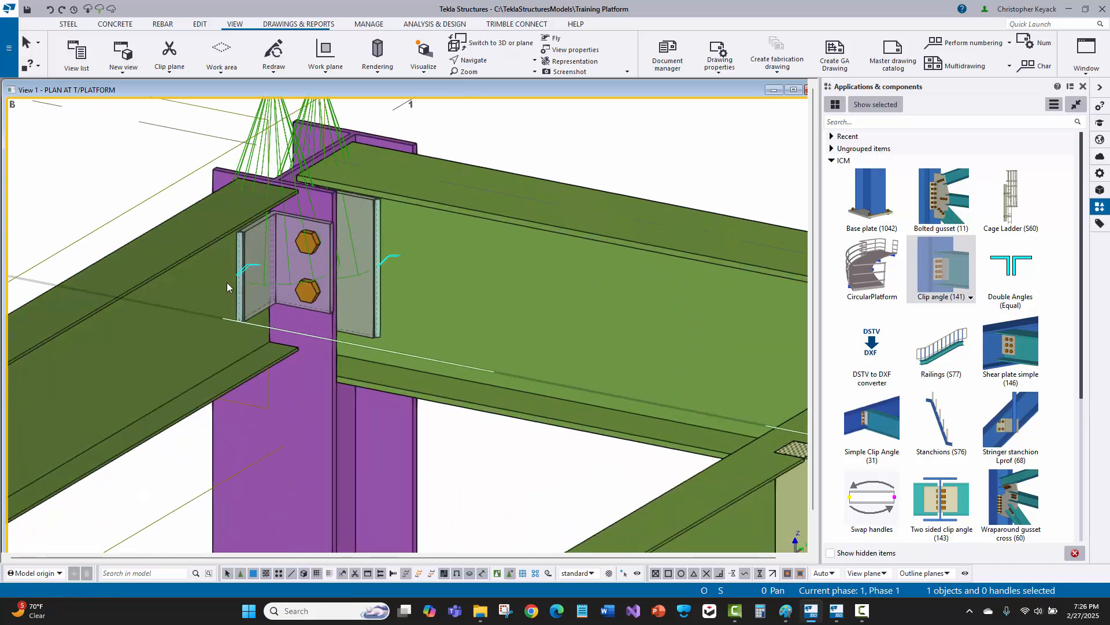
pyautogui.press('v')
pyautogui.click(315, 156)
pyautogui.moveTo(328, 208)
pyautogui.keyDown('ctrl'); pyautogui.mouseDown(button='middle')
pyautogui.moveTo(230, 215)
pyautogui.moveTo(429, 282)
pyautogui.mouseUp(button='middle'); pyautogui.keyUp('ctrl')
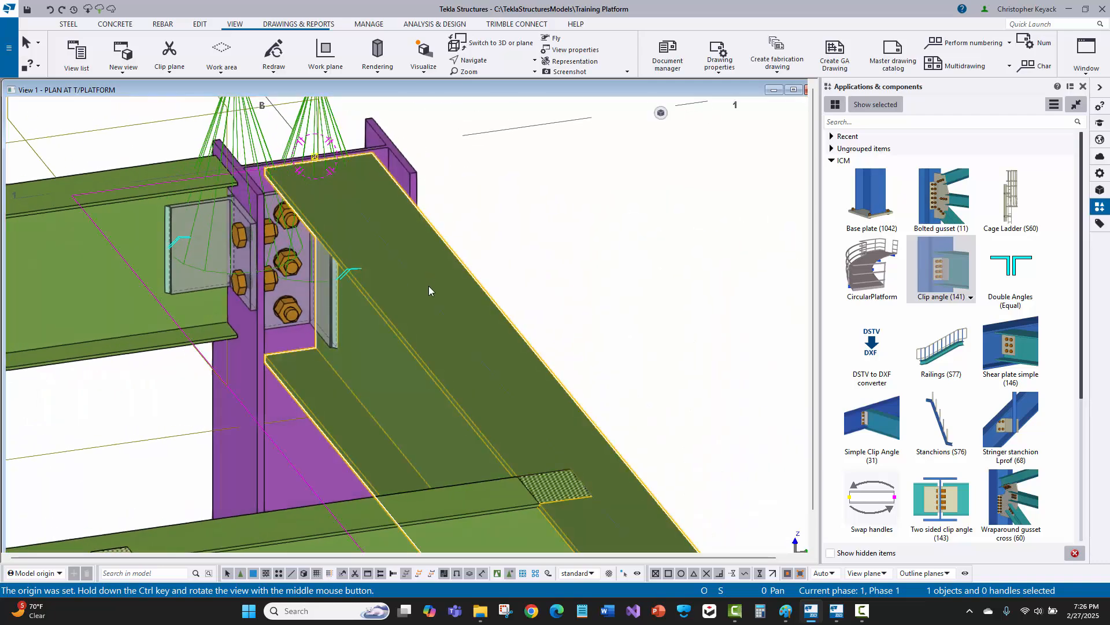
pyautogui.doubleClick(428, 286)
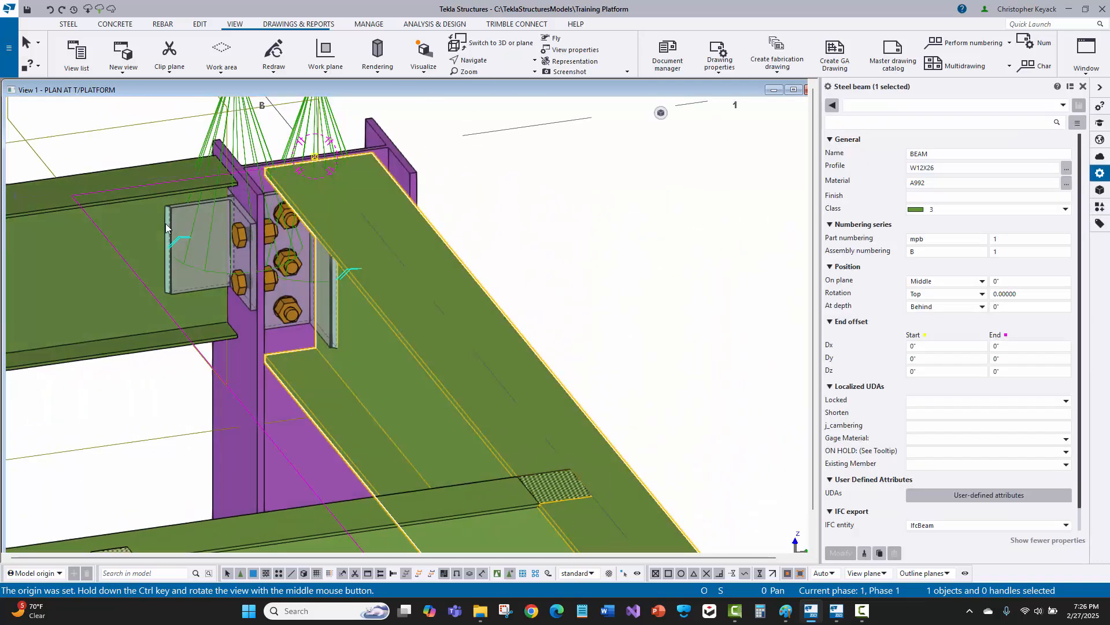
pyautogui.moveTo(174, 237); pyautogui.dragTo(227, 243, button='middle')
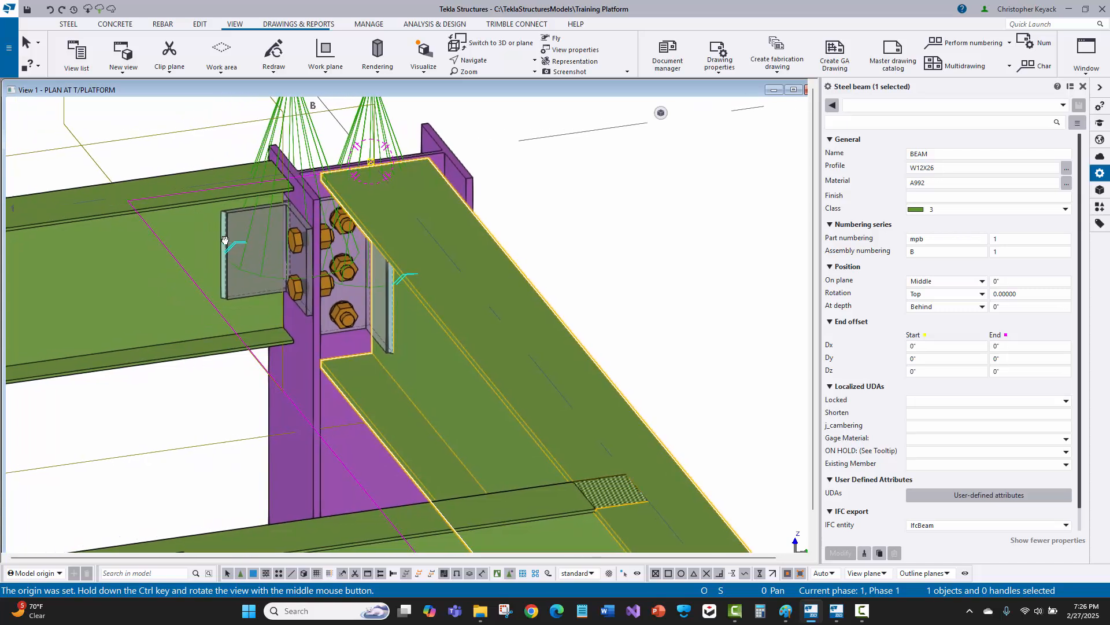
pyautogui.click(116, 290)
pyautogui.press('Escape')
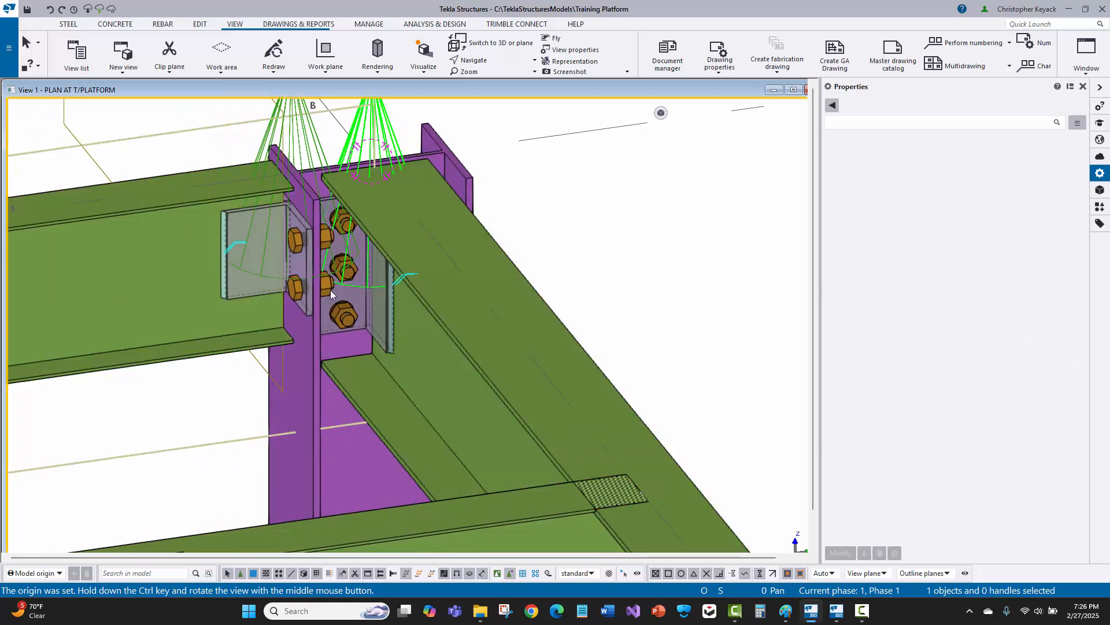
# Step: Open the grid B beam's clip angle connection, review its bolt settings, and close it without changes
pyautogui.click(361, 288)
pyautogui.doubleClick(361, 289)
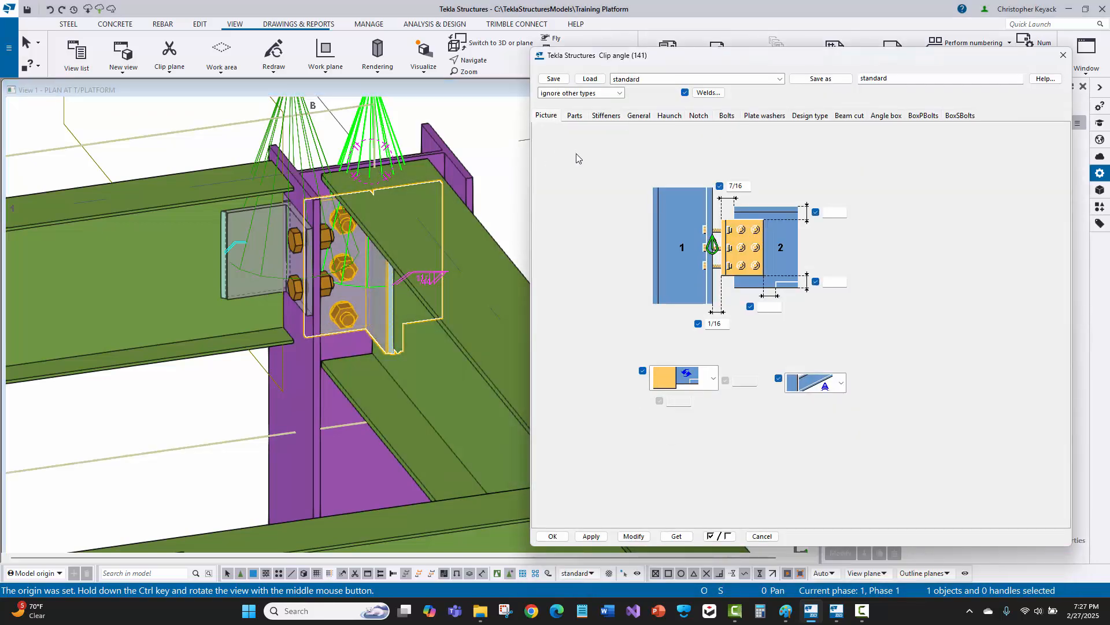
pyautogui.click(726, 116)
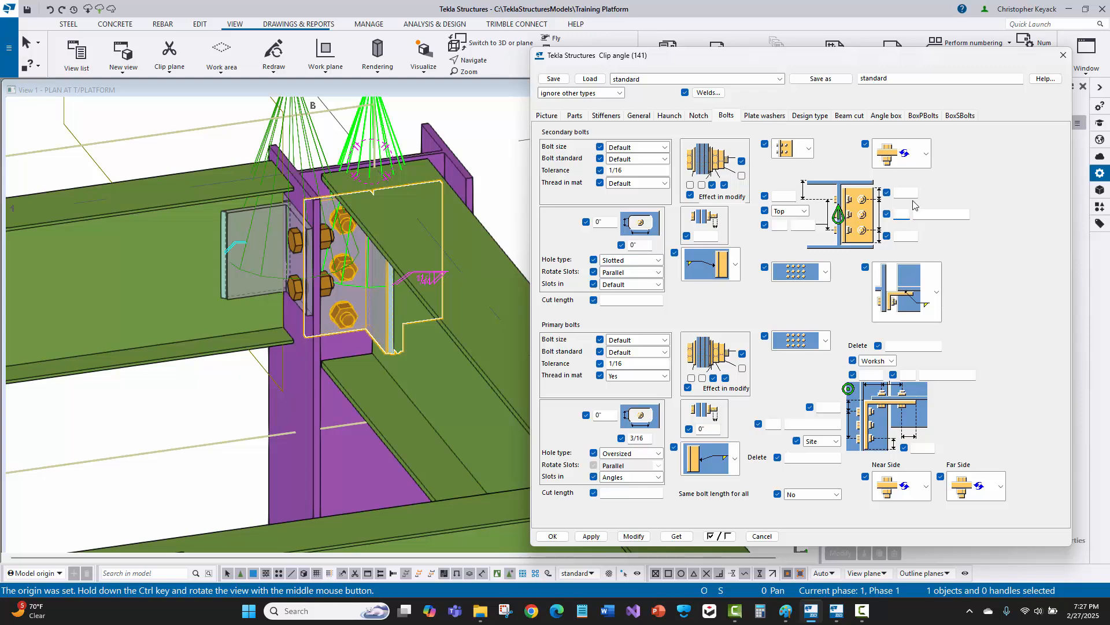
pyautogui.click(1063, 55)
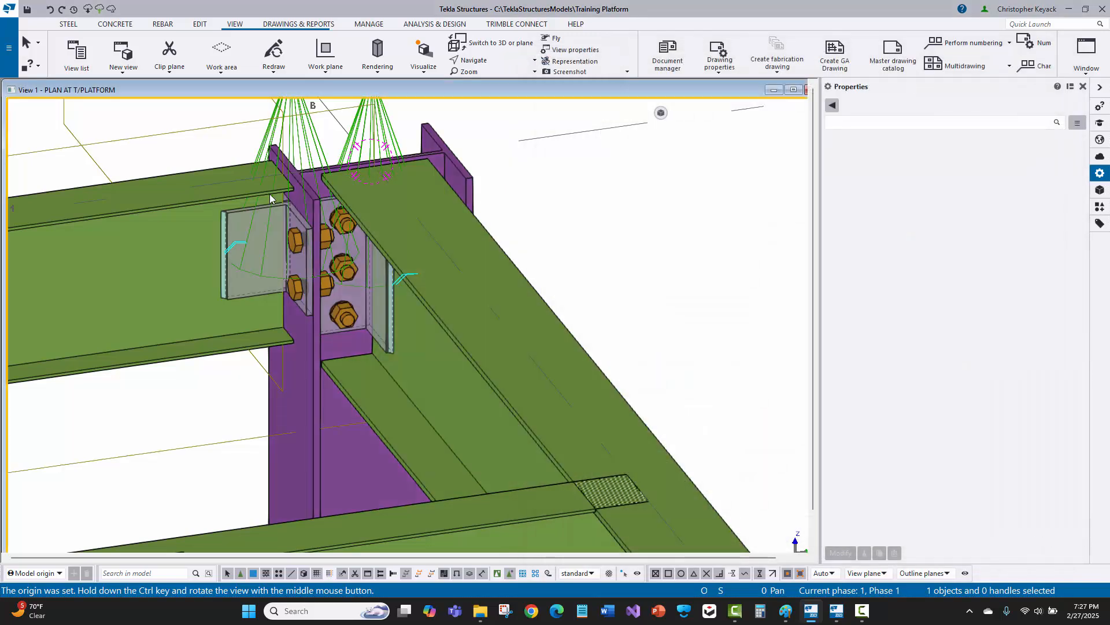
# Step: Check the grid 1 beam's properties, and open joints.def from the model folder in Notepad
pyautogui.click(96, 278)
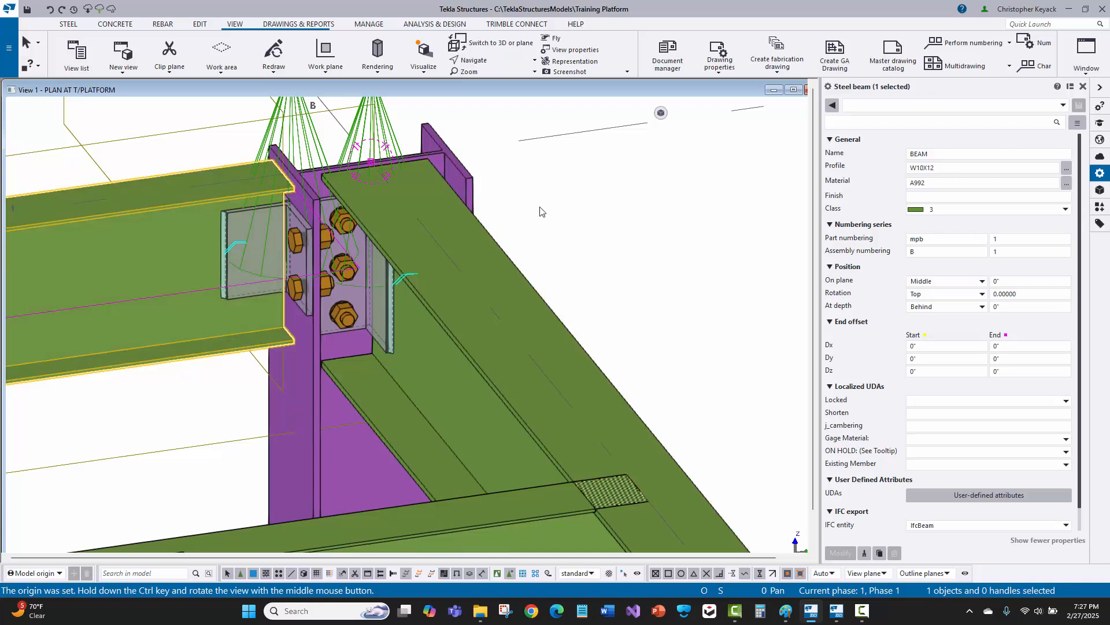
pyautogui.click(541, 211)
pyautogui.click(10, 59)
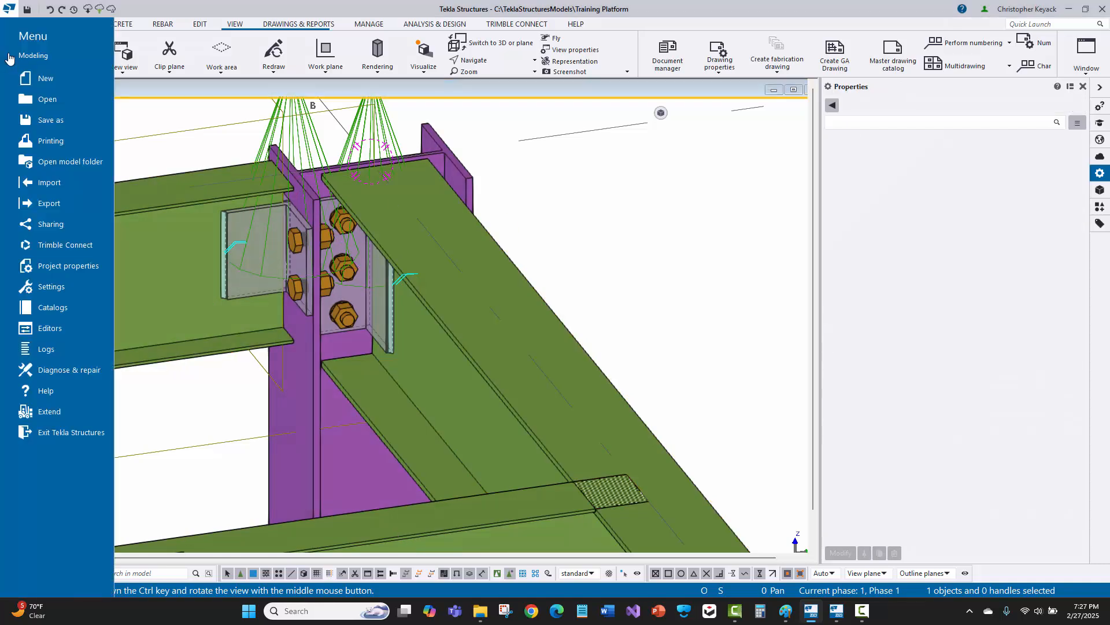
pyautogui.click(61, 163)
pyautogui.scroll(-8, 306, 347)
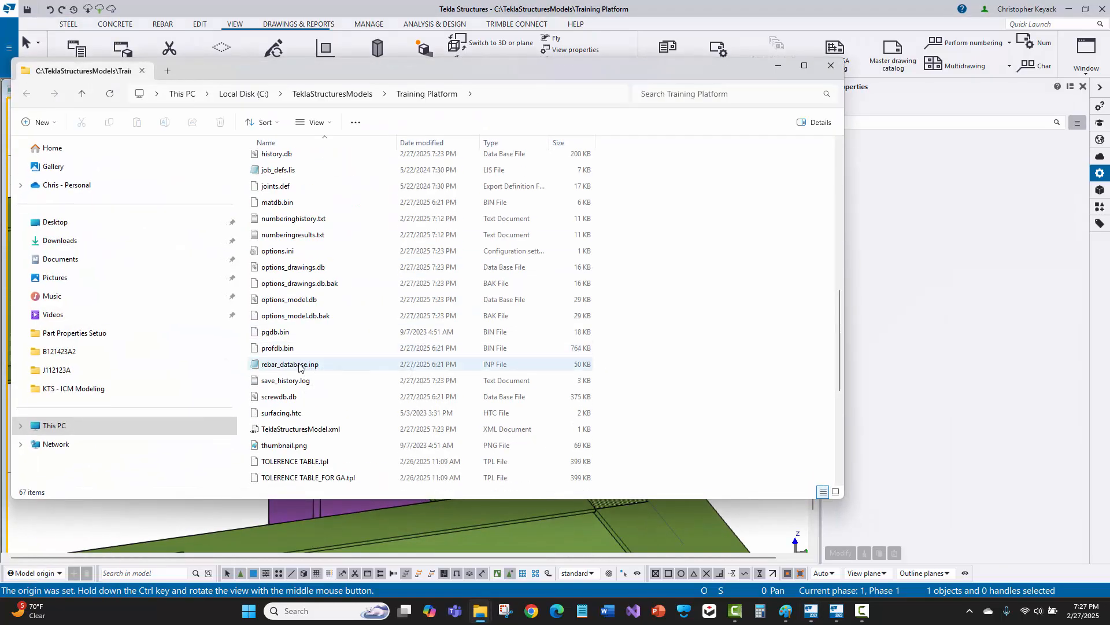
pyautogui.click(286, 191)
pyautogui.scroll(2, 286, 192)
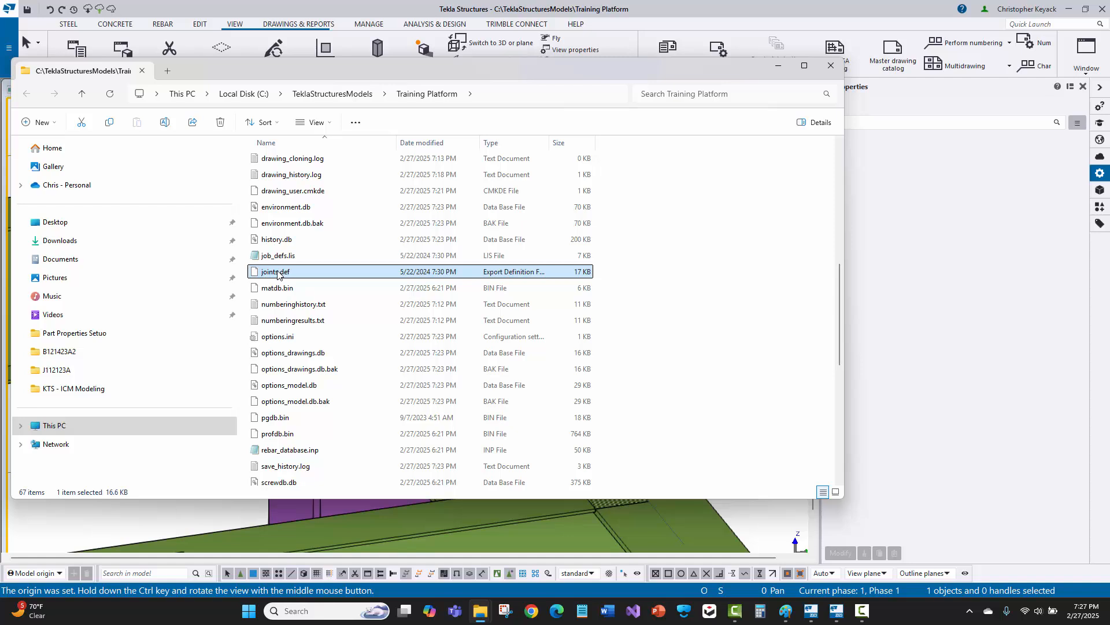
pyautogui.rightClick(278, 274)
pyautogui.moveTo(358, 334)
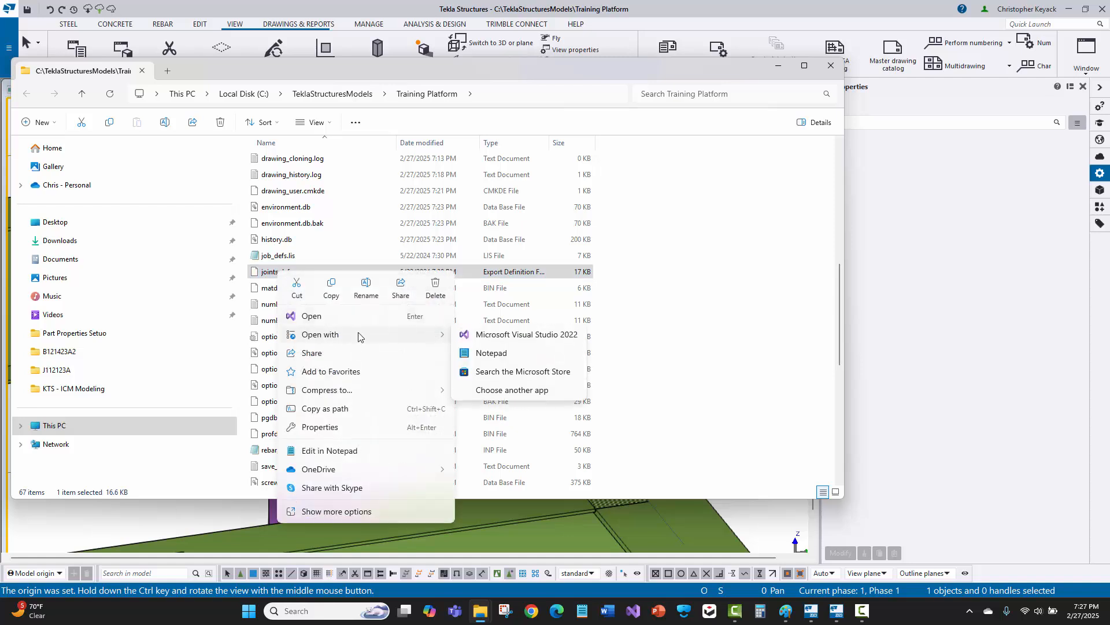
pyautogui.click(491, 354)
# Step: Examine the clip angle defaults in joints.def, comparing secondary beam heights with bolt diameters and numbers of bolts
pyautogui.scroll(-1, 303, 396)
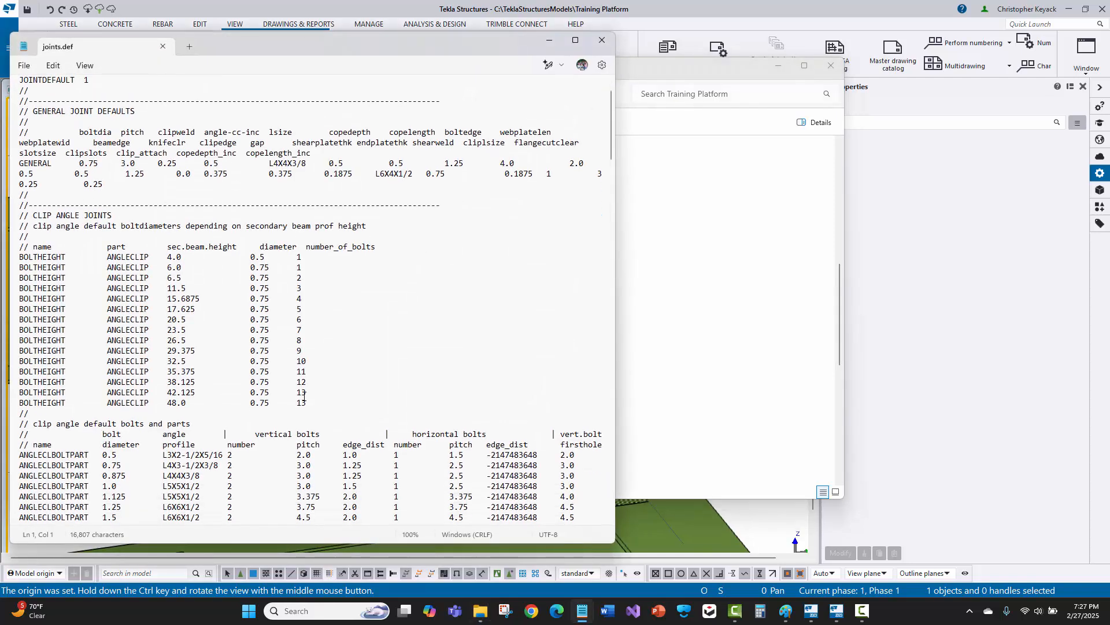
pyautogui.moveTo(314, 403); pyautogui.dragTo(33, 258)
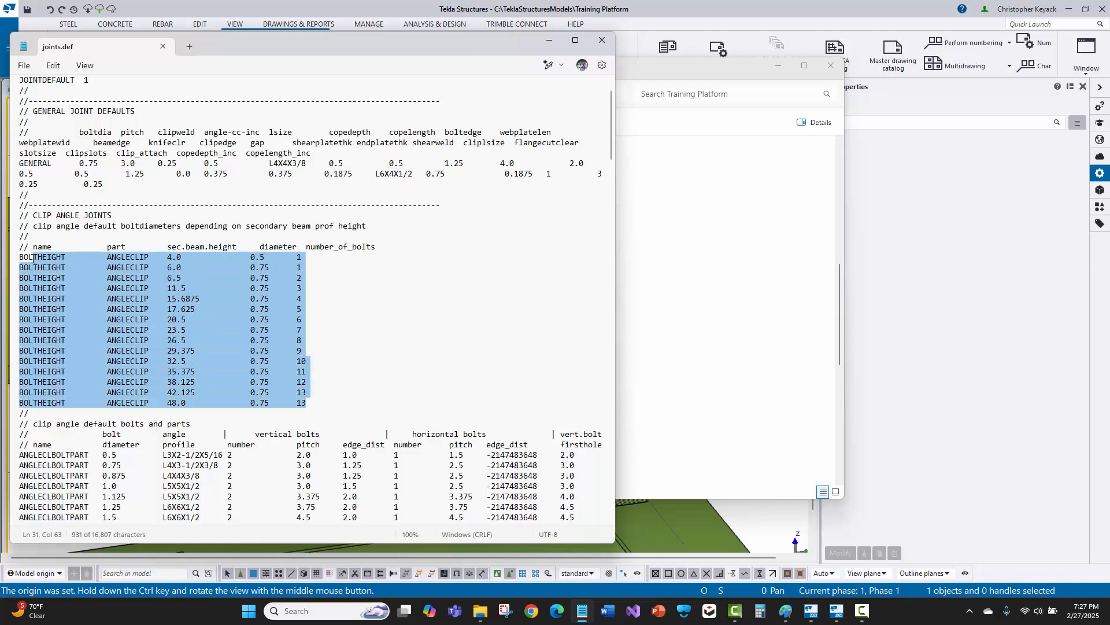
pyautogui.click(166, 257)
pyautogui.moveTo(163, 257); pyautogui.dragTo(194, 267)
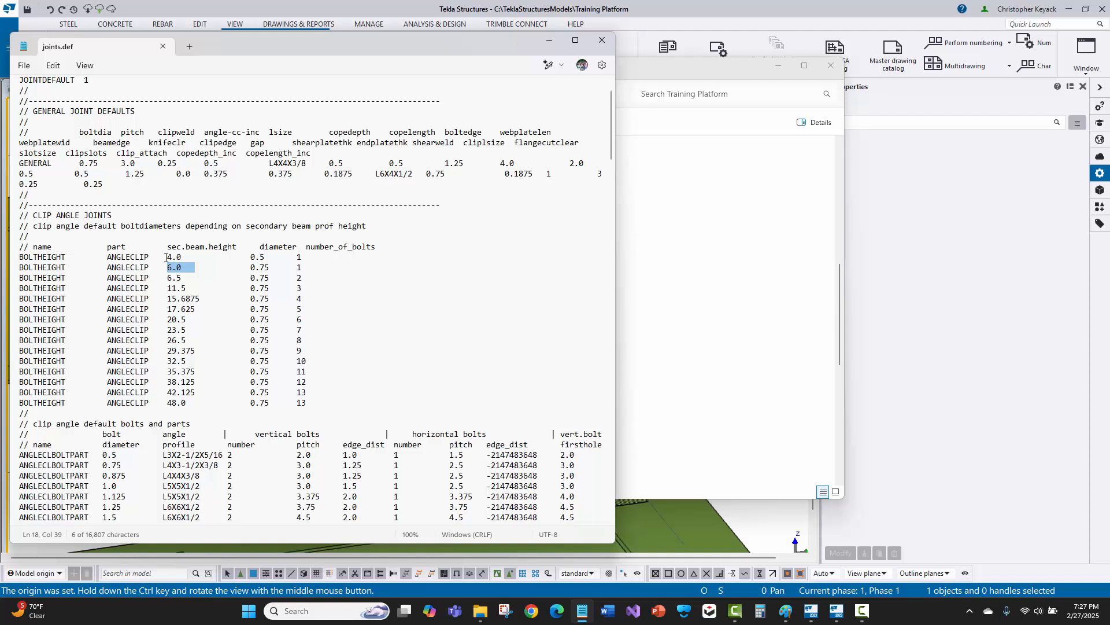
pyautogui.moveTo(167, 278); pyautogui.dragTo(312, 285)
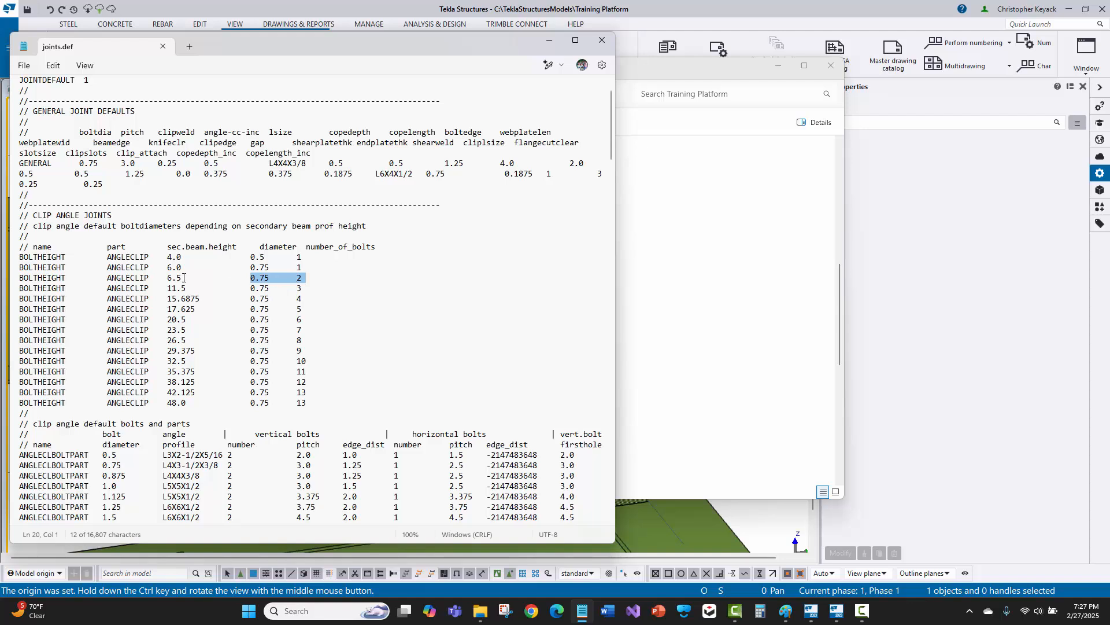
pyautogui.moveTo(168, 288); pyautogui.dragTo(203, 293)
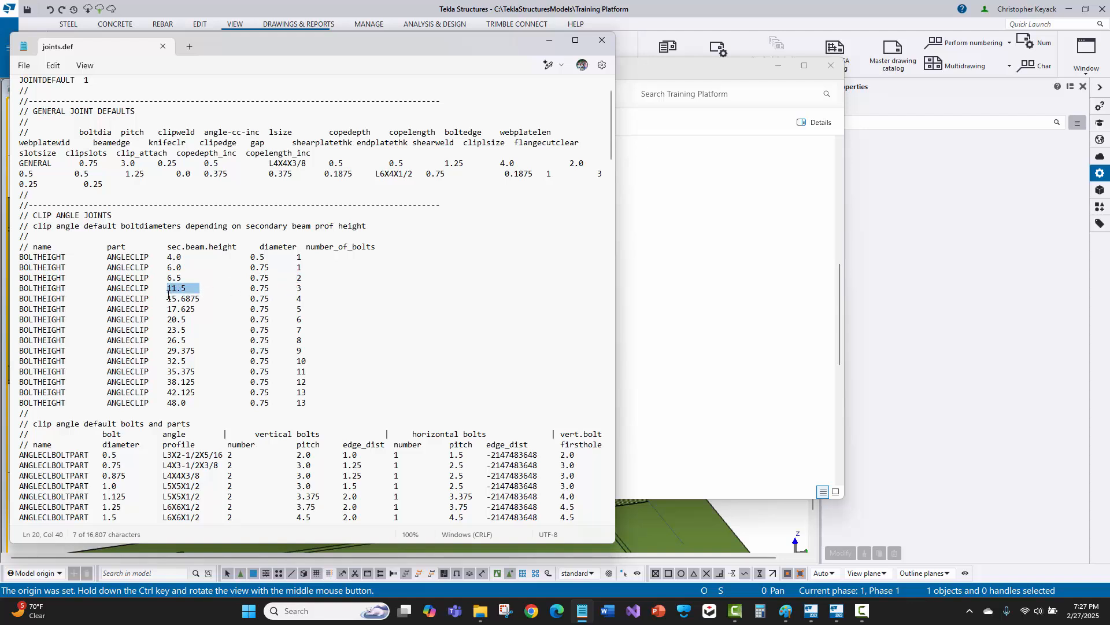
pyautogui.moveTo(168, 296); pyautogui.dragTo(209, 300)
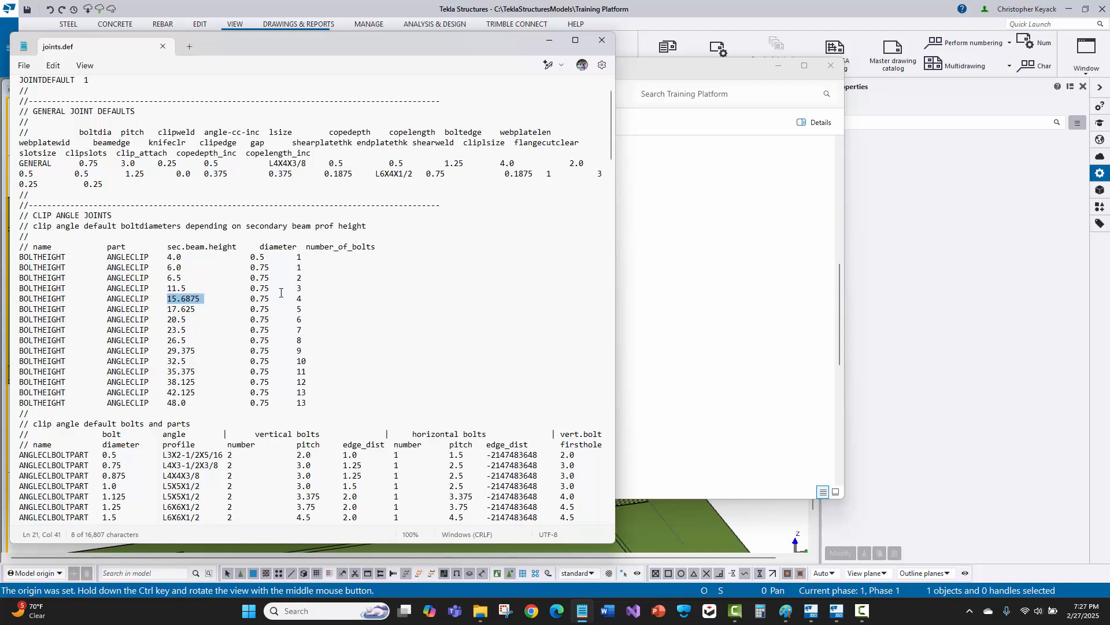
pyautogui.moveTo(292, 288); pyautogui.dragTo(308, 291)
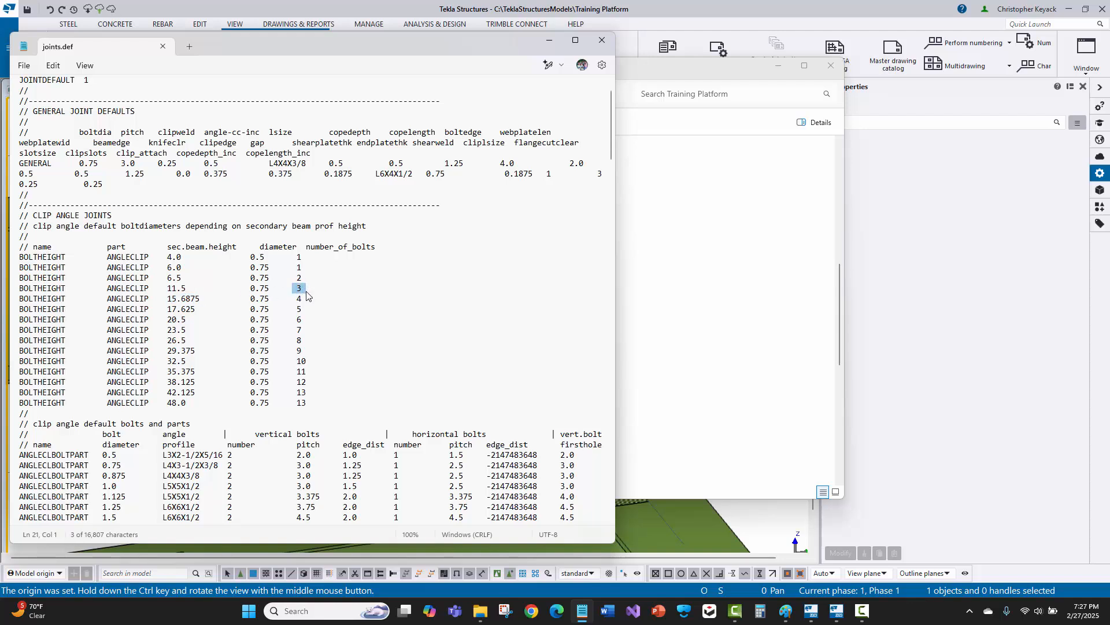
# Step: Examine the shear plate bolt defaults in joints.def, and close the file and the model folder
pyautogui.scroll(-11, 344, 272)
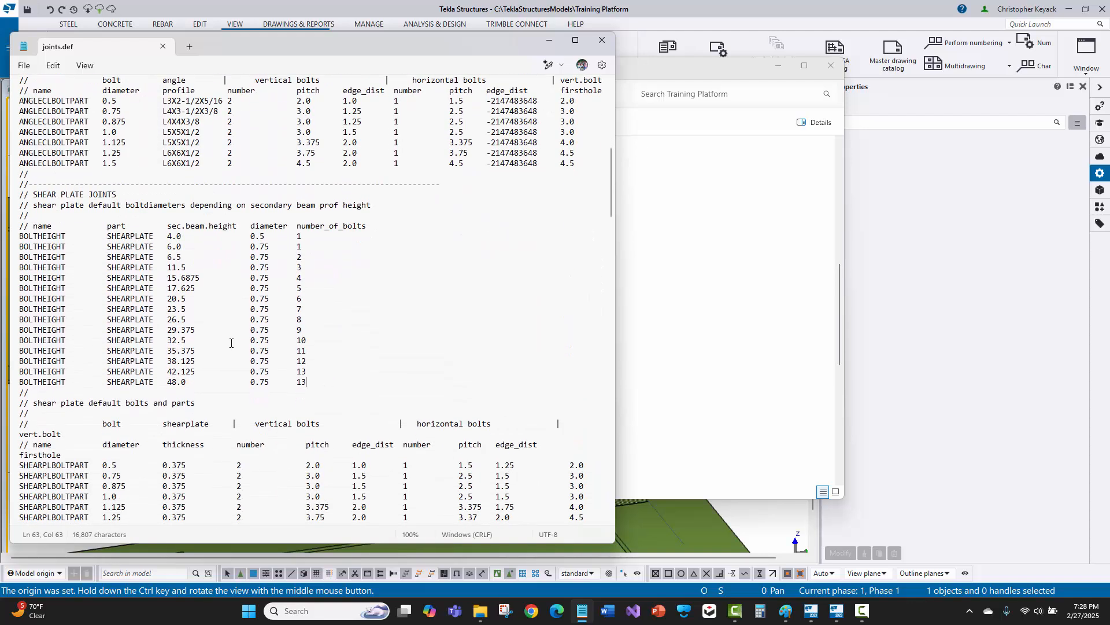
pyautogui.moveTo(313, 380); pyautogui.dragTo(11, 196)
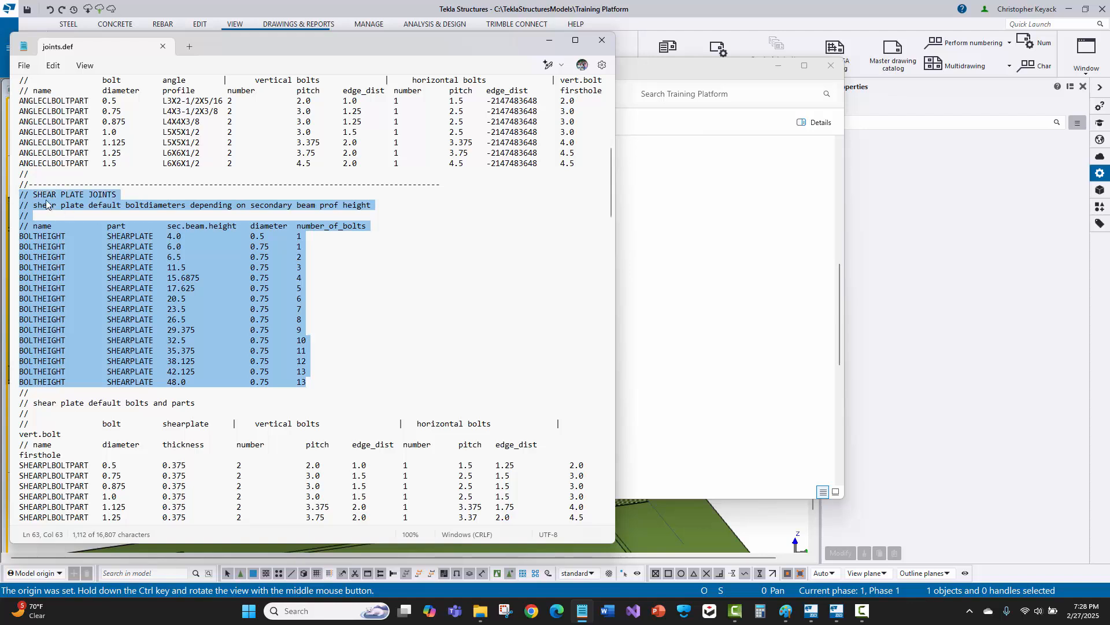
pyautogui.click(300, 247)
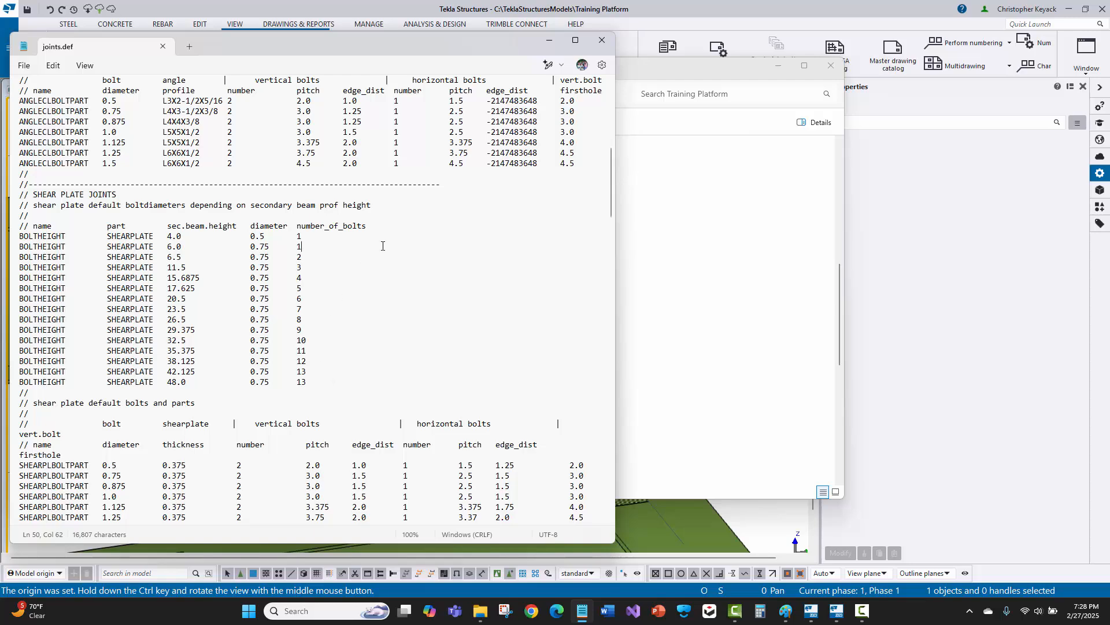
pyautogui.click(596, 48)
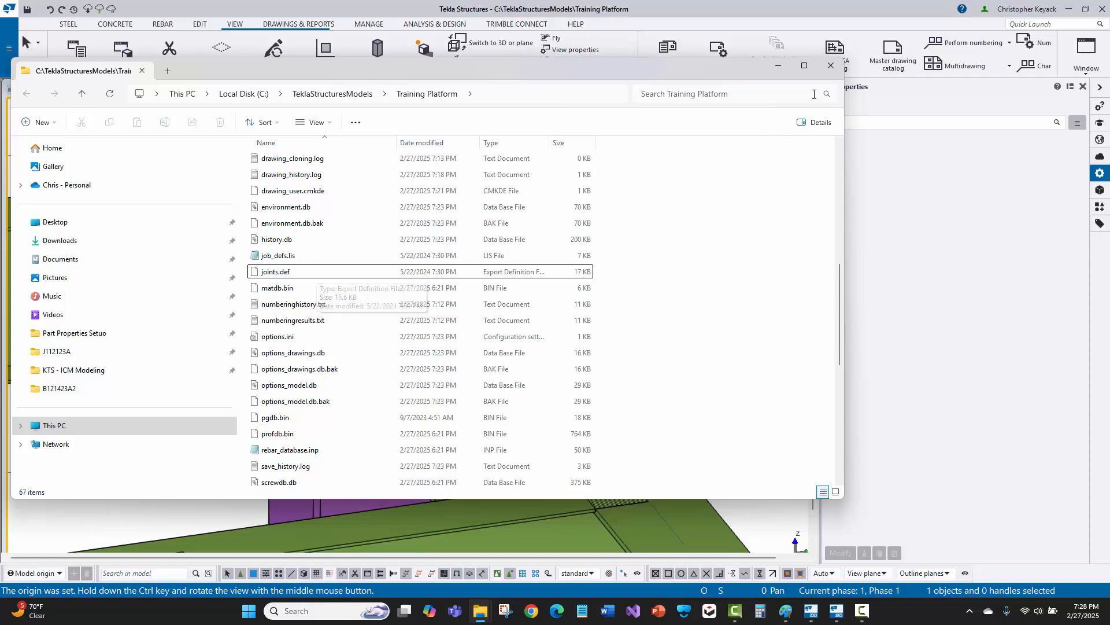
pyautogui.click(831, 65)
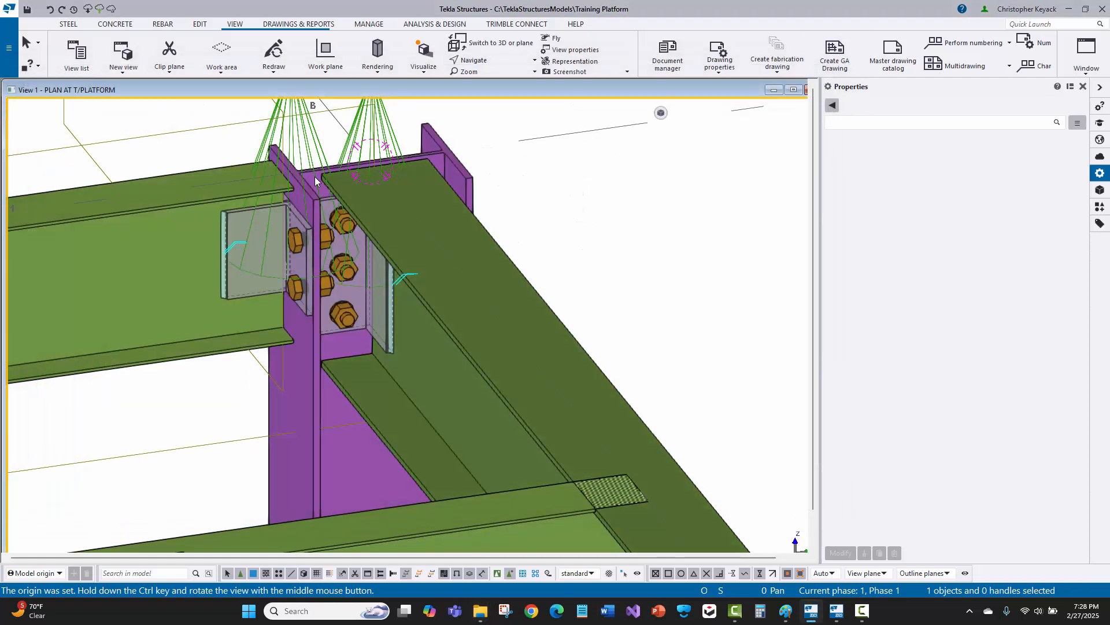
# Step: Create the front, top, end and perspective component views of the grid B beam's clip angle, and inspect the perspective view enlarged
pyautogui.moveTo(179, 144); pyautogui.dragTo(201, 180, button='middle')
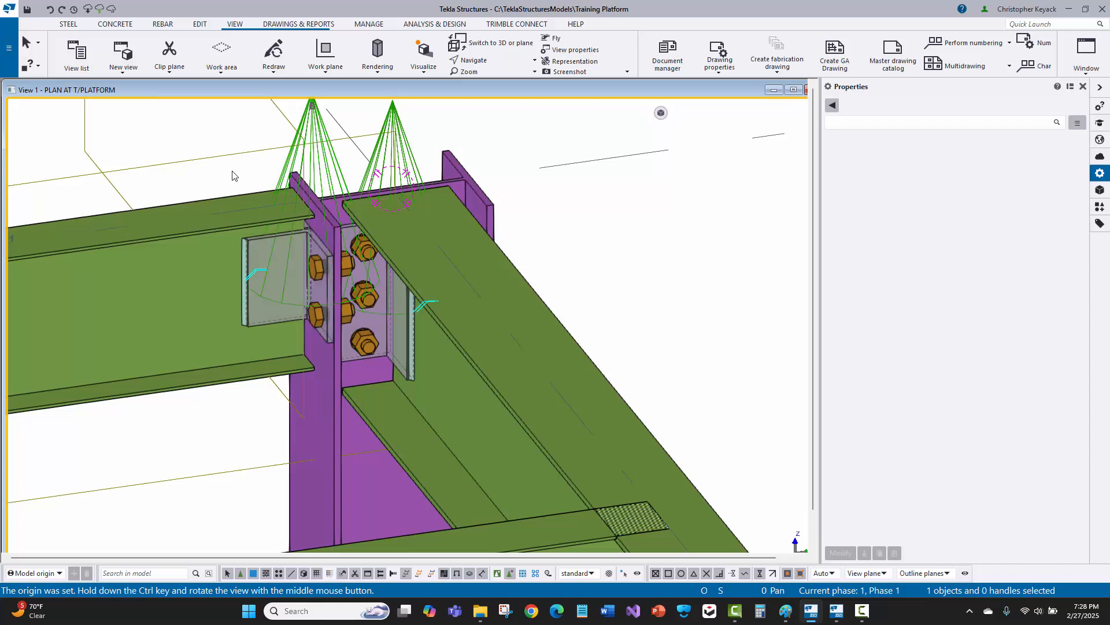
pyautogui.press('F10')
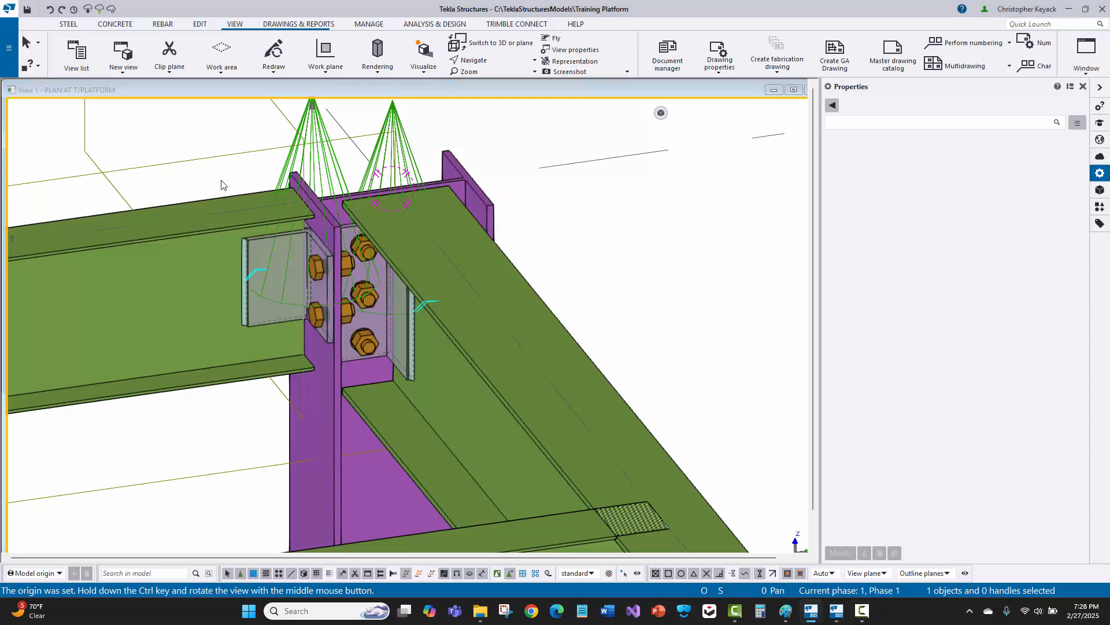
pyautogui.click(393, 141)
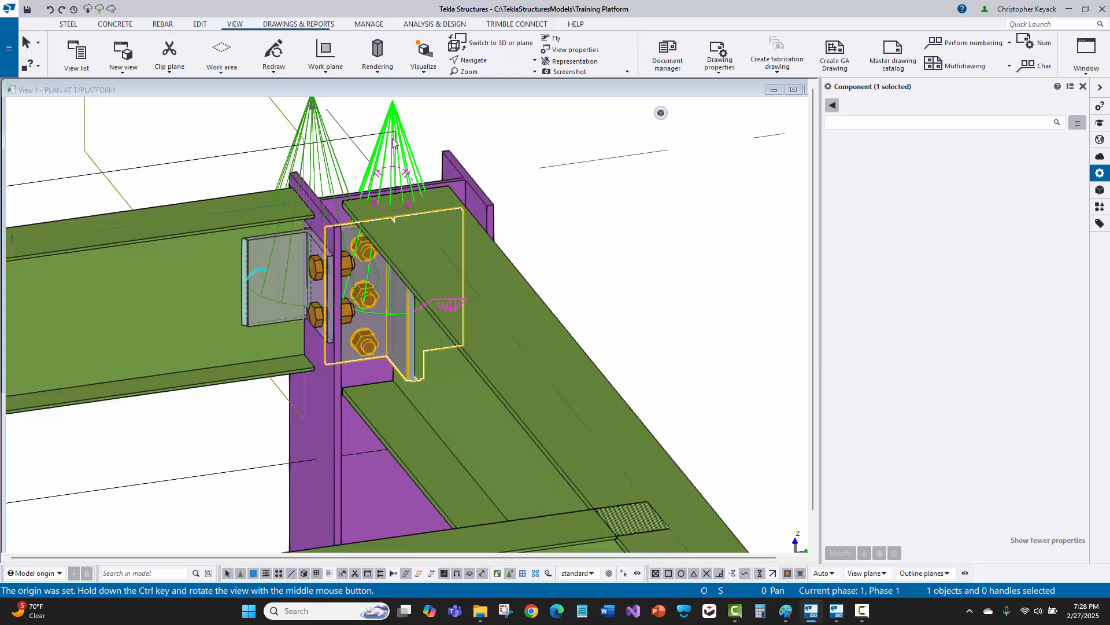
pyautogui.rightClick(393, 141)
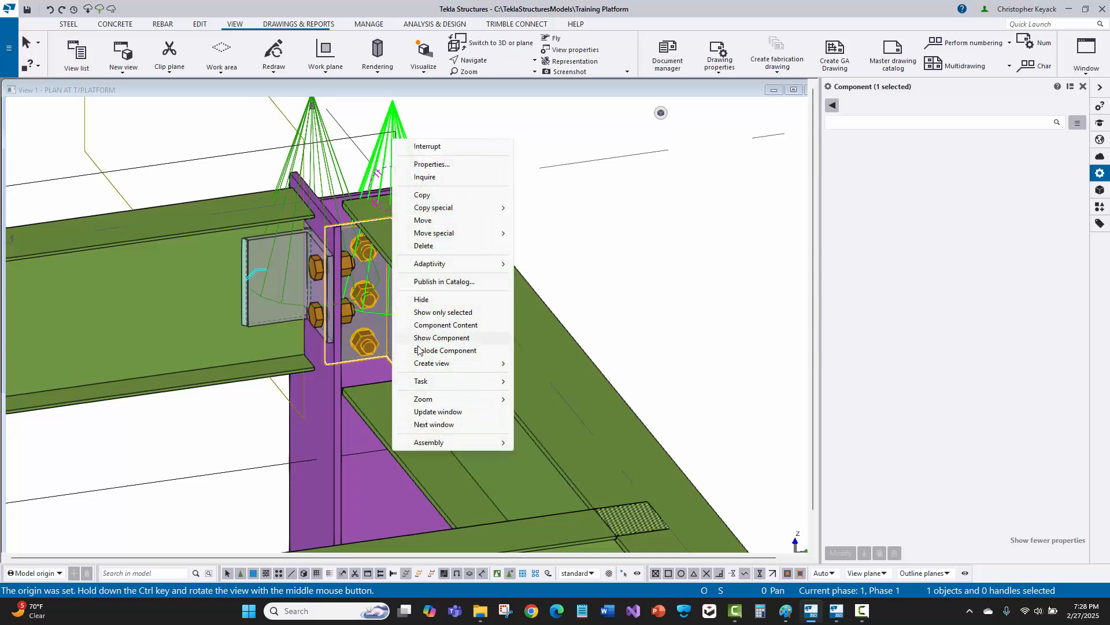
pyautogui.moveTo(425, 364)
pyautogui.click(576, 377)
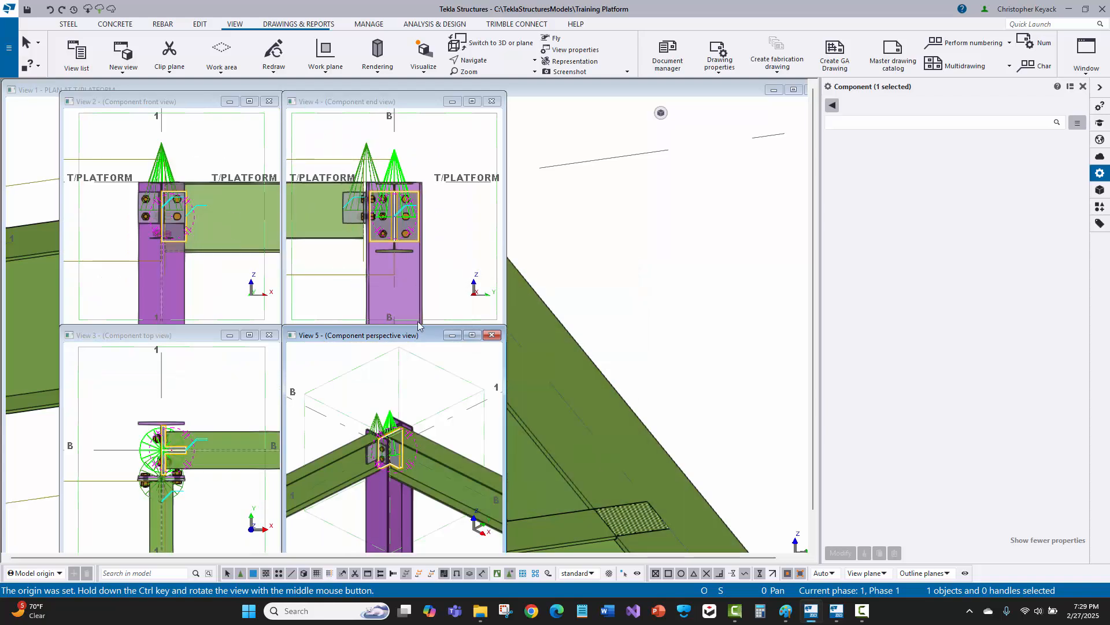
pyautogui.click(473, 336)
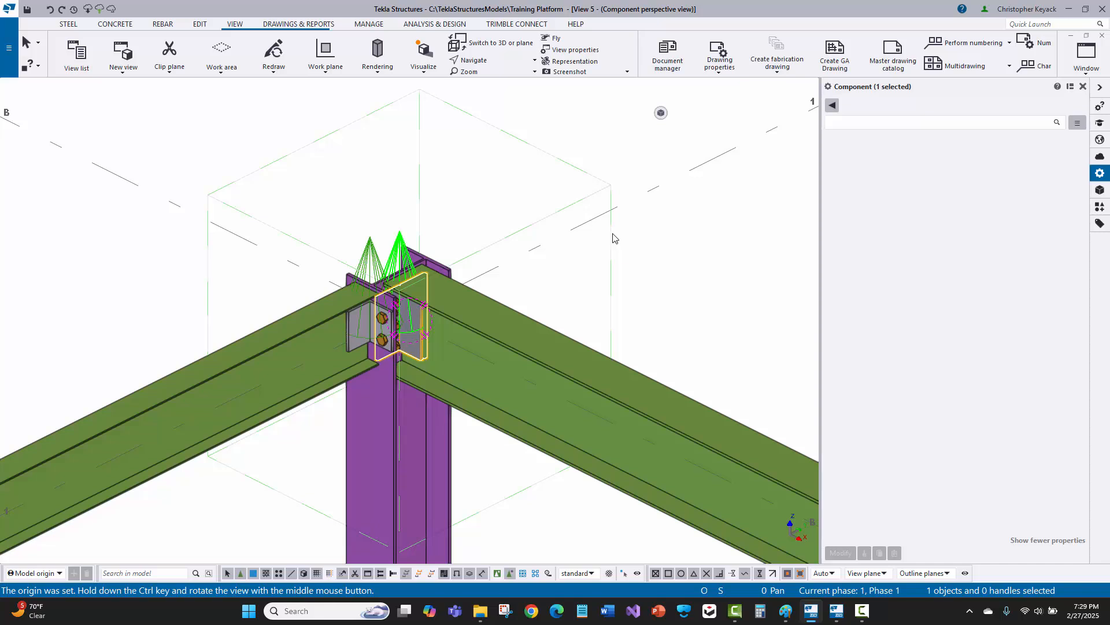
pyautogui.click(1086, 37)
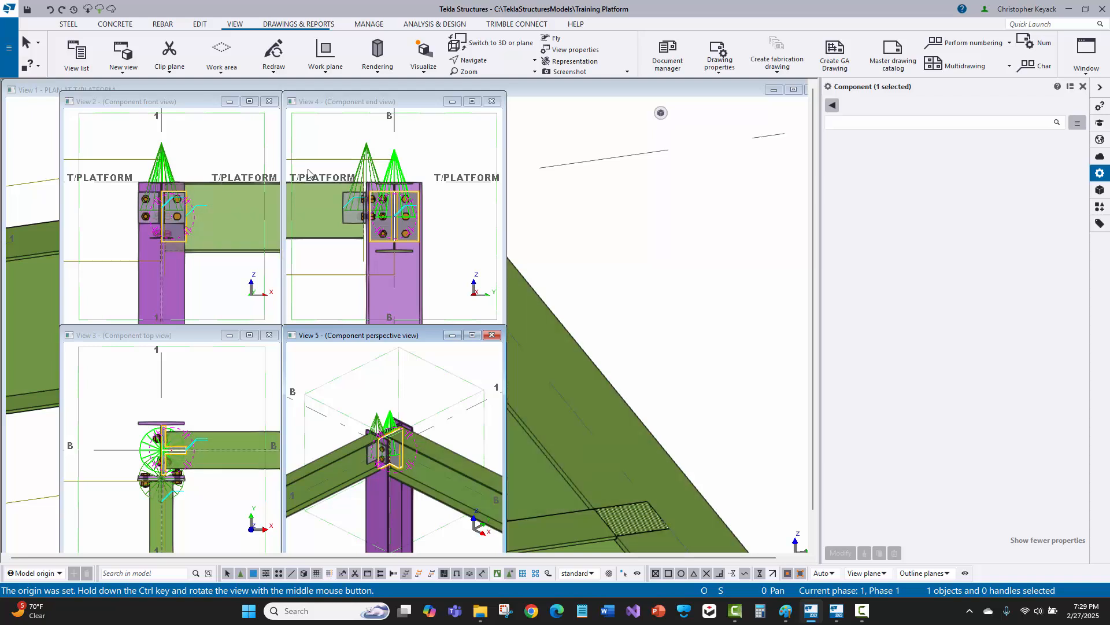
# Step: Inspect the clip angle in the component end view, switching selection to objects in components and back to whole components
pyautogui.scroll(5, 403, 197)
pyautogui.scroll(-4, 402, 196)
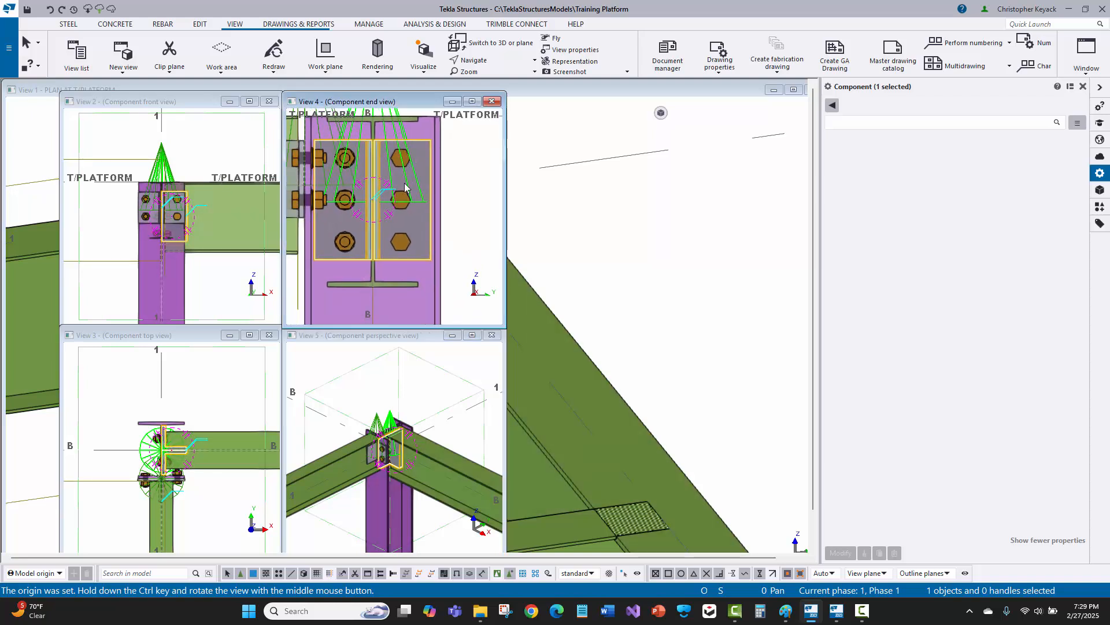
pyautogui.click(509, 574)
pyautogui.click(399, 214)
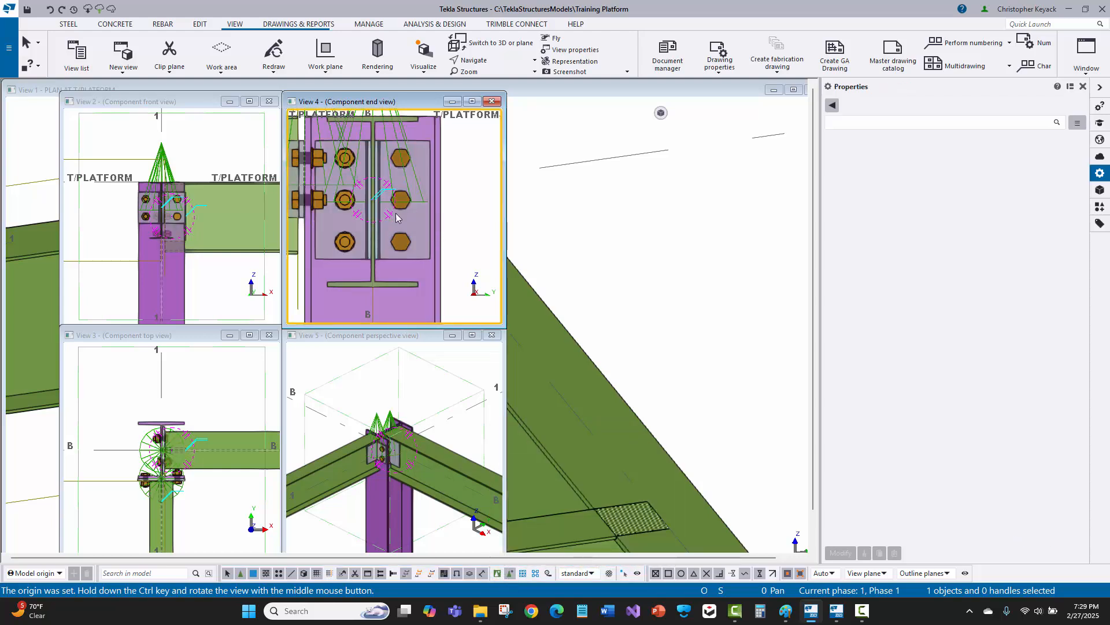
pyautogui.click(426, 261)
pyautogui.click(427, 259)
pyautogui.click(463, 232)
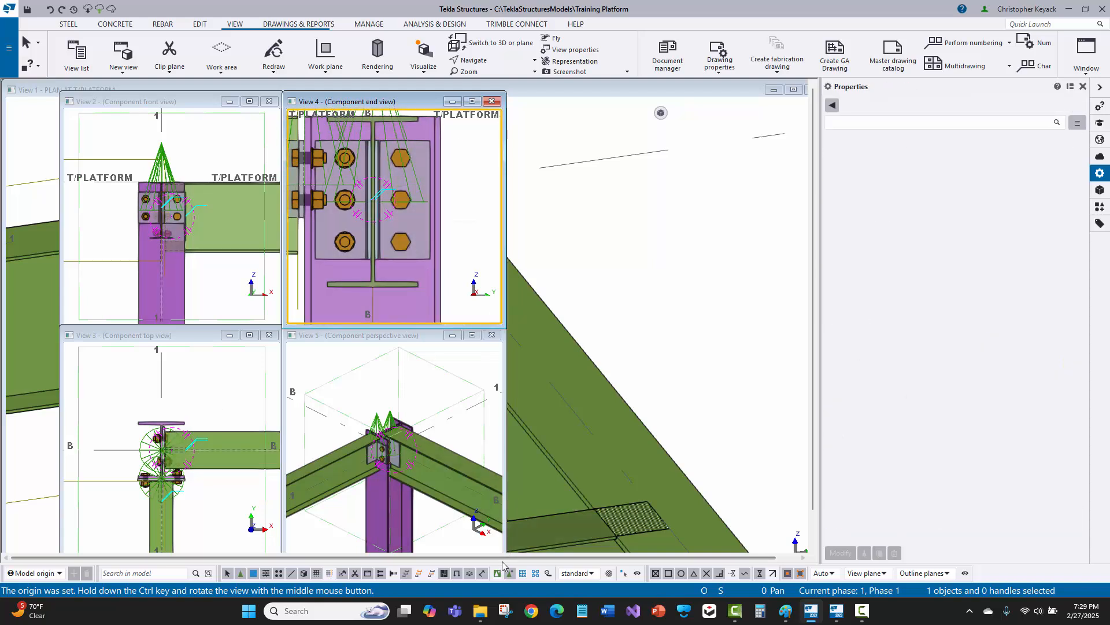
pyautogui.click(497, 573)
pyautogui.click(368, 211)
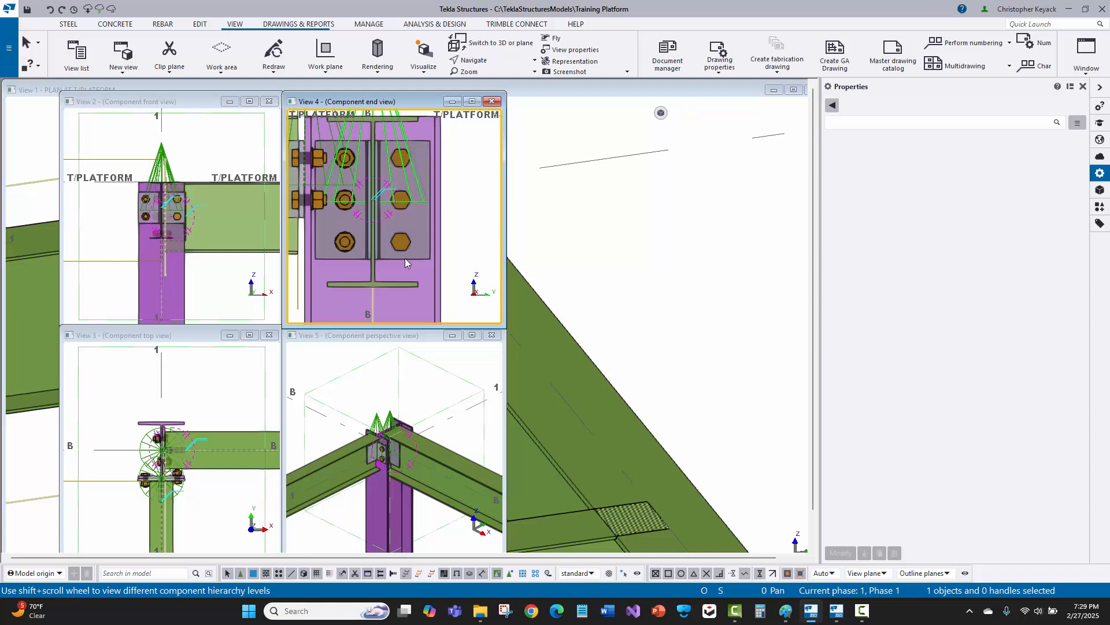
pyautogui.click(471, 169)
# Step: Measure the bolt spacing and edge distances of the grid B beam's clip angle in the component end view
pyautogui.click(201, 25)
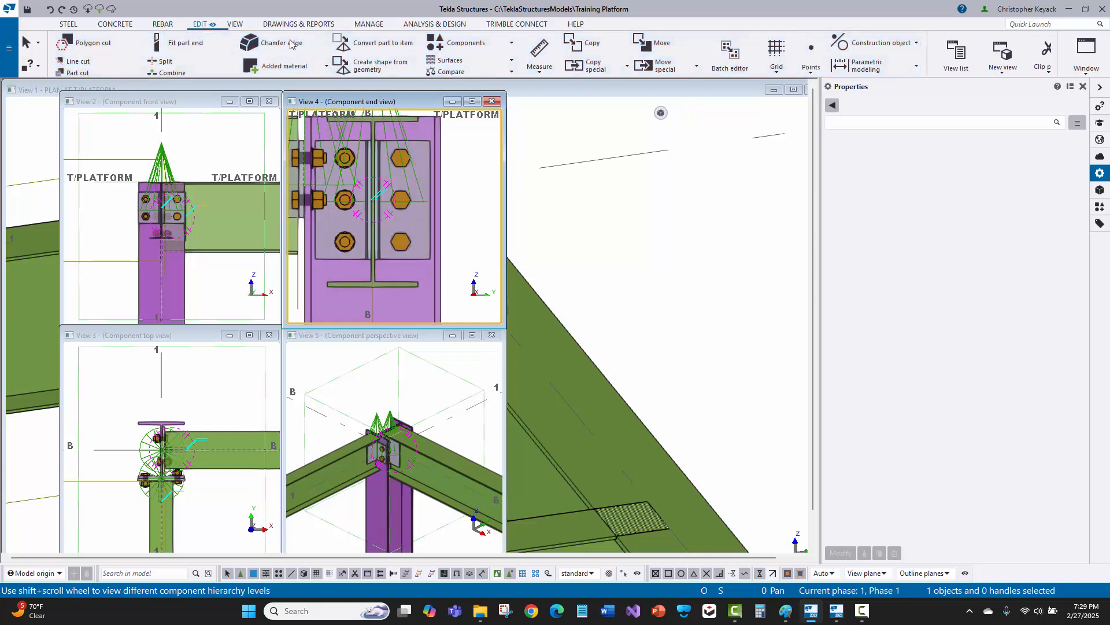
pyautogui.click(539, 63)
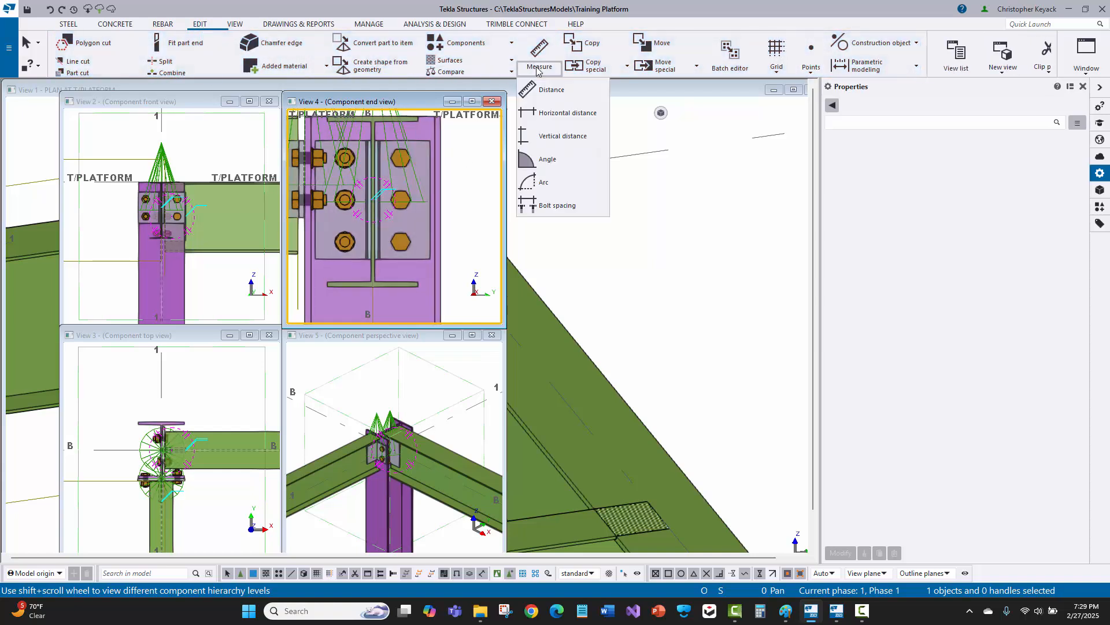
pyautogui.click(552, 206)
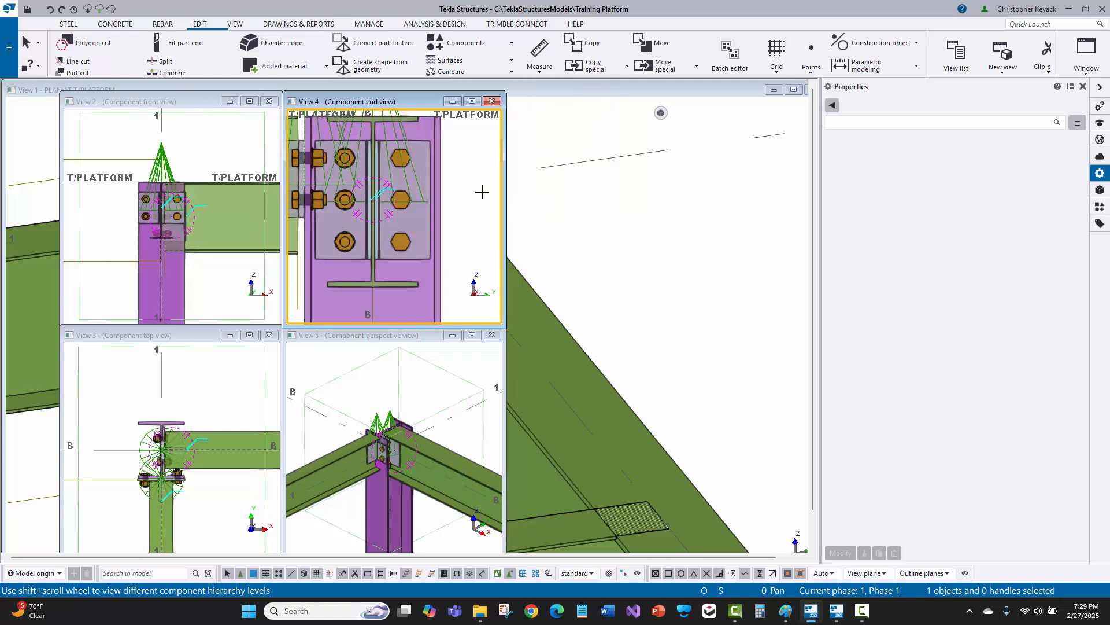
pyautogui.click(397, 162)
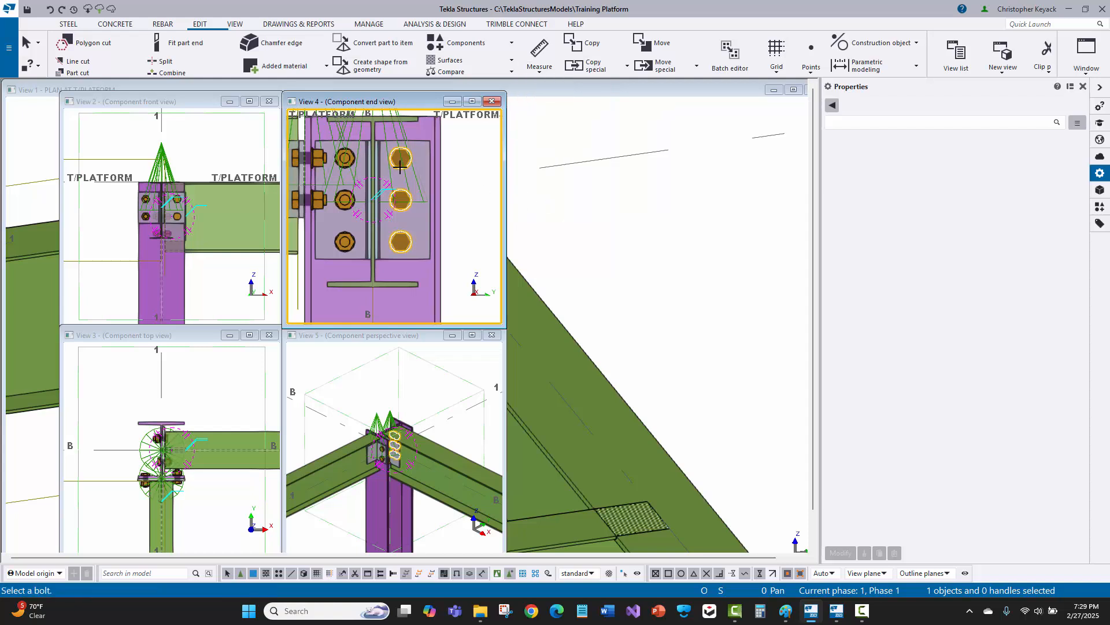
pyautogui.click(420, 142)
pyautogui.scroll(2, 341, 141)
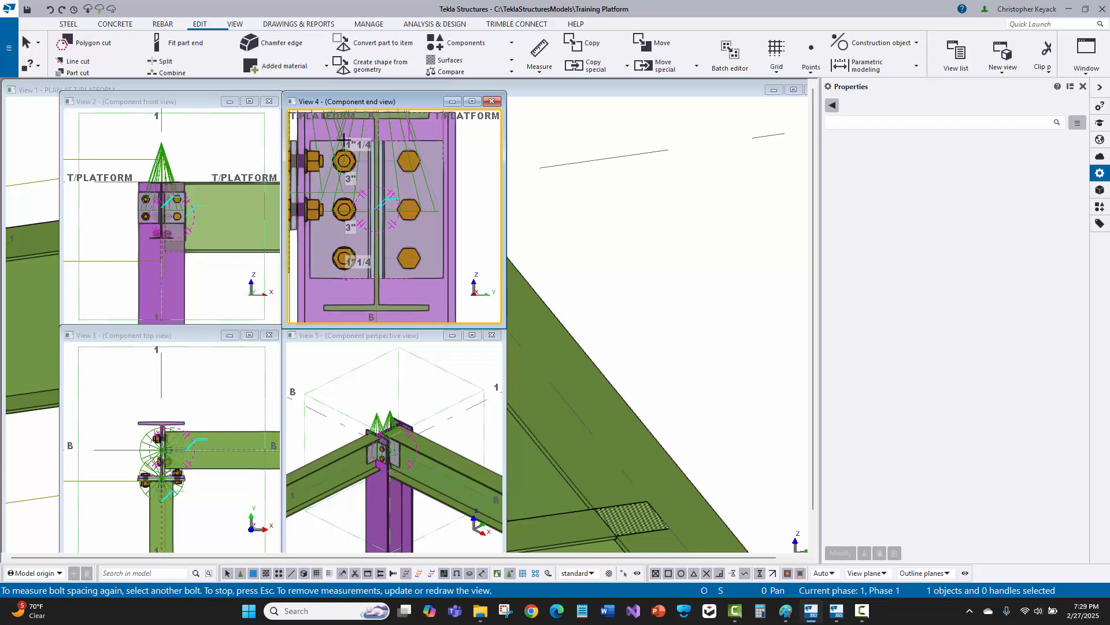
pyautogui.rightClick(387, 181)
pyautogui.click(407, 186)
pyautogui.moveTo(399, 184); pyautogui.dragTo(406, 170, button='middle')
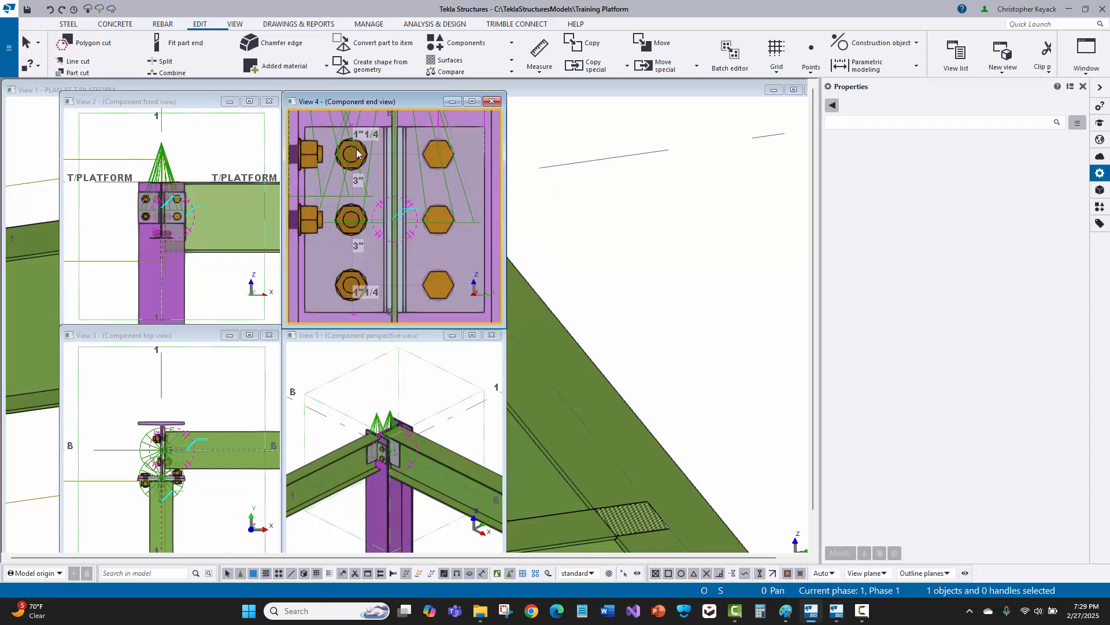
pyautogui.scroll(-5, 358, 155)
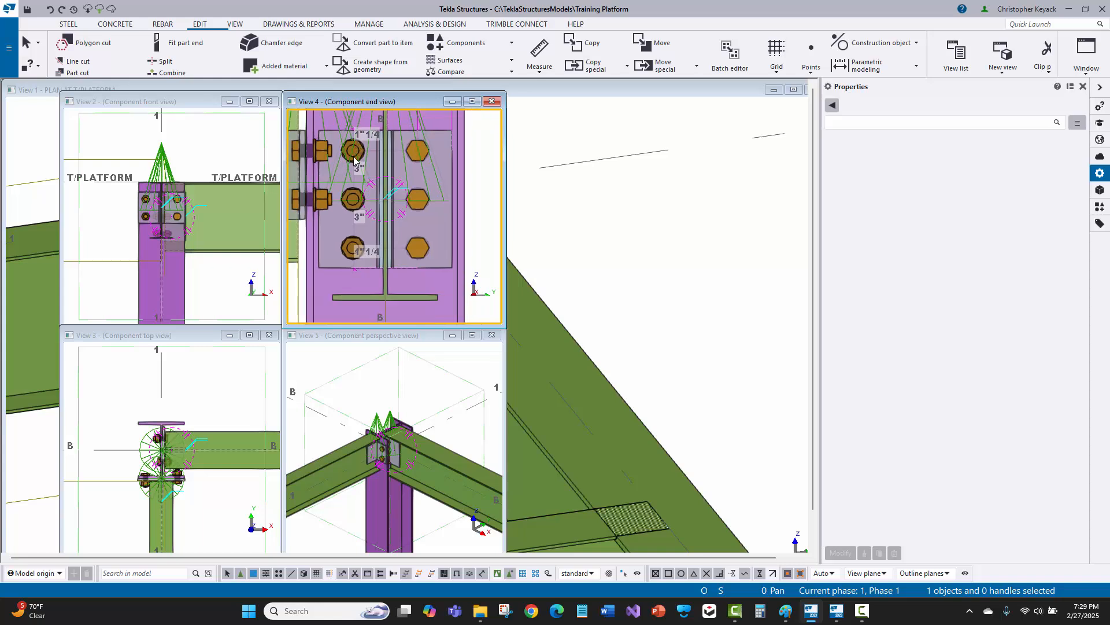
# Step: Redraw the component end view to clear the temporary measurement dimensions
pyautogui.rightClick(467, 133)
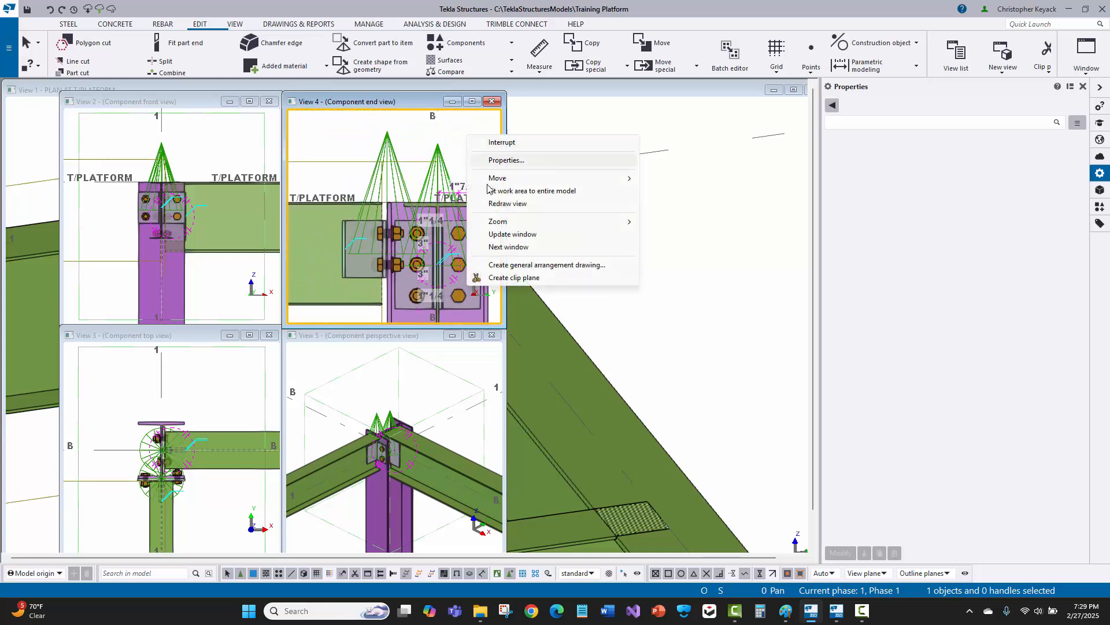
pyautogui.click(508, 203)
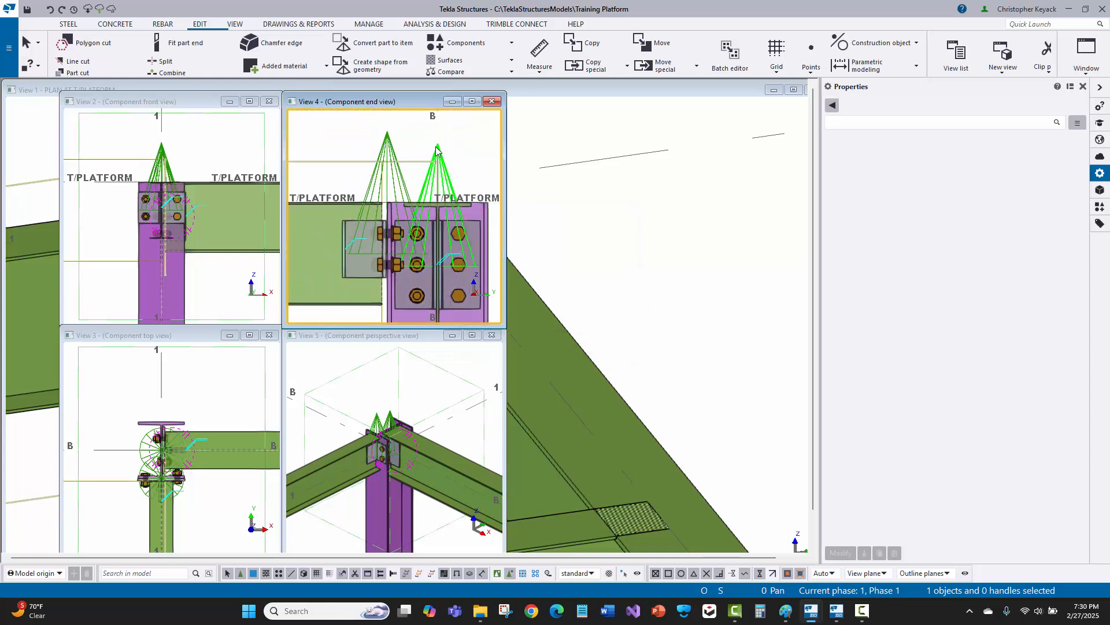
pyautogui.click(437, 151)
pyautogui.moveTo(388, 151); pyautogui.dragTo(381, 137, button='middle')
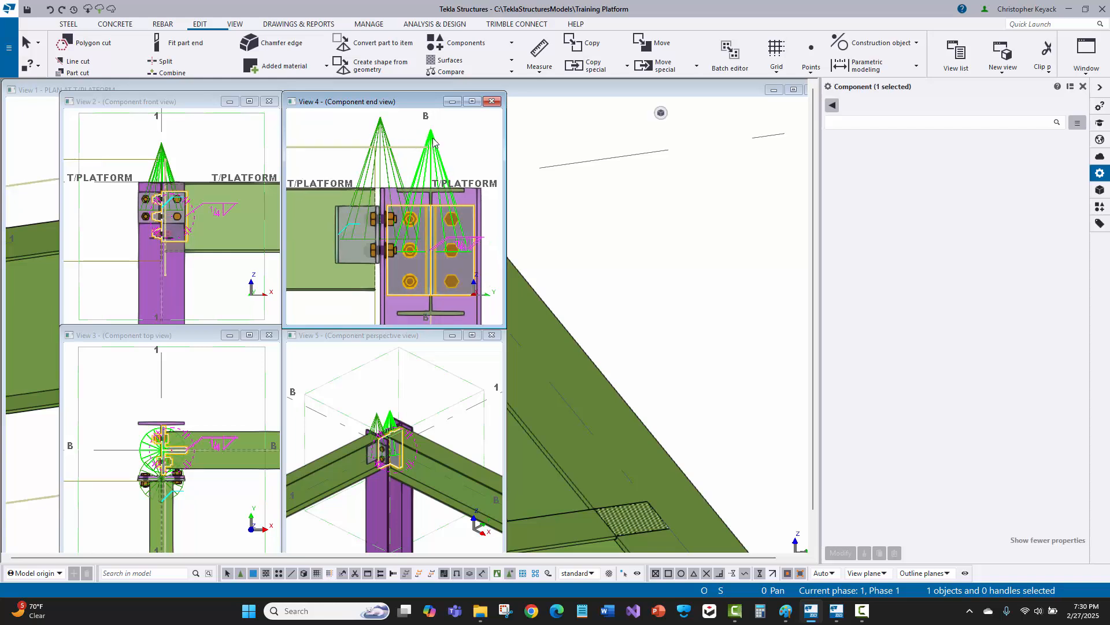
pyautogui.keyDown('ctrl'); pyautogui.click(380, 138); pyautogui.keyUp('ctrl')
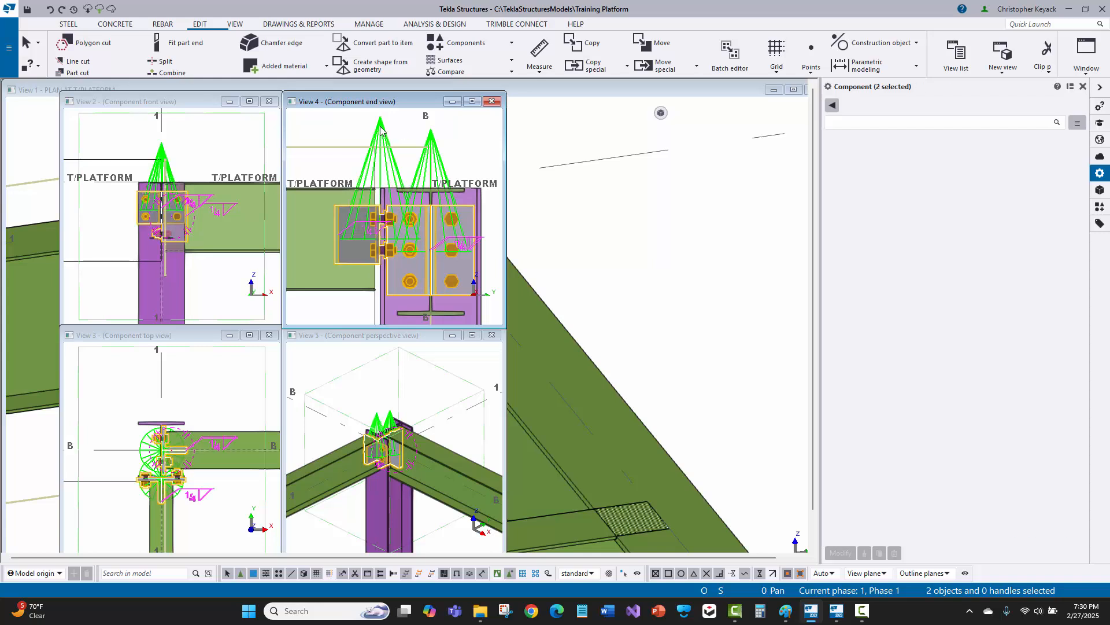
pyautogui.doubleClick(380, 128)
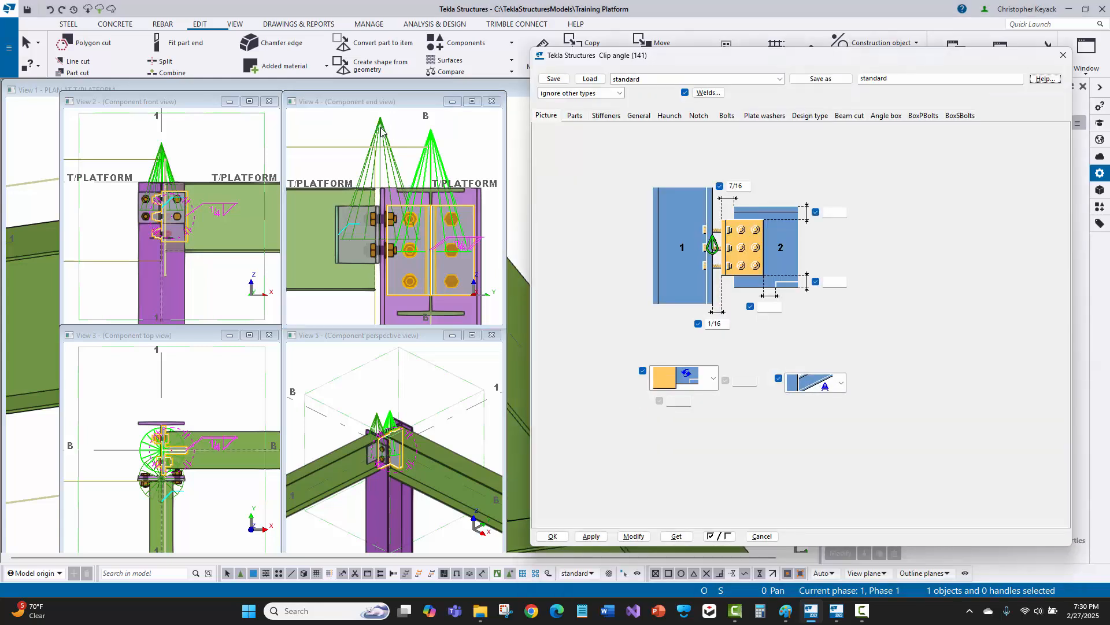
pyautogui.keyDown('ctrl'); pyautogui.click(380, 126); pyautogui.keyUp('ctrl')
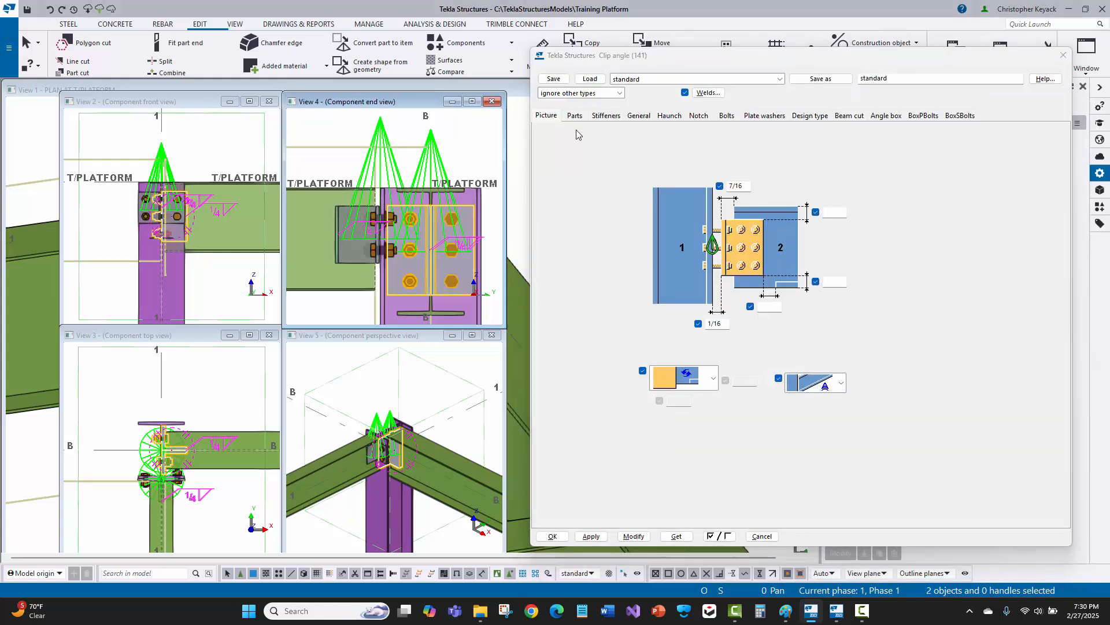
pyautogui.click(1062, 55)
pyautogui.click(423, 159)
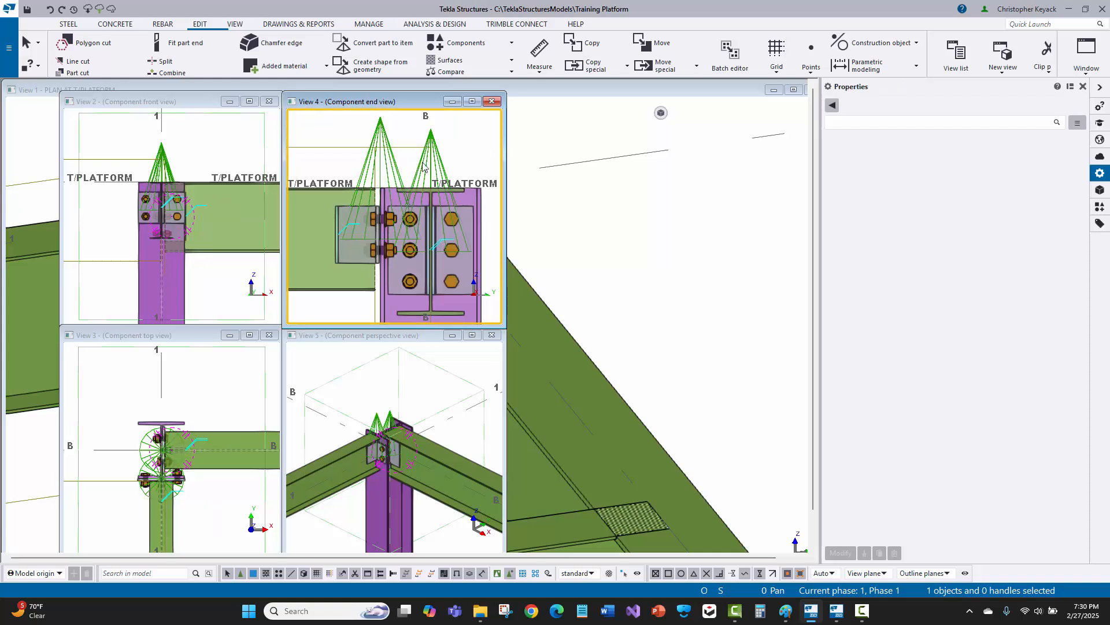
# Step: Open the shared properties of both clip angles at the column and deselect all attributes for modification, including the bolt settings
pyautogui.click(423, 164)
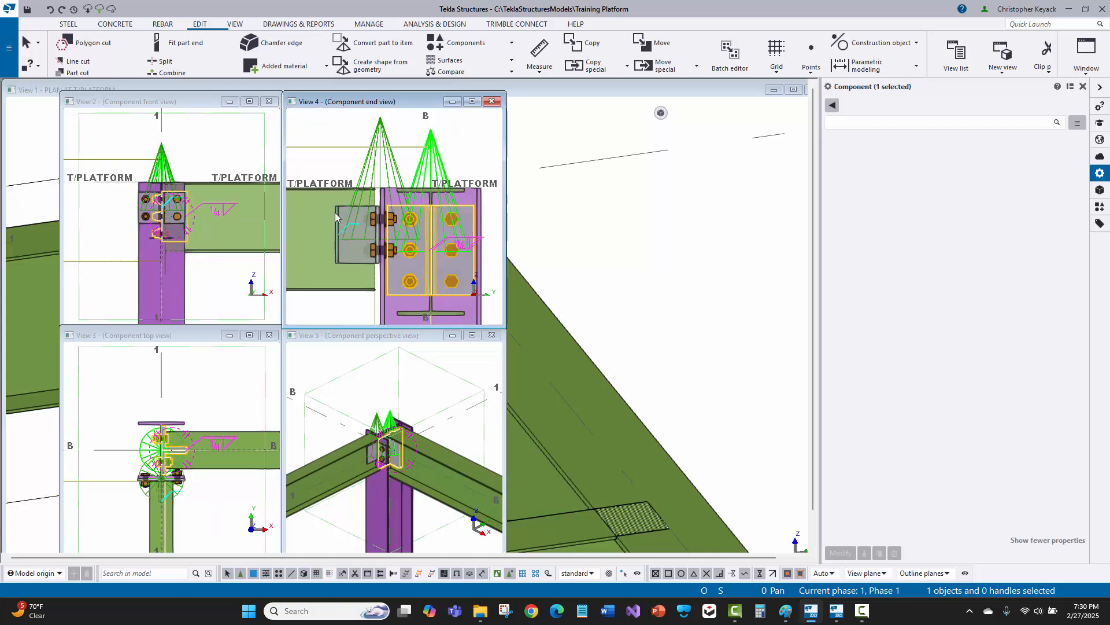
pyautogui.keyDown('ctrl'); pyautogui.doubleClick(380, 166); pyautogui.keyUp('ctrl')
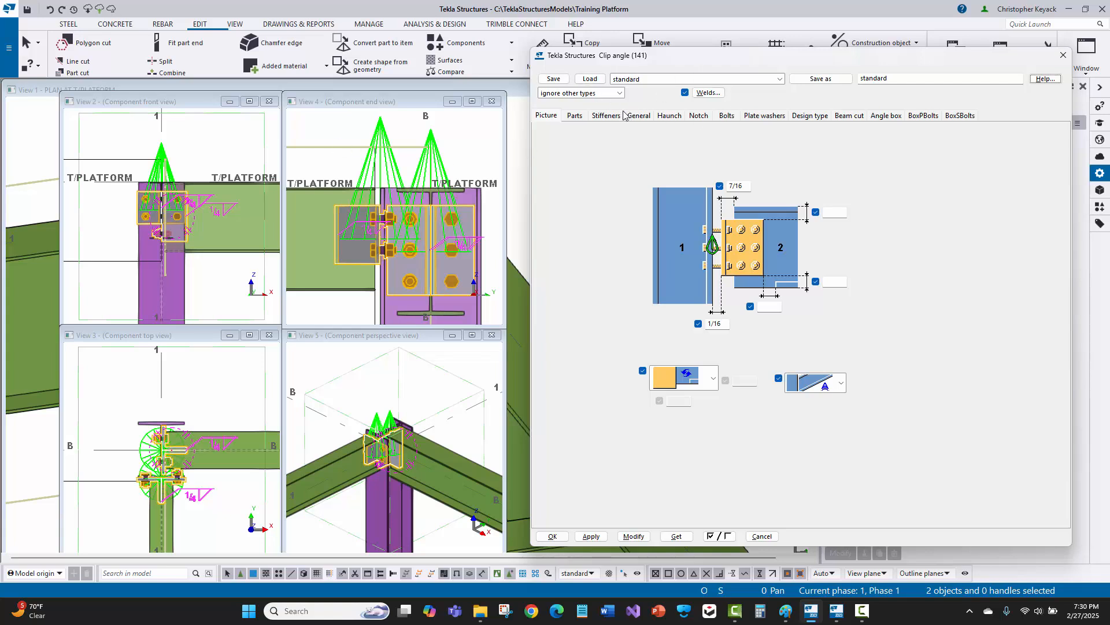
pyautogui.click(724, 535)
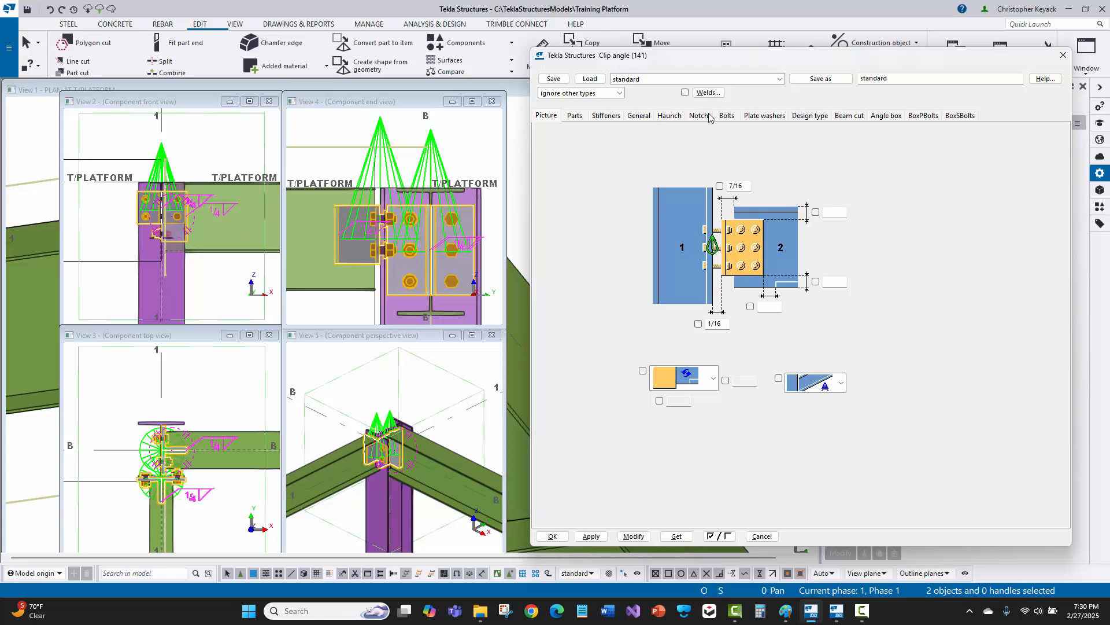
pyautogui.click(726, 116)
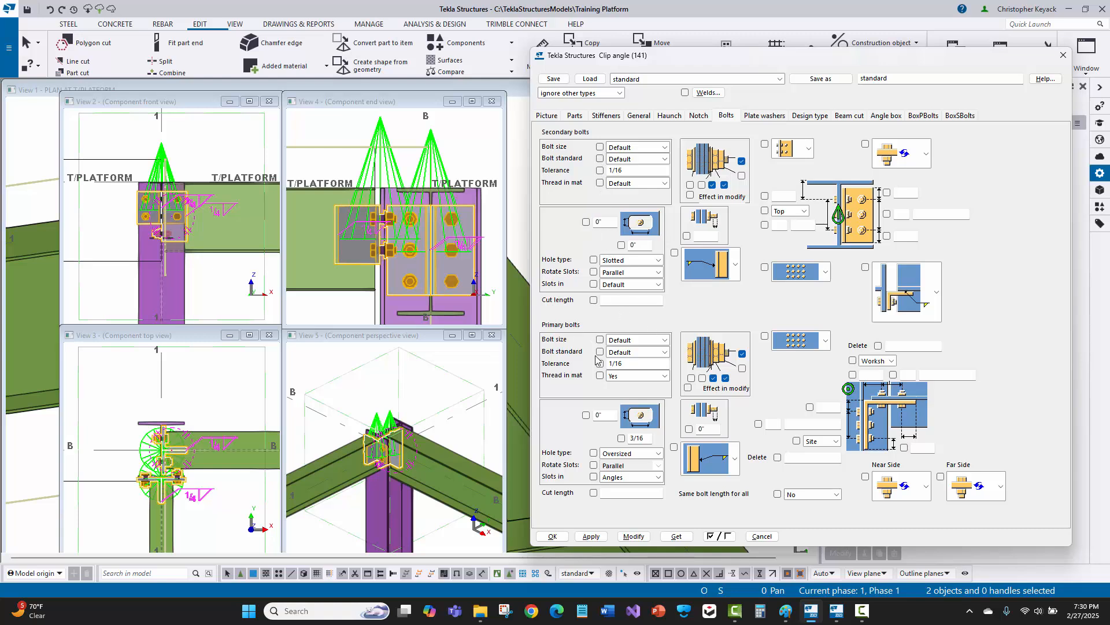
pyautogui.click(715, 536)
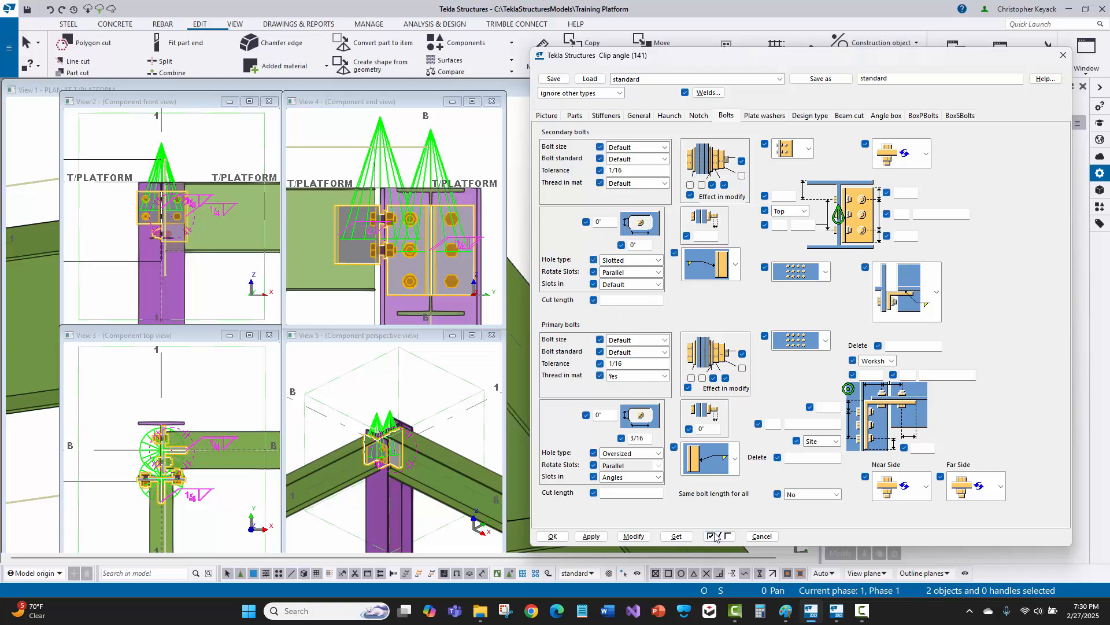
pyautogui.click(728, 536)
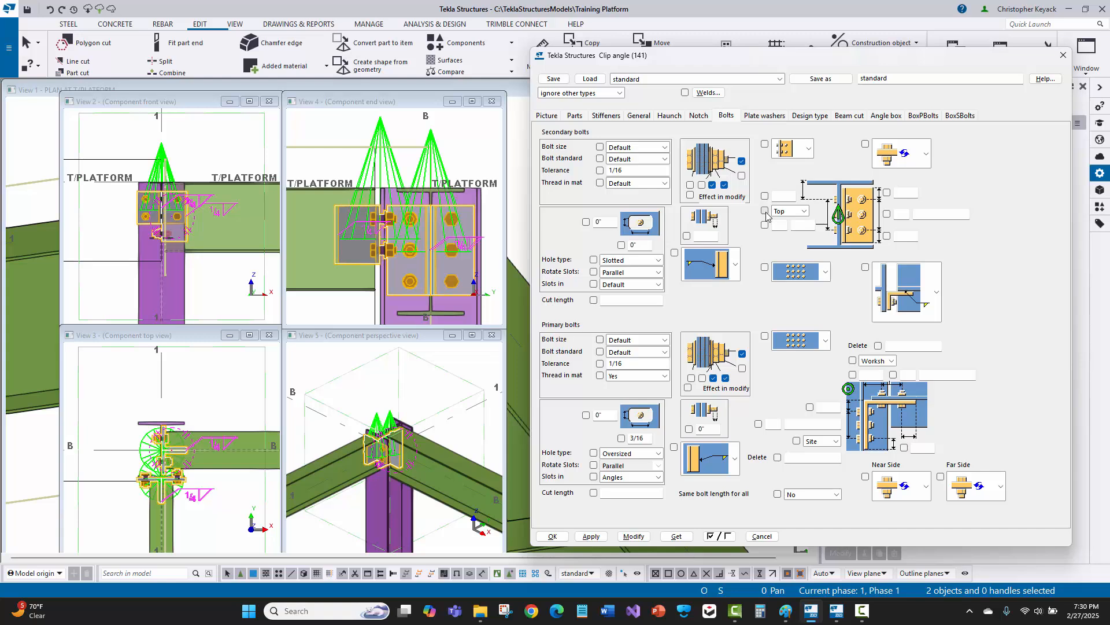
pyautogui.click(635, 536)
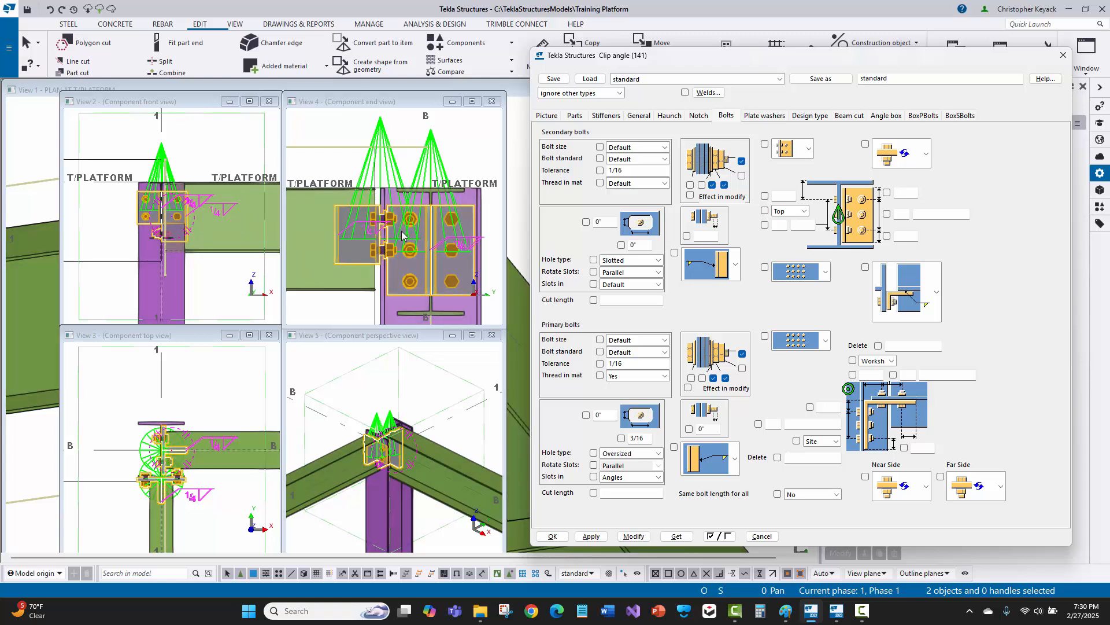
# Step: Enable only the top and bottom bolt edge distances, set both to 1"1/2, modify both clip angles, and inspect the updated bolts
pyautogui.click(887, 192)
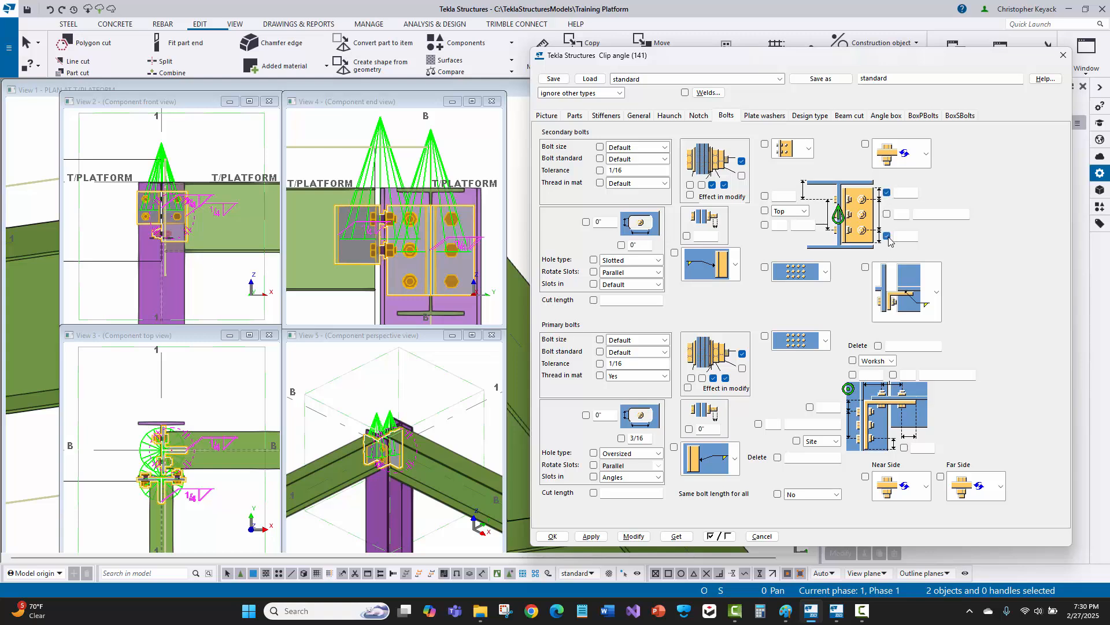
pyautogui.click(906, 193)
pyautogui.write('1"1/2')
pyautogui.click(905, 236)
pyautogui.write('1/2')
pyautogui.click(634, 536)
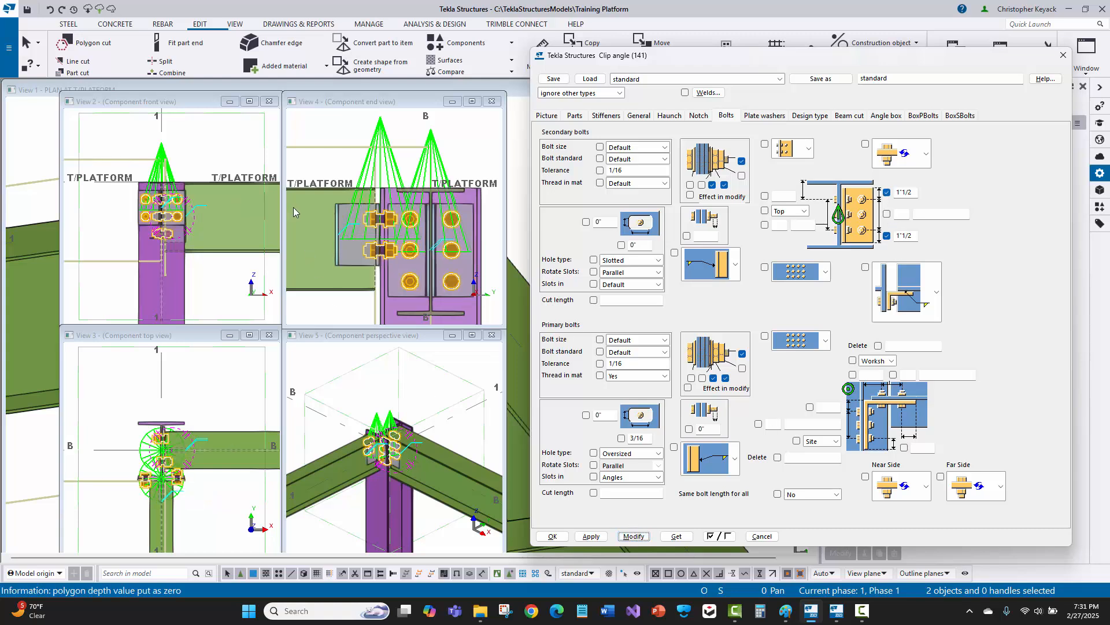
pyautogui.scroll(2, 372, 206)
pyautogui.scroll(3, 373, 210)
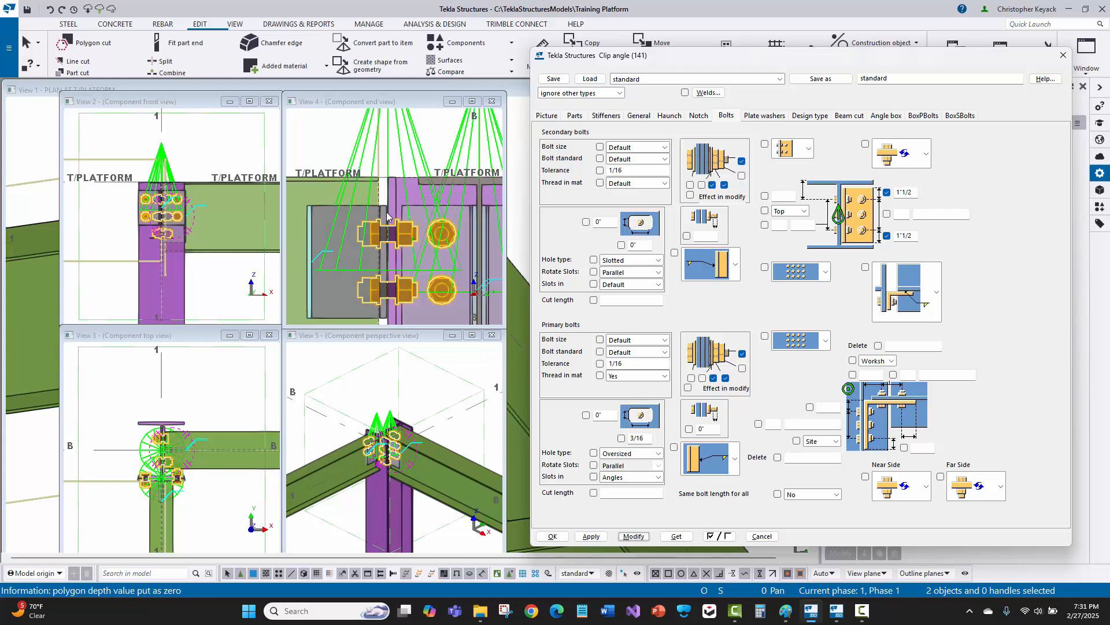
pyautogui.scroll(-4, 388, 221)
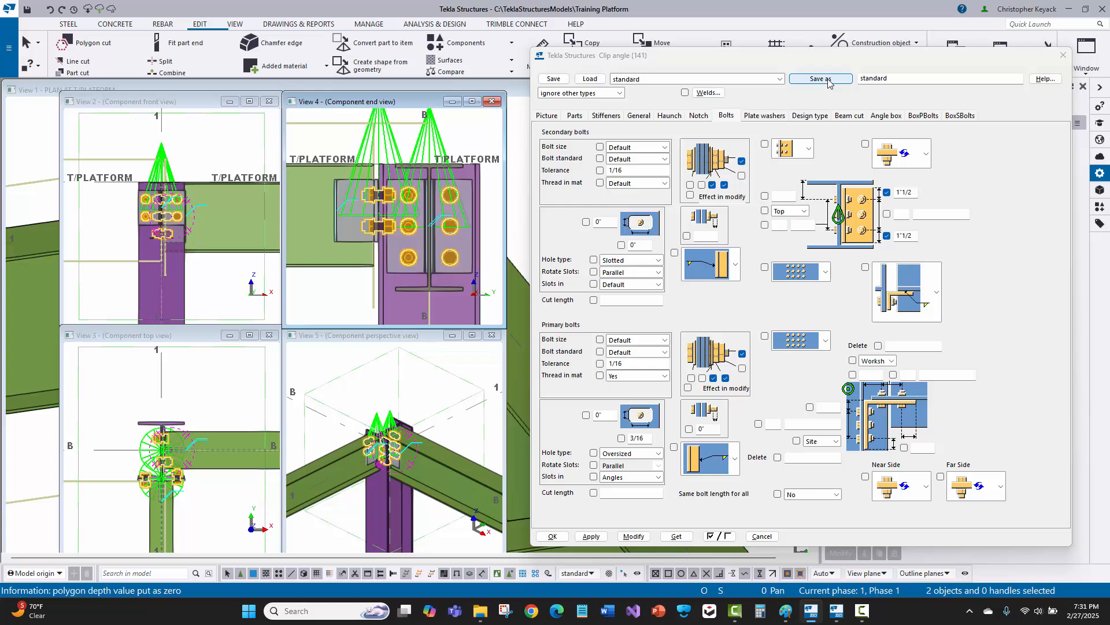
# Step: Save the clip angle settings as standard, accept them, and recheck the grid B beam's clip angle properties
pyautogui.click(829, 83)
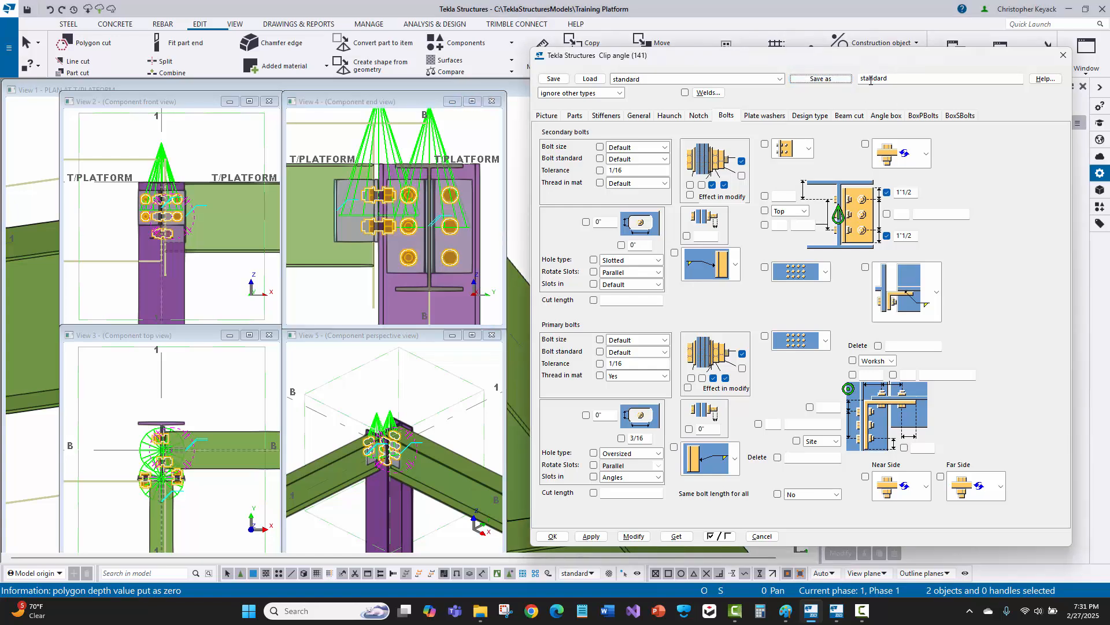
pyautogui.click(551, 536)
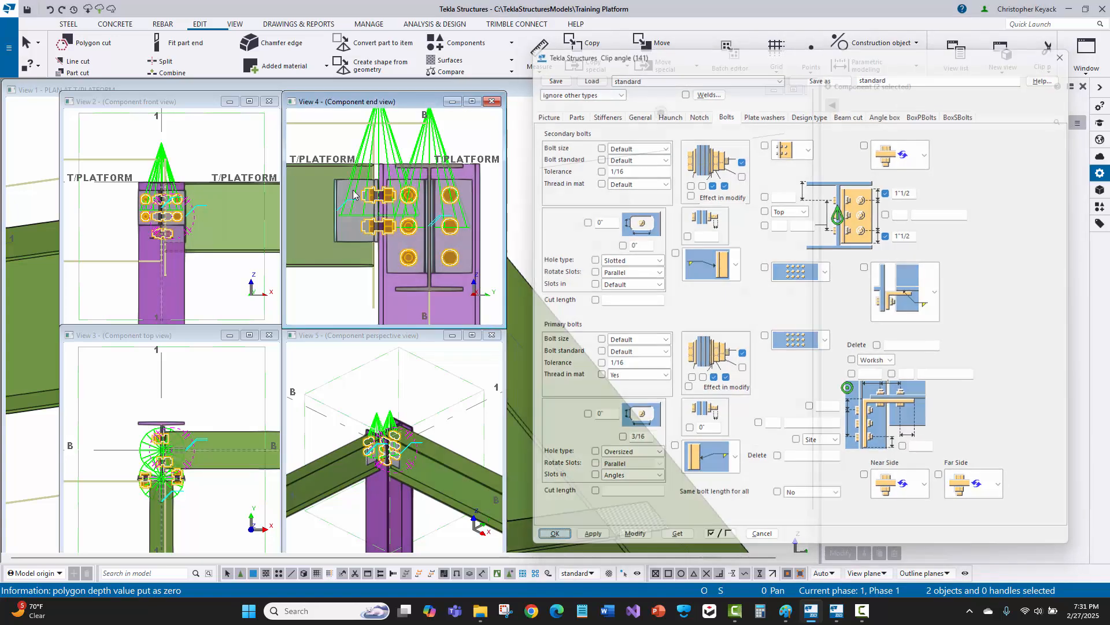
pyautogui.click(422, 136)
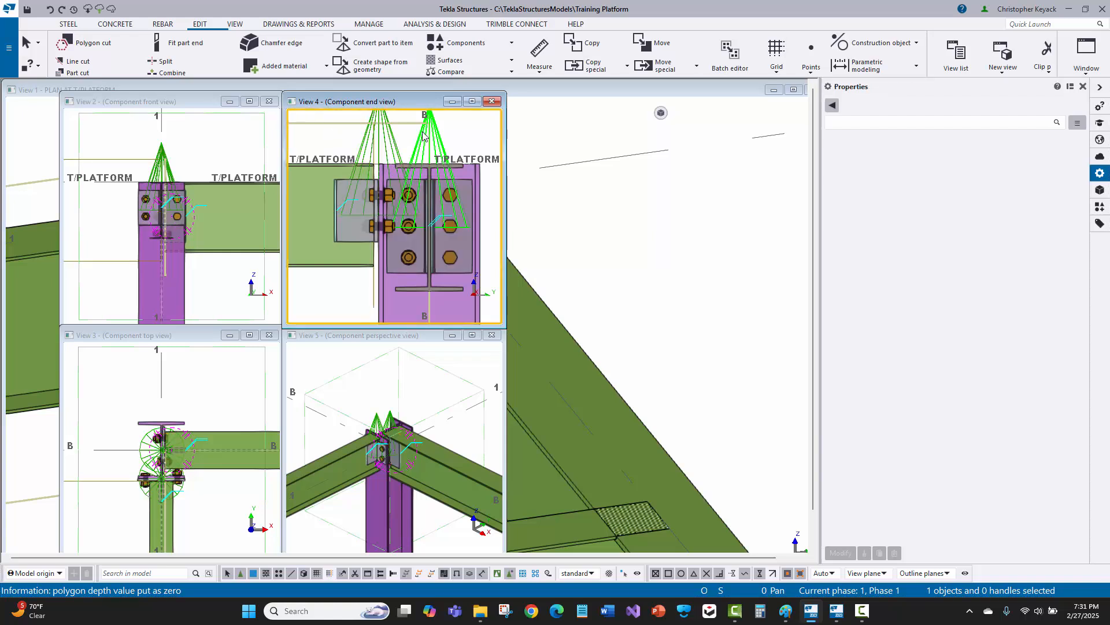
pyautogui.doubleClick(424, 136)
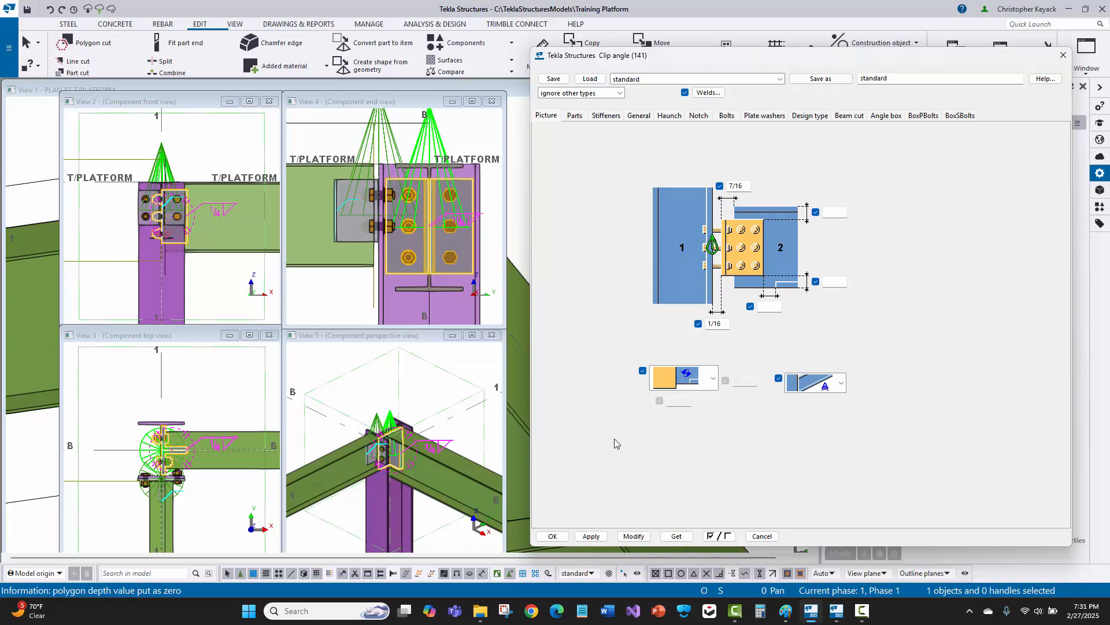
pyautogui.click(560, 536)
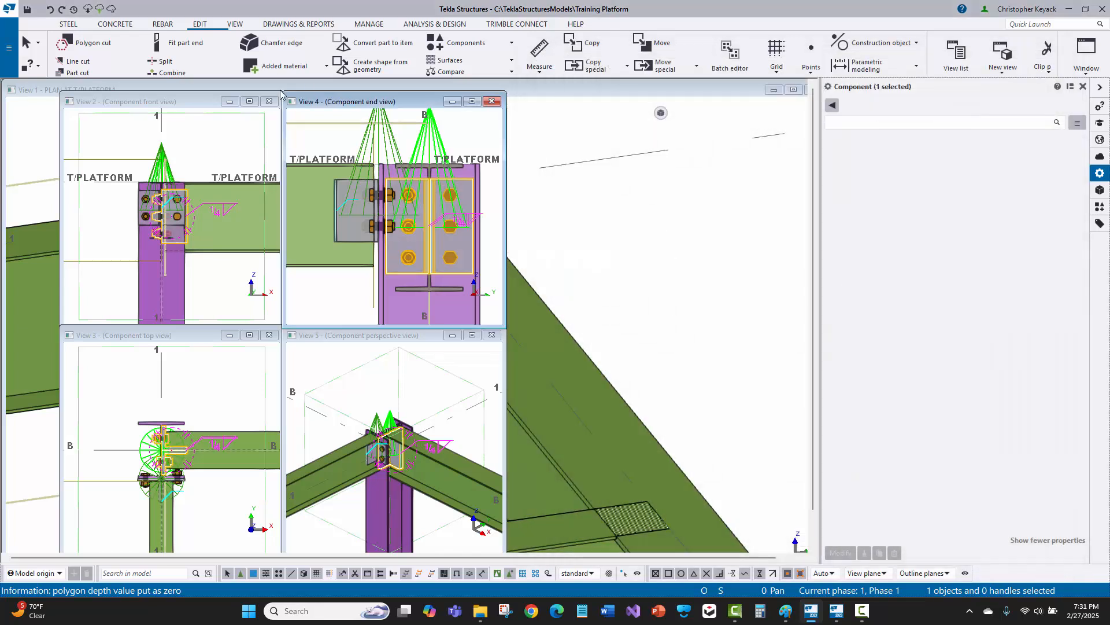
# Step: Close the component end, front, top and perspective views, leaving only the platform plan view open
pyautogui.click(436, 163)
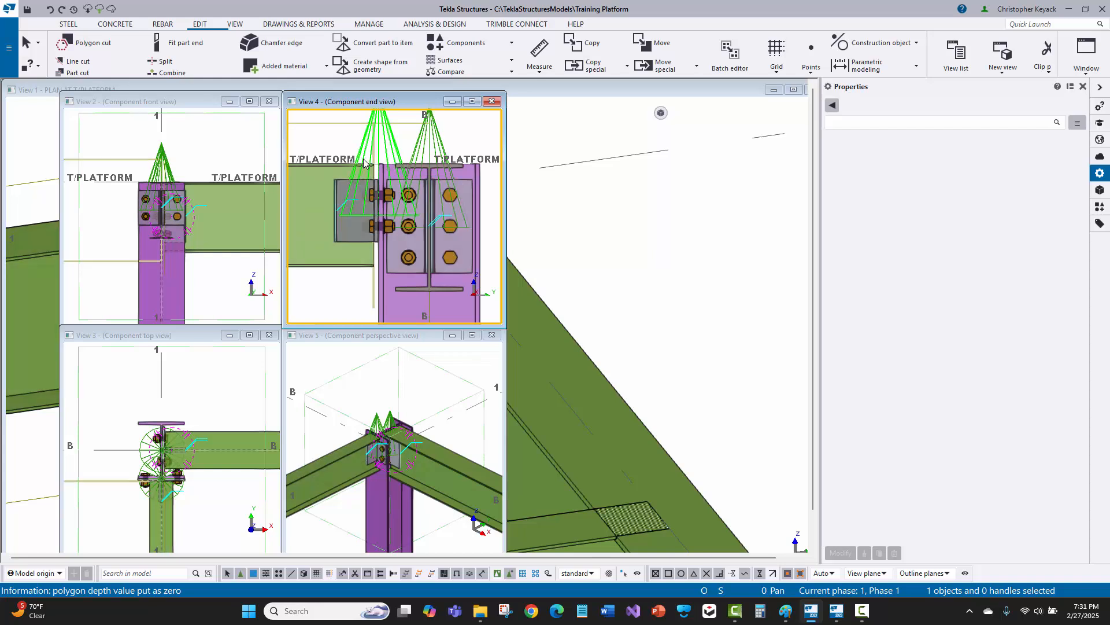
pyautogui.click(492, 101)
pyautogui.click(269, 101)
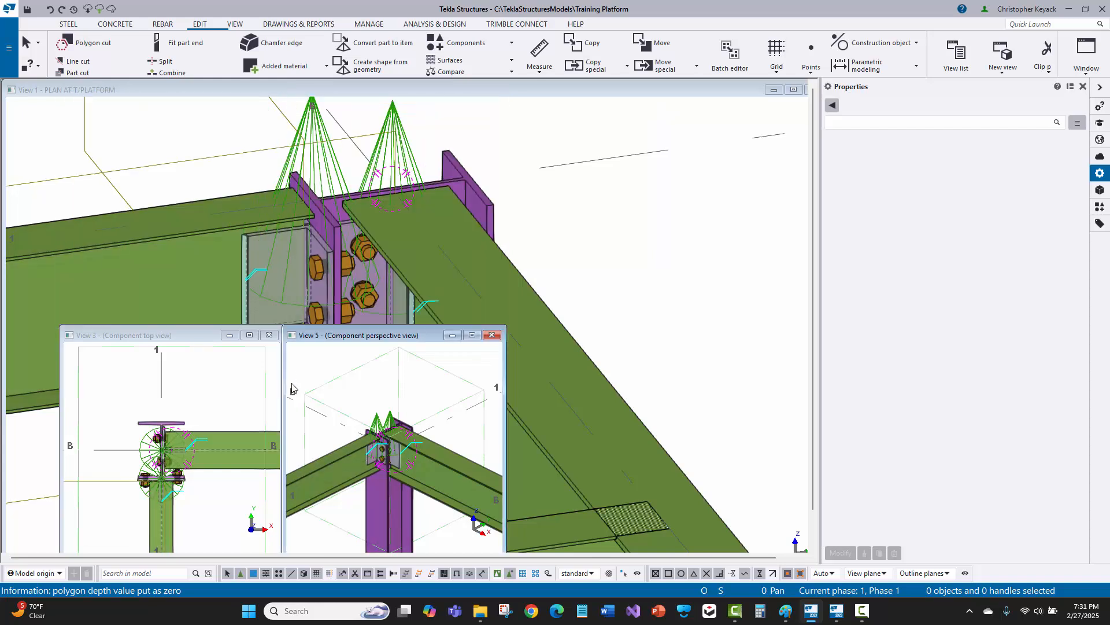
pyautogui.click(269, 335)
pyautogui.click(492, 335)
pyautogui.click(622, 240)
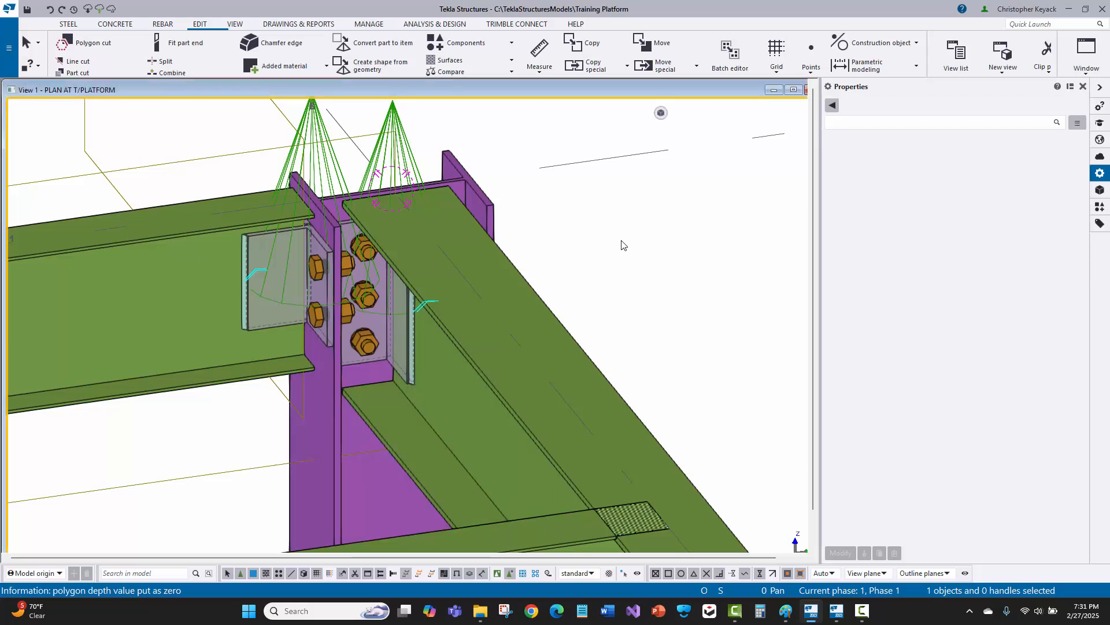
# Step: Locate the saved standard.j141 file in the model's attributes folder, sorted by date modified, and close the folder
pyautogui.click(8, 47)
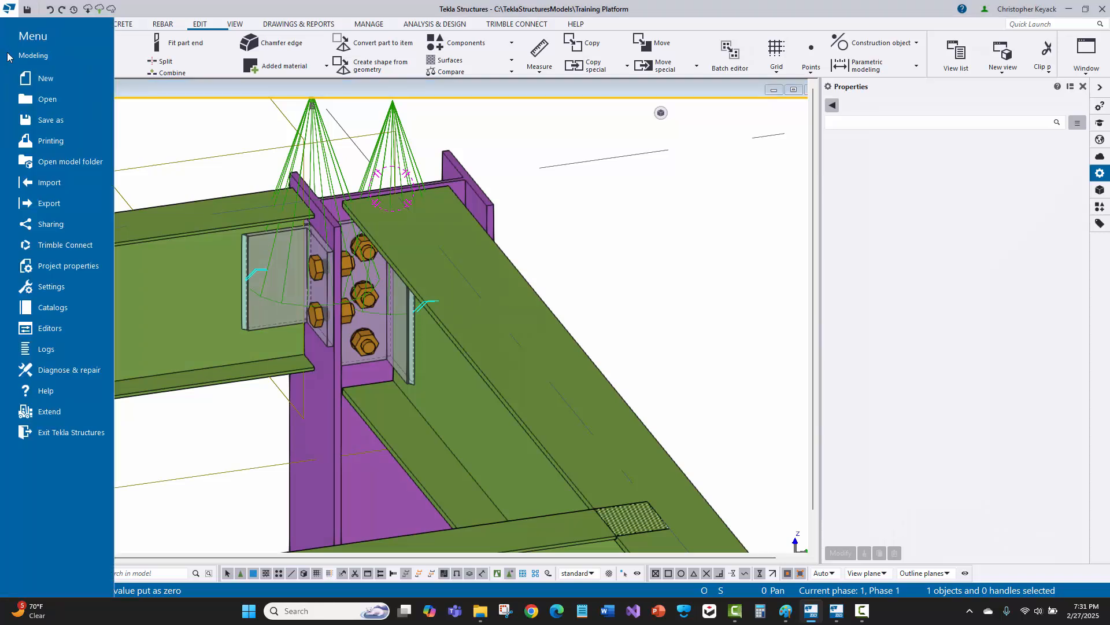
pyautogui.click(70, 163)
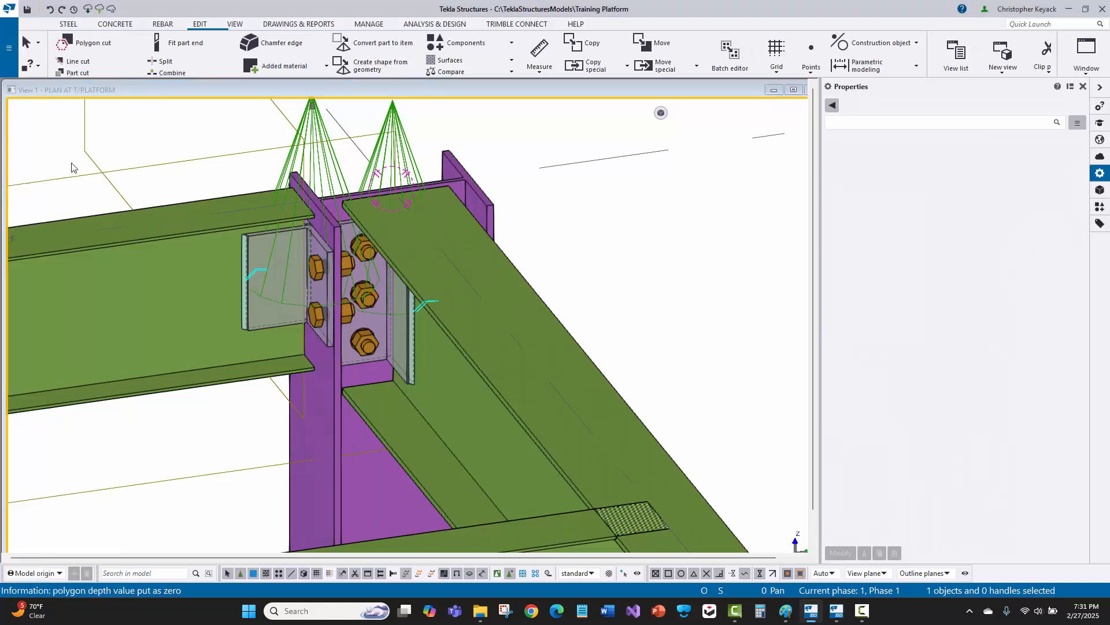
pyautogui.doubleClick(294, 179)
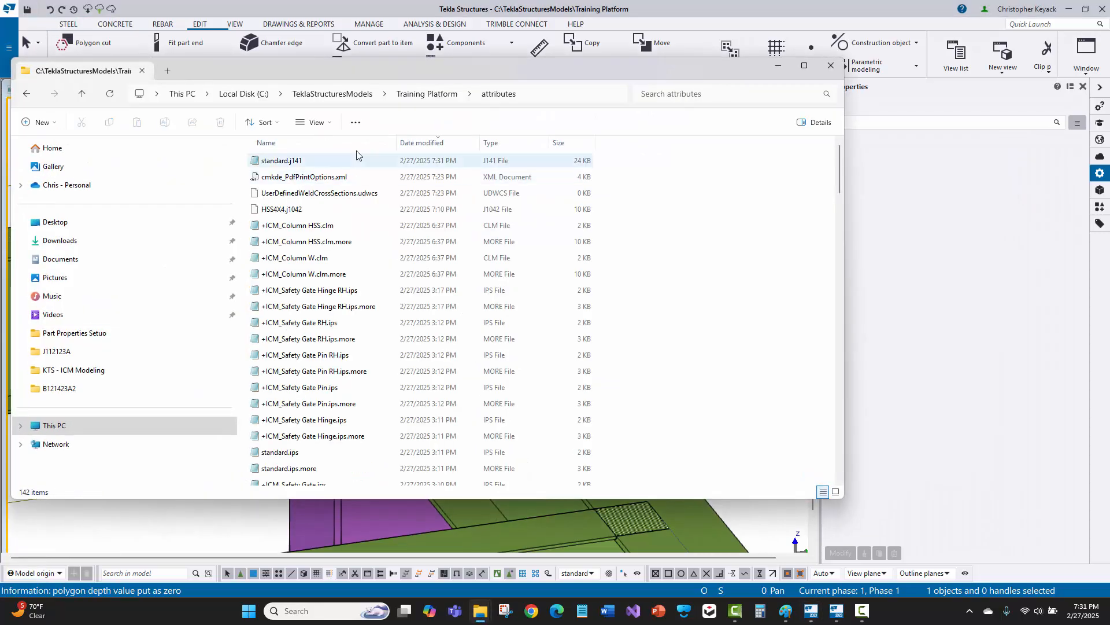
pyautogui.click(435, 141)
pyautogui.click(436, 141)
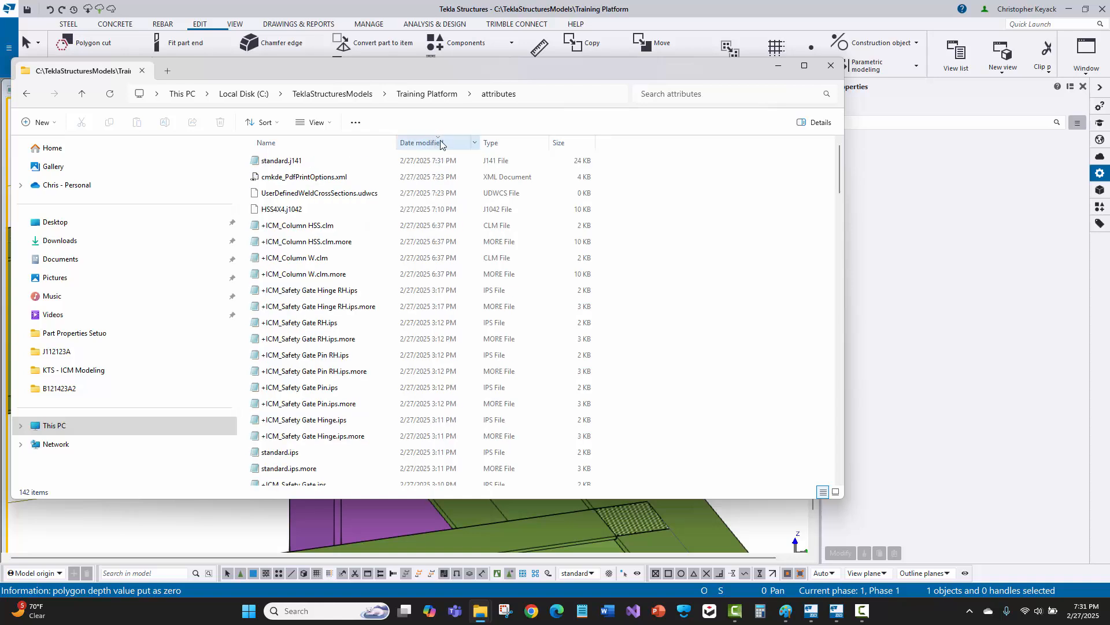
pyautogui.click(304, 163)
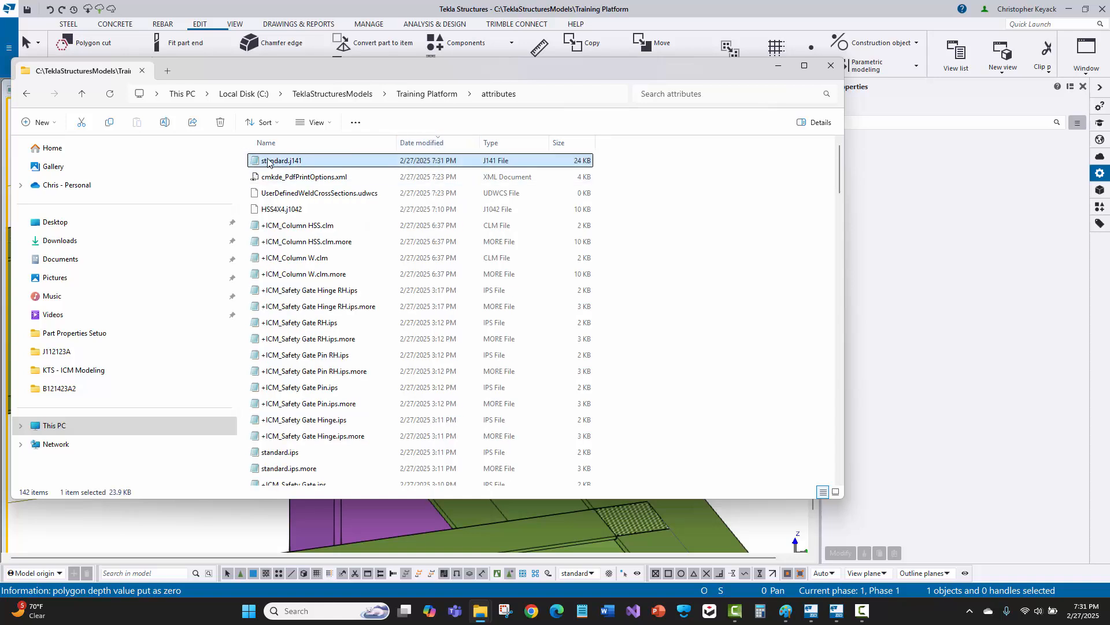
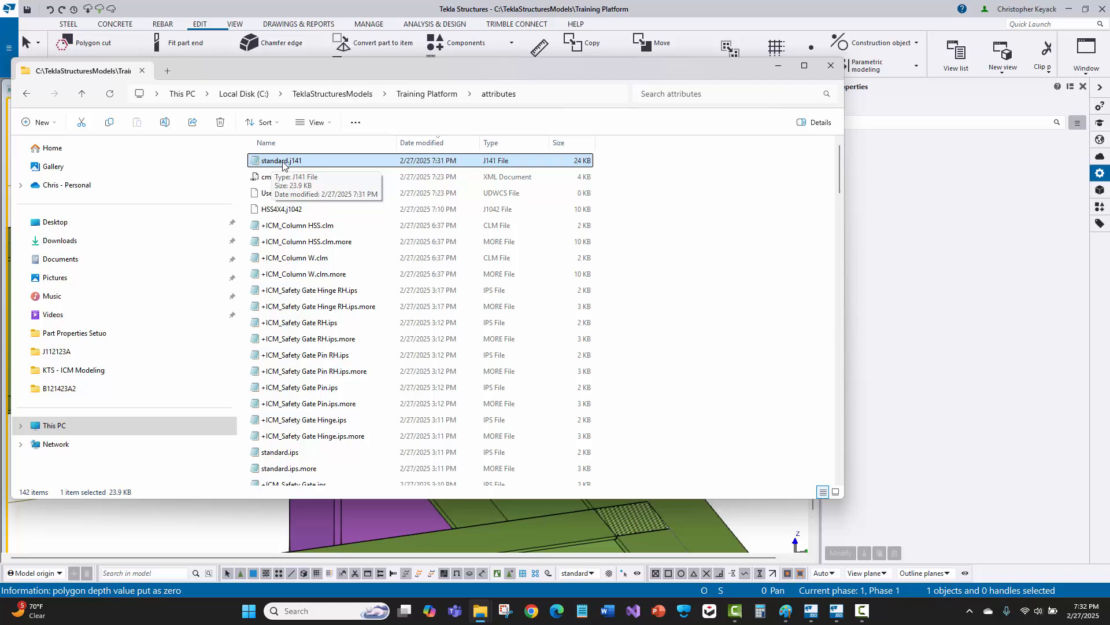
pyautogui.click(831, 65)
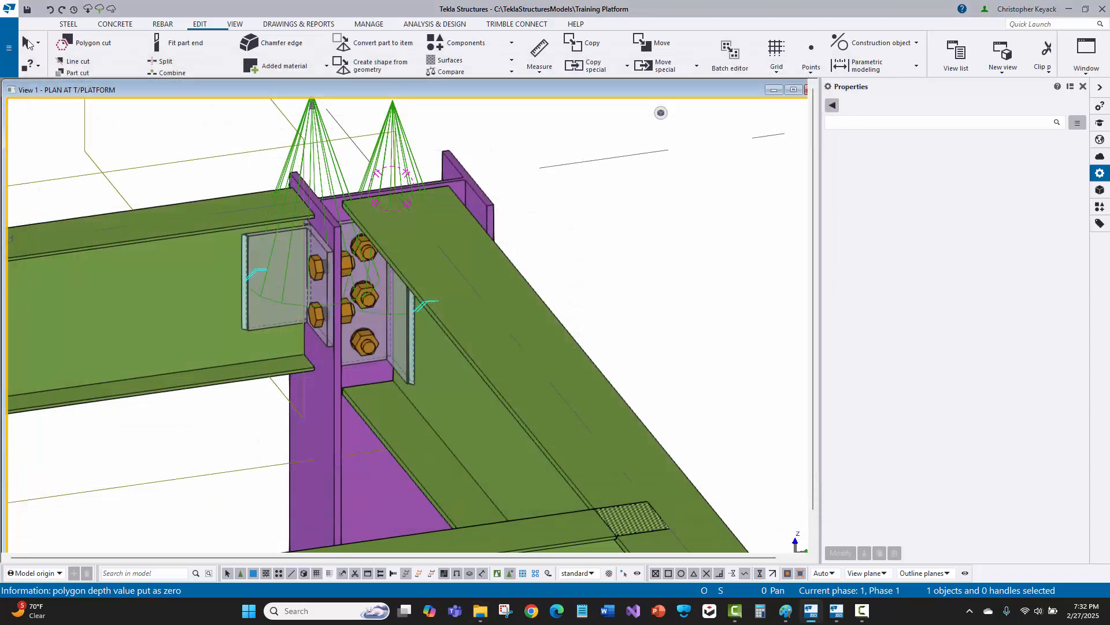
# Step: Bring the whole platform frame with its corner columns into view
pyautogui.scroll(-3, 314, 253)
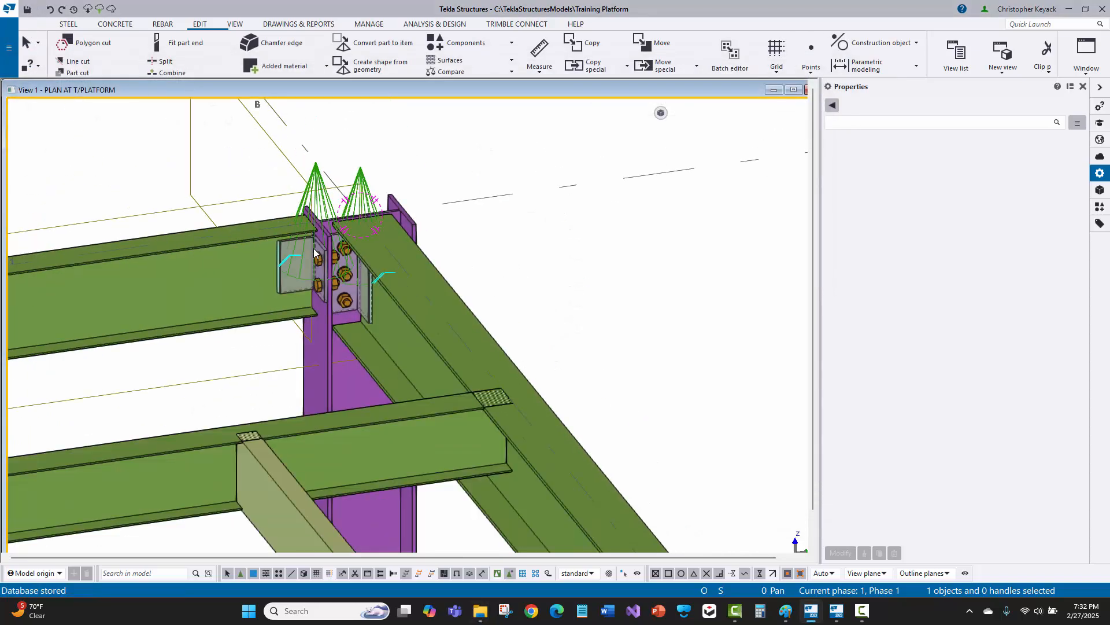
pyautogui.scroll(-5, 314, 253)
pyautogui.moveTo(289, 285); pyautogui.dragTo(502, 159, button='middle')
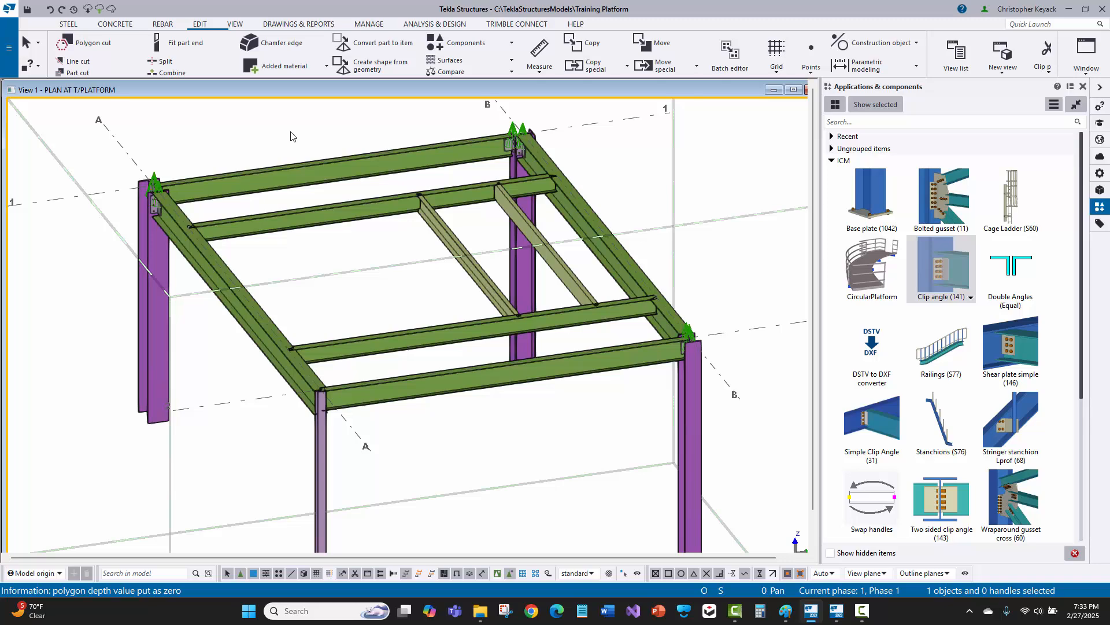
# Step: Open the Shear plate simple (146) connection properties with the standard settings for the tube column at grids A and 2
pyautogui.scroll(6, 156, 184)
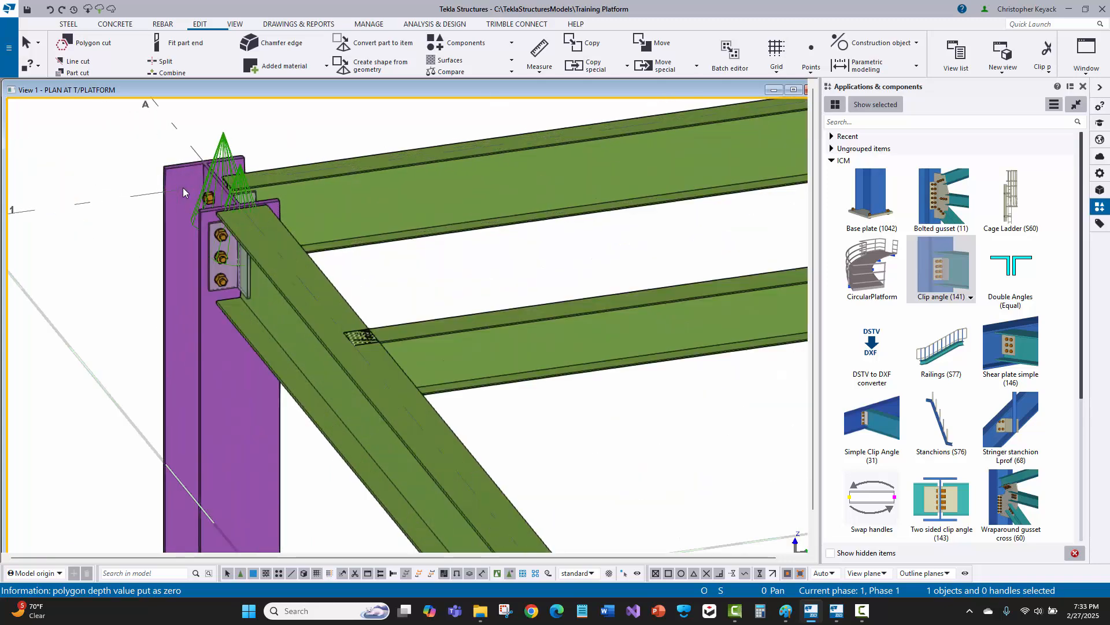
pyautogui.scroll(-6, 185, 185)
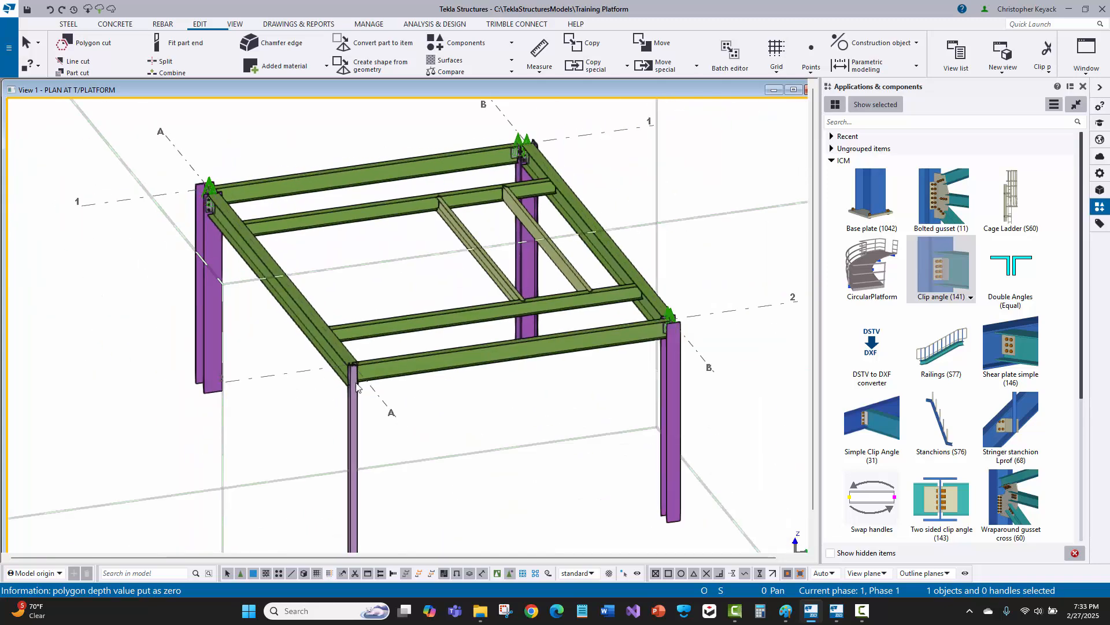
pyautogui.scroll(5, 357, 386)
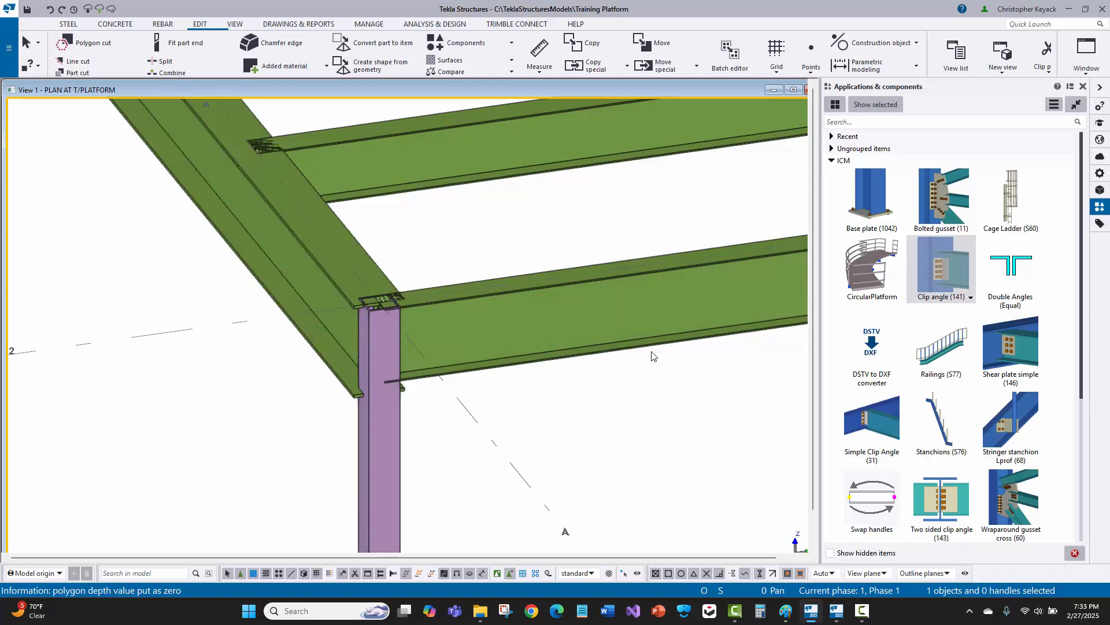
pyautogui.scroll(-1, 921, 359)
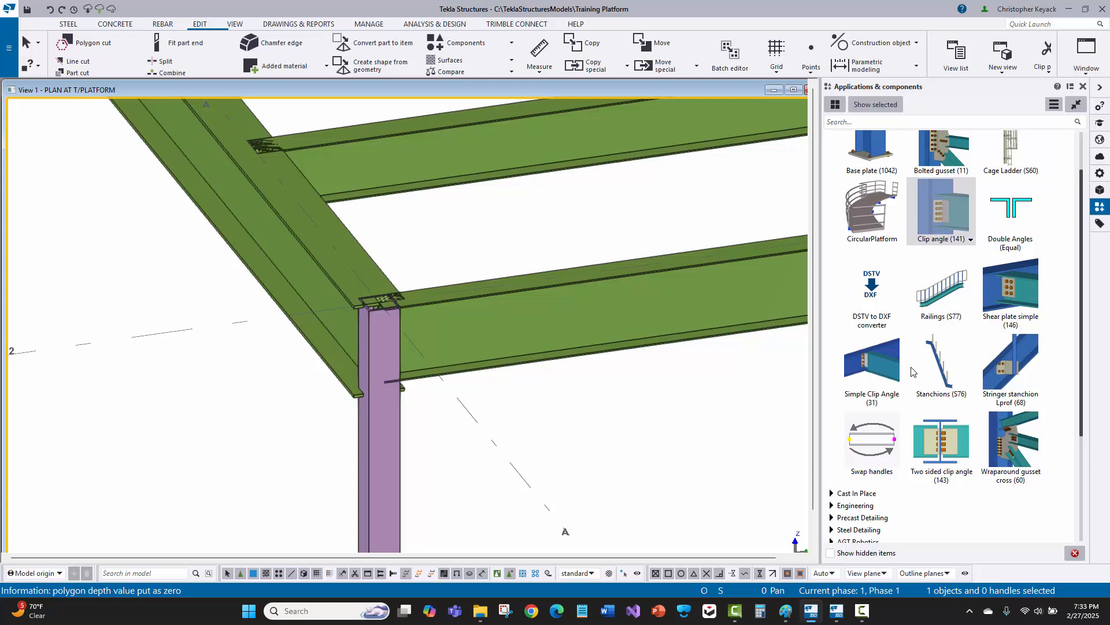
pyautogui.click(1009, 294)
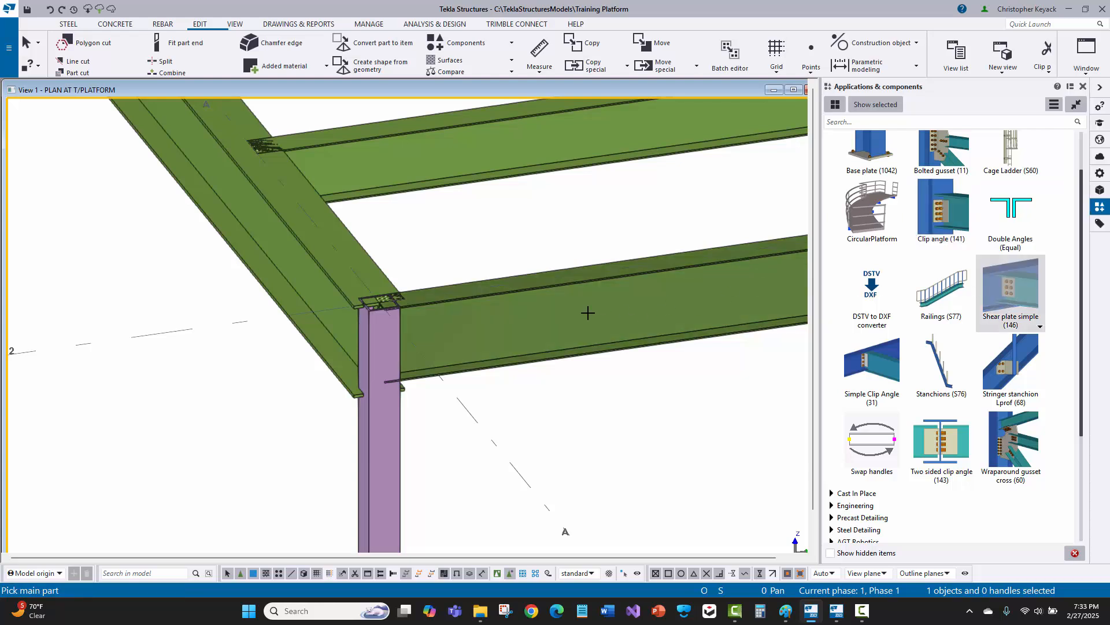
pyautogui.doubleClick(1019, 277)
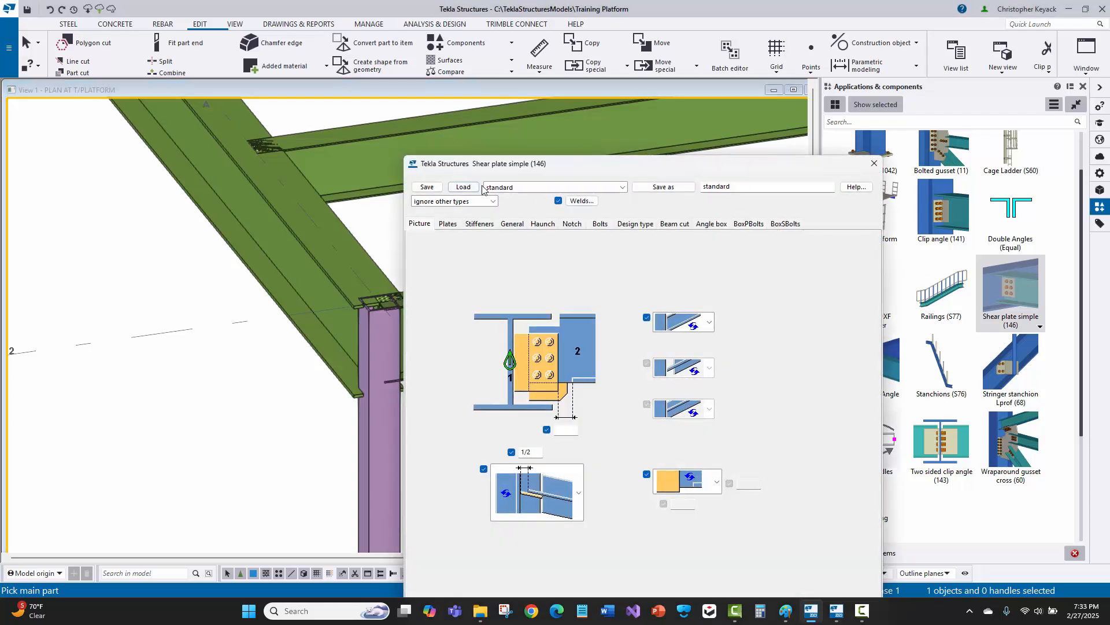
pyautogui.click(509, 187)
pyautogui.click(509, 187)
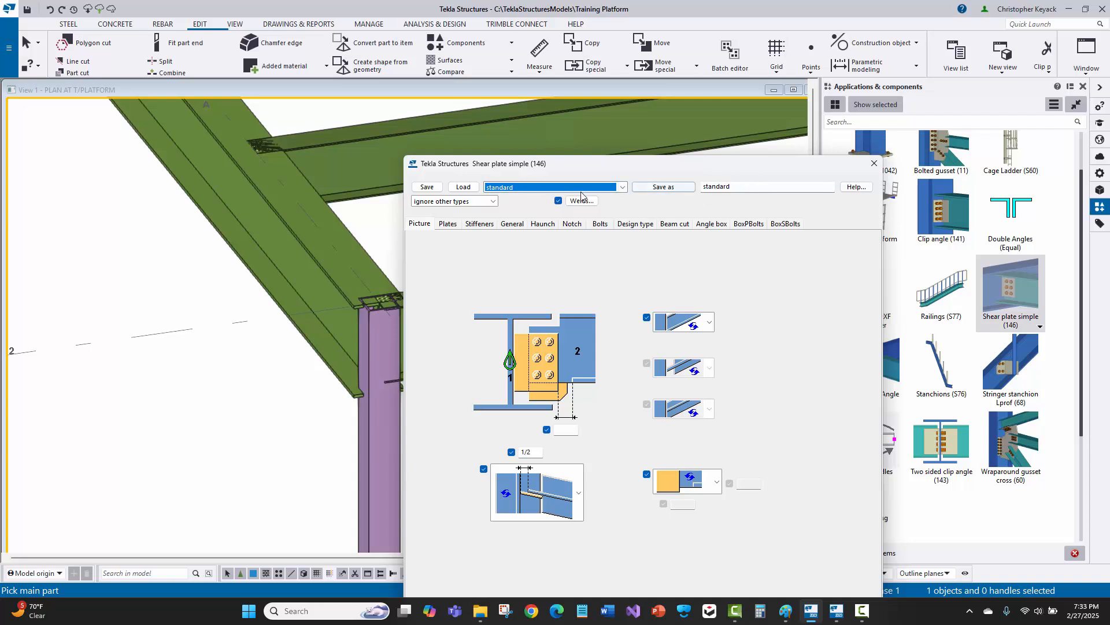
# Step: Review the shear plate's tab plate and bolt settings, including edge distances and spacing, and accept them
pyautogui.moveTo(547, 168); pyautogui.dragTo(544, 109)
pyautogui.click(448, 165)
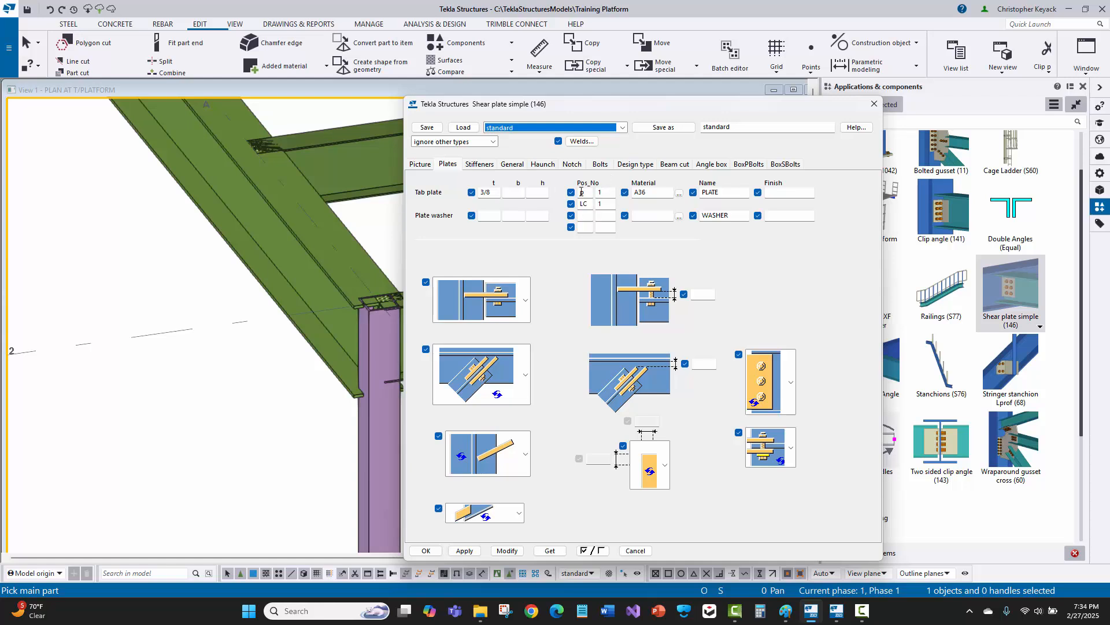
pyautogui.click(599, 165)
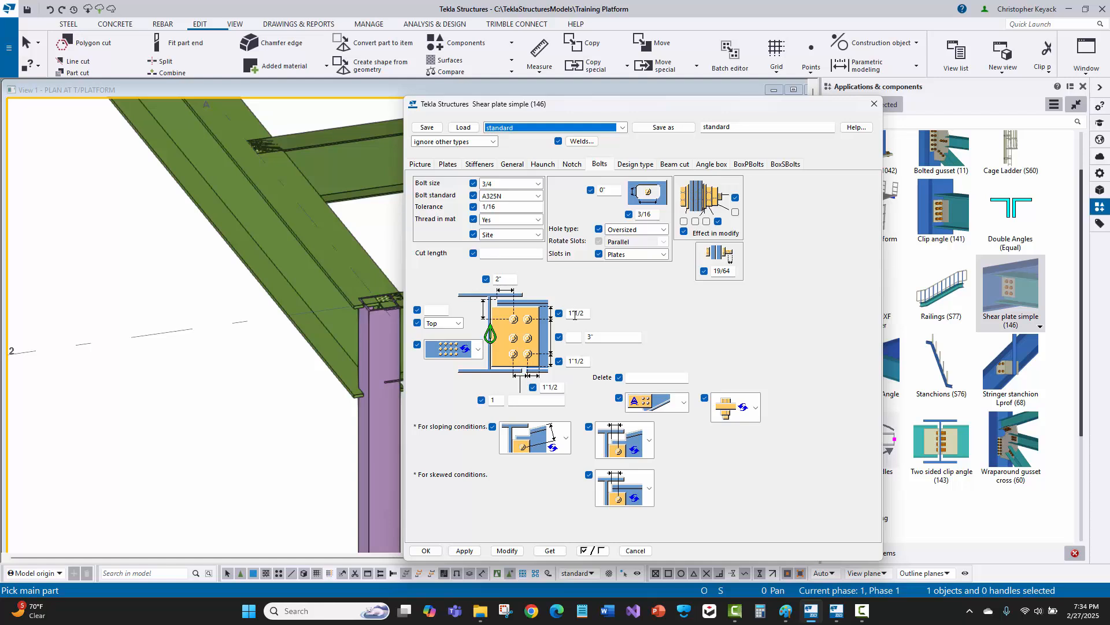
pyautogui.click(577, 340)
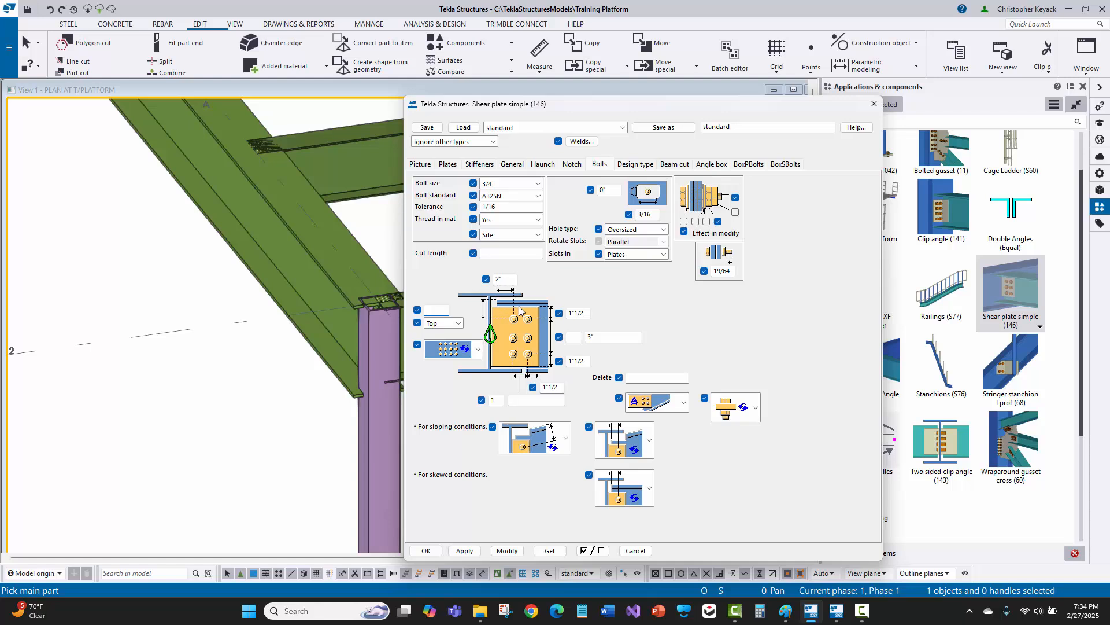
pyautogui.click(576, 313)
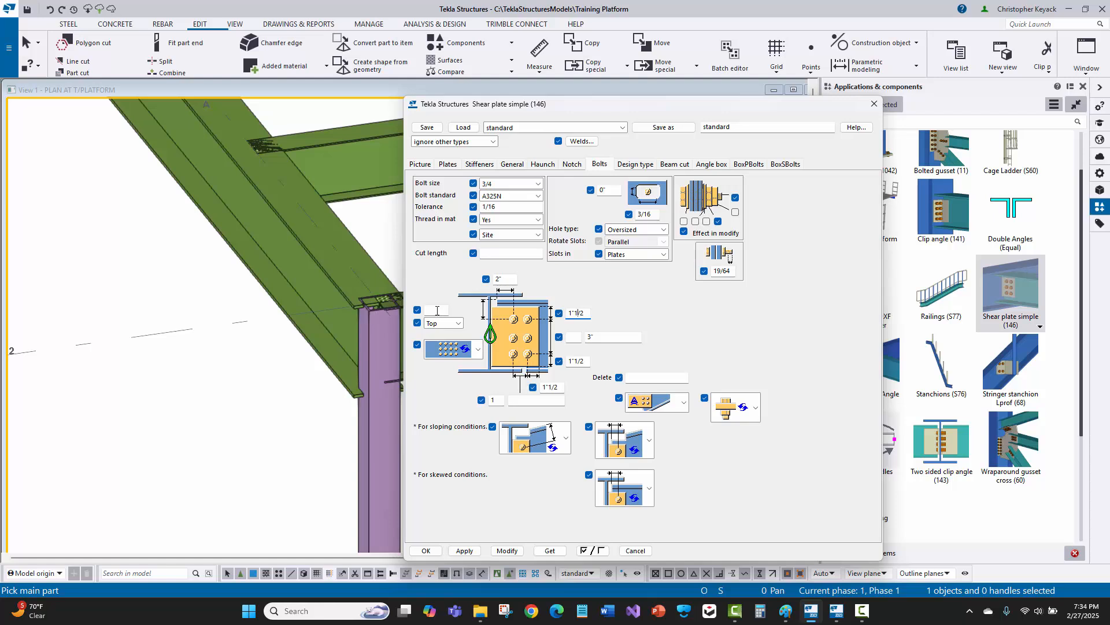
pyautogui.click(425, 549)
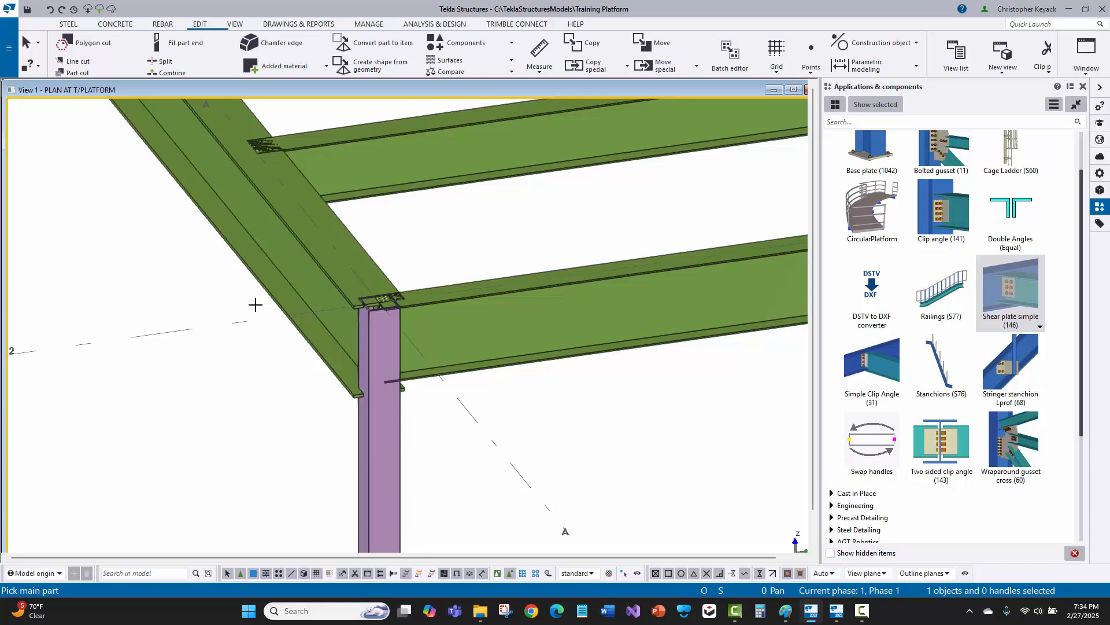
# Step: Connect the grid 2 and grid A beams to the tube column with simple shear plates and end the command
pyautogui.click(385, 454)
pyautogui.click(462, 338)
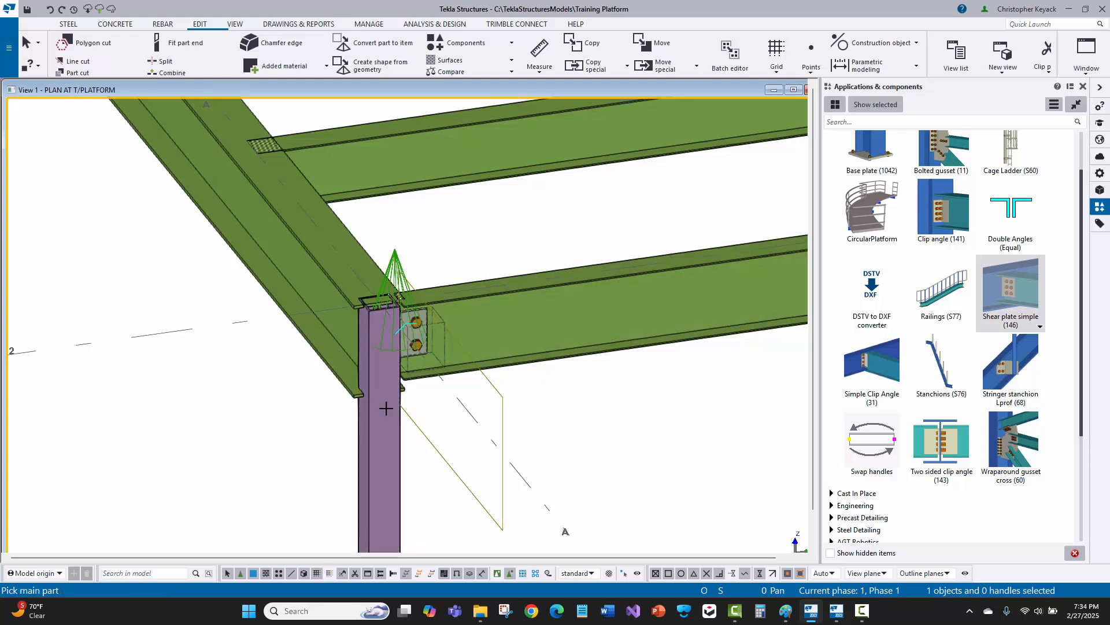
pyautogui.click(398, 473)
pyautogui.click(327, 284)
pyautogui.rightClick(442, 233)
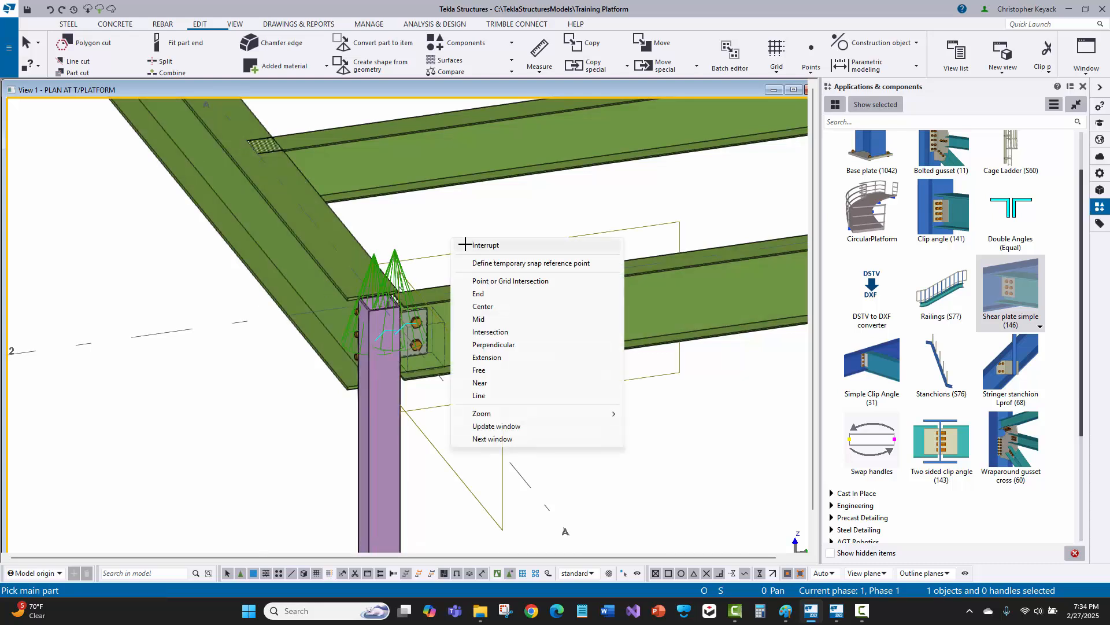
pyautogui.click(466, 240)
# Step: Examine the tube column corner from above and open the grid A beam's shear plate properties
pyautogui.scroll(3, 370, 305)
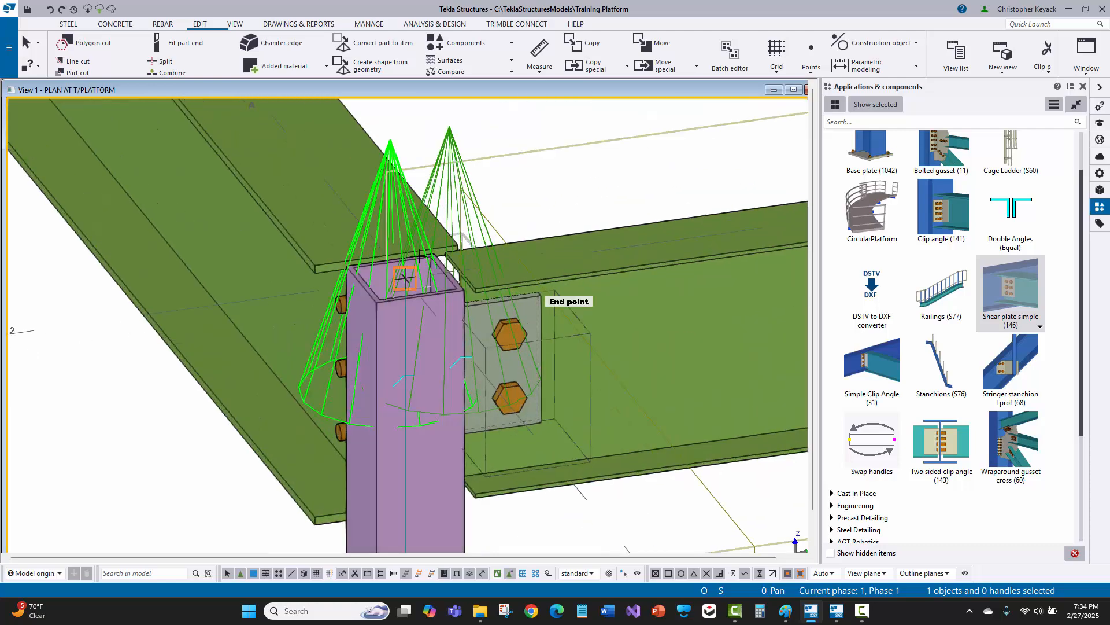
pyautogui.press('v')
pyautogui.click(445, 250)
pyautogui.moveTo(231, 273)
pyautogui.keyDown('ctrl'); pyautogui.mouseDown(button='middle')
pyautogui.moveTo(300, 368)
pyautogui.moveTo(459, 210)
pyautogui.mouseUp(button='middle'); pyautogui.keyUp('ctrl')
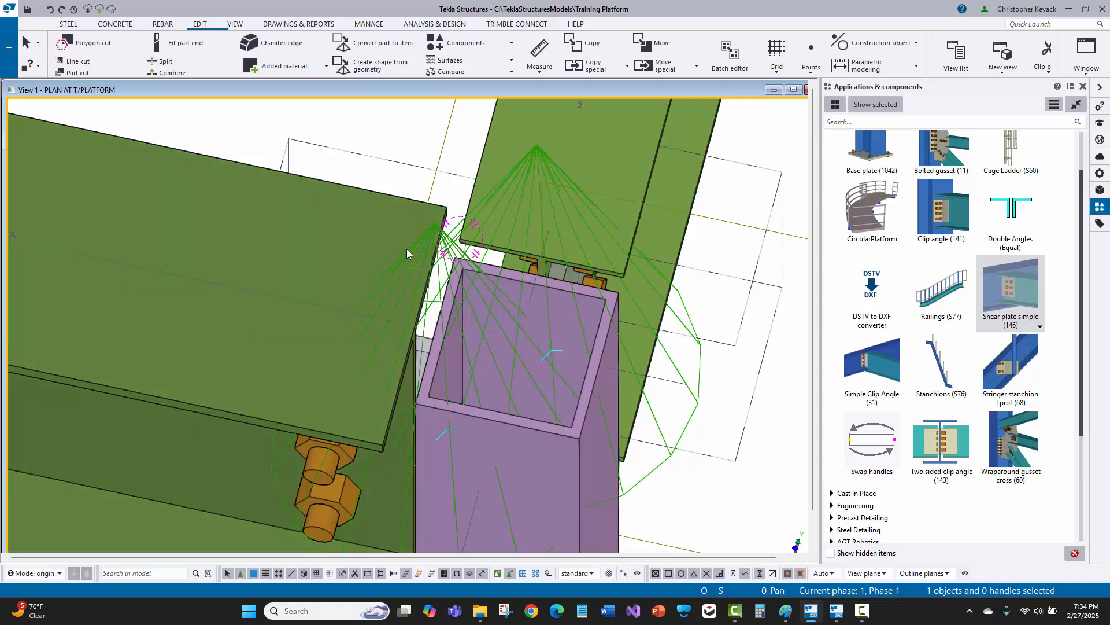
pyautogui.click(498, 154)
pyautogui.click(385, 249)
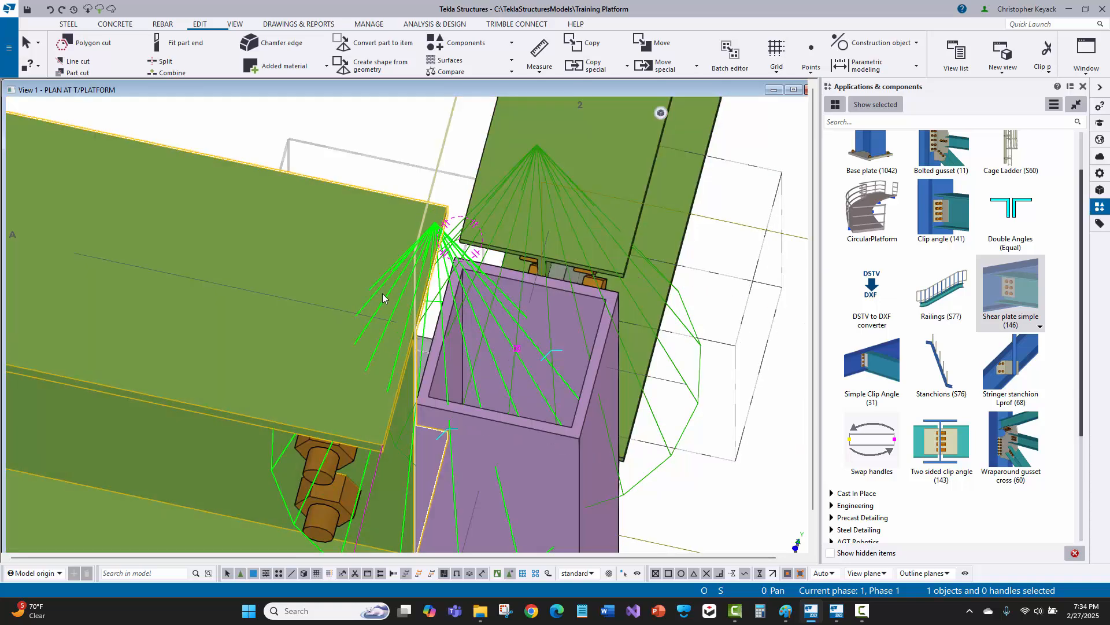
pyautogui.doubleClick(383, 293)
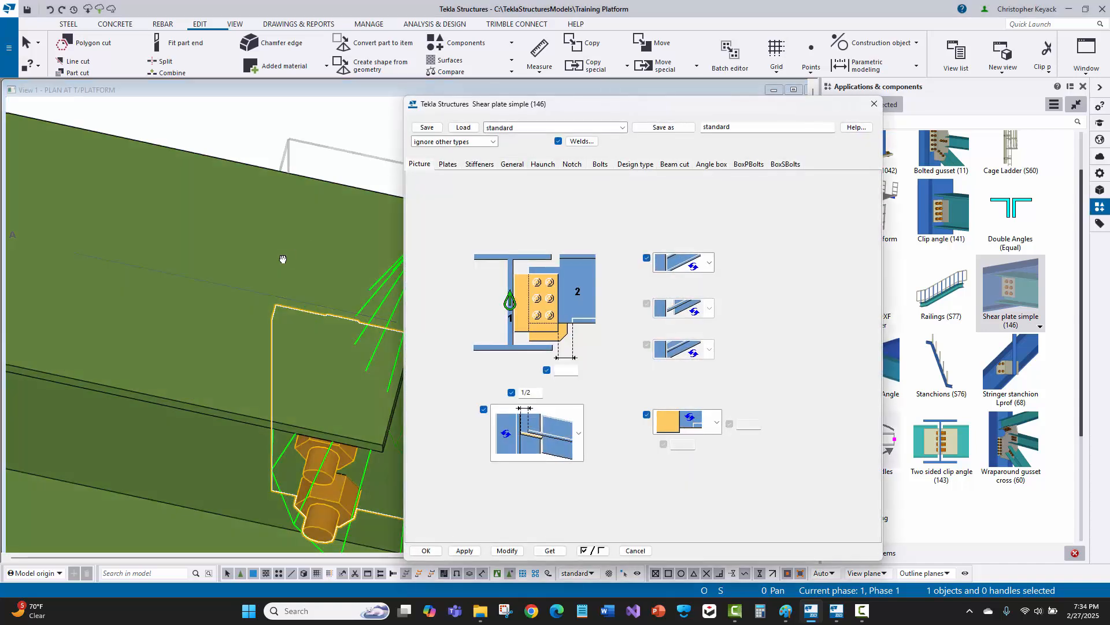
pyautogui.moveTo(282, 258); pyautogui.dragTo(152, 209, button='middle')
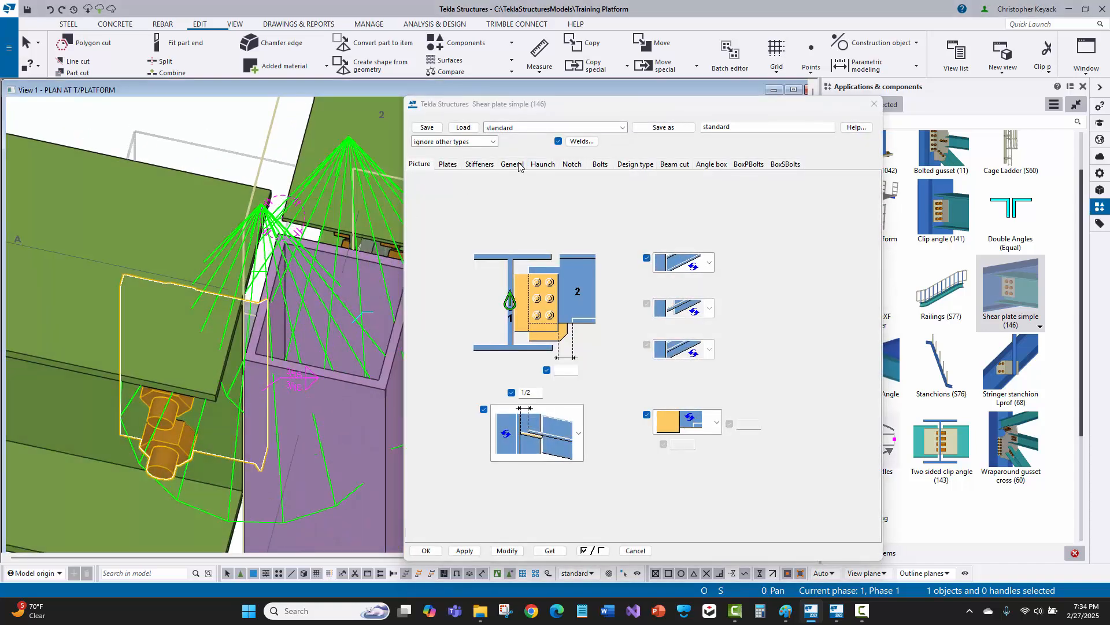
# Step: Set the upper manual notch depth of the grid A shear plate connection to 1" and modify the connection
pyautogui.click(570, 165)
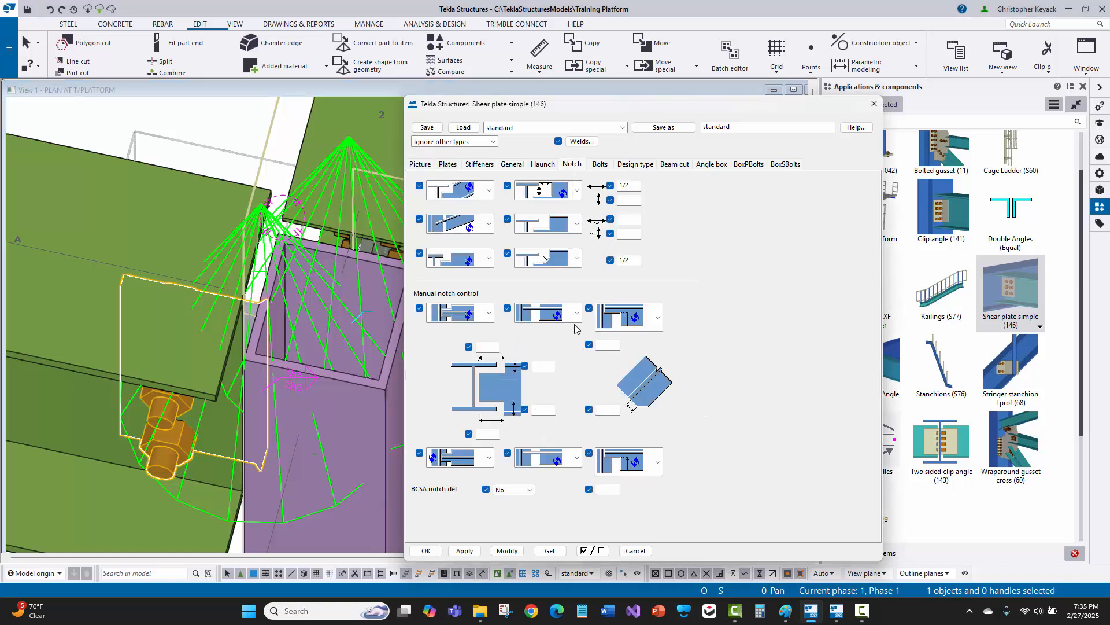
pyautogui.click(612, 345)
pyautogui.write('1"')
pyautogui.click(507, 550)
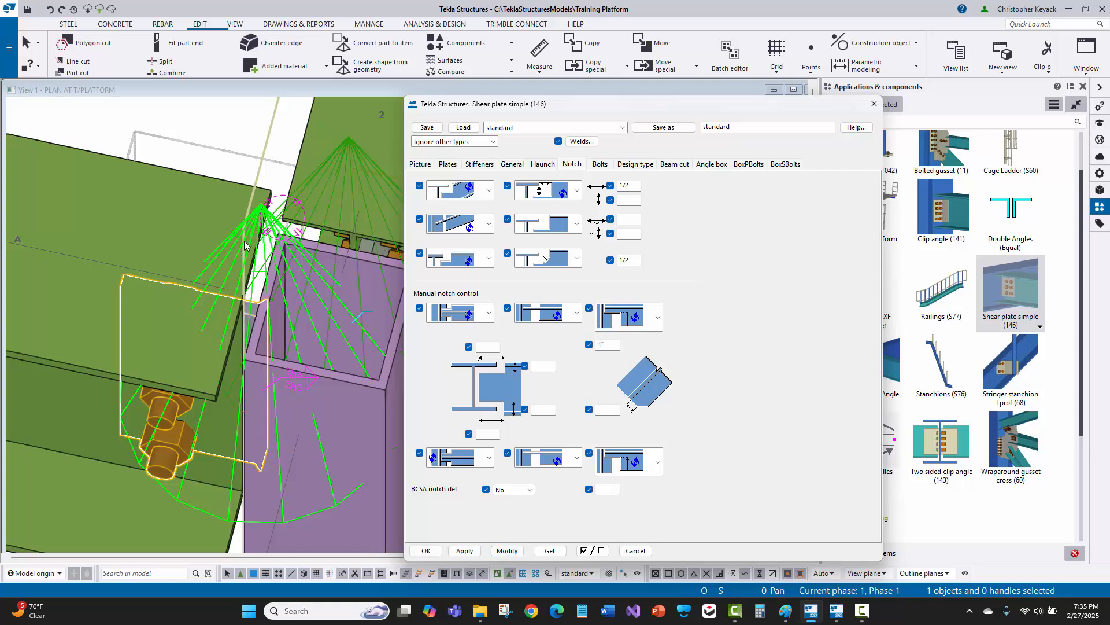
# Step: Choose the web-depth dimension option for the upper and lower manual notches, set the lower depth to 1", and modify the connection
pyautogui.moveTo(244, 246); pyautogui.dragTo(138, 232, button='middle')
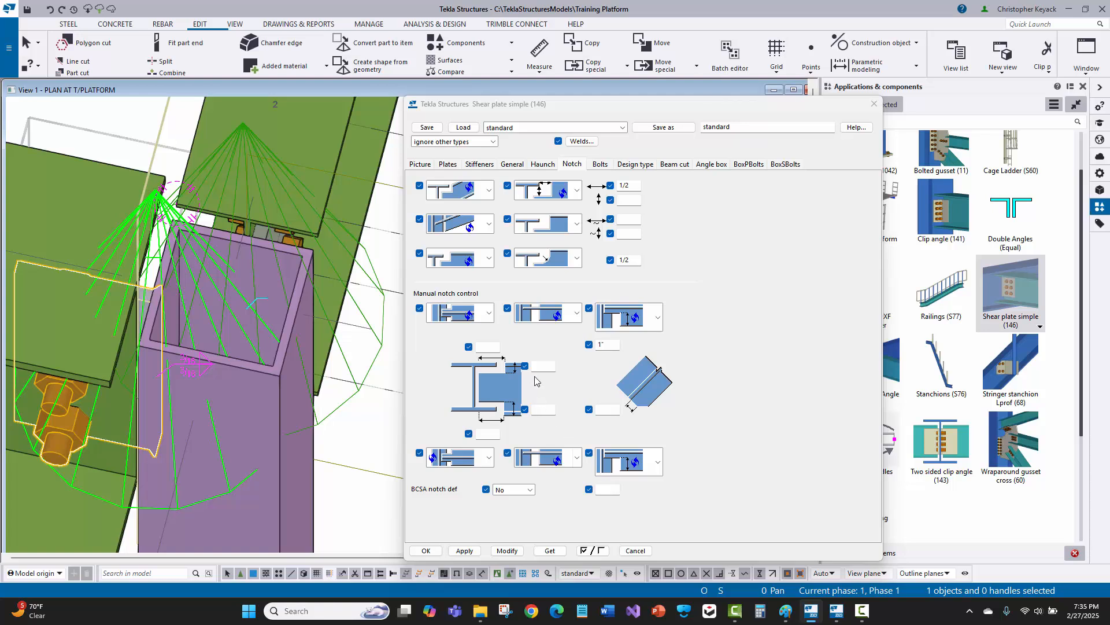
pyautogui.click(626, 319)
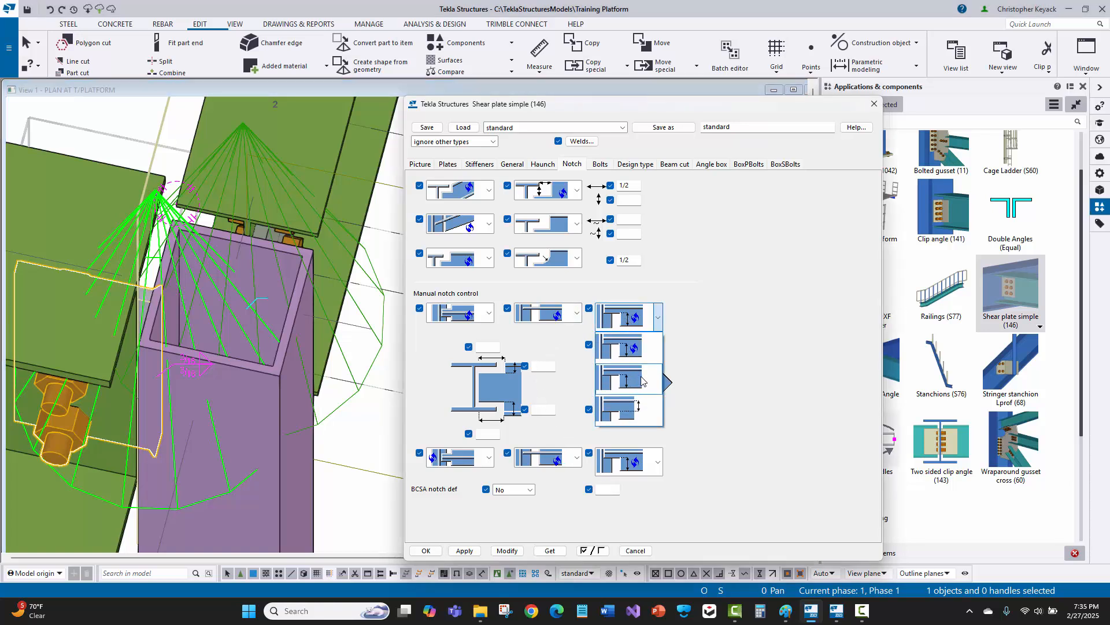
pyautogui.click(641, 381)
pyautogui.click(637, 465)
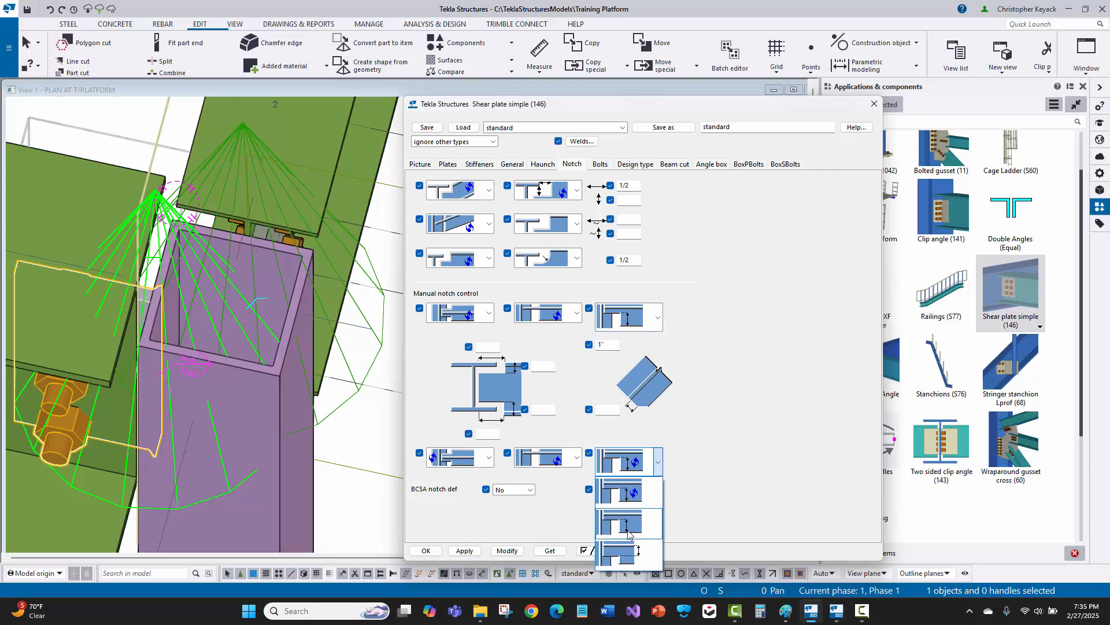
pyautogui.click(631, 524)
pyautogui.scroll(-1, 202, 318)
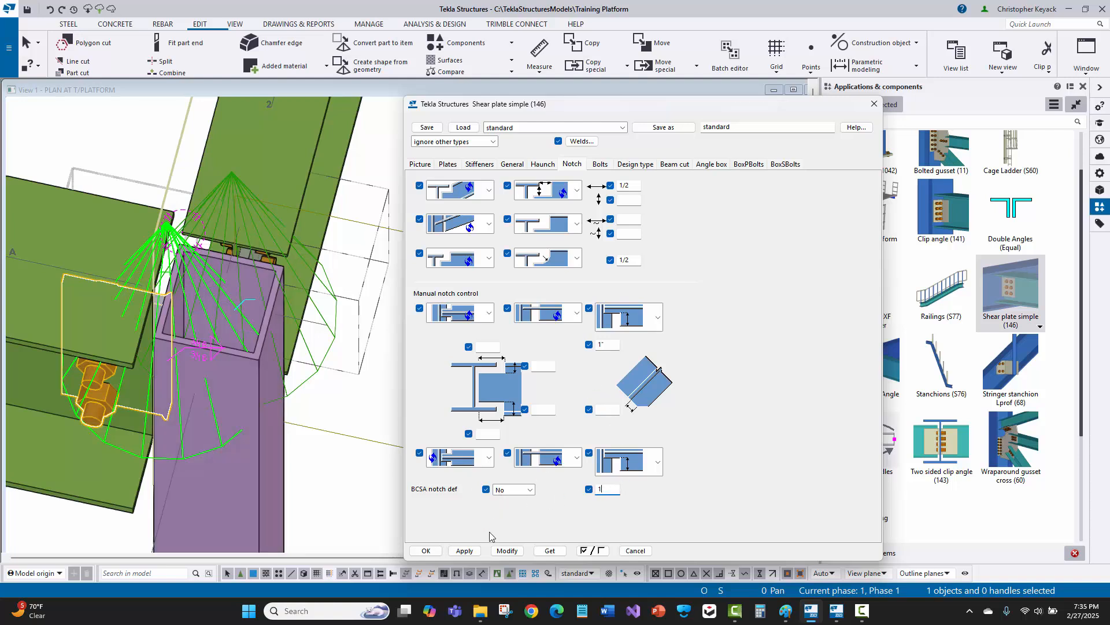
pyautogui.click(507, 549)
# Step: Choose the last dimensioned flange cut shape for the upper notch, set its length to 3", and modify the grid A connection
pyautogui.click(385, 396)
pyautogui.click(548, 315)
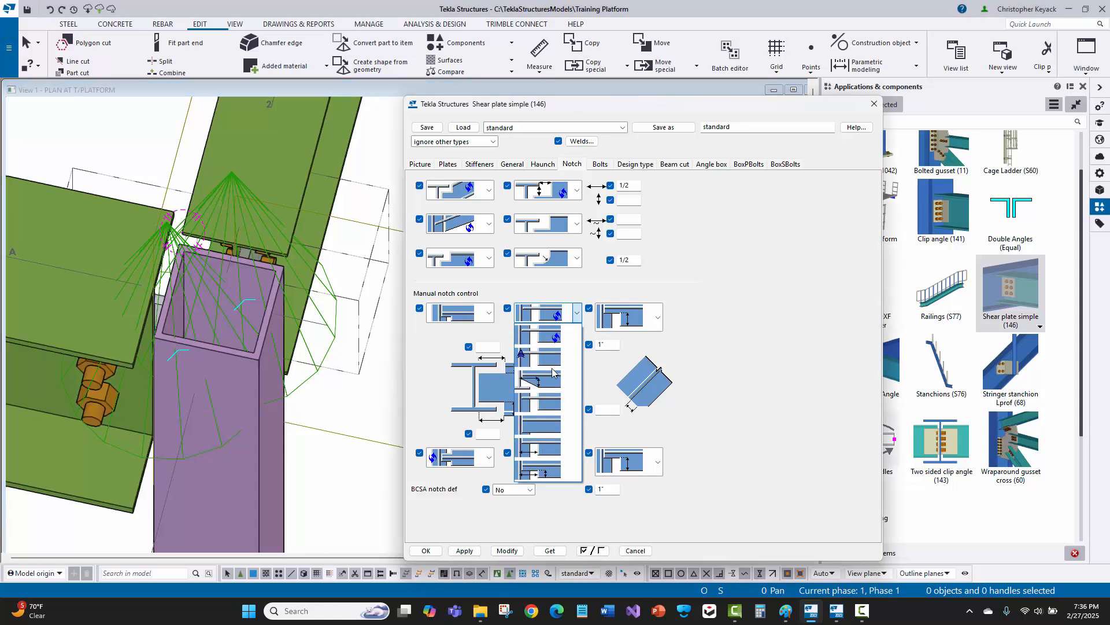
pyautogui.click(552, 465)
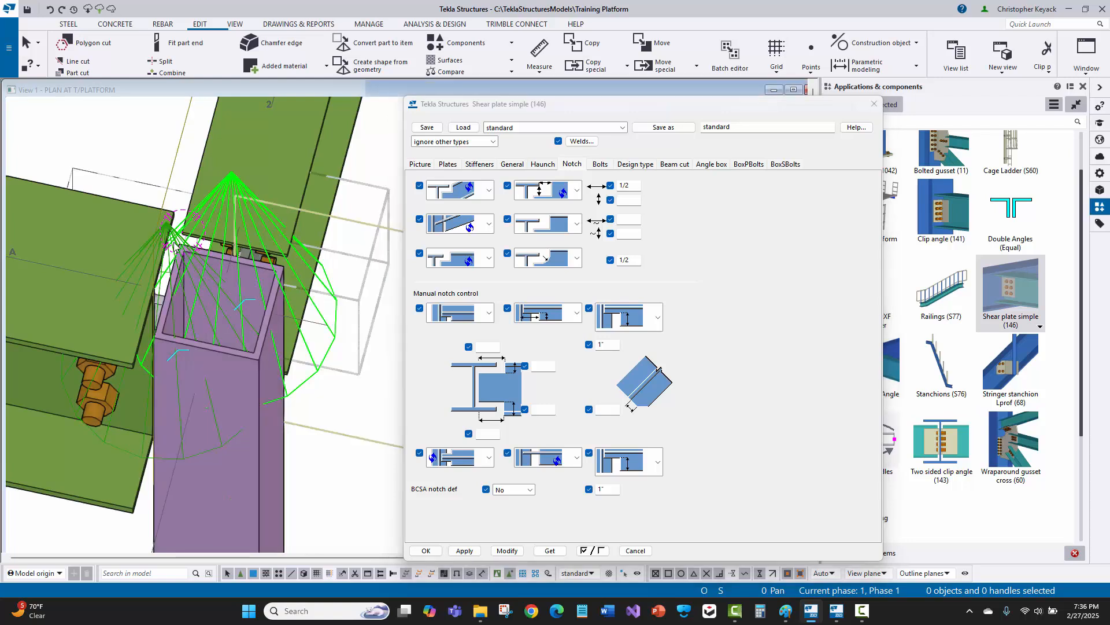
pyautogui.click(169, 279)
pyautogui.click(465, 550)
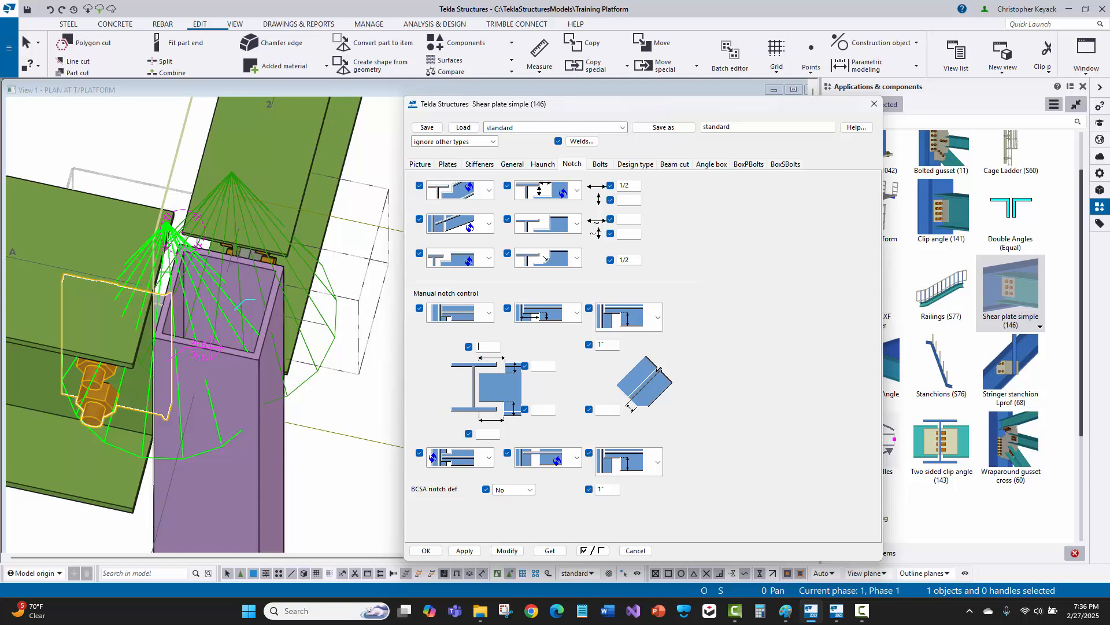
pyautogui.write('3')
pyautogui.click(507, 550)
# Step: Switch the upper manual notch to the opposite side of the grid A beam's flange and modify the connection
pyautogui.scroll(-2, 67, 311)
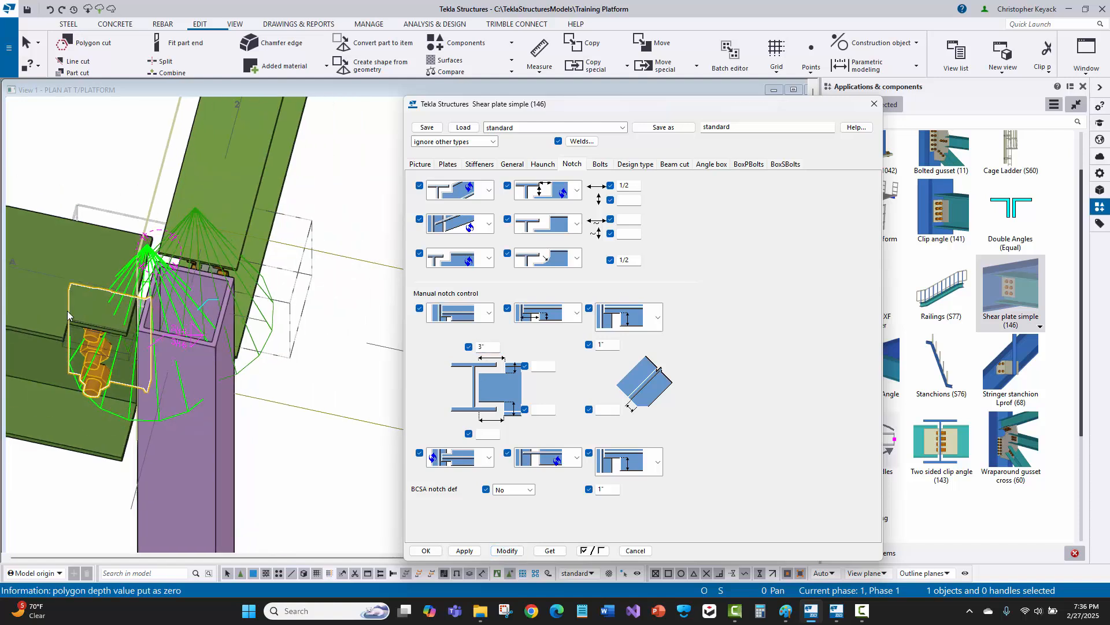
pyautogui.scroll(2, 67, 310)
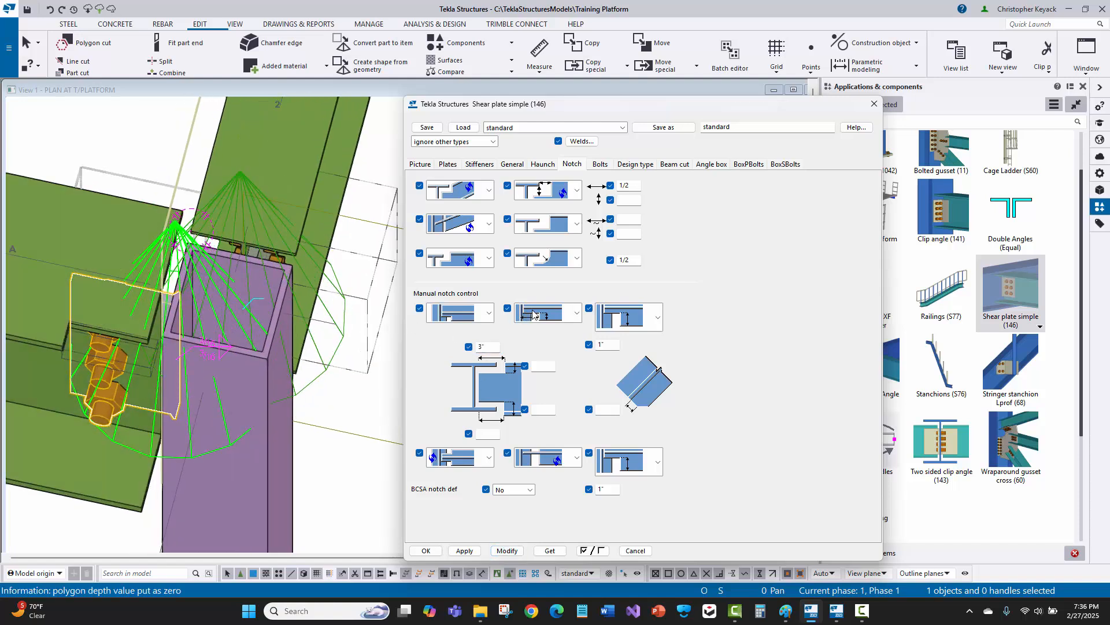
pyautogui.click(561, 317)
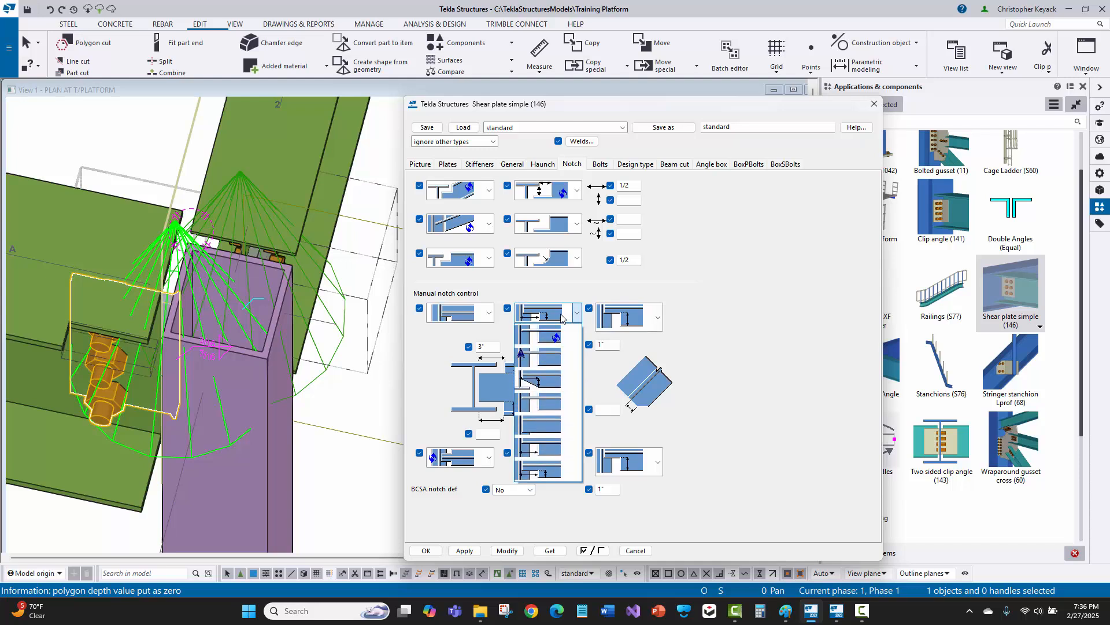
pyautogui.click(626, 318)
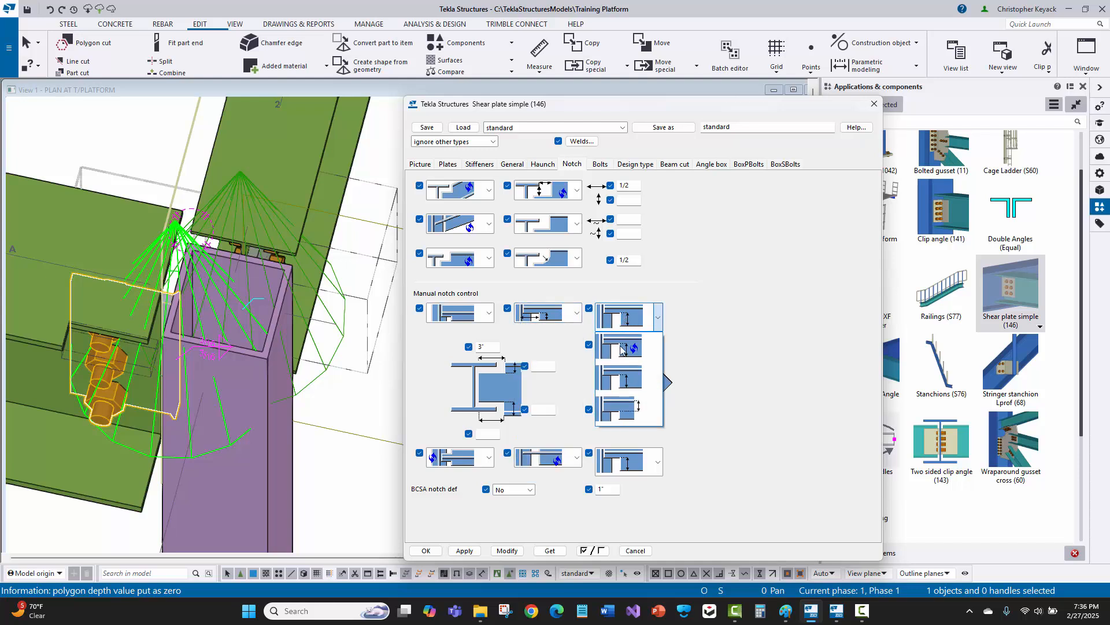
pyautogui.click(622, 317)
pyautogui.click(460, 313)
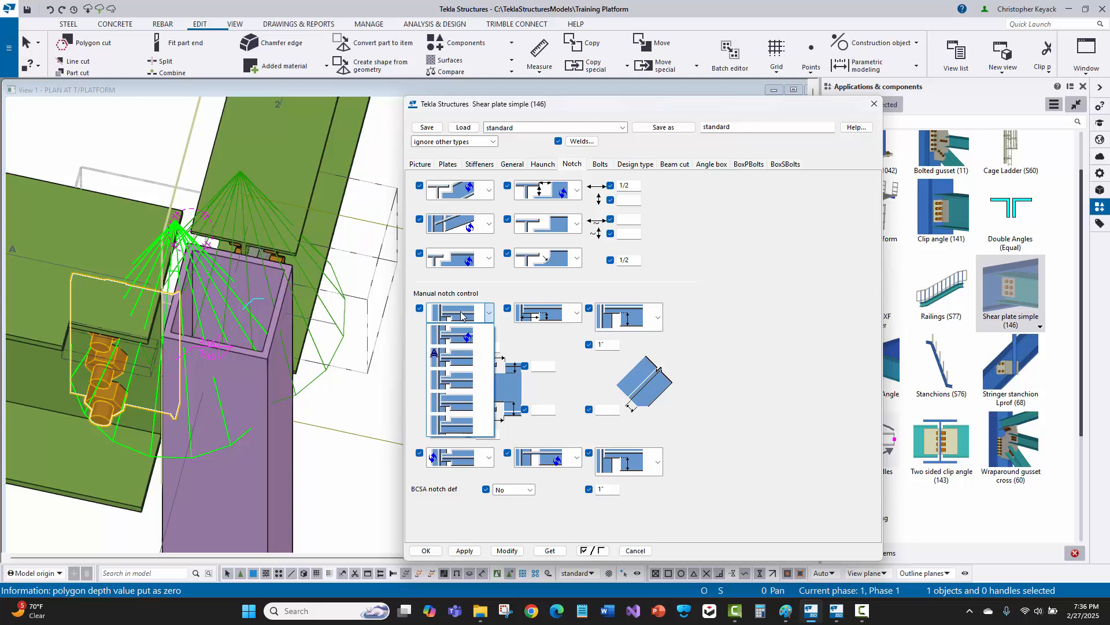
pyautogui.click(468, 428)
pyautogui.click(502, 550)
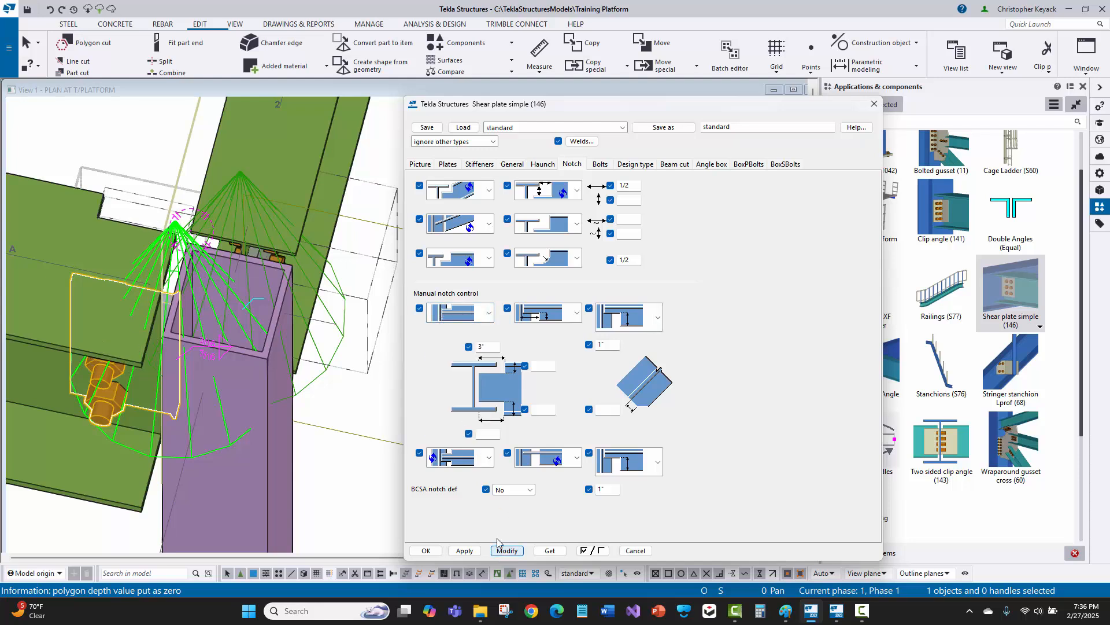
pyautogui.scroll(3, 146, 205)
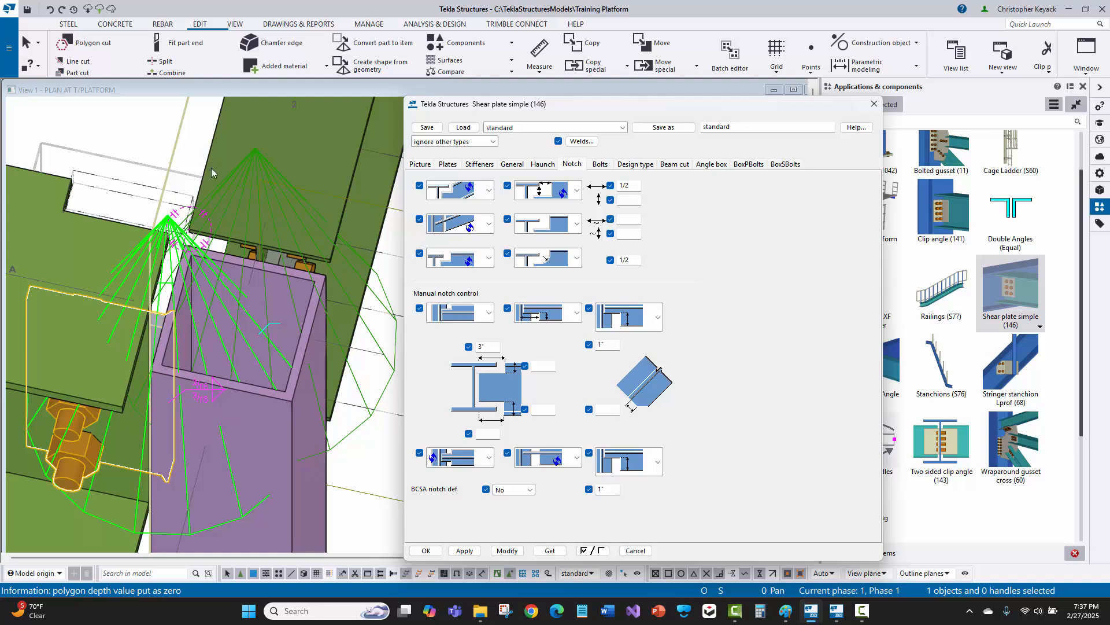
# Step: Switch the grid A connection's tab plate to the opposite side of the beam web, modify the connection and redraw the view
pyautogui.click(148, 130)
pyautogui.scroll(-2, 139, 139)
pyautogui.moveTo(139, 145); pyautogui.dragTo(228, 178, button='middle')
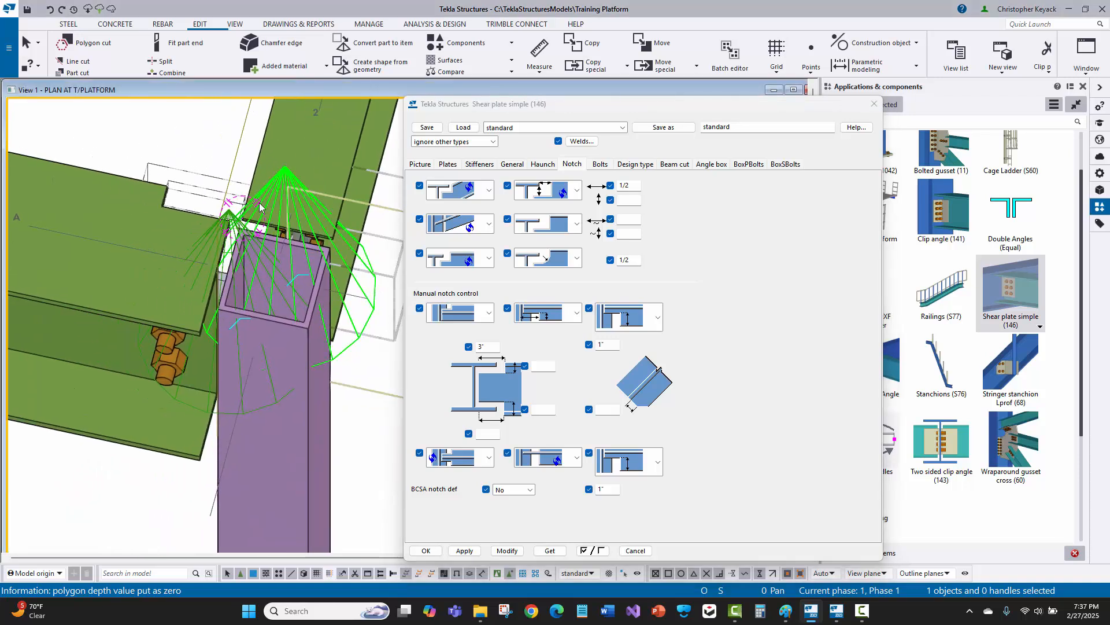
pyautogui.click(447, 164)
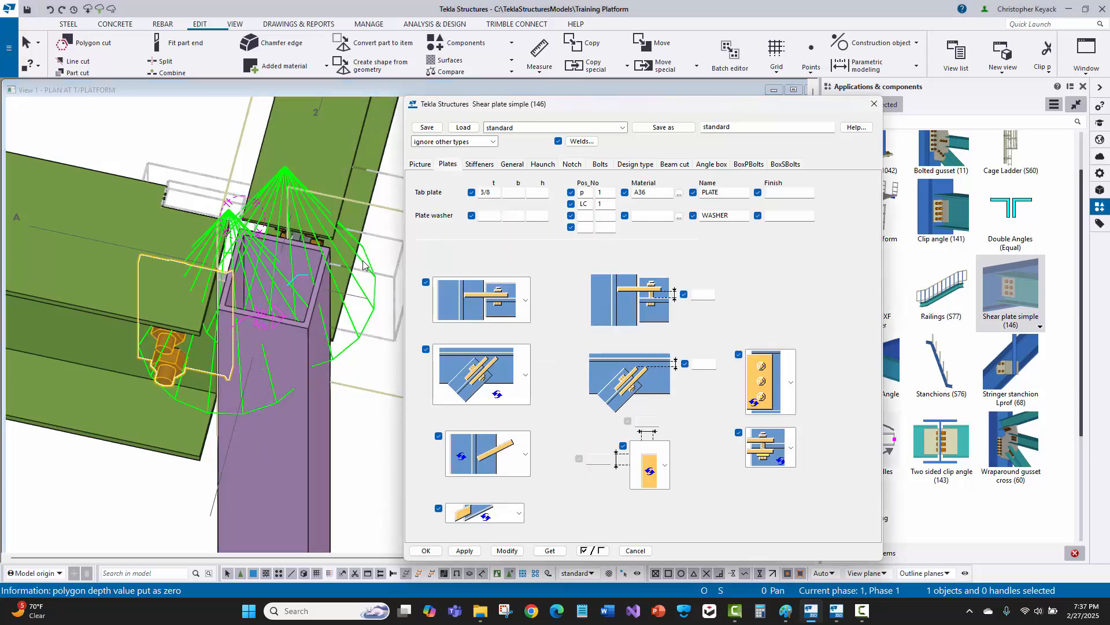
pyautogui.scroll(-2, 302, 264)
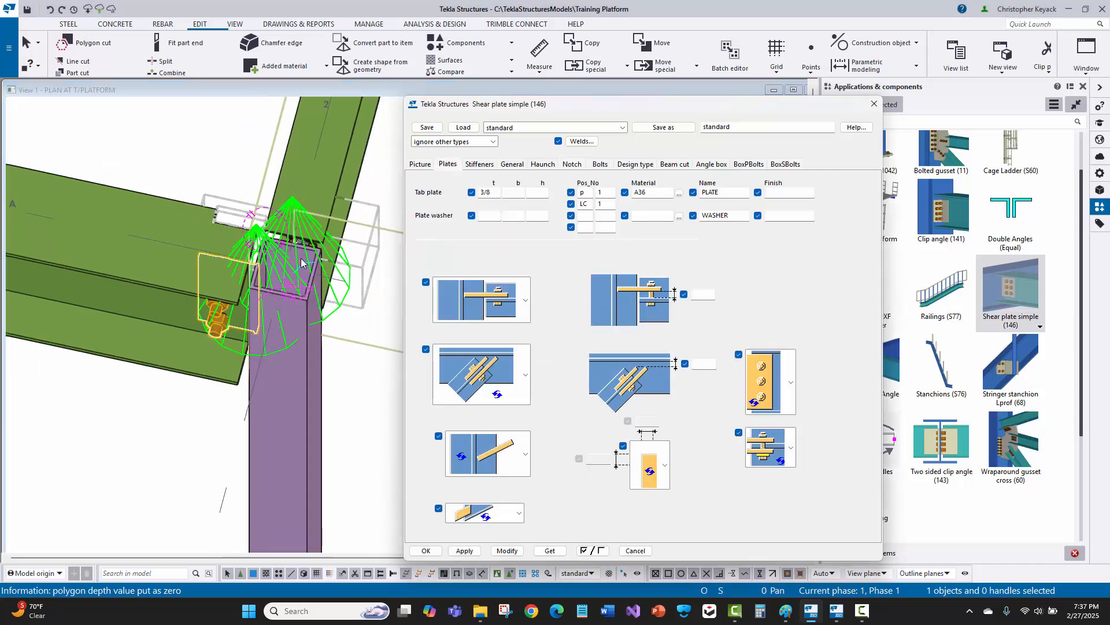
pyautogui.click(480, 302)
pyautogui.click(479, 538)
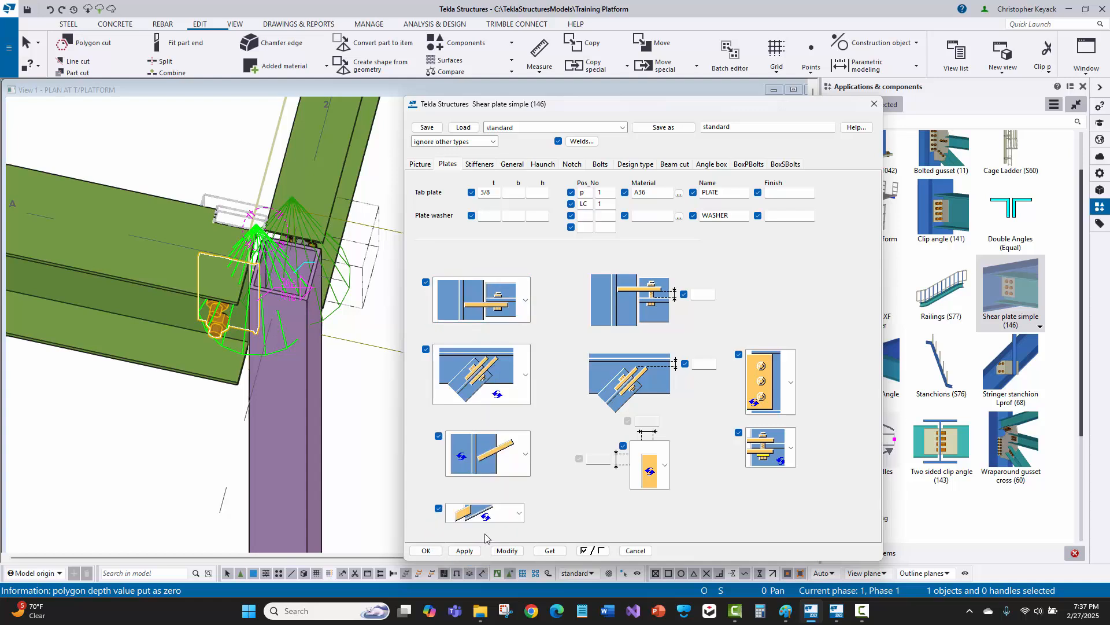
pyautogui.click(512, 554)
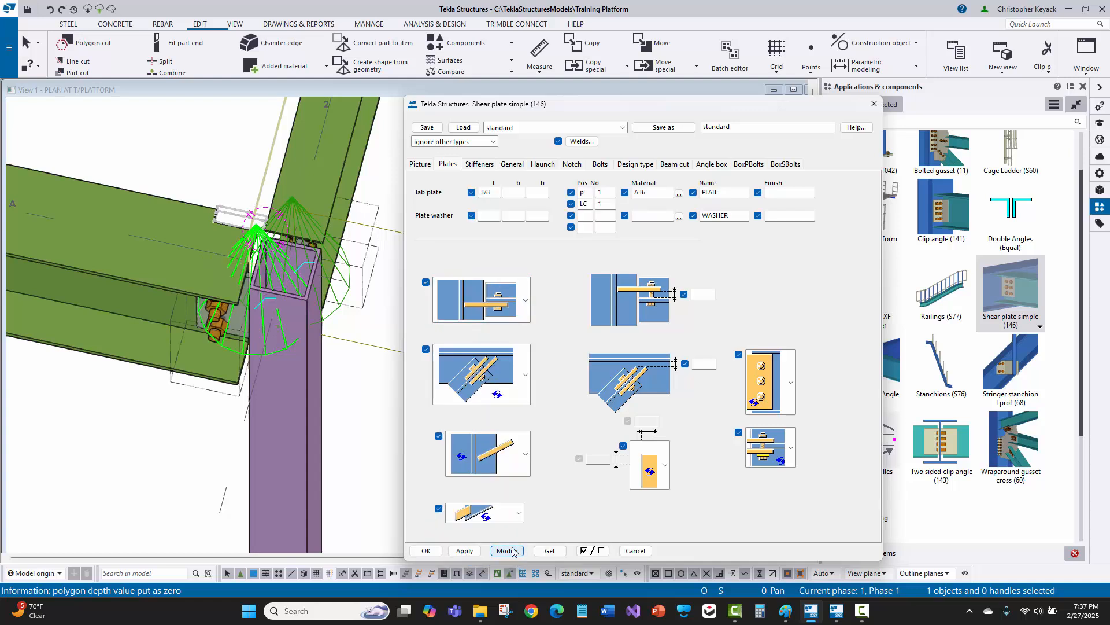
pyautogui.click(177, 158)
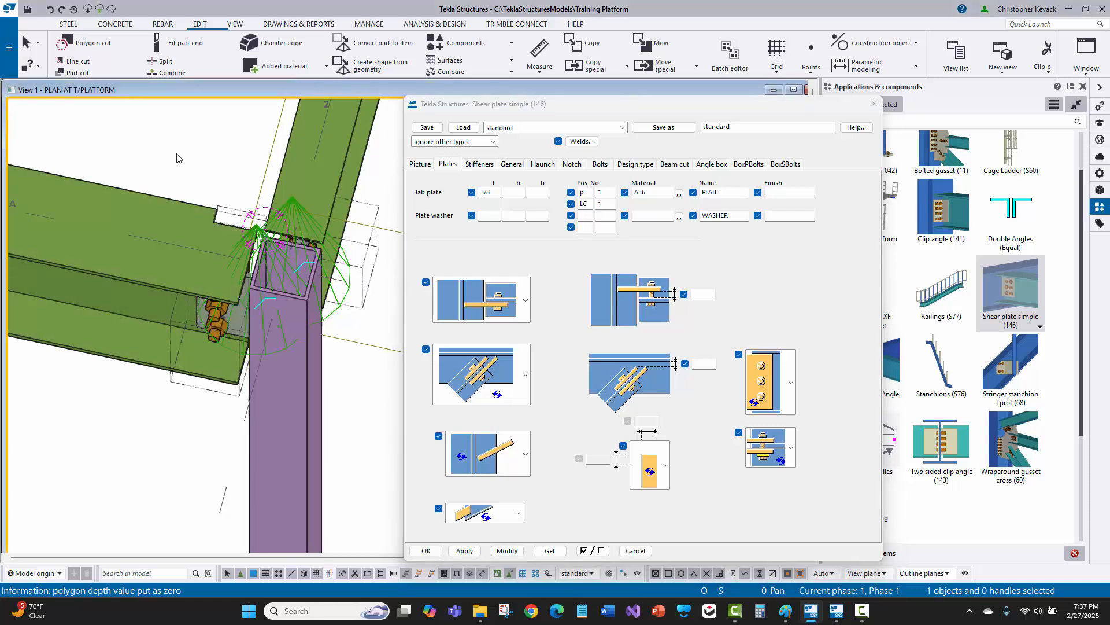
pyautogui.click(212, 132)
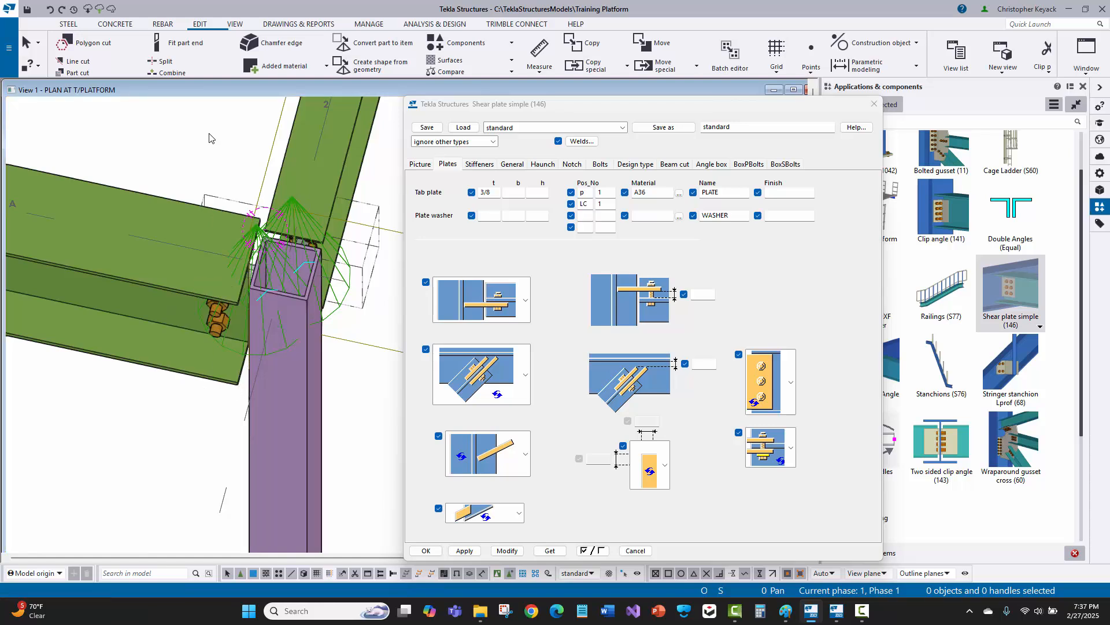
pyautogui.rightClick(207, 147)
pyautogui.click(234, 202)
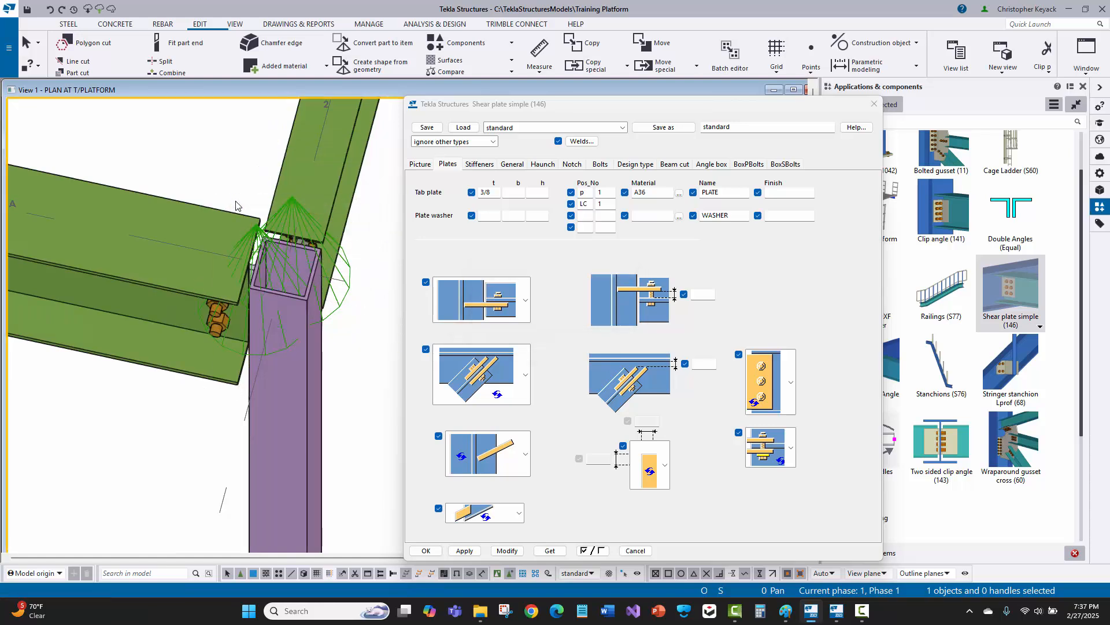
# Step: Try to modify the grid 2 beam's shear plate connection with all of the current dialog settings, and undo the change
pyautogui.moveTo(259, 242); pyautogui.dragTo(192, 252, button='middle')
pyautogui.press('v')
pyautogui.click(264, 291)
pyautogui.scroll(-4, 192, 252)
pyautogui.moveTo(130, 307)
pyautogui.mouseDown(button='middle')
pyautogui.moveTo(43, 367)
pyautogui.moveTo(101, 307)
pyautogui.moveTo(312, 263)
pyautogui.moveTo(132, 302)
pyautogui.mouseUp(button='middle')
pyautogui.scroll(-2, 43, 366)
pyautogui.scroll(2, 331, 217)
pyautogui.scroll(-2, 118, 273)
pyautogui.scroll(4, 321, 270)
pyautogui.scroll(2, 179, 287)
pyautogui.scroll(3, 171, 311)
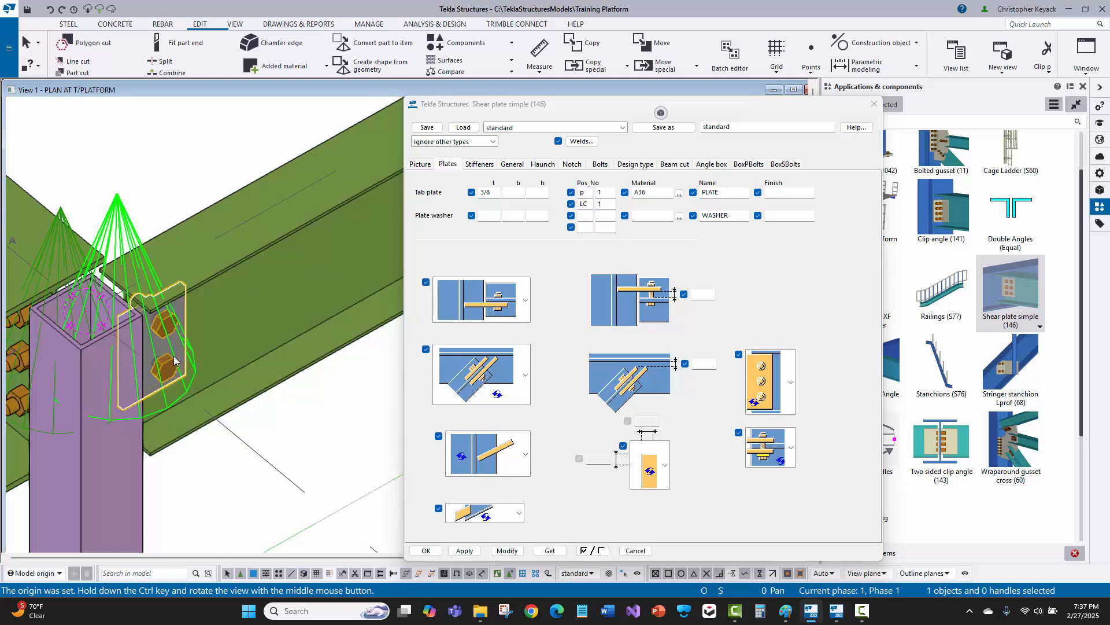
pyautogui.click(513, 549)
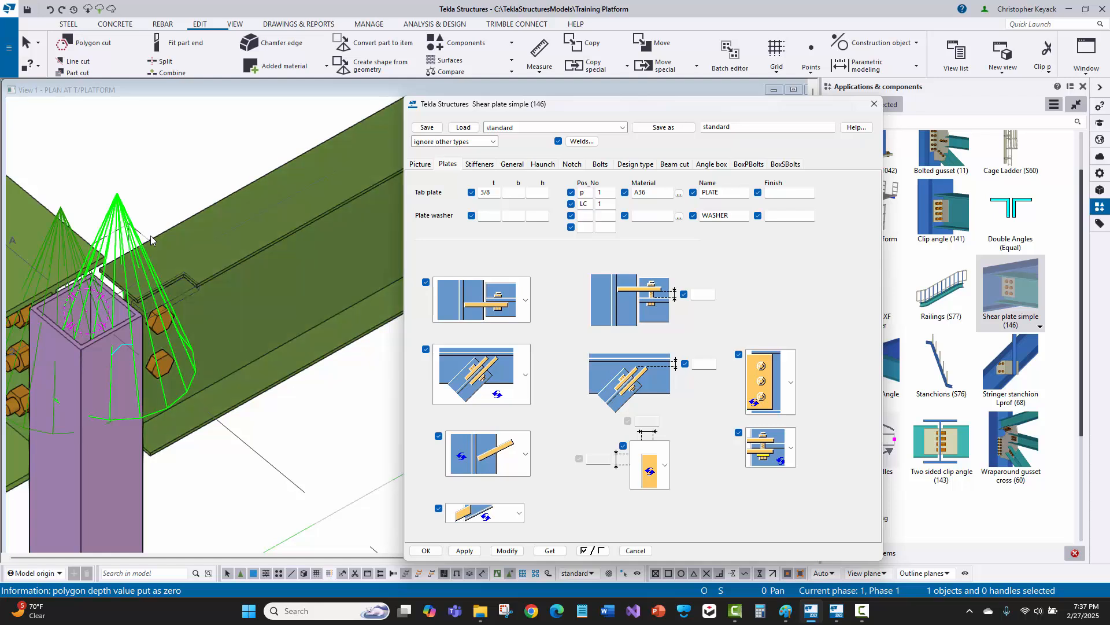
pyautogui.click(148, 194)
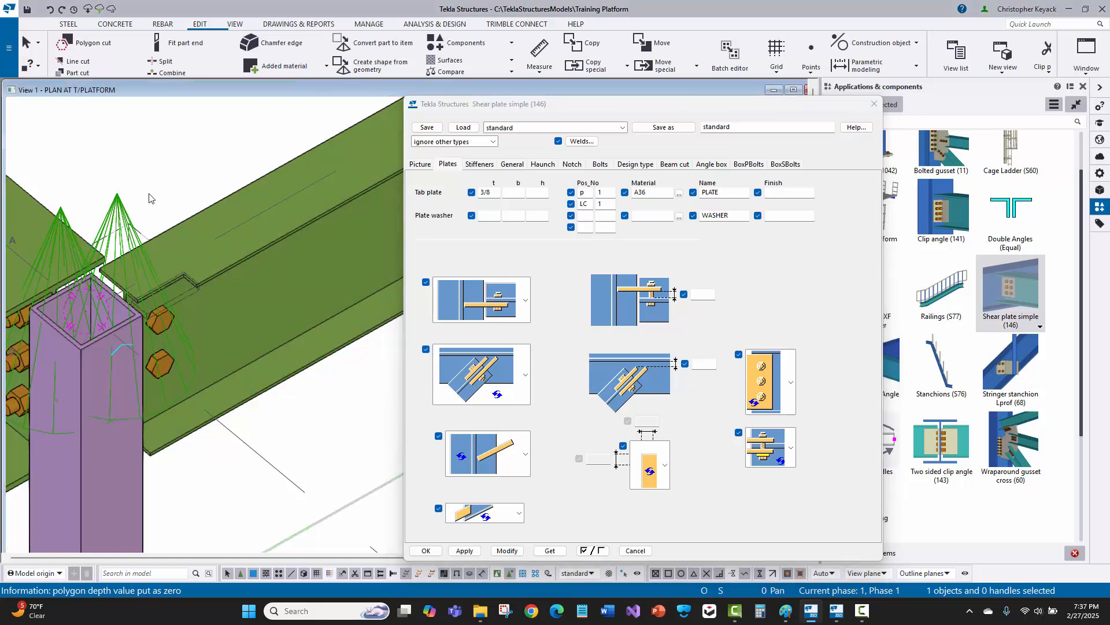
pyautogui.click(178, 339)
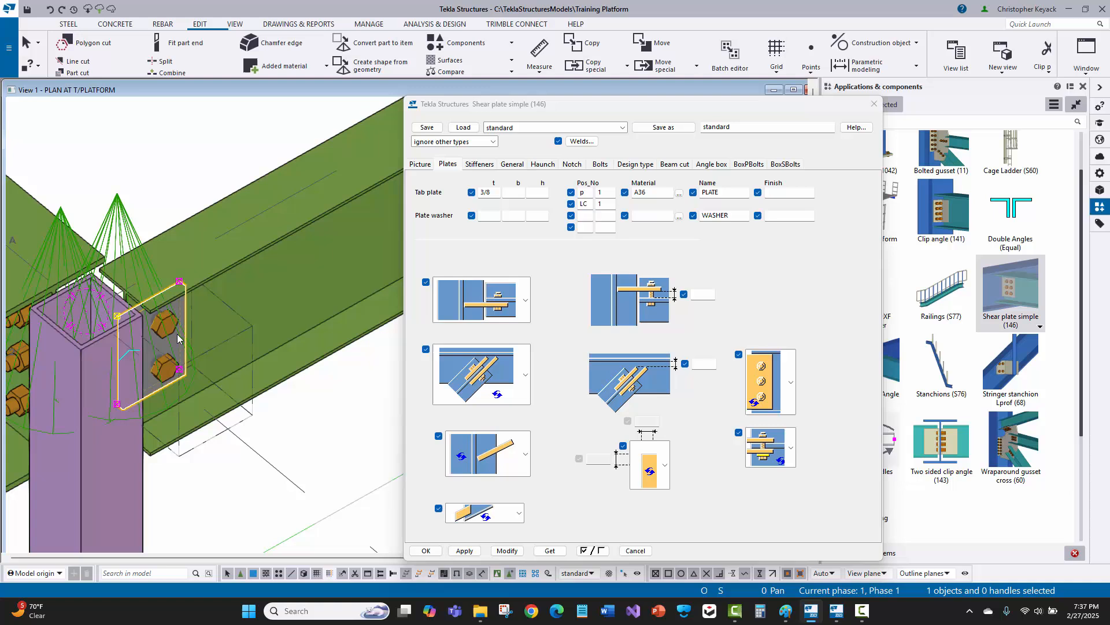
# Step: Modify only the tab plate side of the grid 2 beam's shear plate connection, leaving every other setting inactive, and redraw the view
pyautogui.click(122, 200)
pyautogui.click(593, 551)
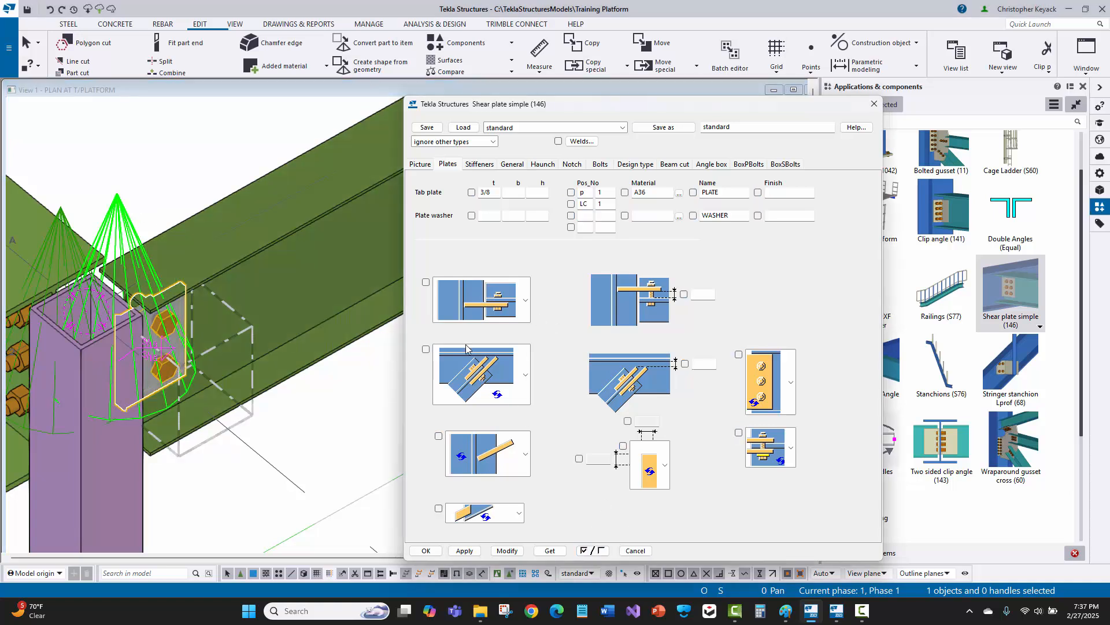
pyautogui.click(426, 282)
pyautogui.click(508, 551)
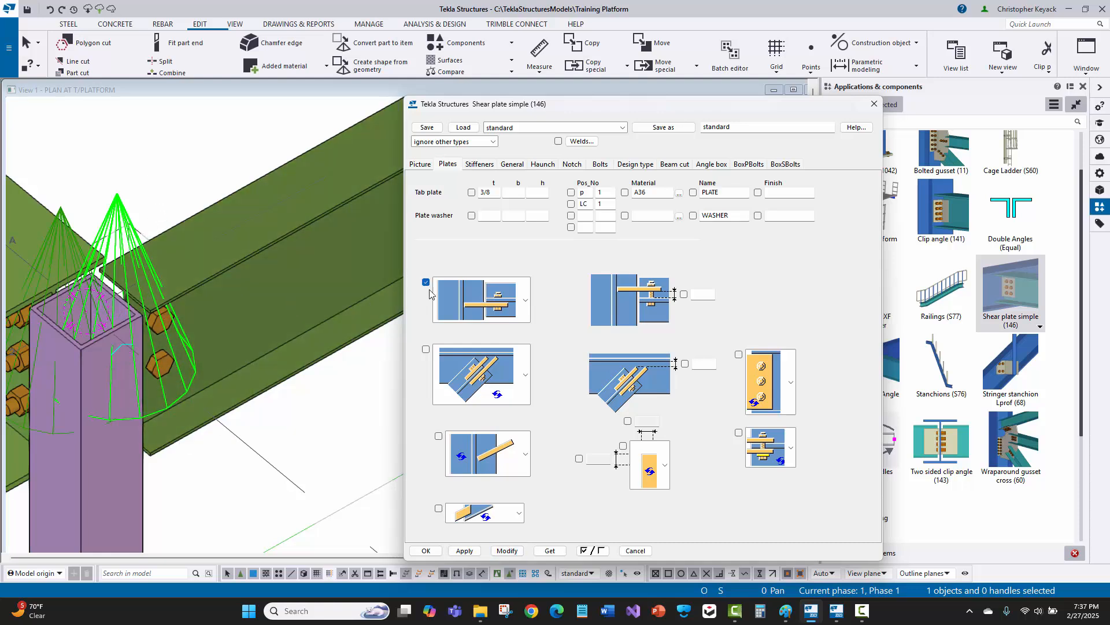
pyautogui.click(426, 550)
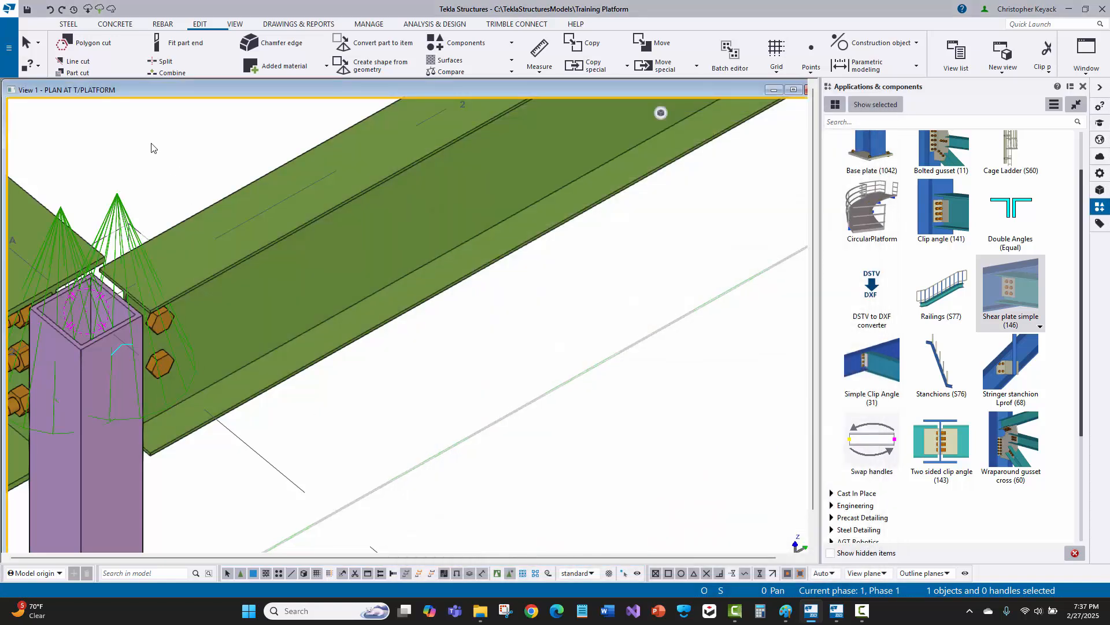
pyautogui.rightClick(167, 160)
pyautogui.click(206, 231)
# Step: Connect the intermediate beam nearest grid 1 to the grid B beam with a Shear plate simple (146) connection
pyautogui.scroll(-3, 213, 239)
pyautogui.rightClick(204, 226)
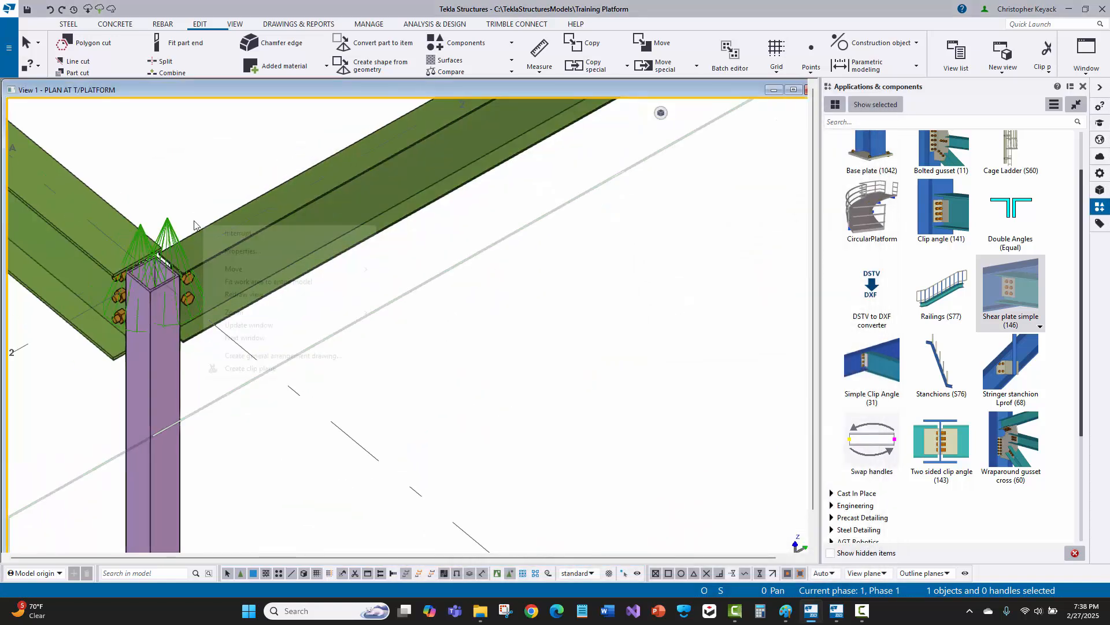
pyautogui.click(434, 412)
pyautogui.scroll(-5, 403, 431)
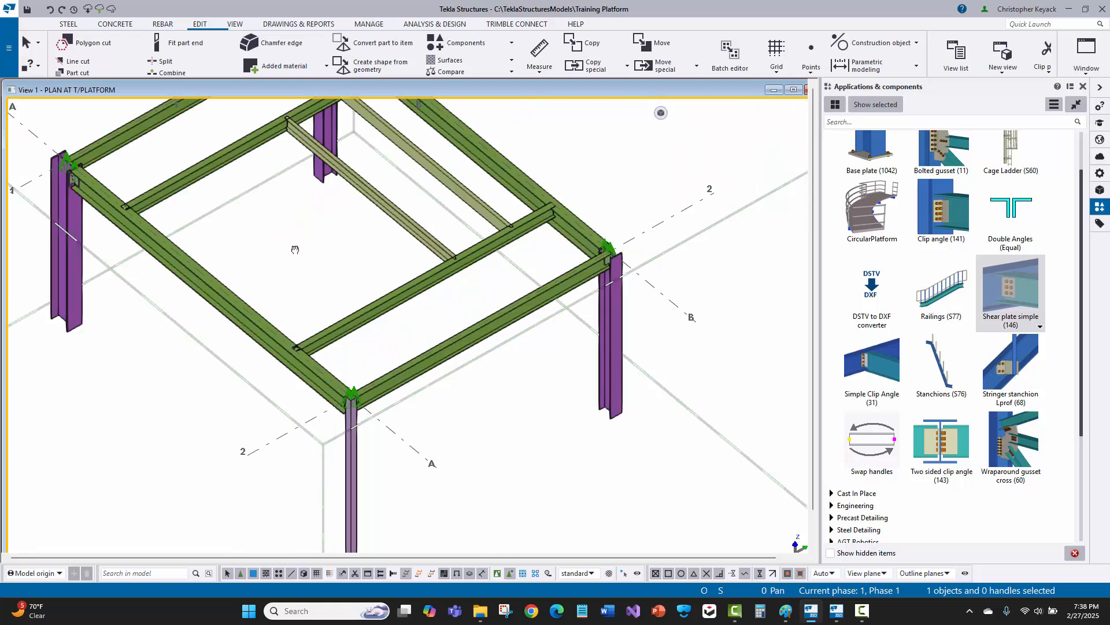
pyautogui.moveTo(295, 249); pyautogui.dragTo(293, 344, button='middle')
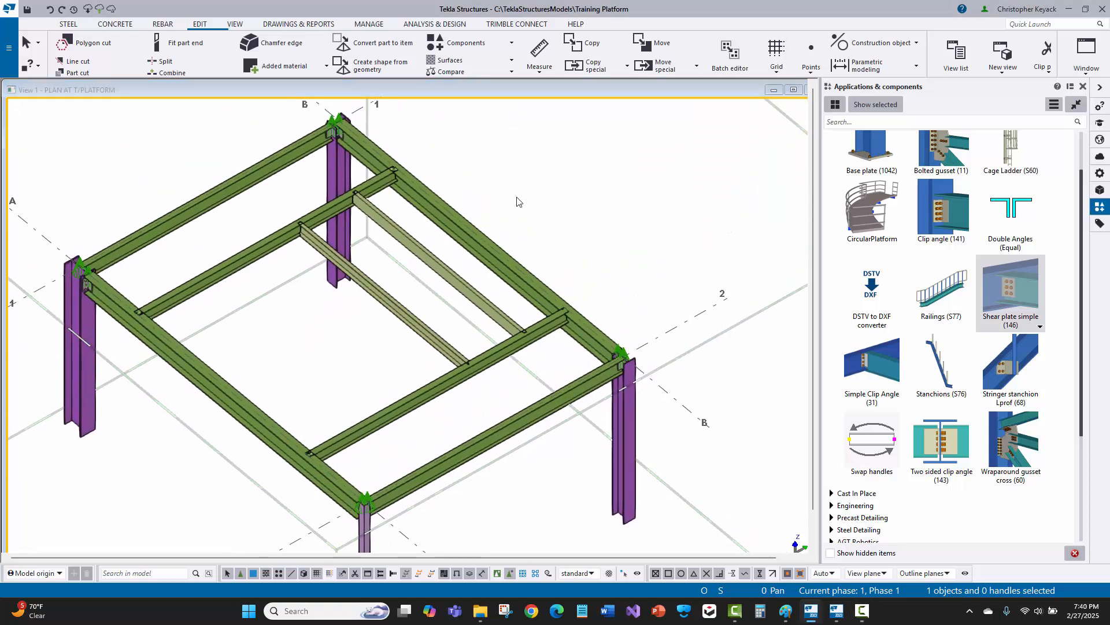
pyautogui.click(1006, 282)
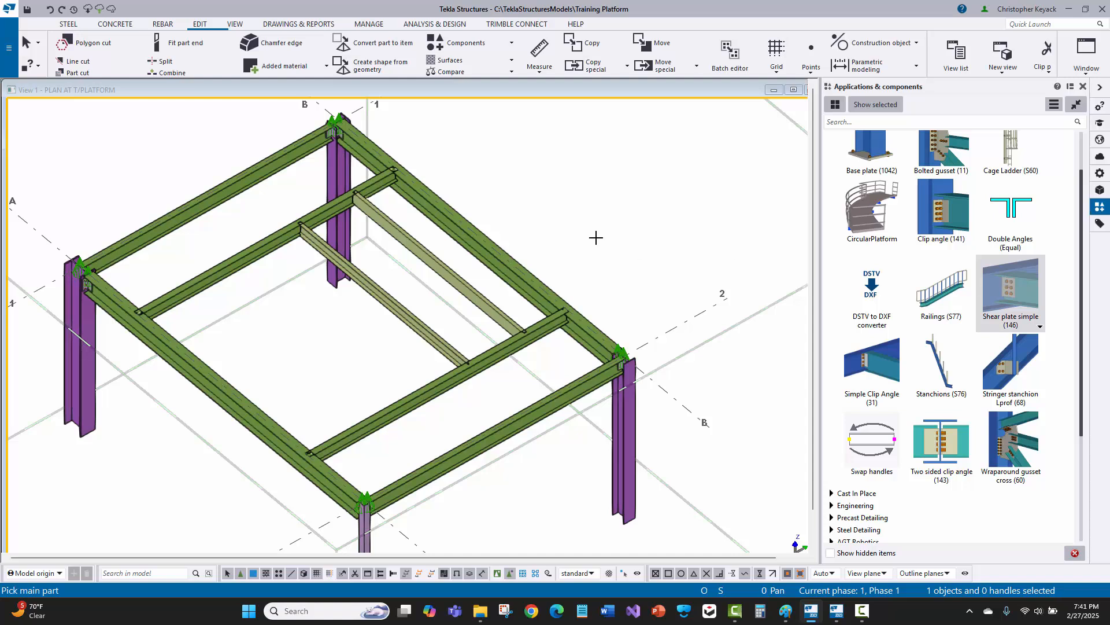
pyautogui.scroll(2, 406, 185)
pyautogui.click(406, 186)
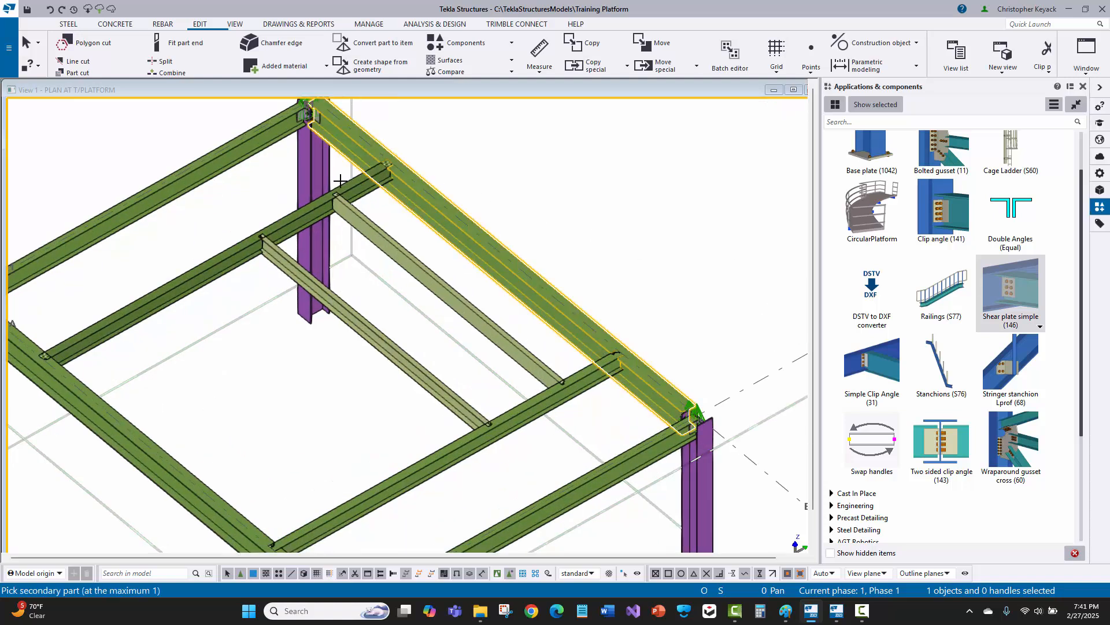
pyautogui.scroll(2, 359, 189)
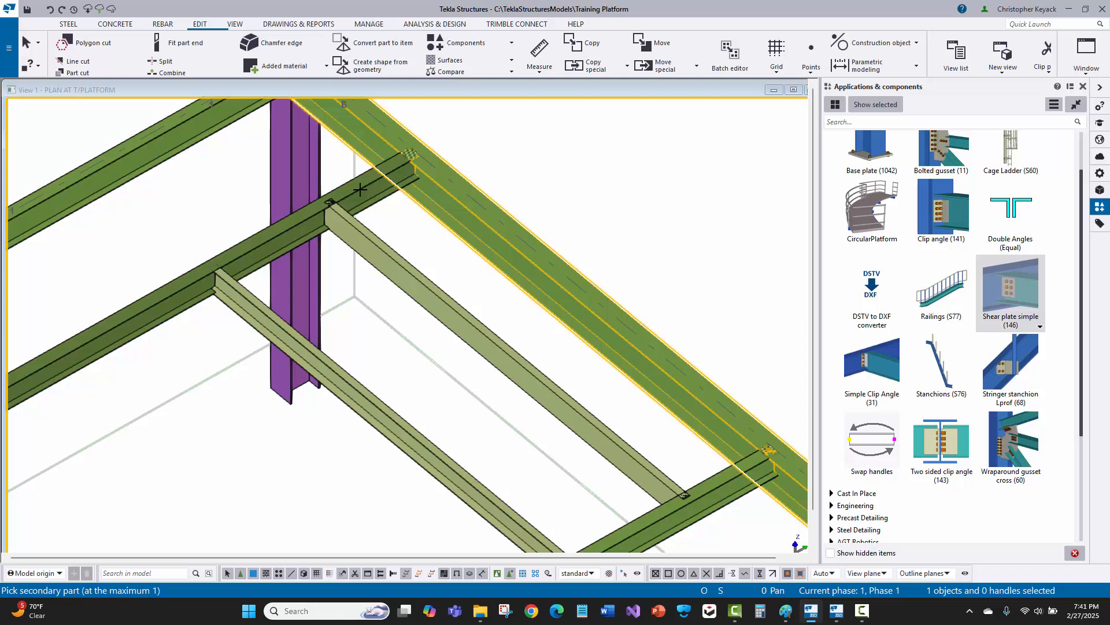
pyautogui.click(360, 189)
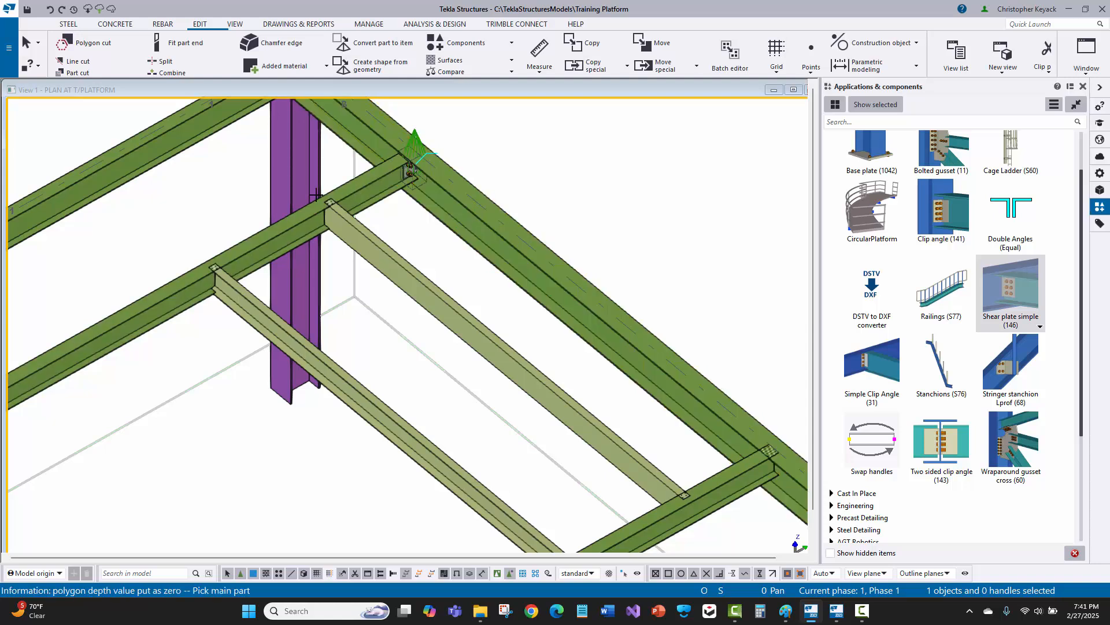
# Step: Add shear plate connections joining both channels to the intermediate beam nearest grid 1
pyautogui.click(295, 228)
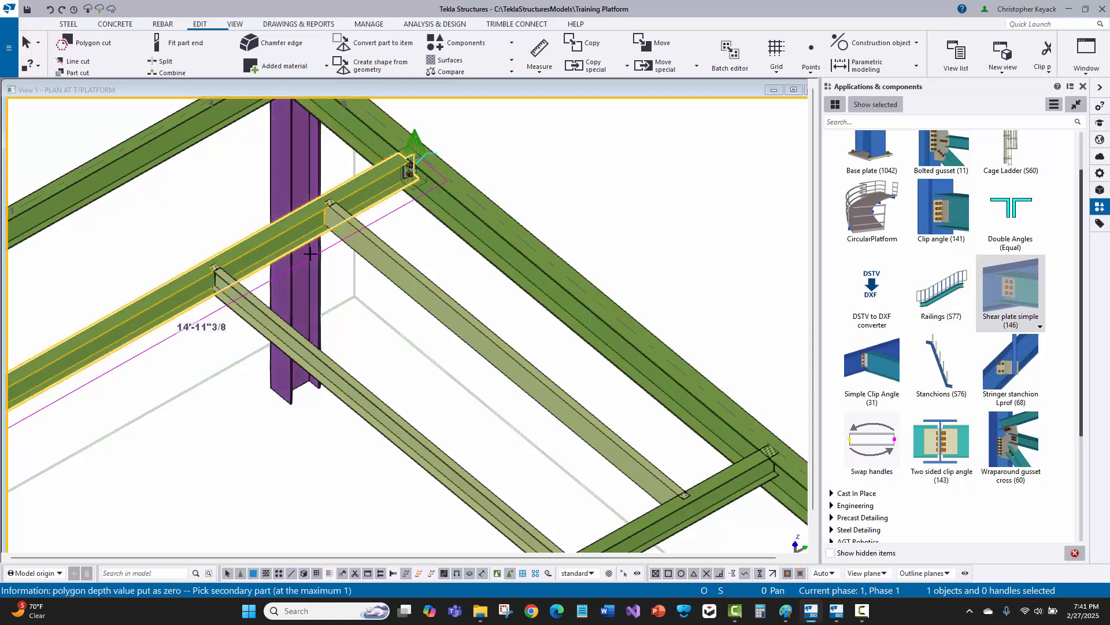
pyautogui.click(377, 261)
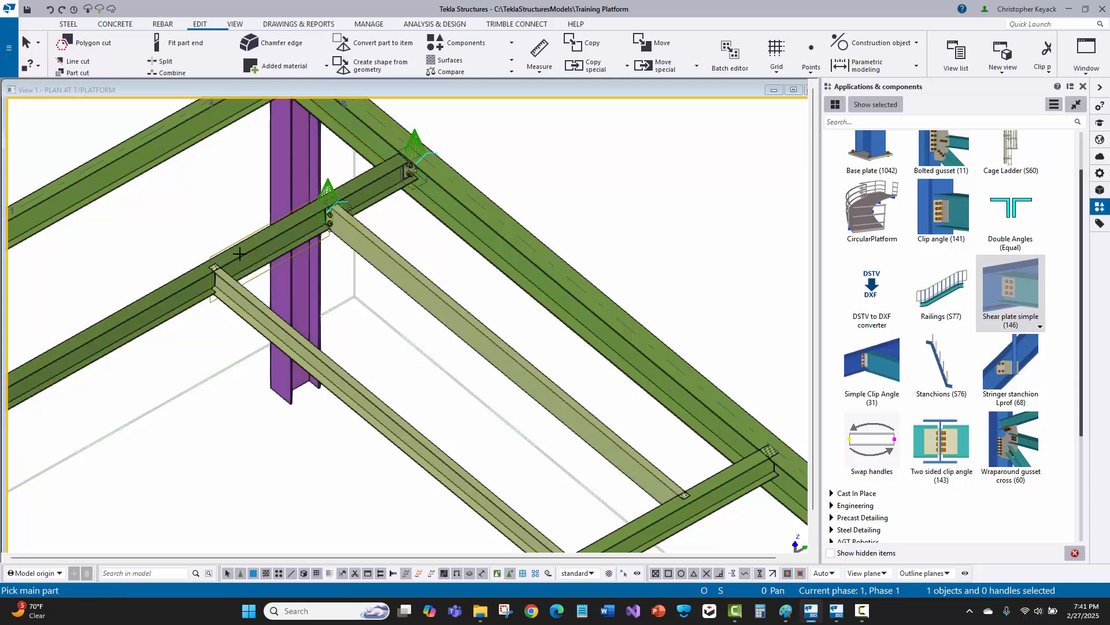
pyautogui.click(239, 253)
pyautogui.click(259, 327)
# Step: Add shear plate connections joining both intermediate beams to the grid A beam
pyautogui.moveTo(172, 331); pyautogui.dragTo(423, 258, button='middle')
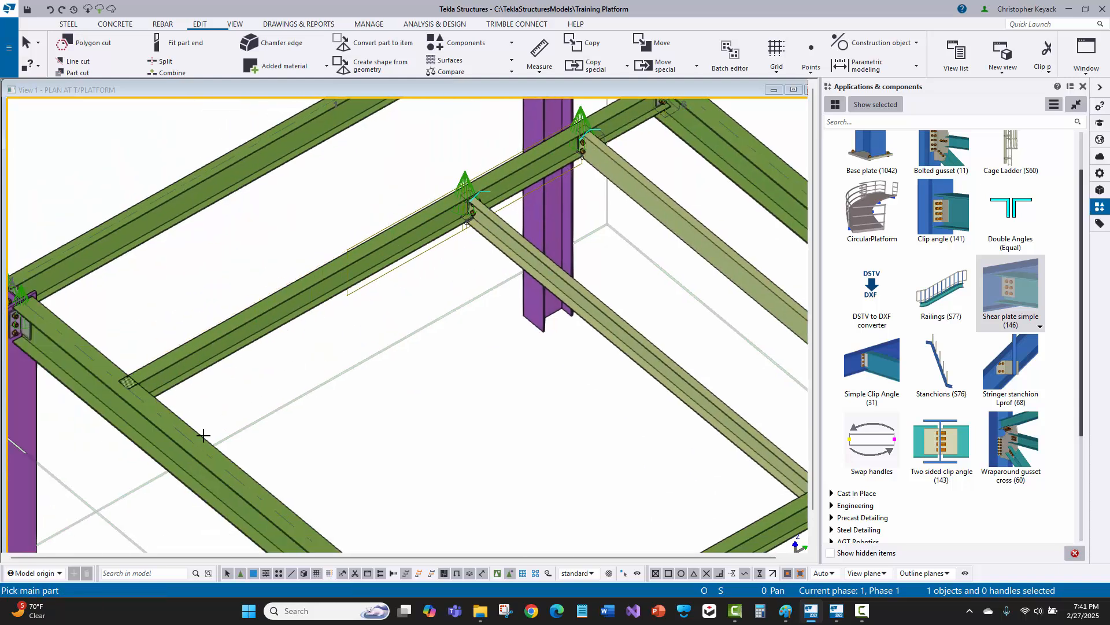
pyautogui.click(159, 436)
pyautogui.click(182, 379)
pyautogui.moveTo(290, 443); pyautogui.dragTo(198, 262, button='middle')
pyautogui.click(389, 510)
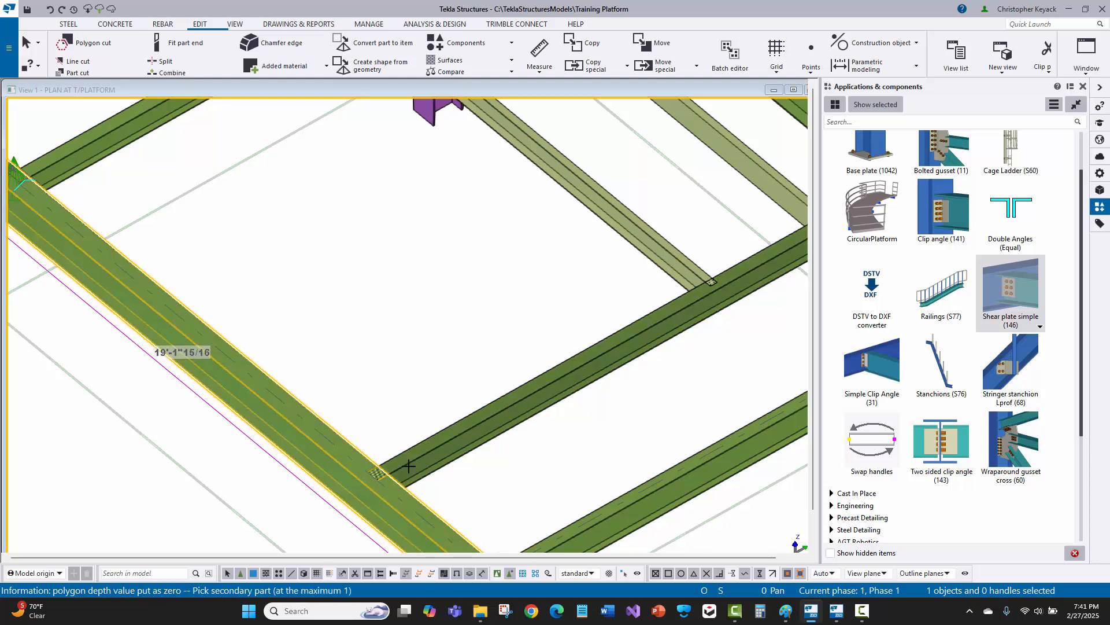
pyautogui.click(409, 465)
# Step: Add shear plate connections joining both channels to the intermediate beam nearest grid 2
pyautogui.moveTo(447, 394); pyautogui.dragTo(351, 461, button='middle')
pyautogui.click(585, 395)
pyautogui.click(550, 317)
pyautogui.moveTo(614, 395); pyautogui.dragTo(481, 466, button='middle')
pyautogui.click(615, 369)
pyautogui.click(539, 323)
# Step: Connect the intermediate beam nearest grid 2 to the grid B beam with a shear plate and end the command
pyautogui.click(656, 293)
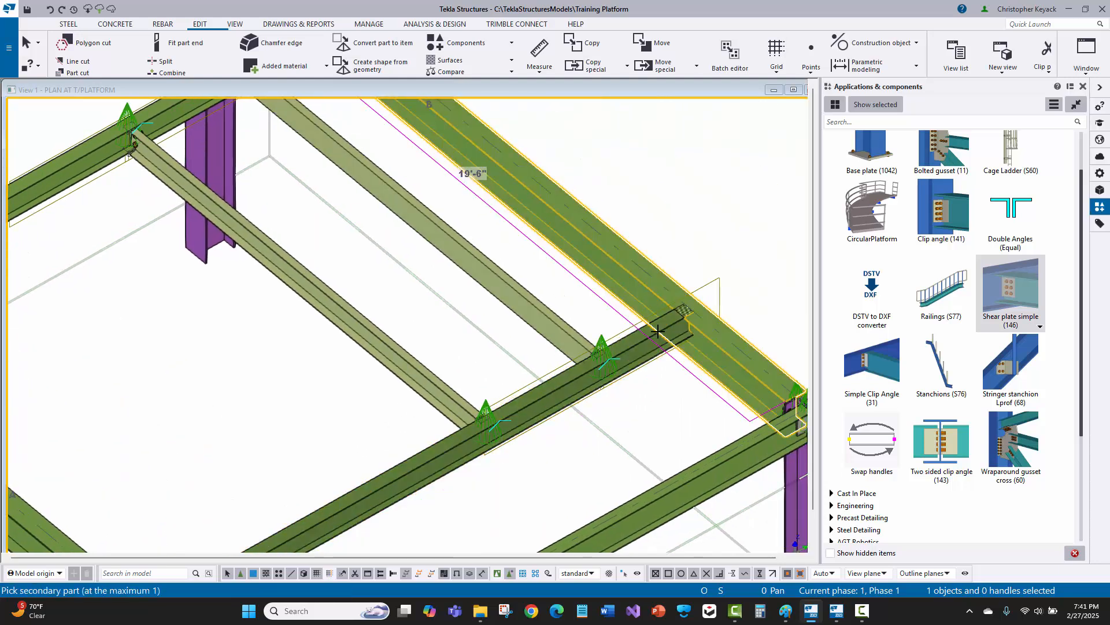
pyautogui.click(630, 344)
pyautogui.rightClick(716, 190)
pyautogui.click(723, 199)
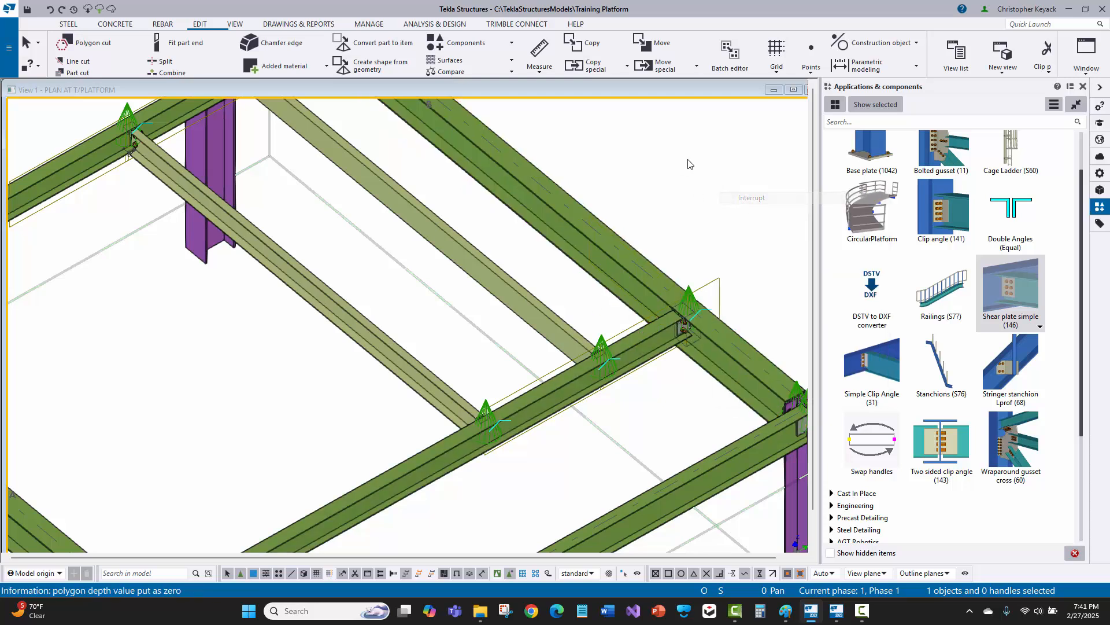
pyautogui.moveTo(633, 180); pyautogui.dragTo(626, 281, button='middle')
pyautogui.scroll(-2, 626, 281)
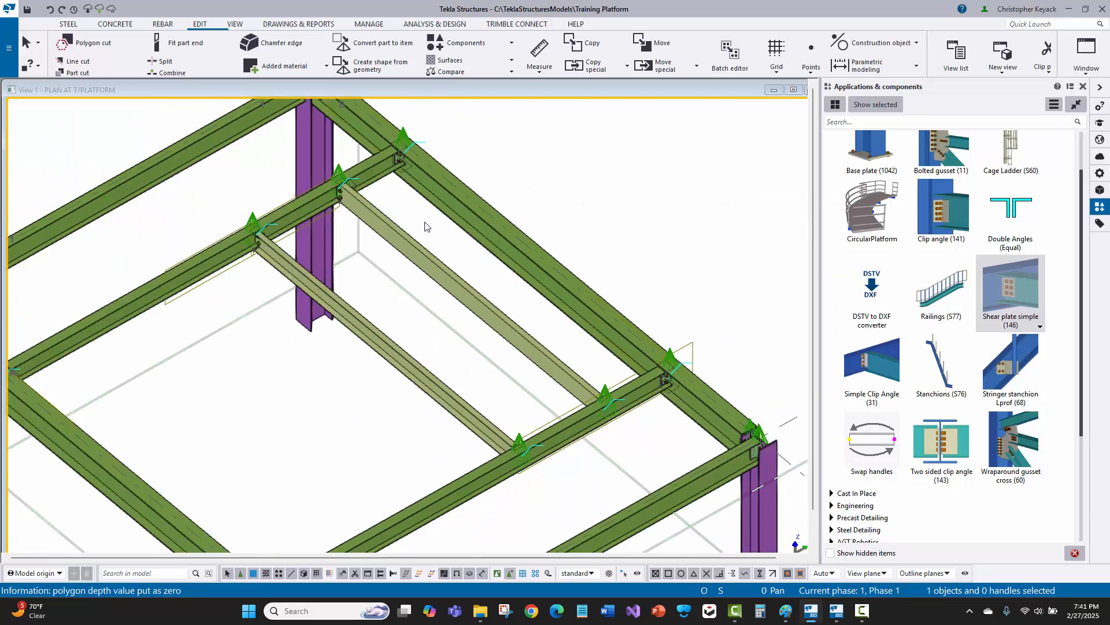
# Step: Create the default component views of the shear plate connection between the grid B beam and the intermediate beam nearest grid 1
pyautogui.click(388, 232)
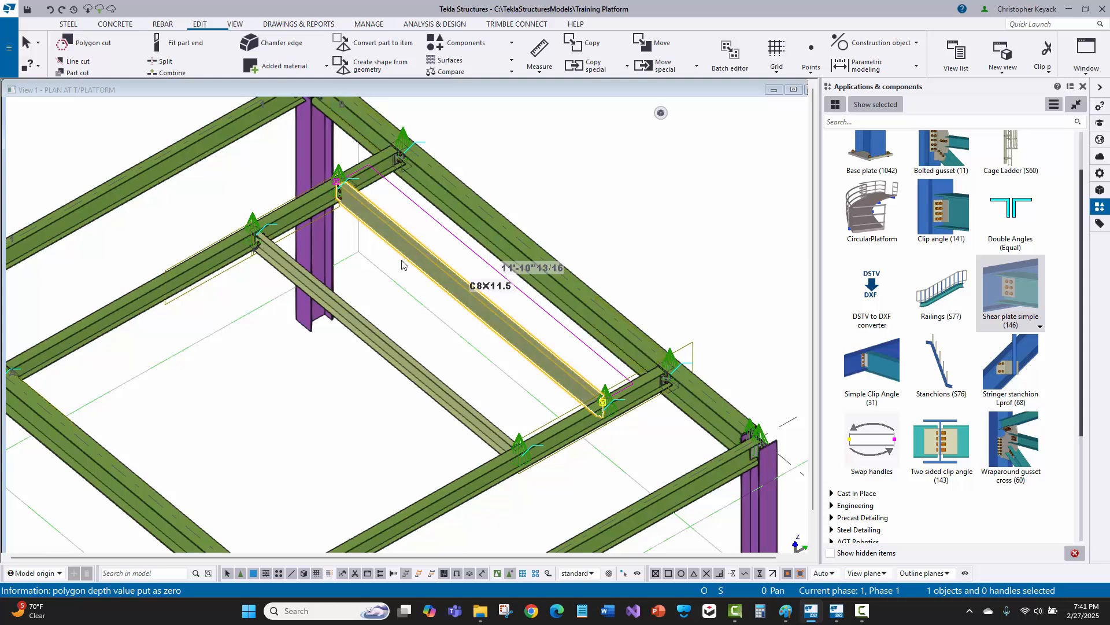
pyautogui.click(294, 163)
pyautogui.scroll(2, 331, 158)
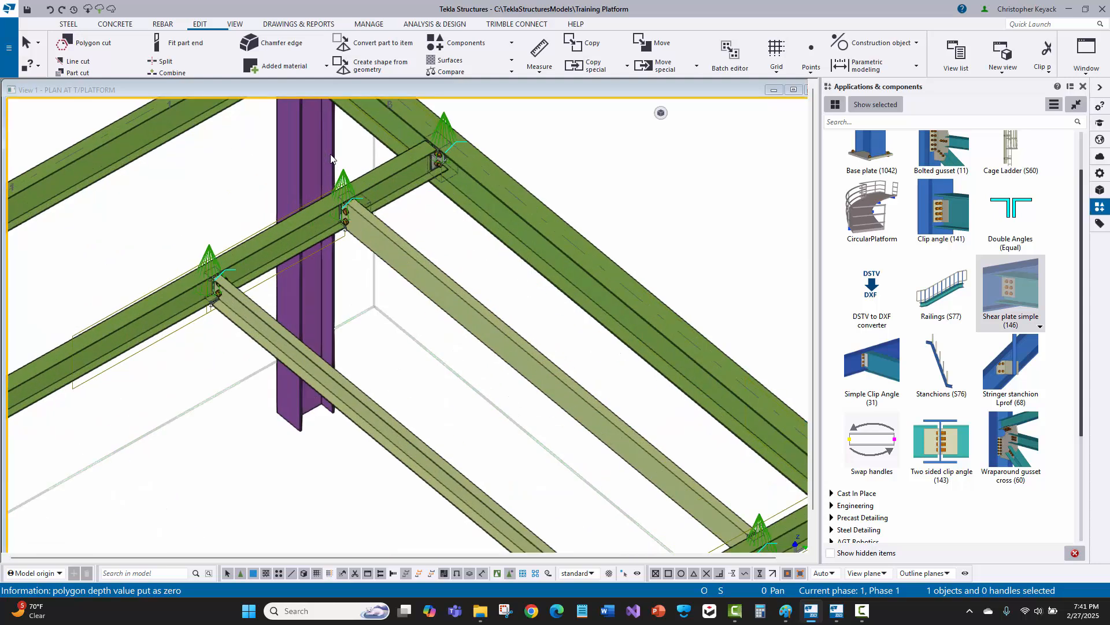
pyautogui.moveTo(331, 158); pyautogui.dragTo(300, 233, button='middle')
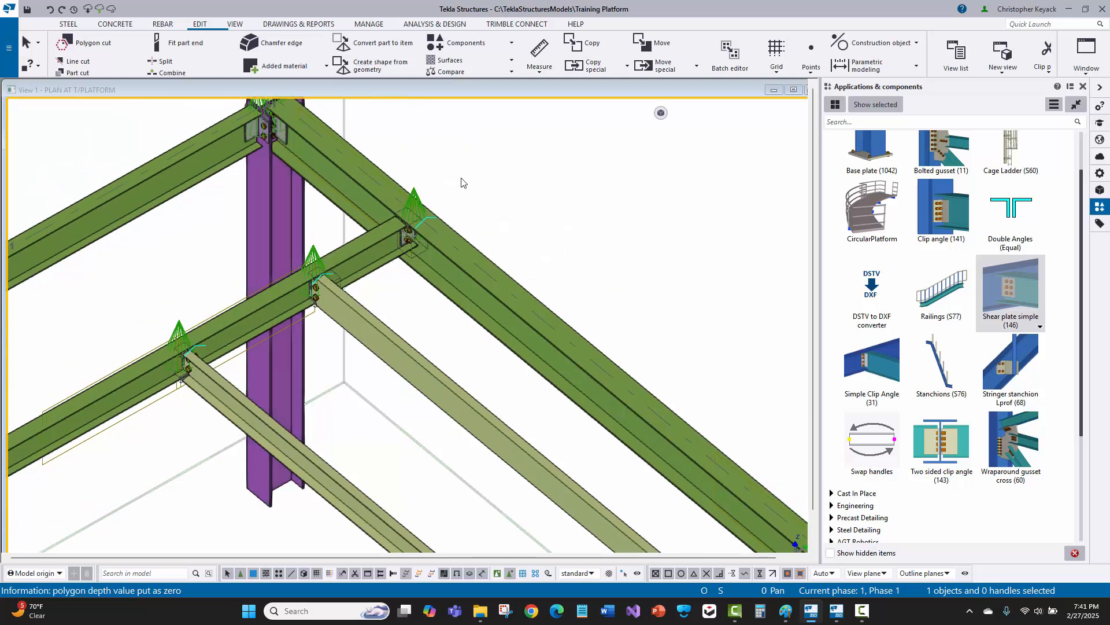
pyautogui.doubleClick(414, 198)
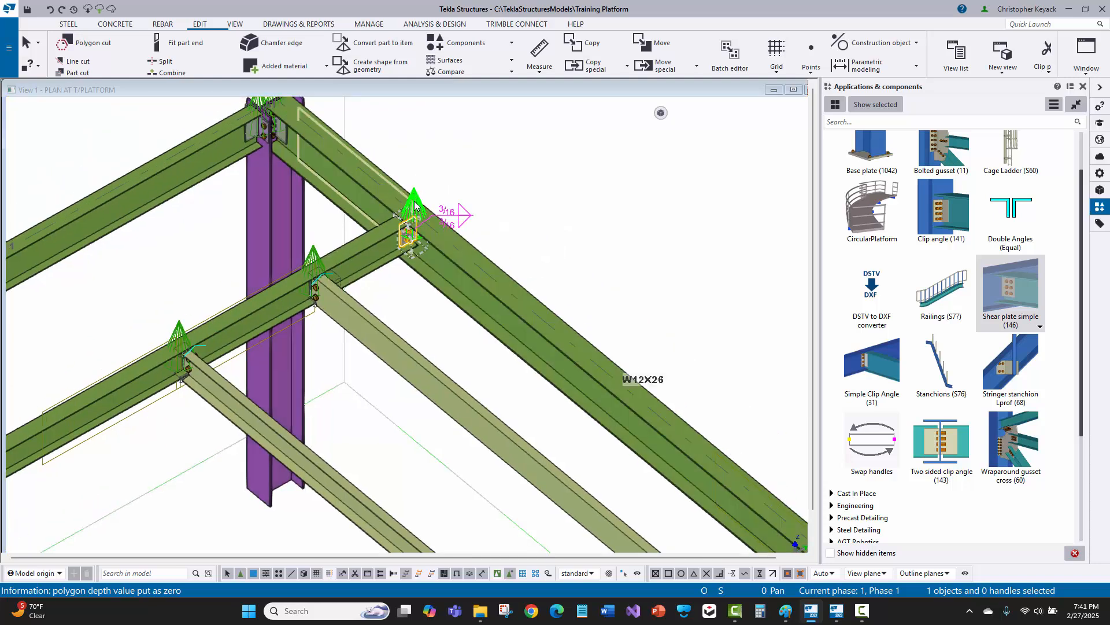
pyautogui.scroll(2, 416, 200)
pyautogui.rightClick(414, 192)
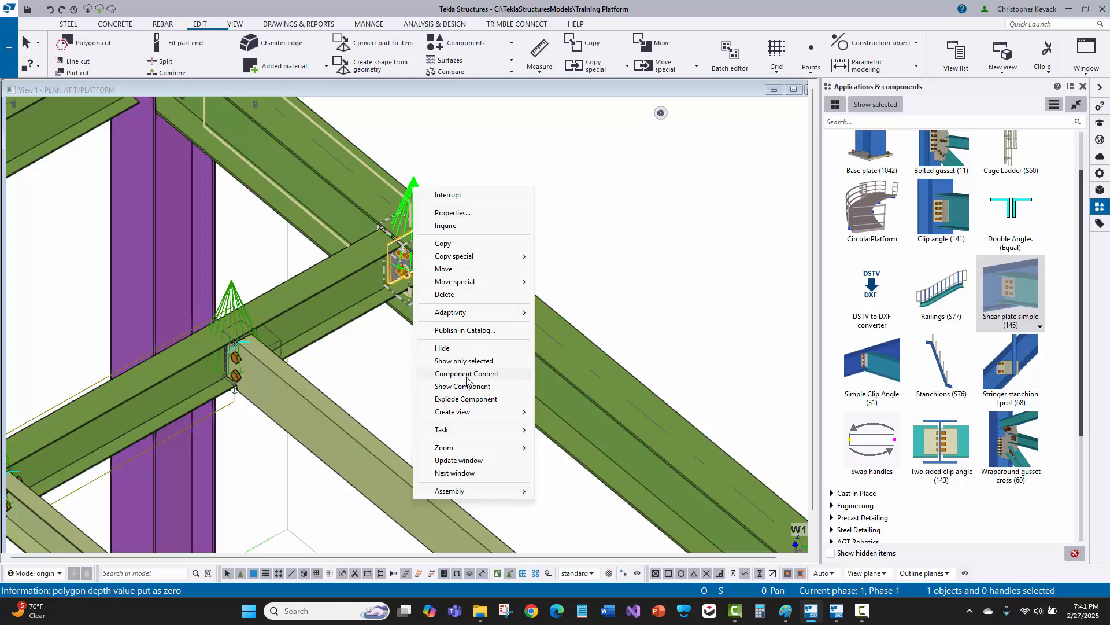
pyautogui.moveTo(471, 413)
pyautogui.click(571, 426)
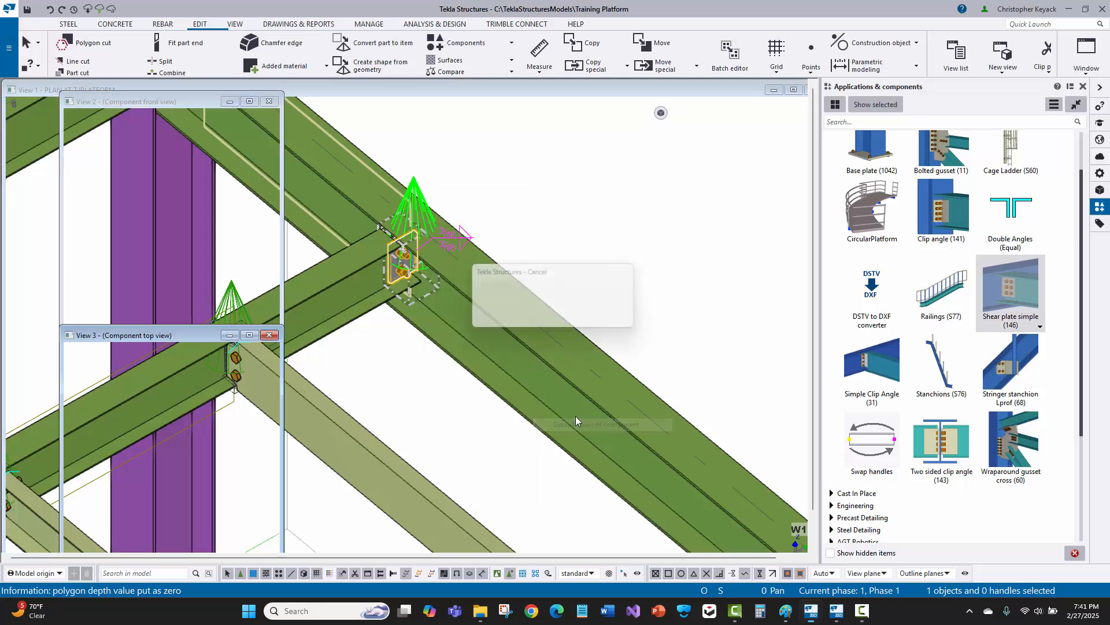
# Step: Maximize the component front view and open the bolt settings of its shear plate connection
pyautogui.click(249, 101)
pyautogui.scroll(2, 414, 338)
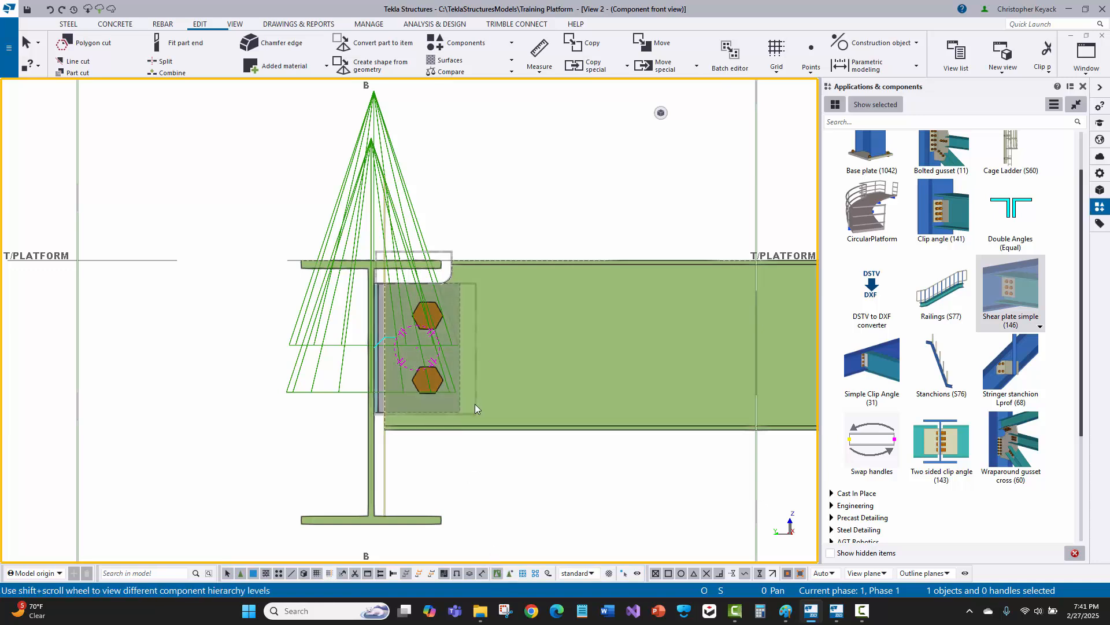
pyautogui.doubleClick(384, 313)
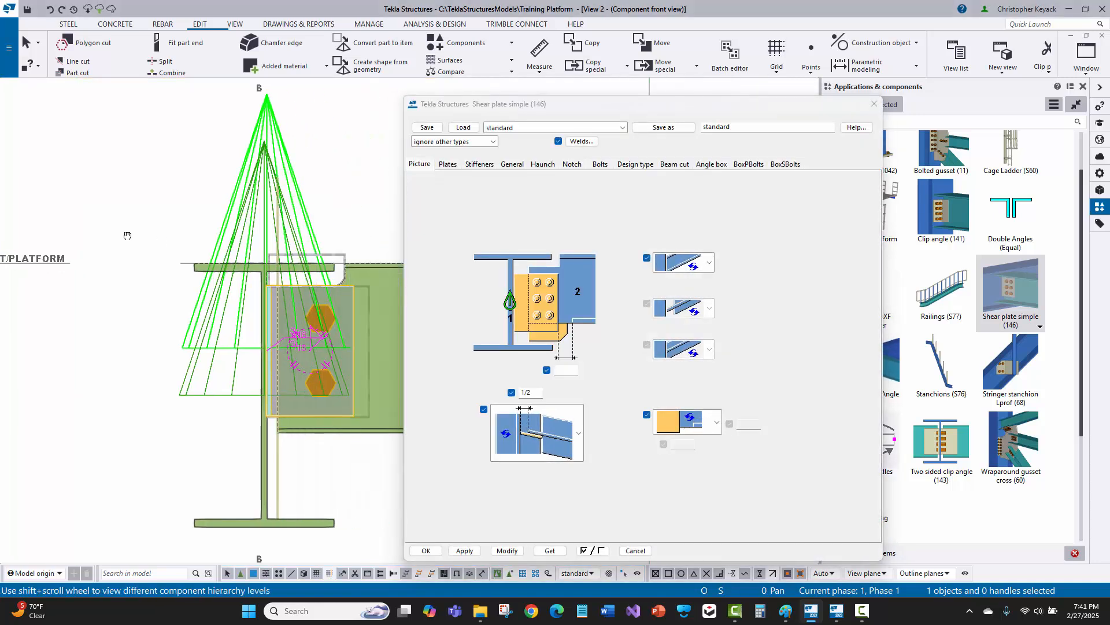
pyautogui.click(598, 166)
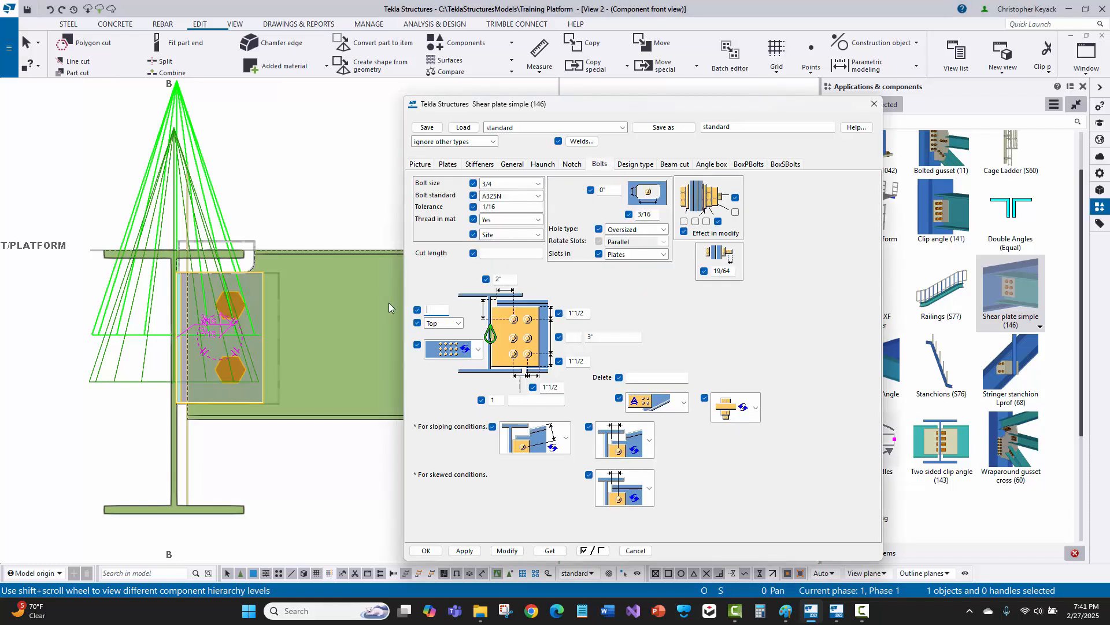
# Step: Measure the vertical distance from the upper bolt to the top of the beam and end the measuring command
pyautogui.click(539, 52)
pyautogui.scroll(2, 287, 239)
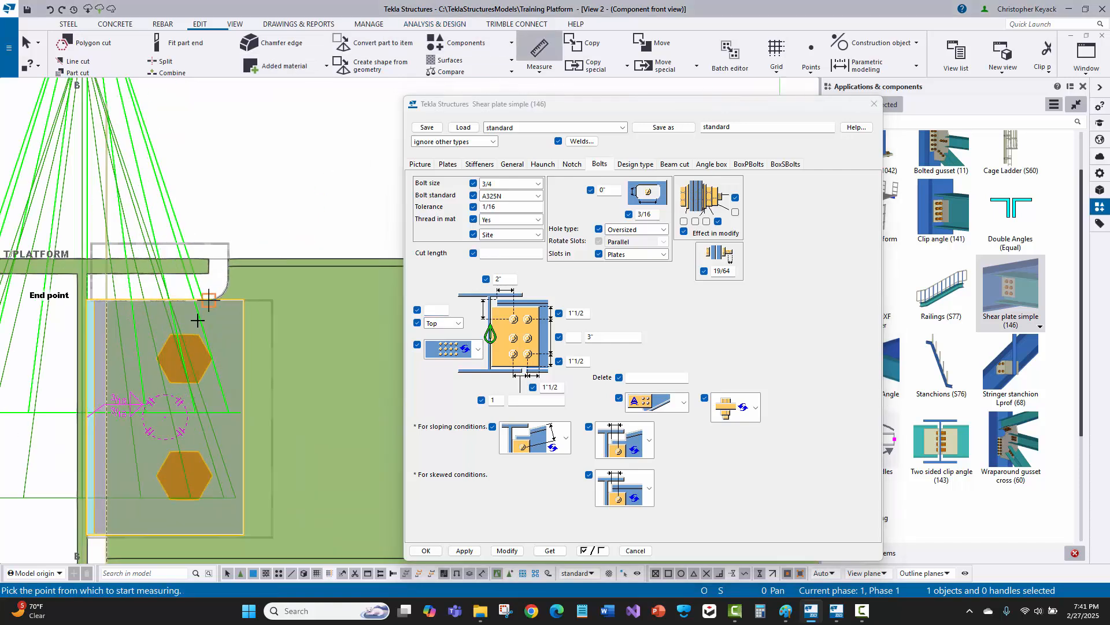
pyautogui.click(184, 359)
pyautogui.click(184, 259)
pyautogui.click(312, 304)
pyautogui.scroll(-1, 269, 196)
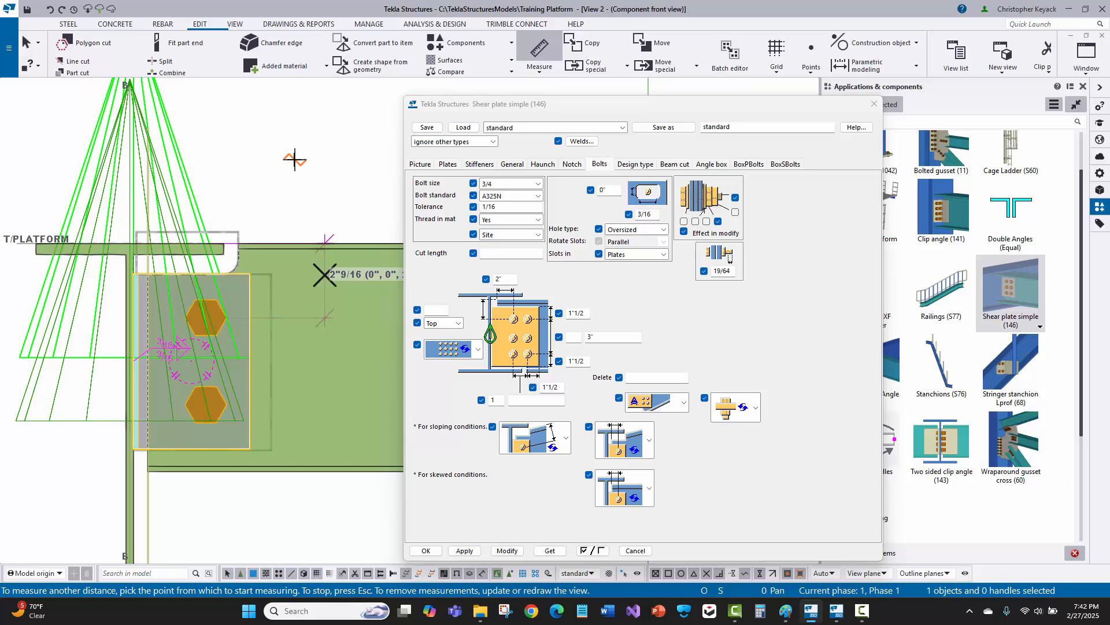
pyautogui.scroll(1, 231, 254)
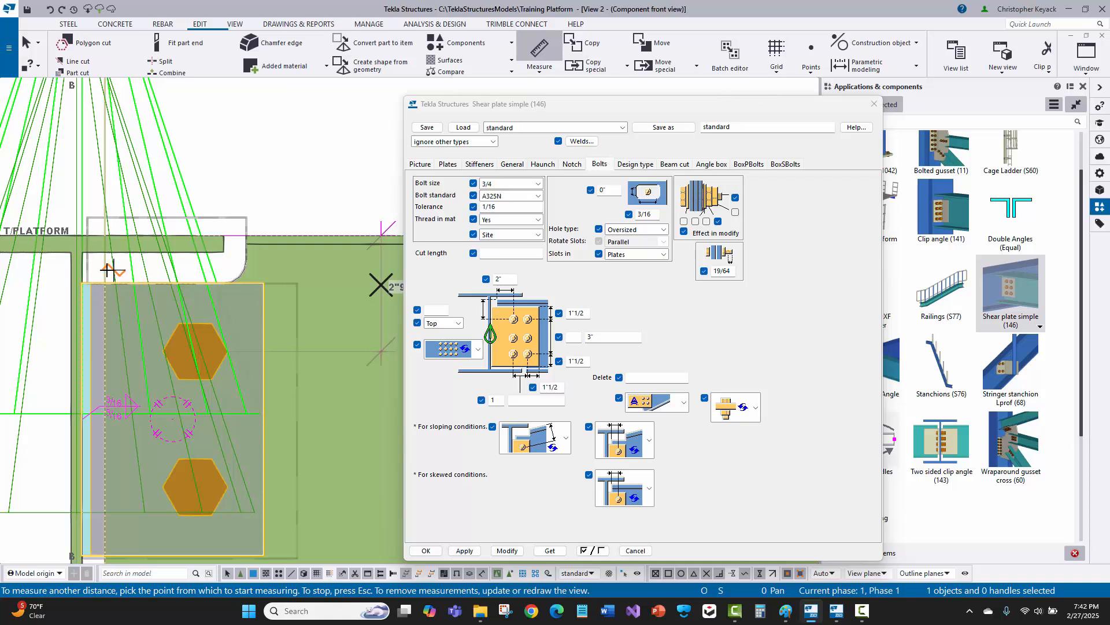
pyautogui.rightClick(233, 159)
pyautogui.click(258, 166)
pyautogui.scroll(-2, 254, 156)
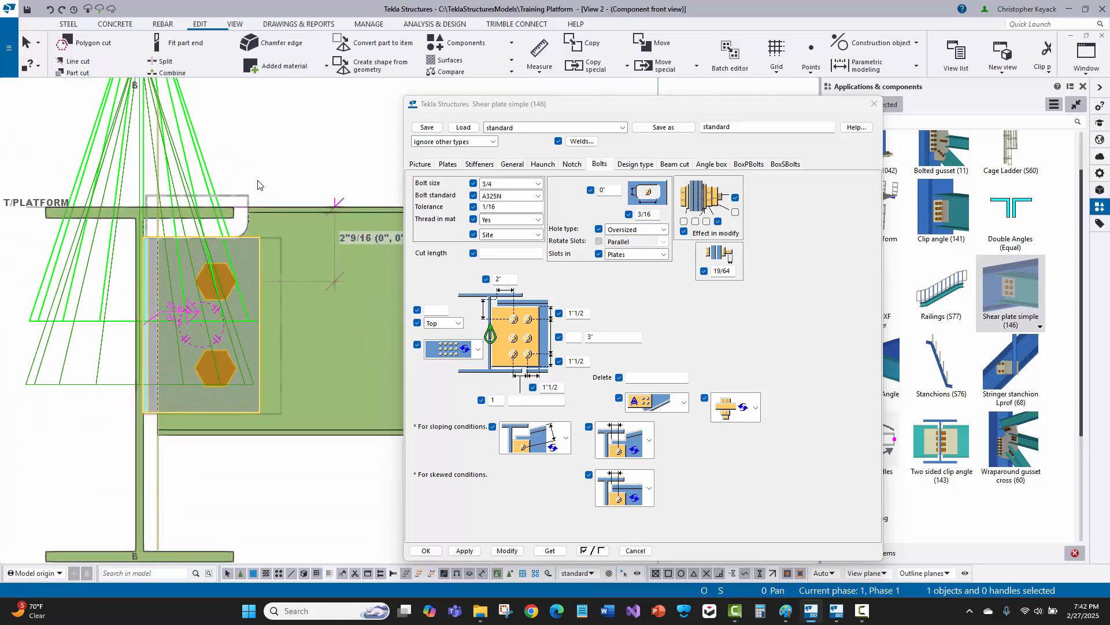
# Step: Show the grid B beam's cross-section with exact lines in the component front view
pyautogui.click(230, 214)
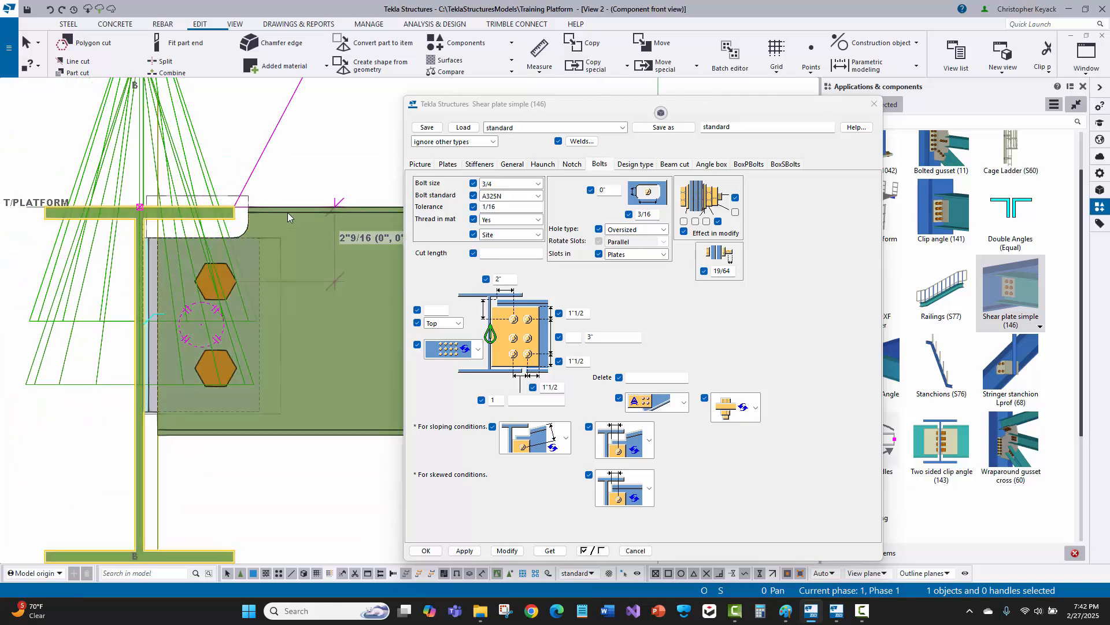
pyautogui.click(287, 214)
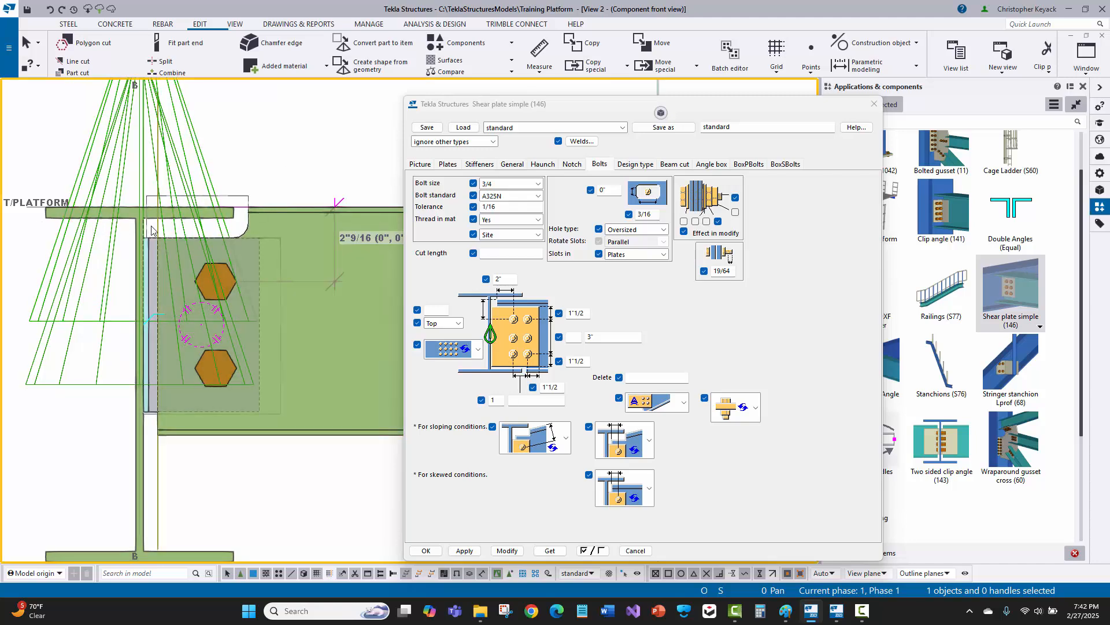
pyautogui.scroll(3, 151, 230)
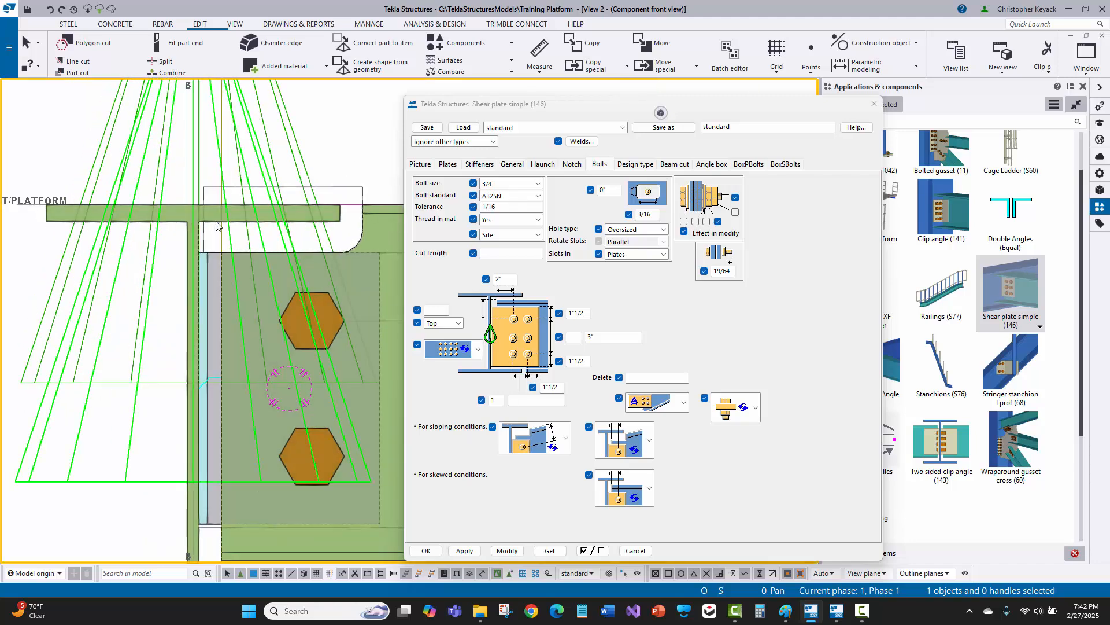
pyautogui.click(217, 226)
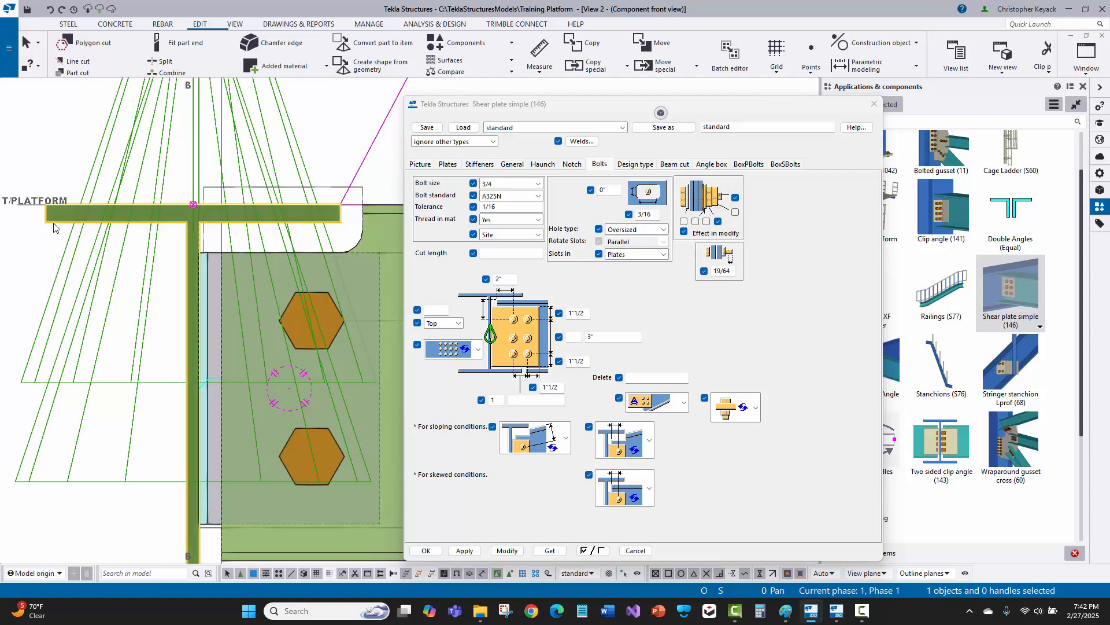
pyautogui.rightClick(54, 227)
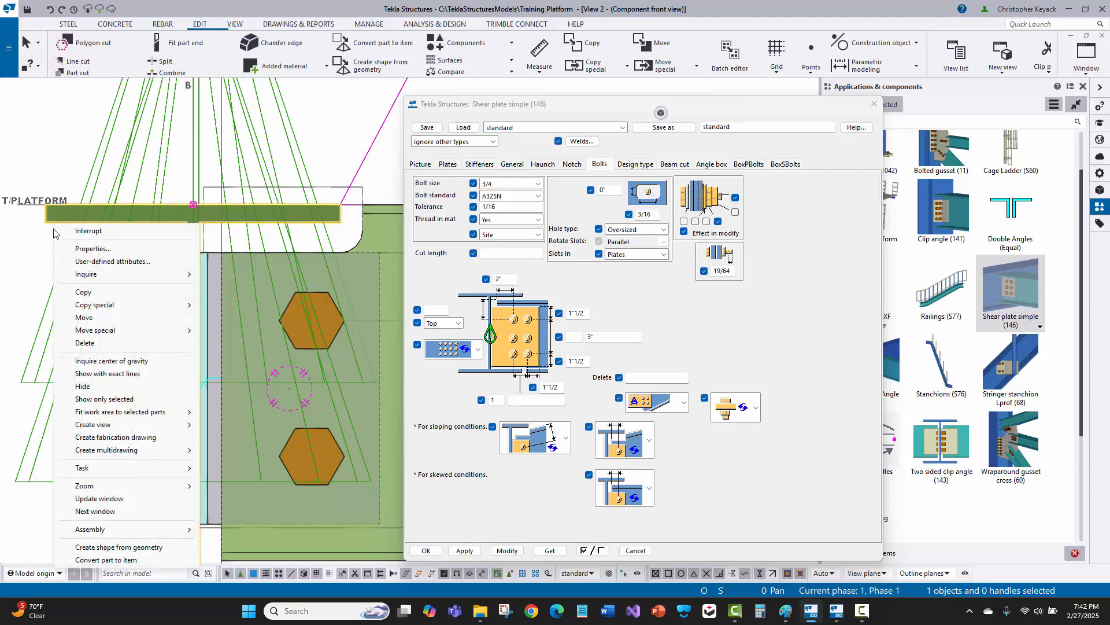
pyautogui.click(96, 375)
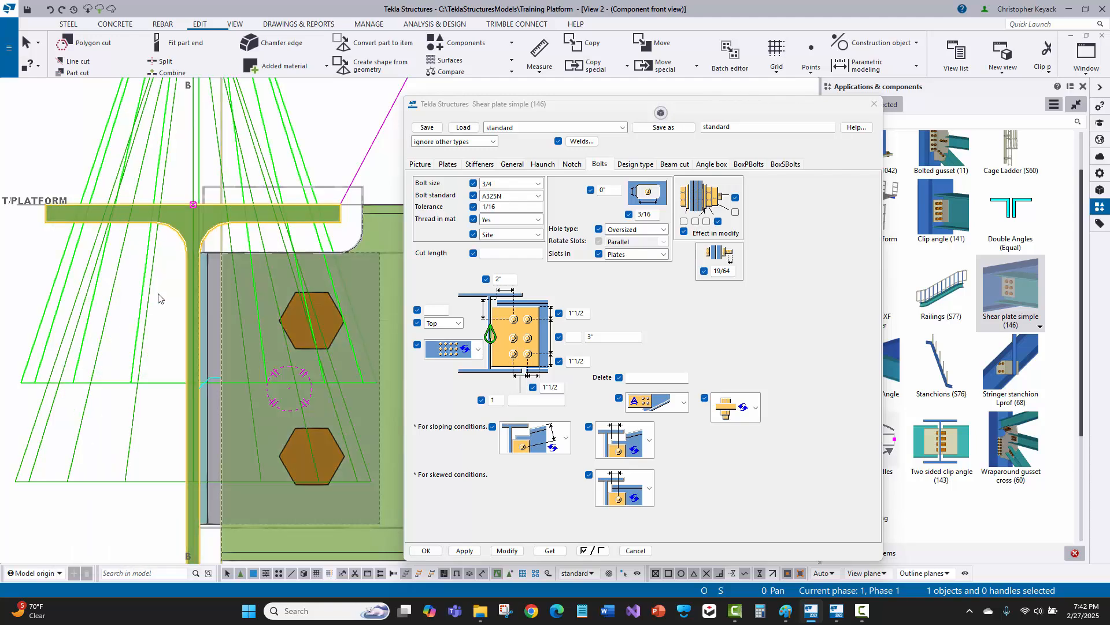
# Step: Examine how the shear plate's top edge and the notch fit around the grid B beam's web fillet
pyautogui.scroll(3, 191, 227)
pyautogui.scroll(-2, 205, 228)
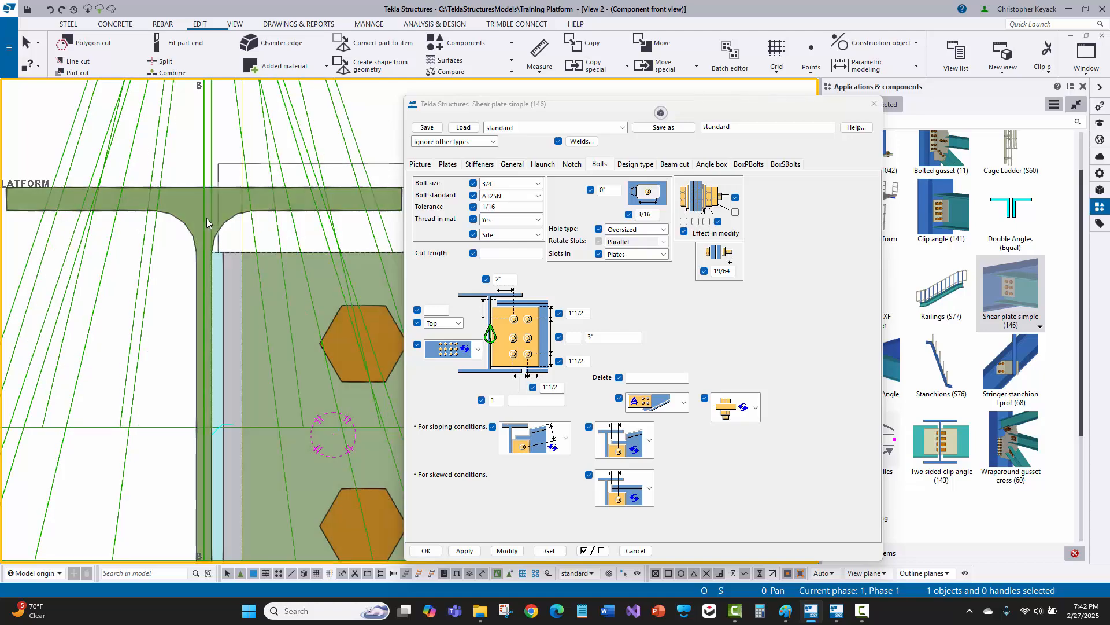
pyautogui.scroll(2, 192, 225)
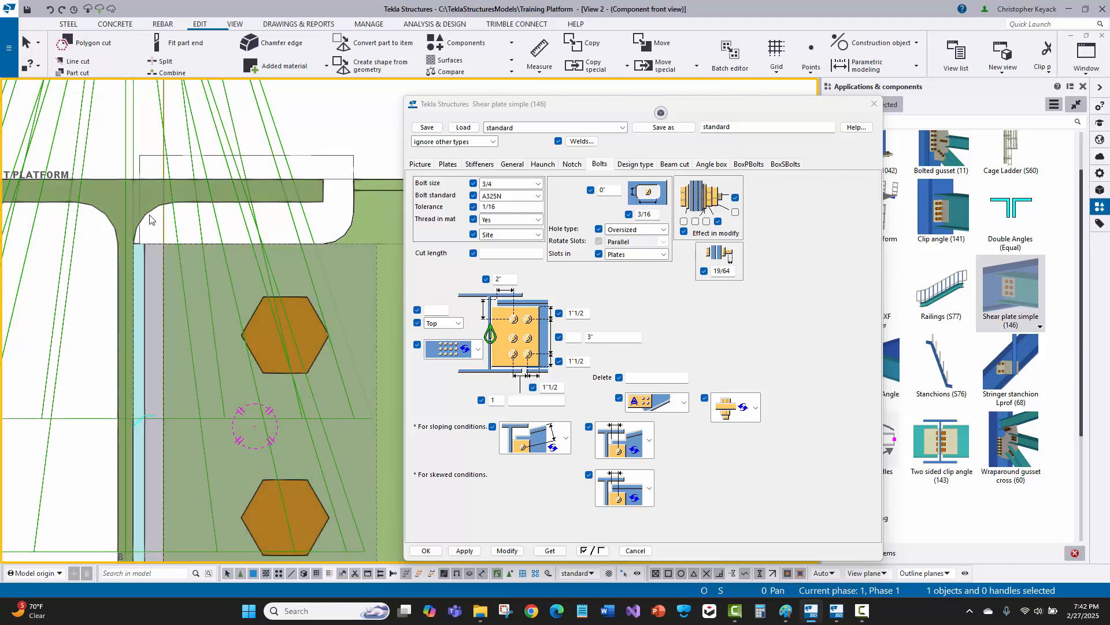
pyautogui.scroll(-5, 149, 219)
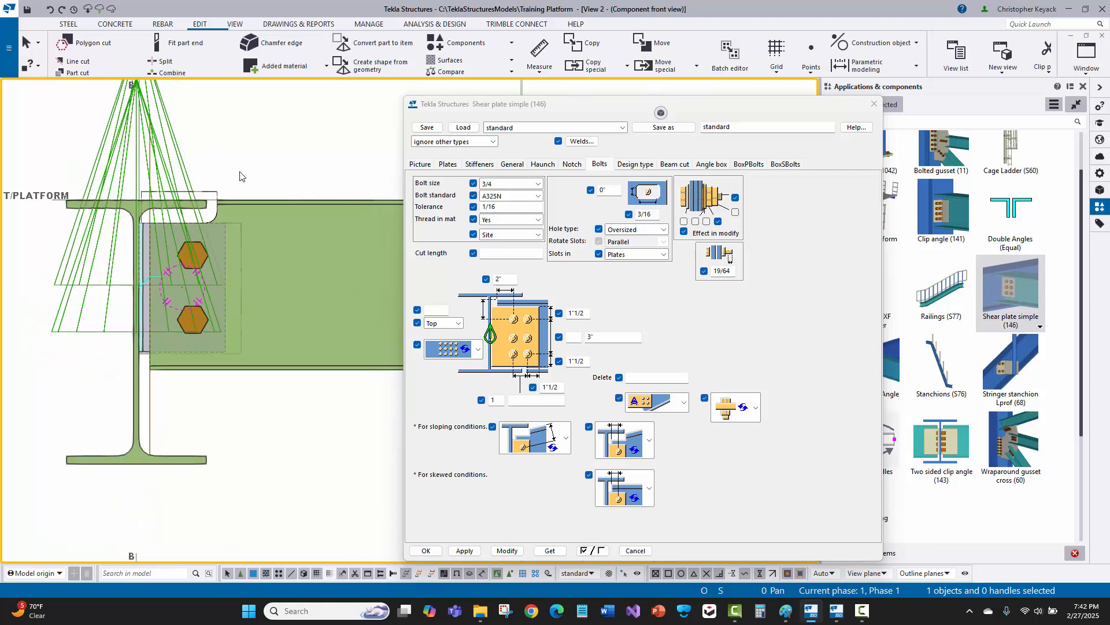
pyautogui.scroll(1, 237, 194)
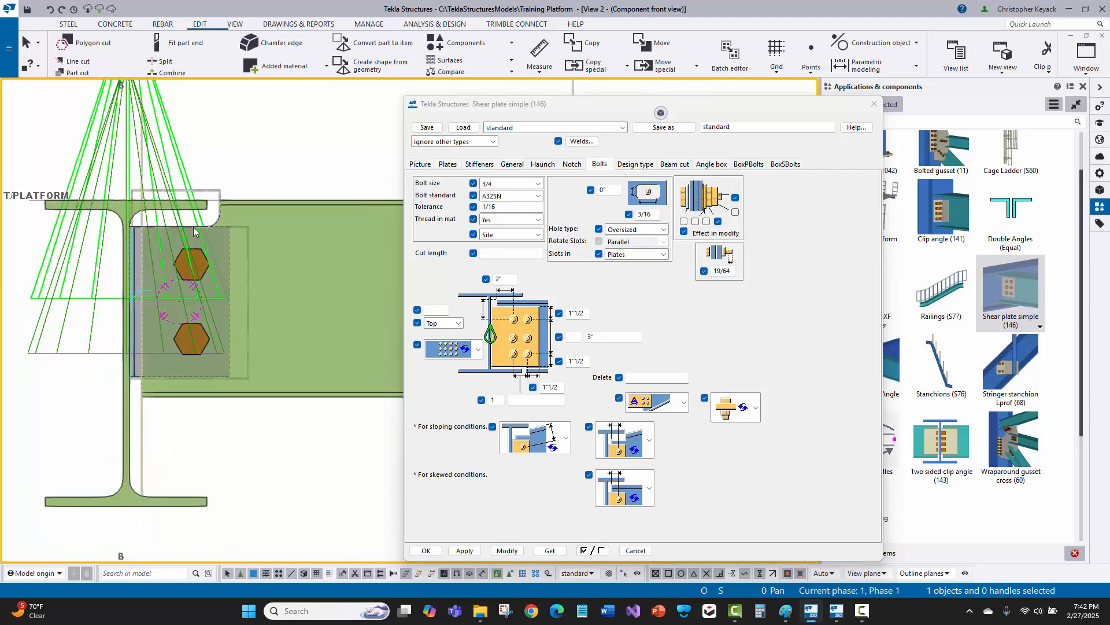
pyautogui.scroll(1, 200, 259)
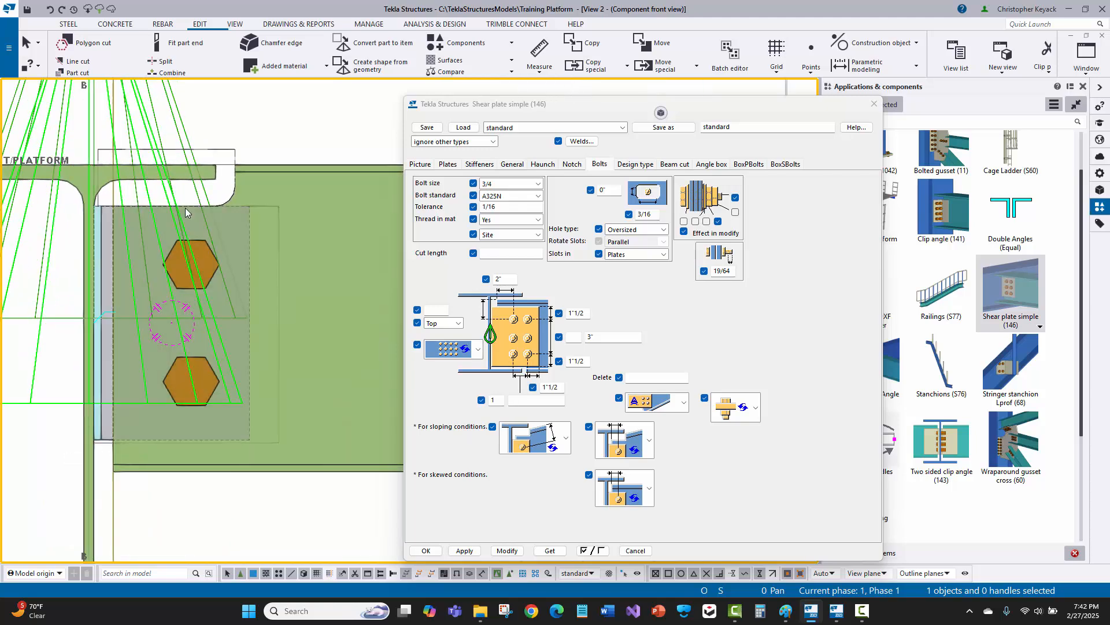
pyautogui.scroll(1, 185, 207)
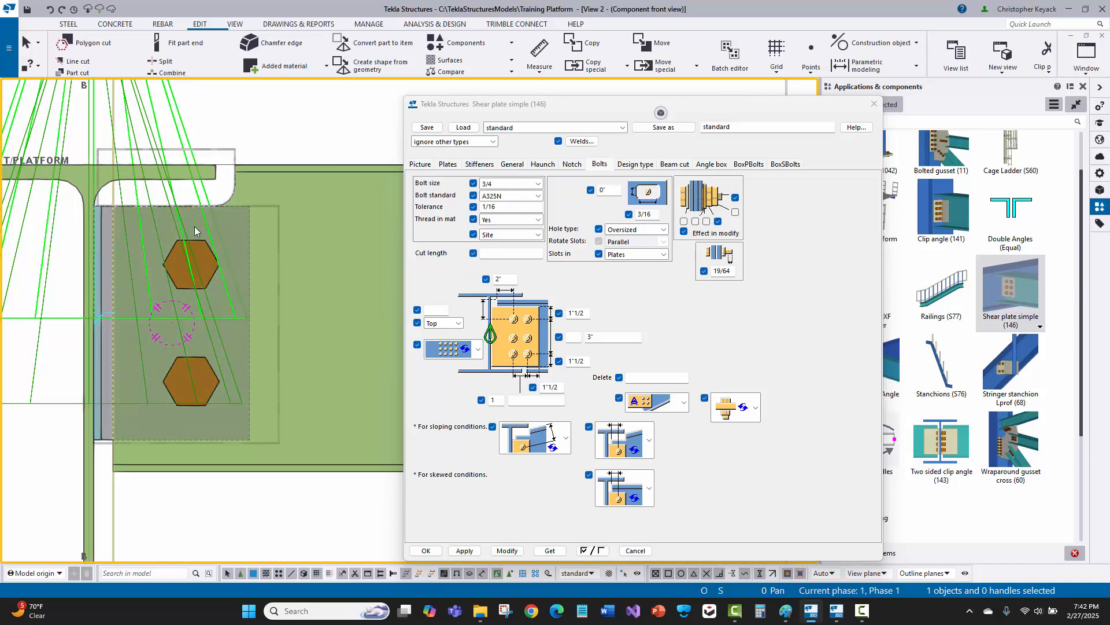
pyautogui.scroll(-2, 194, 227)
# Step: Measure again from the upper bolt's centre up to the top of steel, placing the dimension beside the connection
pyautogui.click(539, 53)
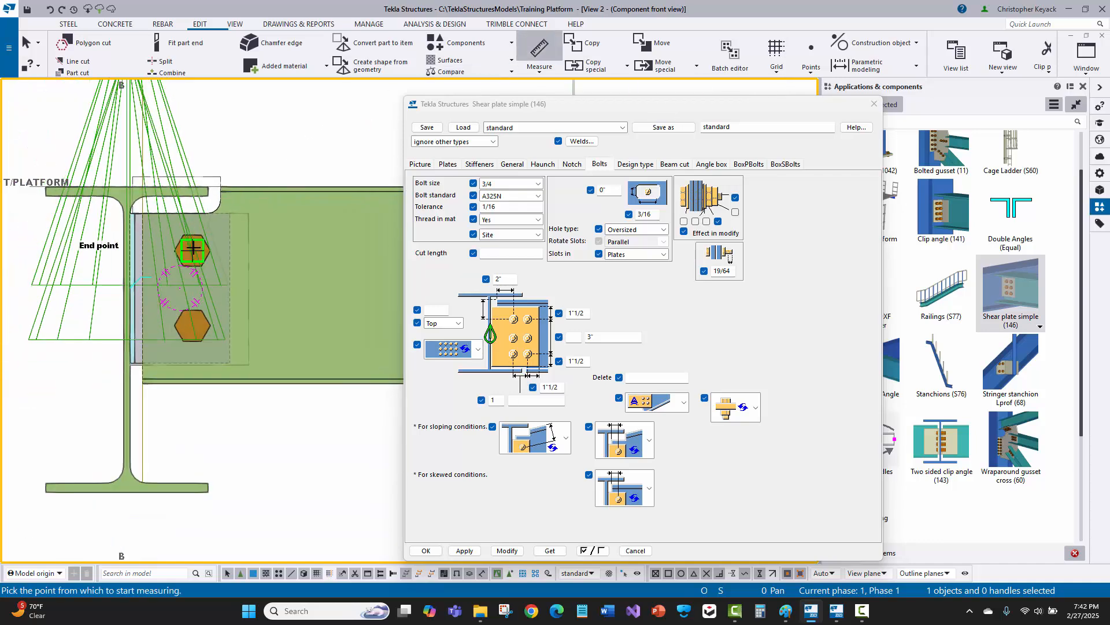
pyautogui.click(192, 250)
pyautogui.click(199, 190)
pyautogui.rightClick(272, 154)
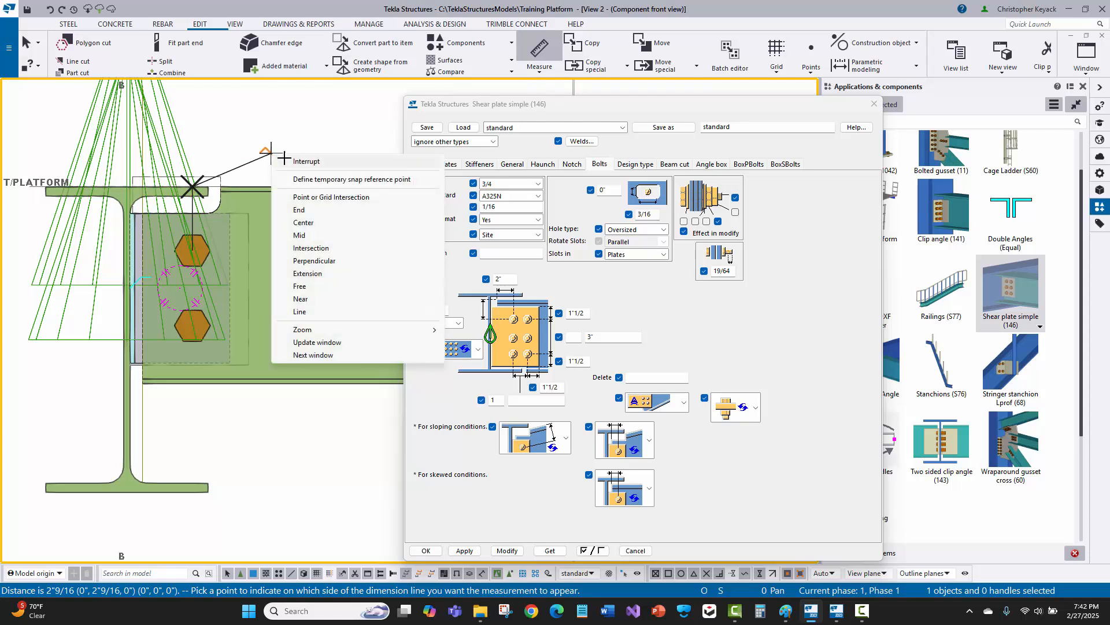
pyautogui.click(262, 210)
pyautogui.rightClick(276, 158)
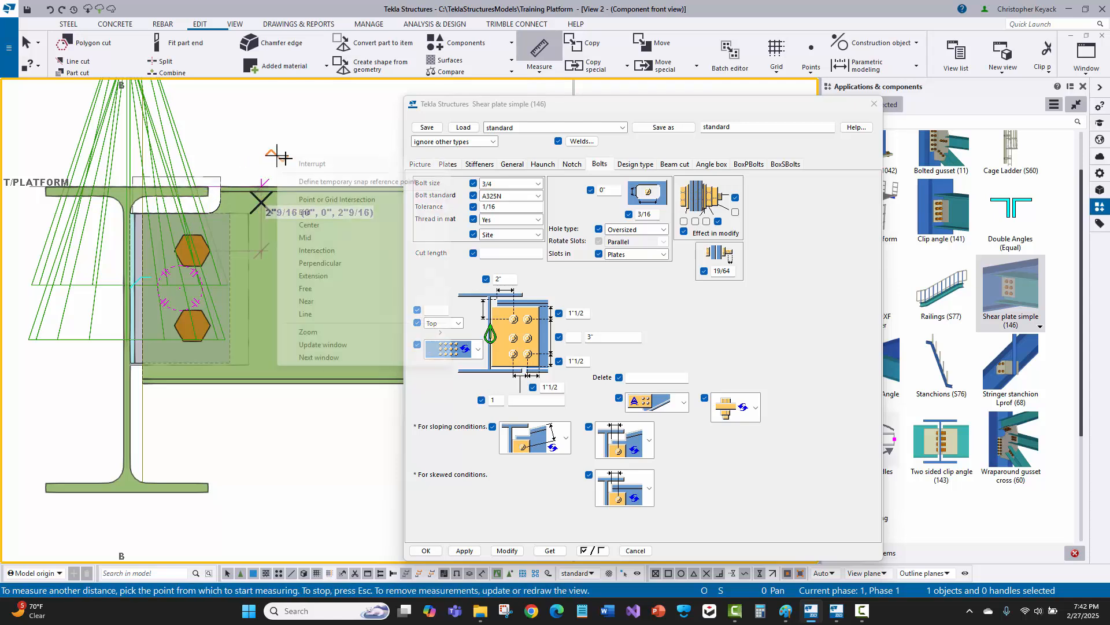
pyautogui.click(293, 164)
# Step: Set the distance from the beam top to the first bolt to 2"1/2, modify the connection and check the plate against the notch
pyautogui.scroll(2, 170, 363)
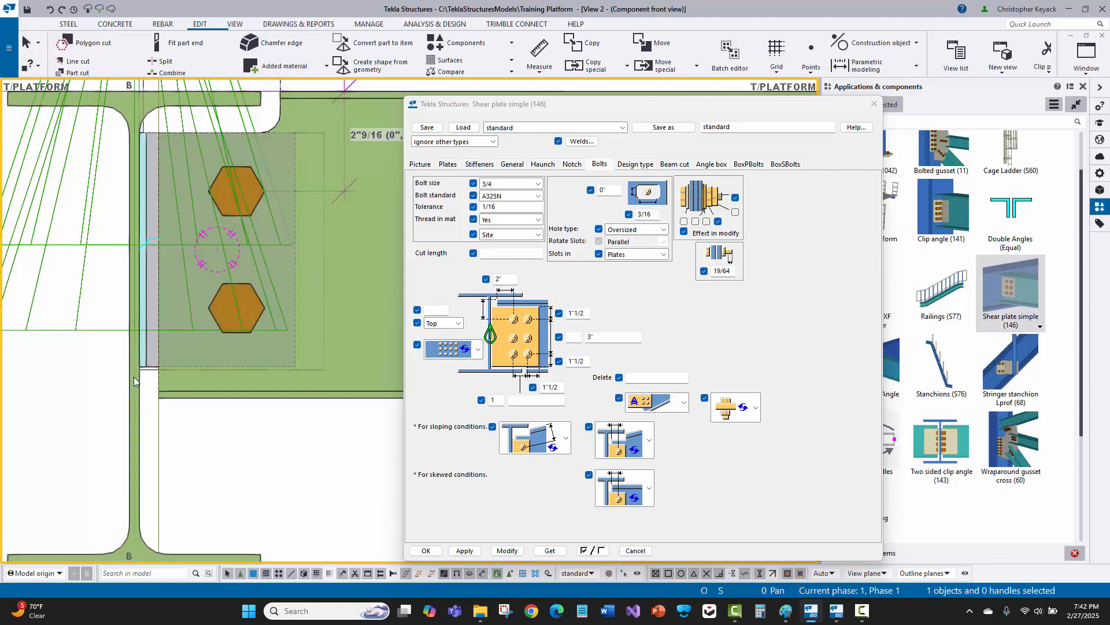
pyautogui.scroll(-2, 134, 377)
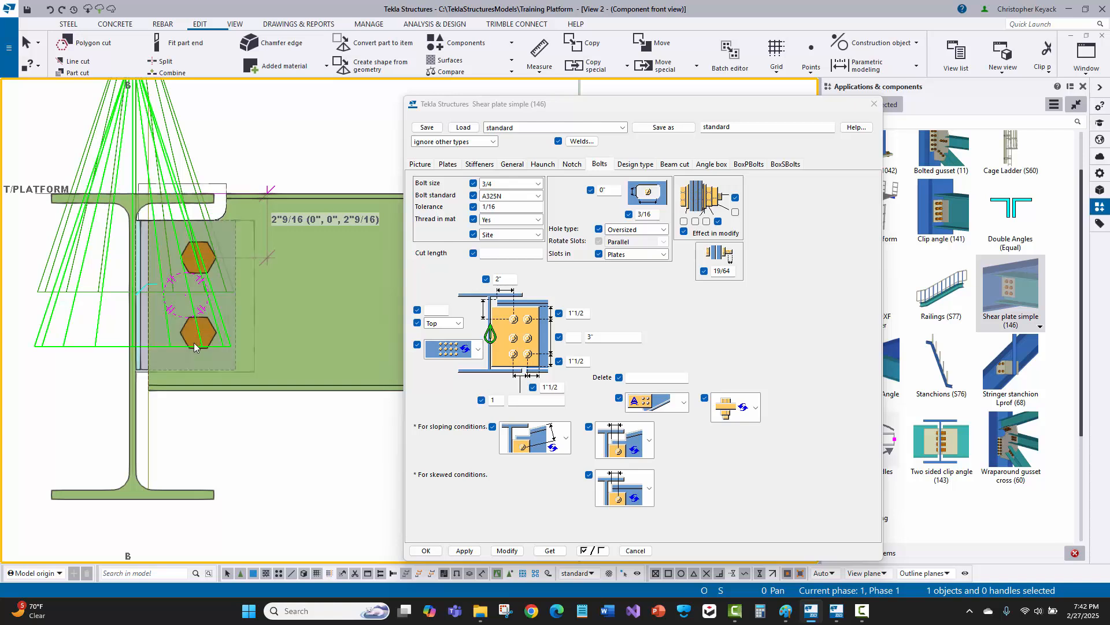
pyautogui.moveTo(226, 340); pyautogui.dragTo(202, 343, button='middle')
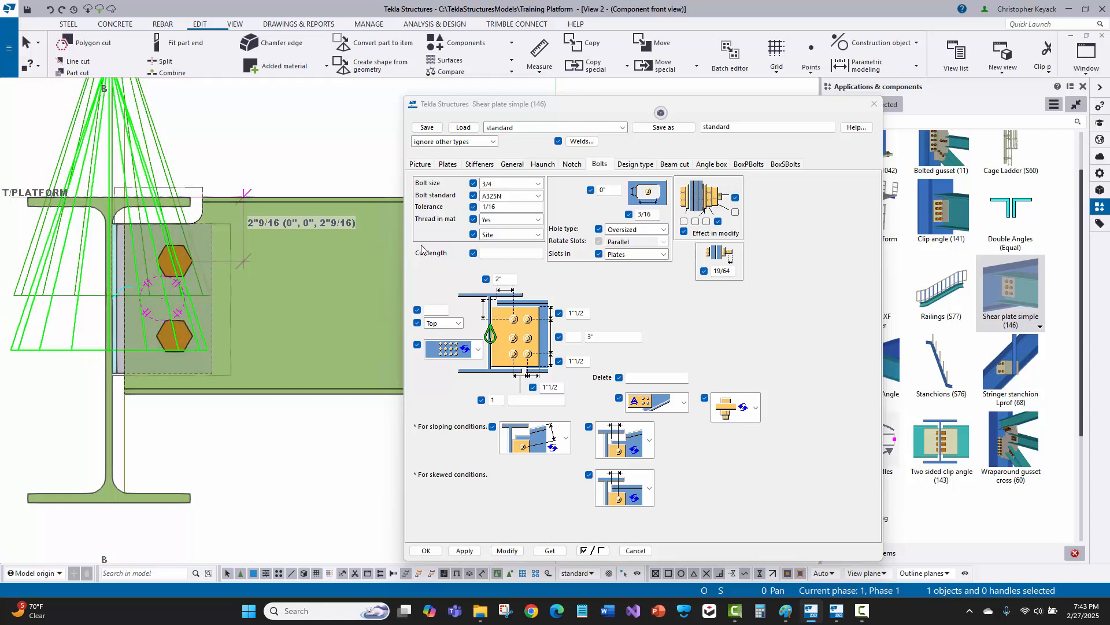
pyautogui.click(438, 308)
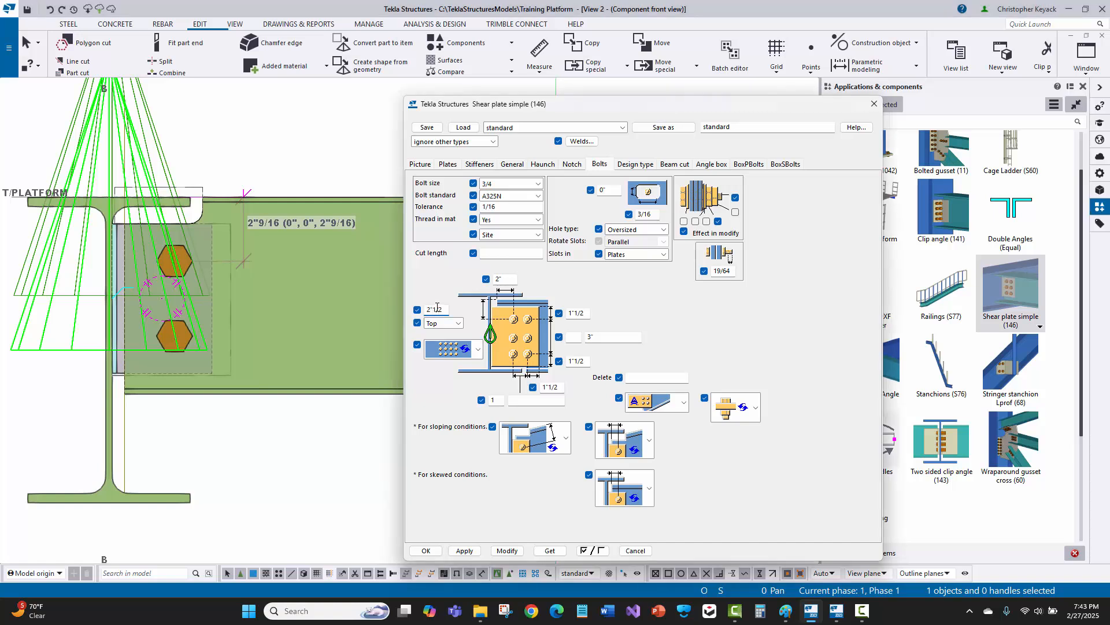
pyautogui.click(509, 551)
pyautogui.scroll(5, 197, 206)
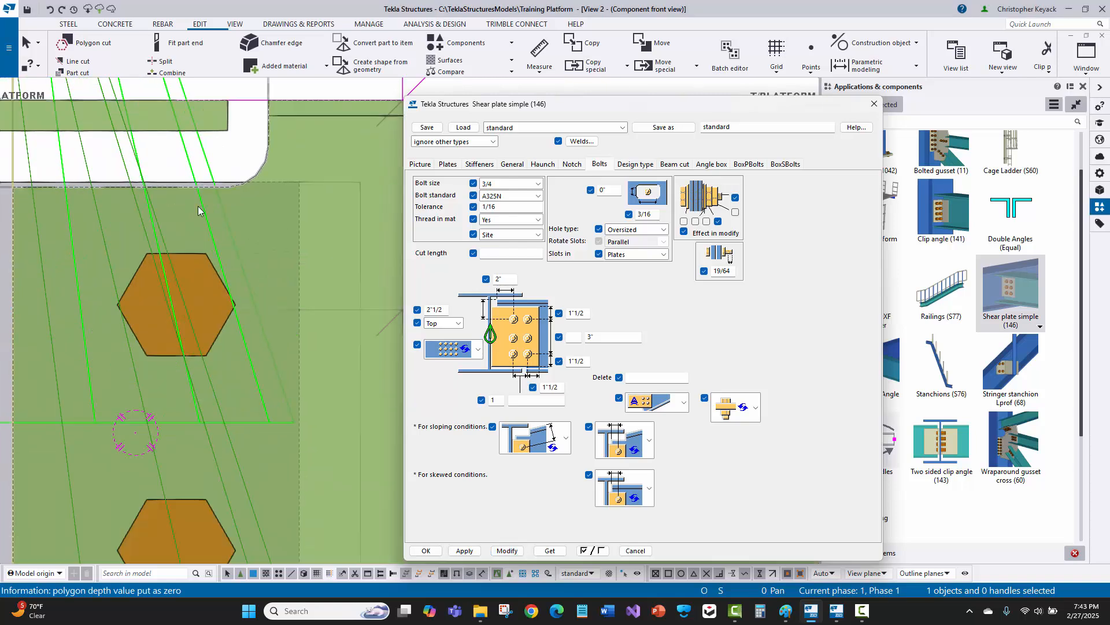
pyautogui.scroll(-2, 215, 174)
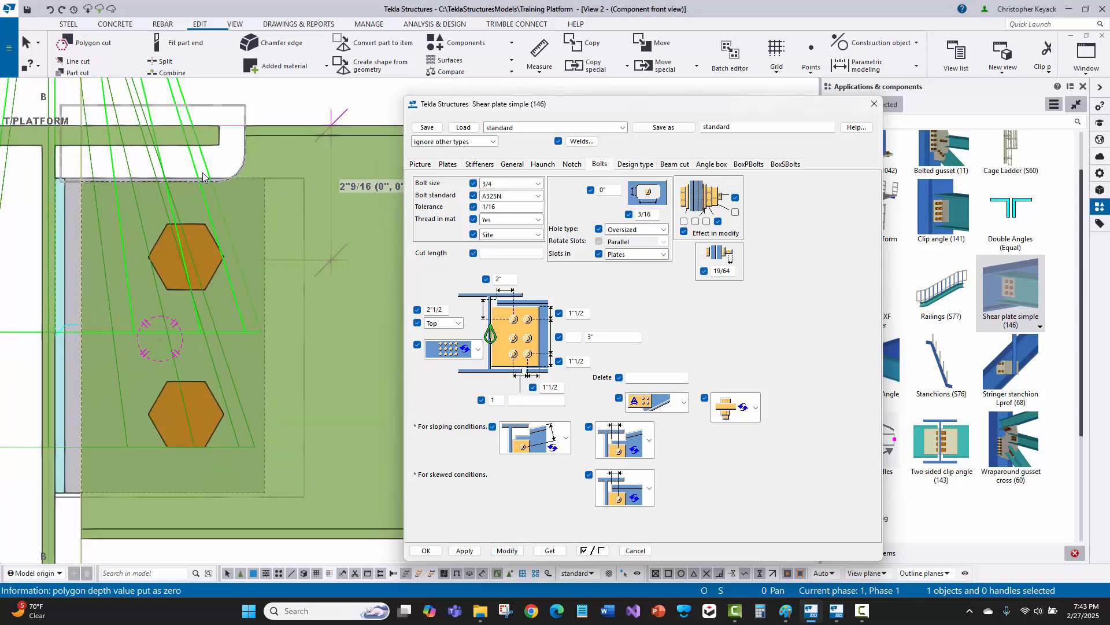
pyautogui.scroll(2, 204, 177)
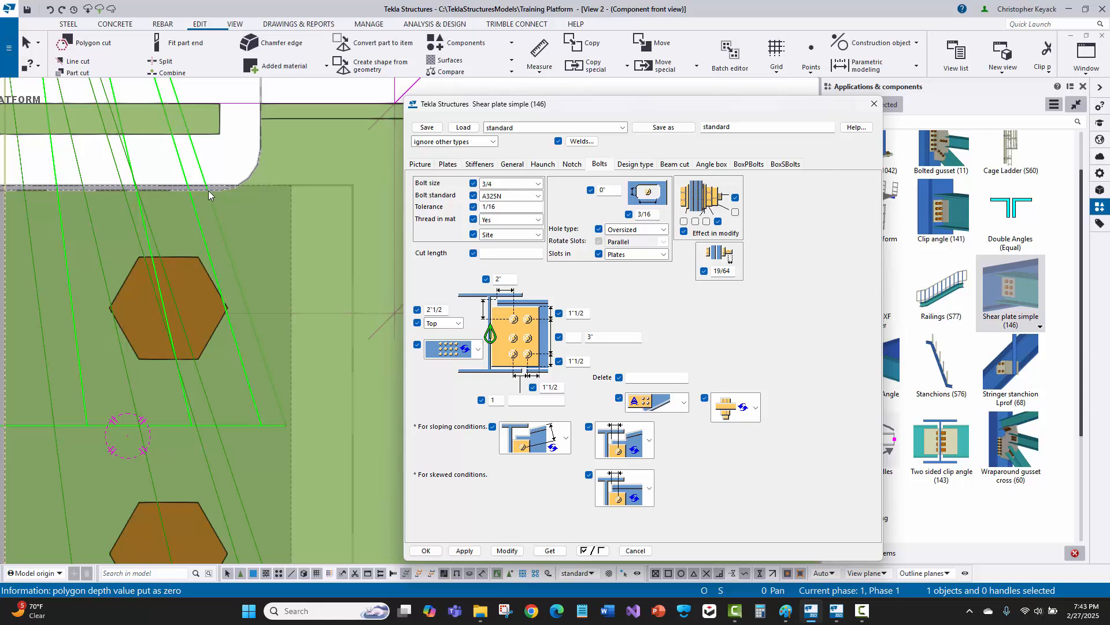
pyautogui.scroll(-3, 203, 187)
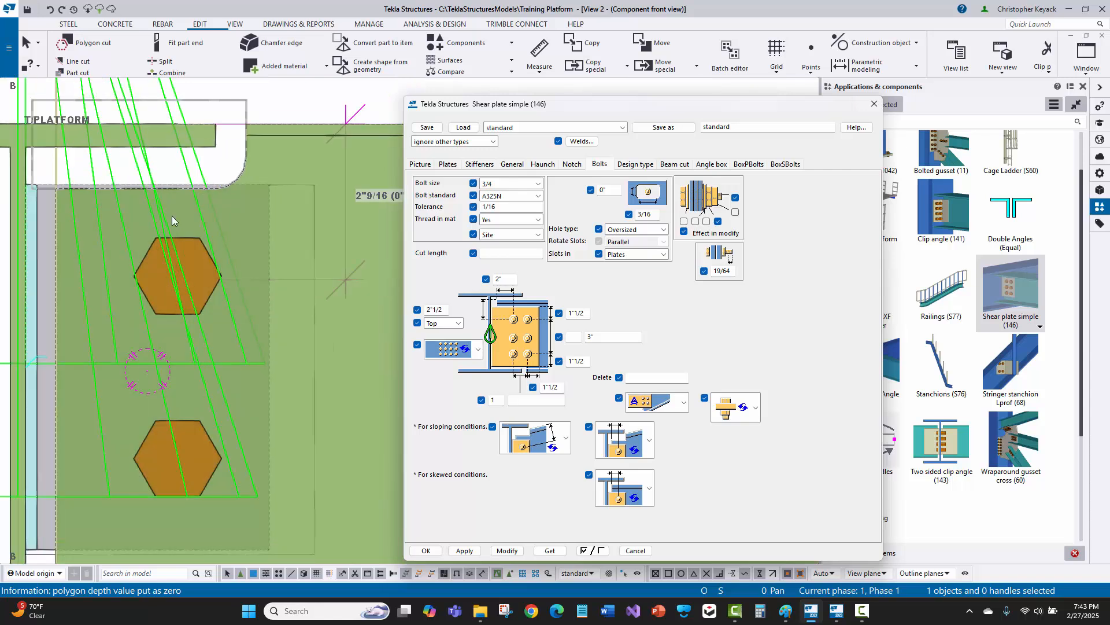
pyautogui.scroll(3, 195, 200)
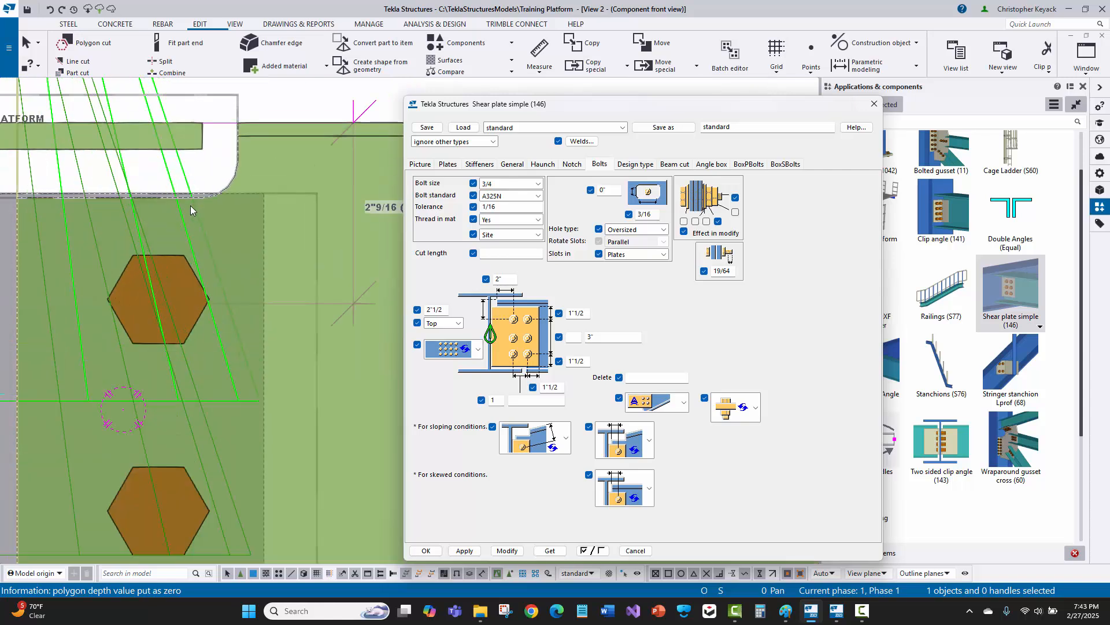
pyautogui.scroll(-2, 190, 206)
# Step: Set the notch's vertical clearance to 1/2, modify the connection and check the notch above the shear plate
pyautogui.click(543, 164)
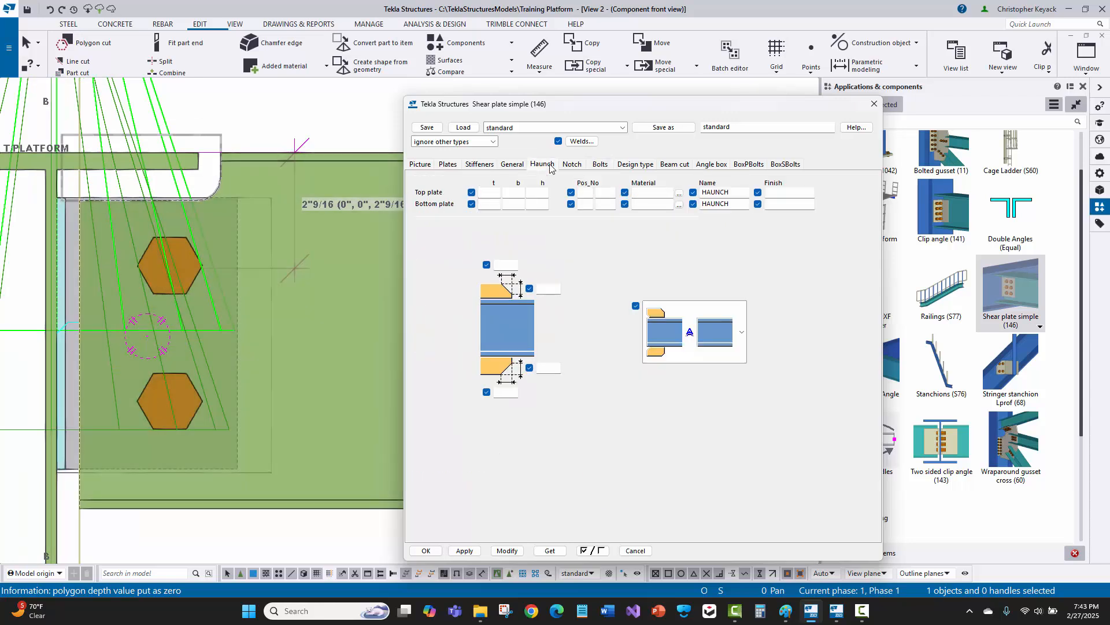
pyautogui.click(571, 164)
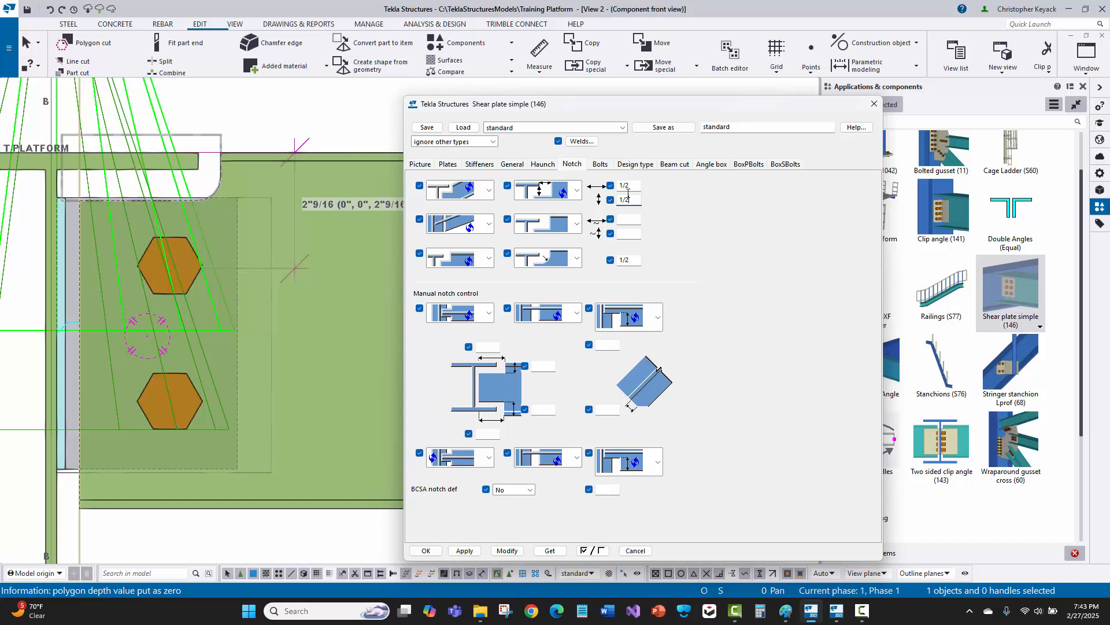
pyautogui.click(507, 550)
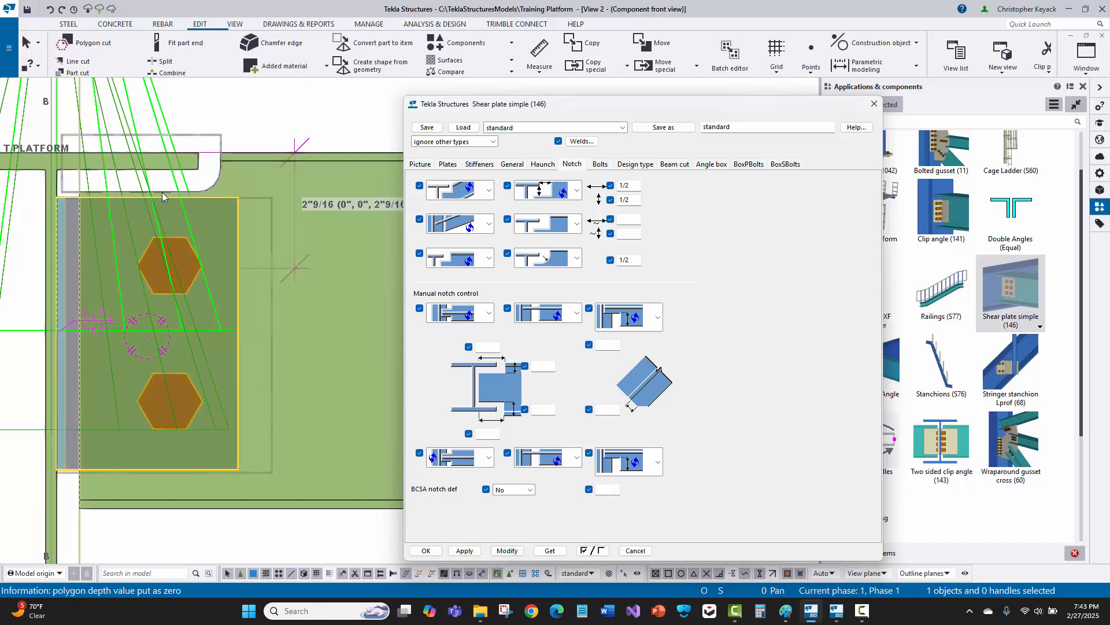
pyautogui.scroll(2, 162, 192)
pyautogui.scroll(-1, 35, 182)
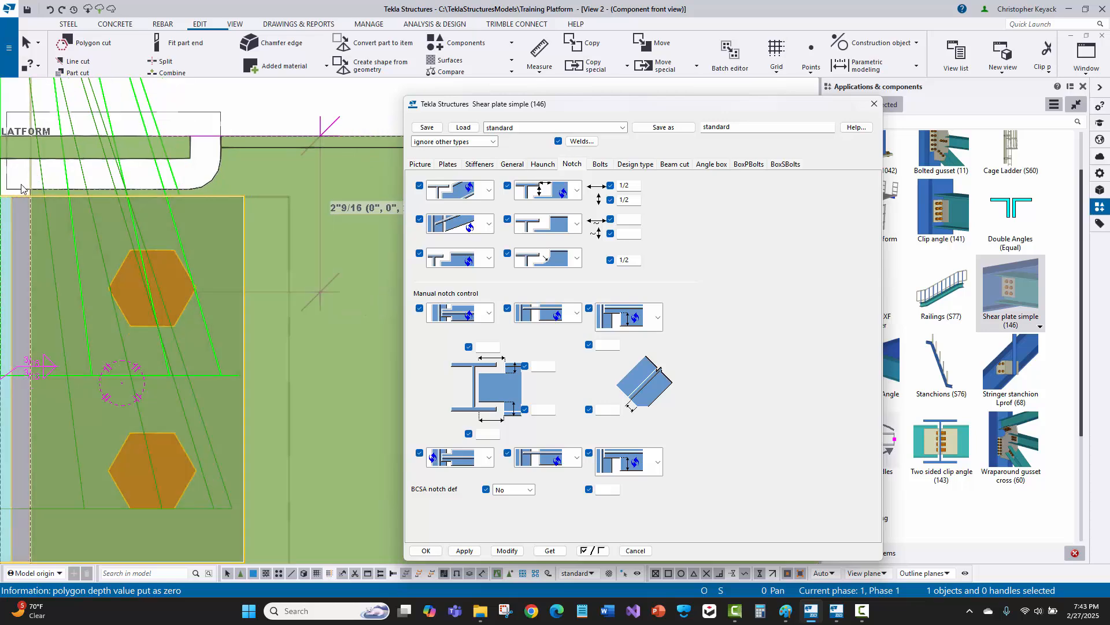
# Step: Set the connection code to W8, save the shear plate settings as W8 and modify the connection
pyautogui.moveTo(35, 183); pyautogui.dragTo(95, 181, button='middle')
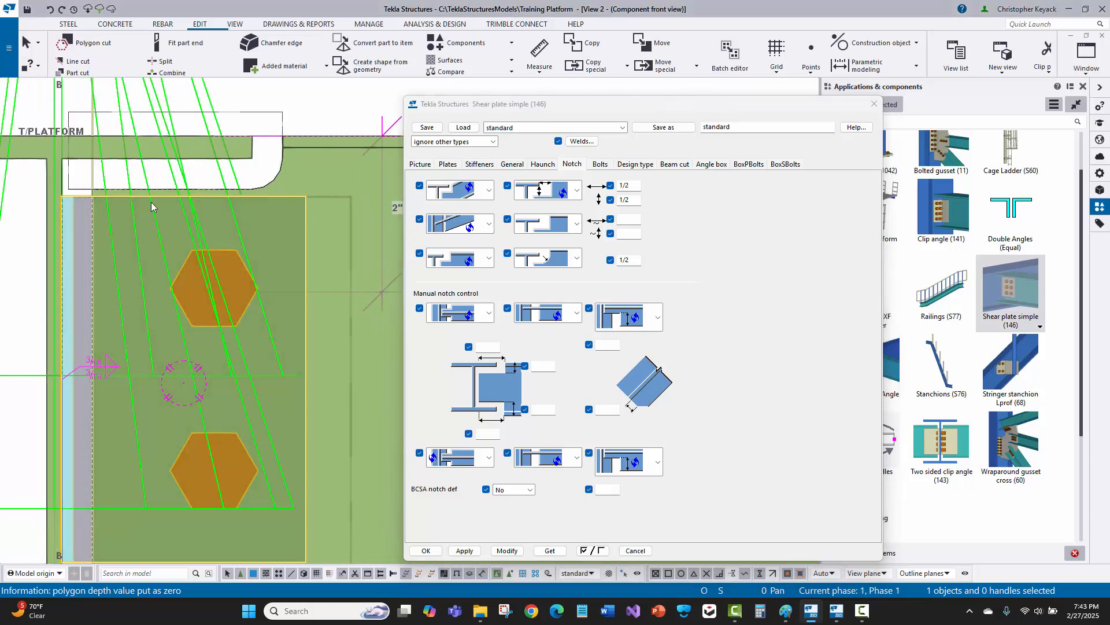
pyautogui.scroll(-1, 147, 209)
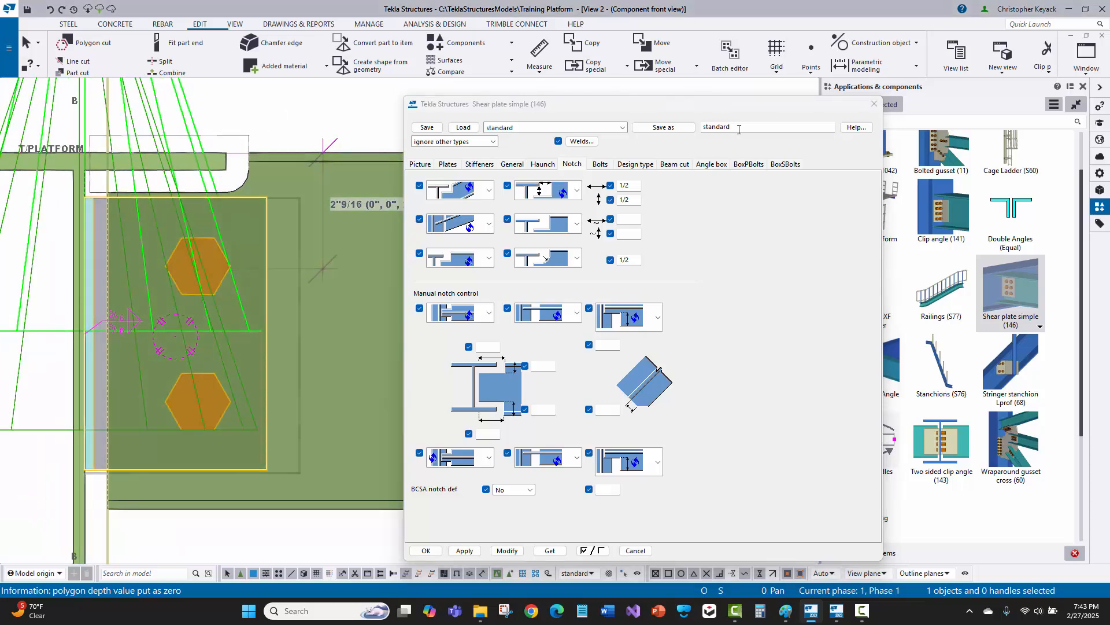
pyautogui.click(740, 128)
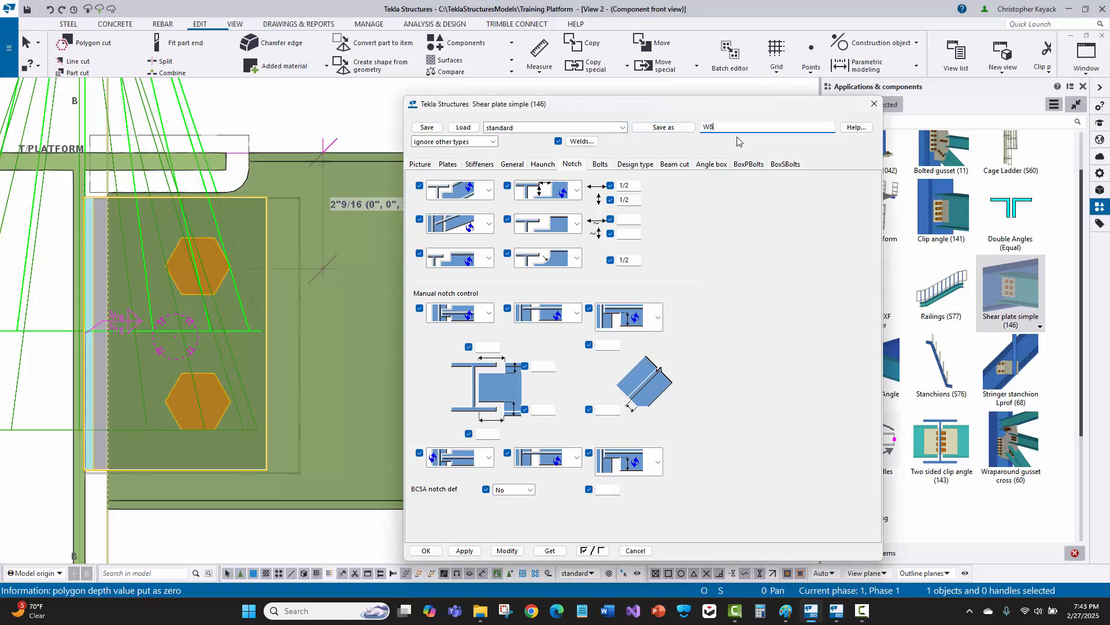
pyautogui.moveTo(712, 127); pyautogui.dragTo(653, 129)
pyautogui.hotkey('ctrl', 'c')
pyautogui.click(512, 165)
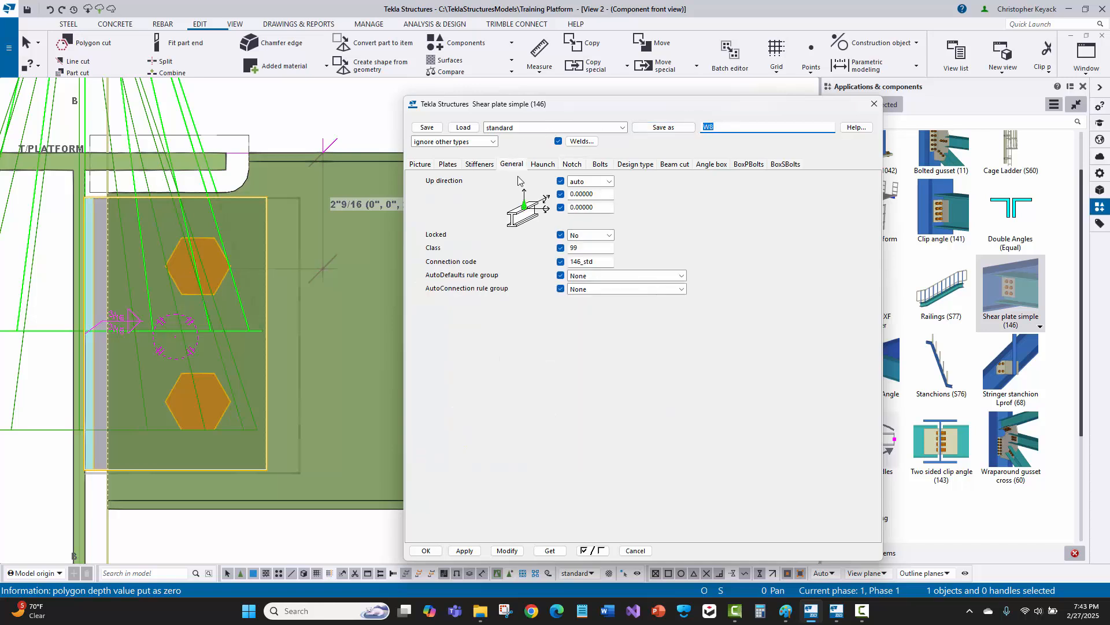
pyautogui.doubleClick(602, 261)
pyautogui.hotkey('ctrl', 'v')
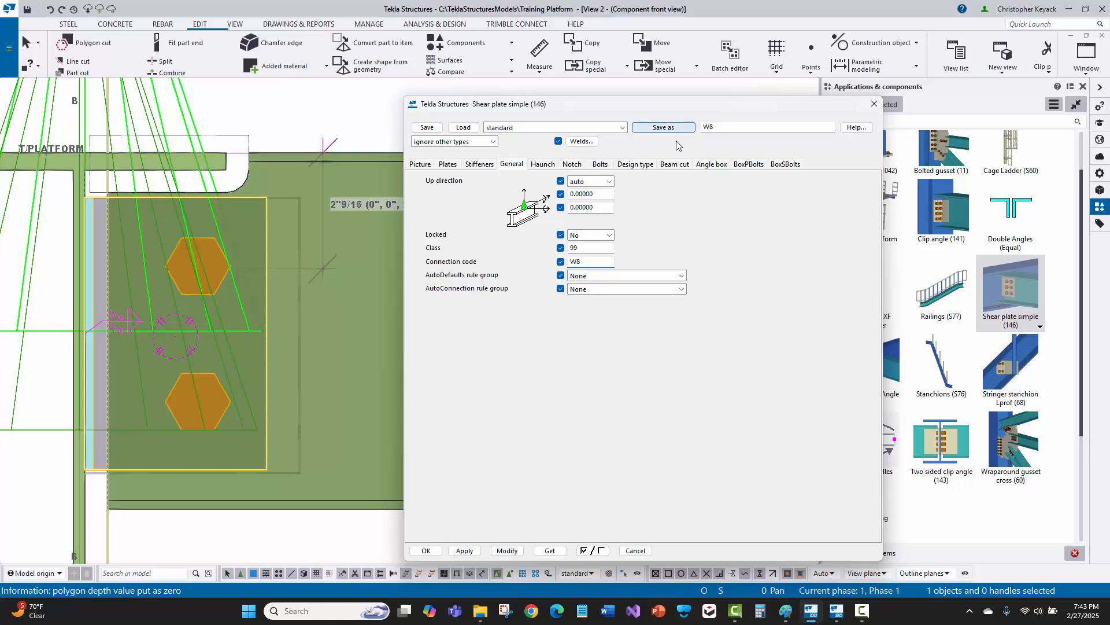
pyautogui.click(664, 127)
pyautogui.click(507, 551)
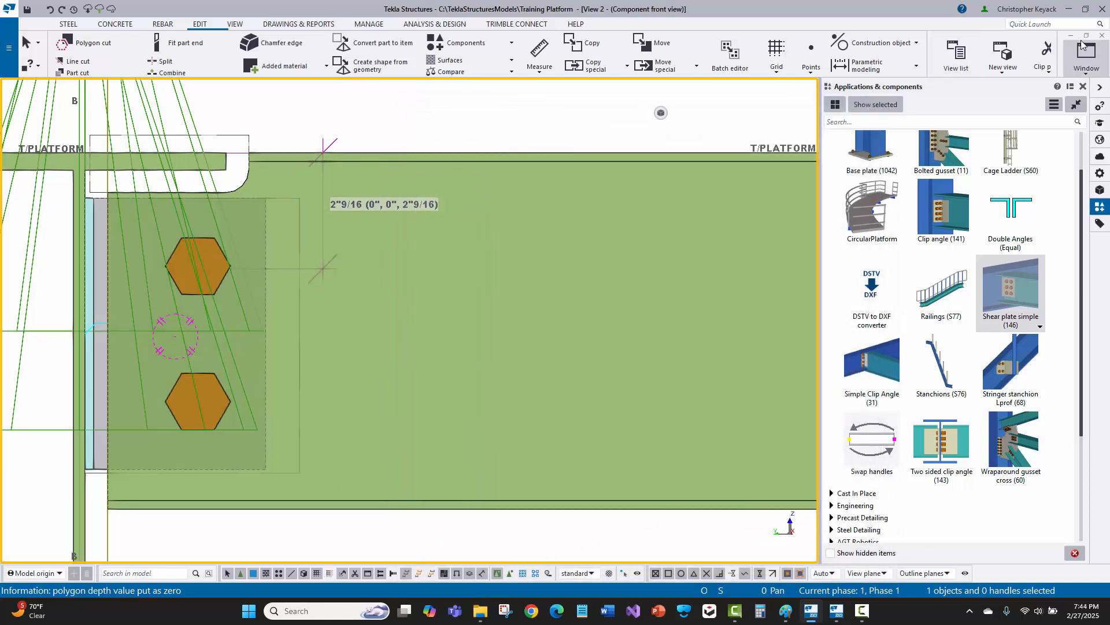
# Step: Restore the maximized component front view to its window size and close all four component views
pyautogui.click(1086, 36)
pyautogui.click(490, 101)
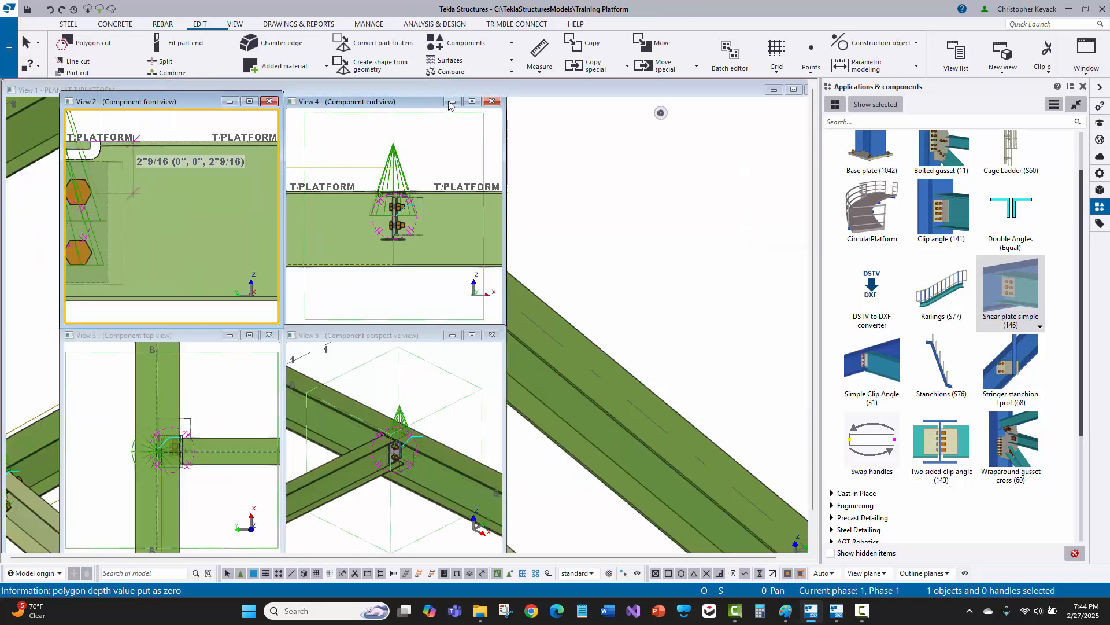
pyautogui.click(269, 101)
pyautogui.click(491, 335)
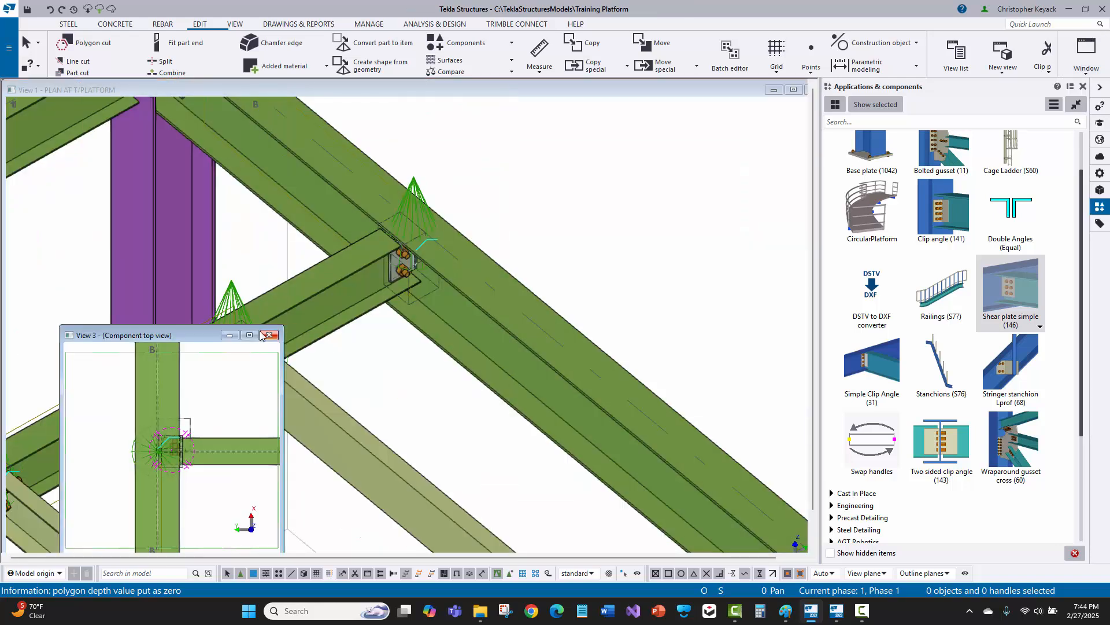
pyautogui.click(269, 335)
# Step: Load the saved W8 settings into seven shear plate connections at the ends of the W8X10 beams and channels, and modify them
pyautogui.scroll(-5, 526, 192)
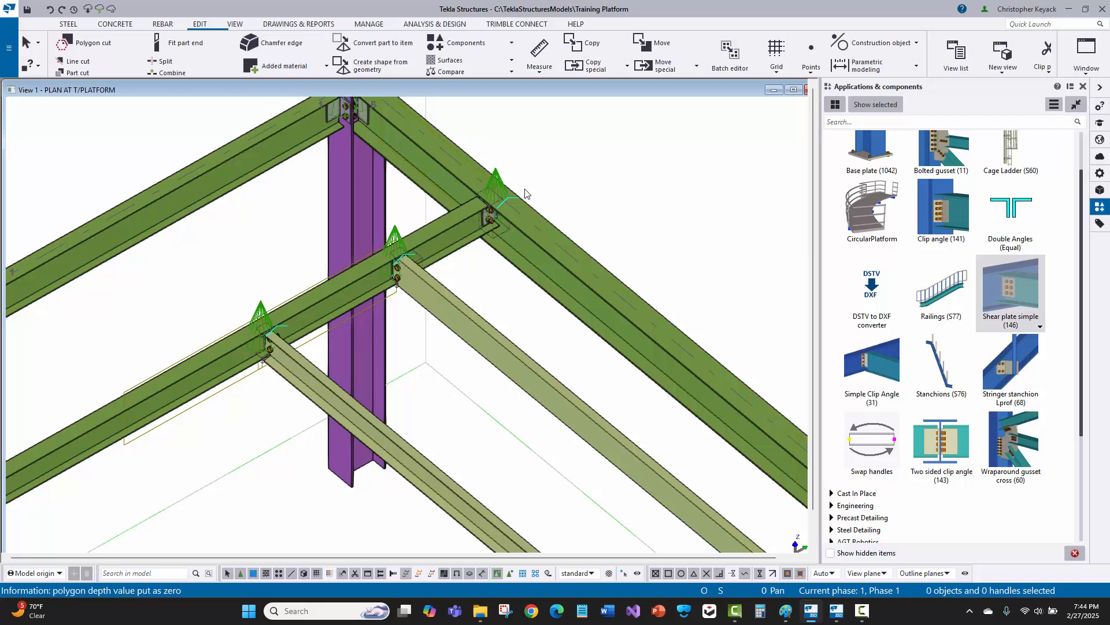
pyautogui.click(493, 178)
pyautogui.keyDown('ctrl'); pyautogui.click(395, 242); pyautogui.keyUp('ctrl')
pyautogui.keyDown('ctrl'); pyautogui.click(262, 321); pyautogui.keyUp('ctrl')
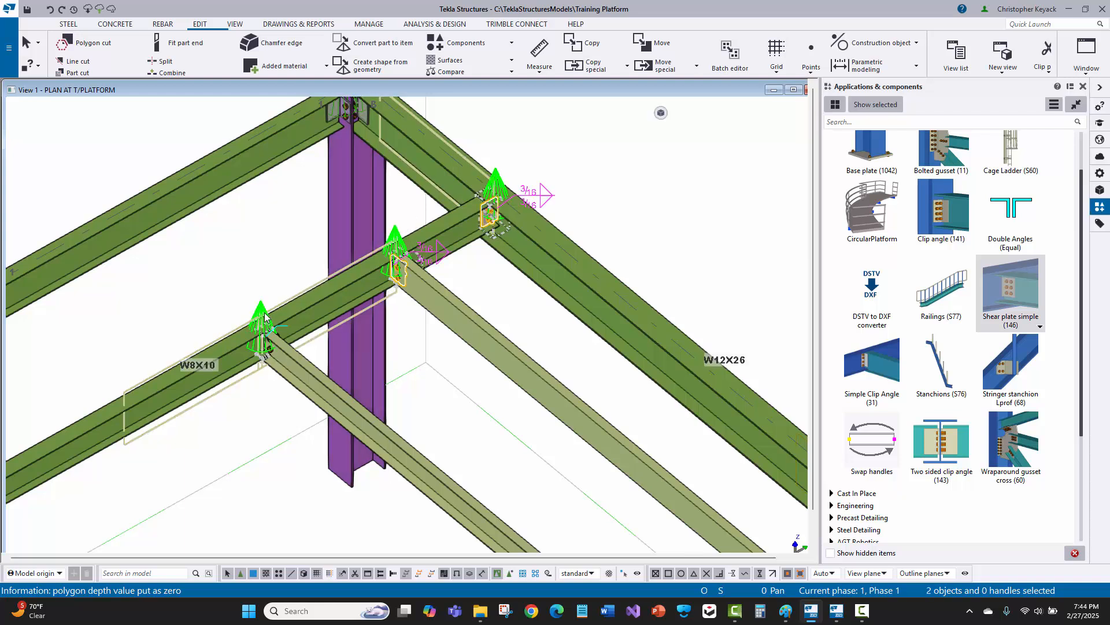
pyautogui.scroll(-3, 404, 81)
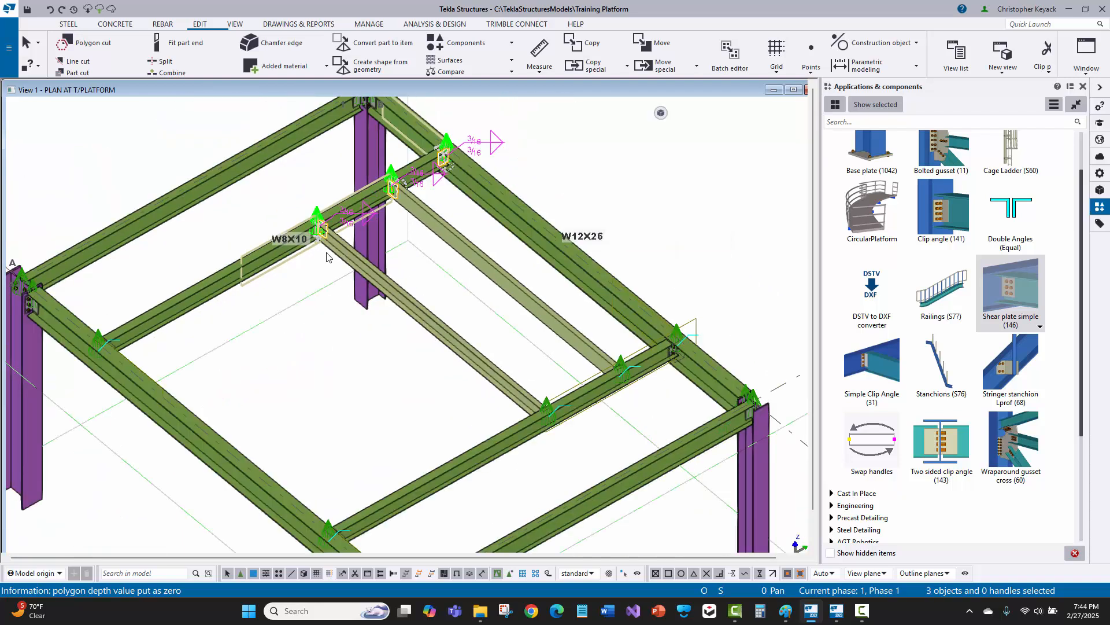
pyautogui.keyDown('ctrl'); pyautogui.click(97, 333); pyautogui.keyUp('ctrl')
pyautogui.keyDown('ctrl'); pyautogui.click(328, 523); pyautogui.keyUp('ctrl')
pyautogui.scroll(3, 536, 408)
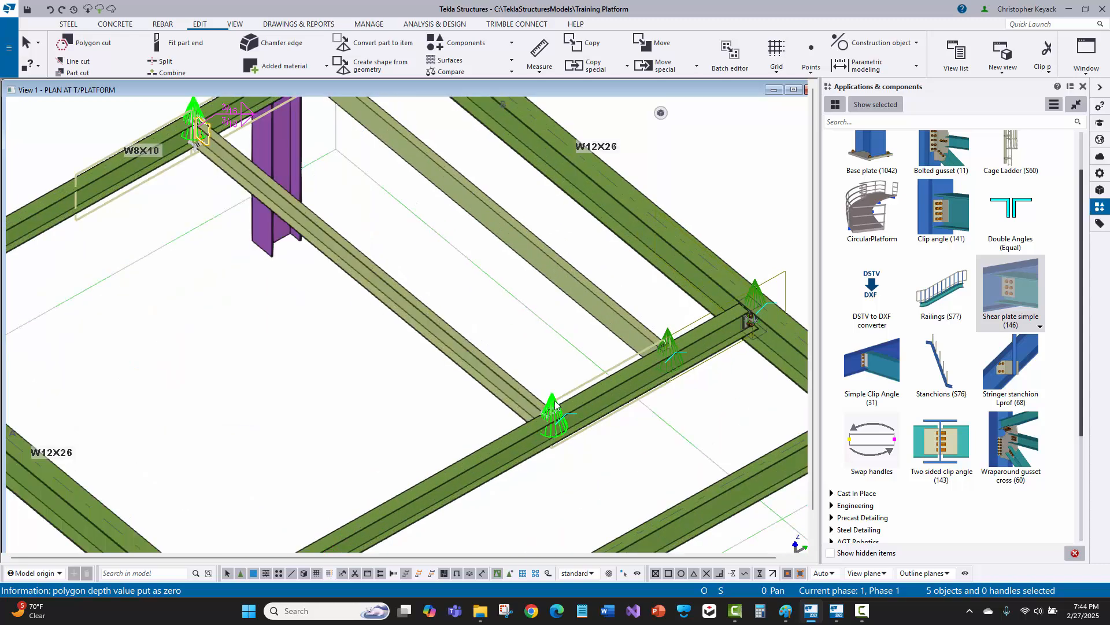
pyautogui.keyDown('ctrl'); pyautogui.click(551, 412); pyautogui.keyUp('ctrl')
pyautogui.keyDown('ctrl'); pyautogui.click(668, 341); pyautogui.keyUp('ctrl')
pyautogui.doubleClick(668, 338)
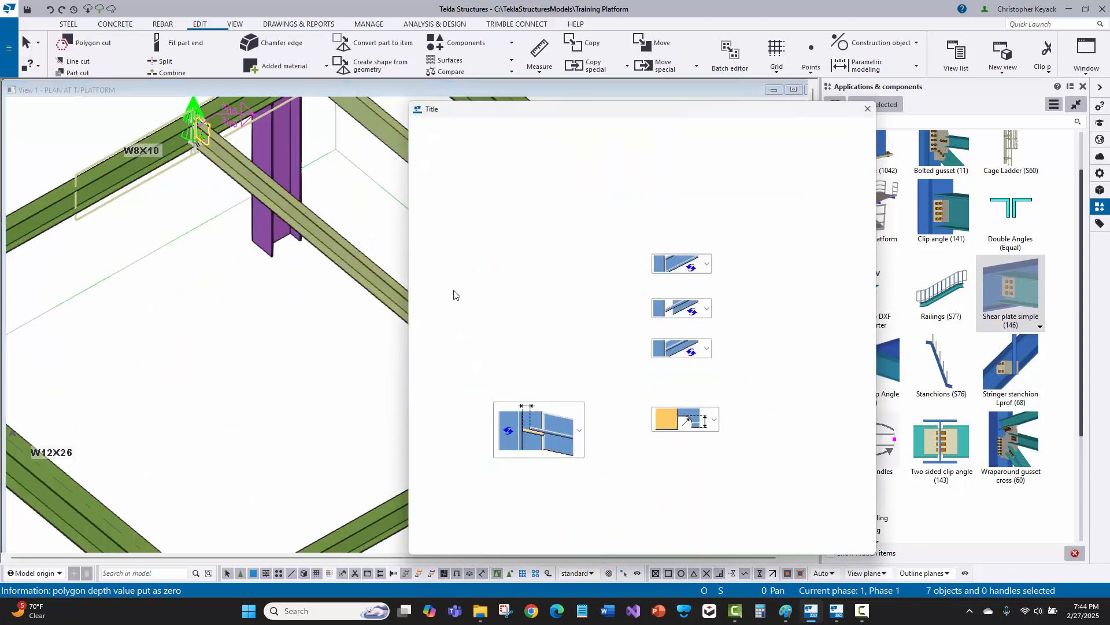
pyautogui.scroll(-3, 285, 280)
pyautogui.click(537, 128)
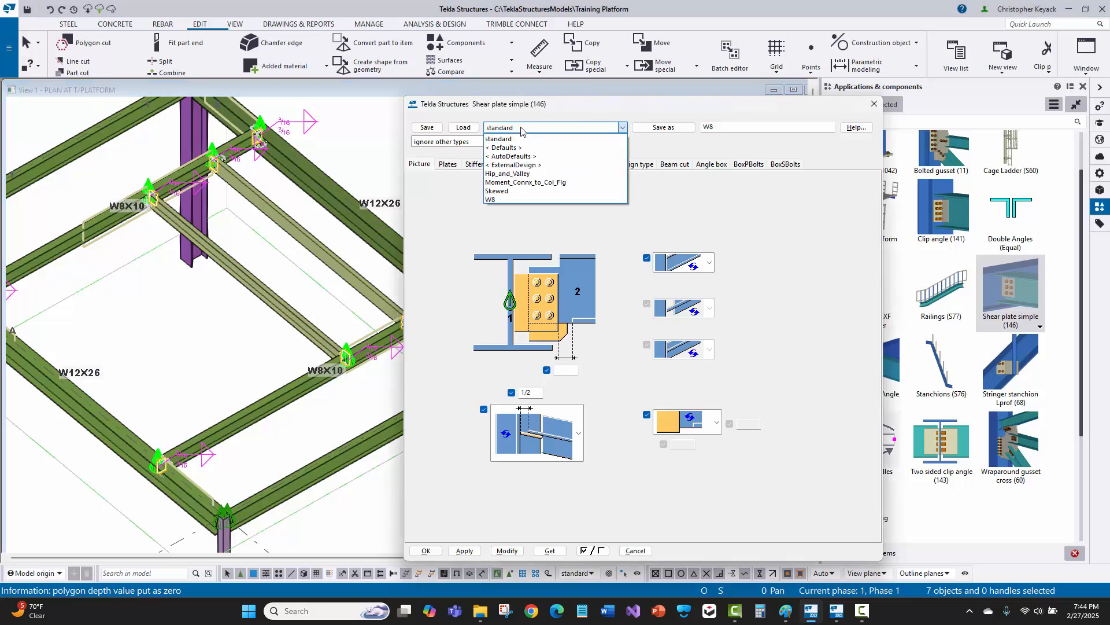
pyautogui.click(521, 198)
pyautogui.click(472, 128)
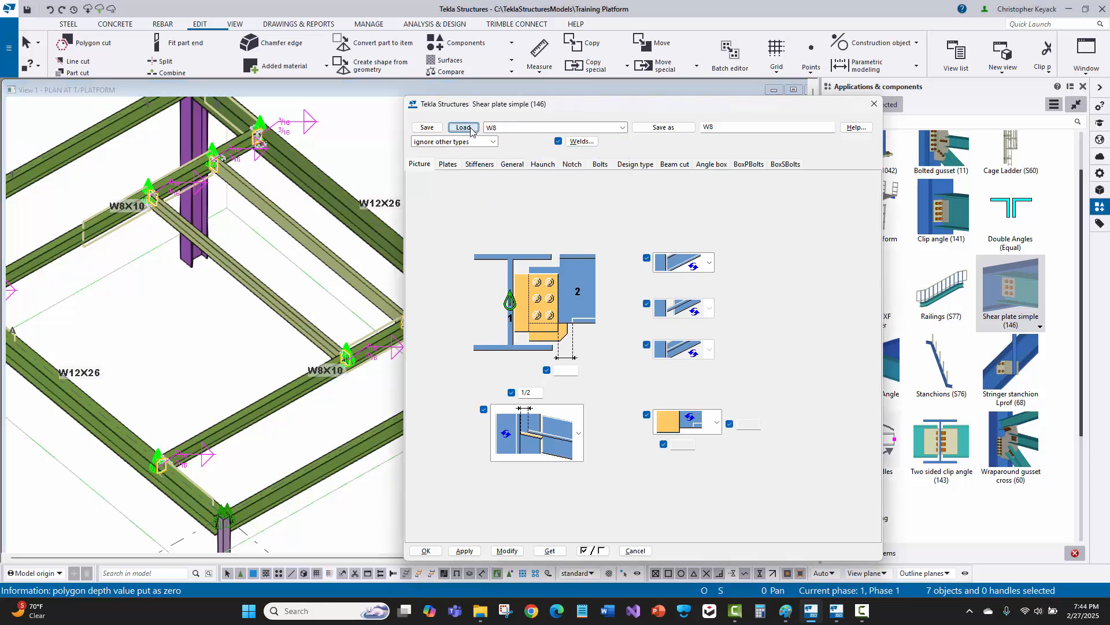
pyautogui.click(507, 550)
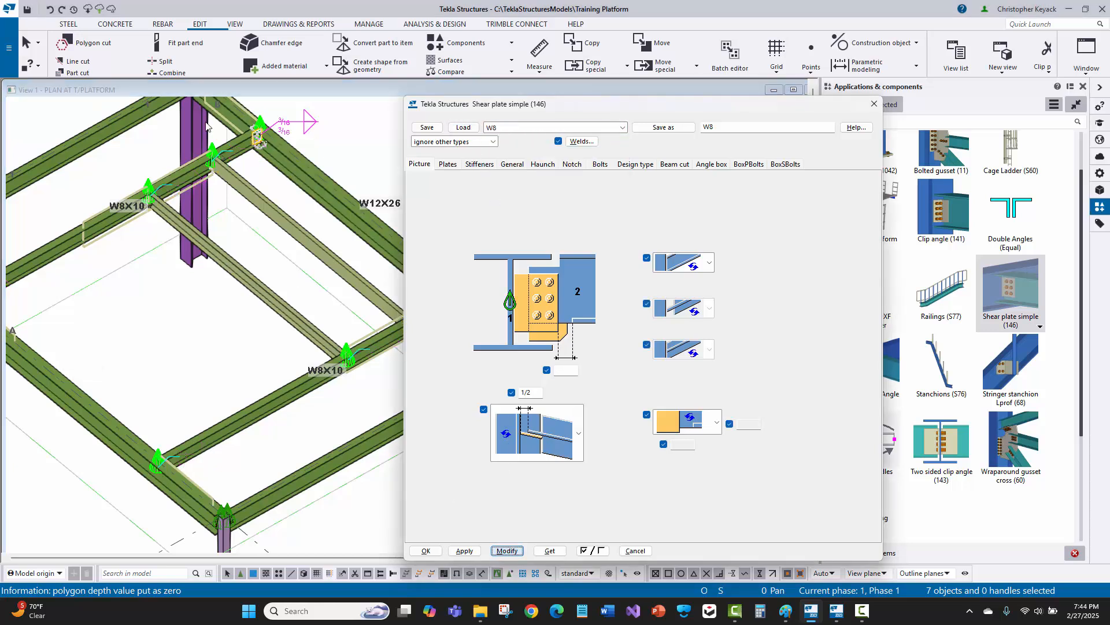
# Step: Check the updated shear plates, close the connection settings and redraw the plan view
pyautogui.scroll(5, 227, 149)
pyautogui.scroll(-3, 236, 223)
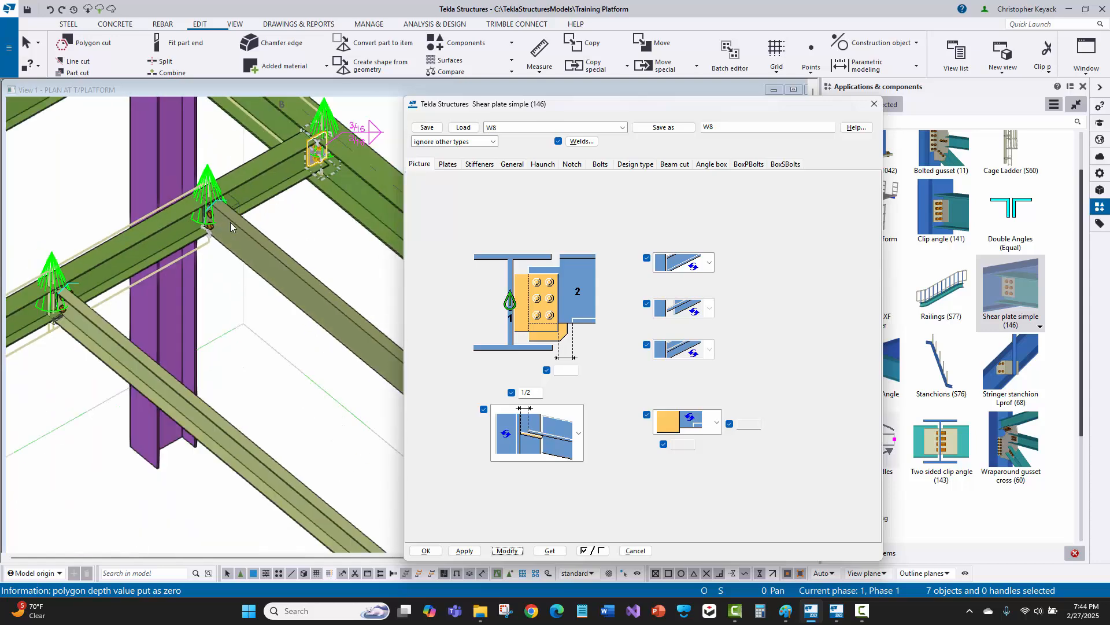
pyautogui.scroll(2, 298, 193)
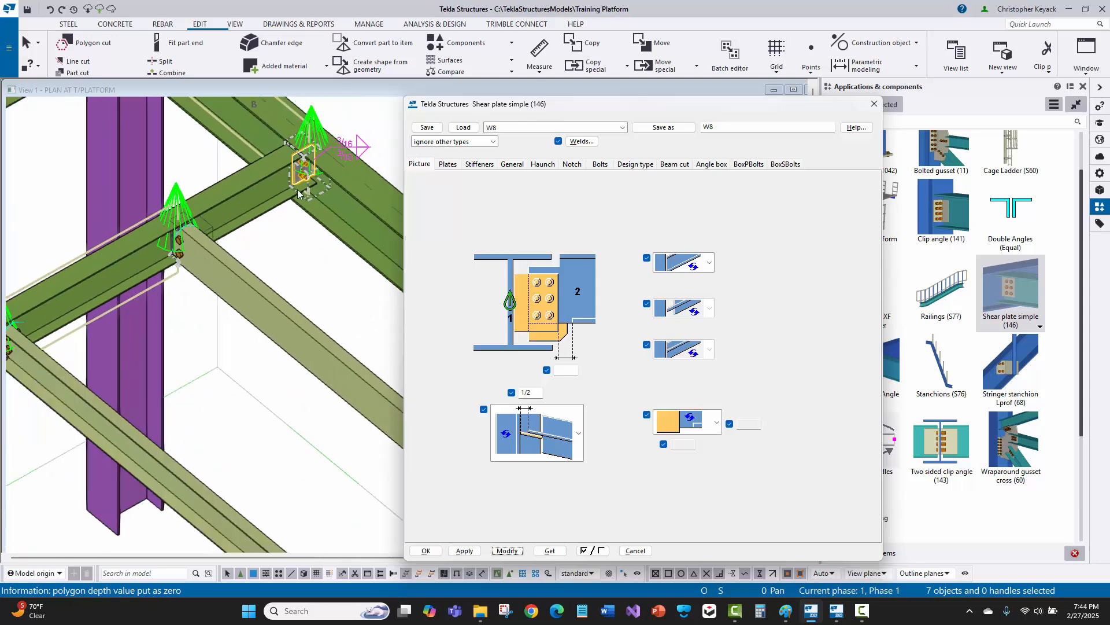
pyautogui.click(435, 550)
pyautogui.rightClick(322, 278)
pyautogui.click(354, 347)
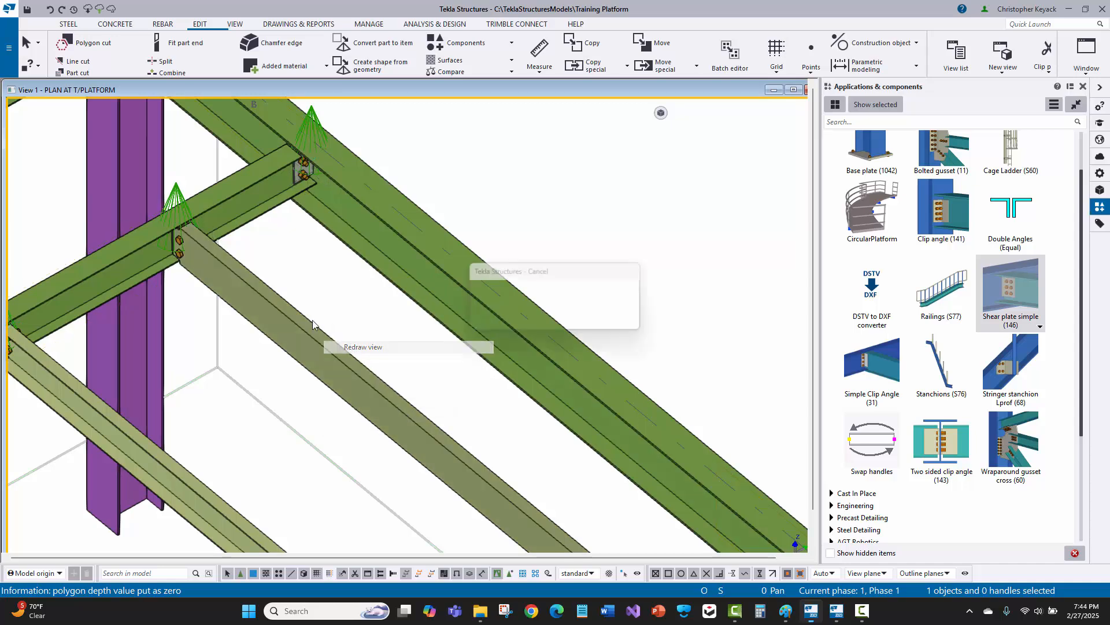
# Step: Clear all property filters and modify only the tab plate side at the channel farther from grid B, placing it on the web's opposite side
pyautogui.moveTo(240, 178); pyautogui.dragTo(392, 119, button='middle')
pyautogui.scroll(1, 132, 284)
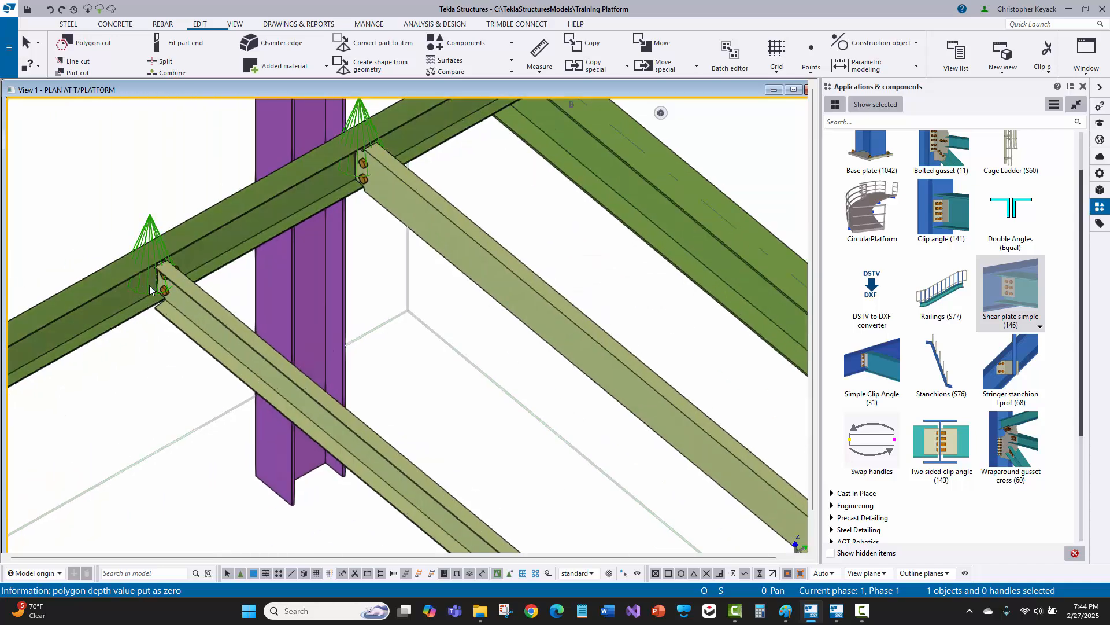
pyautogui.press('v')
pyautogui.click(154, 251)
pyautogui.keyDown('ctrl'); pyautogui.moveTo(210, 290); pyautogui.dragTo(272, 208, button='middle'); pyautogui.keyUp('ctrl')
pyautogui.scroll(-3, 245, 376)
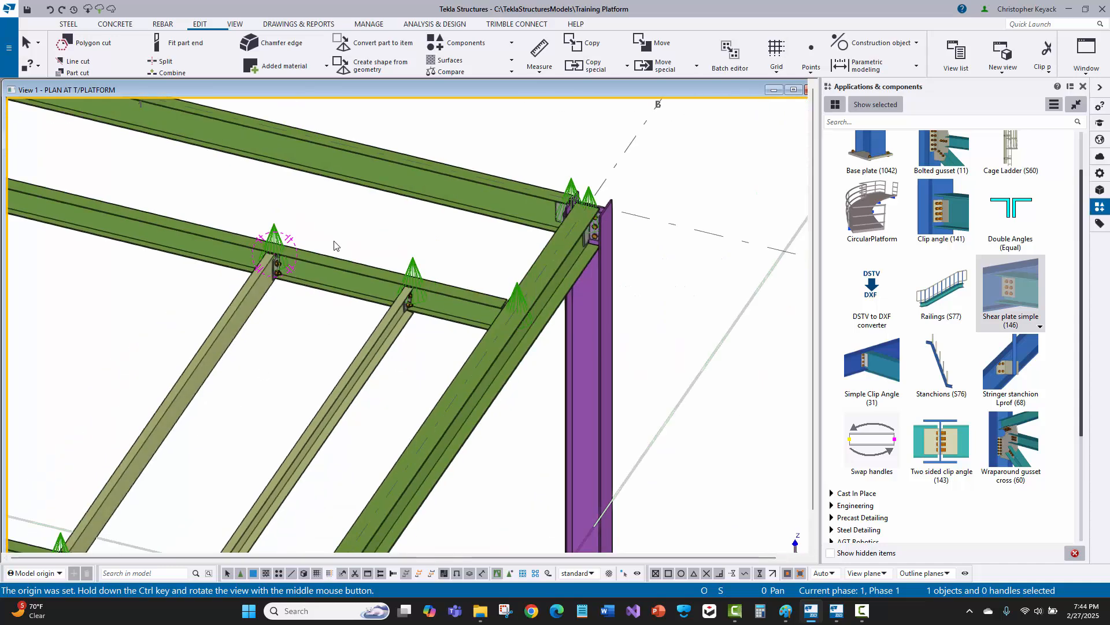
pyautogui.scroll(3, 334, 246)
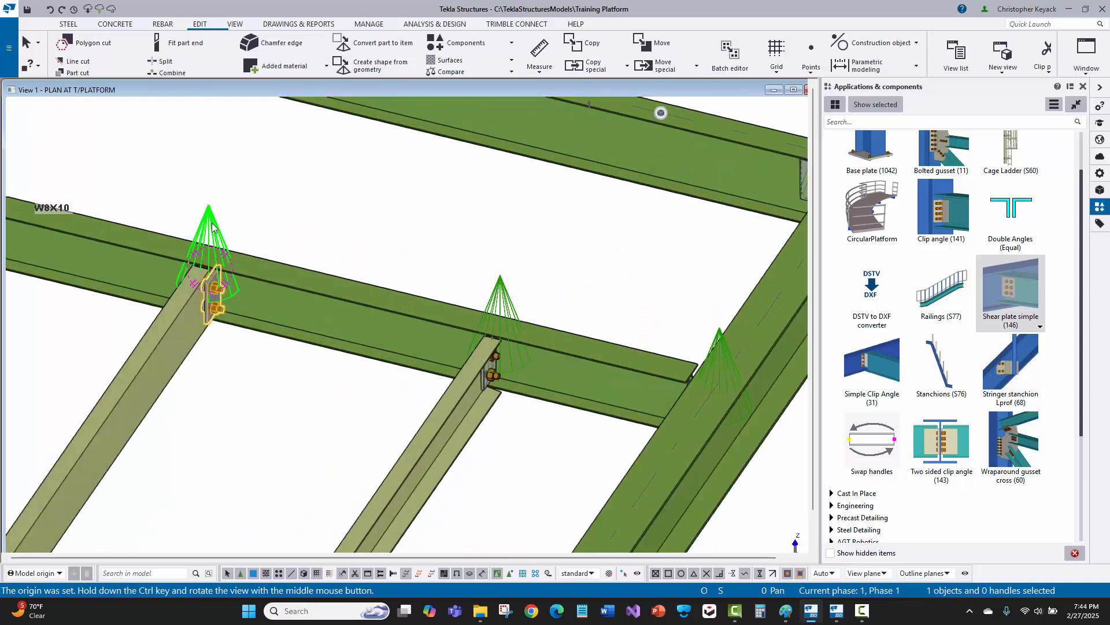
pyautogui.doubleClick(235, 245)
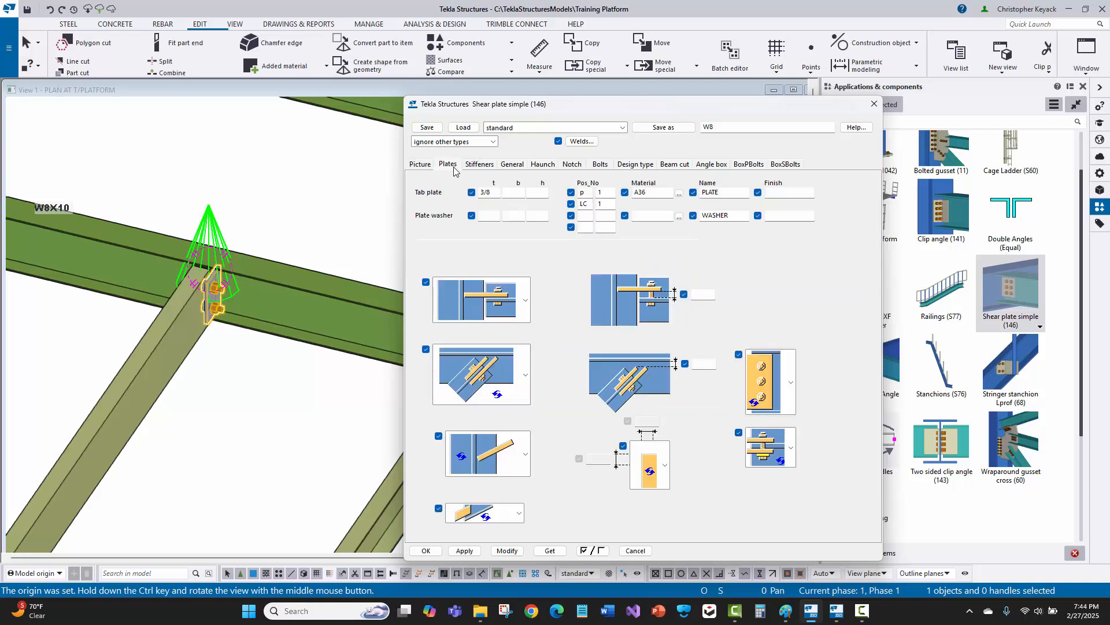
pyautogui.click(488, 294)
pyautogui.click(544, 419)
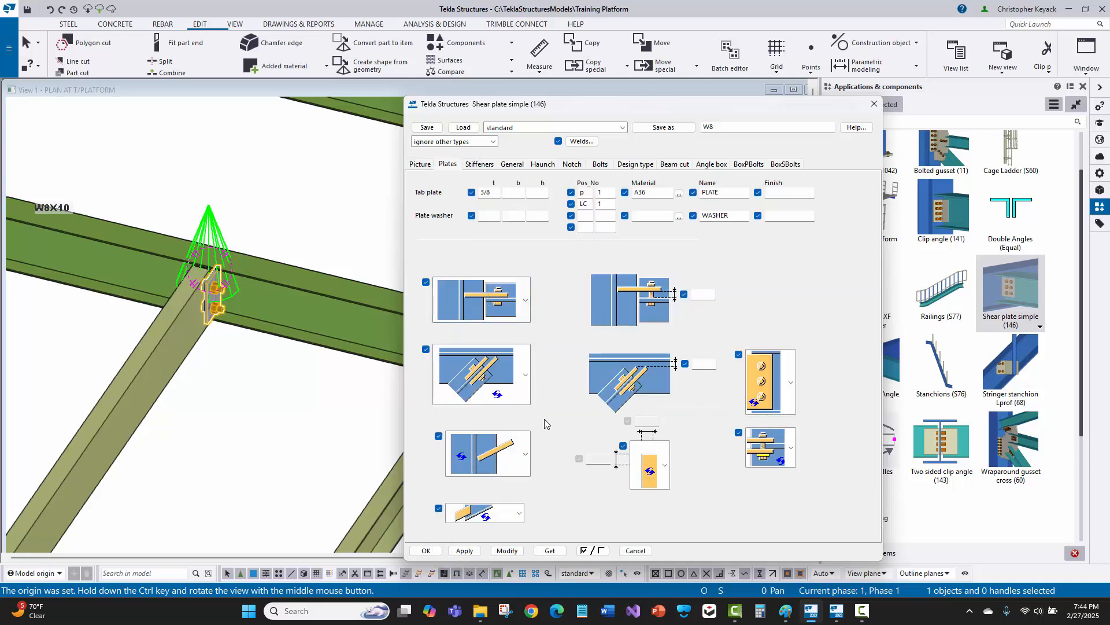
pyautogui.click(600, 550)
pyautogui.click(490, 301)
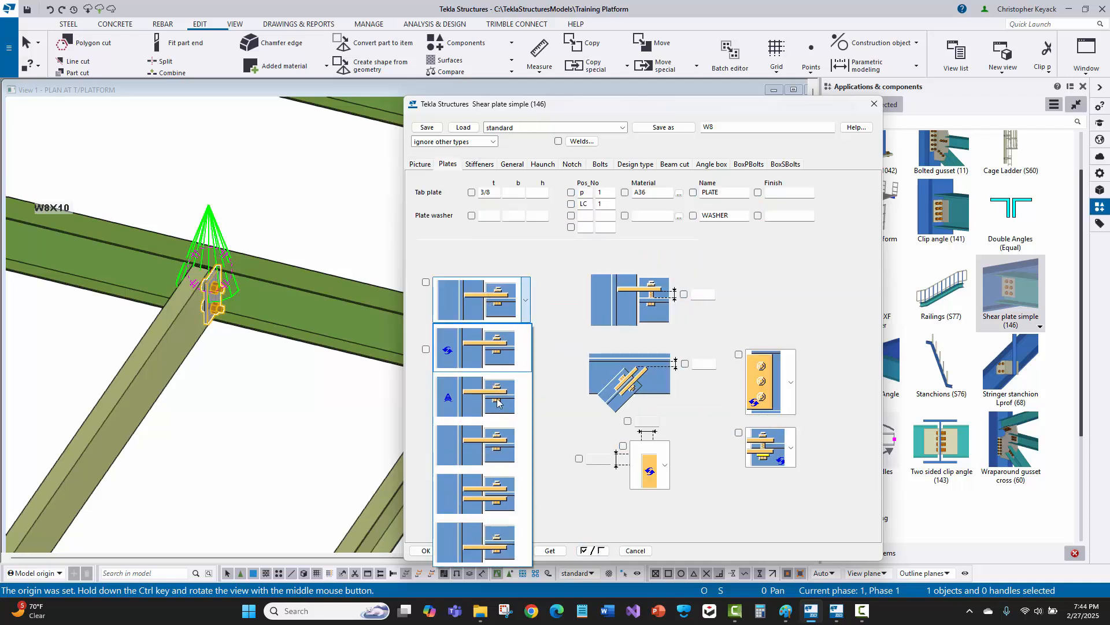
pyautogui.click(491, 541)
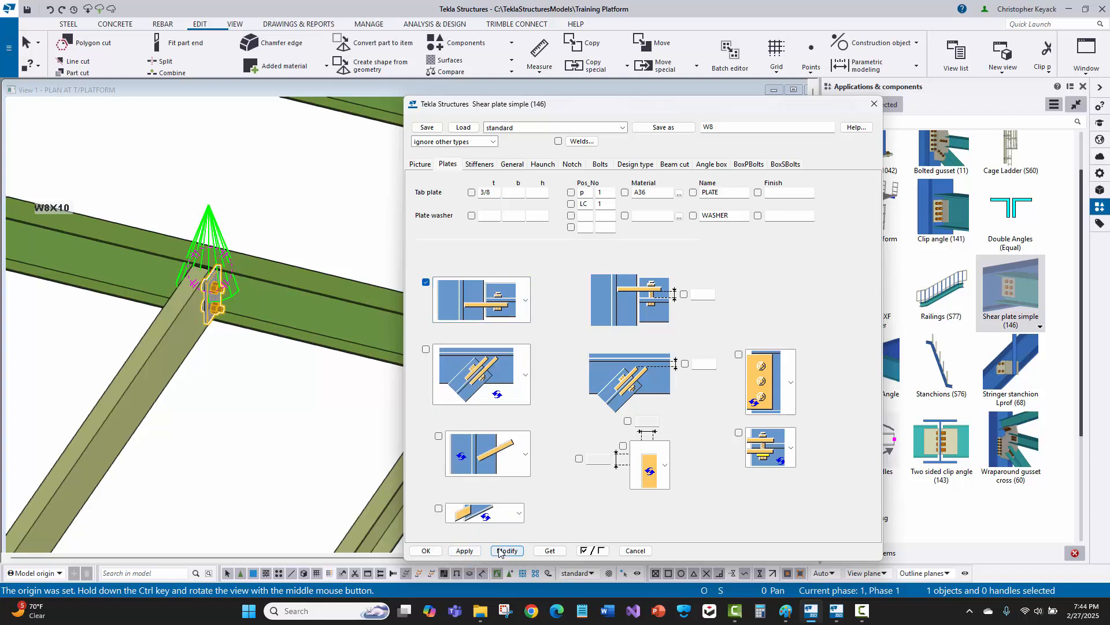
# Step: Apply the same opposite-side tab plate option to the shear plate connection at that channel's other end
pyautogui.scroll(-2, 196, 357)
pyautogui.moveTo(196, 357); pyautogui.dragTo(259, 263, button='middle')
pyautogui.scroll(-2, 260, 206)
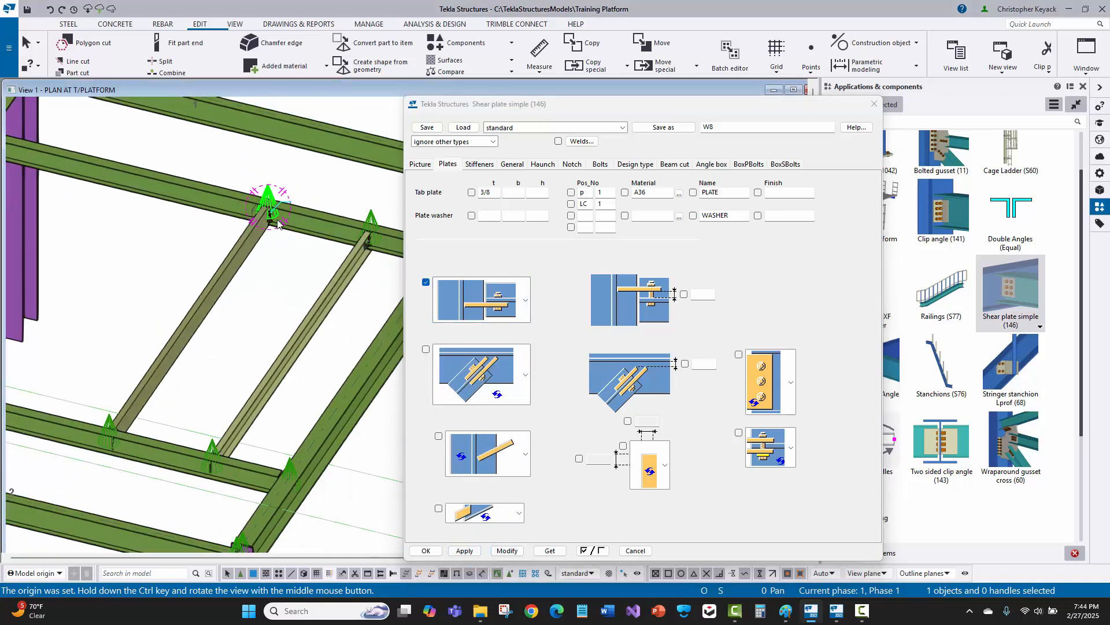
pyautogui.scroll(-2, 221, 353)
pyautogui.scroll(7, 143, 393)
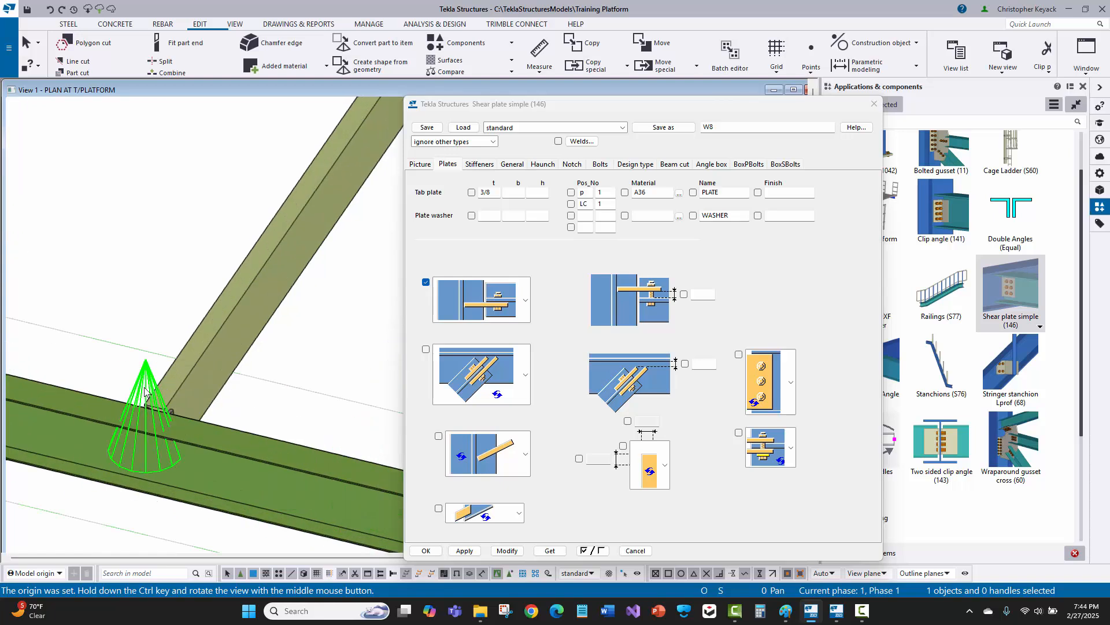
pyautogui.click(145, 403)
pyautogui.click(506, 550)
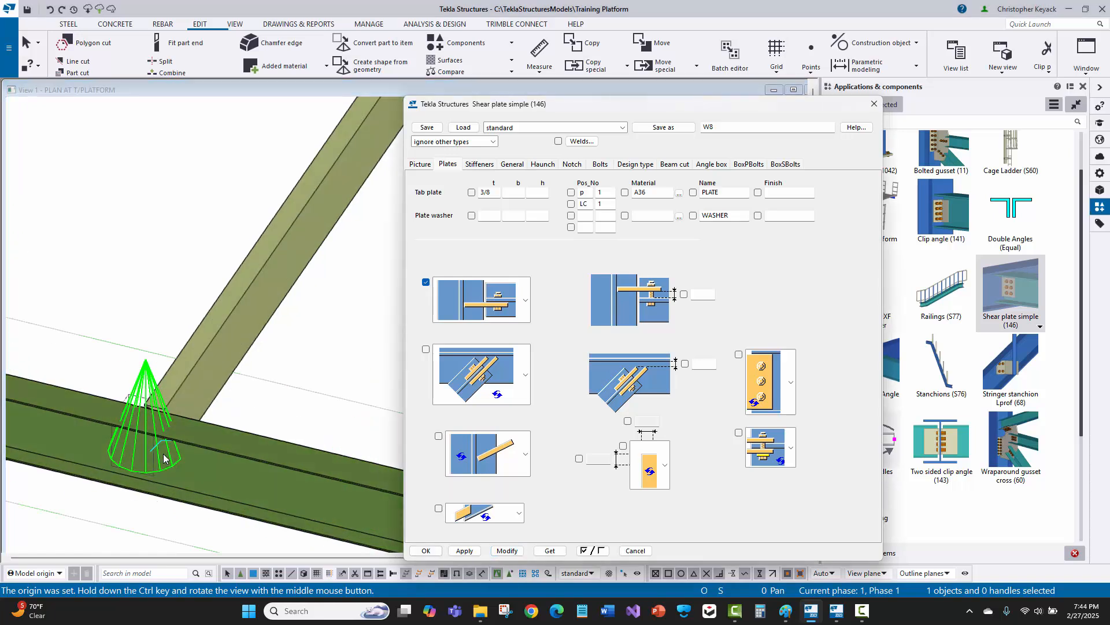
# Step: Examine the modified plate at the channel's other end and close the connection settings
pyautogui.scroll(2, 165, 442)
pyautogui.moveTo(166, 434); pyautogui.dragTo(4, 398, button='middle')
pyautogui.scroll(-1, 162, 407)
pyautogui.press('v')
pyautogui.click(139, 373)
pyautogui.scroll(-5, 219, 356)
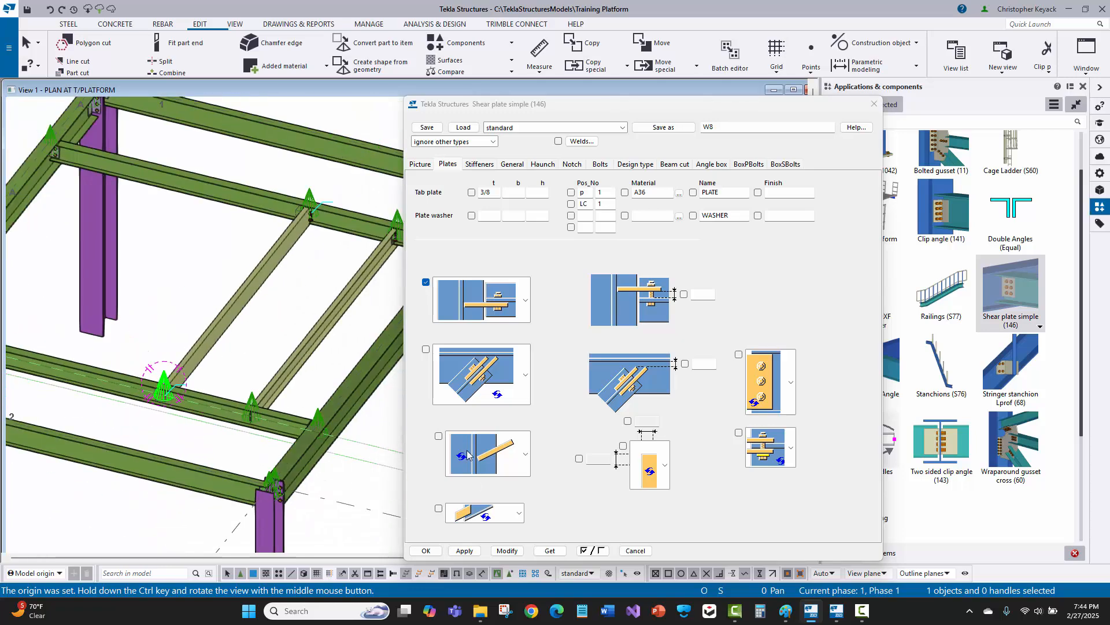
pyautogui.click(426, 551)
# Step: Frame the whole platform from the grid A side and maximize the PLAN AT T/PLATFORM view
pyautogui.keyDown('ctrl'); pyautogui.moveTo(146, 318); pyautogui.dragTo(565, 273, button='middle'); pyautogui.keyUp('ctrl')
pyautogui.scroll(-2, 565, 273)
pyautogui.moveTo(404, 247); pyautogui.dragTo(509, 150, button='middle')
pyautogui.scroll(2, 436, 203)
pyautogui.doubleClick(491, 91)
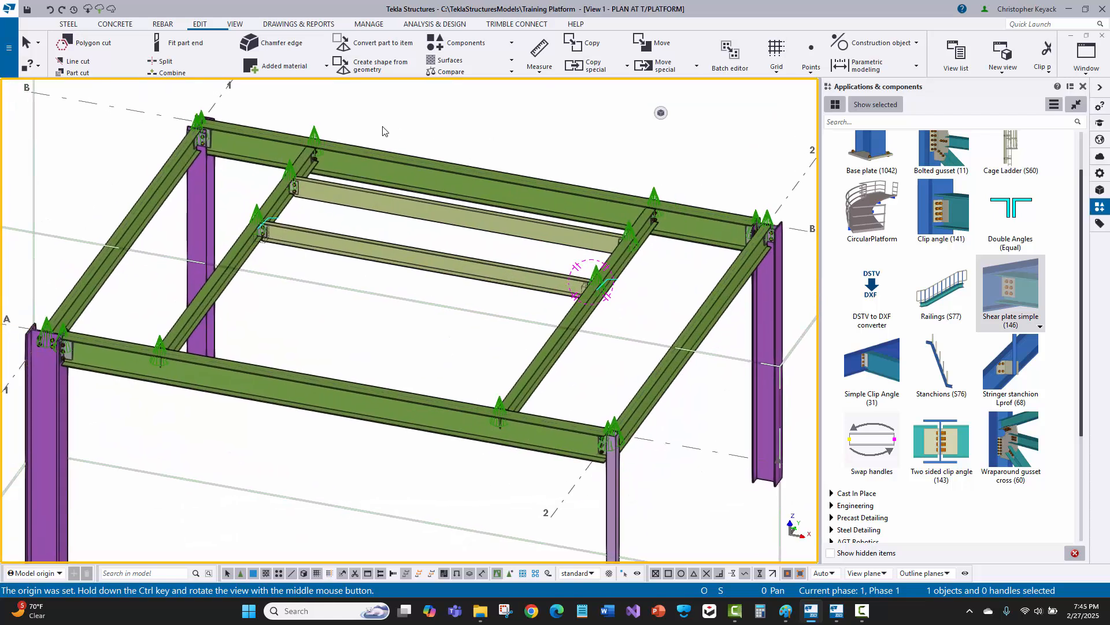
# Step: Review the bolt and plate settings of a shear plate connection at the grid B beam, and load and accept the standard settings
pyautogui.doubleClick(312, 135)
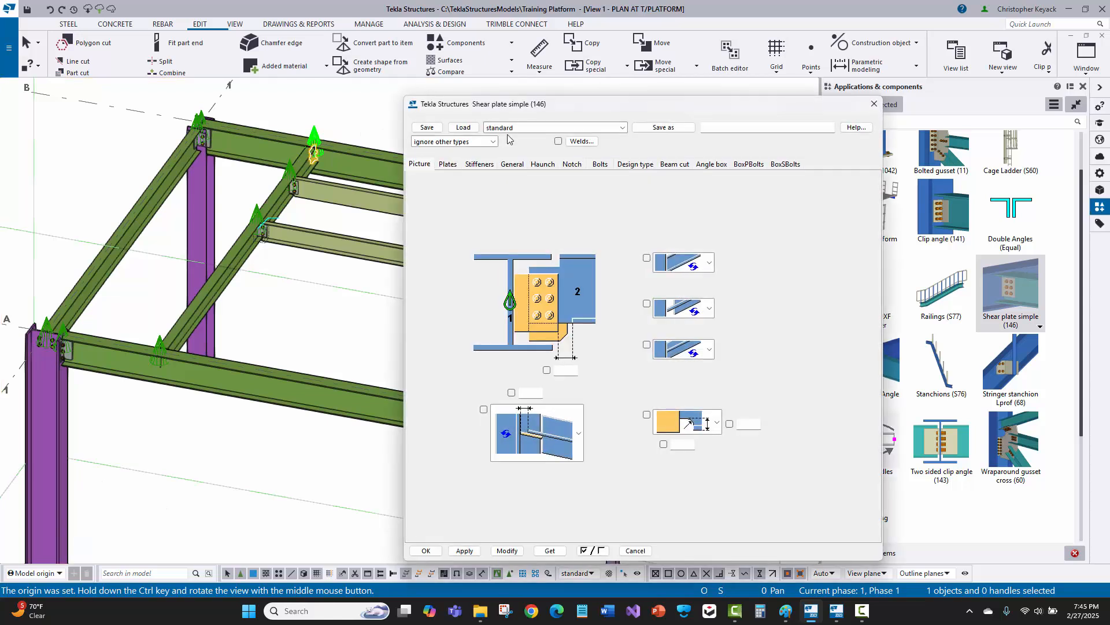
pyautogui.click(510, 129)
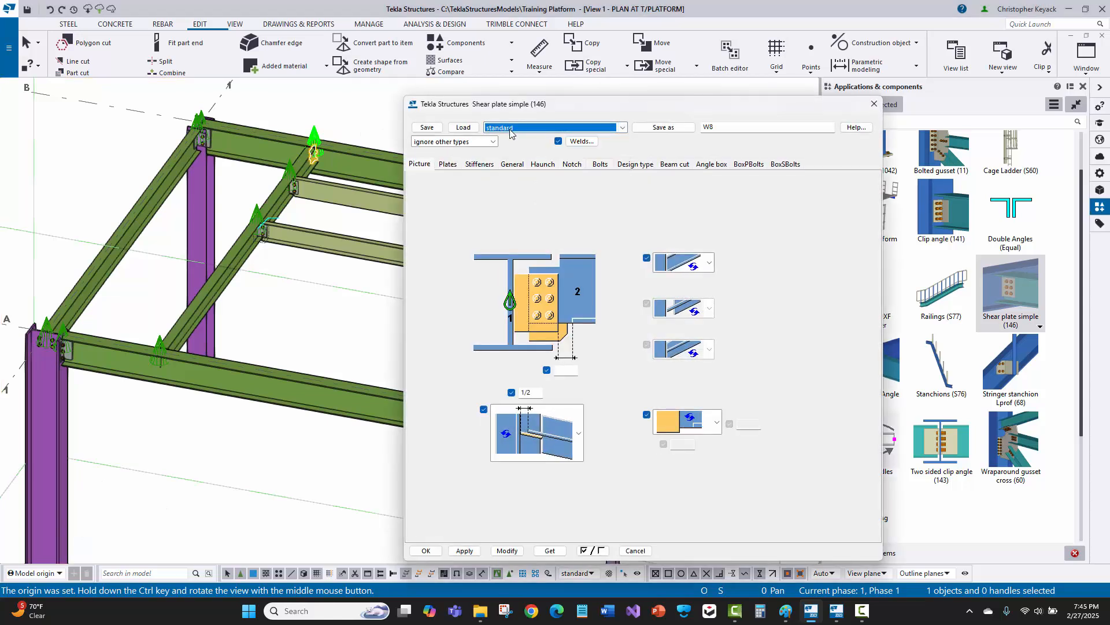
pyautogui.click(599, 165)
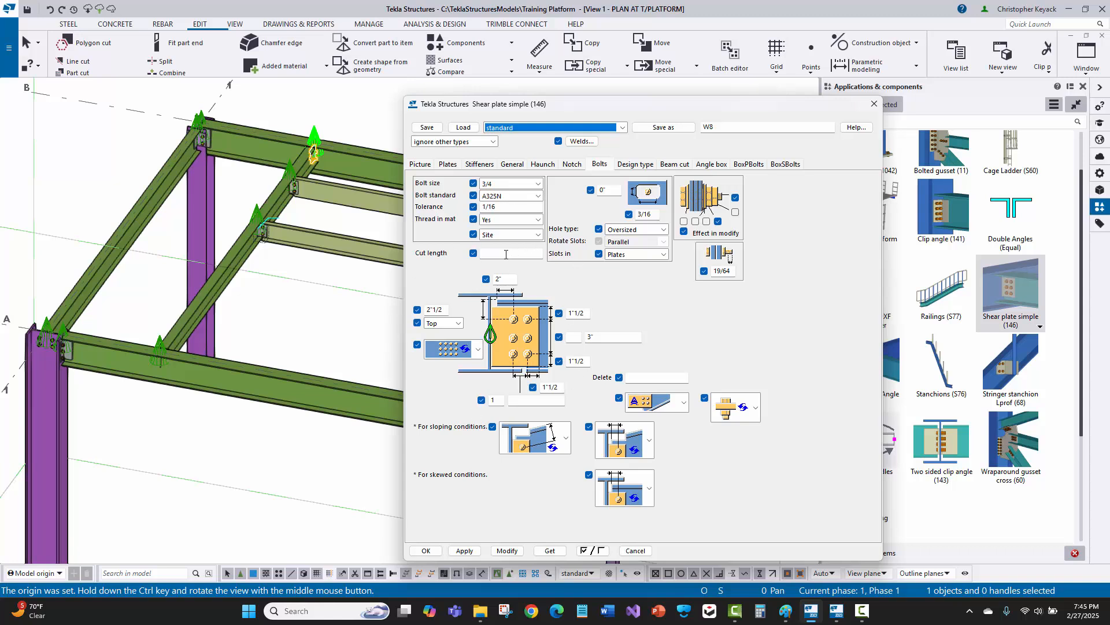
pyautogui.click(452, 165)
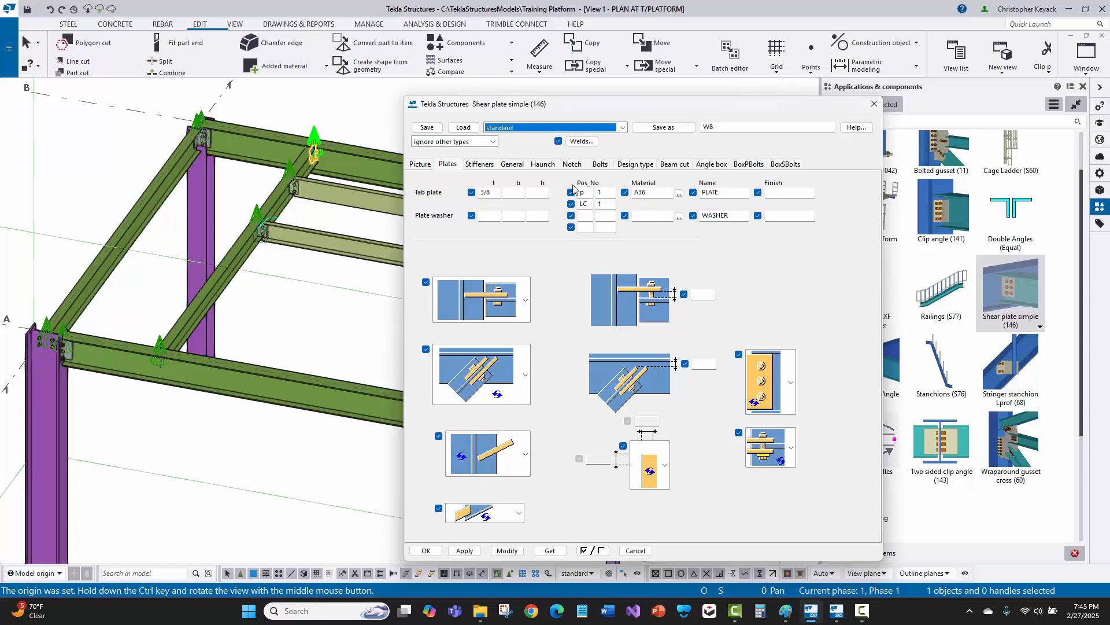
pyautogui.click(519, 128)
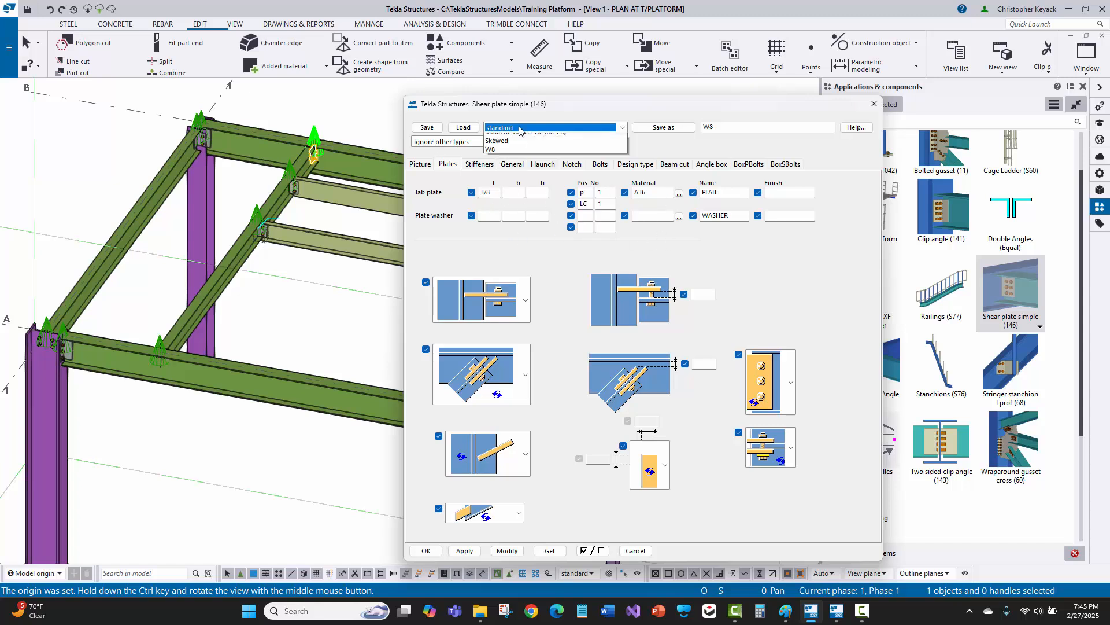
pyautogui.click(520, 128)
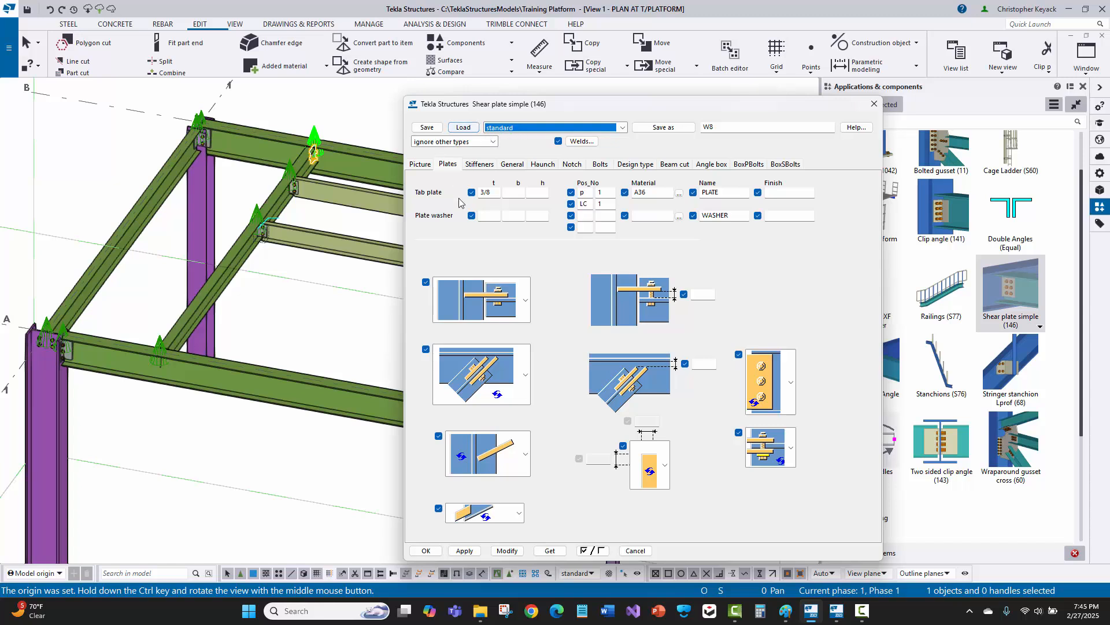
pyautogui.click(427, 550)
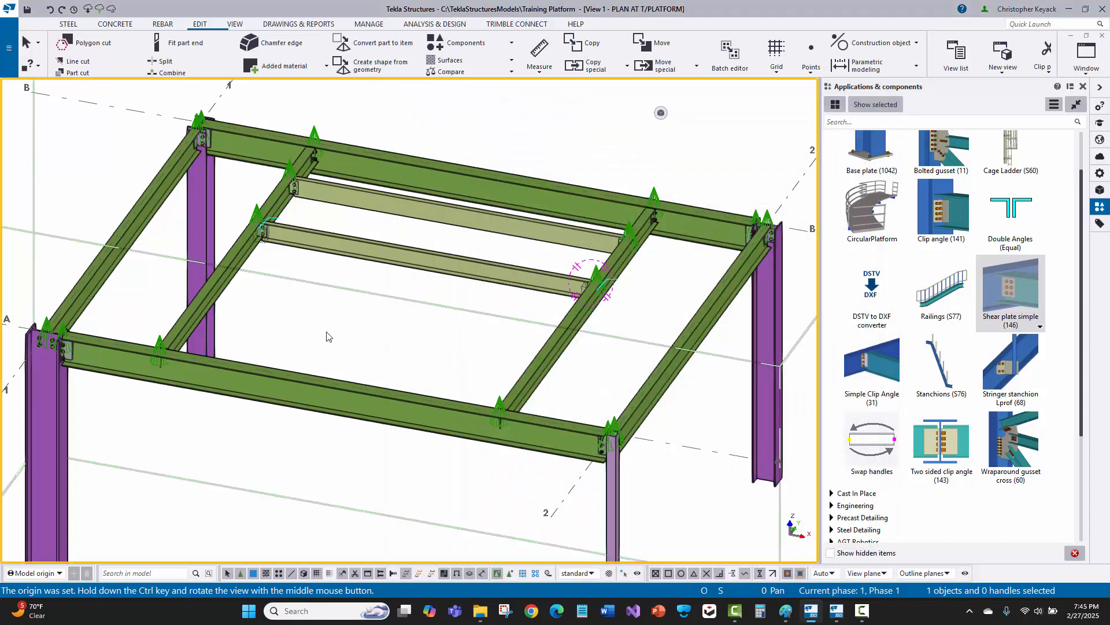